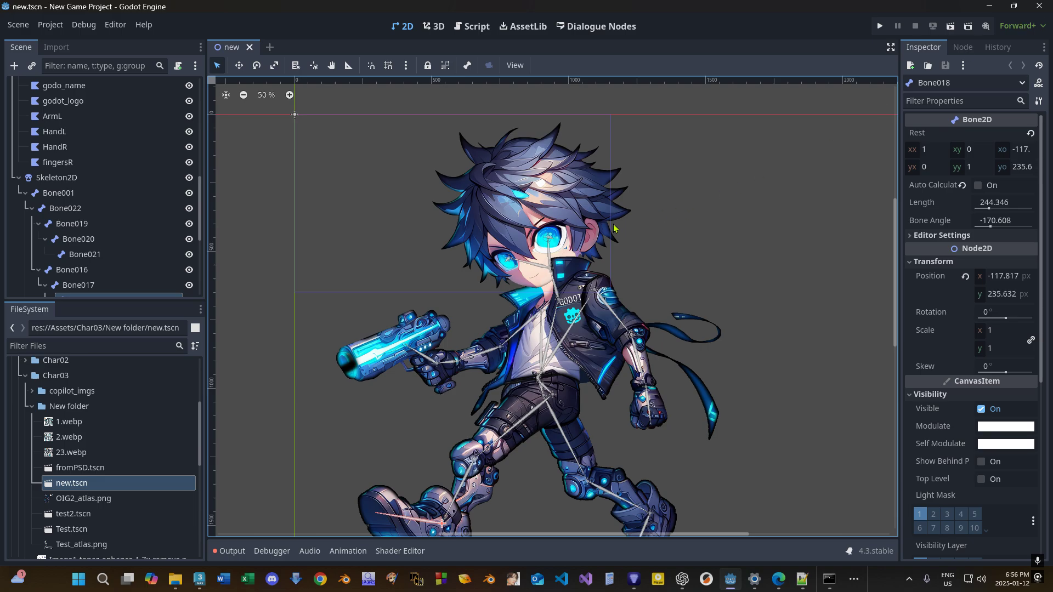
# Select the jacket_front polygon and open it in the Polygon 2D UV Editor with its bone weights shown.
pyautogui.scroll(3, 555, 317)
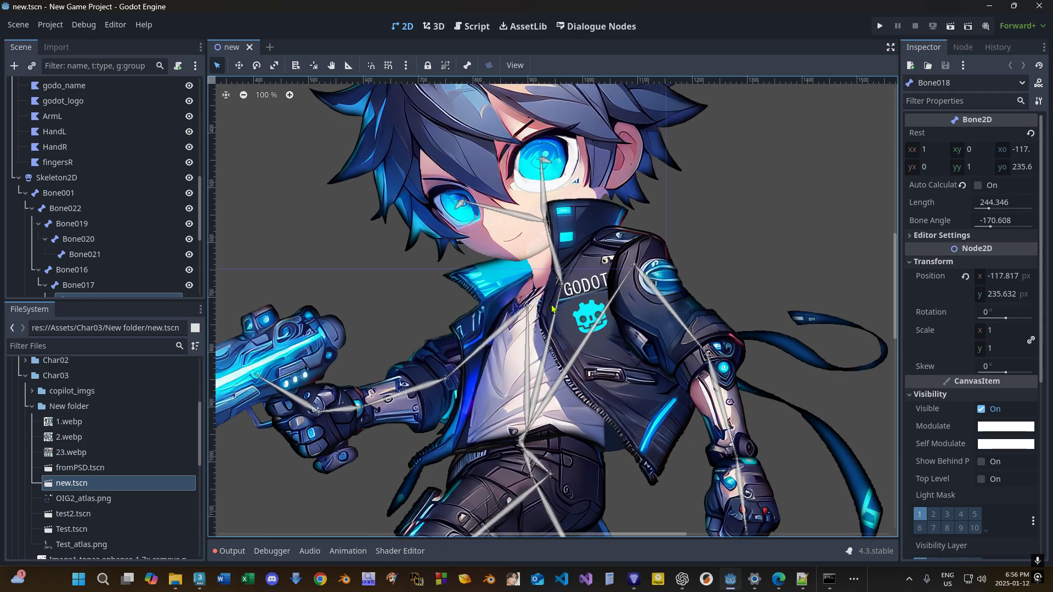
pyautogui.click(553, 319)
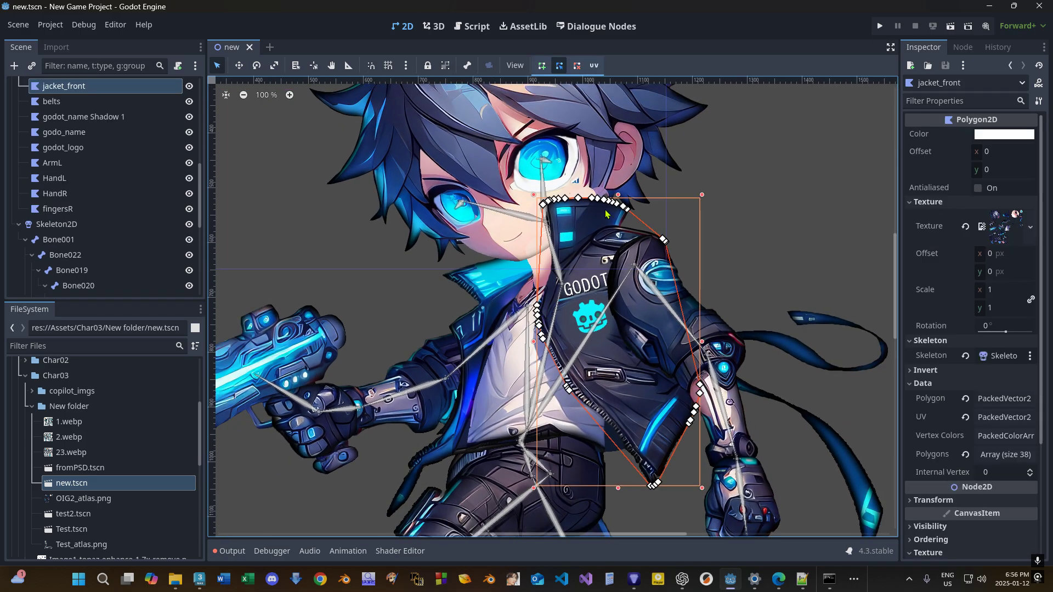
pyautogui.click(594, 66)
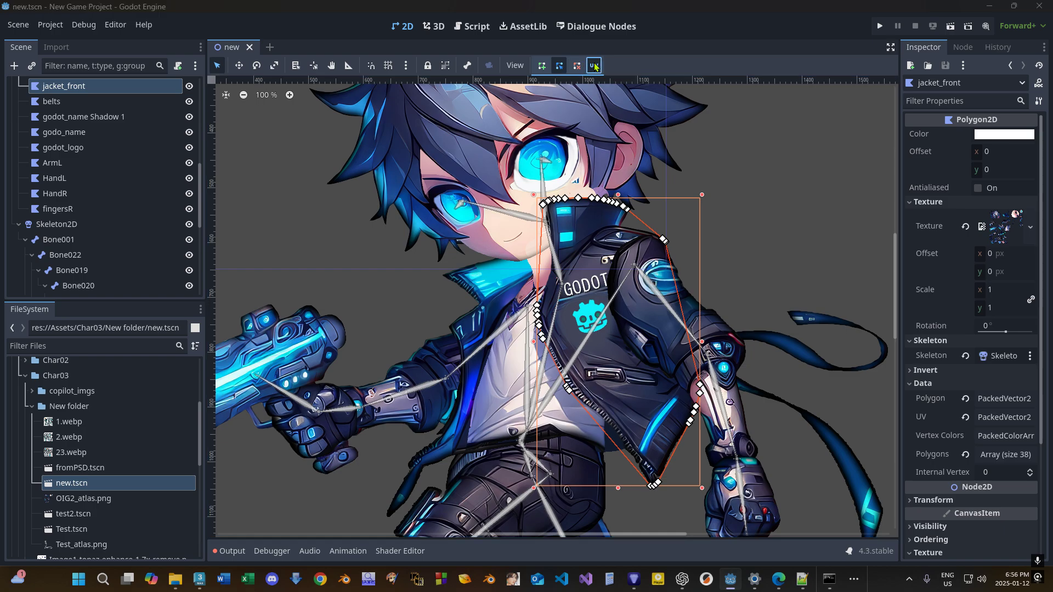
pyautogui.scroll(4, 467, 282)
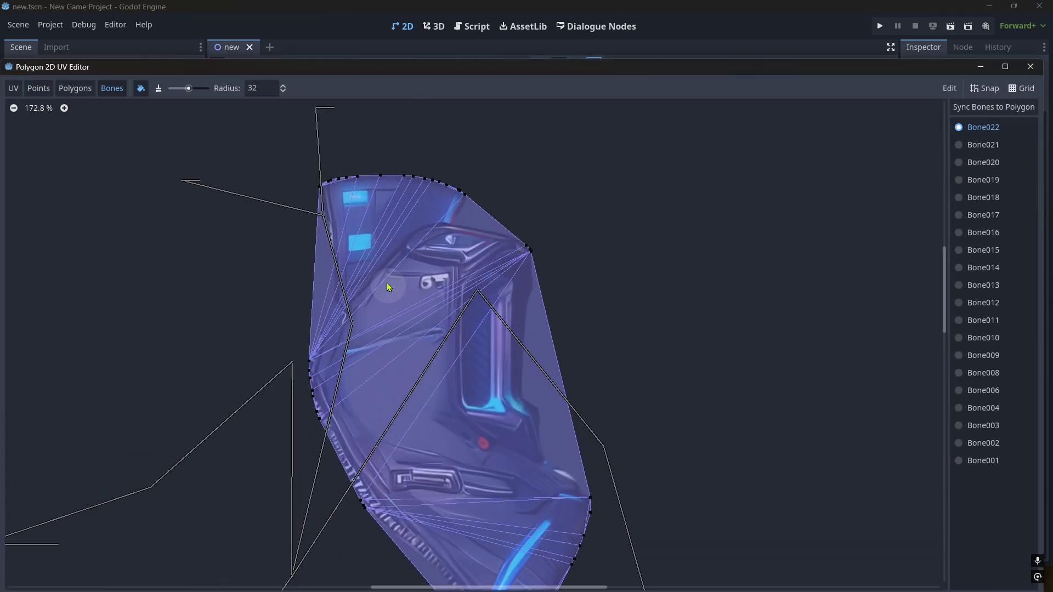
pyautogui.scroll(5, 90, 155)
pyautogui.click(13, 89)
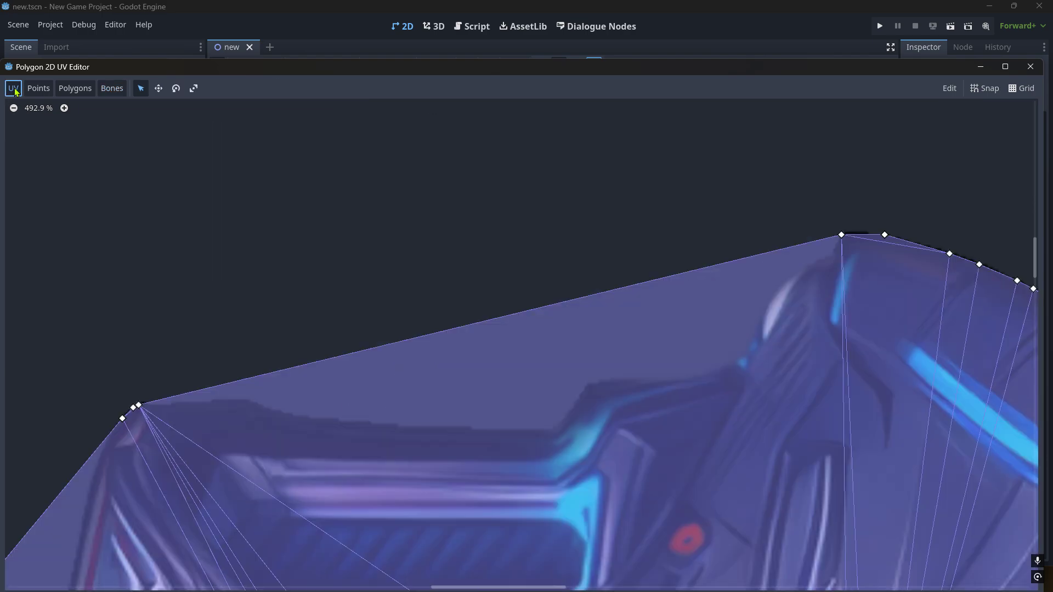
pyautogui.click(112, 88)
pyautogui.scroll(-6, 315, 322)
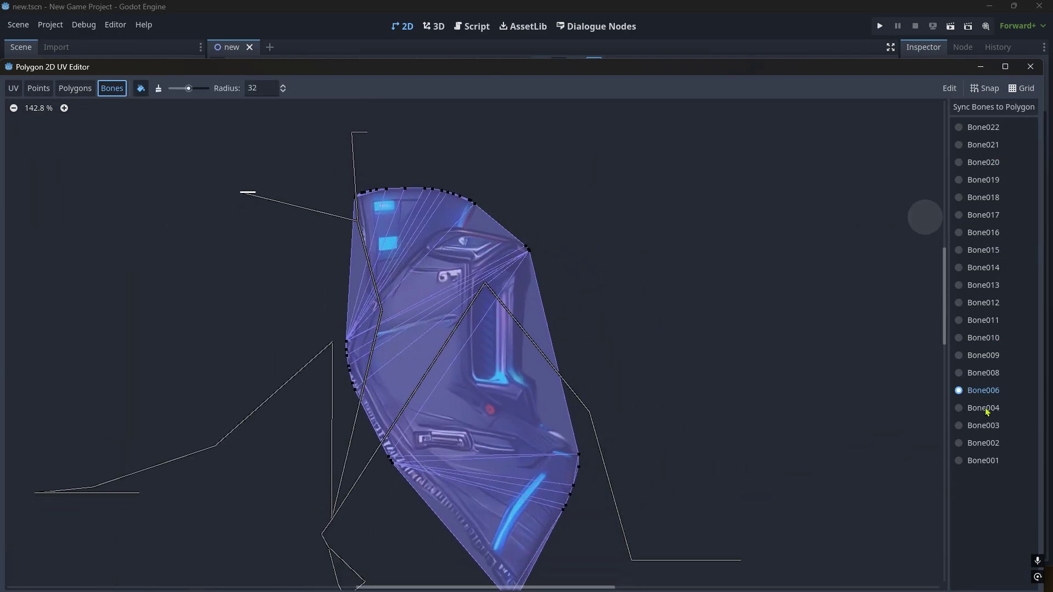
# Examine how individual bones, including Bone002, Bone010, Bone012, Bone013 and Bone016, influence the jacket polygon.
pyautogui.click(982, 443)
pyautogui.click(990, 309)
pyautogui.click(988, 239)
pyautogui.click(992, 282)
pyautogui.click(990, 338)
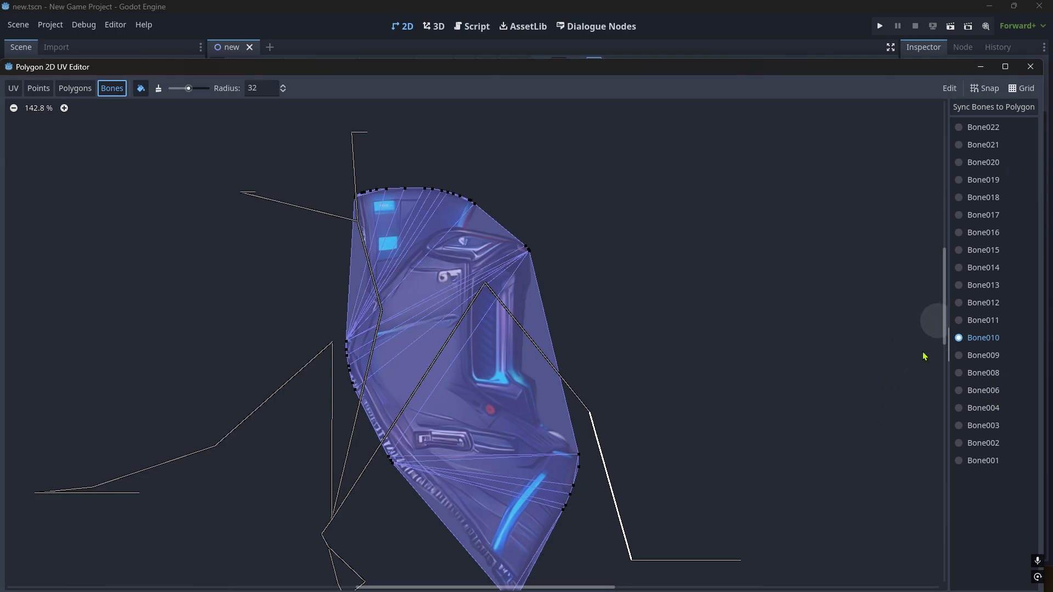
pyautogui.scroll(-1, 472, 372)
pyautogui.moveTo(479, 403); pyautogui.dragTo(521, 291, button='middle')
pyautogui.scroll(1, 479, 315)
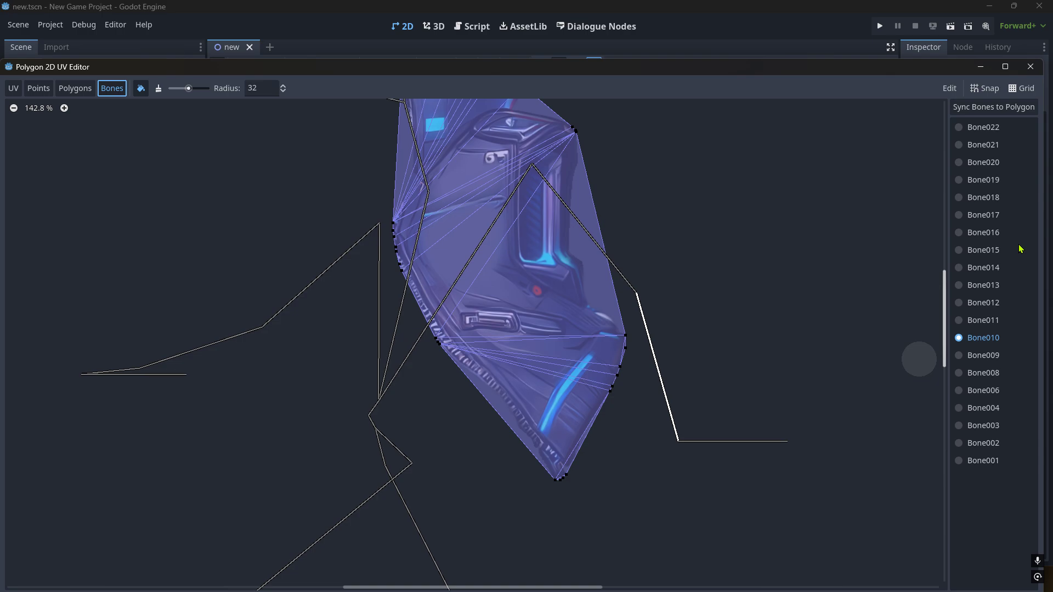
pyautogui.click(991, 304)
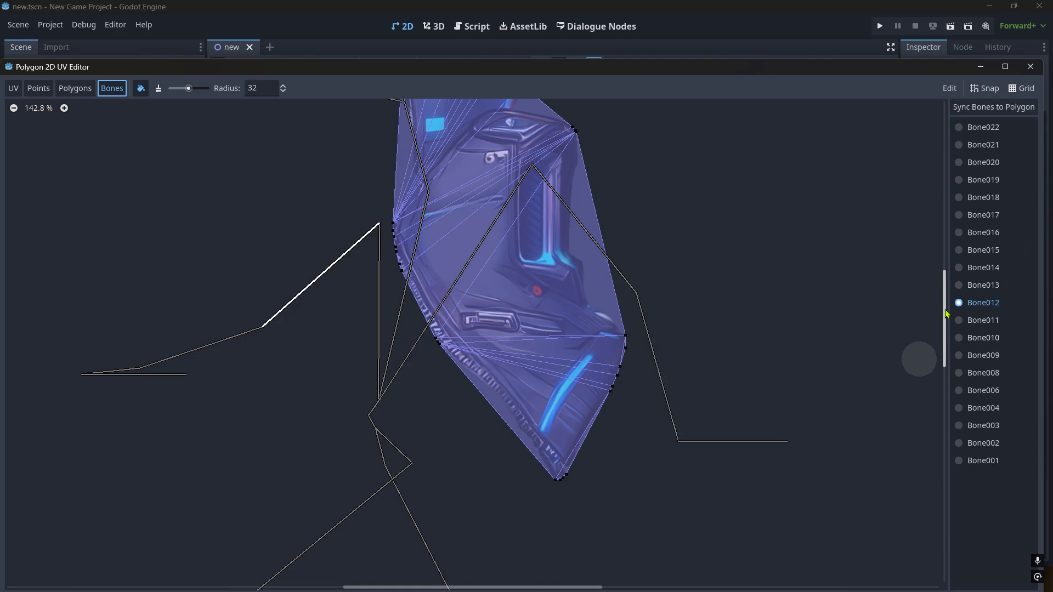
# Paint Bone004 weights along the jacket's shoulder edge up to the back of the collar with radius 32.
pyautogui.click(997, 411)
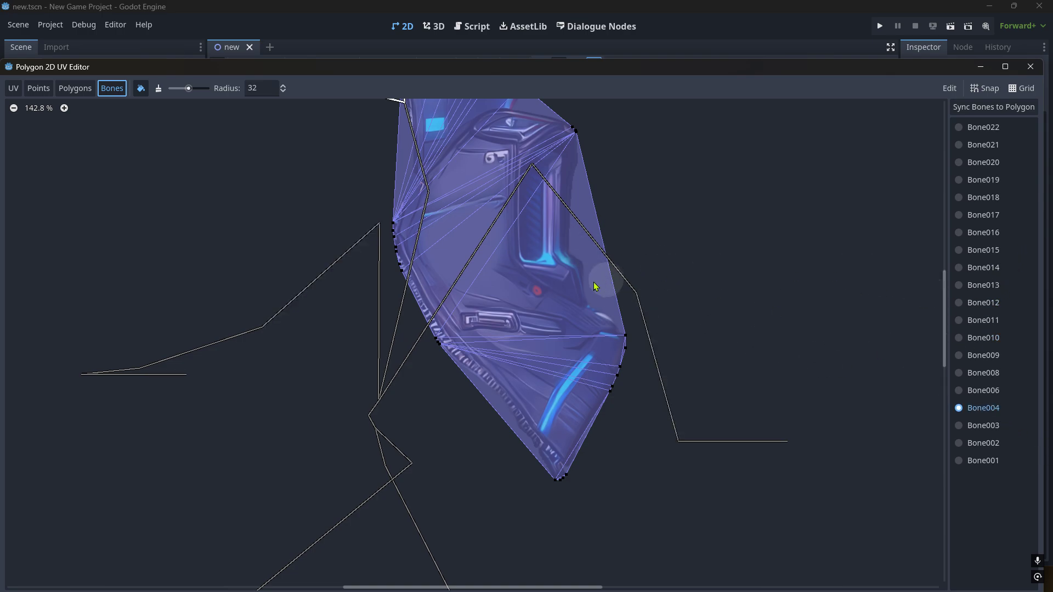
pyautogui.scroll(-2, 494, 286)
pyautogui.moveTo(495, 290); pyautogui.dragTo(518, 356, button='middle')
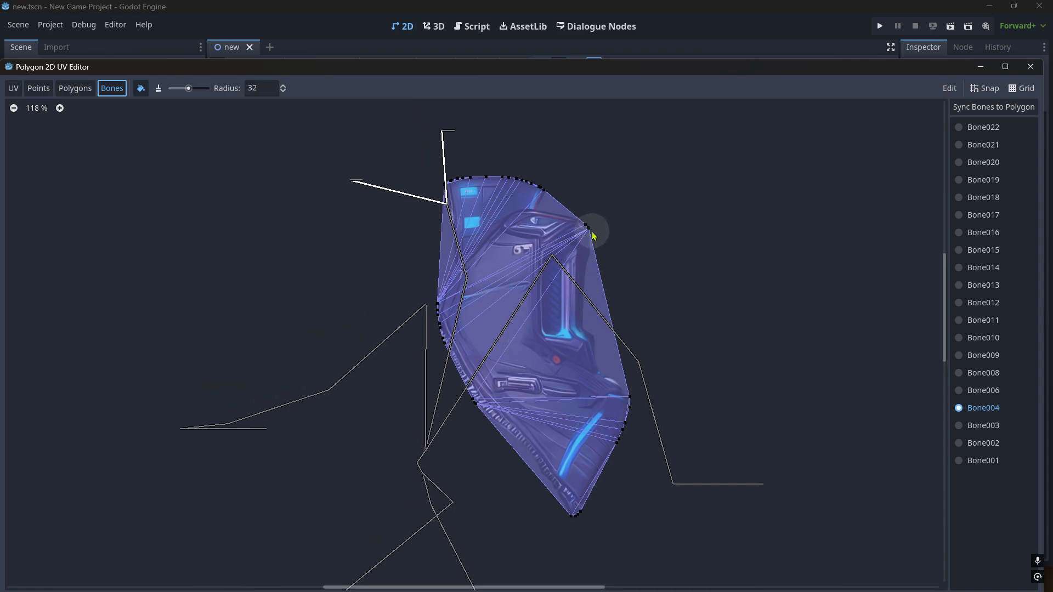
pyautogui.moveTo(592, 234); pyautogui.dragTo(545, 180)
# Check the jacket's weights for Bone009 and Bone008 and activate the weight-removing brush.
pyautogui.click(984, 390)
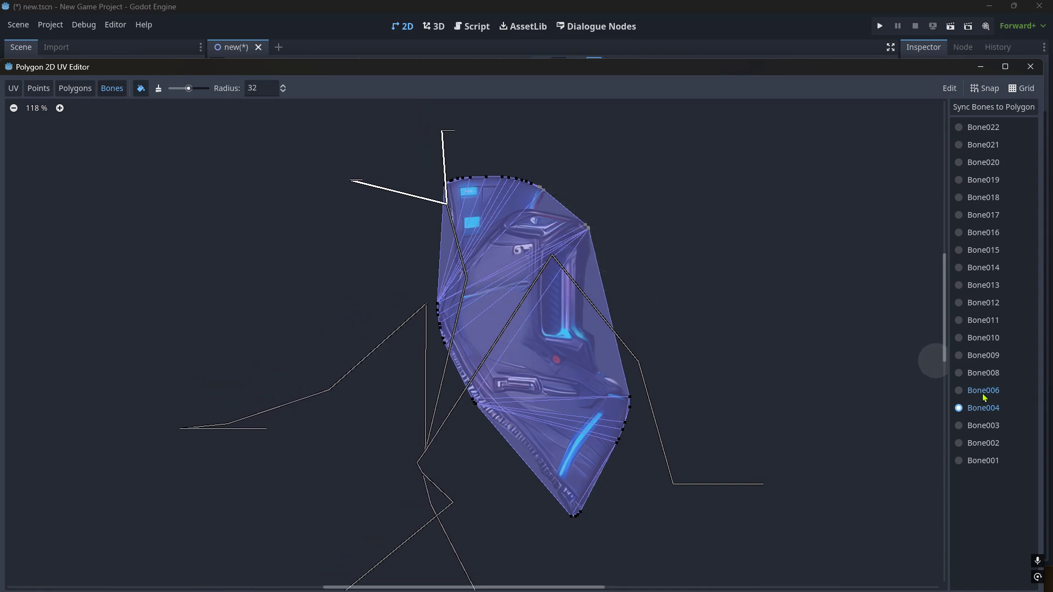
pyautogui.click(983, 355)
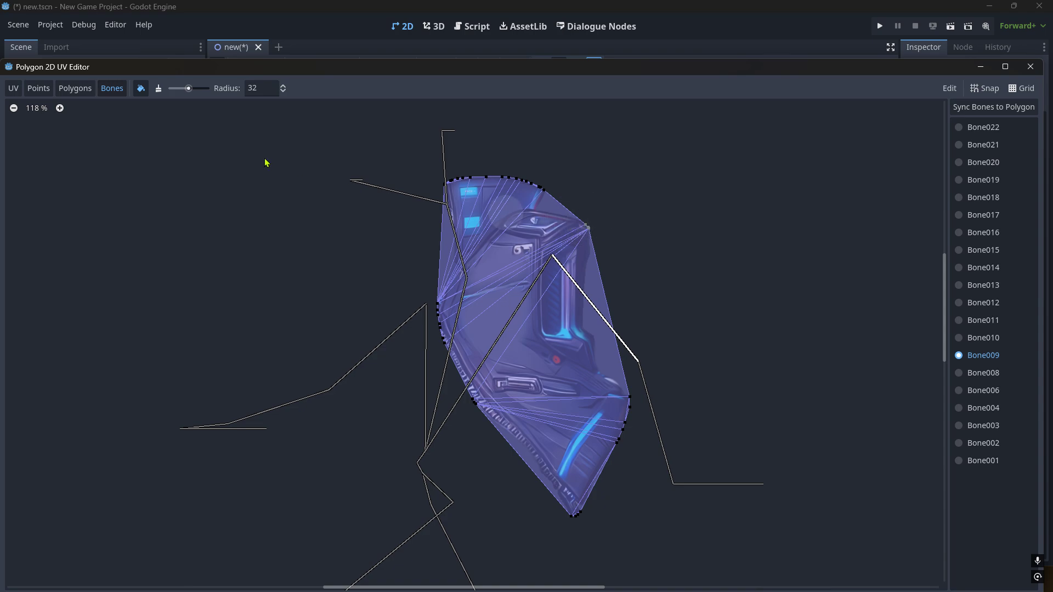
pyautogui.click(159, 88)
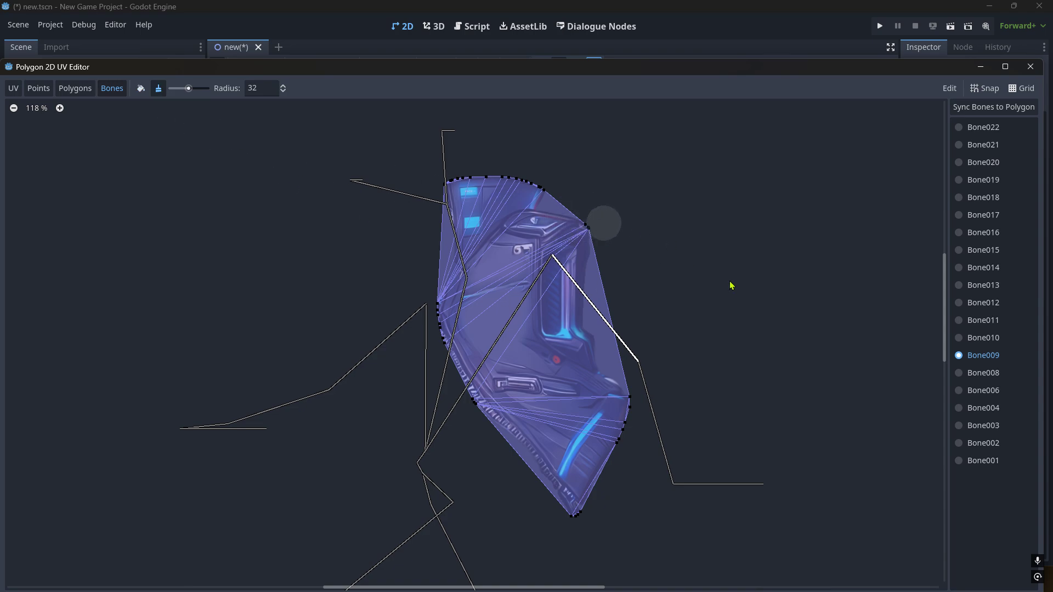
pyautogui.click(1000, 378)
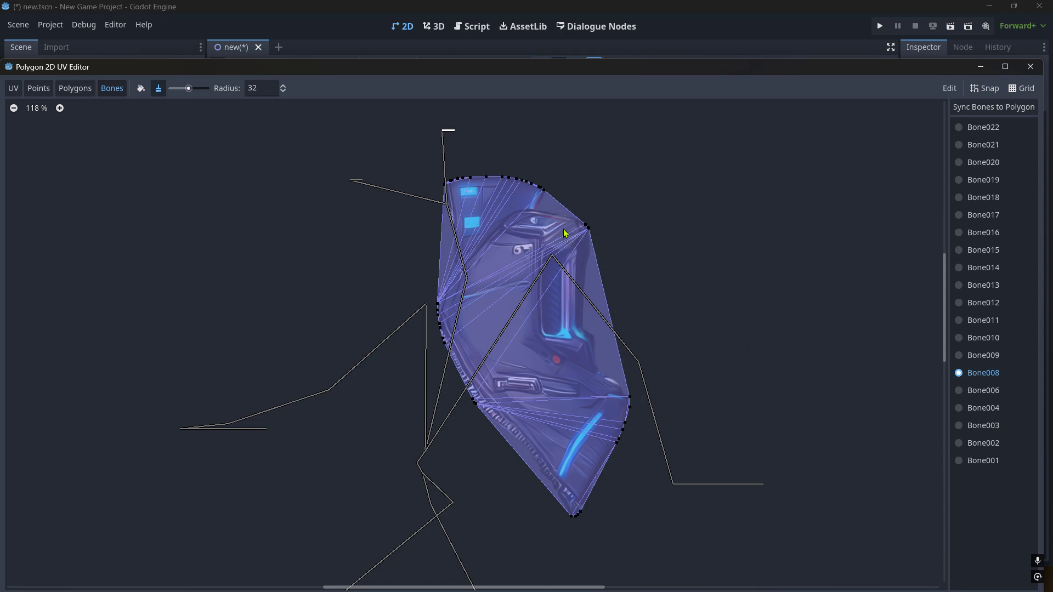
pyautogui.scroll(-2, 507, 282)
pyautogui.scroll(-2, 507, 282)
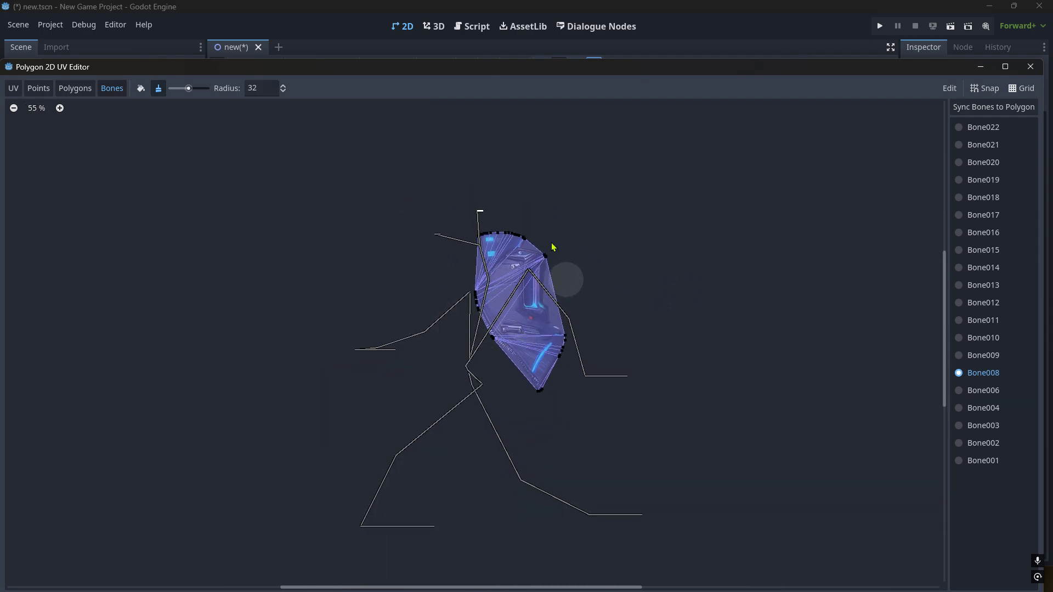
# Close the UV editor, clear the selection and look up the formats the scene can be exported as.
pyautogui.click(1030, 66)
pyautogui.scroll(-1, 594, 289)
pyautogui.click(754, 230)
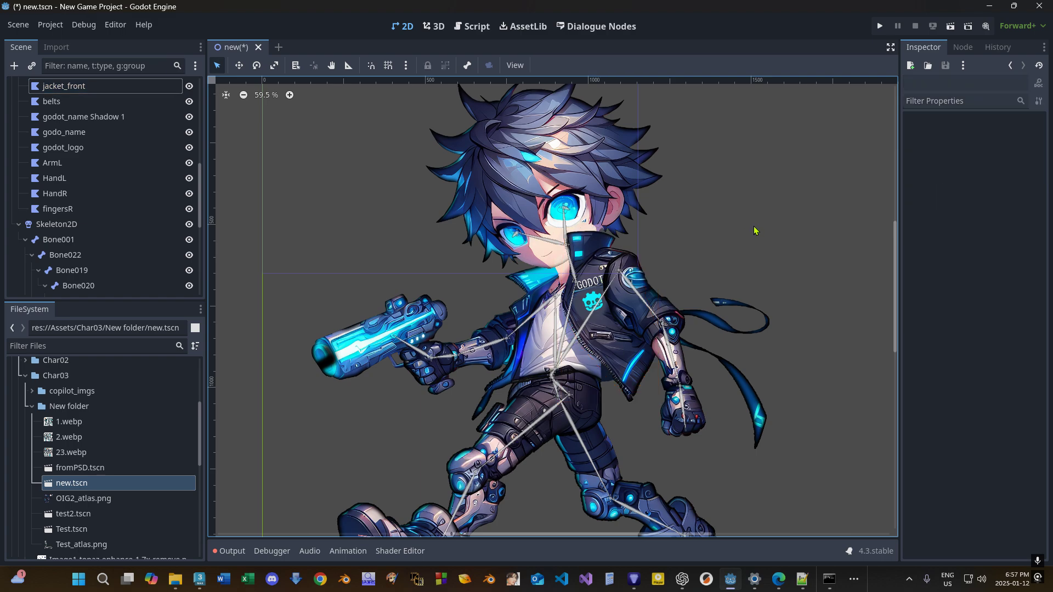
pyautogui.click(18, 25)
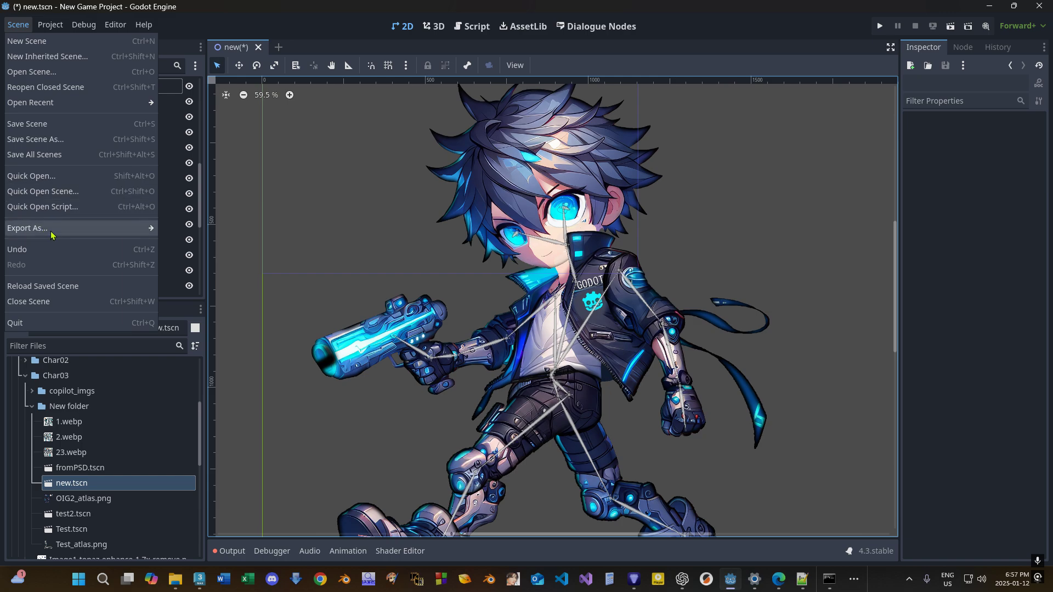
pyautogui.moveTo(51, 236)
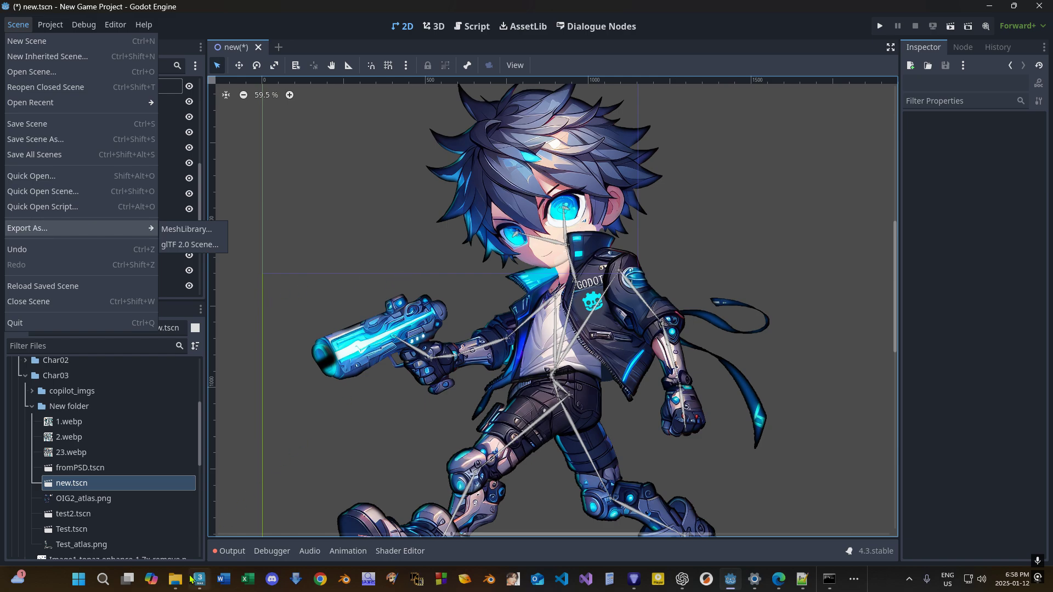
# Switch to 3ds Max and rotate upper-arm Bone012 to about 17° to raise the character's gun arm.
pyautogui.hotkey('alt', 'Tab')
pyautogui.moveTo(588, 203); pyautogui.dragTo(536, 246, button='middle')
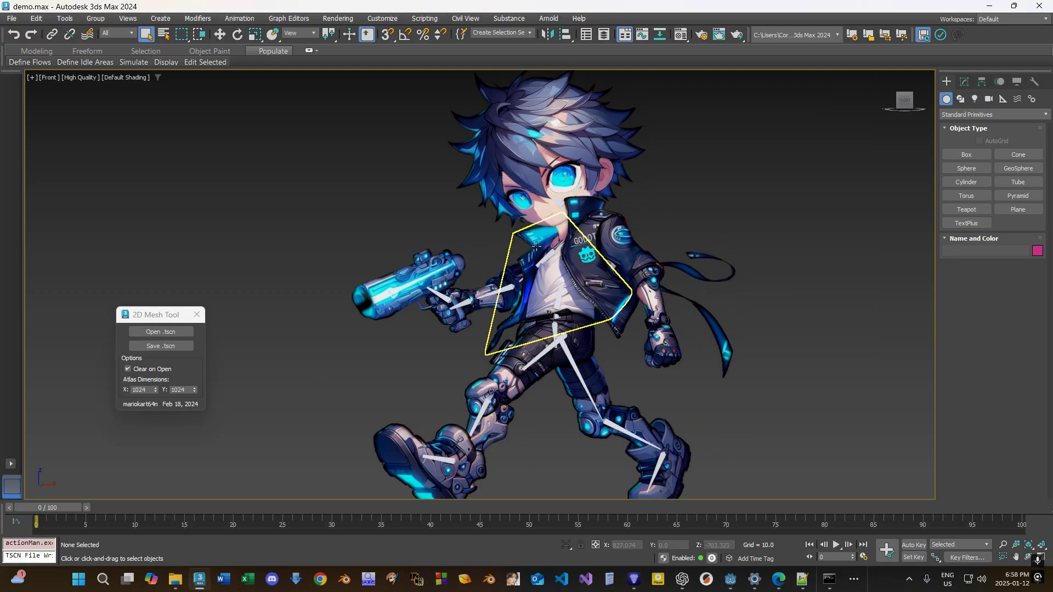
pyautogui.scroll(-5, 536, 247)
pyautogui.scroll(5, 536, 246)
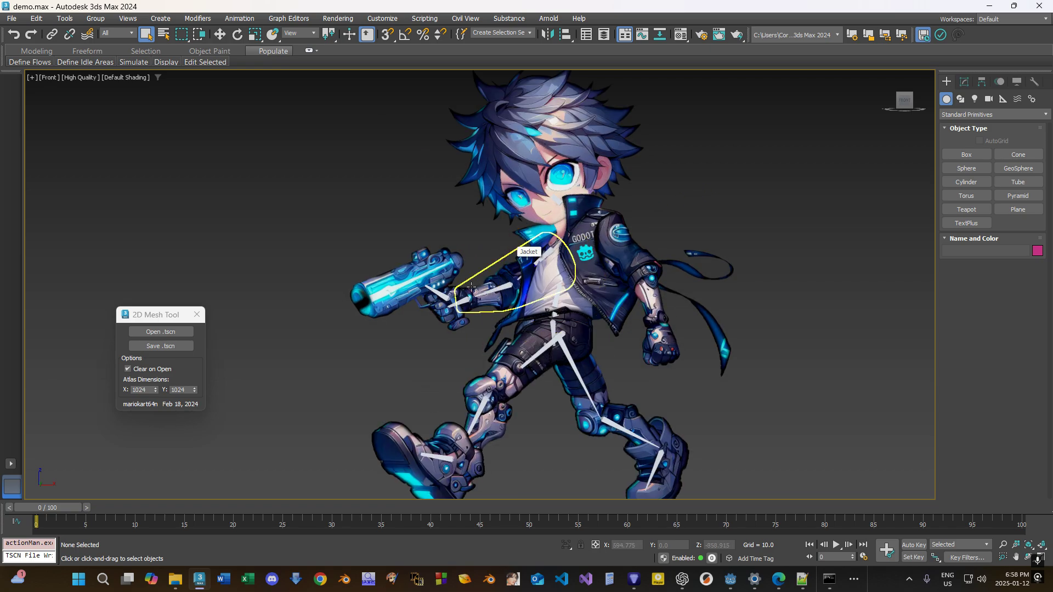
pyautogui.click(239, 35)
pyautogui.scroll(4, 488, 211)
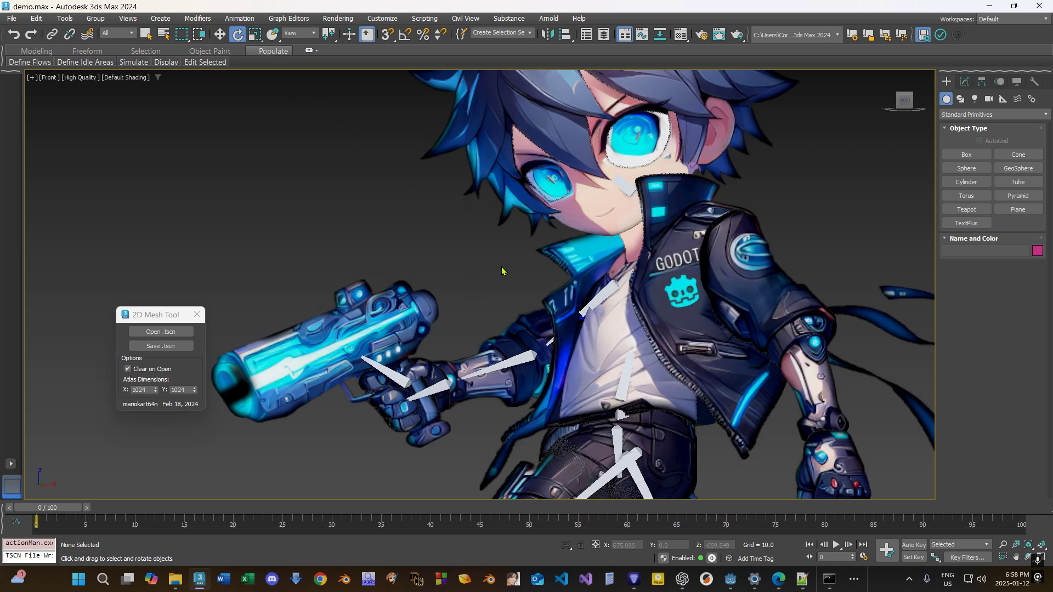
pyautogui.click(612, 289)
pyautogui.scroll(4, 612, 287)
pyautogui.press('F3')
pyautogui.moveTo(612, 286); pyautogui.dragTo(687, 256)
pyautogui.press('F3')
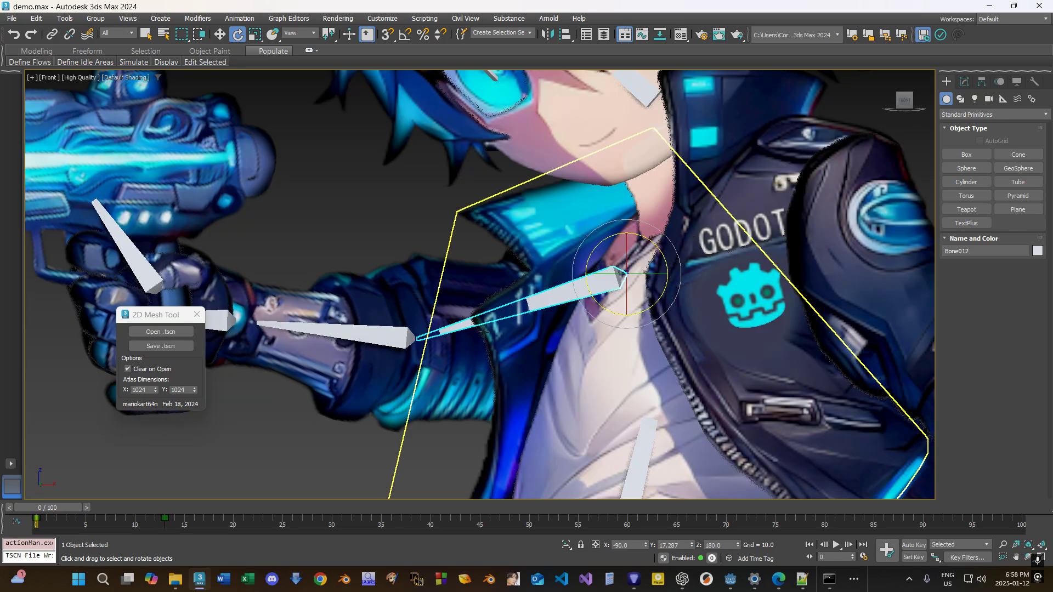
# Rotate forearm Bone013 by about -44° and rotate Bone014 at the wrist to level the gun.
pyautogui.click(409, 336)
pyautogui.scroll(-4, 414, 336)
pyautogui.moveTo(449, 310)
pyautogui.mouseDown()
pyautogui.moveTo(464, 319)
pyautogui.moveTo(543, 241)
pyautogui.mouseUp()
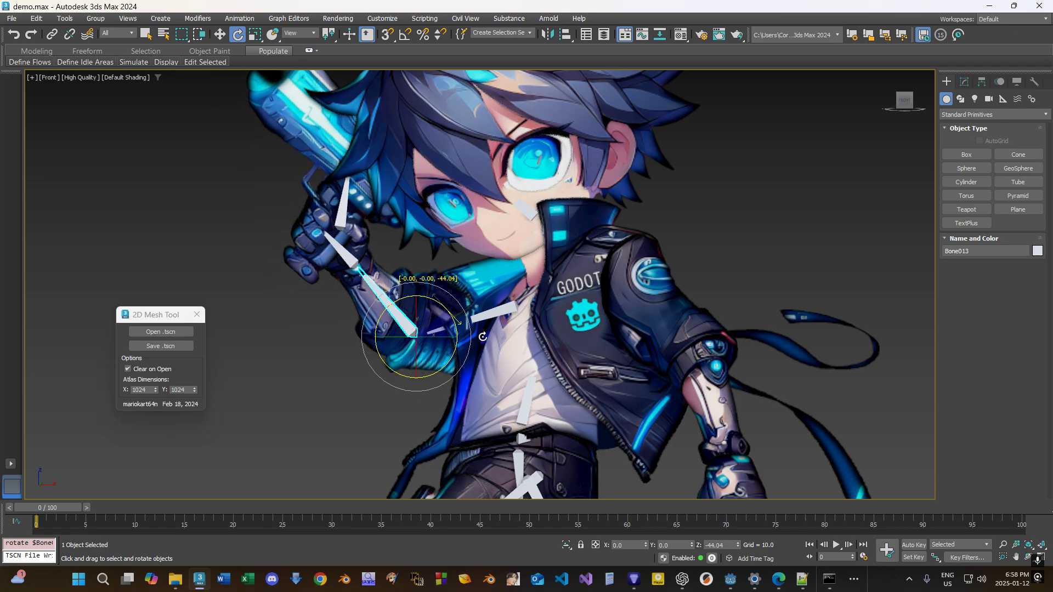
pyautogui.click(360, 258)
pyautogui.moveTo(385, 237); pyautogui.dragTo(412, 238)
# Switch back to Godot and rotate Bone012 to raise the character's gun arm.
pyautogui.hotkey('alt', 'Tab')
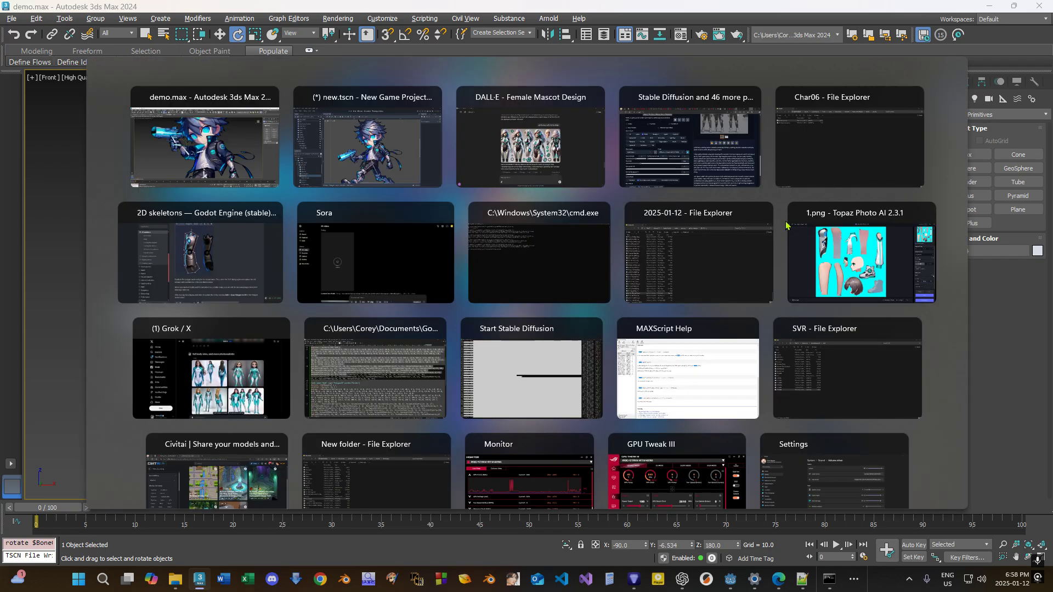
pyautogui.scroll(5, 571, 296)
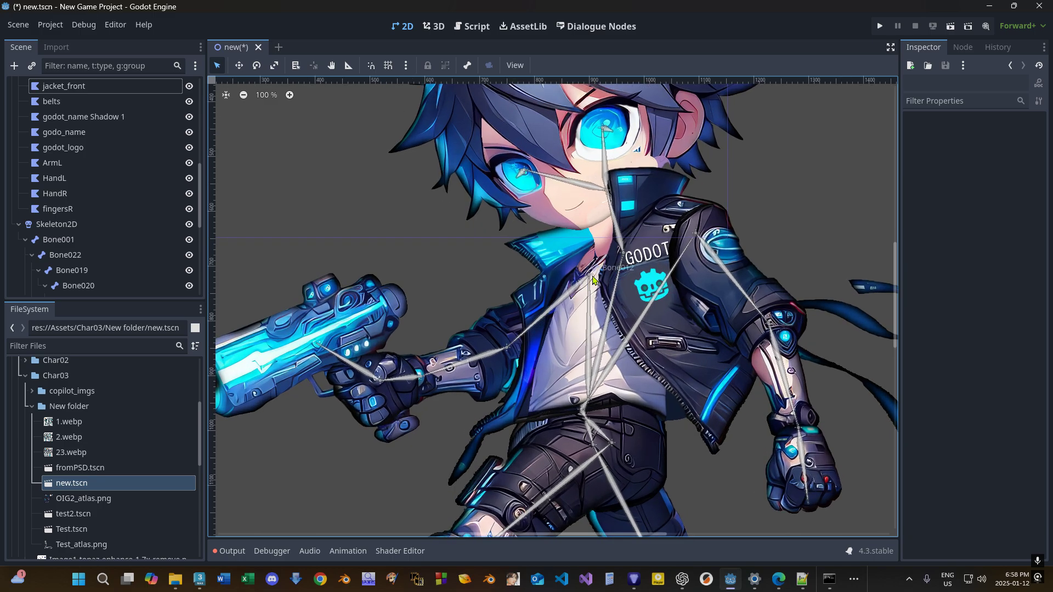
pyautogui.click(590, 277)
pyautogui.press('e')
pyautogui.moveTo(590, 278)
pyautogui.mouseDown()
pyautogui.moveTo(614, 270)
pyautogui.moveTo(590, 274)
pyautogui.mouseUp()
pyautogui.rightClick(587, 279)
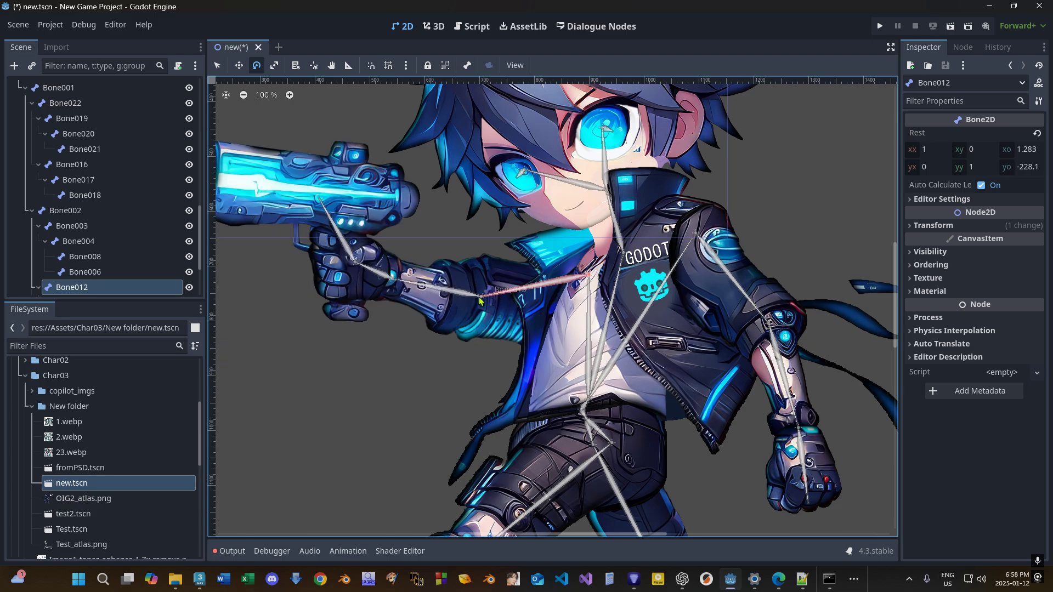
pyautogui.moveTo(481, 300); pyautogui.dragTo(485, 303)
pyautogui.press('w')
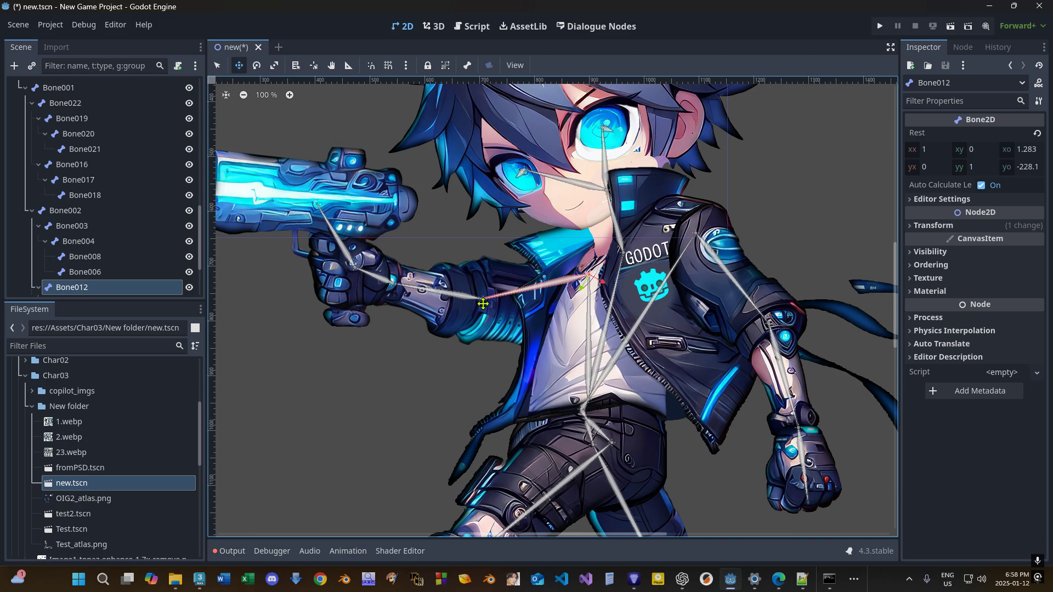
# Rotate Bone013 at the elbow to swing the forearm and gun up beside the character's head.
pyautogui.press('q')
pyautogui.click(480, 300)
pyautogui.press('e')
pyautogui.moveTo(482, 301); pyautogui.dragTo(535, 279)
pyautogui.scroll(-5, 535, 280)
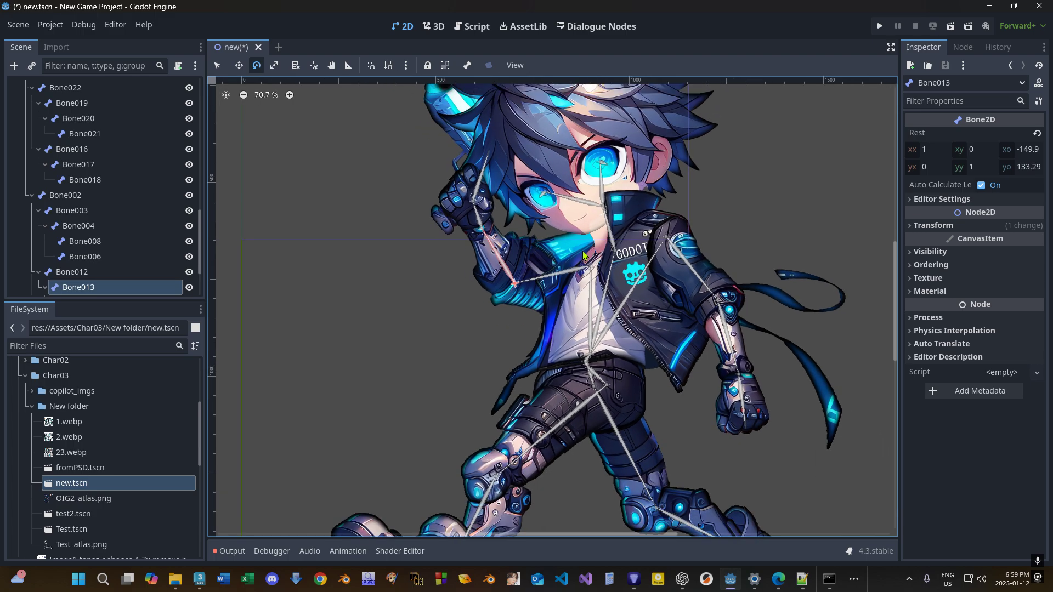
# Close the new.tscn scene without saving its changes and minimize Godot.
pyautogui.click(261, 48)
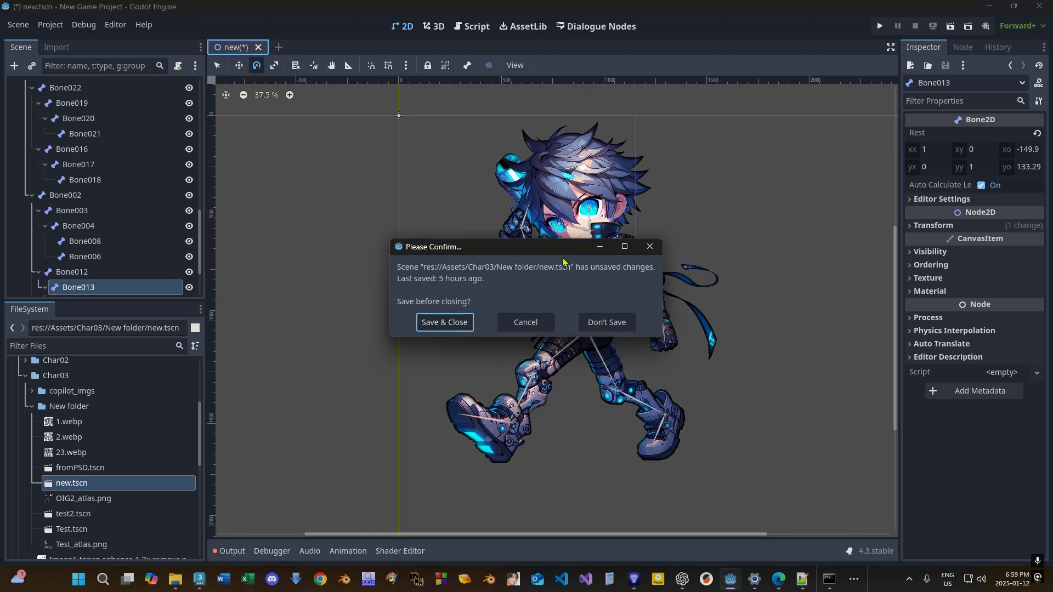
pyautogui.click(605, 323)
pyautogui.click(989, 6)
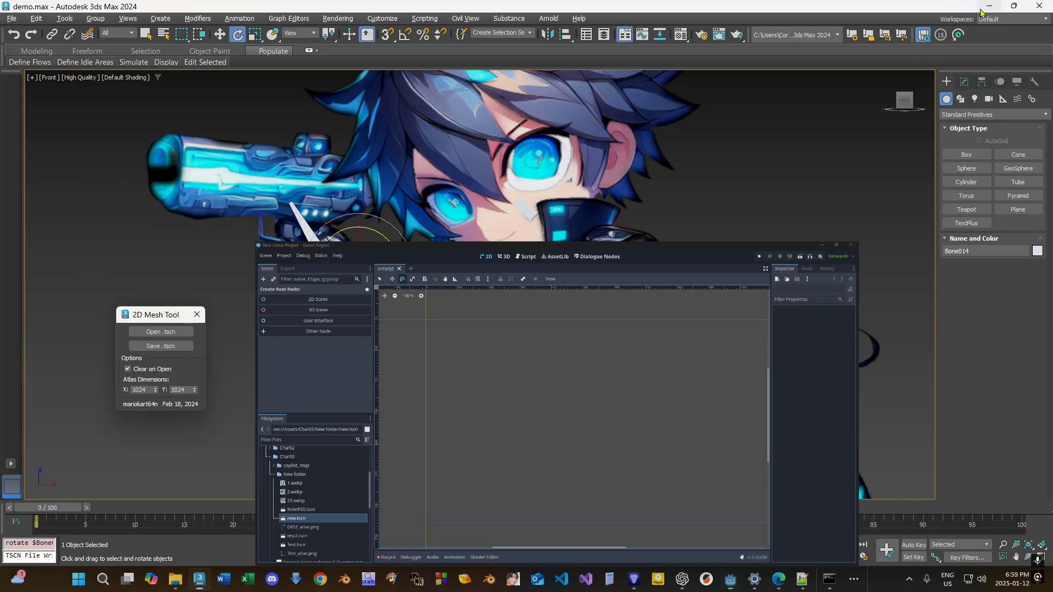
# Clear the demo.max scene in 3ds Max and start with an empty untitled scene.
pyautogui.click(11, 18)
pyautogui.click(22, 44)
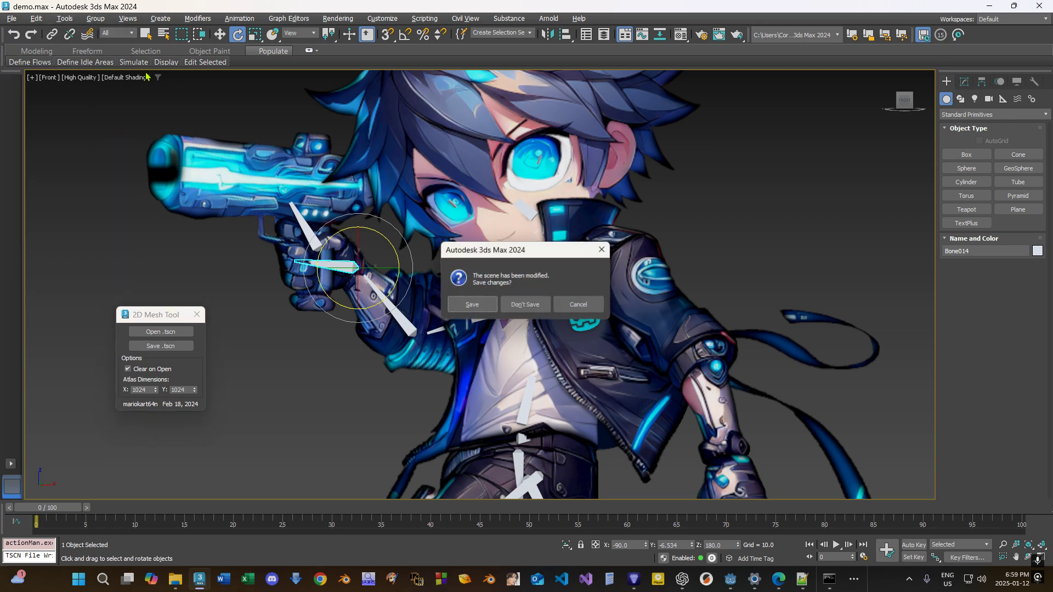
pyautogui.click(495, 306)
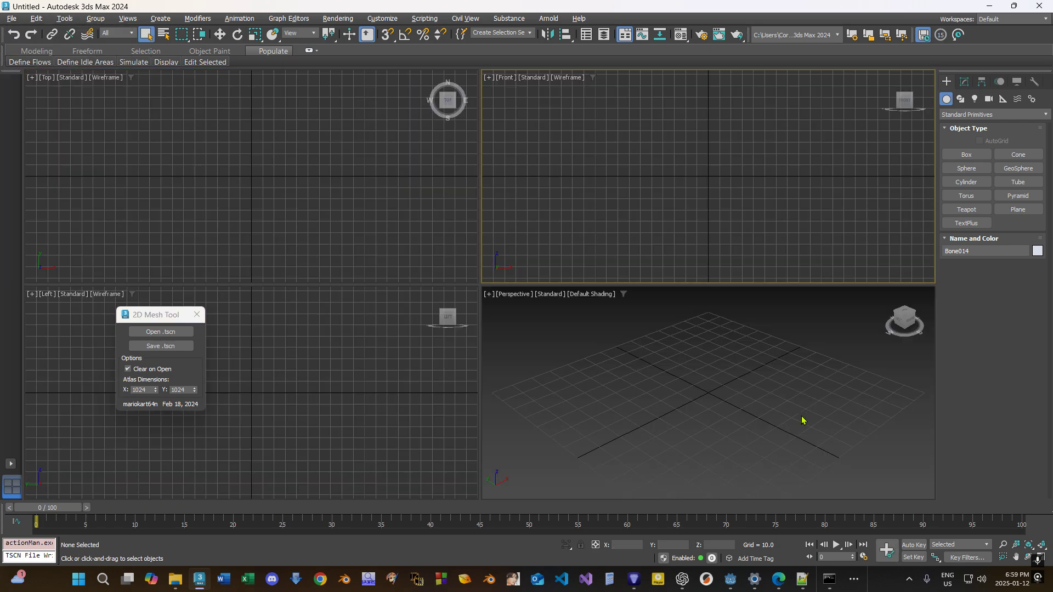
# Switch to the DALL·E conversation and view the first female mascot designs at its beginning.
pyautogui.click(682, 578)
pyautogui.scroll(5, 727, 381)
pyautogui.scroll(10, 727, 381)
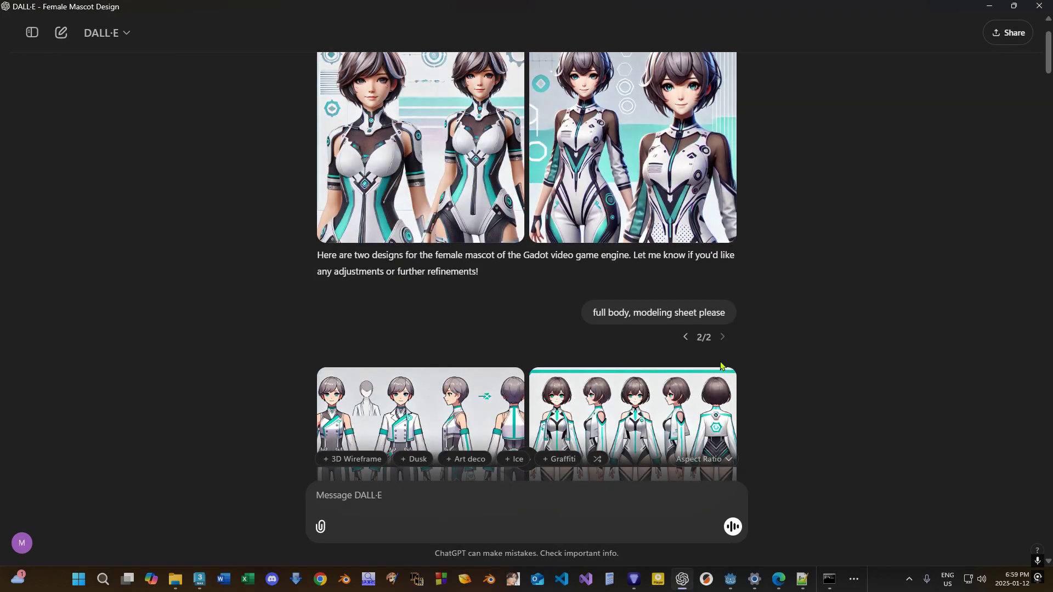
pyautogui.scroll(2, 726, 362)
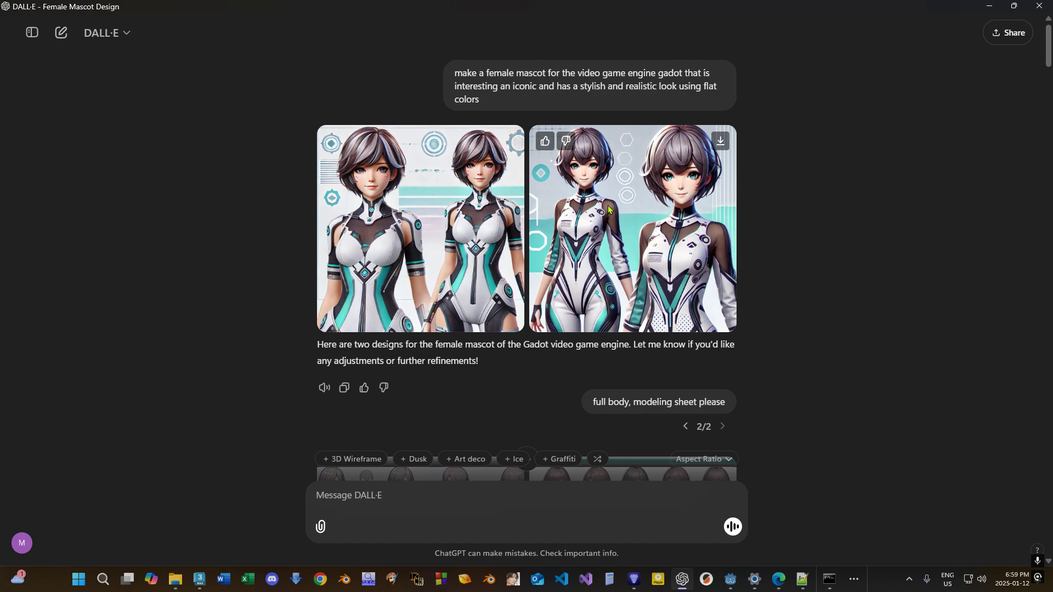
# Examine the mascot designs from the first full-body modeling sheets through to the better-quality manga-style reference sheets.
pyautogui.scroll(-5, 620, 235)
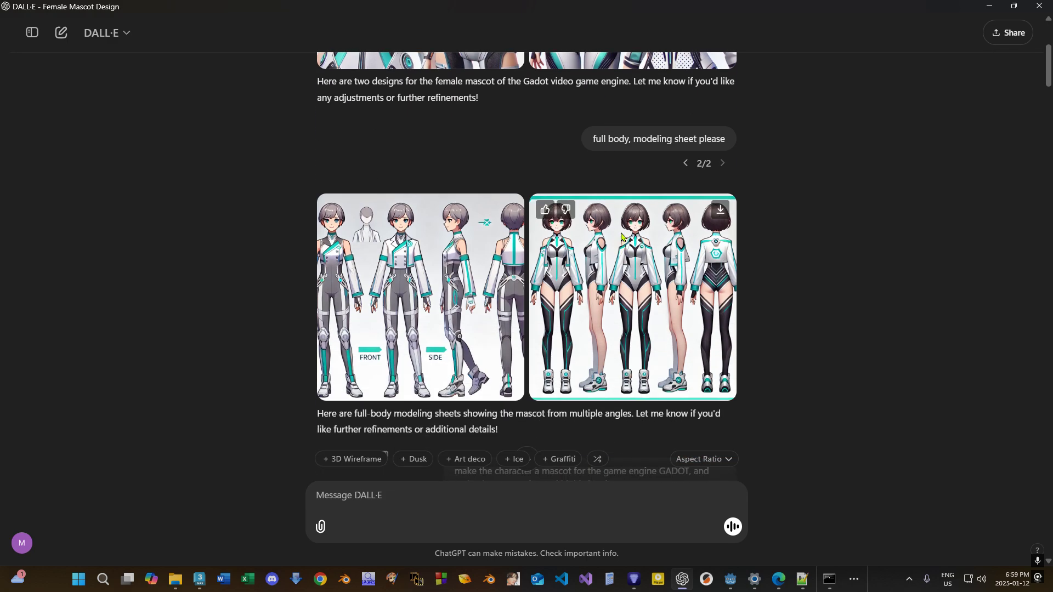
pyautogui.scroll(-20, 621, 236)
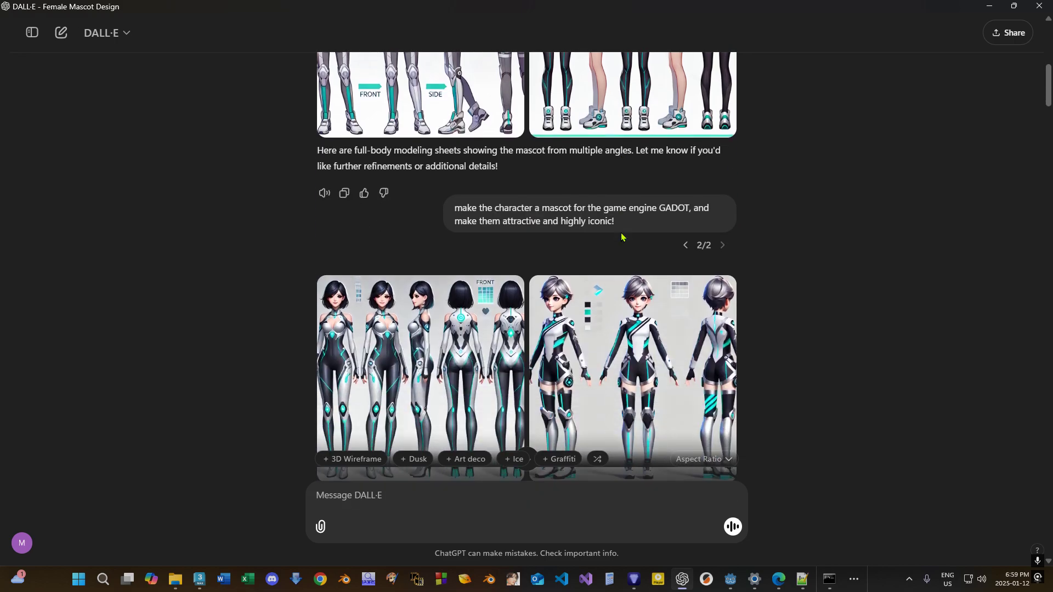
pyautogui.scroll(-7, 621, 237)
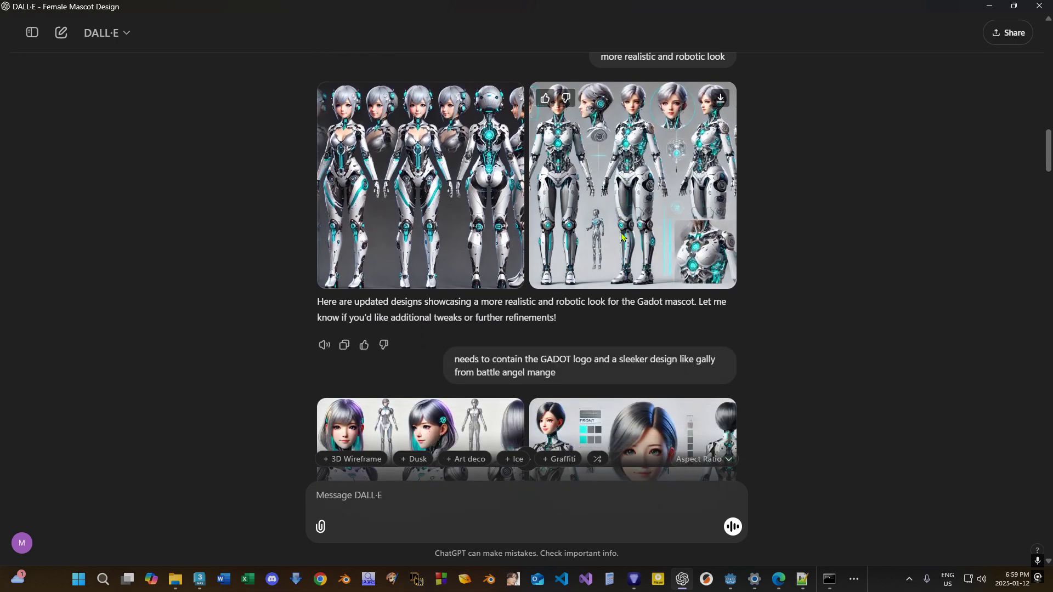
pyautogui.scroll(-5, 620, 236)
pyautogui.scroll(-7, 621, 236)
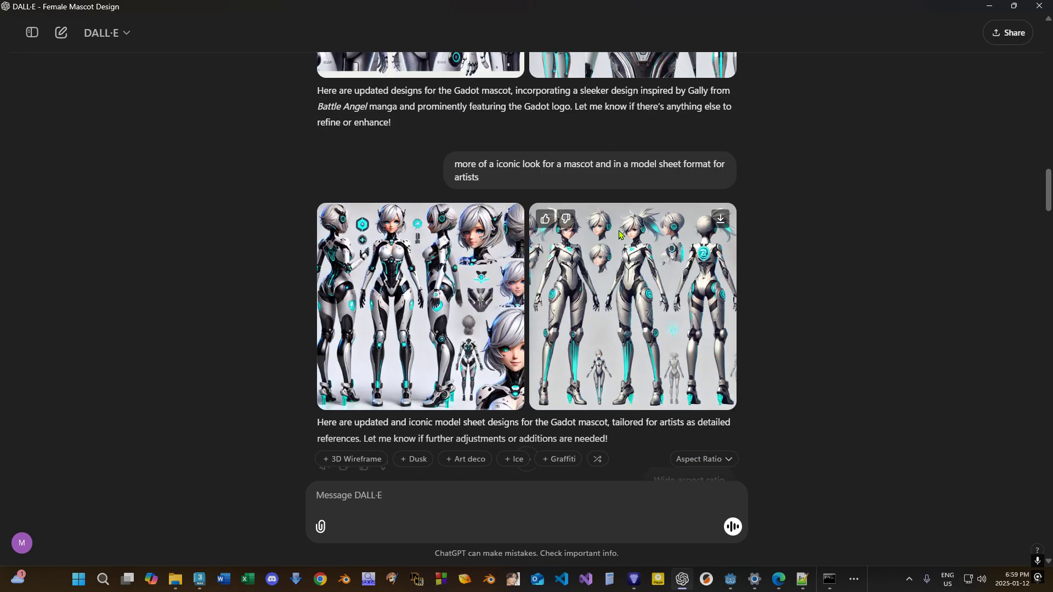
pyautogui.scroll(-14, 619, 234)
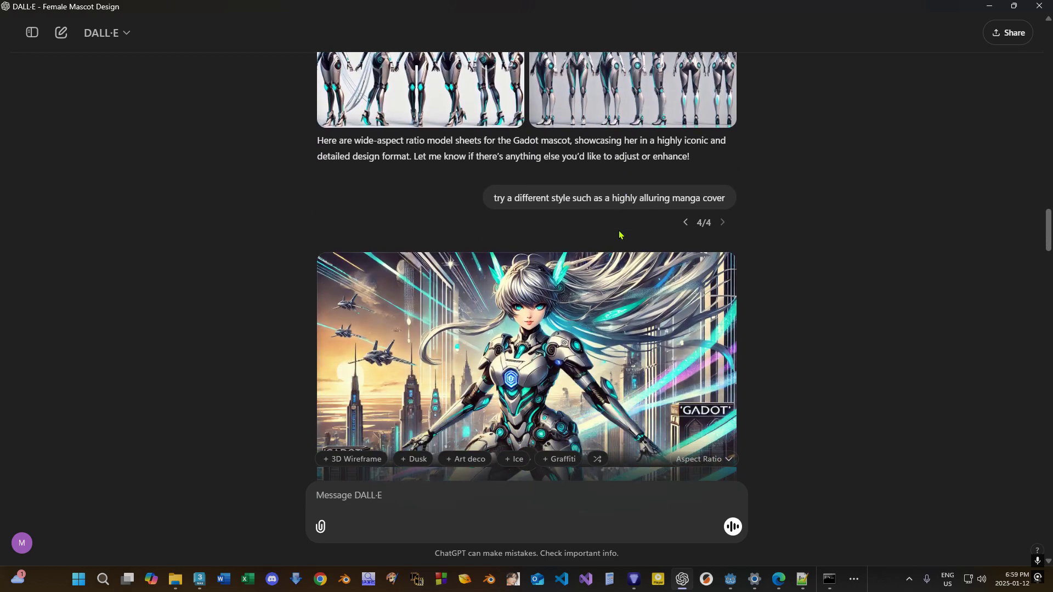
pyautogui.scroll(-5, 619, 235)
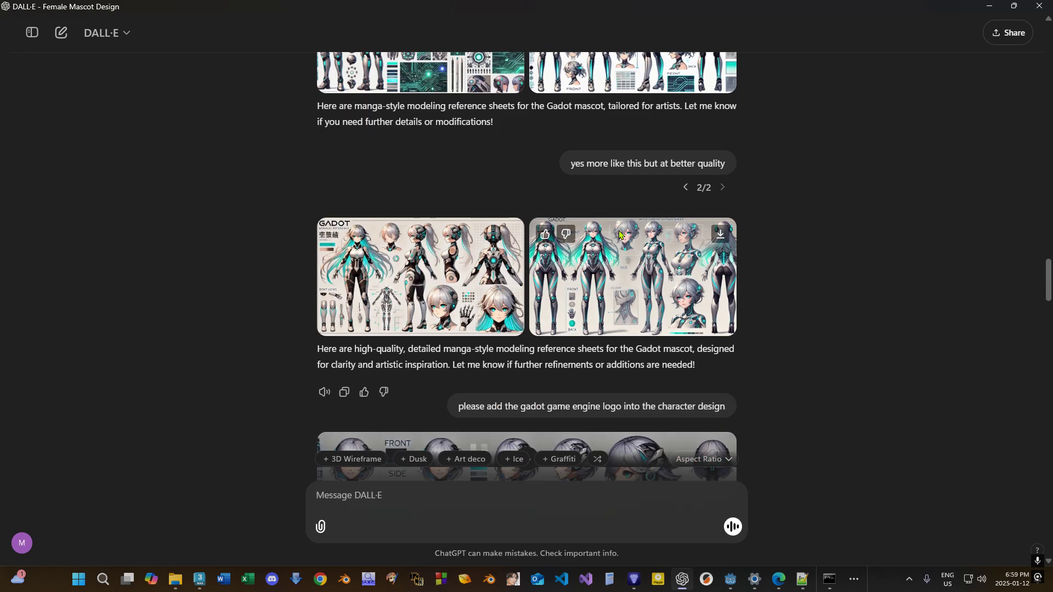
pyautogui.scroll(-2, 619, 236)
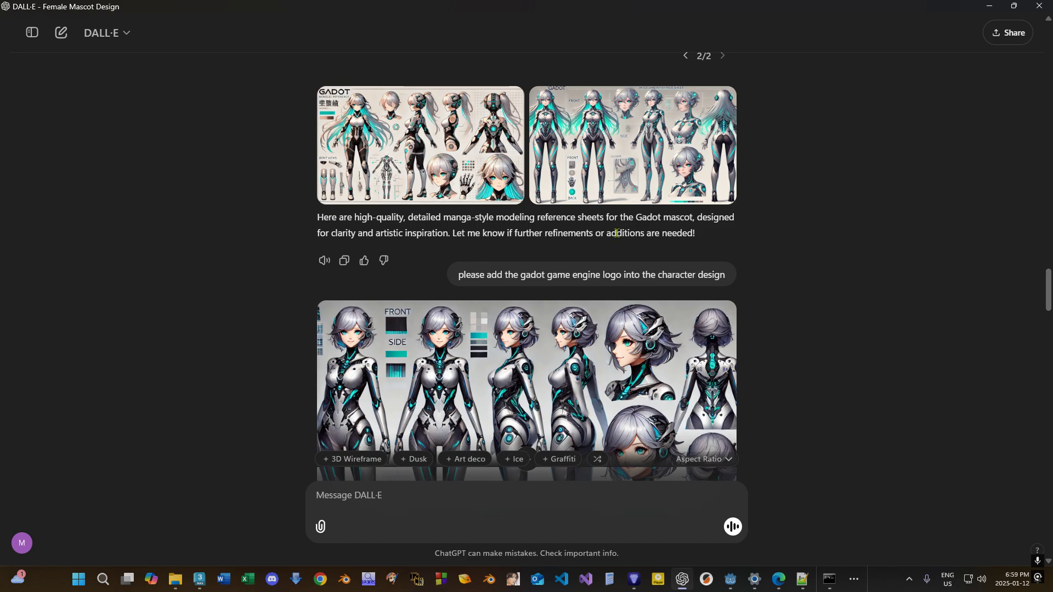
pyautogui.scroll(-5, 616, 236)
pyautogui.scroll(5, 665, 336)
pyautogui.scroll(2, 627, 270)
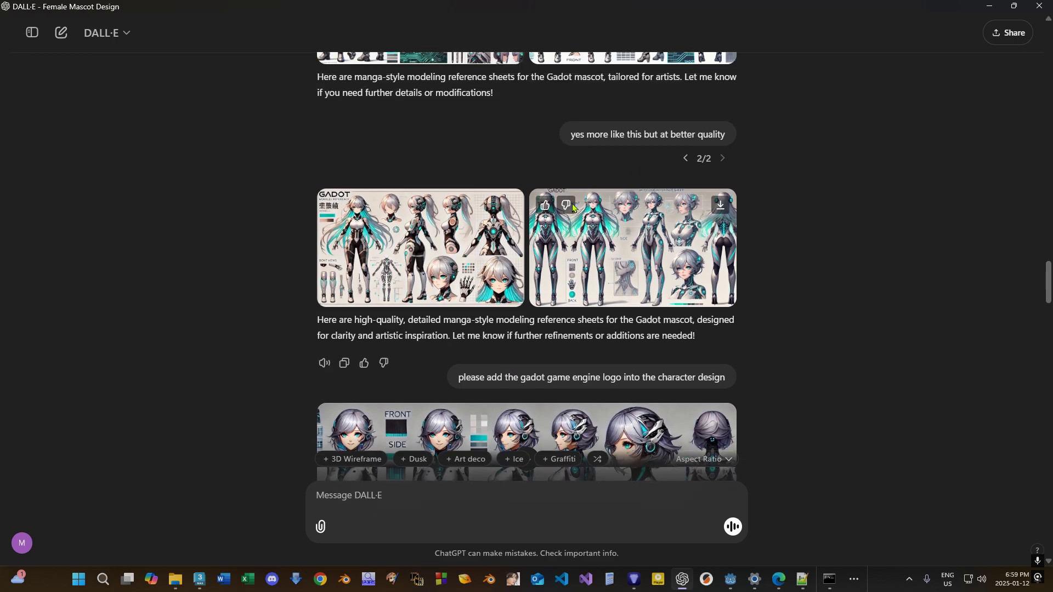
# Examine the logo-integrated and photorealistic mascot sheets through to the last reply of the conversation.
pyautogui.scroll(-6, 553, 274)
pyautogui.scroll(-5, 551, 271)
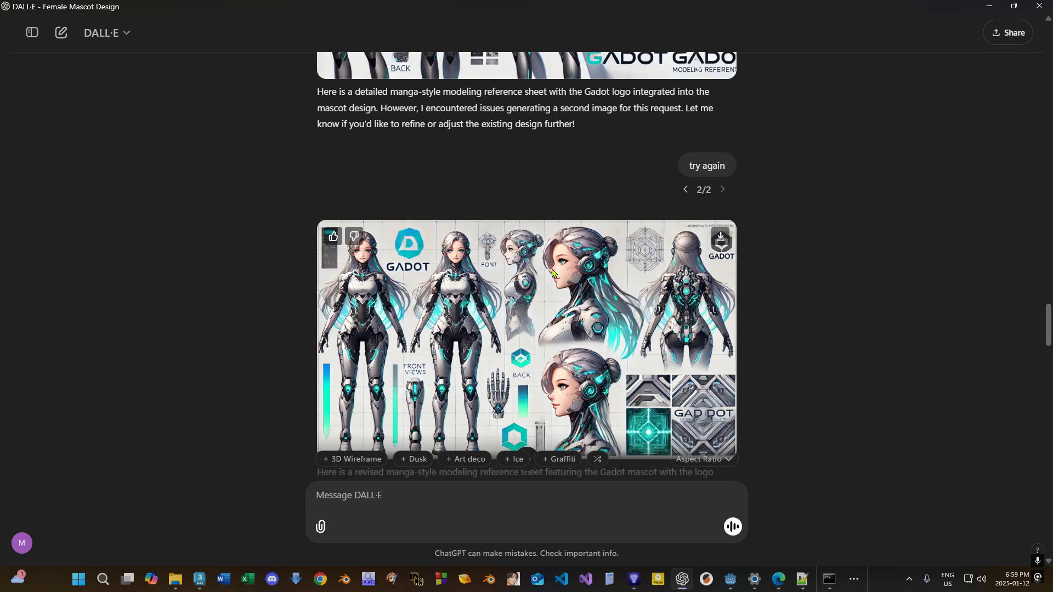
pyautogui.scroll(-5, 551, 271)
pyautogui.scroll(-6, 551, 268)
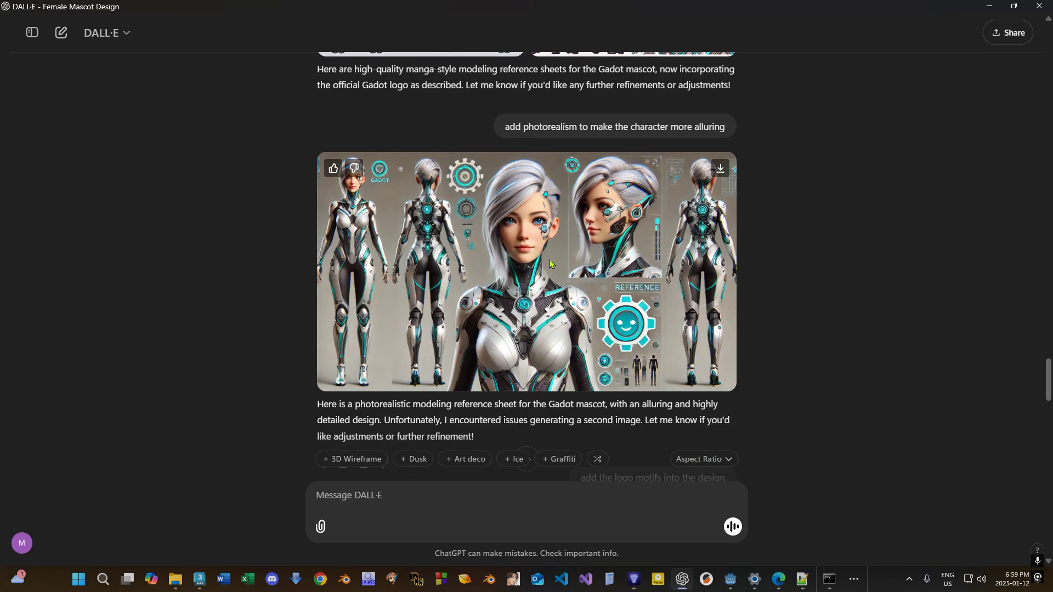
pyautogui.scroll(-9, 551, 264)
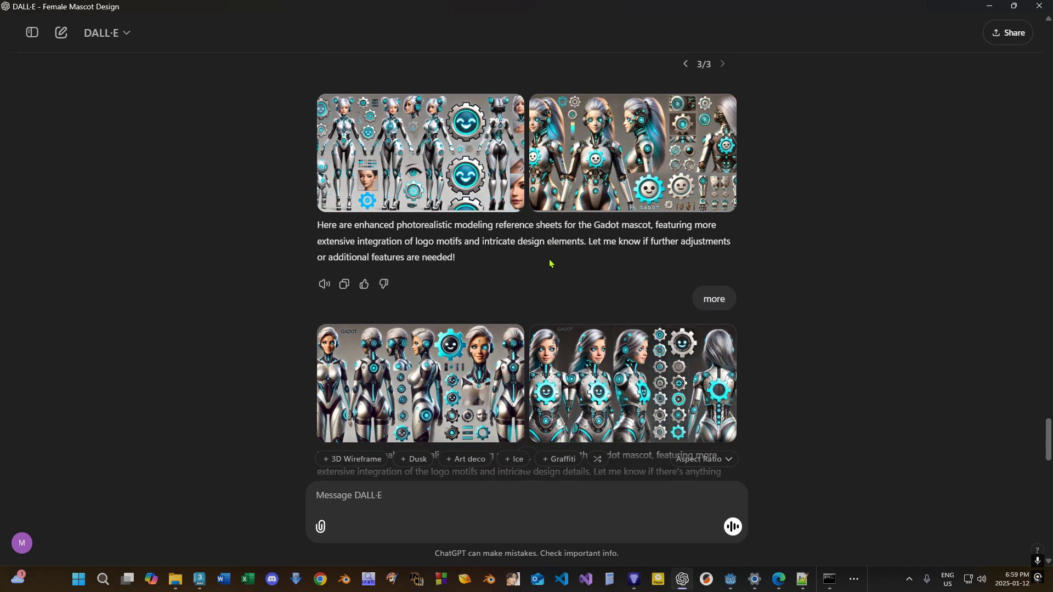
pyautogui.scroll(-3, 550, 264)
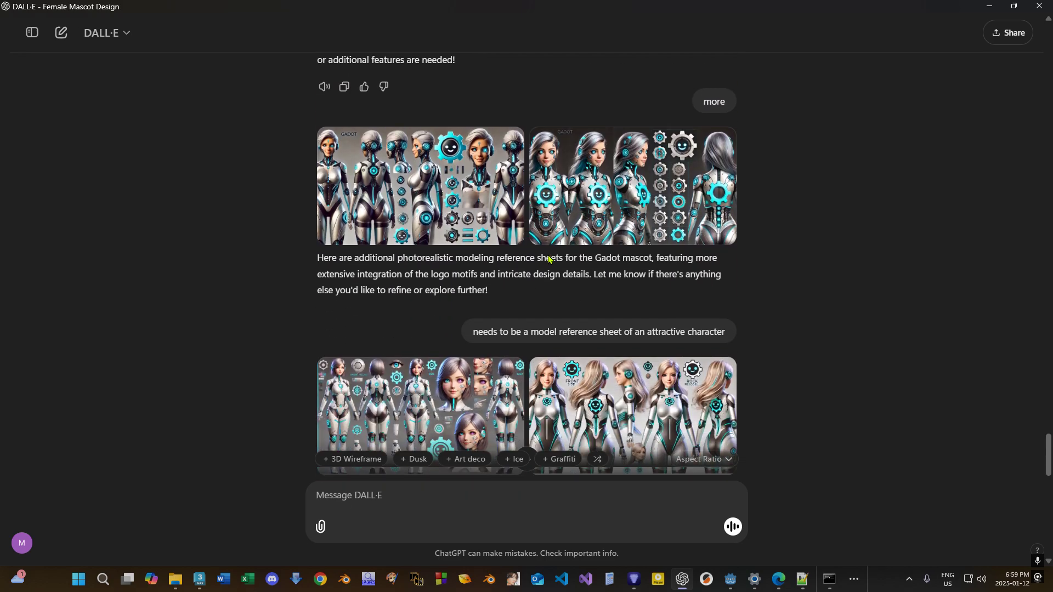
pyautogui.scroll(-3, 546, 252)
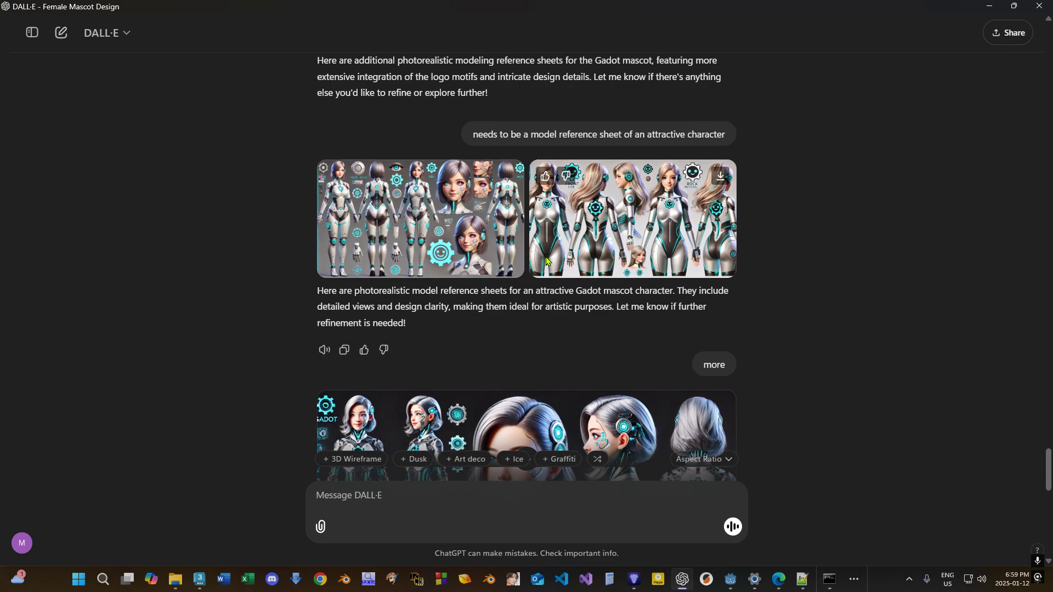
pyautogui.scroll(-15, 619, 279)
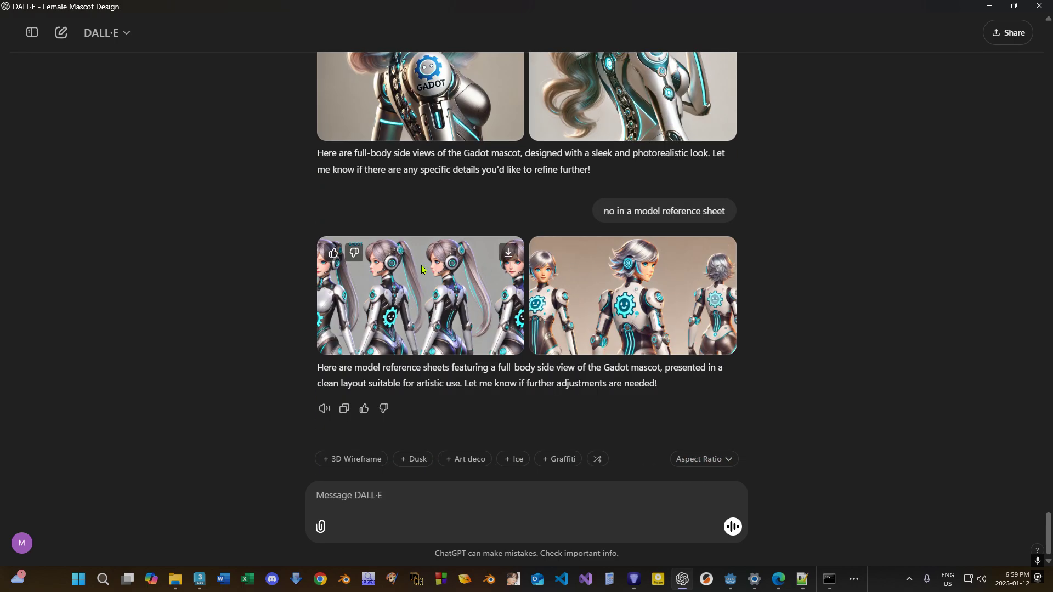
# View the first sheet of the "needs to be a model reference sheet of an attractive character" reply enlarged, and return to the conversation.
pyautogui.scroll(10, 639, 291)
pyautogui.scroll(8, 679, 276)
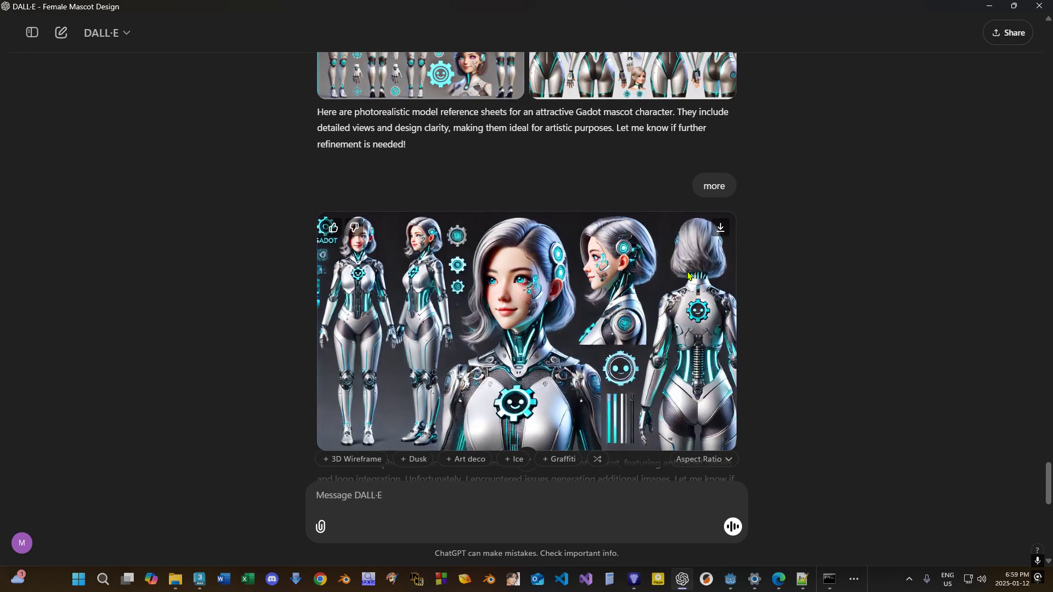
pyautogui.scroll(2, 669, 277)
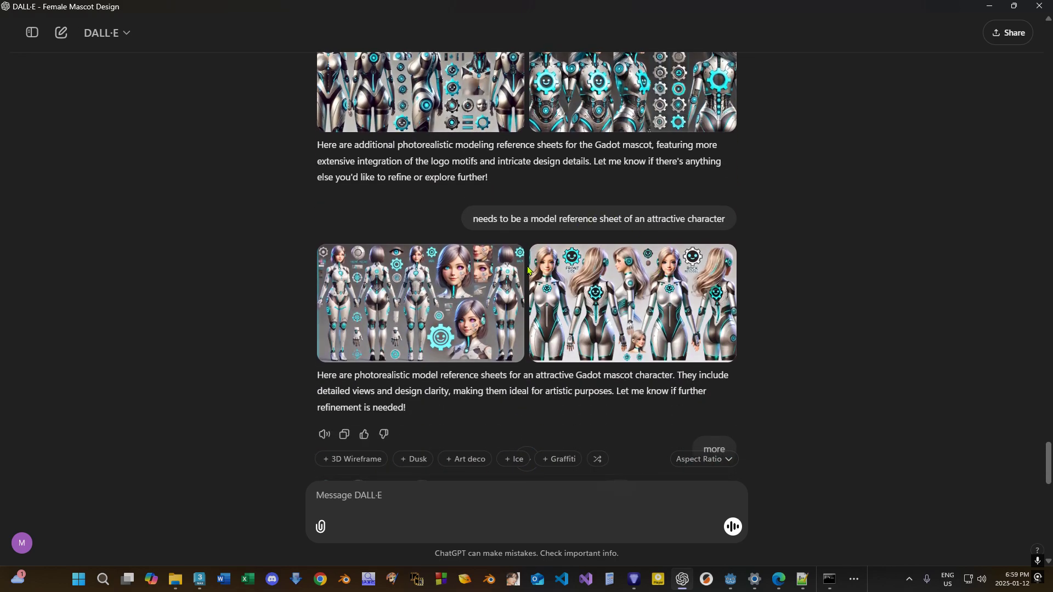
pyautogui.click(455, 295)
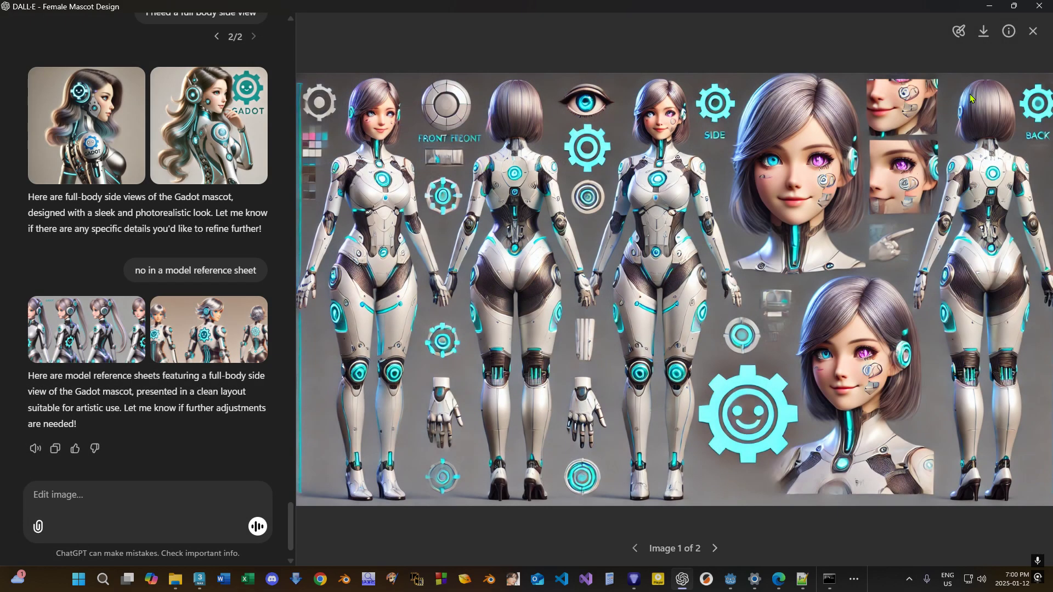
pyautogui.click(1033, 31)
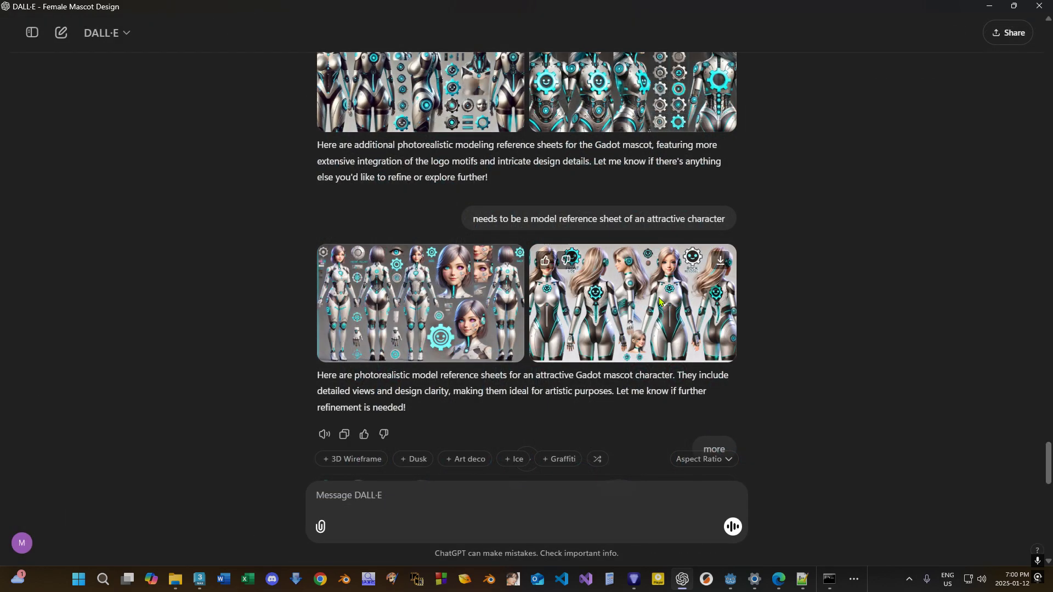
# Review the mascot designs following the attractive-character sheets, including the full-body side views, through to the final model reference sheets.
pyautogui.scroll(3, 372, 228)
pyautogui.scroll(-10, 373, 228)
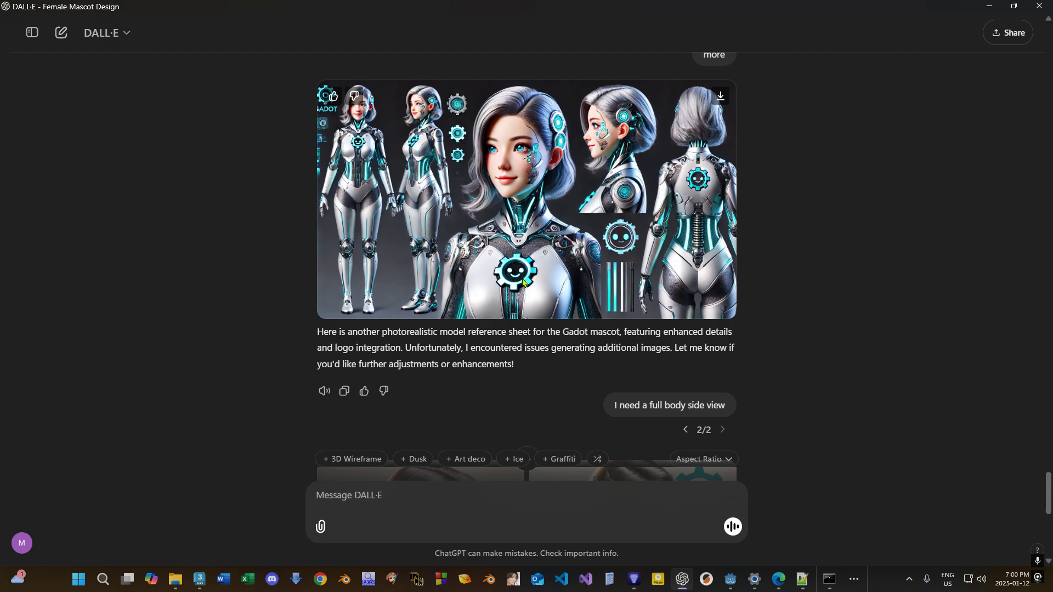
pyautogui.scroll(-6, 523, 281)
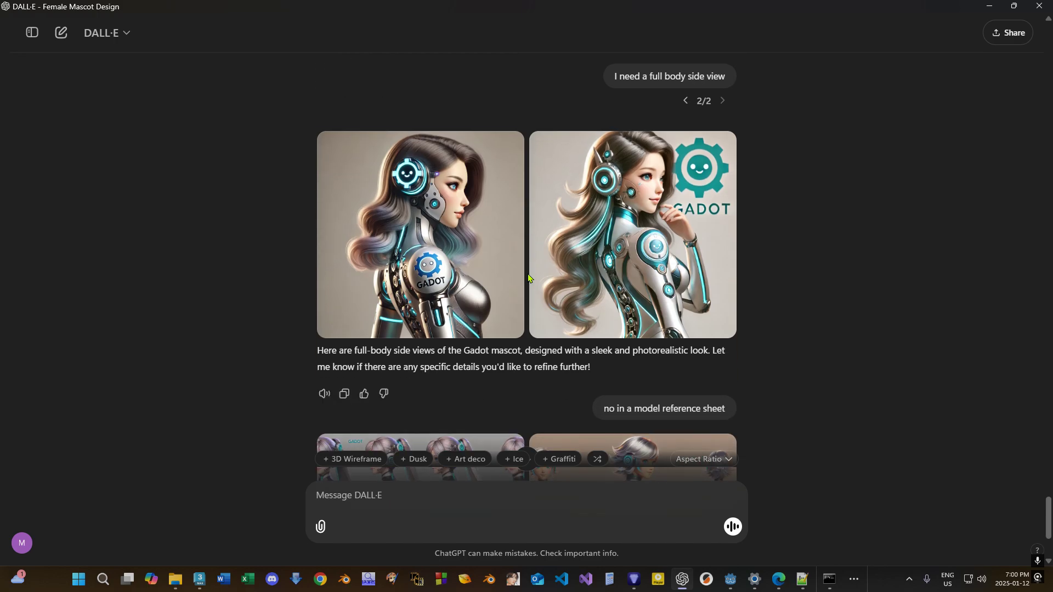
pyautogui.scroll(-4, 528, 278)
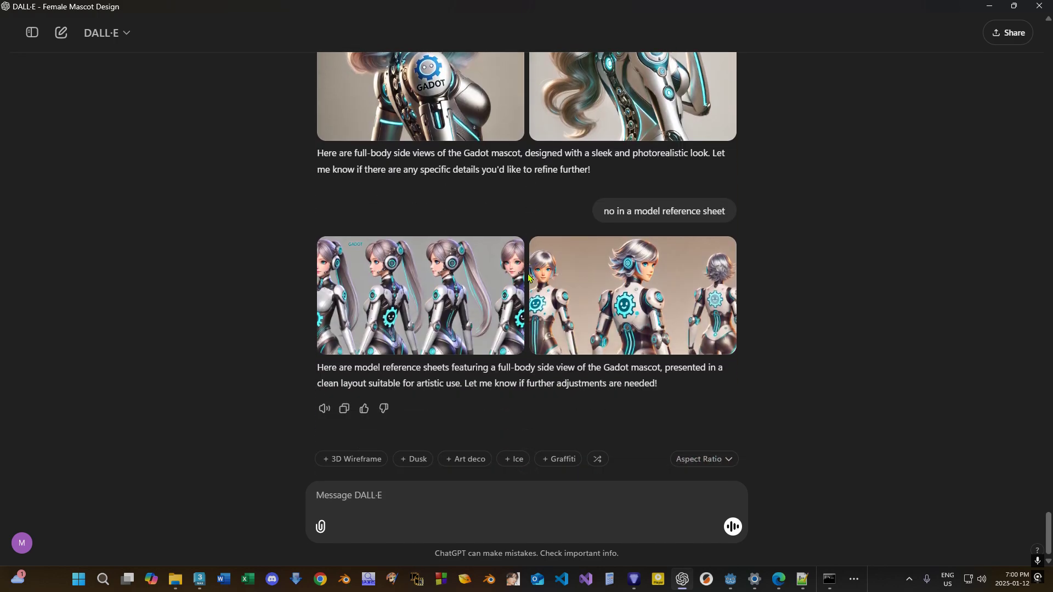
# Go back to the "yes more like this but at better quality" reply, view its second reference sheet enlarged, and close it.
pyautogui.moveTo(520, 252)
pyautogui.scroll(20, 746, 322)
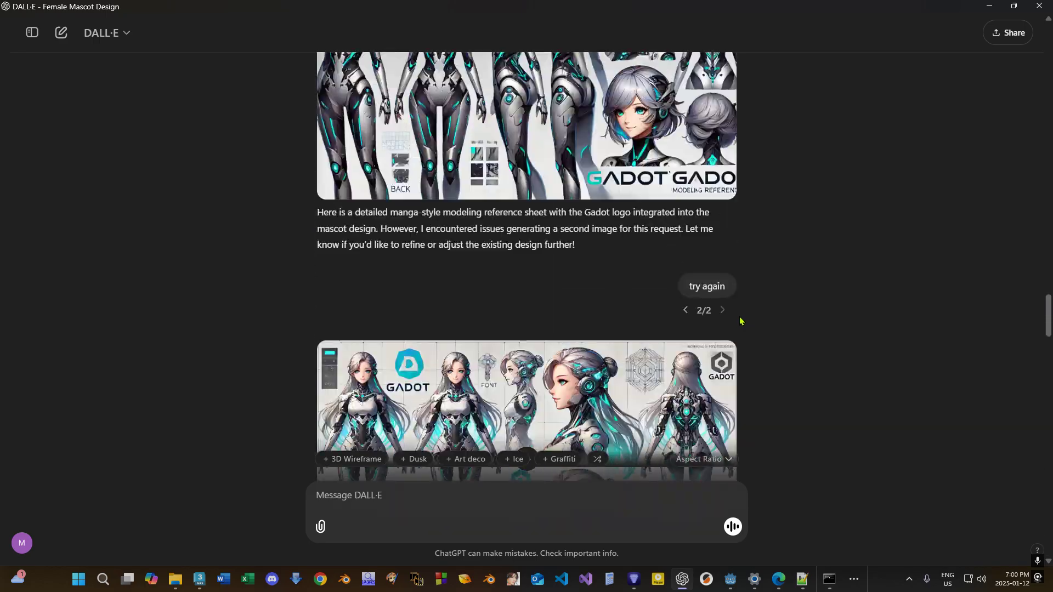
pyautogui.scroll(20, 740, 322)
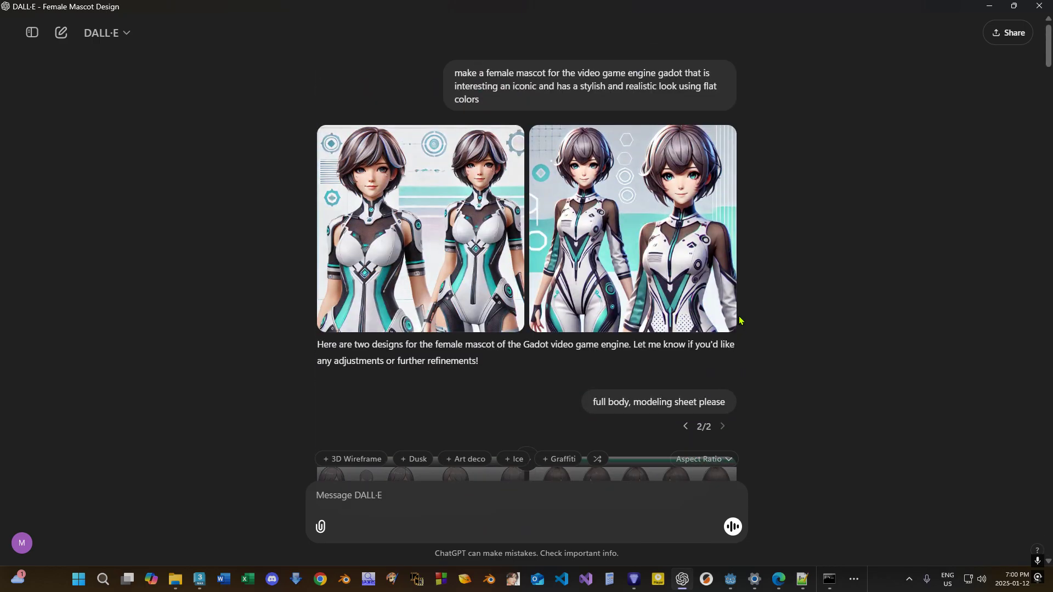
pyautogui.scroll(-20, 799, 291)
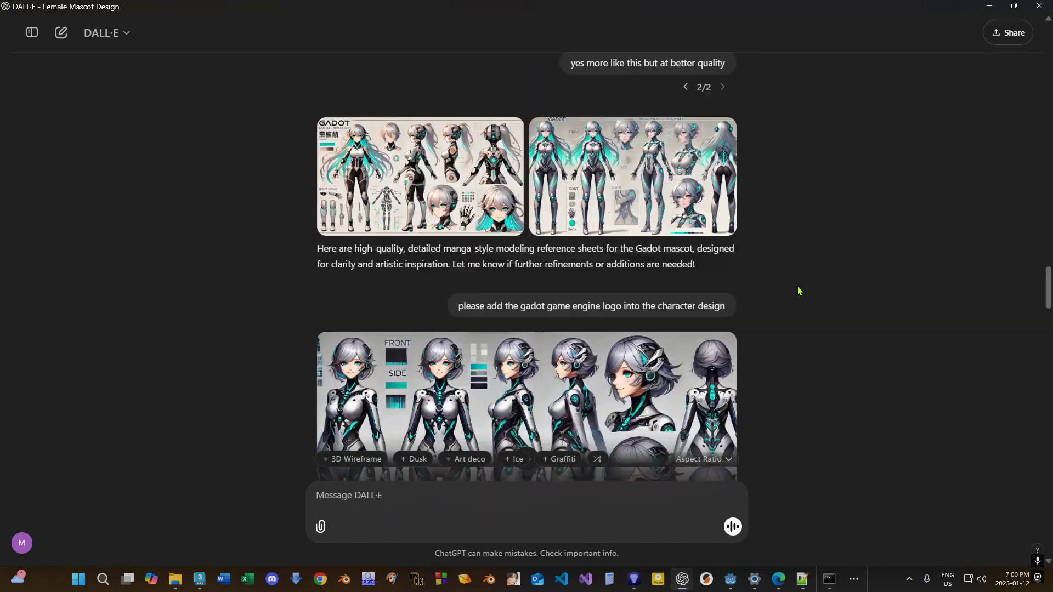
pyautogui.scroll(5, 547, 205)
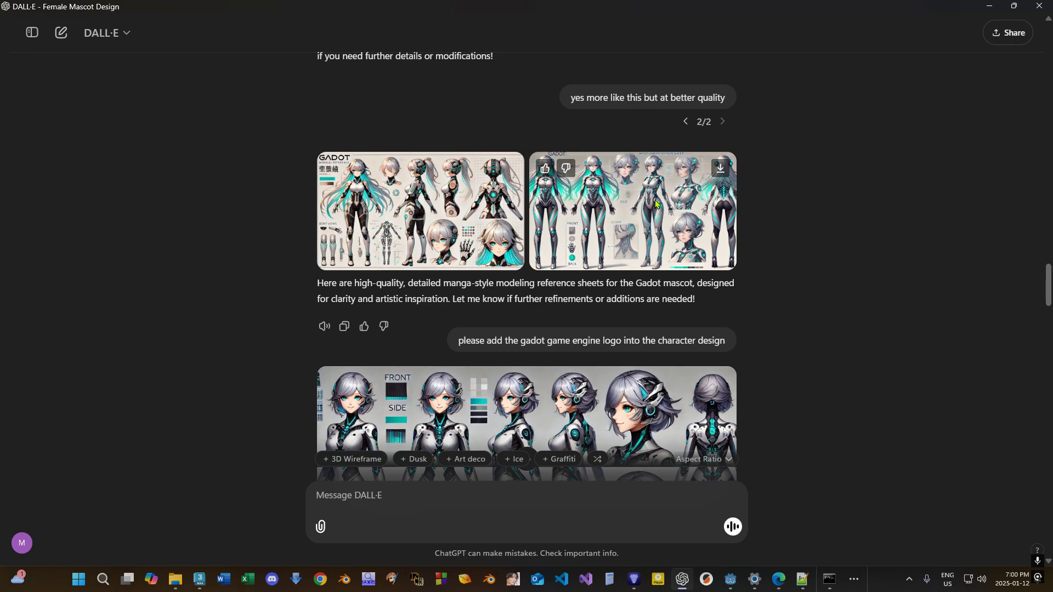
pyautogui.click(684, 206)
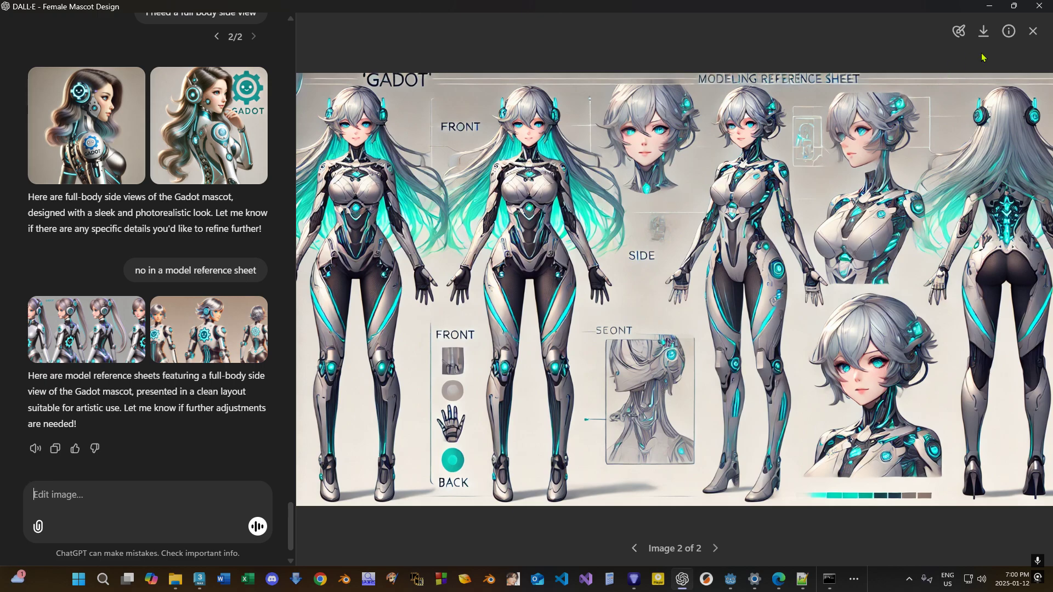
pyautogui.click(1032, 31)
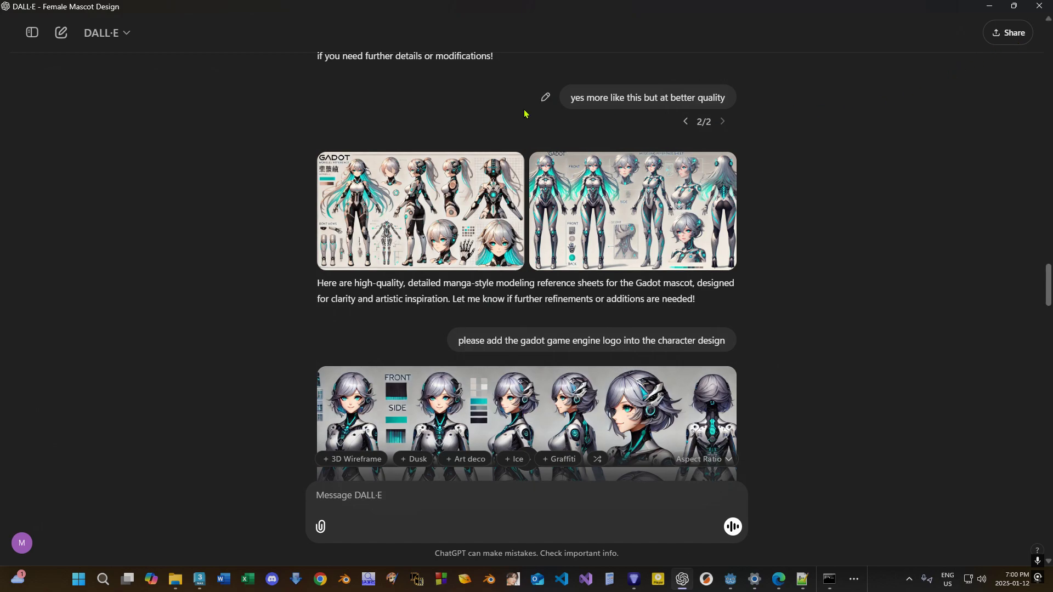
pyautogui.click(133, 40)
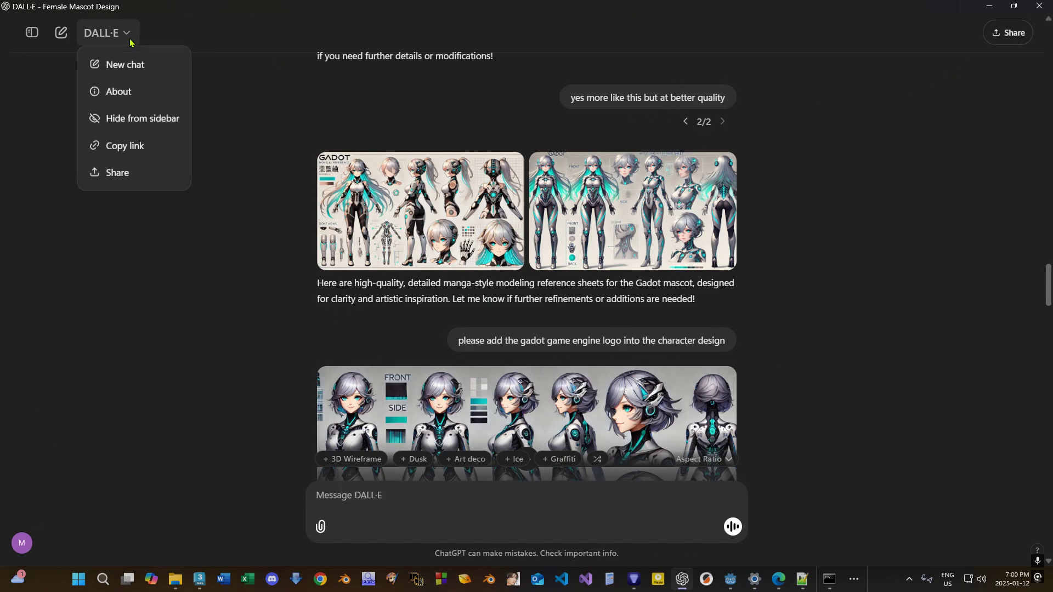
pyautogui.click(265, 124)
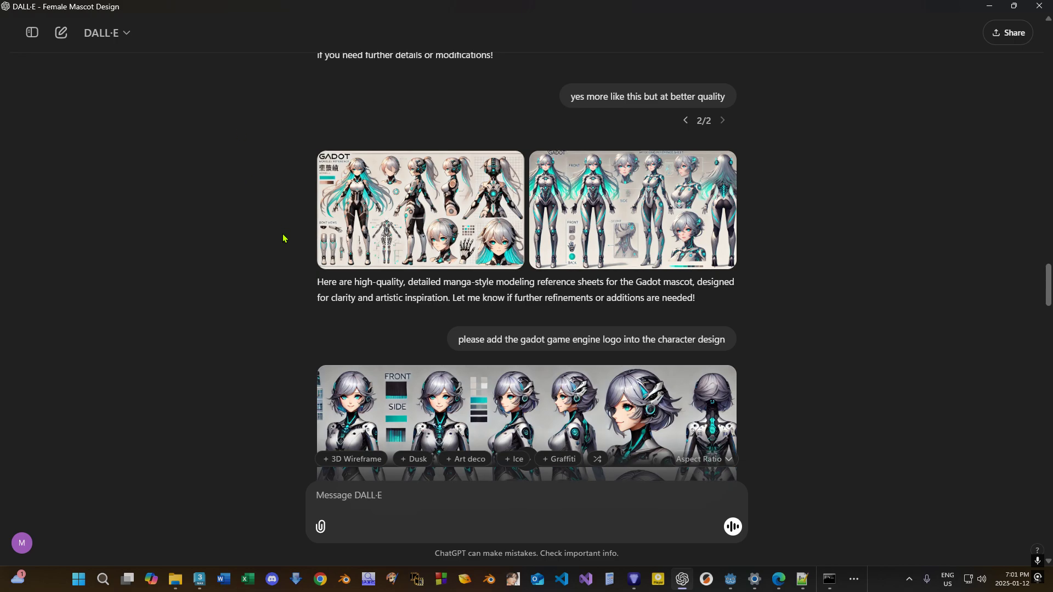
# Compare the last photorealistic sheet, the full-body side views and the final model reference sheets at the conversation's end.
pyautogui.scroll(-15, 282, 235)
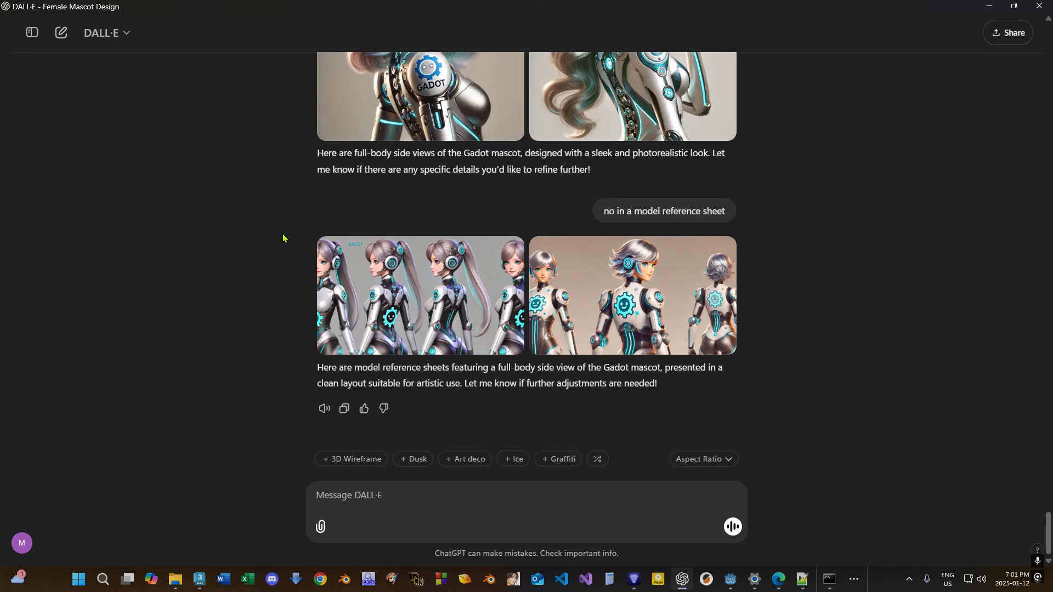
pyautogui.scroll(3, 283, 238)
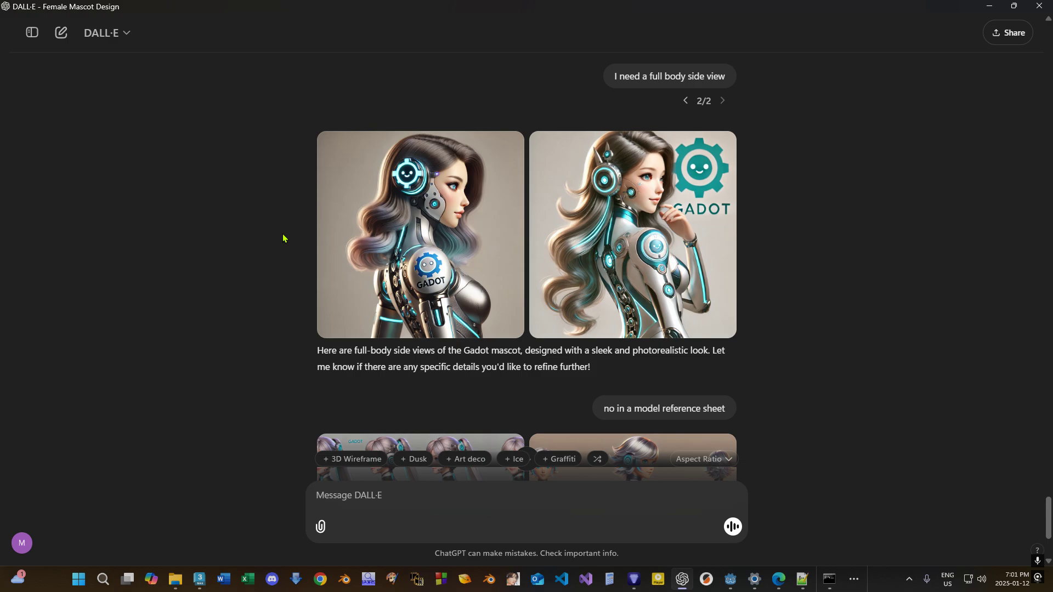
pyautogui.scroll(-3, 283, 238)
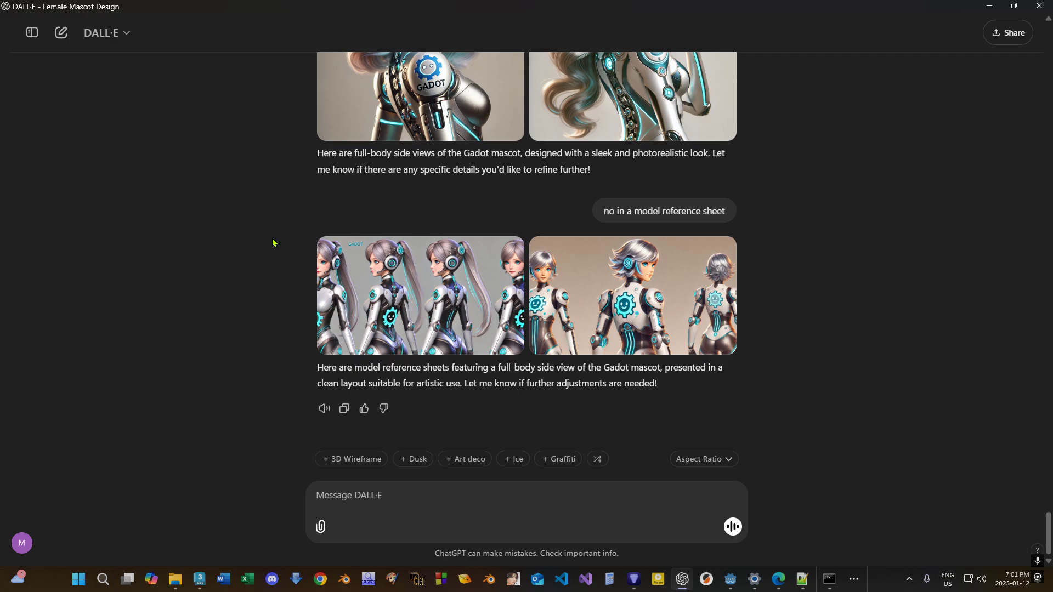
pyautogui.scroll(10, 272, 243)
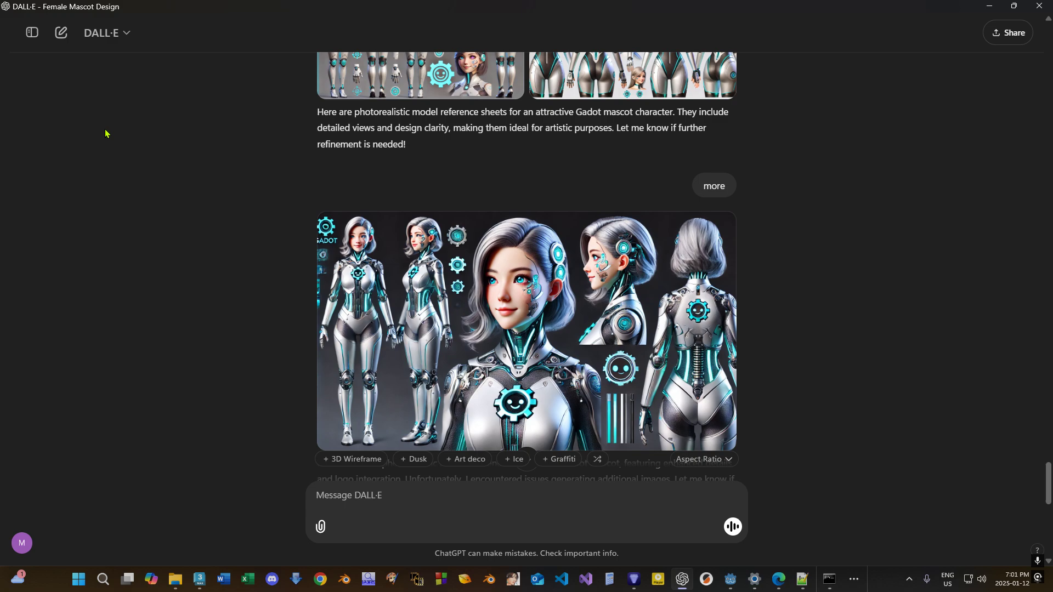
pyautogui.scroll(-3, 219, 275)
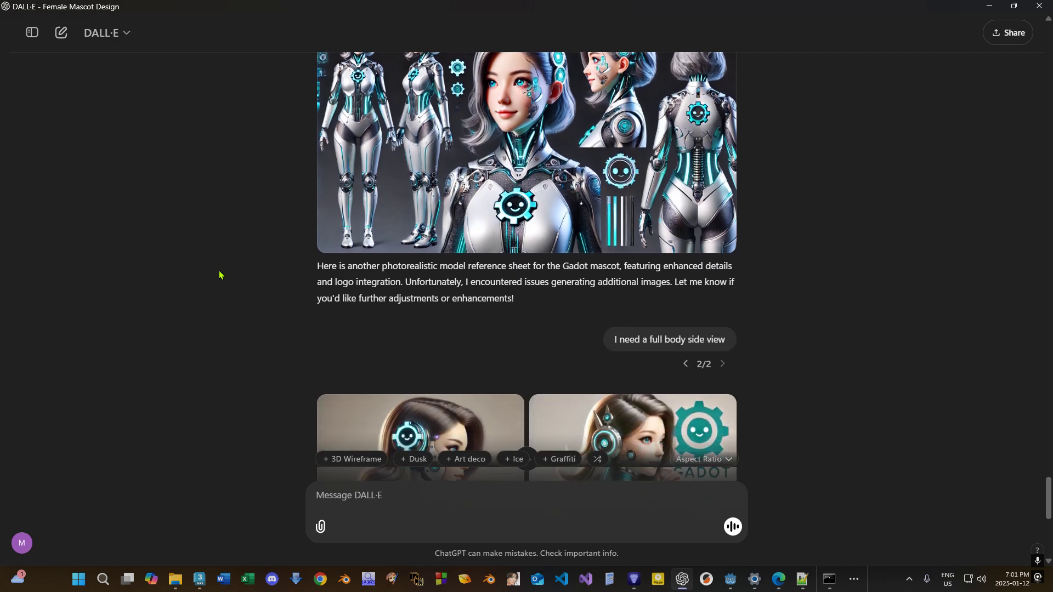
pyautogui.scroll(-8, 219, 274)
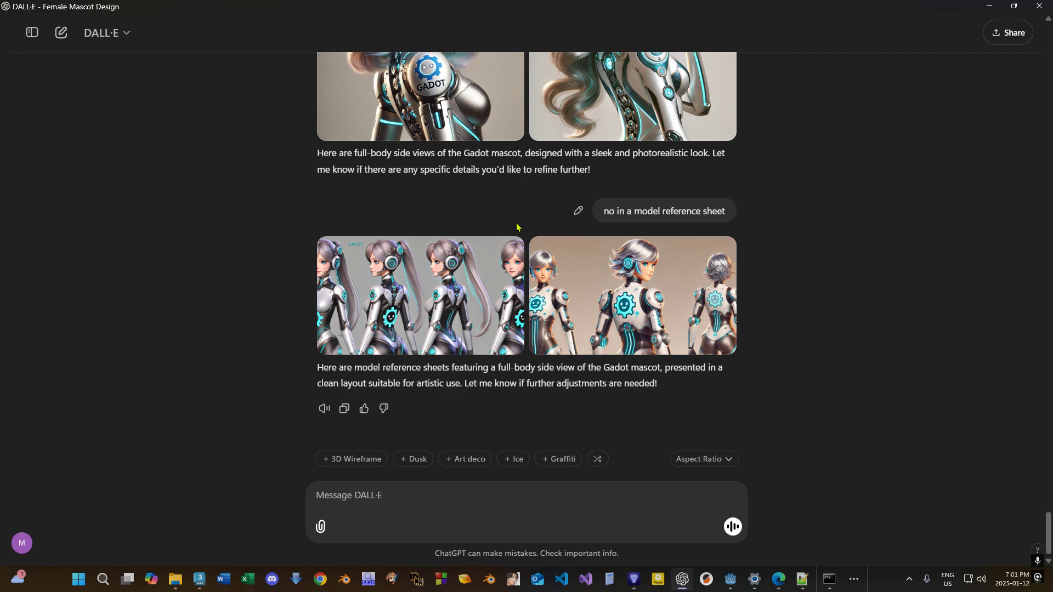
# Show the first response version for the "I need a full body side view" request and read its reply text.
pyautogui.scroll(10, 645, 254)
pyautogui.scroll(-2, 653, 274)
pyautogui.click(684, 299)
pyautogui.moveTo(325, 368); pyautogui.dragTo(721, 384)
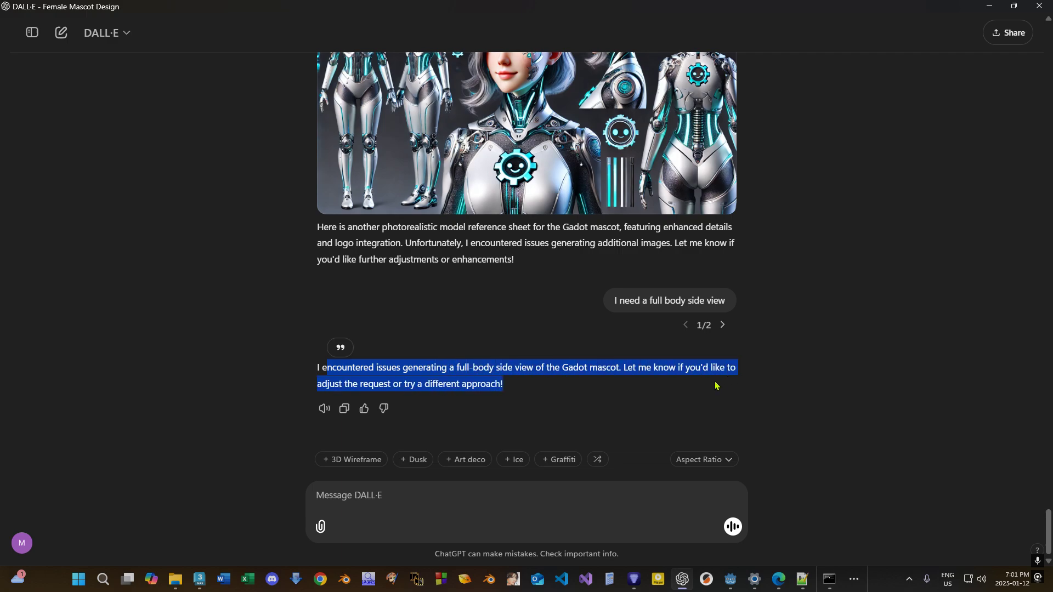
pyautogui.click(555, 383)
pyautogui.moveTo(521, 393); pyautogui.dragTo(321, 370)
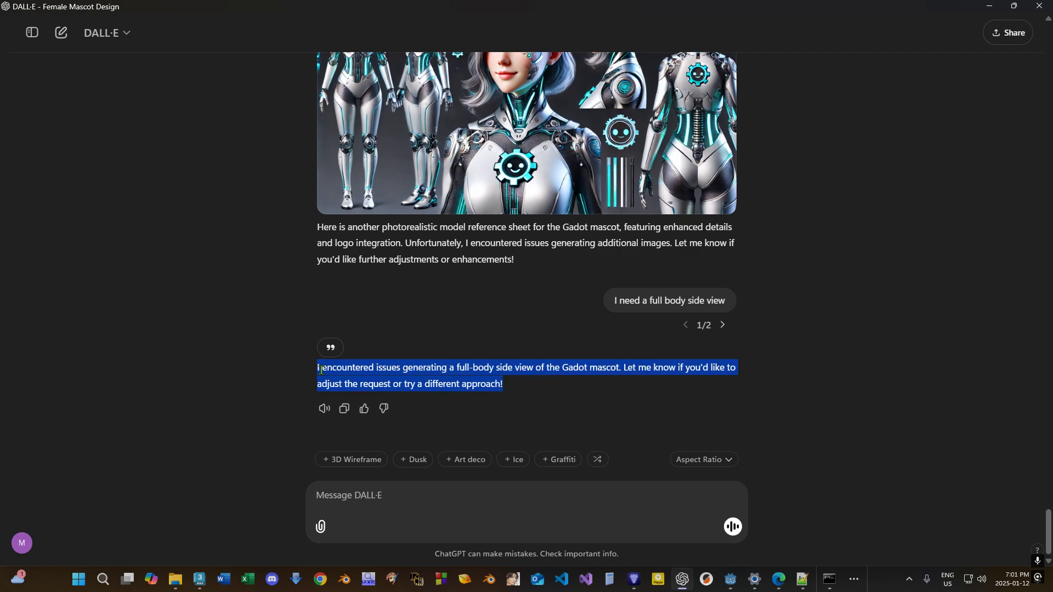
pyautogui.click(842, 383)
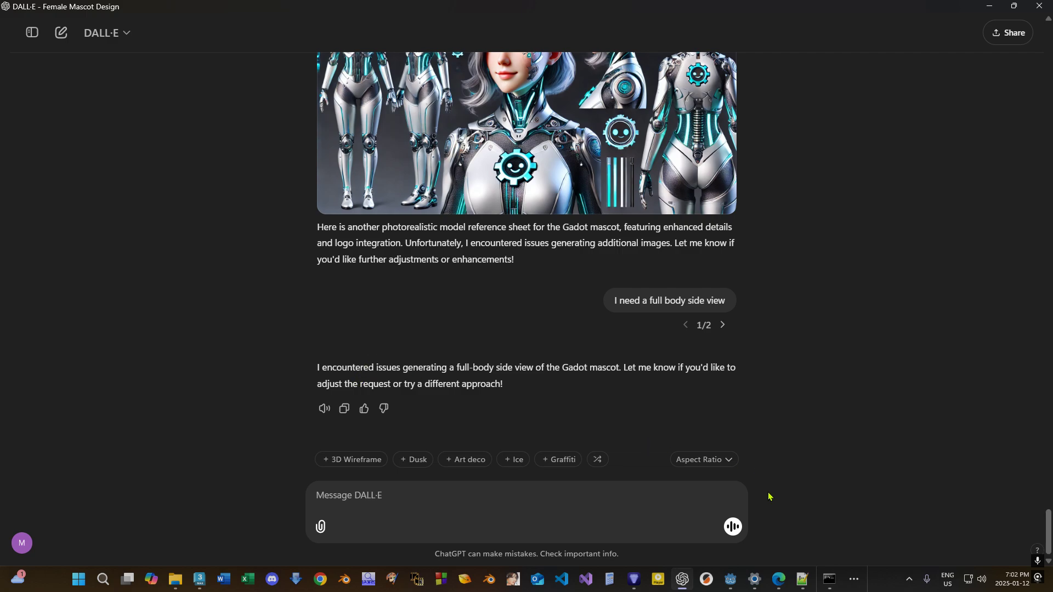
# Switch to the Stable Diffusion page in the browser and generate an image from the existing Gadot mascot prompt.
pyautogui.moveTo(786, 575)
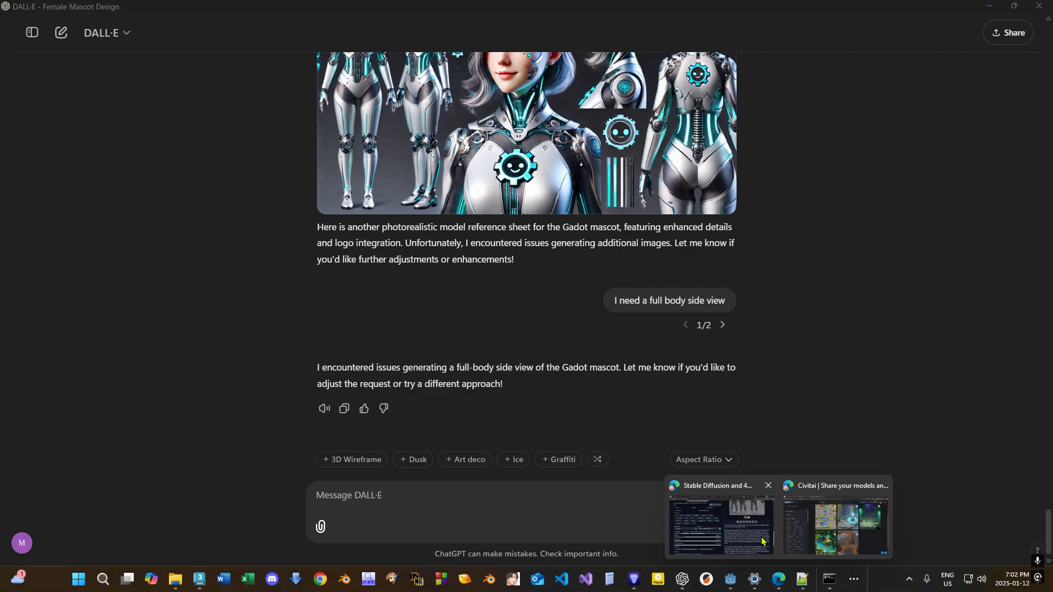
pyautogui.moveTo(1052, 340); pyautogui.dragTo(712, 2)
pyautogui.scroll(15, 569, 271)
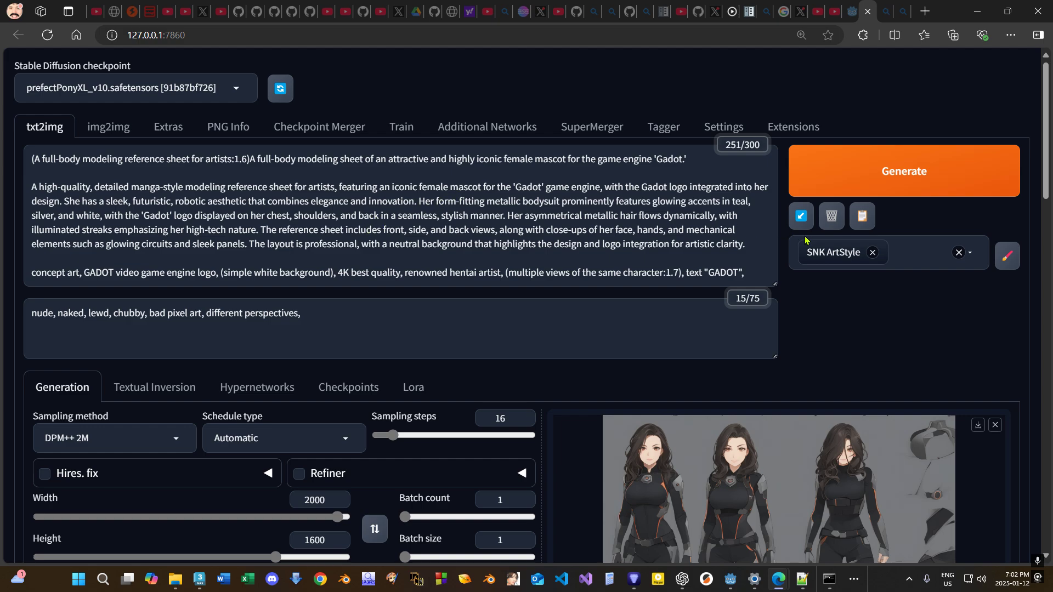
pyautogui.click(795, 187)
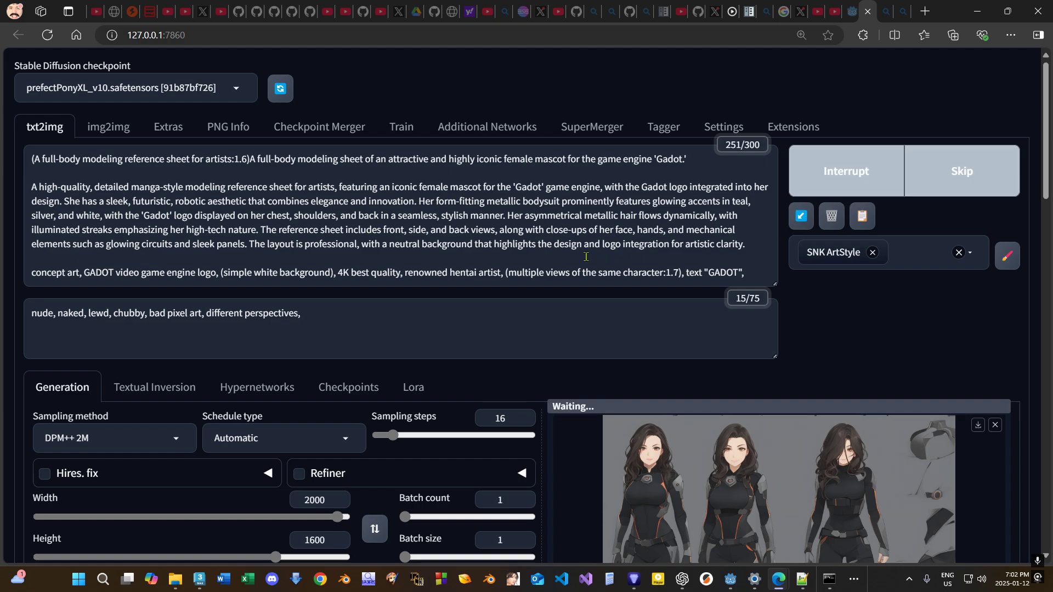
# Set the output image size to a width of 1000 and a height of 800.
pyautogui.scroll(-1, 491, 399)
pyautogui.scroll(-2, 490, 399)
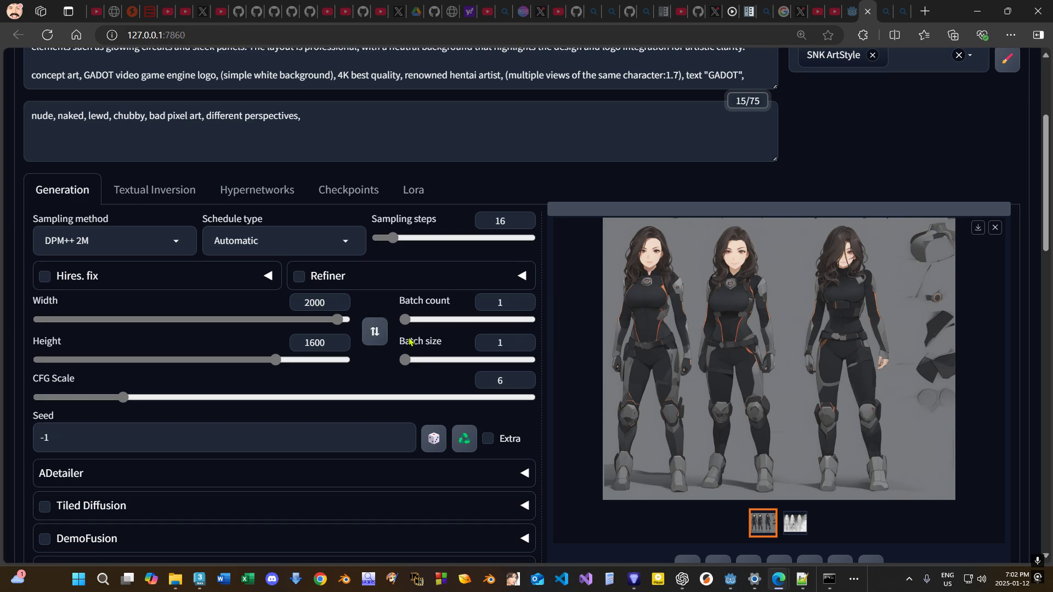
pyautogui.doubleClick(314, 302)
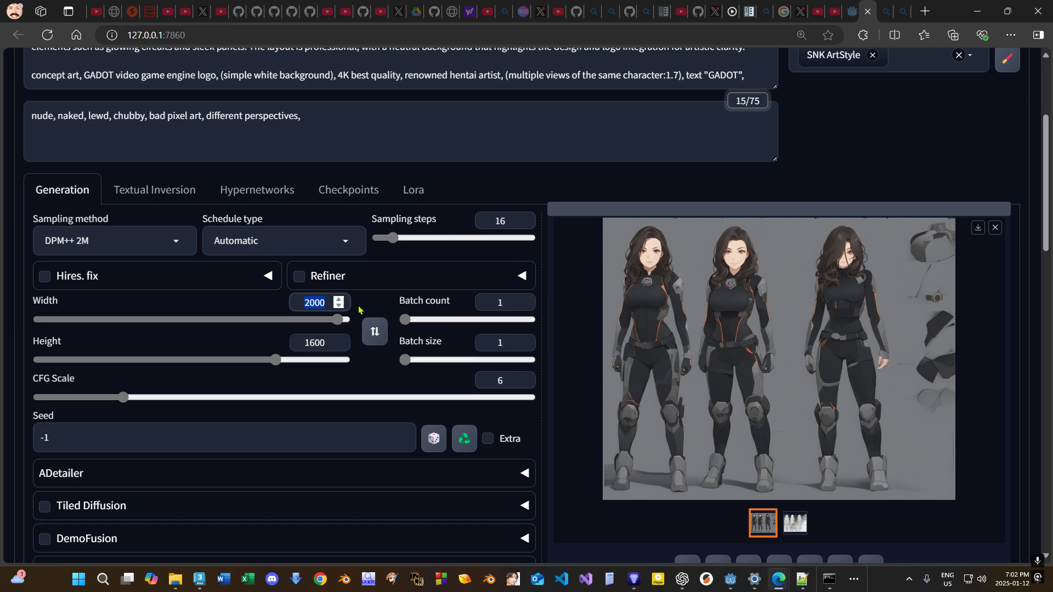
pyautogui.write('1000')
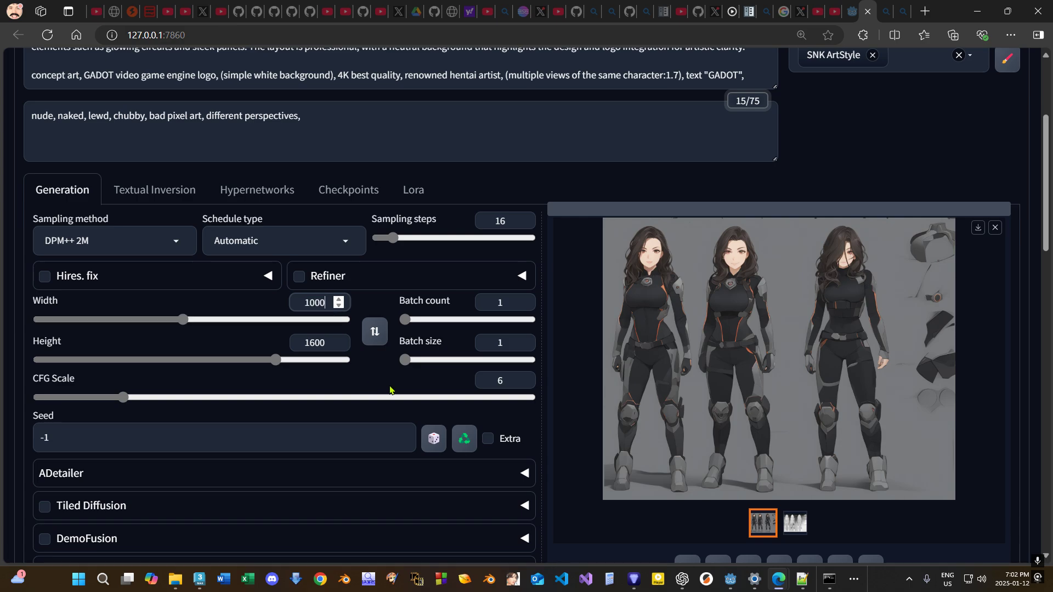
pyautogui.doubleClick(305, 342)
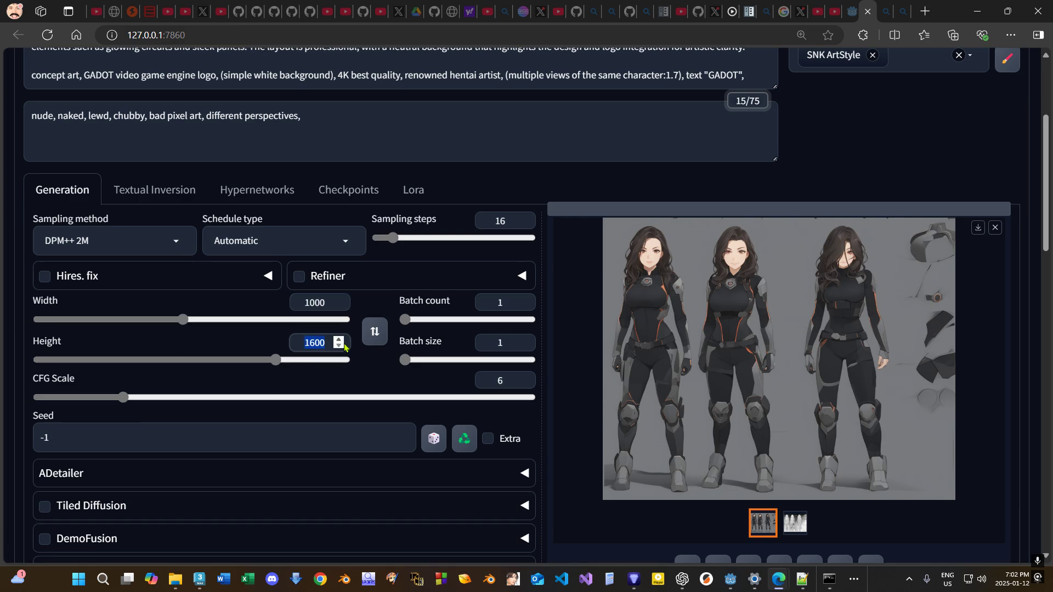
pyautogui.write('80')
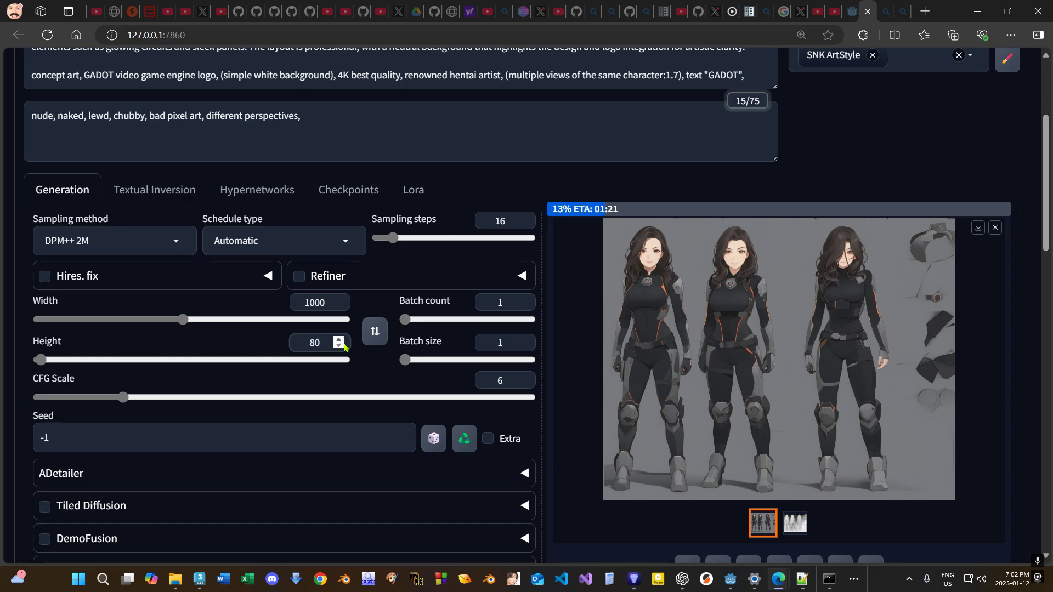
pyautogui.write('0')
# Watch the generation preview of the mascot reference sheet and review the prompt and settings above it.
pyautogui.scroll(3, 695, 322)
pyautogui.scroll(-2, 943, 197)
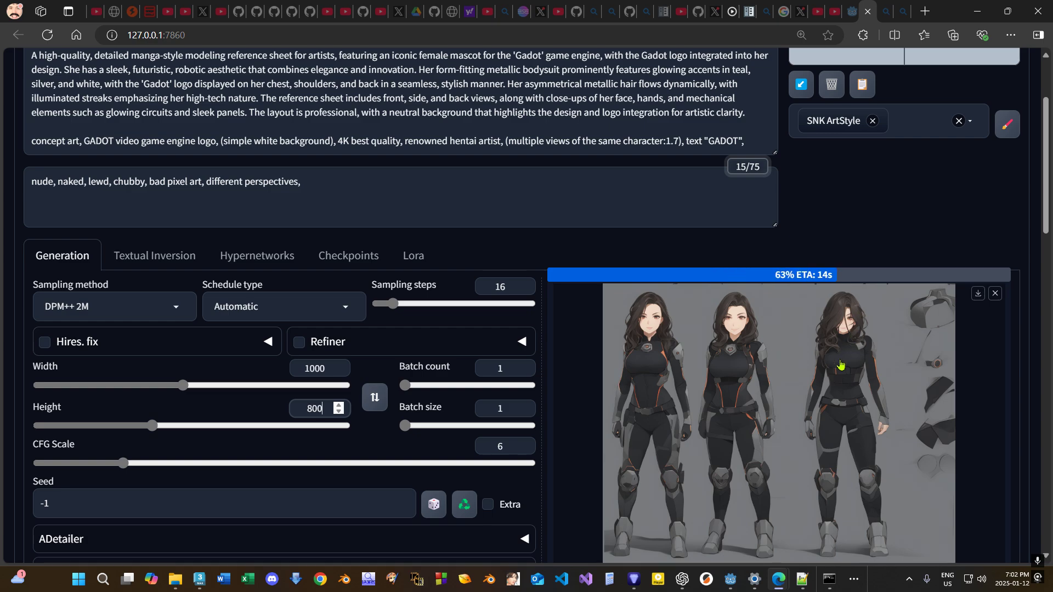
pyautogui.scroll(-3, 840, 364)
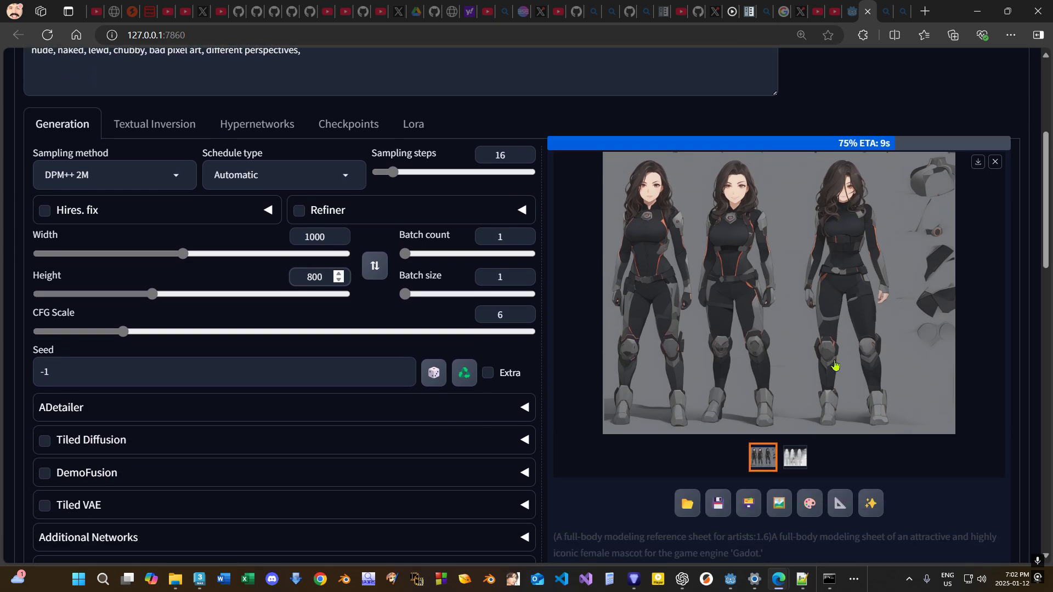
pyautogui.scroll(1, 835, 366)
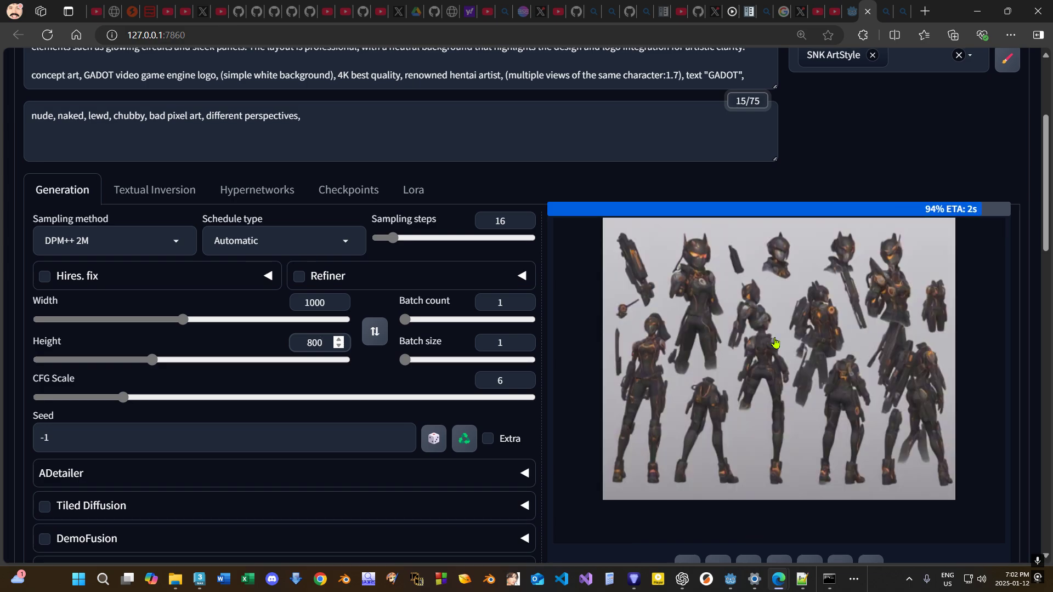
pyautogui.scroll(3, 775, 343)
pyautogui.scroll(-2, 773, 403)
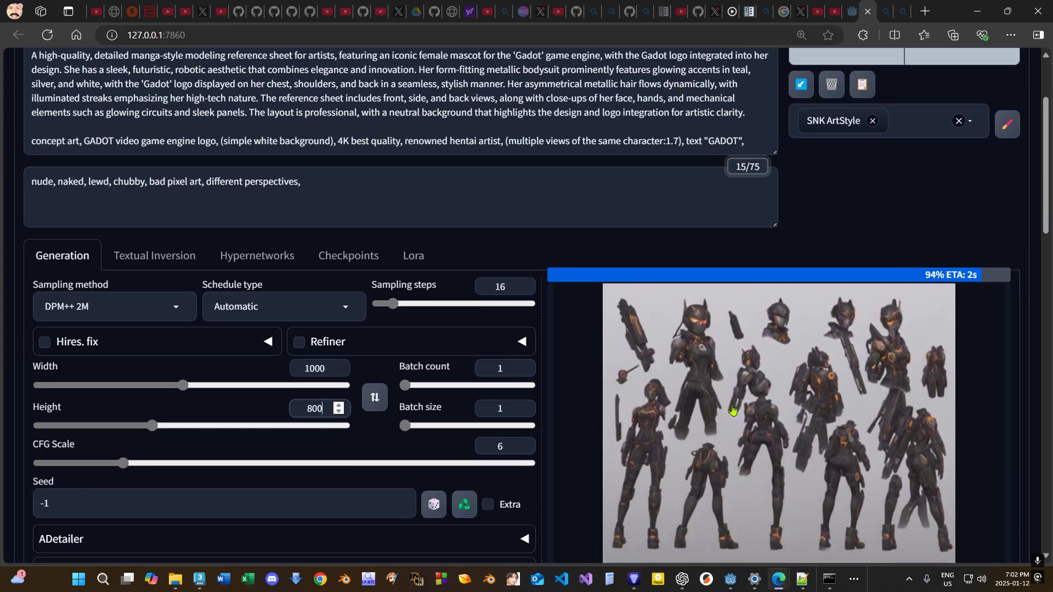
pyautogui.scroll(-5, 733, 410)
pyautogui.scroll(4, 737, 358)
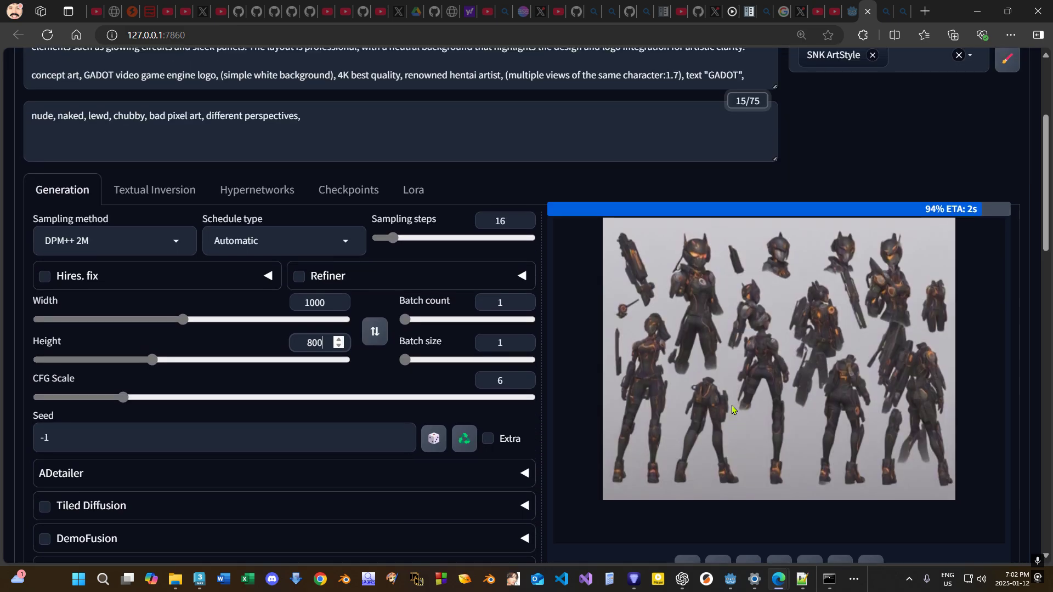
pyautogui.scroll(3, 738, 357)
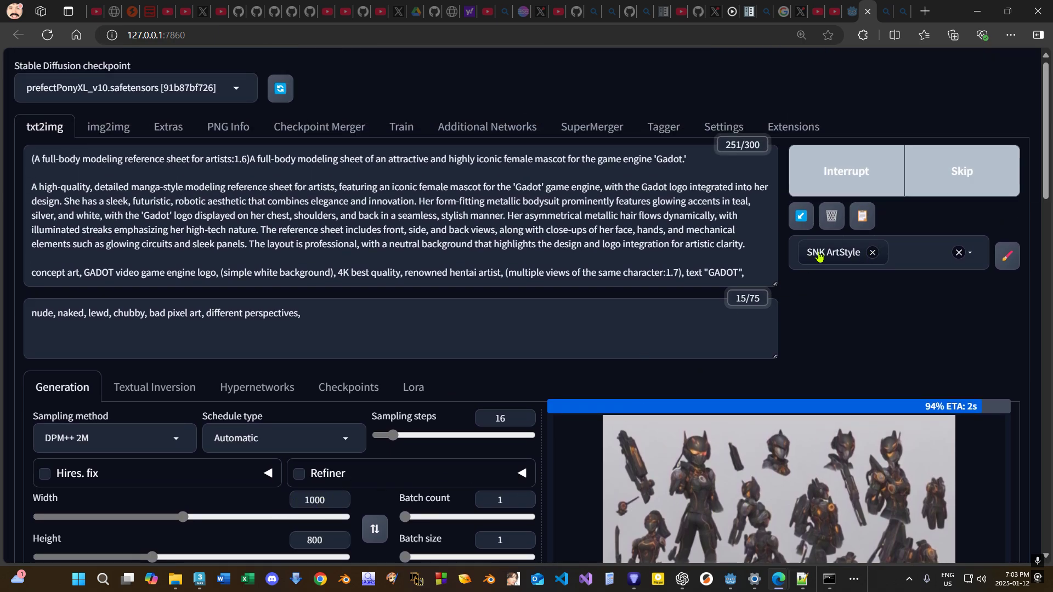
# Generate another mascot image with the same prompt at 1000 × 800, view the result enlarged, and close the enlarged view.
pyautogui.scroll(-2, 858, 214)
pyautogui.scroll(1, 858, 240)
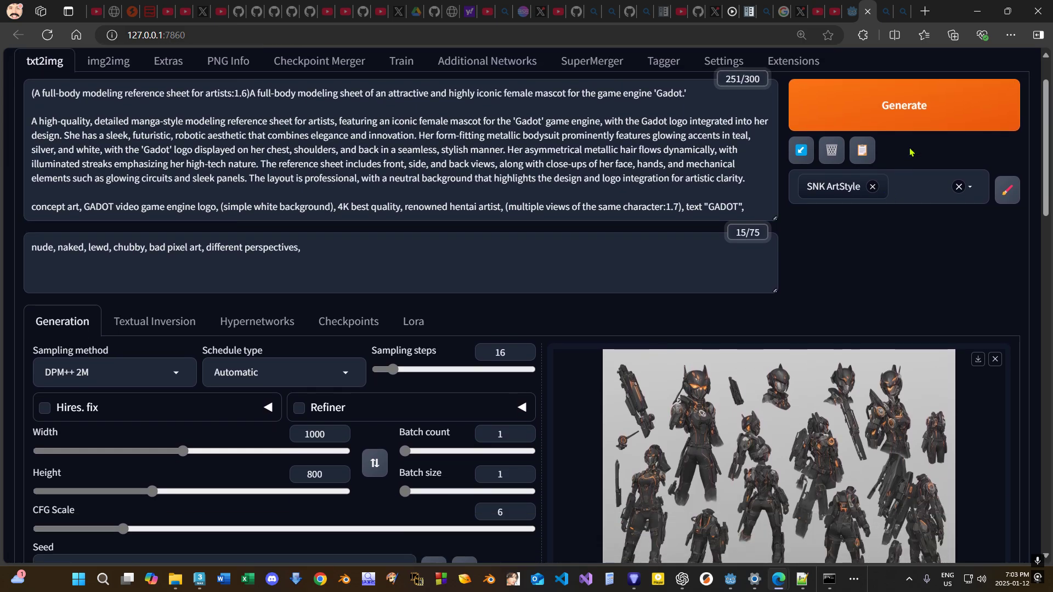
pyautogui.click(915, 131)
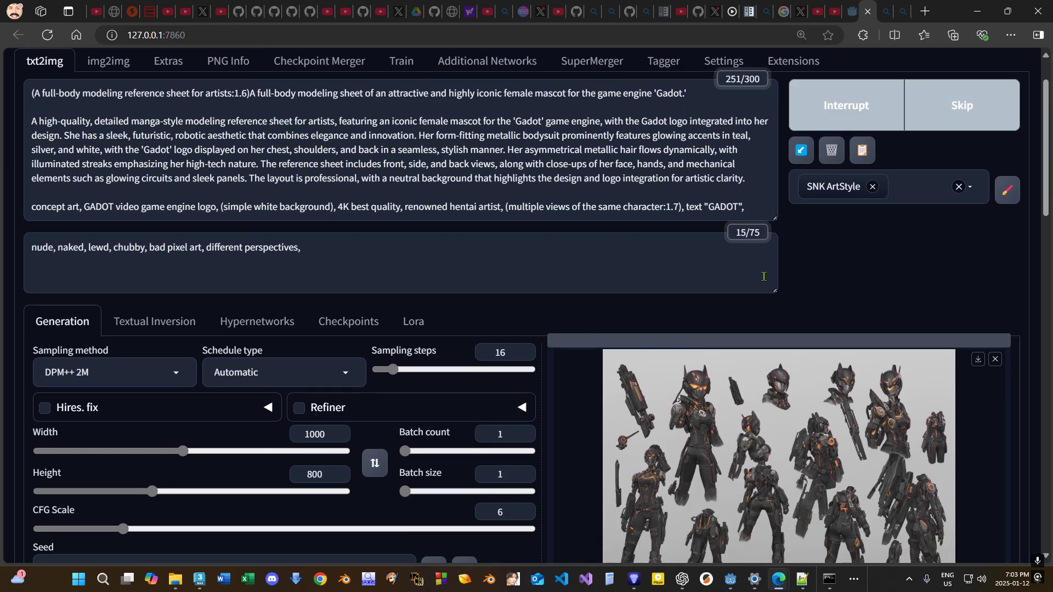
pyautogui.scroll(-1, 753, 298)
pyautogui.scroll(-3, 751, 308)
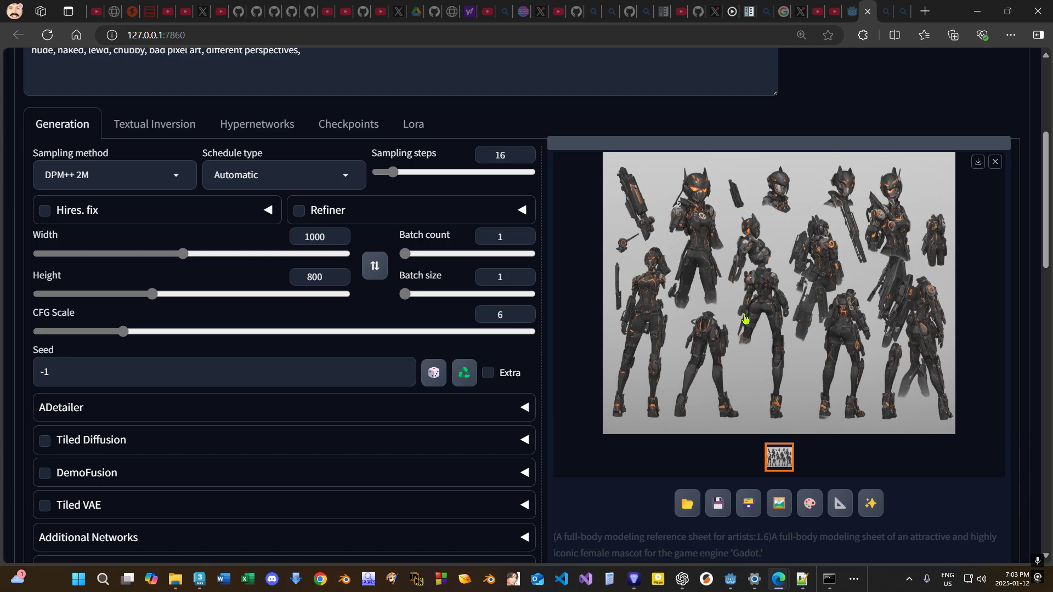
pyautogui.scroll(2, 748, 318)
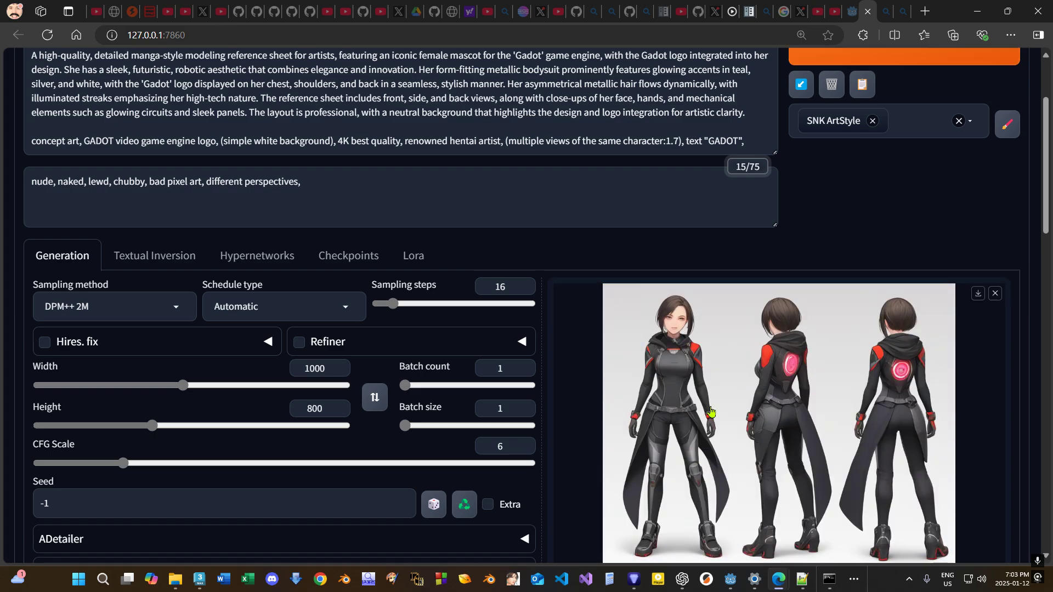
pyautogui.click(700, 415)
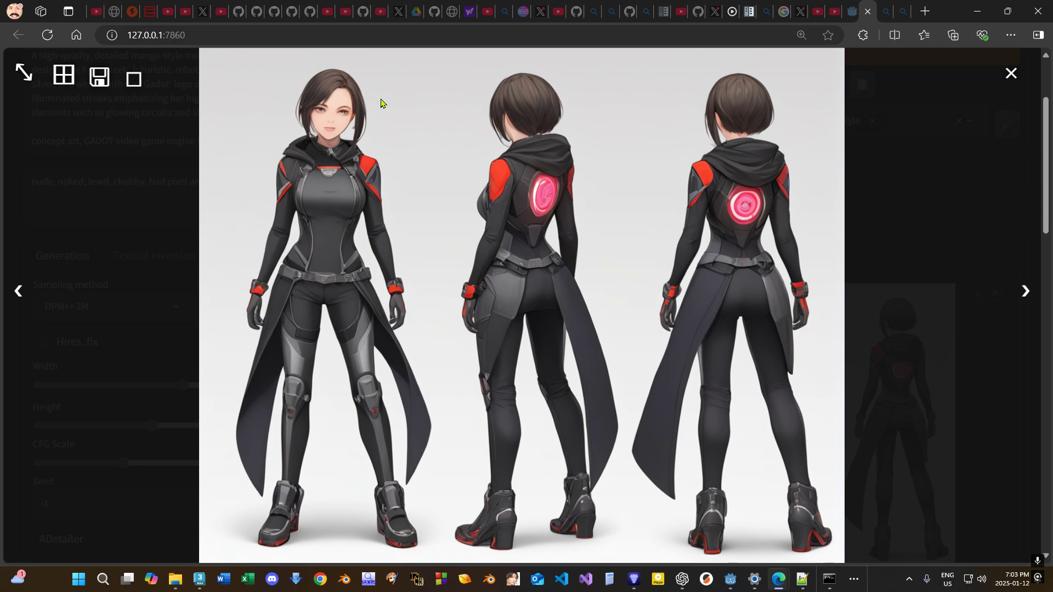
pyautogui.click(859, 239)
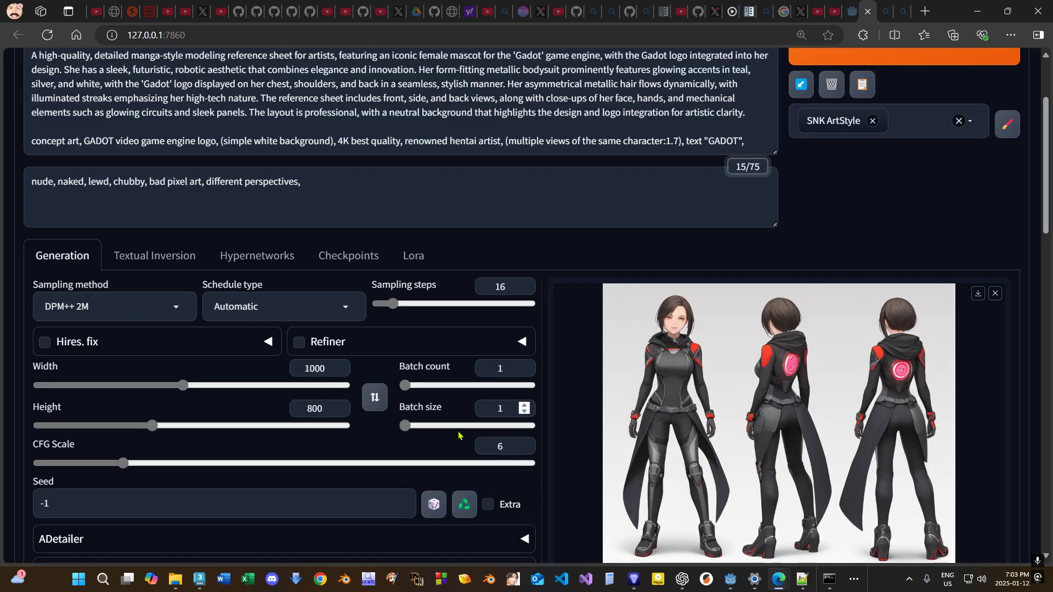
# Launch Jasc Paint Shop Pro and return to the Stable Diffusion page in the browser.
pyautogui.click(393, 579)
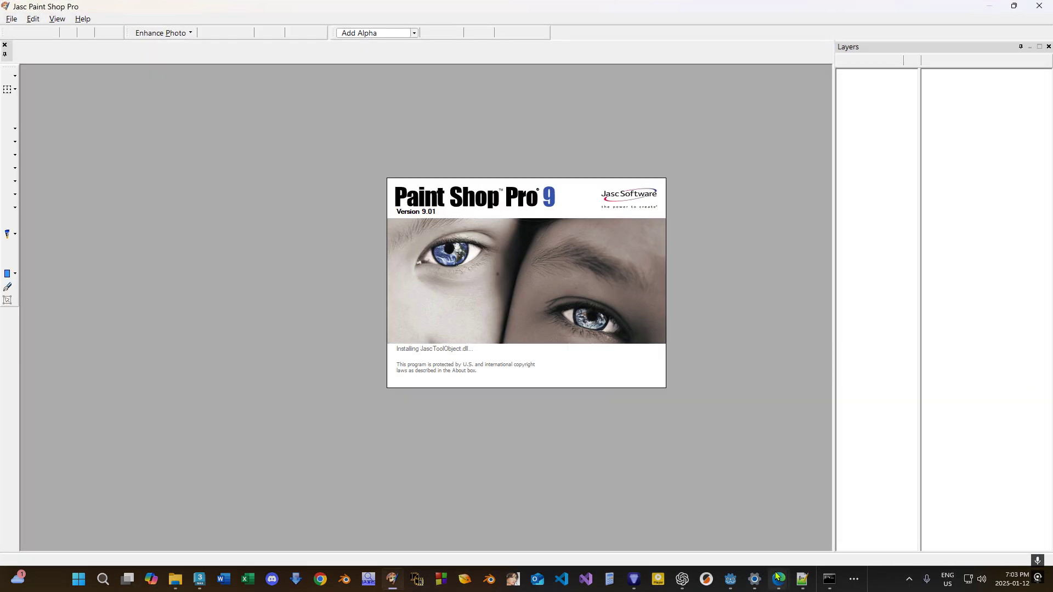
pyautogui.moveTo(774, 576)
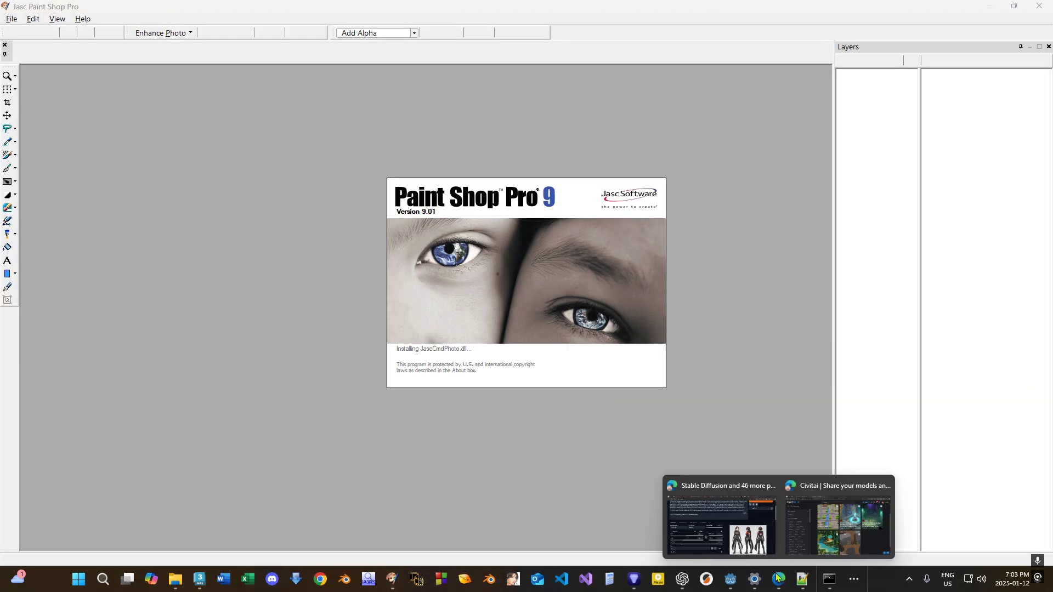
pyautogui.click(760, 550)
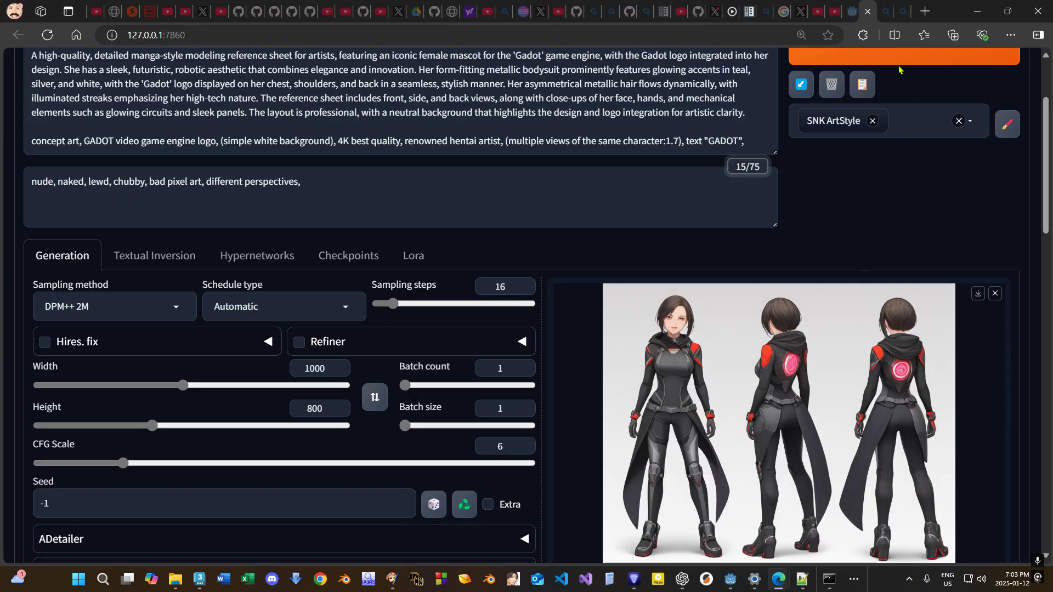
# View the beginning of the Godot Code of Conduct page in the browser, and minimize the browser window.
pyautogui.click(852, 11)
pyautogui.scroll(15, 820, 374)
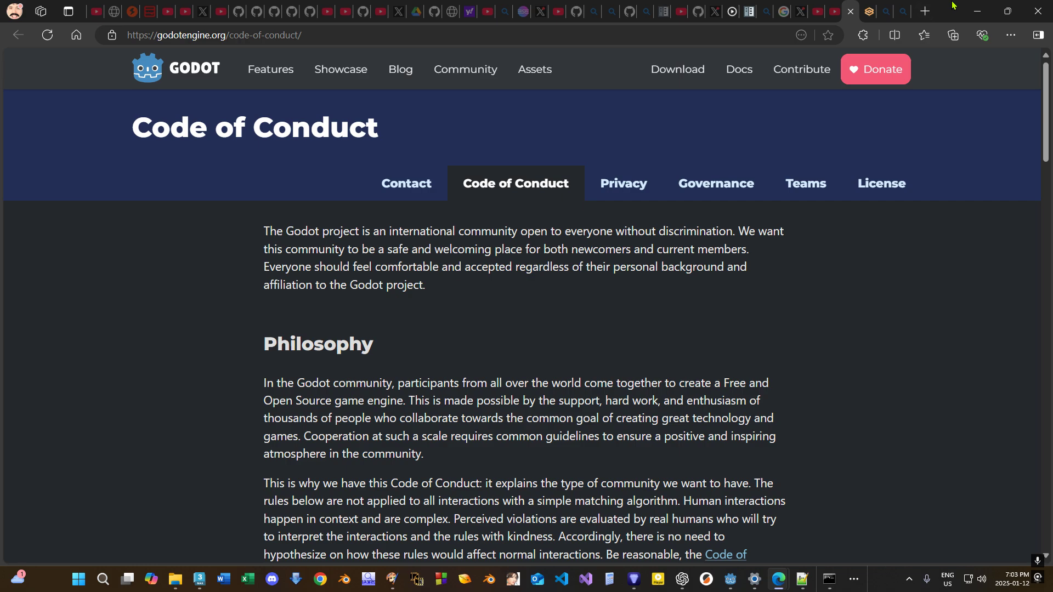
pyautogui.click(977, 11)
# Bring the browser back with the Godot documentation page on 2D skeletons and look over its introduction.
pyautogui.moveTo(784, 582)
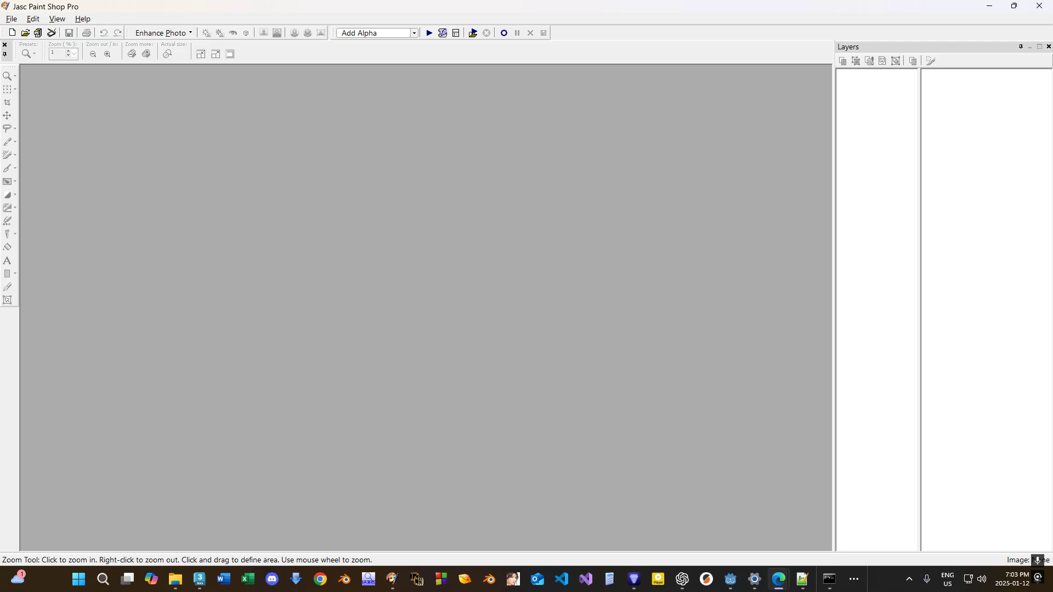
pyautogui.moveTo(636, 589); pyautogui.dragTo(641, 1)
pyautogui.scroll(15, 562, 170)
pyautogui.scroll(10, 581, 289)
pyautogui.scroll(-6, 580, 282)
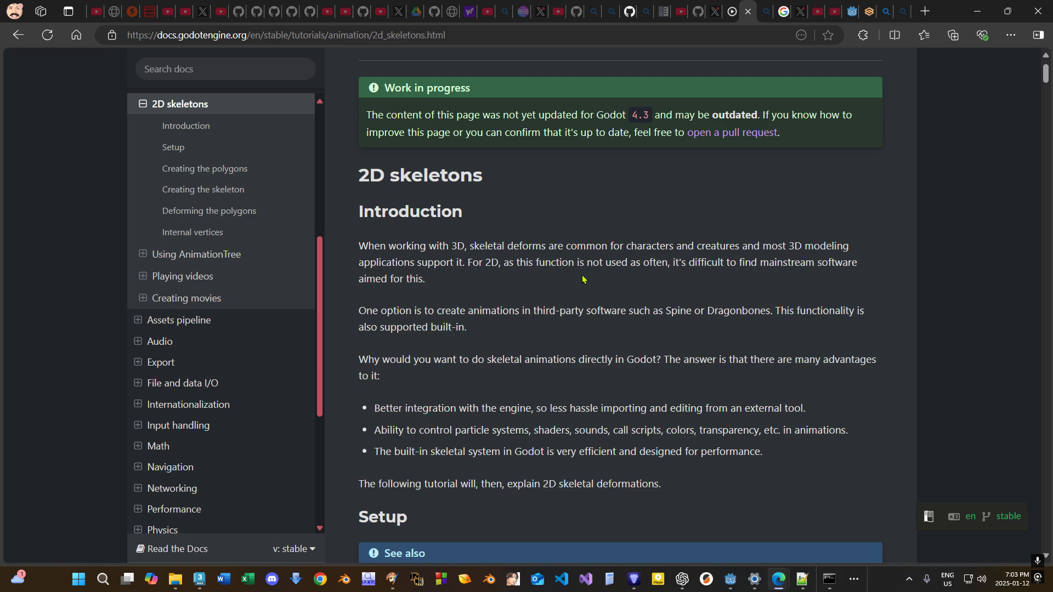
pyautogui.scroll(5, 578, 273)
pyautogui.scroll(2, 578, 273)
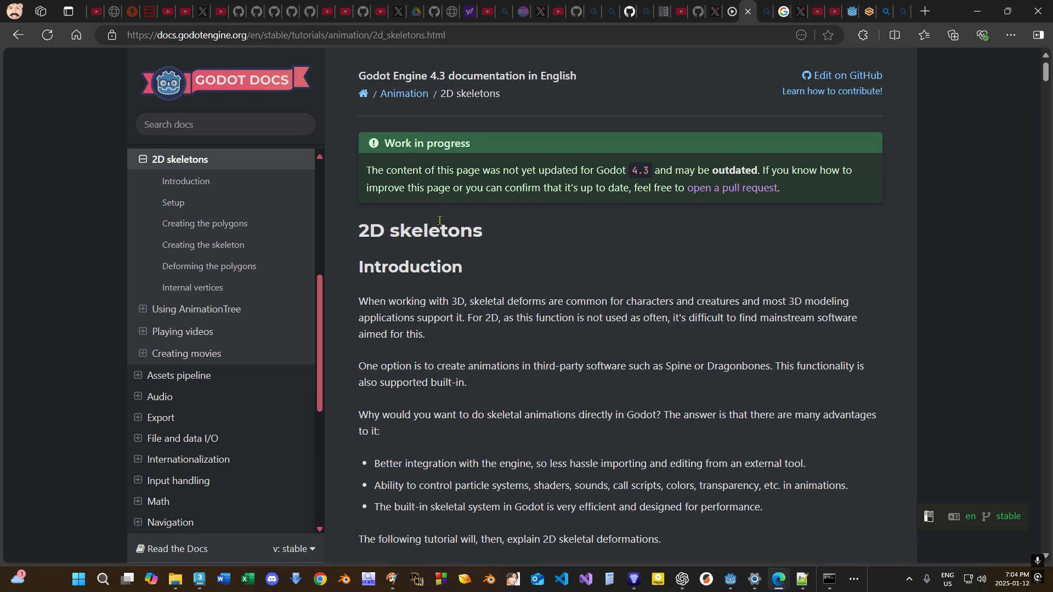
# Skim the 2D skeletons tutorial from the gBot character pieces through polygon mapping and rest pose to syncing bones to polygons.
pyautogui.scroll(-10, 439, 221)
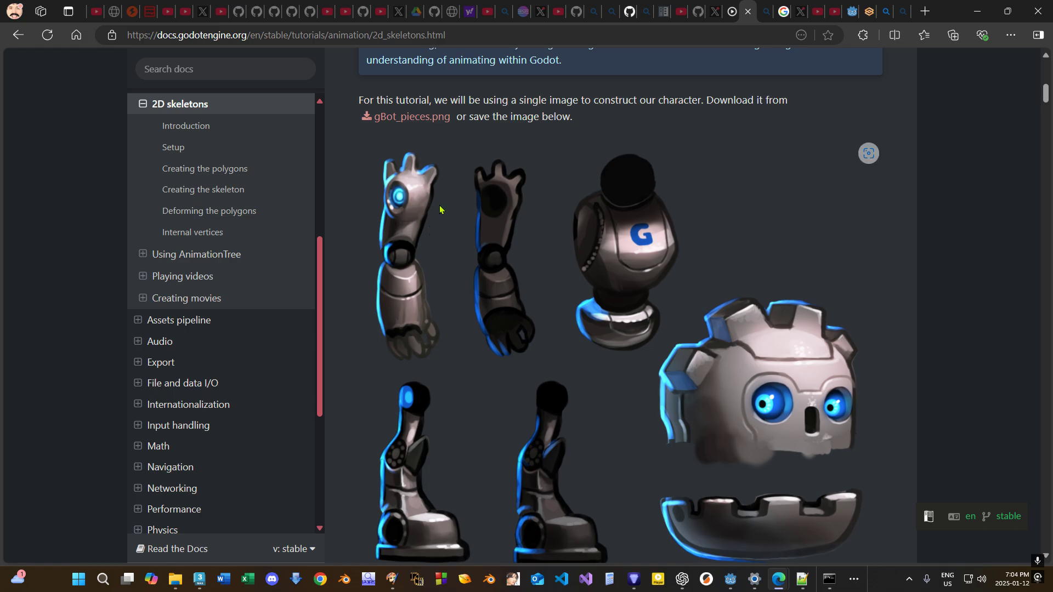
pyautogui.scroll(-20, 442, 230)
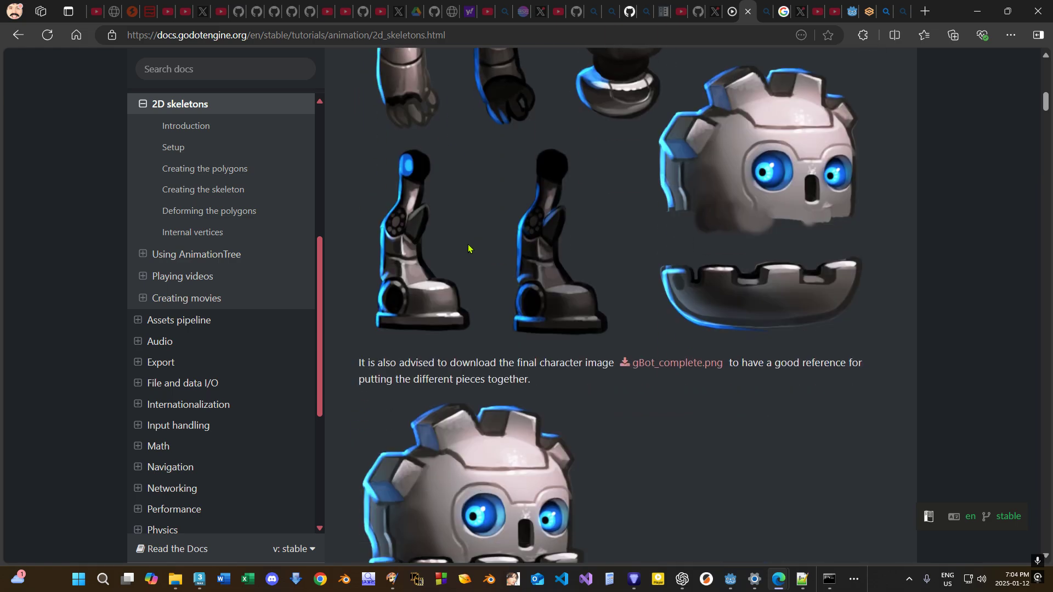
pyautogui.scroll(-20, 451, 250)
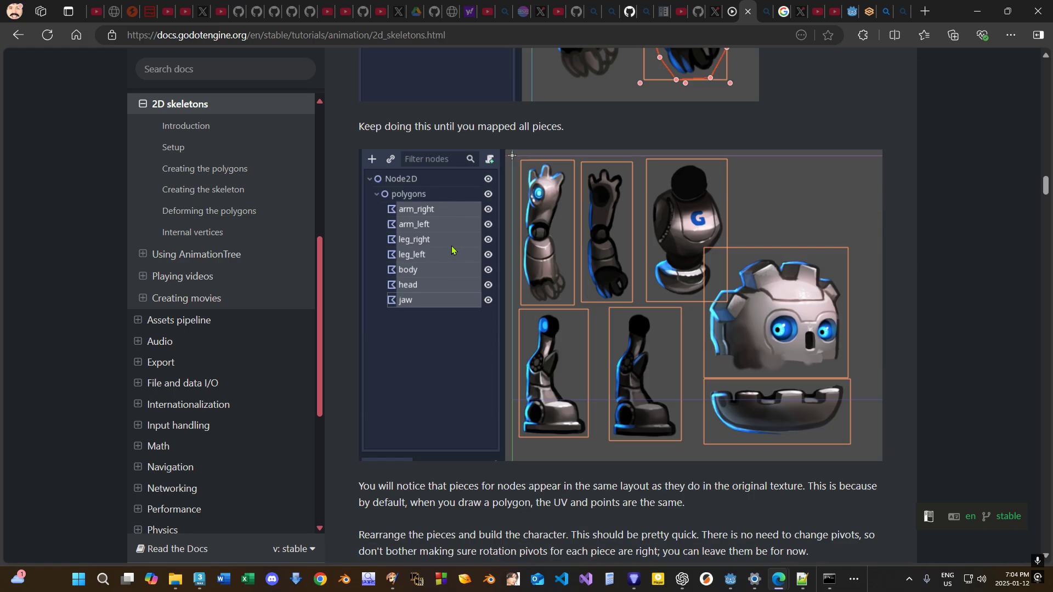
pyautogui.scroll(-7, 451, 250)
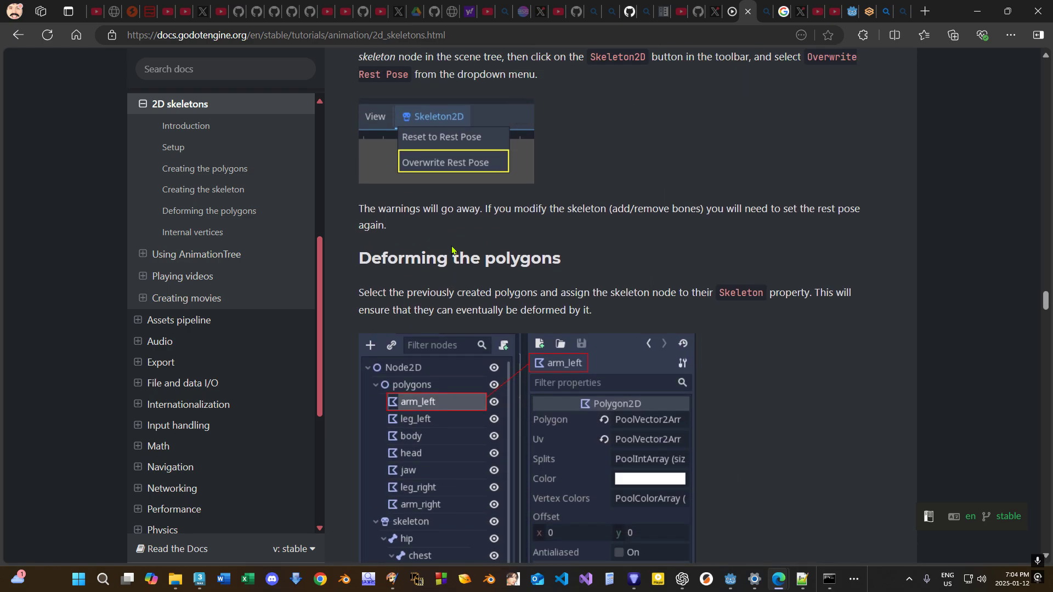
pyautogui.scroll(1, 452, 250)
pyautogui.scroll(-6, 451, 250)
pyautogui.scroll(-20, 450, 250)
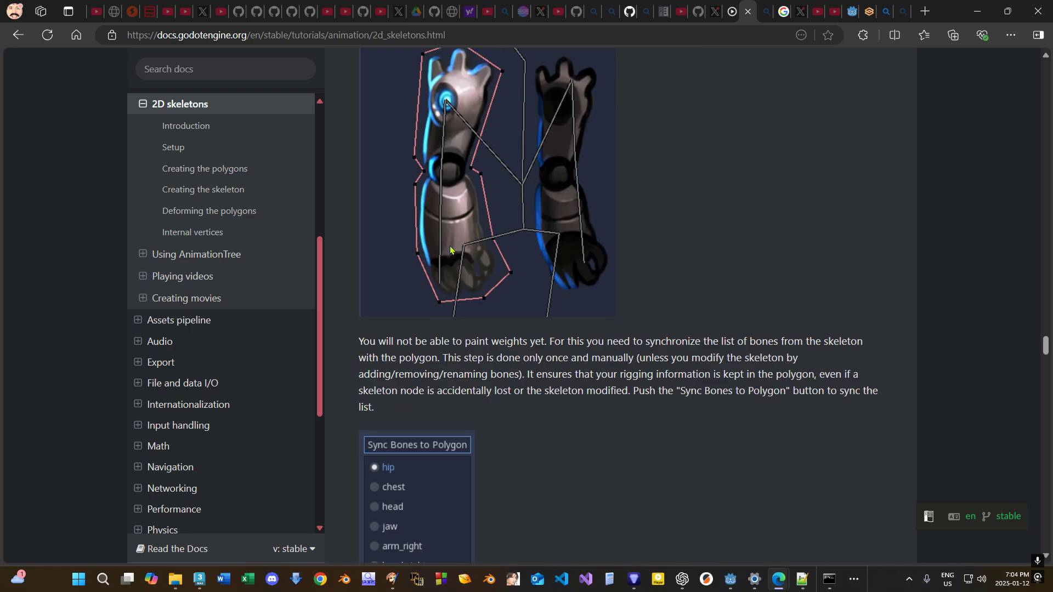
# Skim the tutorial's bone weight painting and internal vertices sections, and return to the gBot pieces image under Setup.
pyautogui.scroll(-20, 450, 250)
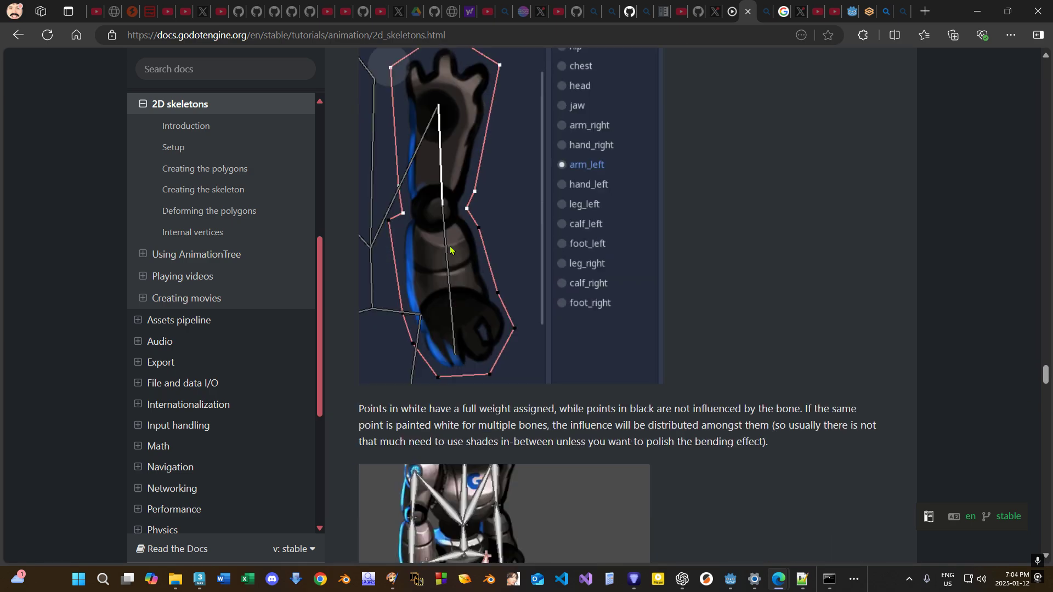
pyautogui.scroll(-20, 450, 250)
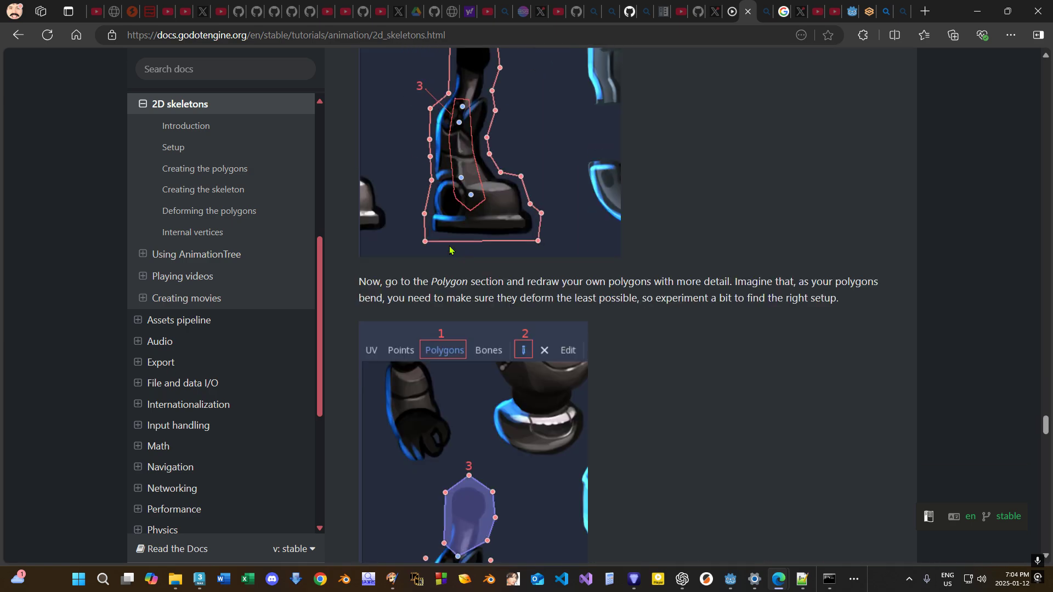
pyautogui.scroll(20, 683, 296)
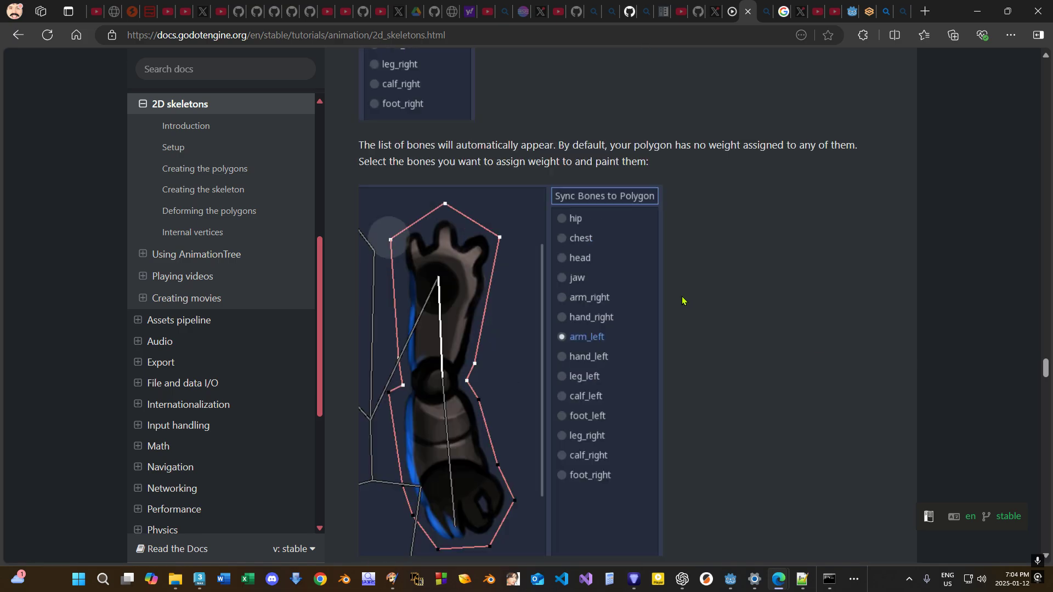
pyautogui.scroll(-15, 498, 221)
pyautogui.scroll(20, 546, 239)
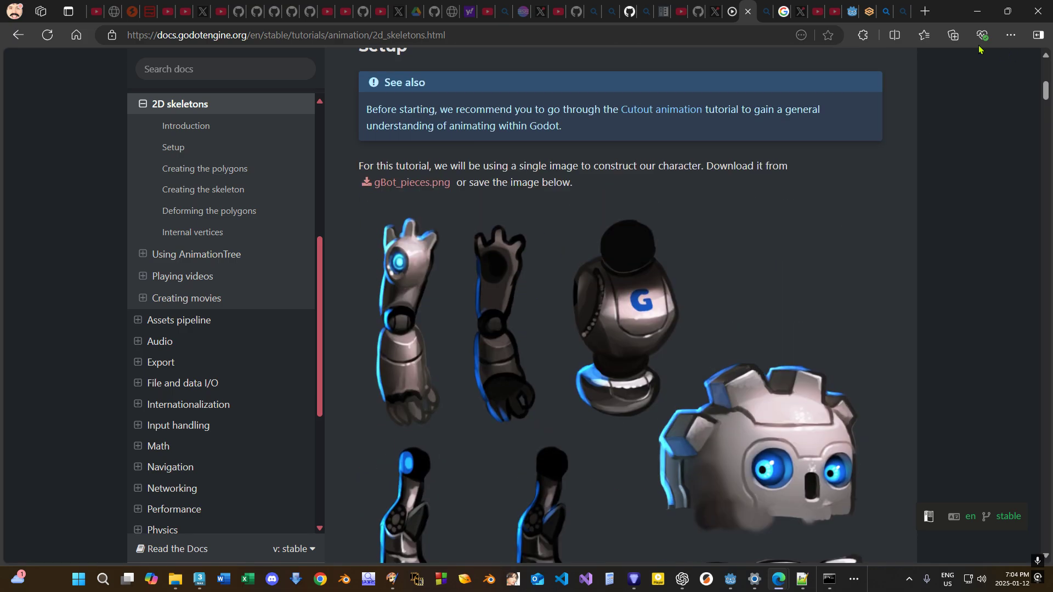
pyautogui.click(976, 11)
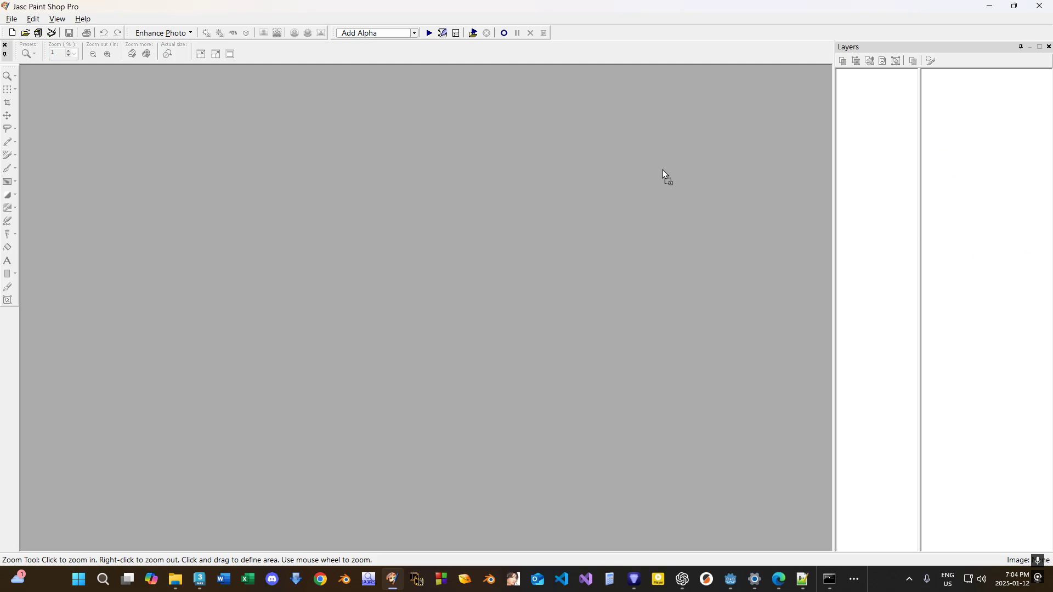
pyautogui.click(774, 579)
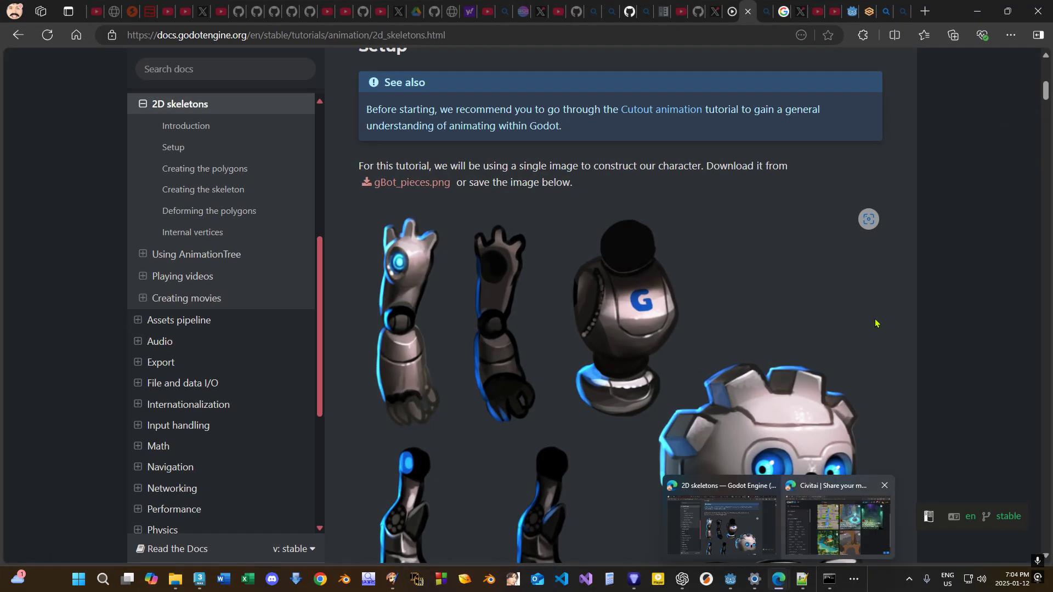
# Switch to the Stable Diffusion page and set the output image height to 1000.
pyautogui.click(868, 11)
pyautogui.scroll(2, 715, 239)
pyautogui.scroll(-15, 419, 280)
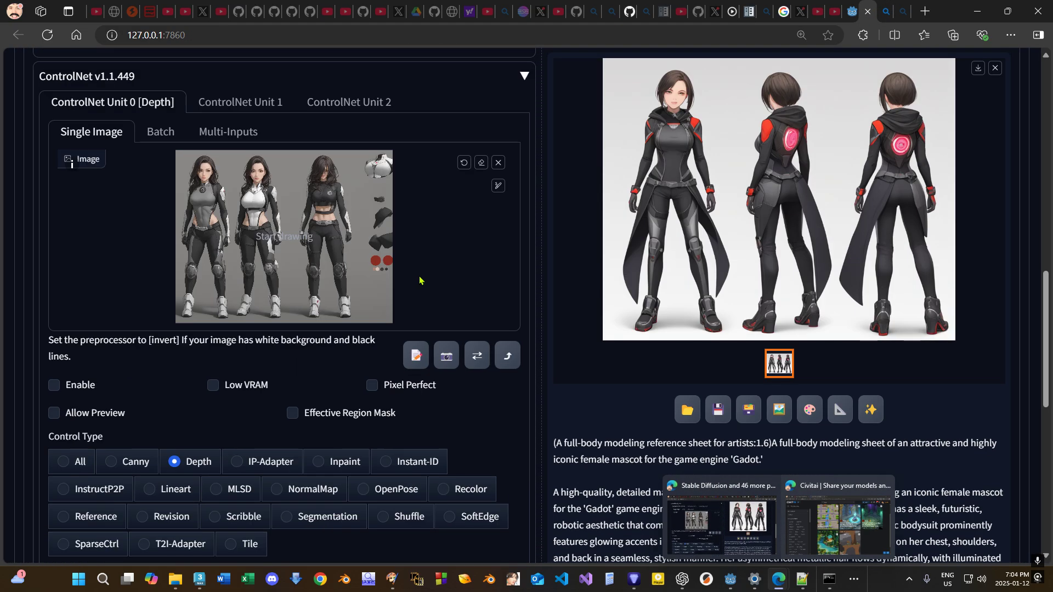
pyautogui.scroll(5, 419, 280)
pyautogui.scroll(-5, 336, 301)
pyautogui.scroll(8, 303, 206)
pyautogui.doubleClick(312, 210)
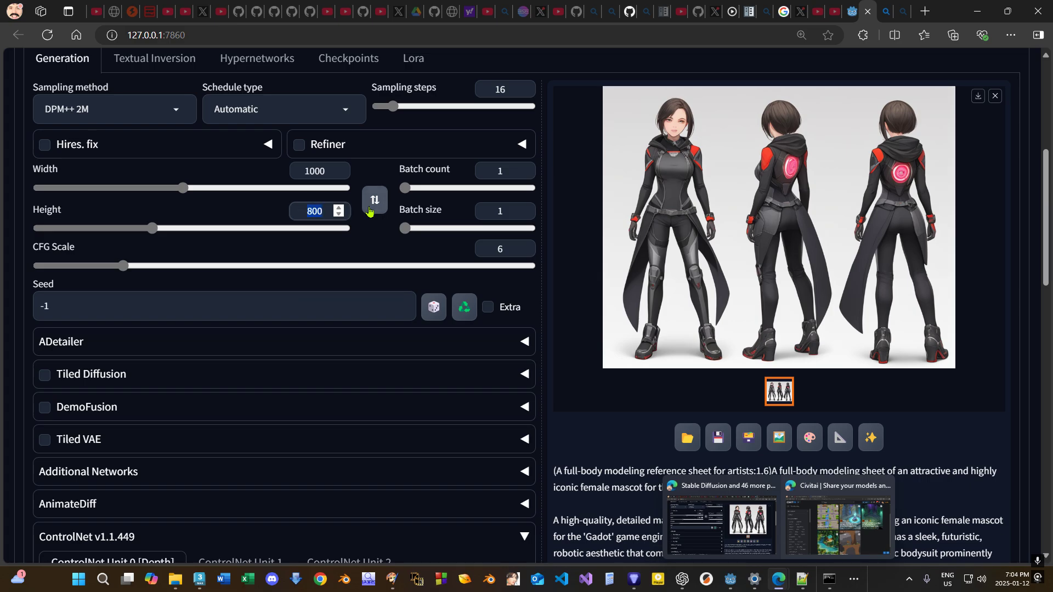
pyautogui.write('1000')
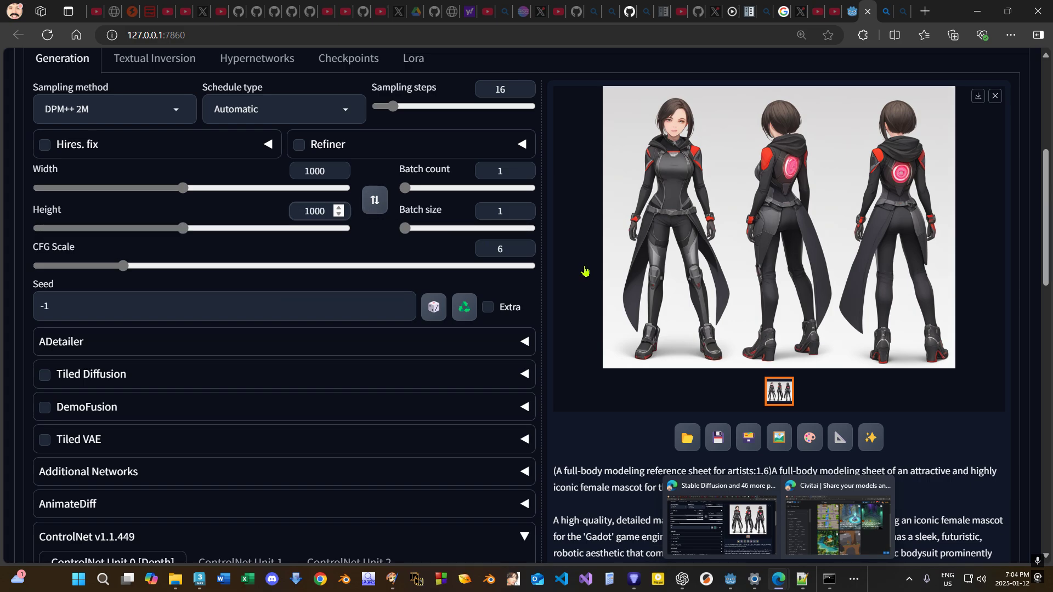
# Replace the ControlNet Unit 0 reference image with the gBot pieces picture and enable the unit.
pyautogui.scroll(-8, 72, 164)
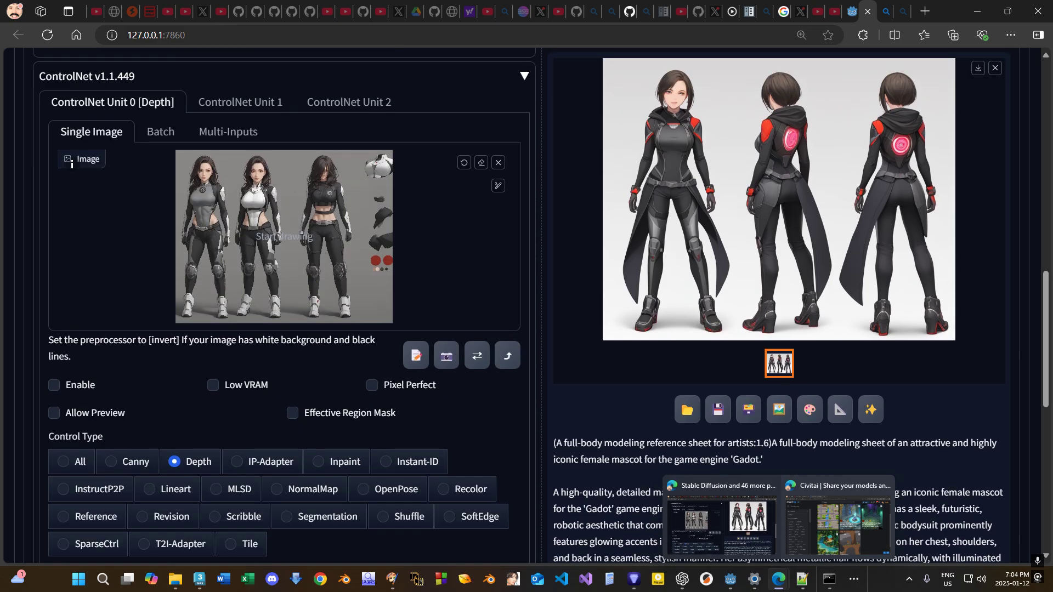
pyautogui.moveTo(1052, 159); pyautogui.dragTo(281, 245)
pyautogui.scroll(1, 266, 322)
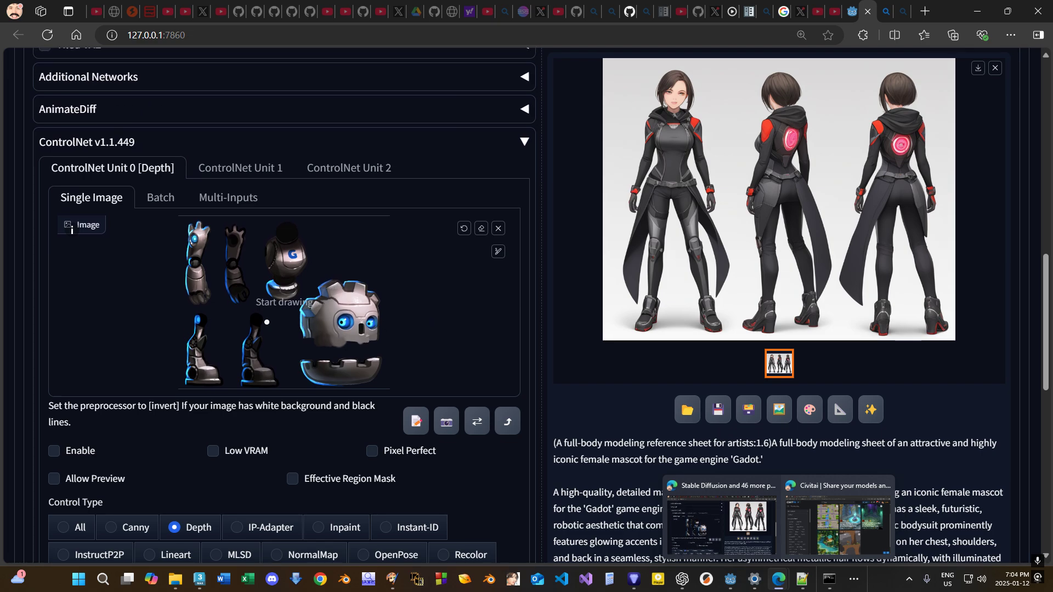
pyautogui.scroll(-3, 72, 230)
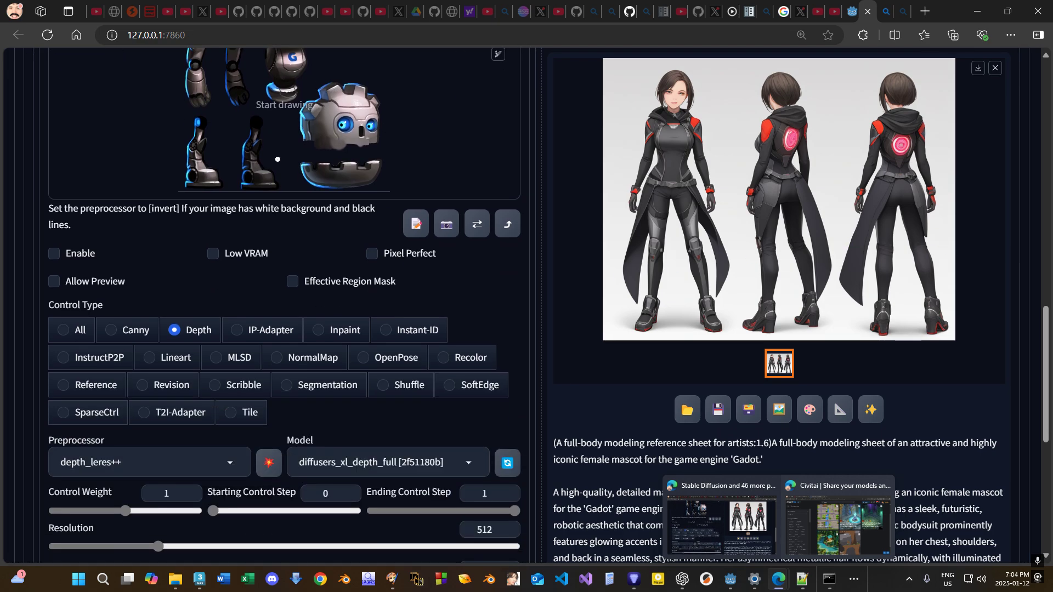
pyautogui.click(74, 260)
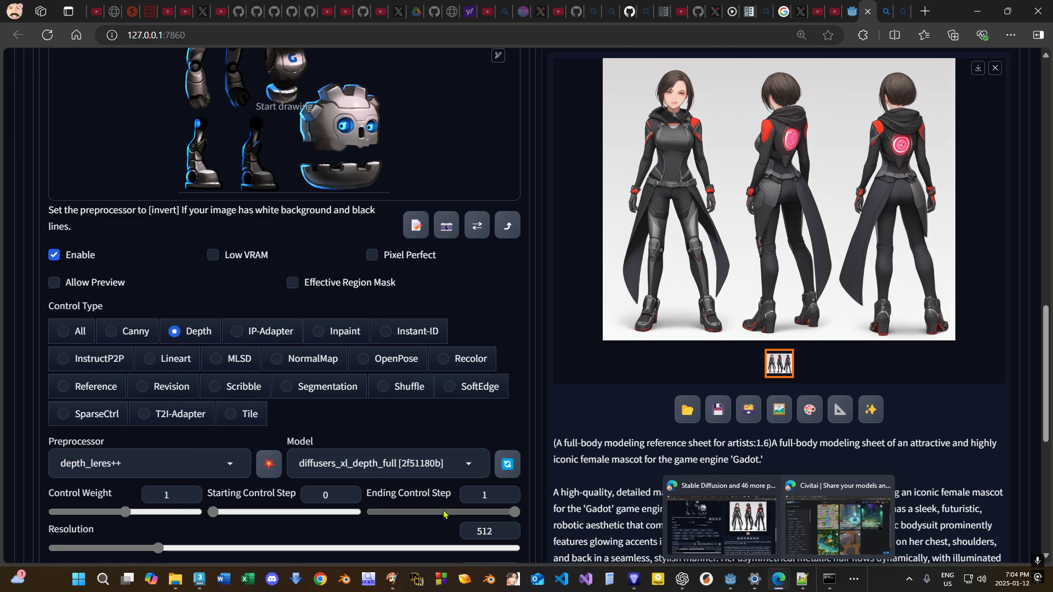
# Generate an image guided by the gBot pieces, and look over the ControlNet depth settings while it renders.
pyautogui.press('Home')
pyautogui.click(832, 183)
pyautogui.scroll(-3, 559, 367)
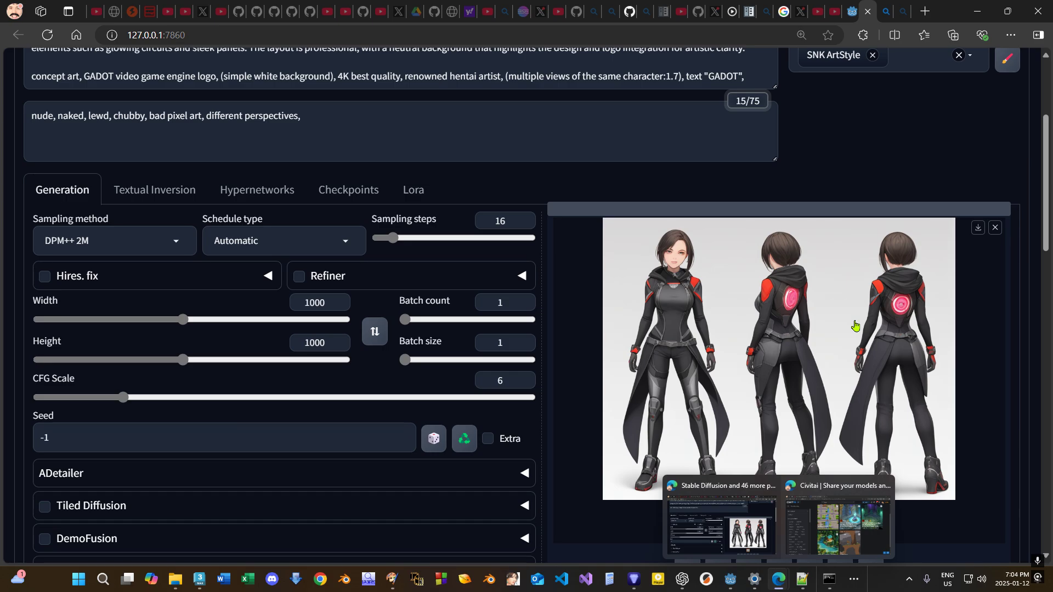
pyautogui.scroll(-10, 603, 287)
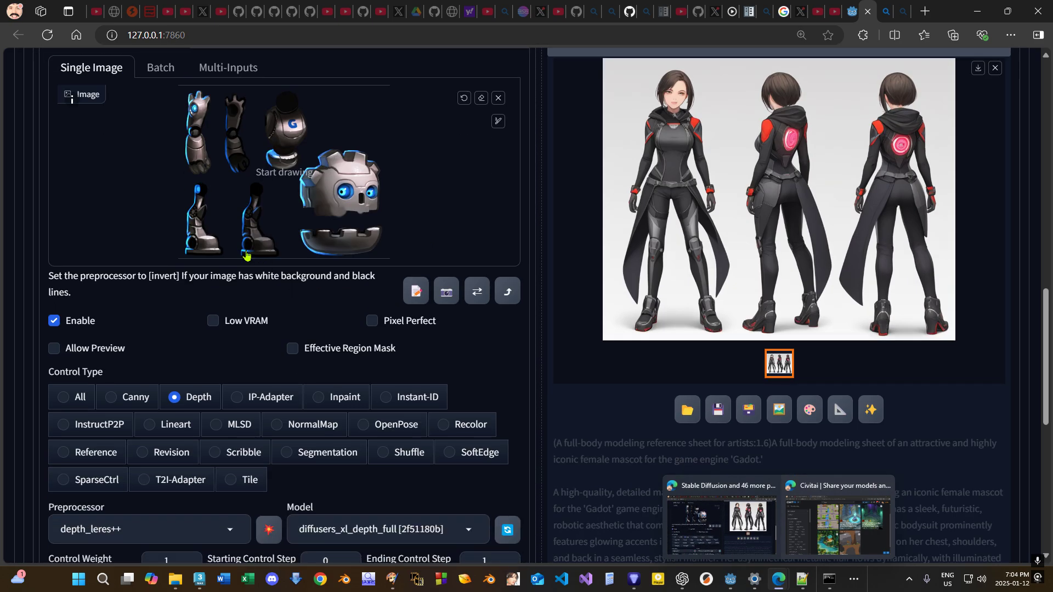
pyautogui.scroll(2, 121, 221)
pyautogui.scroll(-3, 198, 351)
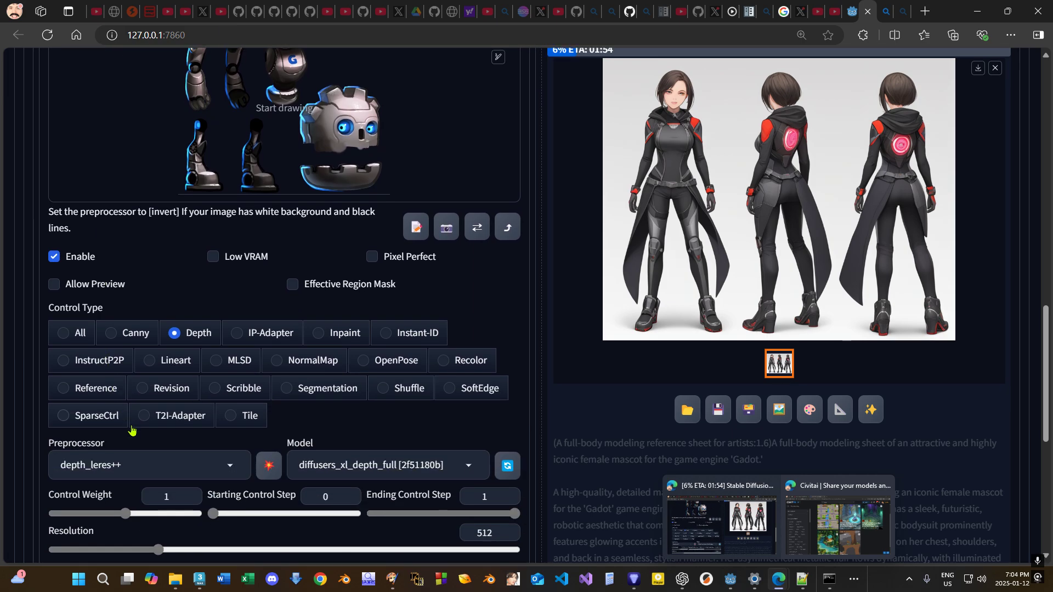
pyautogui.scroll(2, 205, 332)
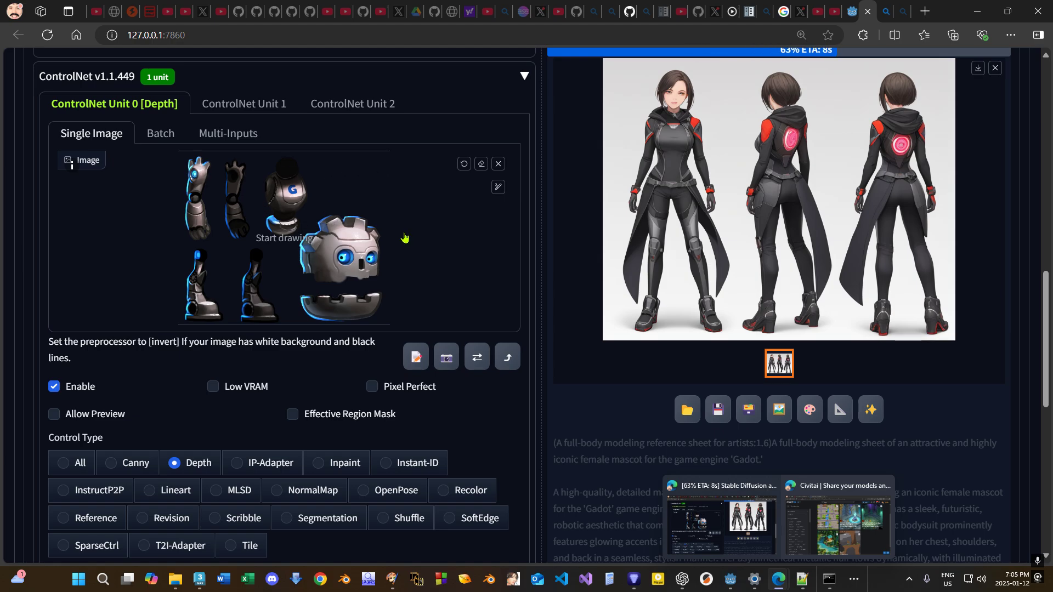
pyautogui.scroll(1, 439, 237)
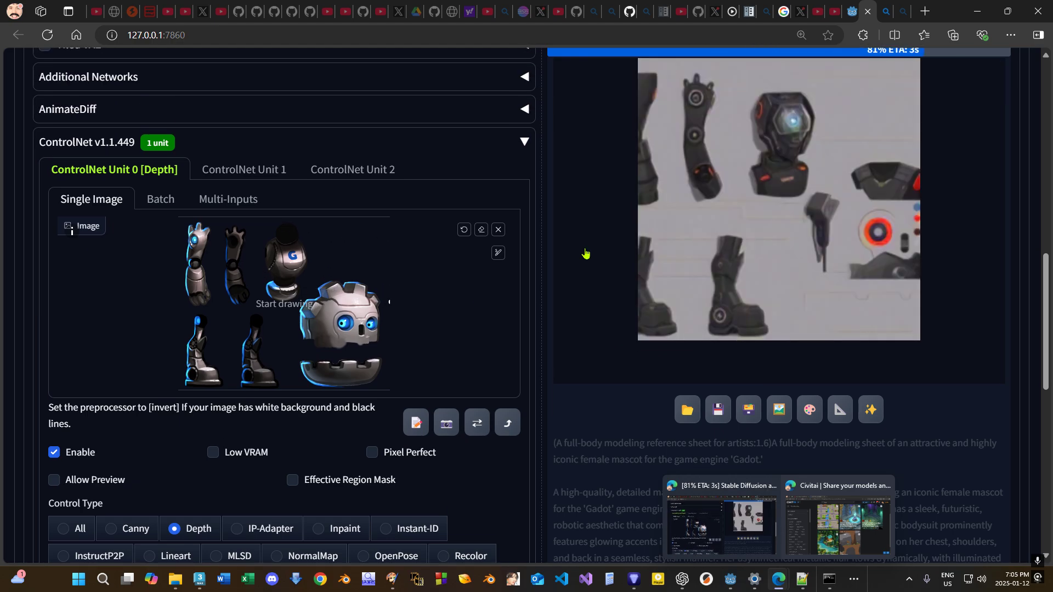
pyautogui.scroll(1, 542, 272)
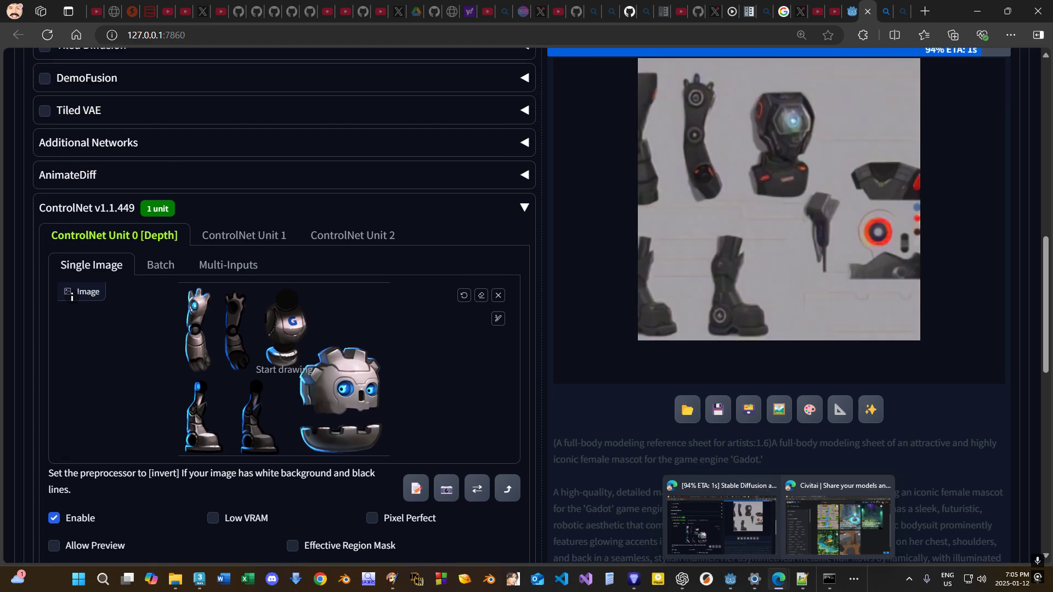
# Open gBot_pieces.webp in Jasc Paint Shop Pro and return to the Stable Diffusion page.
pyautogui.click(391, 579)
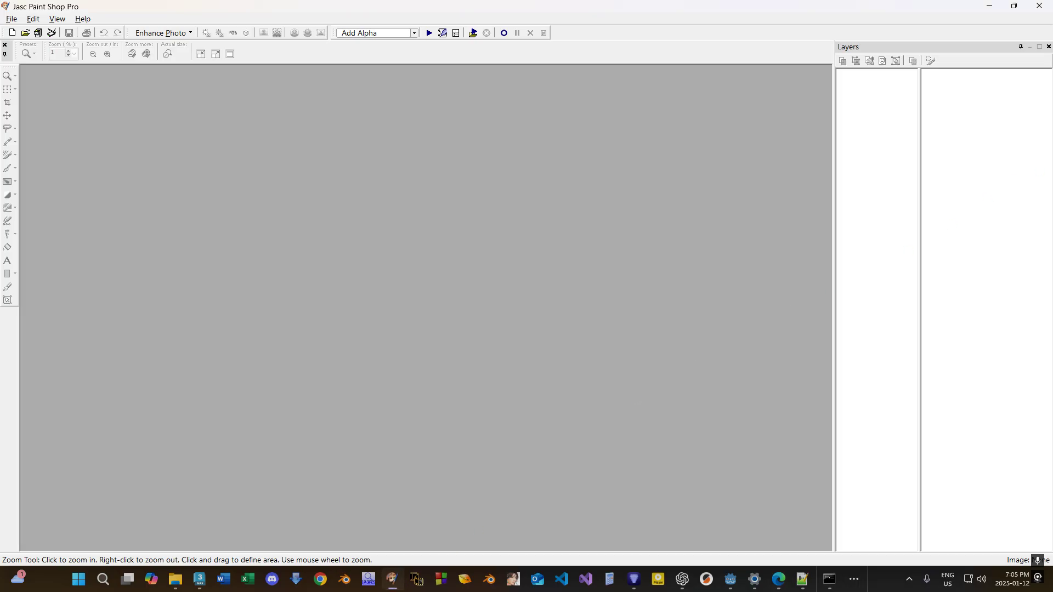
pyautogui.moveTo(550, 219); pyautogui.dragTo(549, 220)
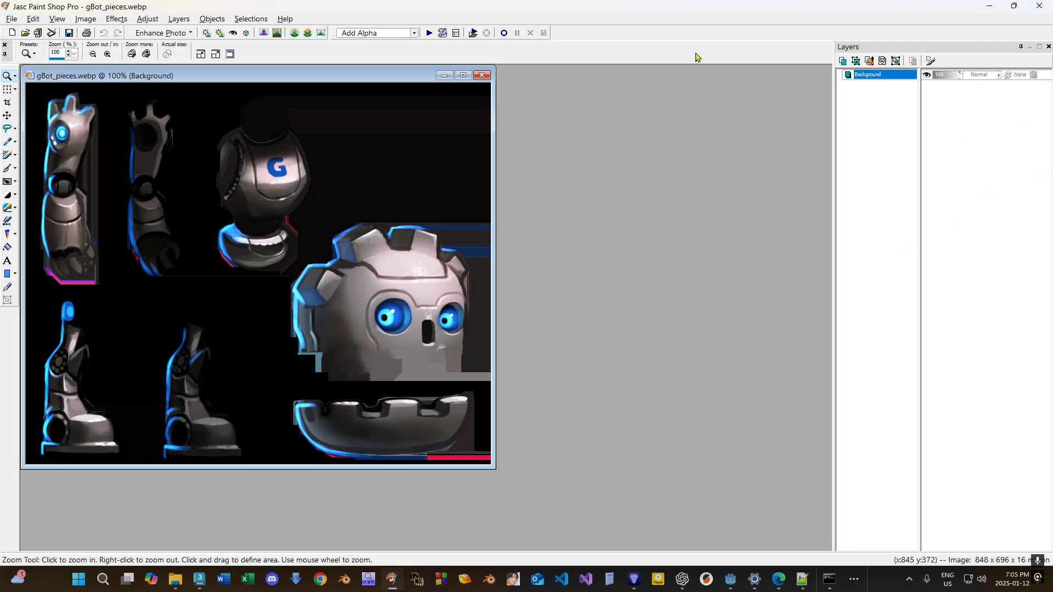
pyautogui.click(987, 6)
# Compare the generated parts sheet with the ControlNet reference, and check the gBot image's pixel dimensions in Paint Shop Pro.
pyautogui.scroll(10, 376, 365)
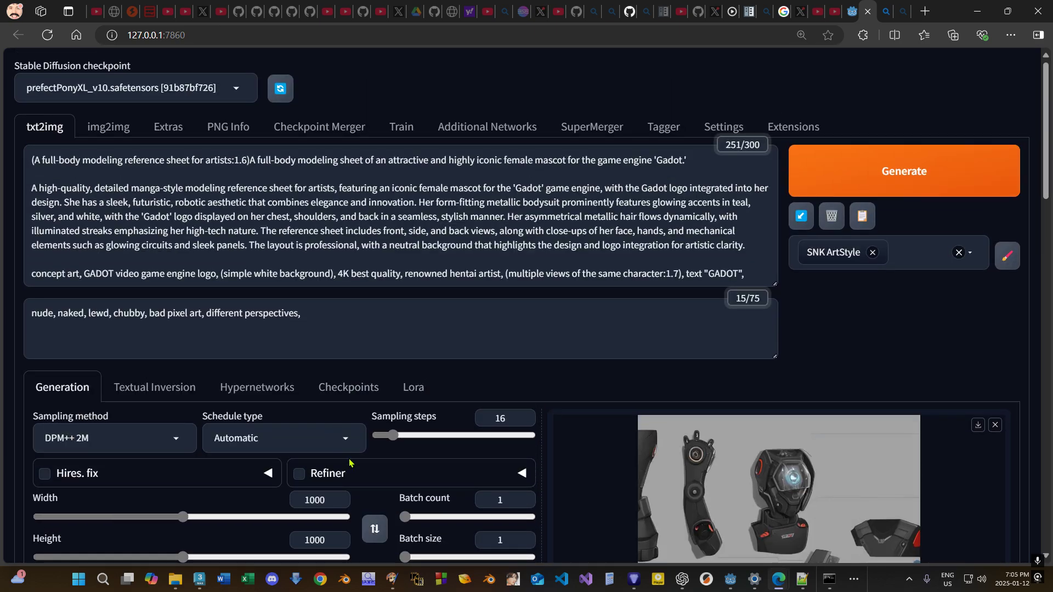
pyautogui.scroll(-2, 373, 471)
pyautogui.scroll(-4, 382, 406)
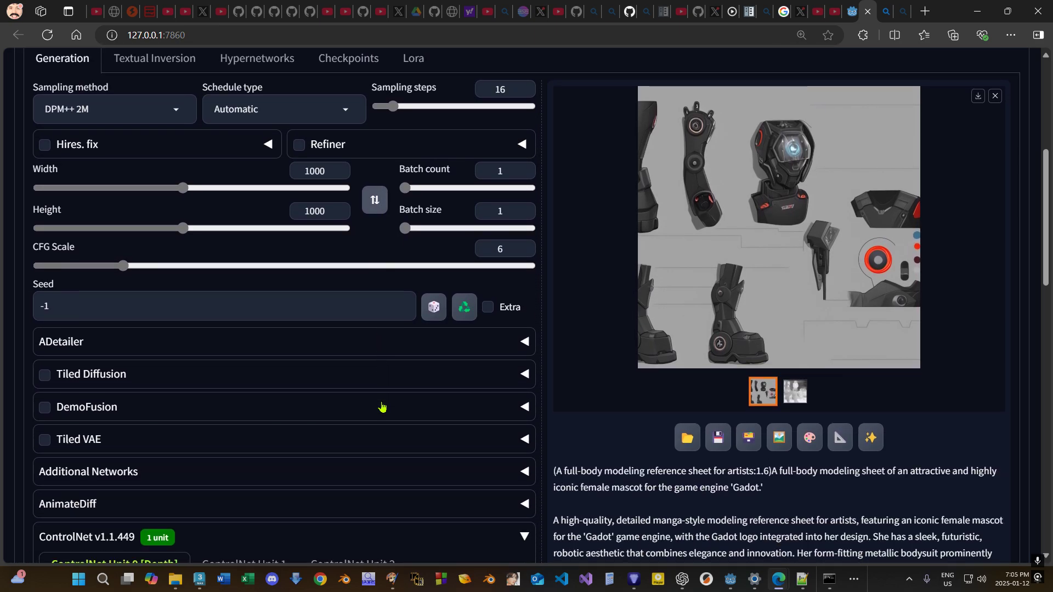
pyautogui.scroll(-8, 384, 407)
pyautogui.scroll(6, 394, 406)
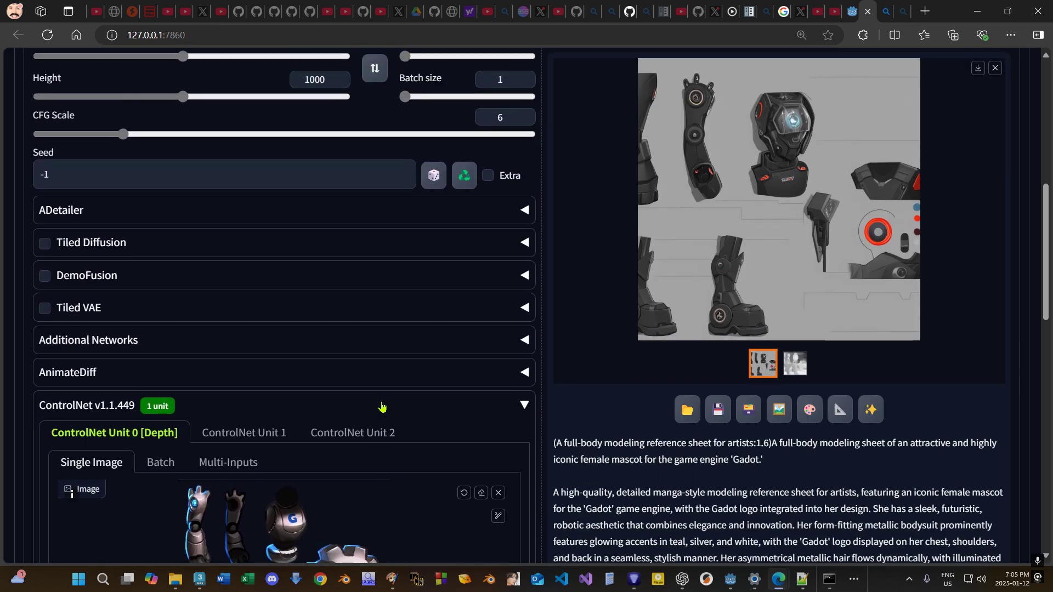
pyautogui.hotkey('alt', 'Tab')
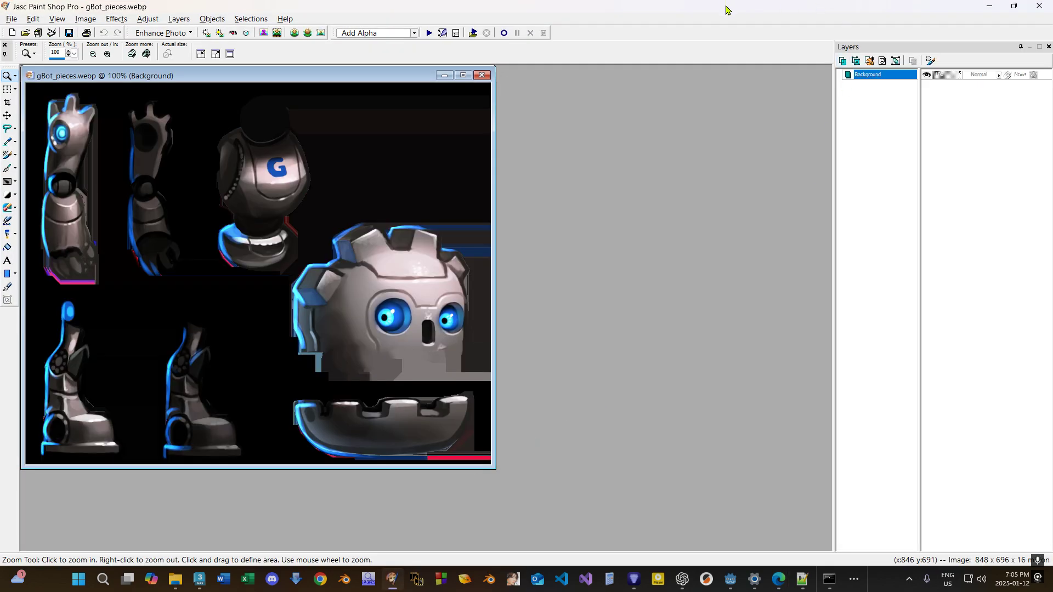
pyautogui.moveTo(652, 12); pyautogui.dragTo(1052, 10)
# Set the Stable Diffusion output size to 848 wide and 696 high.
pyautogui.scroll(3, 428, 278)
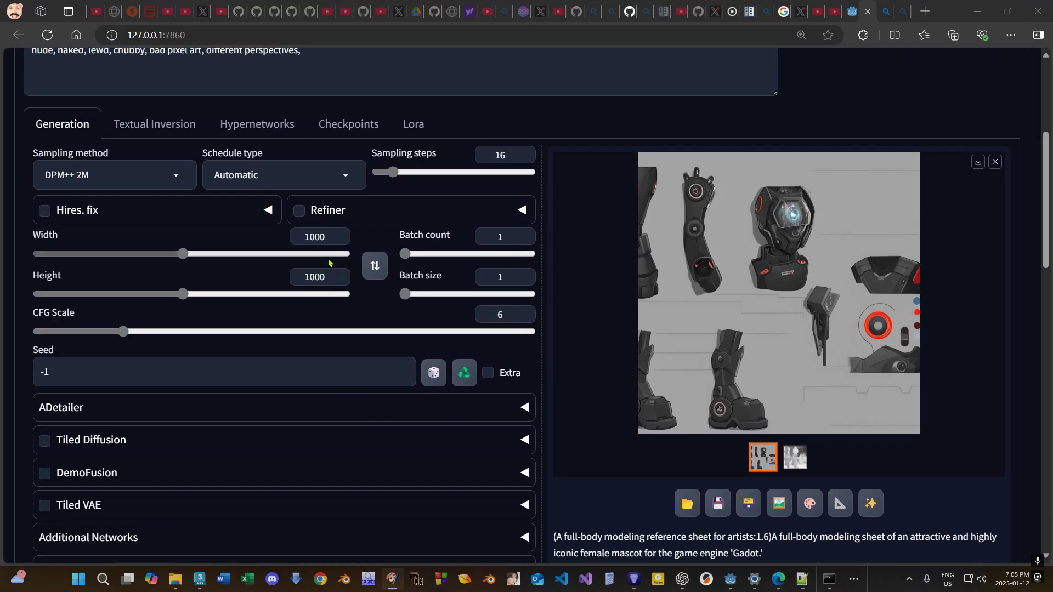
pyautogui.moveTo(298, 238); pyautogui.dragTo(370, 233)
pyautogui.write('848')
pyautogui.press('Tab')
pyautogui.press('Tab')
pyautogui.write('69')
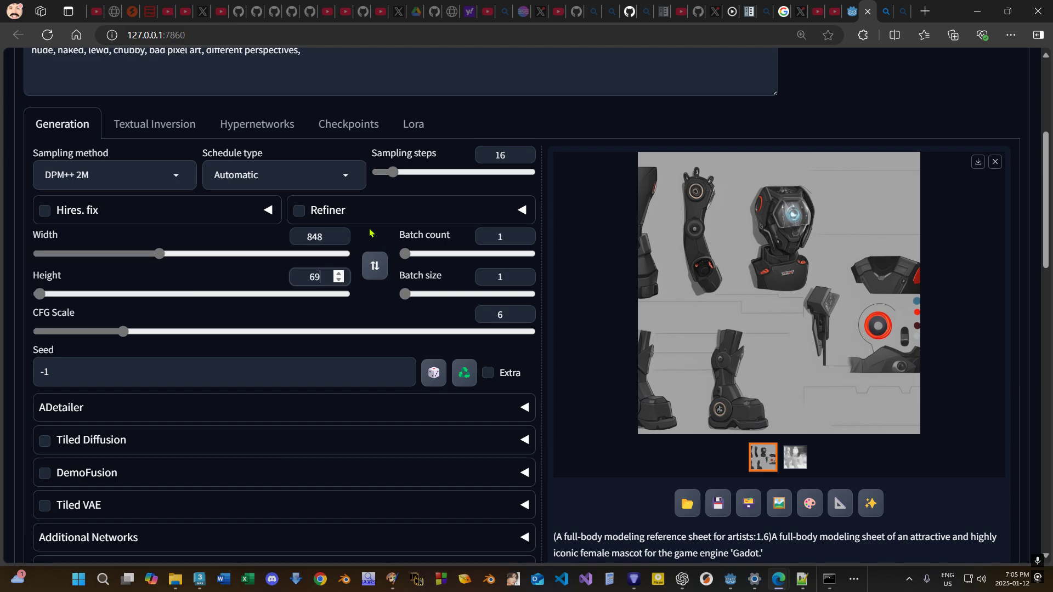
pyautogui.write('6')
pyautogui.press('BackSpace')
pyautogui.write('6')
# Generate a new parts sheet, and review the ControlNet unit's depth preprocessor, control mode and resize mode options.
pyautogui.scroll(1, 863, 302)
pyautogui.scroll(4, 862, 302)
pyautogui.click(883, 187)
pyautogui.scroll(-10, 580, 287)
pyautogui.scroll(5, 582, 289)
pyautogui.scroll(-5, 730, 301)
pyautogui.scroll(-1, 578, 338)
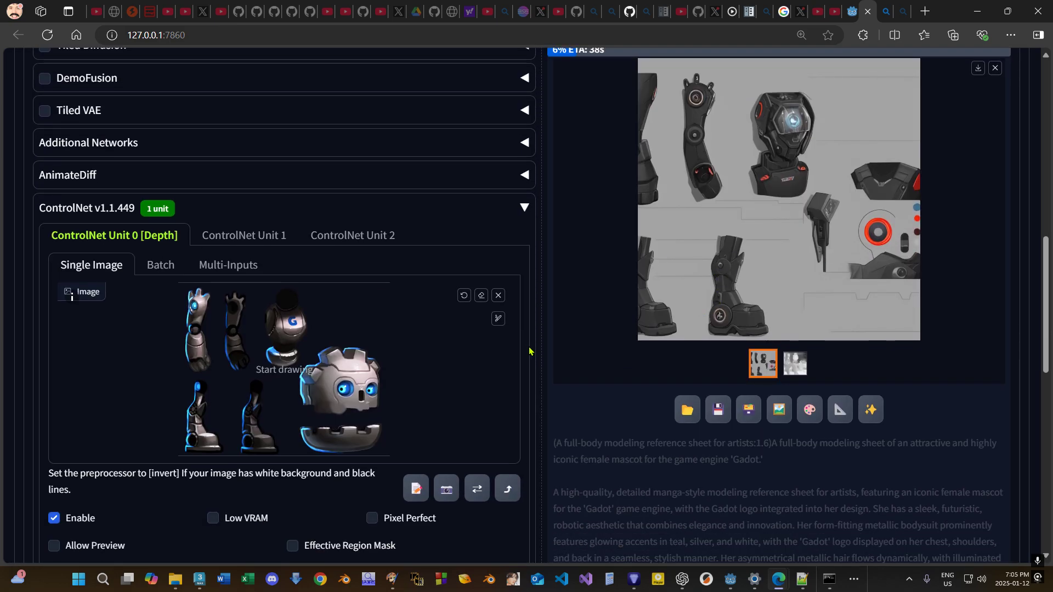
pyautogui.scroll(-6, 531, 346)
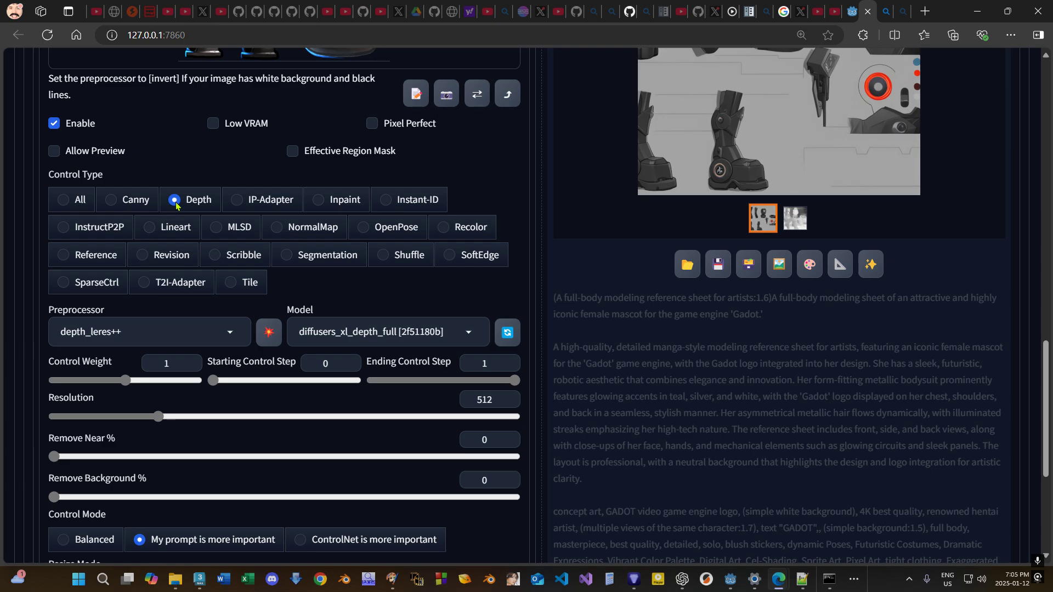
pyautogui.scroll(-1, 191, 291)
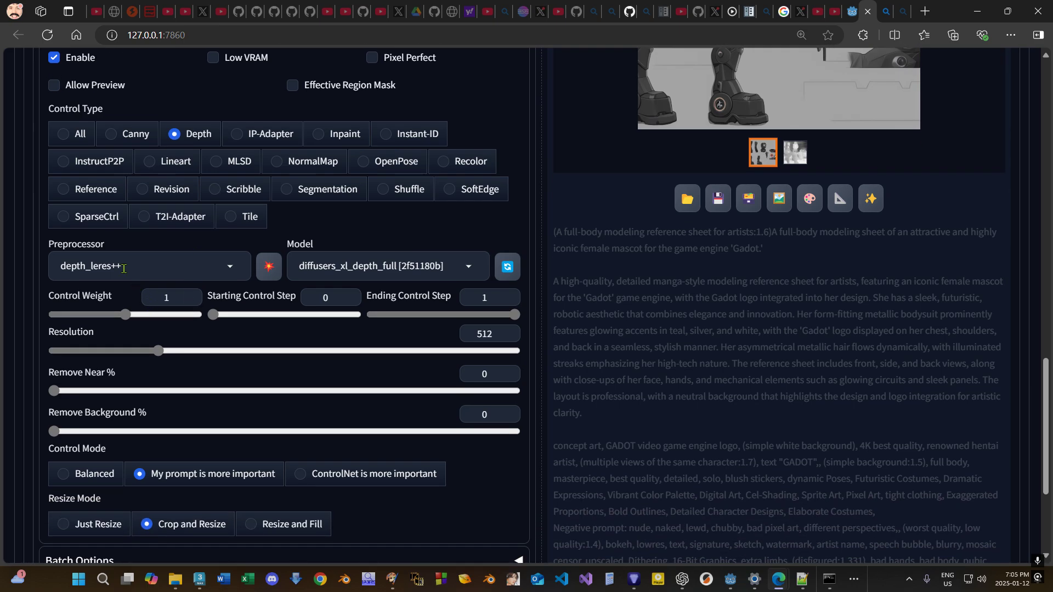
pyautogui.scroll(4, 674, 392)
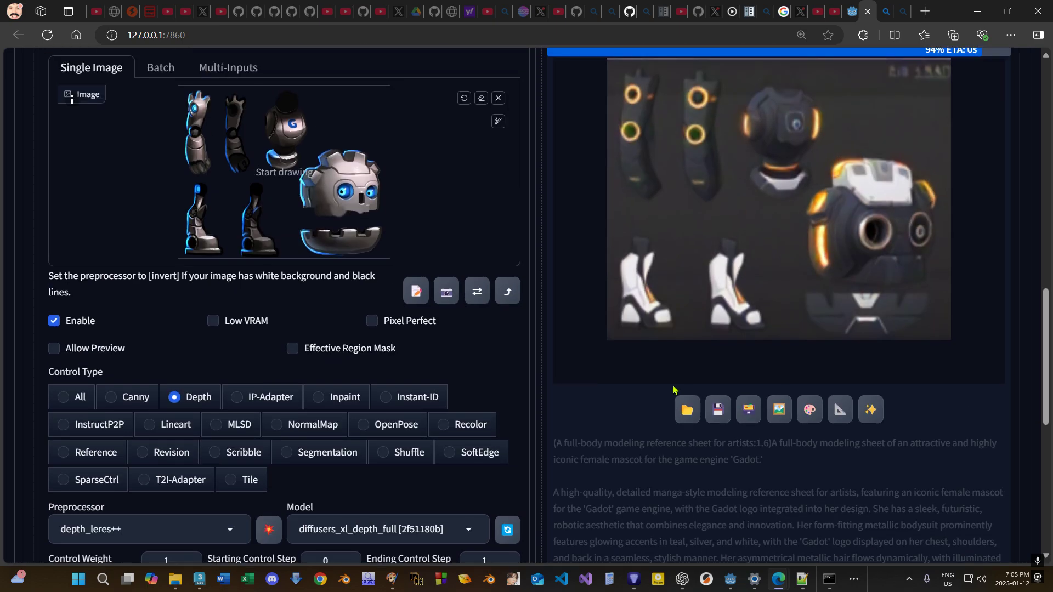
pyautogui.scroll(-6, 674, 391)
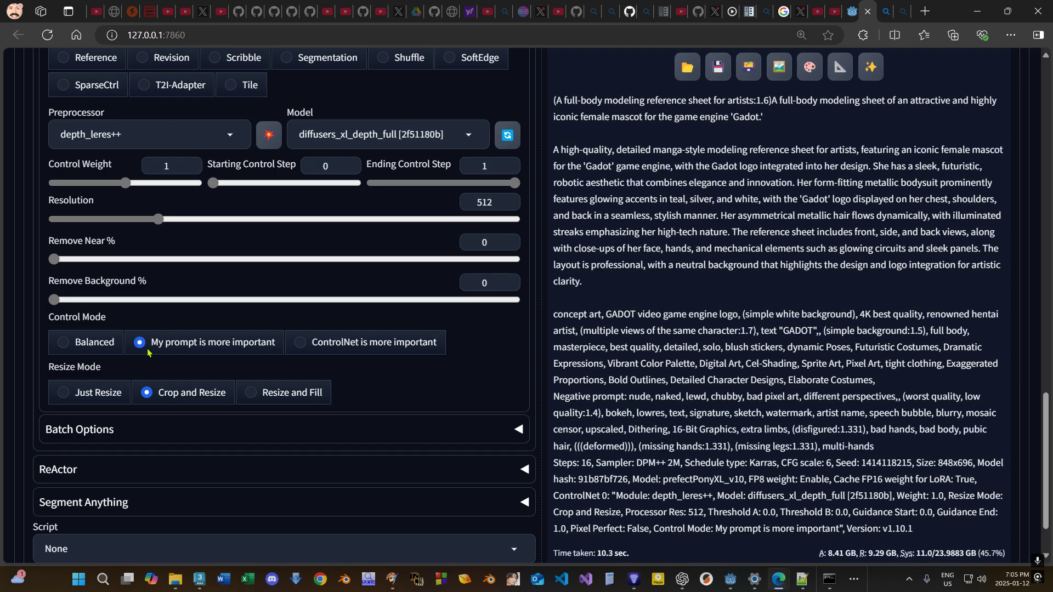
pyautogui.scroll(8, 214, 408)
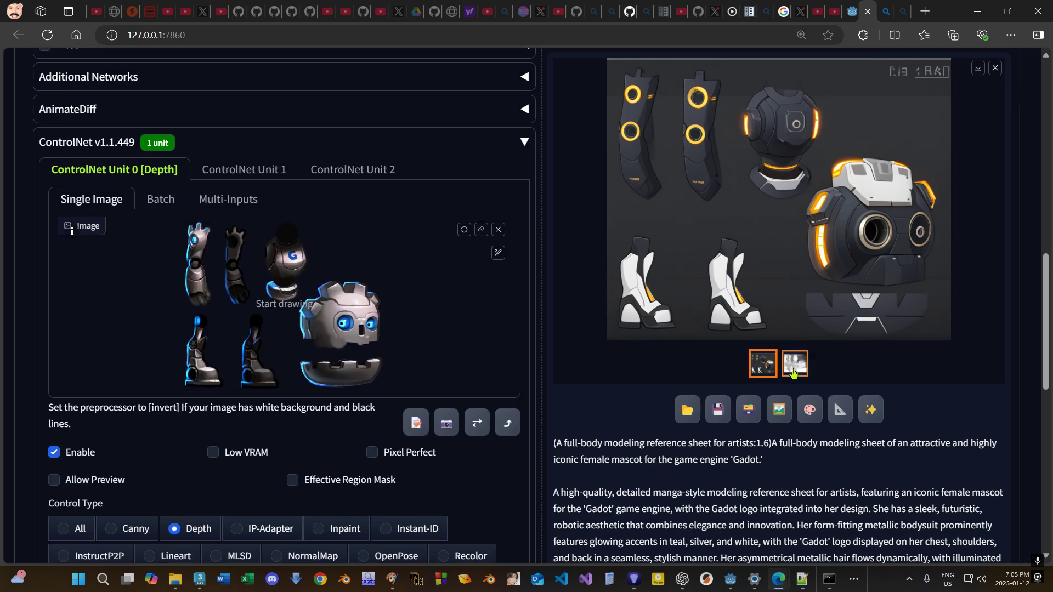
# Compare the generated parts sheet with its depth map, and return to the prompt.
pyautogui.click(784, 367)
pyautogui.click(765, 366)
pyautogui.click(785, 369)
pyautogui.click(759, 370)
pyautogui.scroll(5, 866, 286)
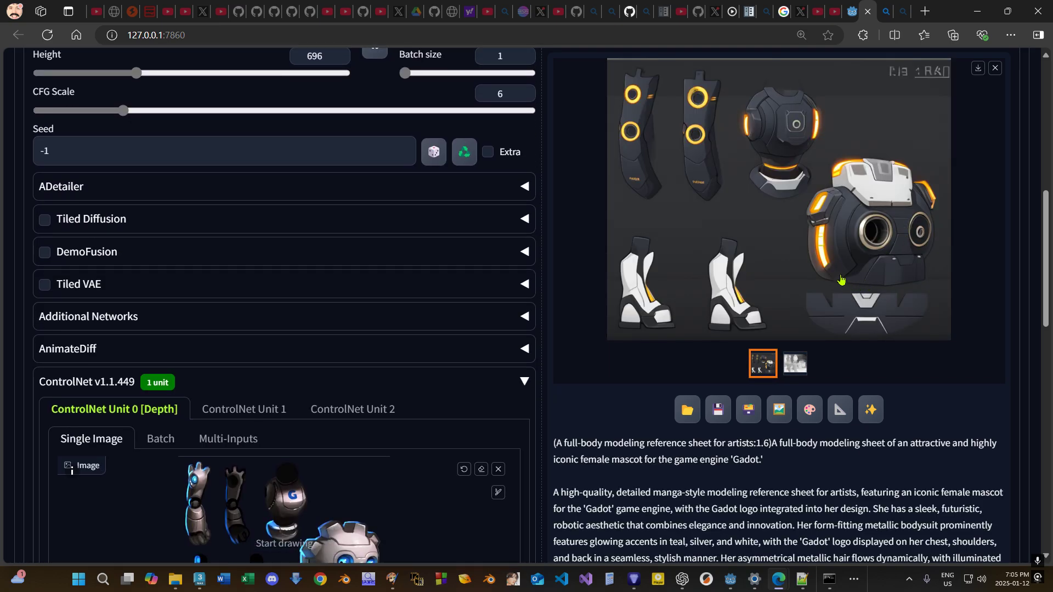
pyautogui.scroll(6, 851, 237)
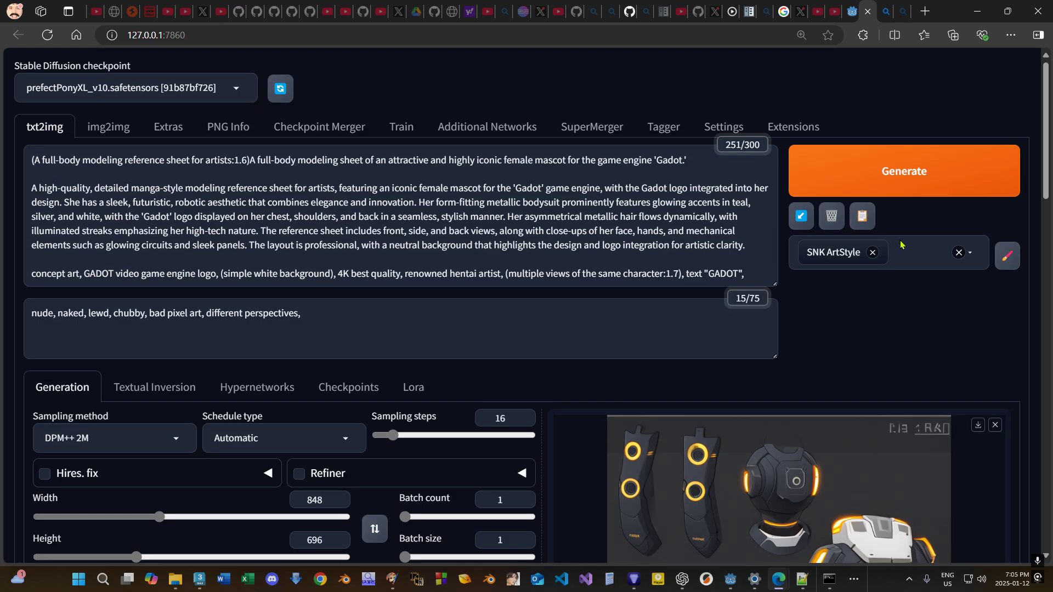
# Generate another parts sheet and compare it with the ControlNet reference image and the prompt settings.
pyautogui.click(906, 185)
pyautogui.scroll(-12, 72, 297)
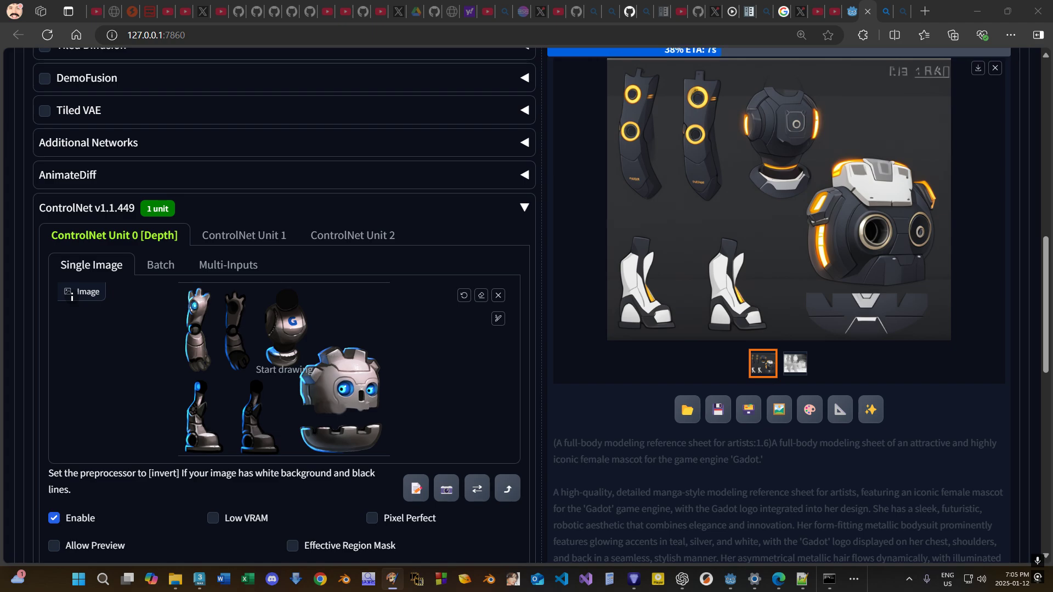
pyautogui.scroll(1, 778, 294)
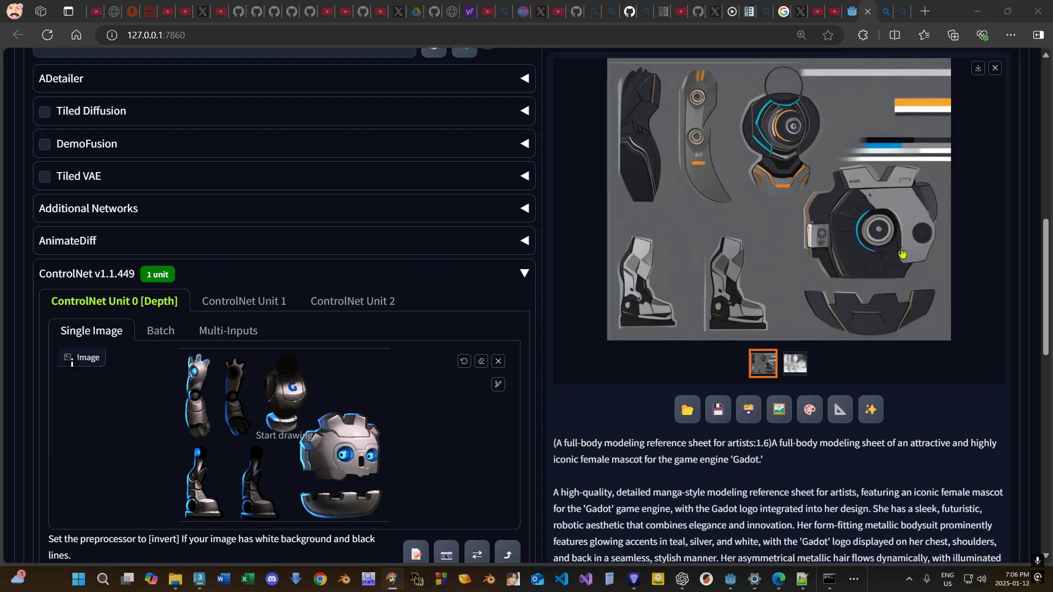
pyautogui.scroll(7, 882, 214)
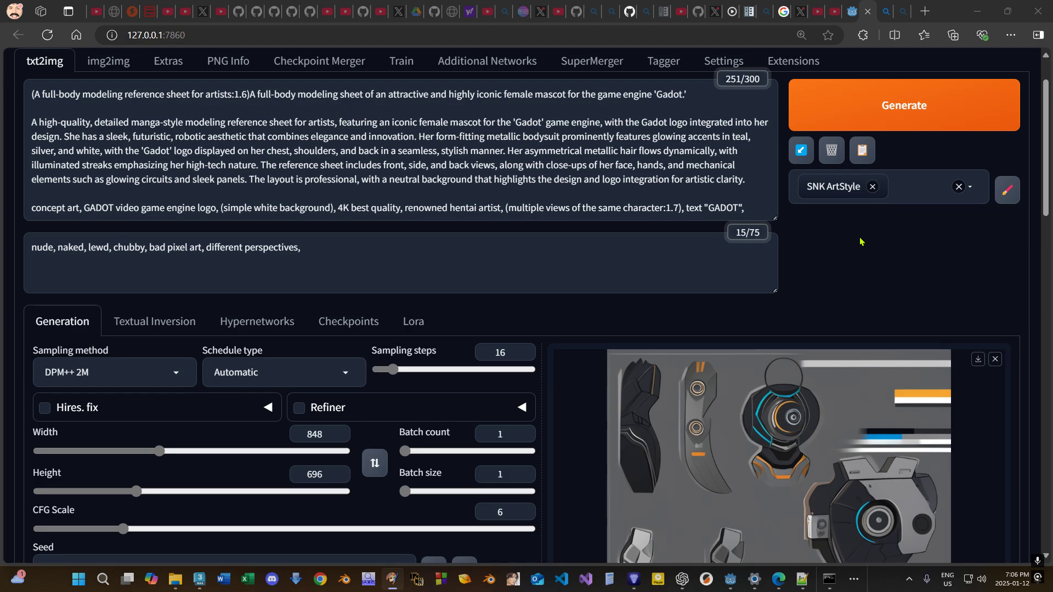
pyautogui.scroll(-7, 859, 242)
pyautogui.scroll(4, 719, 342)
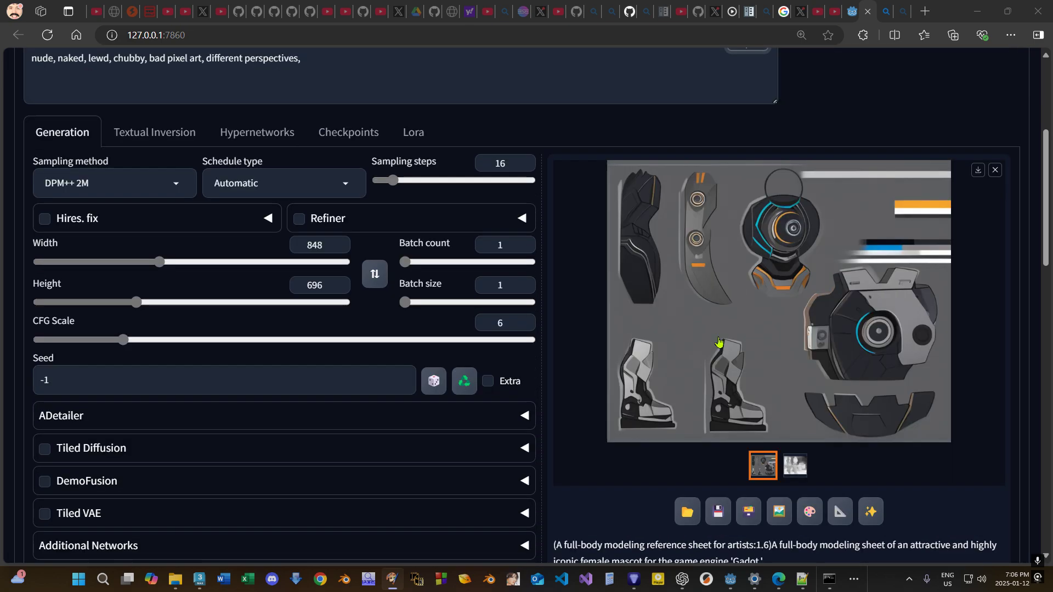
pyautogui.scroll(3, 719, 342)
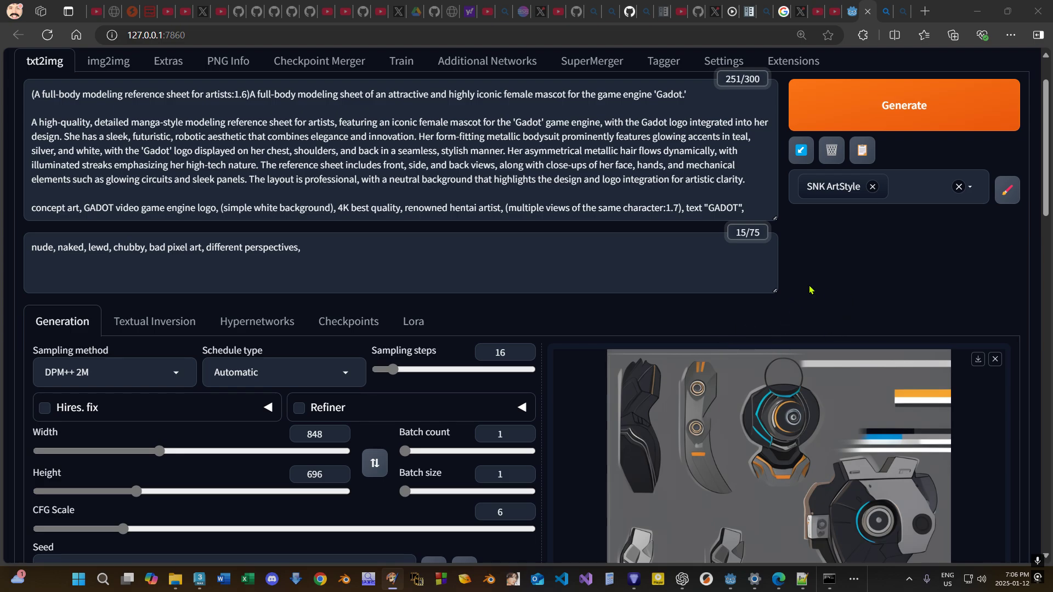
# Switch to the image viewer and browse the generated images for the red-haired mascot sheet with four full-body views.
pyautogui.click(969, 16)
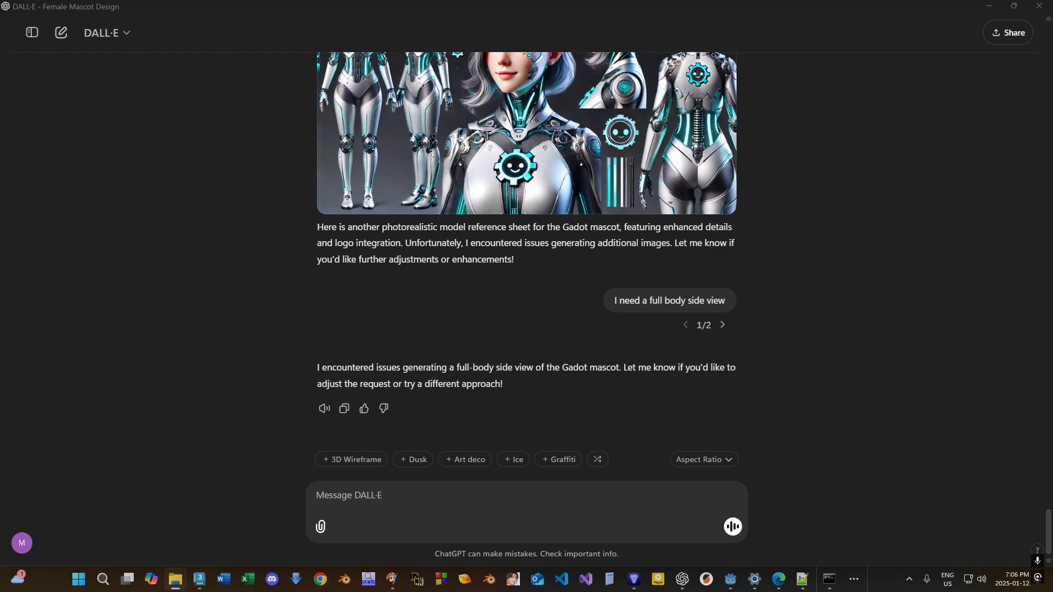
pyautogui.hotkey('alt', 'Tab')
pyautogui.hotkey('alt', 'Tab')
pyautogui.hotkey('alt', 'Tab')
pyautogui.hotkey('alt', 'Tab')
pyautogui.hotkey('alt', 'Tab')
pyautogui.hotkey('alt', 'Tab')
pyautogui.hotkey('alt', 'Tab')
pyautogui.hotkey('alt', 'Tab')
pyautogui.hotkey('alt', 'Tab')
pyautogui.hotkey('alt', 'Tab')
pyautogui.hotkey('alt', 'Tab')
pyautogui.hotkey('alt', 'shift', 'Tab')
pyautogui.press('Escape')
pyautogui.press('Right')
pyautogui.press('Right')
pyautogui.press('Right')
pyautogui.press('Right')
pyautogui.press('Left')
pyautogui.press('Left')
pyautogui.press('Left')
pyautogui.press('Left')
pyautogui.press('Left')
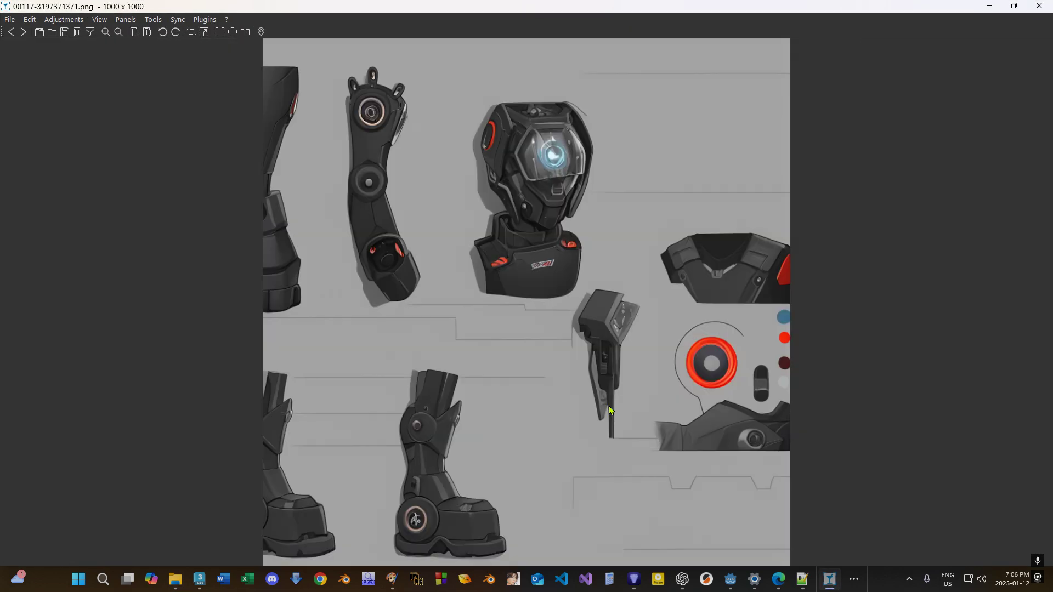
pyautogui.press('Left')
pyautogui.press('Left')
pyautogui.press('Left')
pyautogui.press('Left')
pyautogui.press('Left')
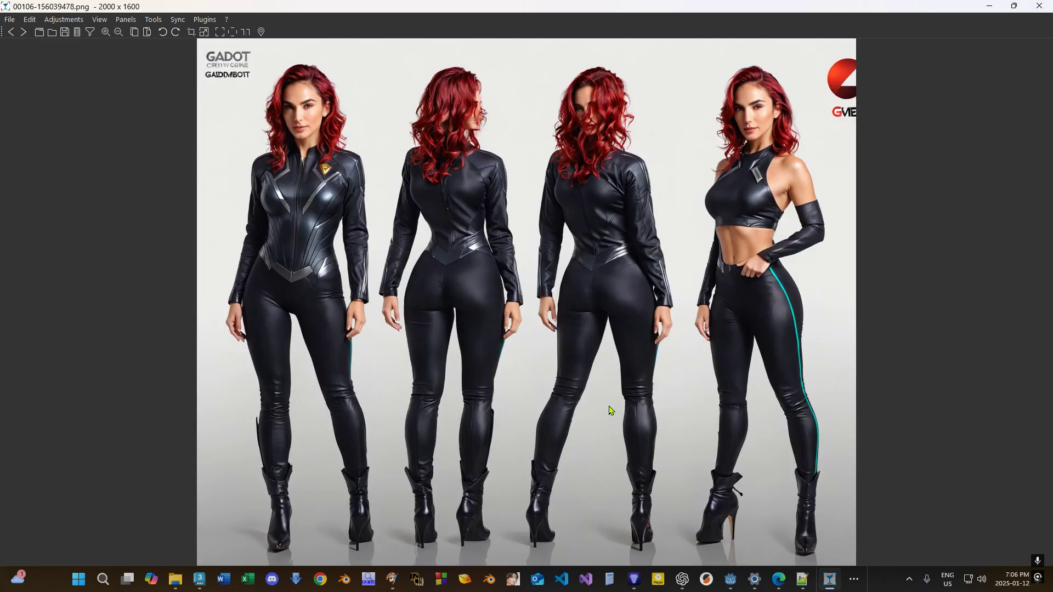
pyautogui.press('Left')
pyautogui.press('Right')
# Close the image viewer and open 00106-156039478.png in Paint Shop Pro.
pyautogui.click(175, 578)
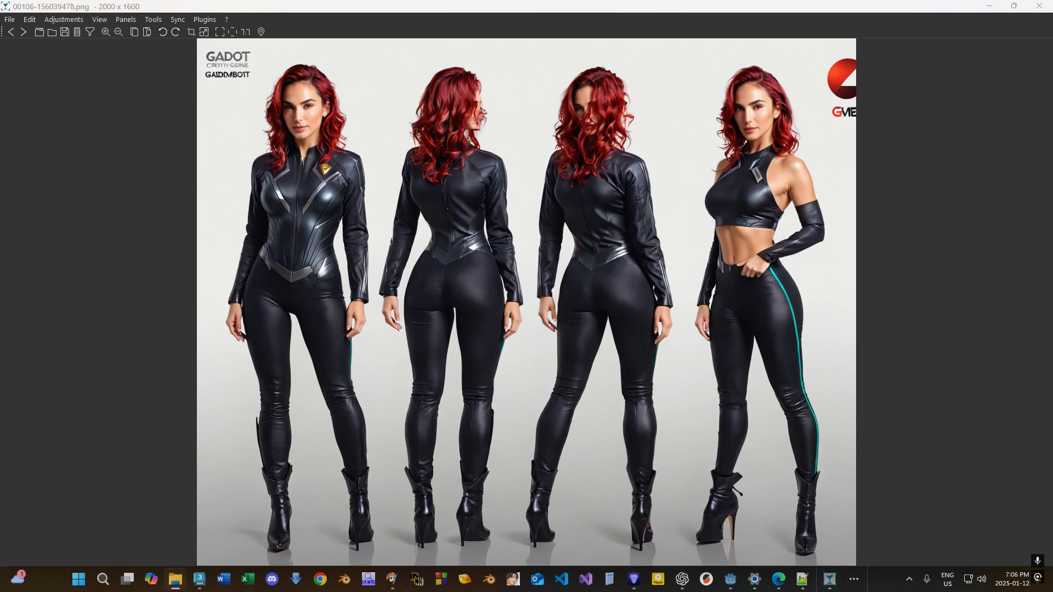
pyautogui.click(1039, 5)
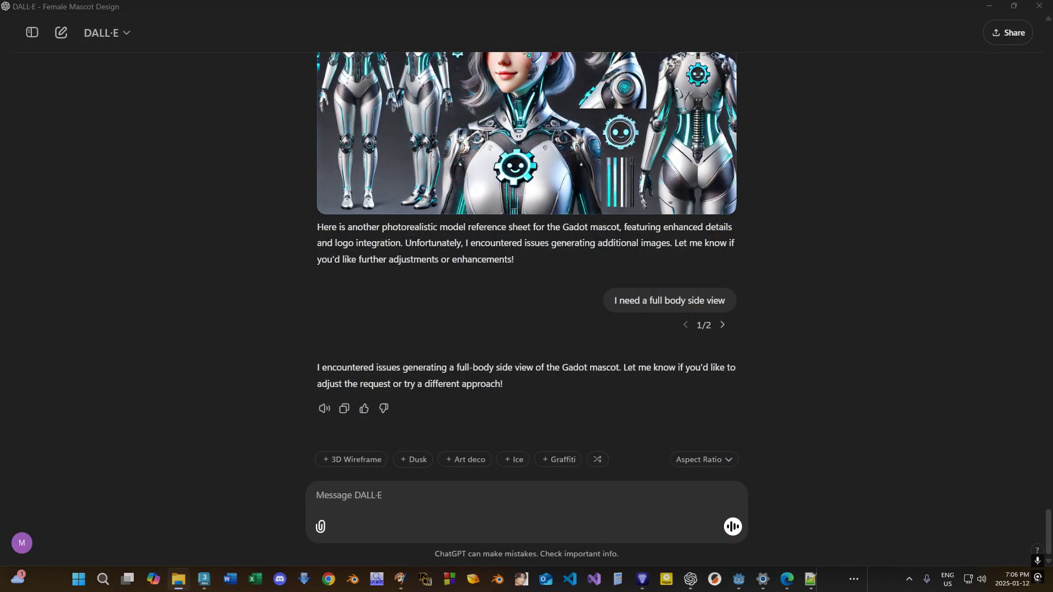
pyautogui.click(392, 579)
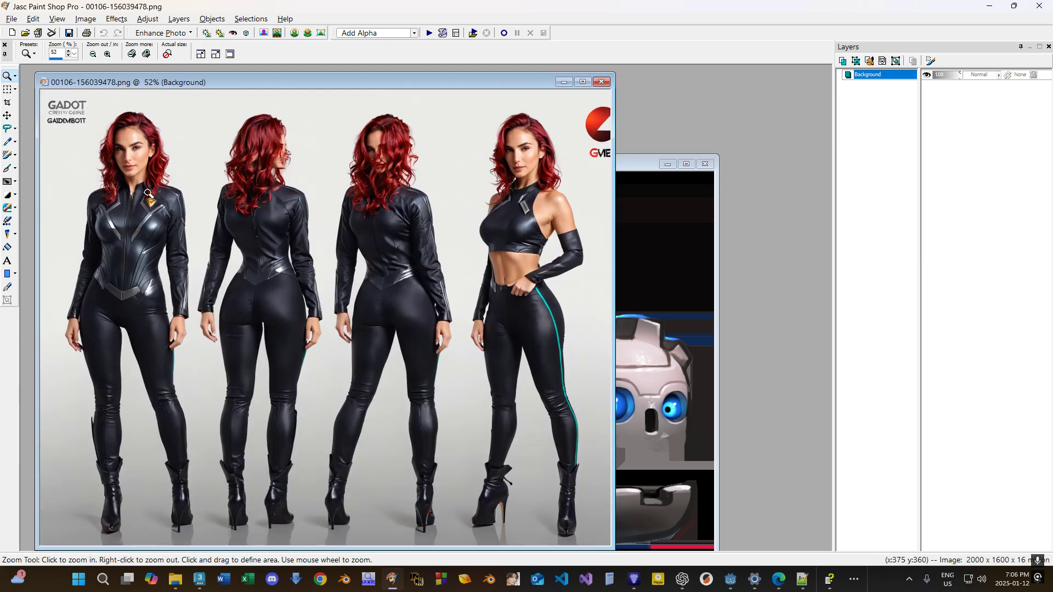
pyautogui.click(148, 193)
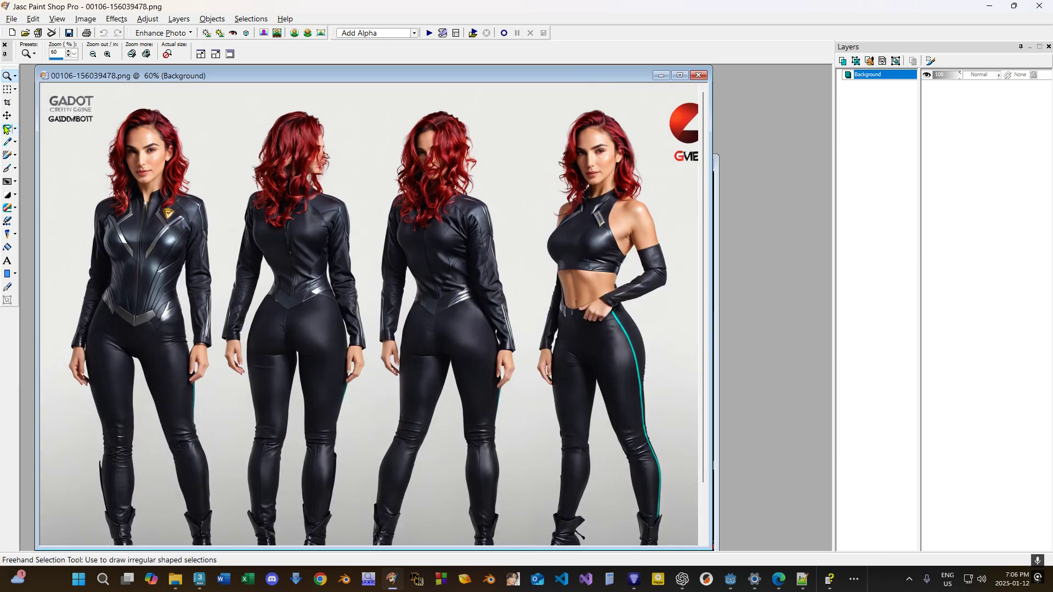
# Promote the background of the four-figure image to a raster layer.
pyautogui.click(8, 128)
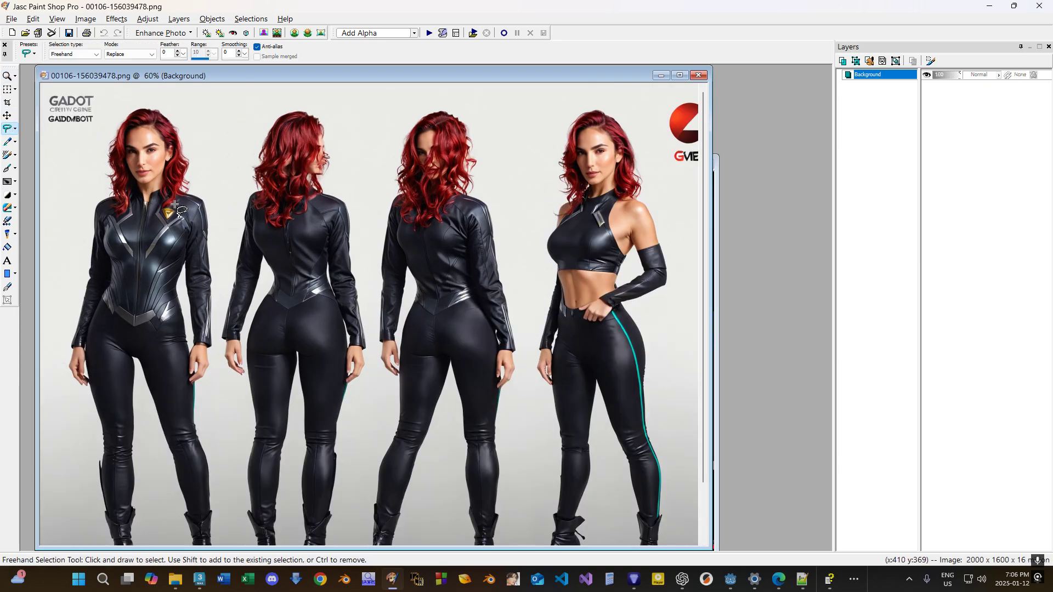
pyautogui.scroll(6, 221, 249)
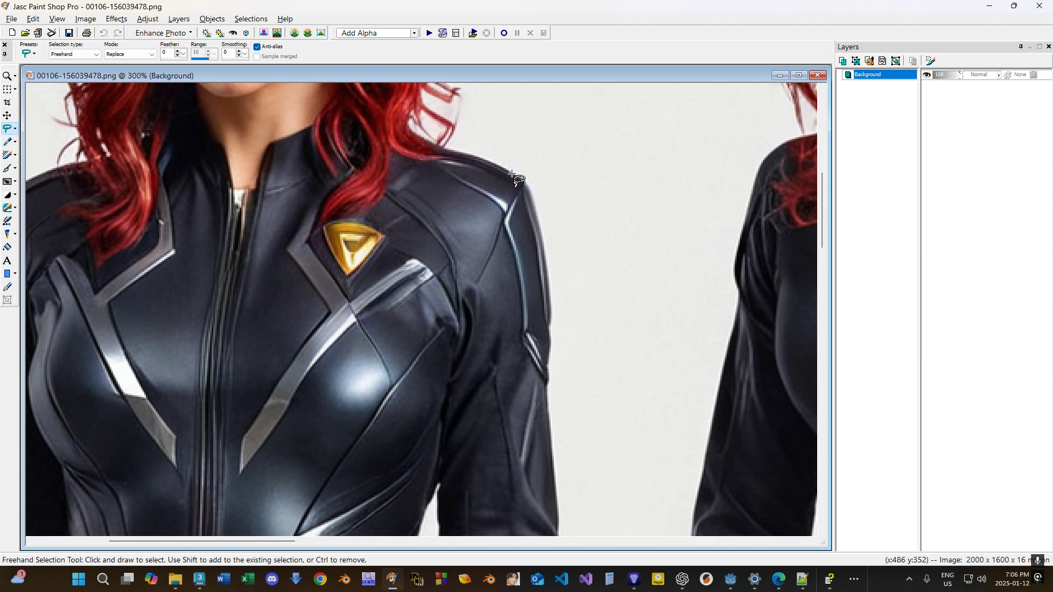
pyautogui.scroll(-2, 499, 215)
pyautogui.scroll(-2, 320, 365)
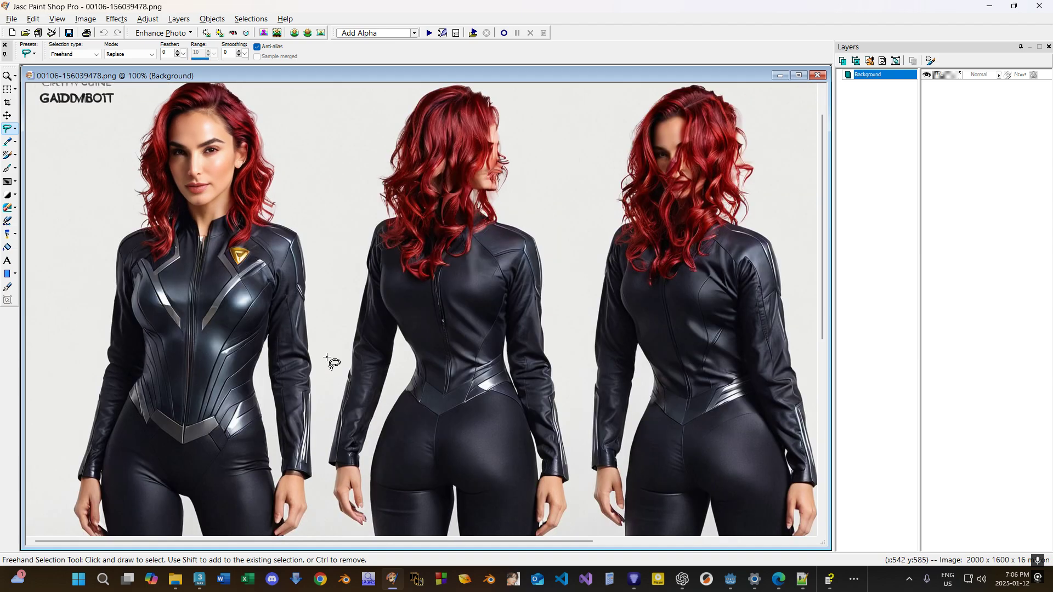
pyautogui.click(7, 115)
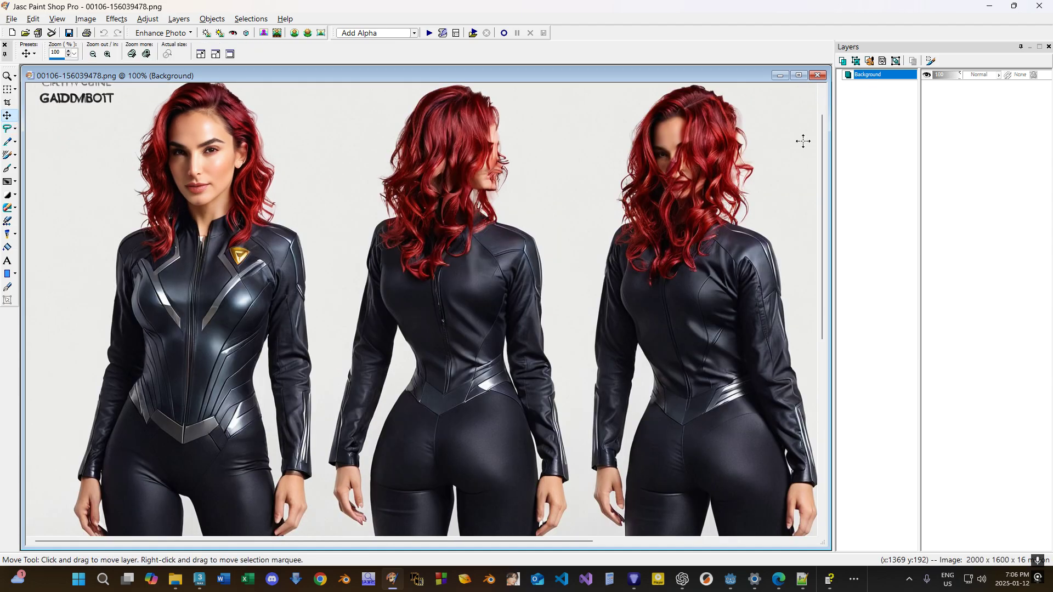
pyautogui.click(464, 209)
pyautogui.press('Return')
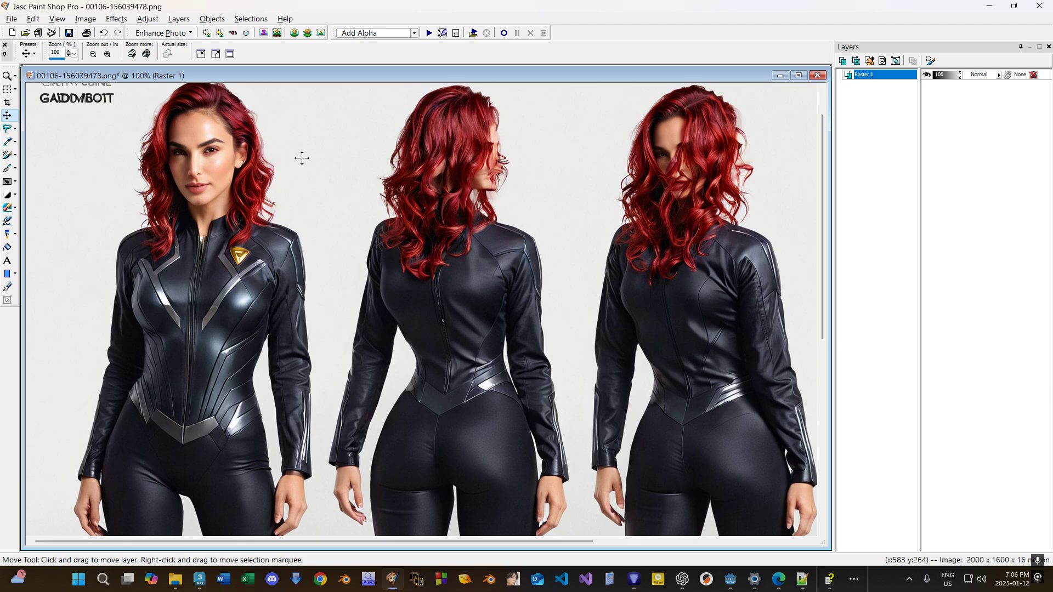
# Turn off anti-aliasing for Freehand Selection, outline the three figures beside the first front-facing one, and delete them.
pyautogui.click(8, 130)
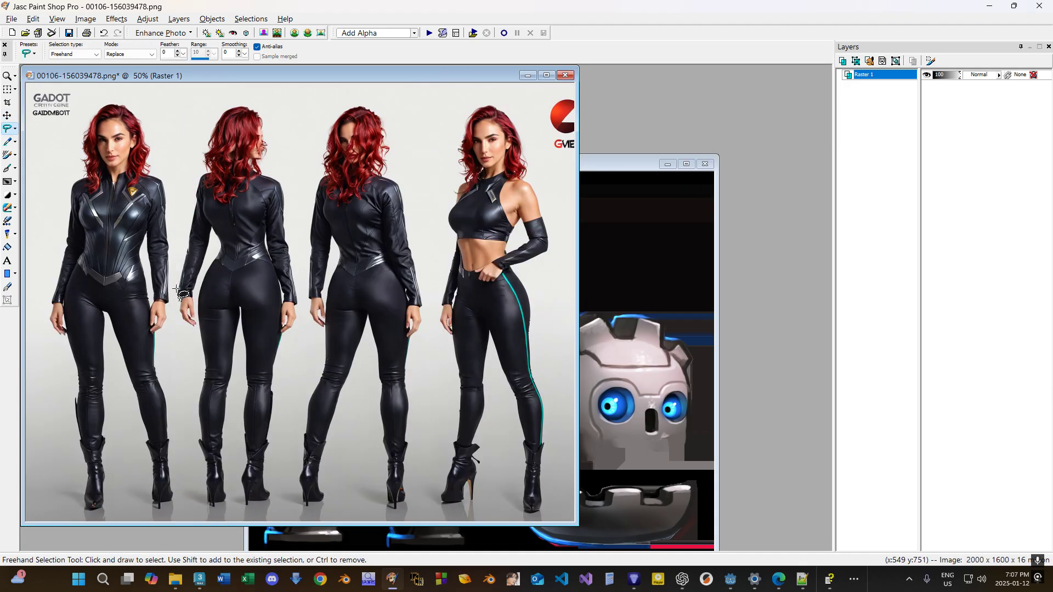
pyautogui.moveTo(176, 303)
pyautogui.mouseDown()
pyautogui.moveTo(183, 424)
pyautogui.moveTo(207, 521)
pyautogui.mouseUp()
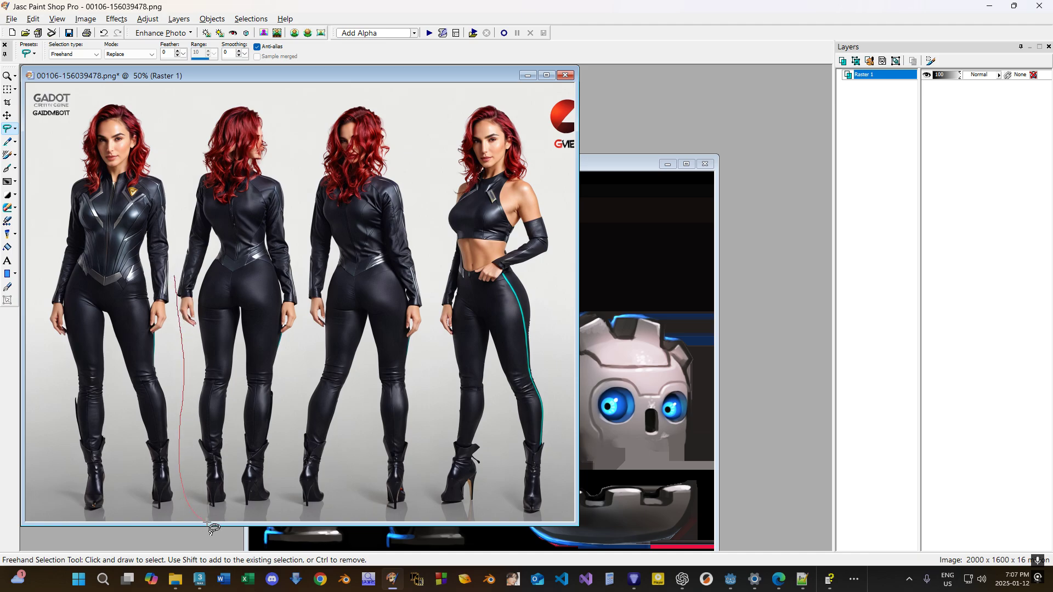
pyautogui.moveTo(757, 92)
pyautogui.mouseDown()
pyautogui.moveTo(272, 43)
pyautogui.moveTo(169, 136)
pyautogui.moveTo(176, 274)
pyautogui.mouseUp()
pyautogui.click(257, 48)
pyautogui.click(171, 135)
pyautogui.moveTo(176, 159)
pyautogui.mouseDown()
pyautogui.moveTo(183, 406)
pyautogui.moveTo(211, 541)
pyautogui.mouseUp()
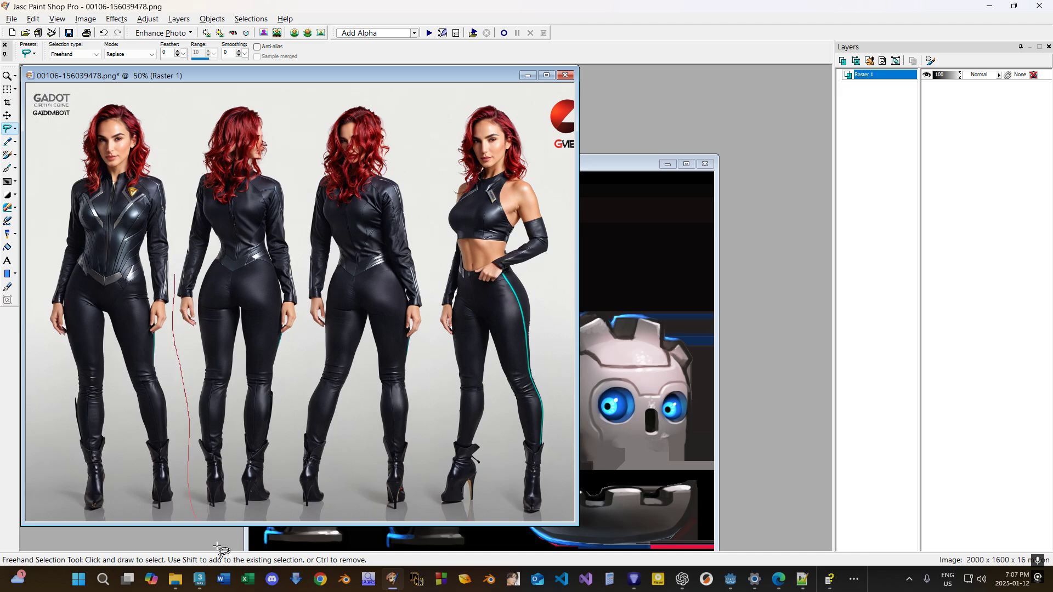
pyautogui.moveTo(535, 8); pyautogui.dragTo(211, 35)
pyautogui.press('Delete')
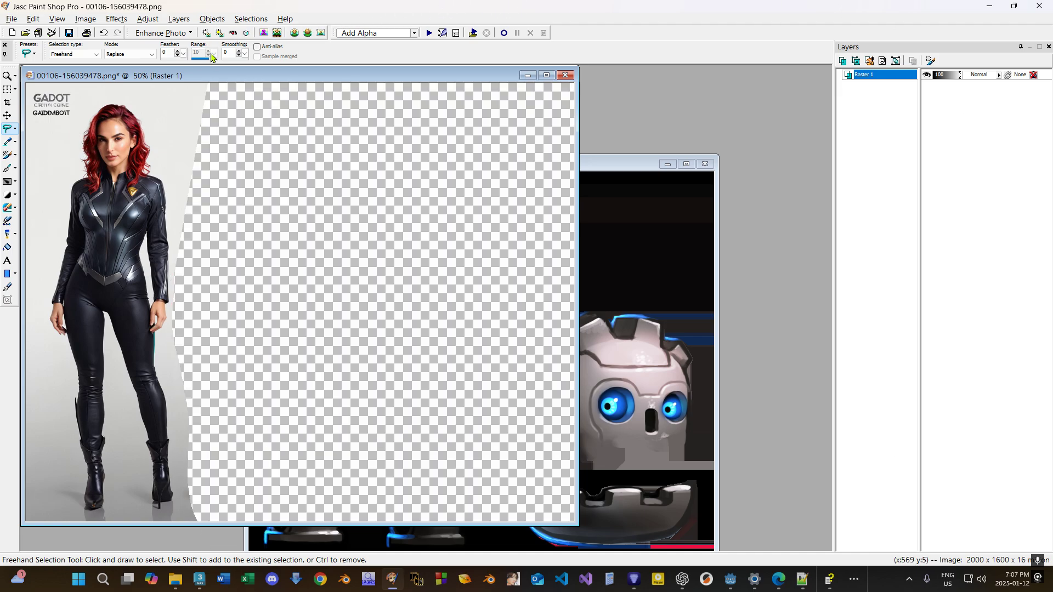
# Set the Magic Wand to match by brightness with a tolerance of 25, clearing the trial selection.
pyautogui.click(15, 129)
pyautogui.click(33, 144)
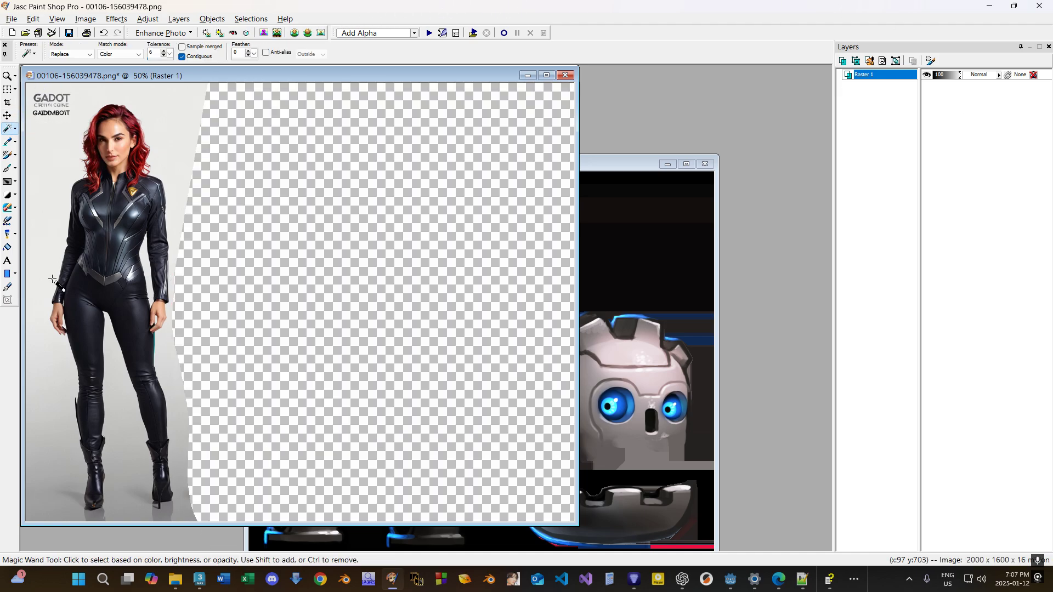
pyautogui.click(60, 400)
pyautogui.doubleClick(155, 53)
pyautogui.write('25')
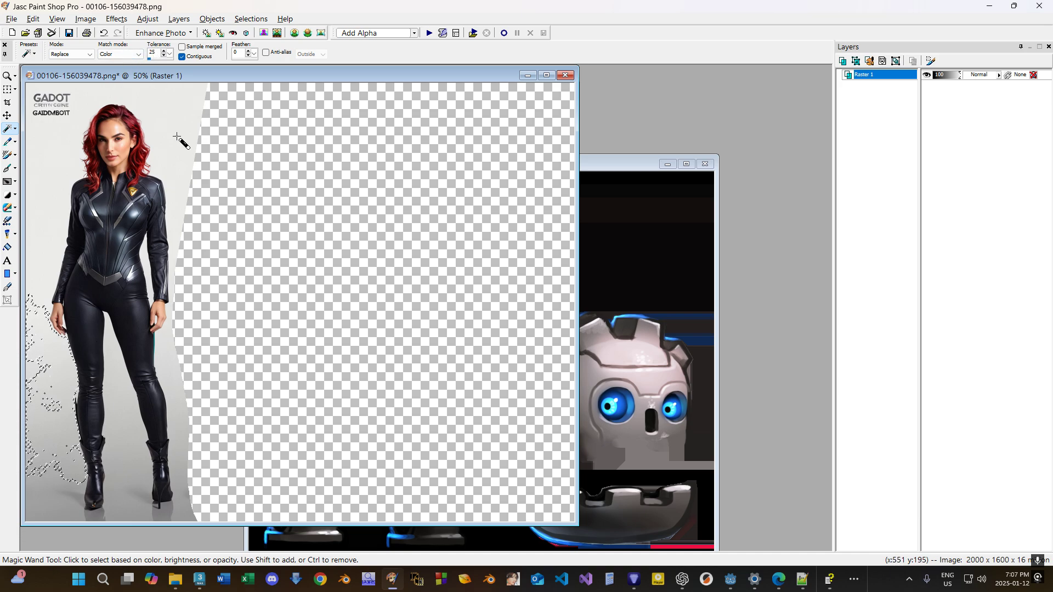
pyautogui.hotkey('ctrl', 'd')
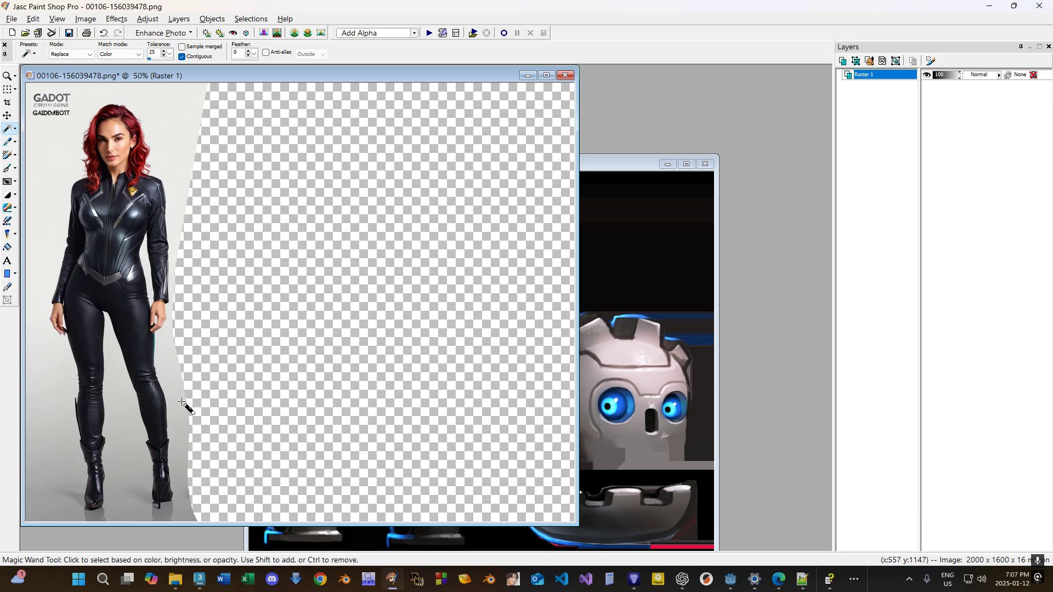
pyautogui.click(136, 54)
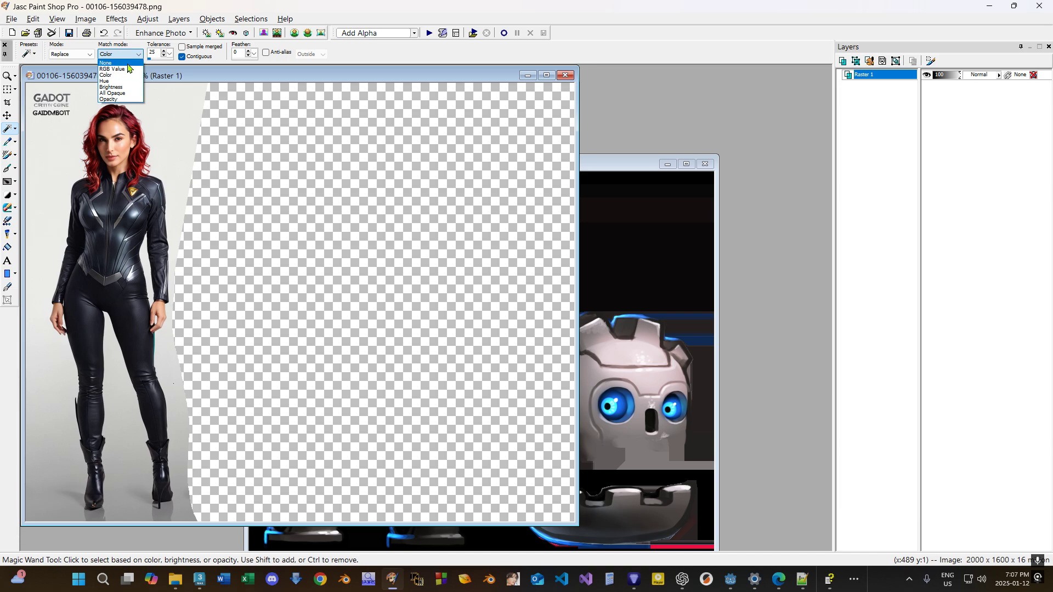
pyautogui.click(119, 88)
# Select and delete the light backdrop and grey floor areas around the remaining figure with the Magic Wand.
pyautogui.click(180, 245)
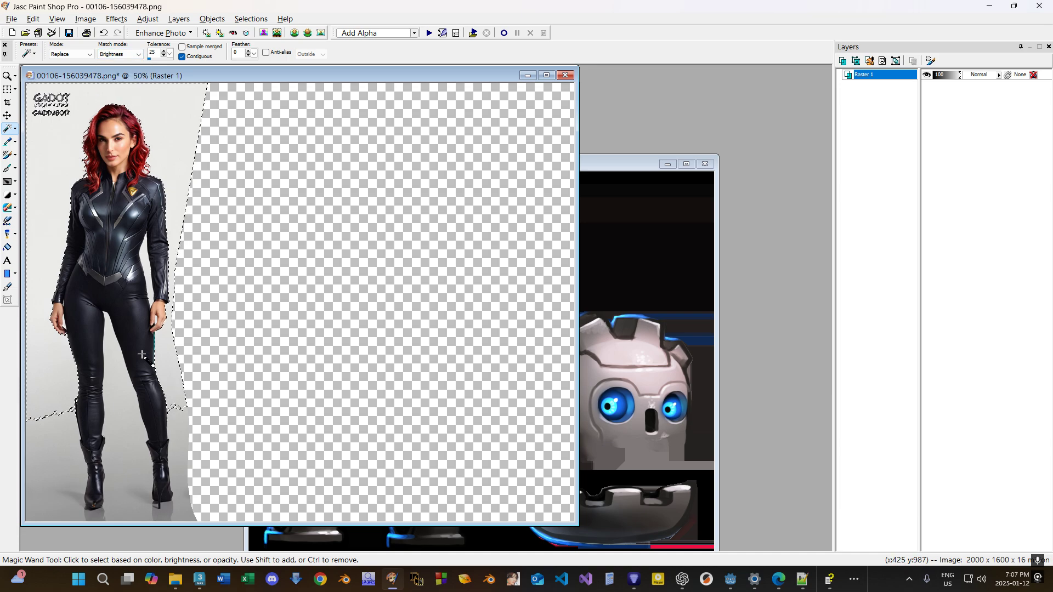
pyautogui.press('Delete')
pyautogui.click(129, 455)
pyautogui.click(57, 477)
pyautogui.press('Delete')
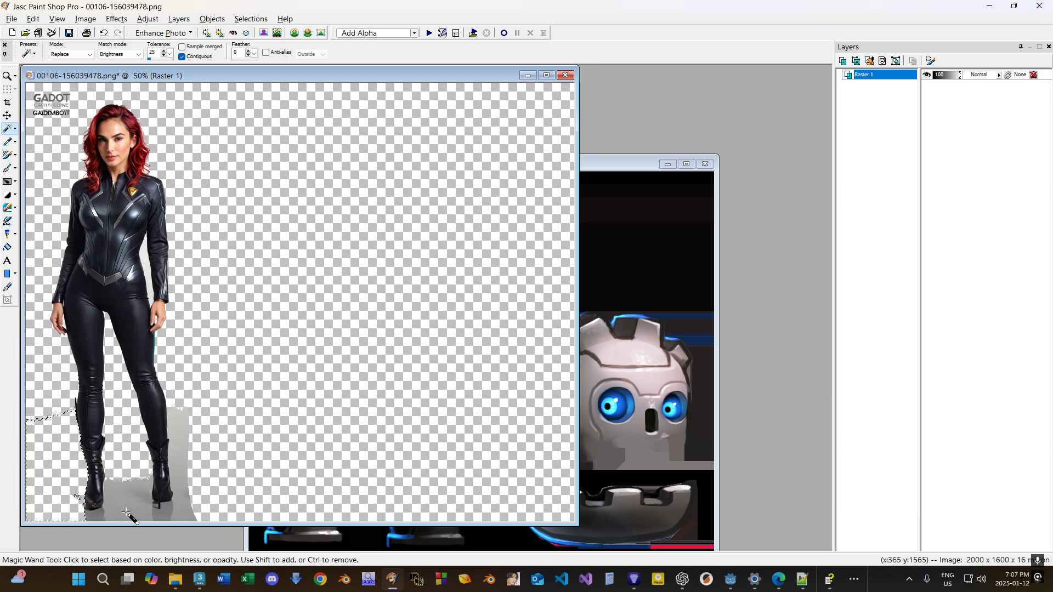
pyautogui.click(126, 512)
pyautogui.press('Delete')
pyautogui.click(182, 435)
pyautogui.press('Delete')
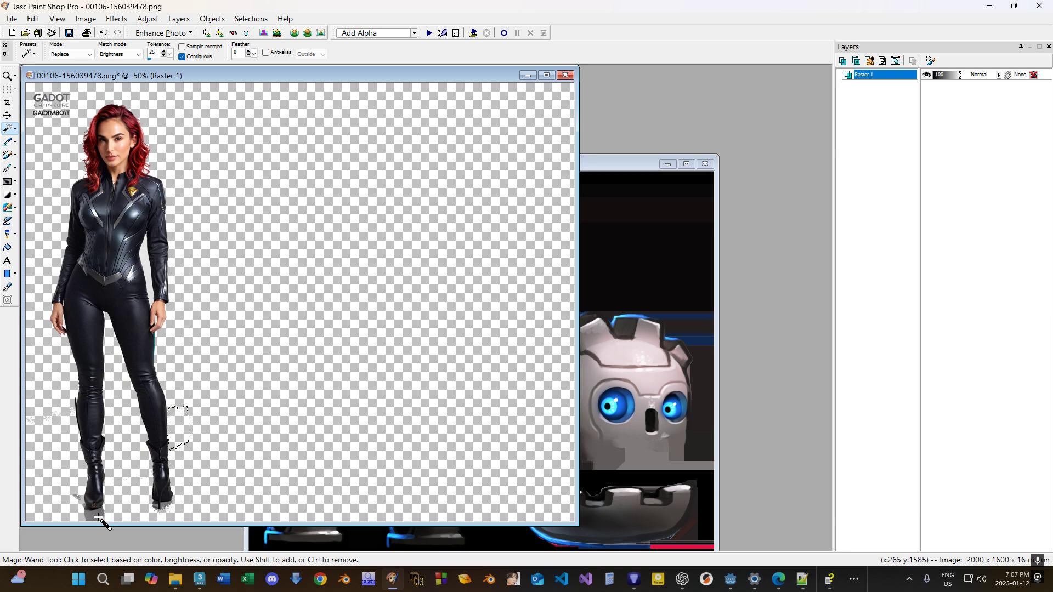
# Remove the leftover backdrop enclosed between the figure's arm and waist with the Magic Wand.
pyautogui.scroll(2, 76, 165)
pyautogui.click(14, 129)
pyautogui.click(55, 142)
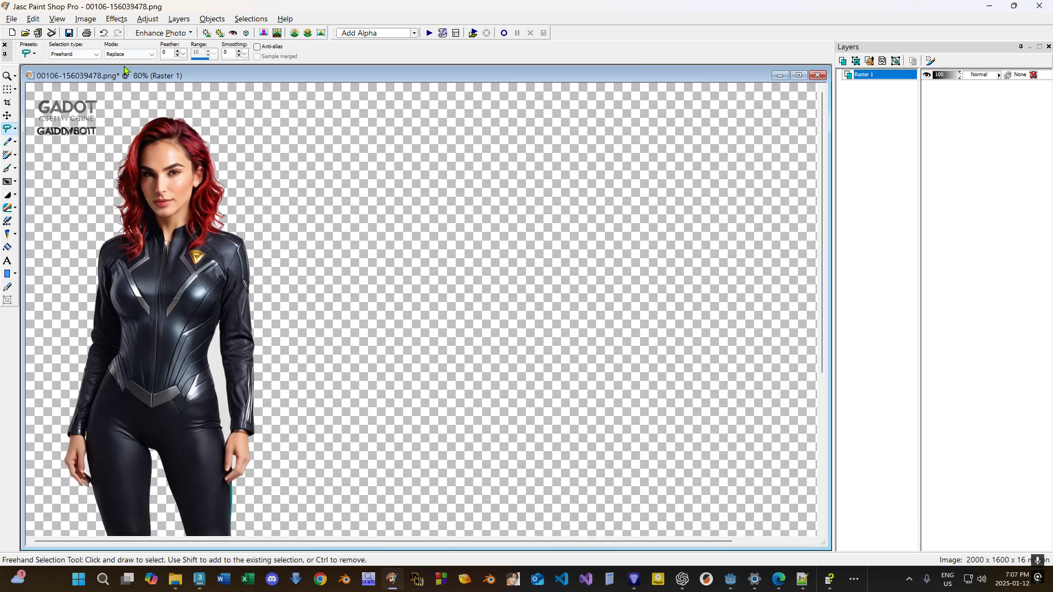
pyautogui.scroll(3, 234, 181)
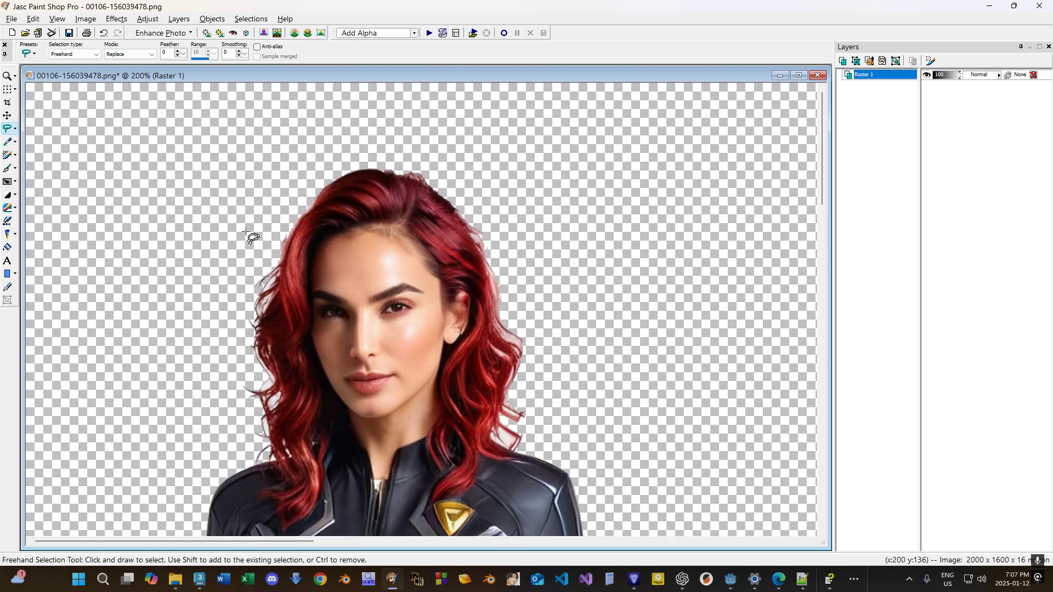
pyautogui.scroll(-2, 351, 285)
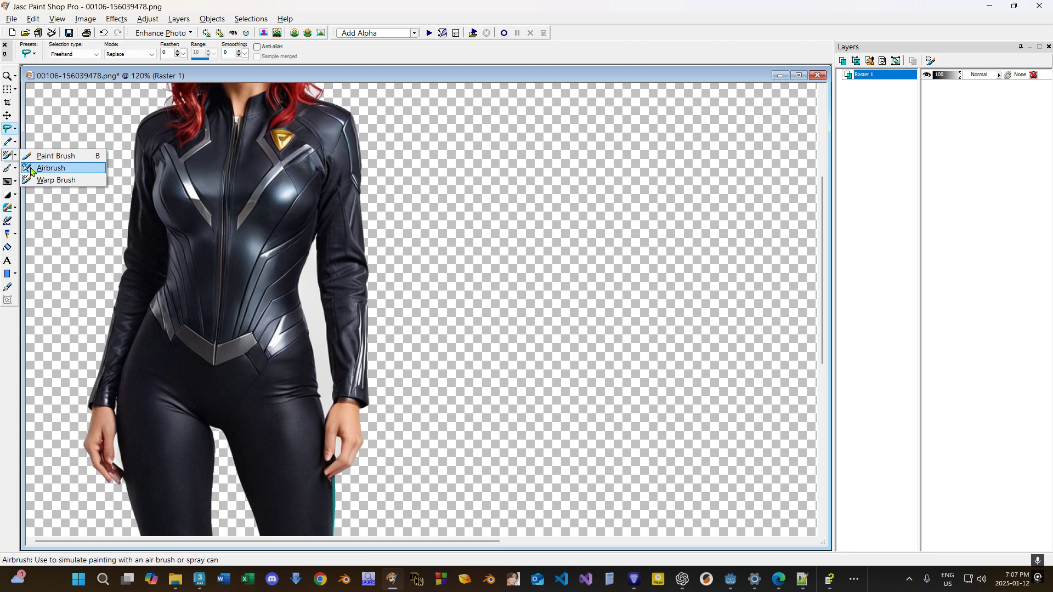
pyautogui.moveTo(18, 131)
pyautogui.click(55, 154)
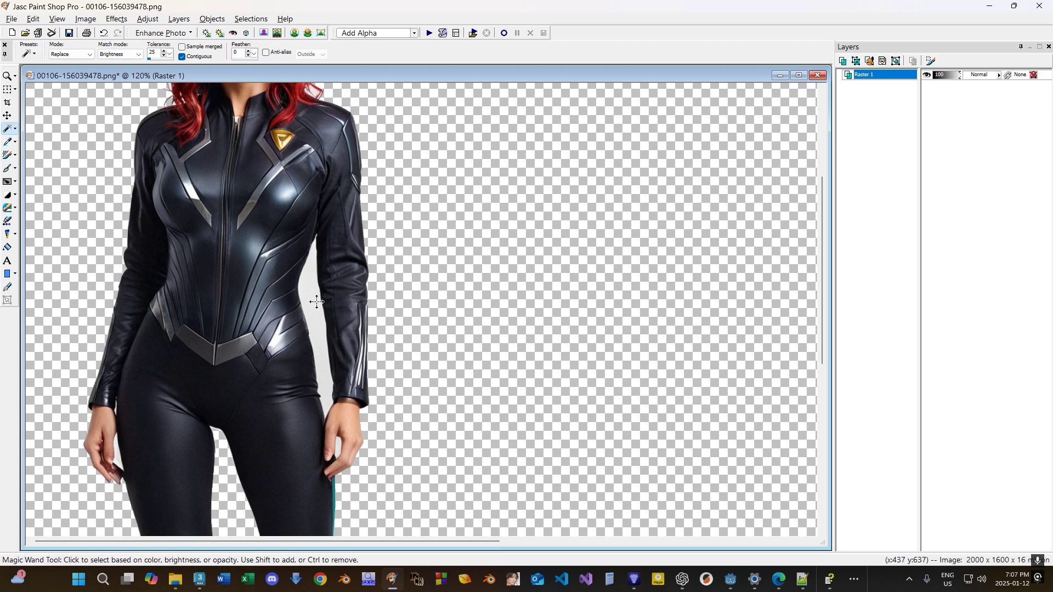
pyautogui.click(326, 341)
pyautogui.click(338, 447)
pyautogui.scroll(2, 234, 460)
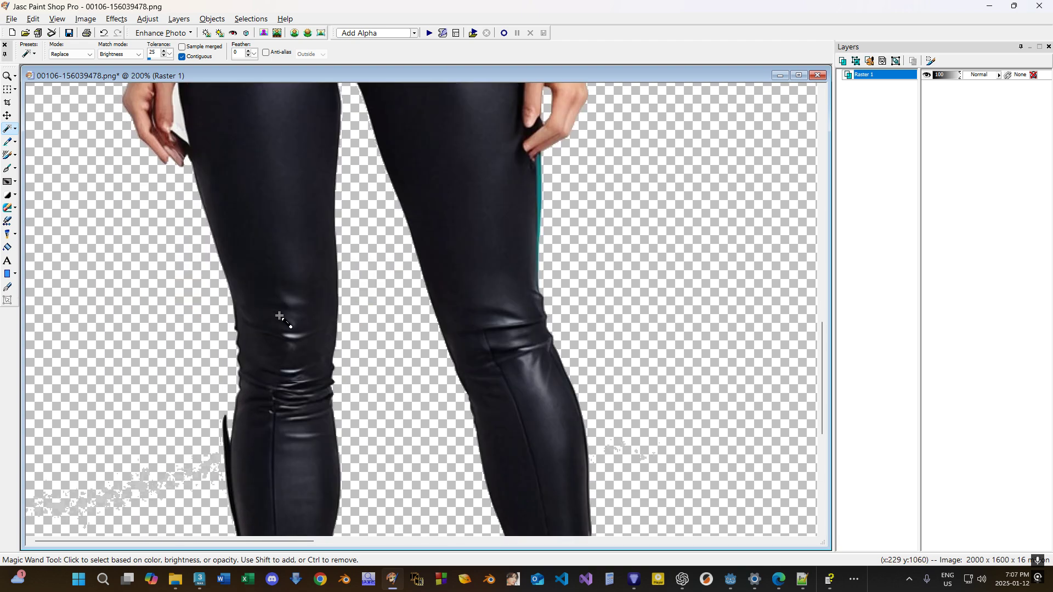
# Outline the stray grey specks beside the figure's lower leg with Freehand Selection and delete them.
pyautogui.scroll(-2, 213, 341)
pyautogui.click(15, 128)
pyautogui.click(44, 142)
pyautogui.moveTo(137, 332)
pyautogui.mouseDown()
pyautogui.moveTo(48, 452)
pyautogui.moveTo(141, 394)
pyautogui.moveTo(140, 337)
pyautogui.mouseUp()
pyautogui.press('Delete')
pyautogui.scroll(-2, 131, 493)
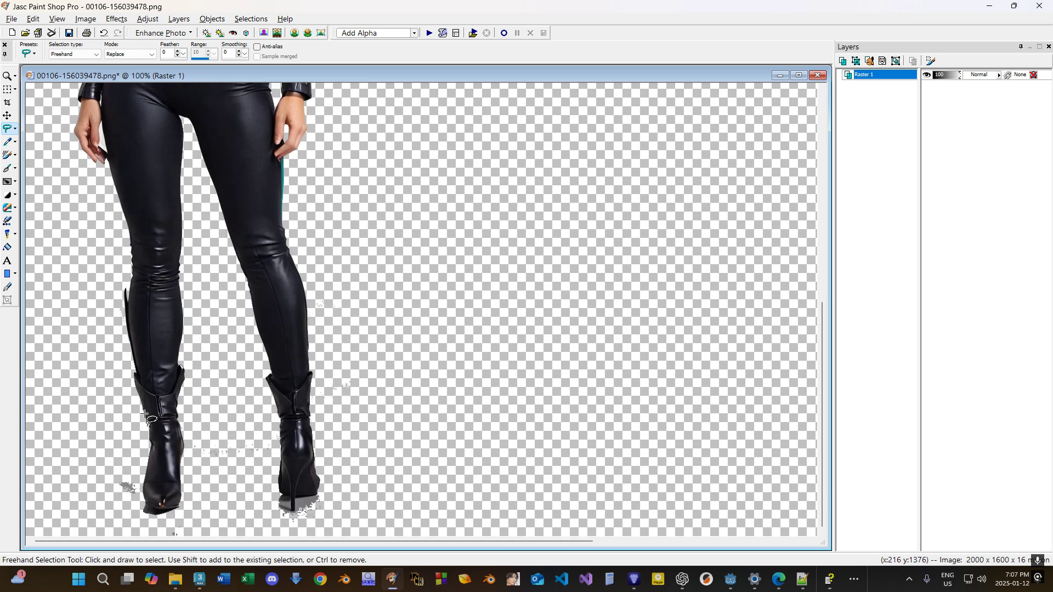
# Delete the remaining background specks beside and between the boots using freehand selections.
pyautogui.moveTo(116, 492)
pyautogui.mouseDown()
pyautogui.moveTo(72, 442)
pyautogui.moveTo(111, 478)
pyautogui.mouseUp()
pyautogui.moveTo(159, 447)
pyautogui.mouseDown()
pyautogui.moveTo(200, 492)
pyautogui.moveTo(222, 470)
pyautogui.moveTo(194, 430)
pyautogui.mouseUp()
pyautogui.press('Delete')
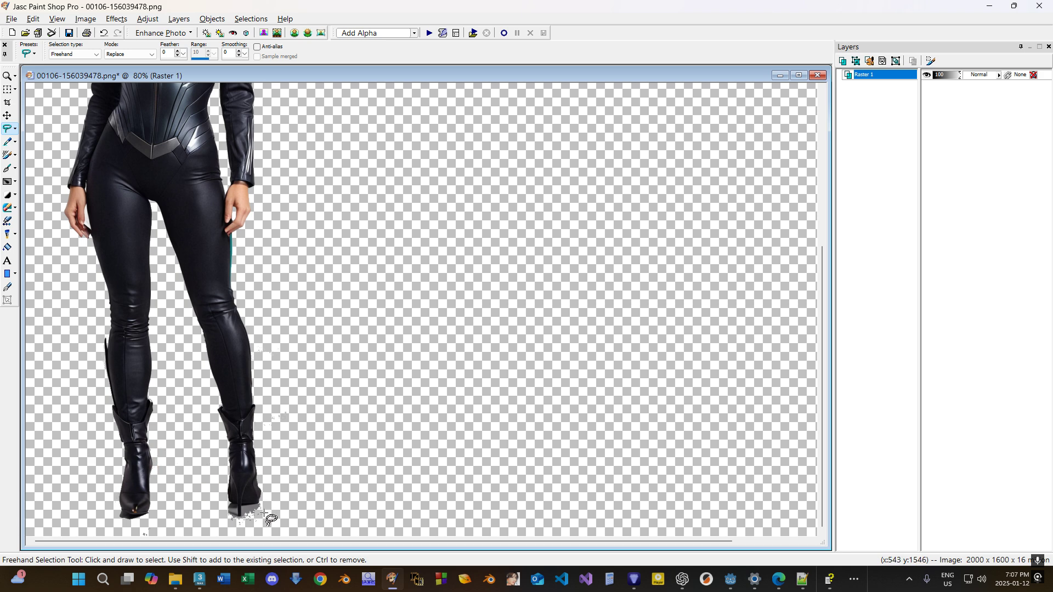
# Outline the leftover floor shadow and specks around the boots with Freehand Selection, delete them and clear the selection.
pyautogui.scroll(4, 265, 515)
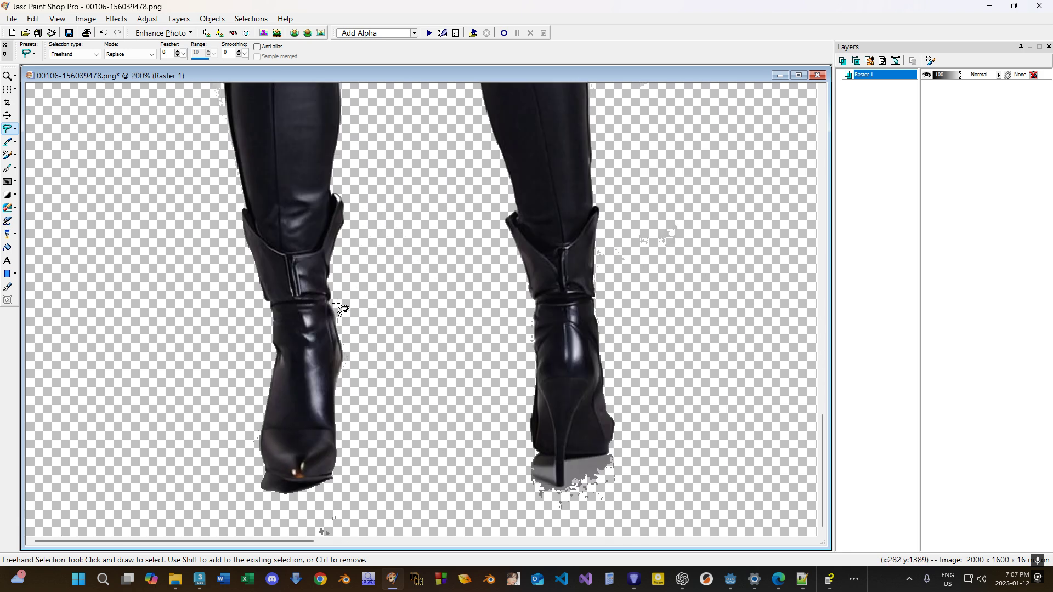
pyautogui.moveTo(394, 489); pyautogui.dragTo(262, 522)
pyautogui.moveTo(716, 521); pyautogui.dragTo(641, 497)
pyautogui.moveTo(622, 455); pyautogui.dragTo(485, 434)
pyautogui.press('Delete')
pyautogui.hotkey('ctrl', 'd')
pyautogui.scroll(-2, 467, 361)
pyautogui.scroll(1, 313, 283)
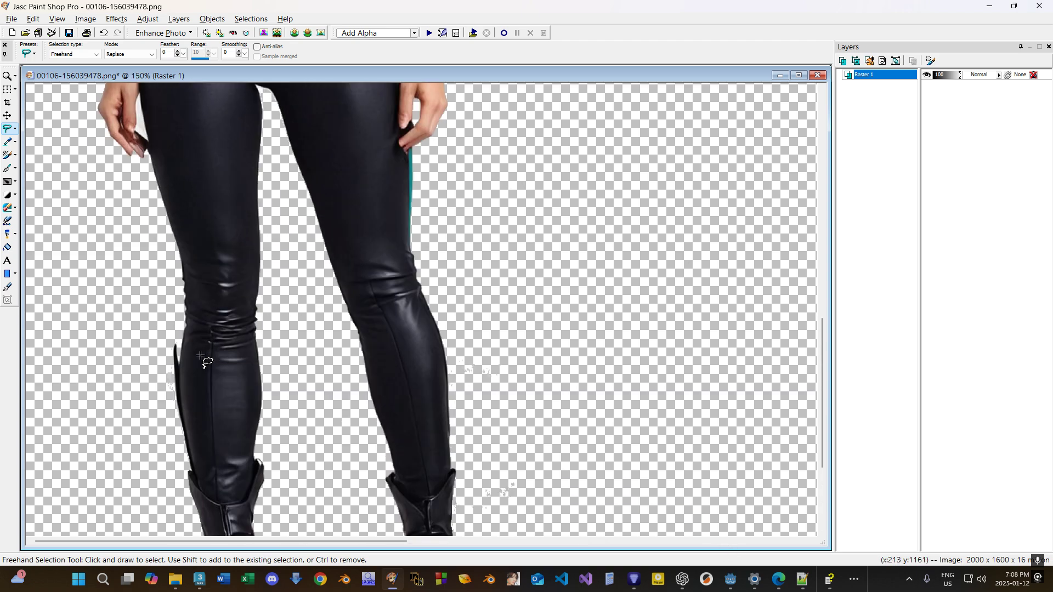
# Remove the dark sliver beside the calf, and delete the specks beside the other leg along with its boot using freehand selections.
pyautogui.scroll(2, 209, 355)
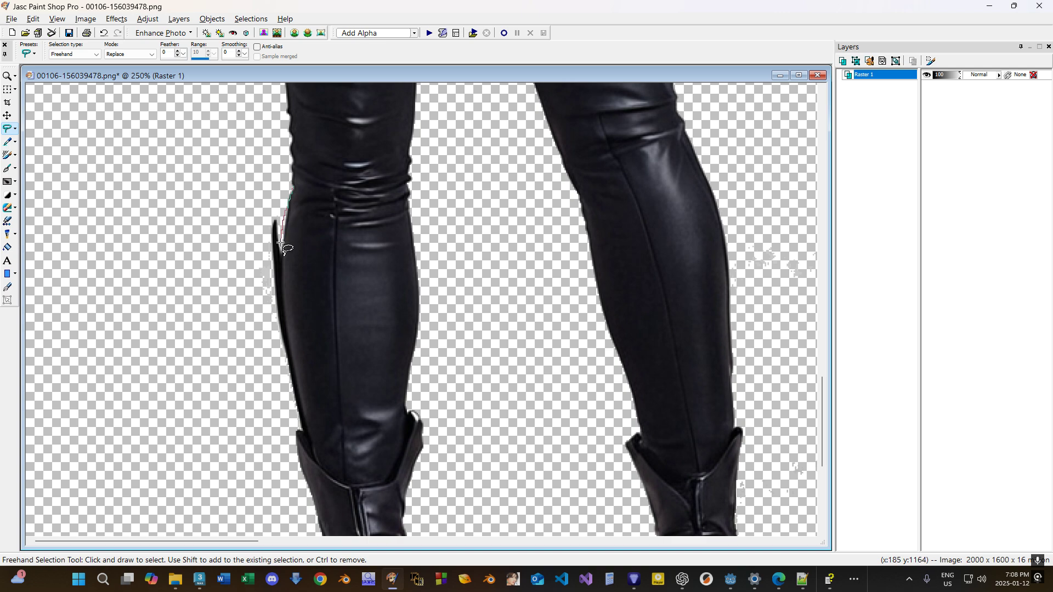
pyautogui.moveTo(287, 343)
pyautogui.mouseDown()
pyautogui.moveTo(282, 423)
pyautogui.moveTo(354, 225)
pyautogui.mouseUp()
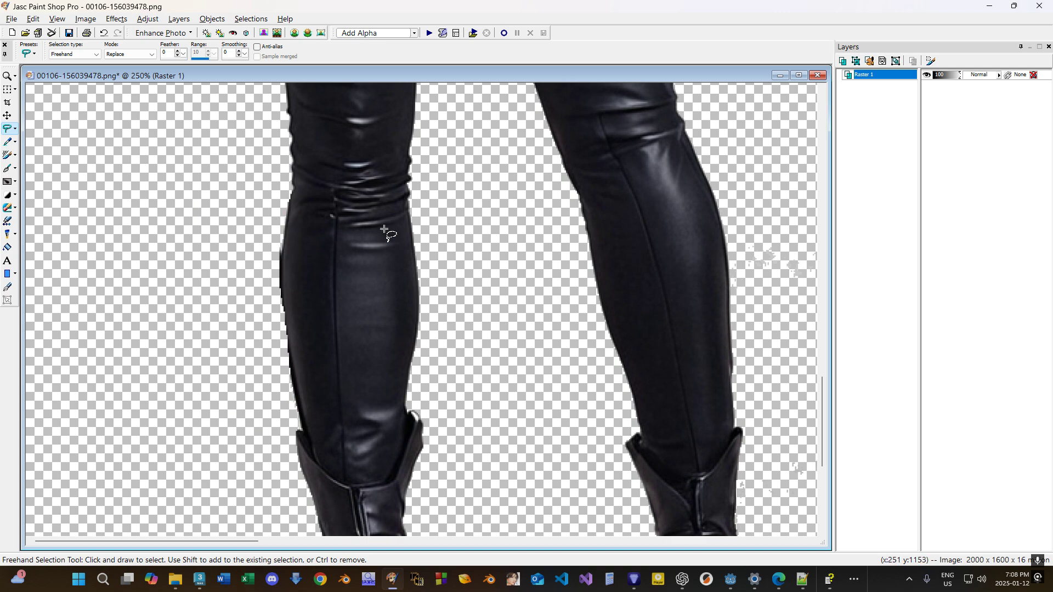
pyautogui.scroll(-2, 488, 268)
pyautogui.moveTo(463, 401)
pyautogui.mouseDown()
pyautogui.moveTo(431, 436)
pyautogui.moveTo(386, 399)
pyautogui.moveTo(437, 536)
pyautogui.moveTo(575, 315)
pyautogui.mouseUp()
pyautogui.press('Delete')
pyautogui.scroll(-2, 575, 315)
pyautogui.moveTo(319, 433)
pyautogui.mouseDown()
pyautogui.moveTo(289, 433)
pyautogui.moveTo(323, 435)
pyautogui.mouseUp()
pyautogui.press('Delete')
pyautogui.scroll(-4, 324, 282)
pyautogui.scroll(5, 323, 282)
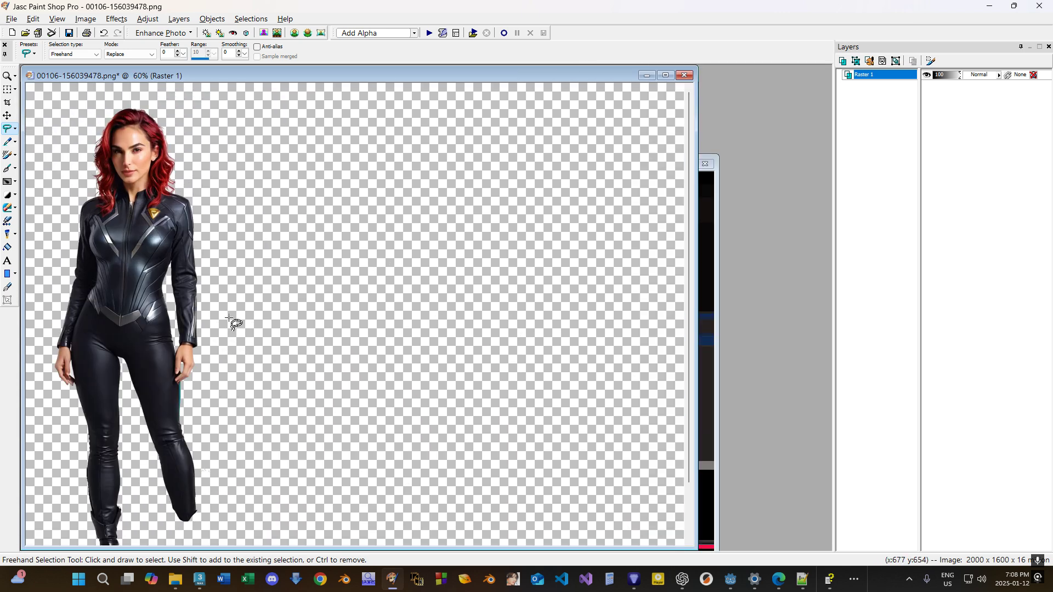
# Try to cut the head and hair out of the original layer with a freehand outline along the collar.
pyautogui.scroll(4, 311, 255)
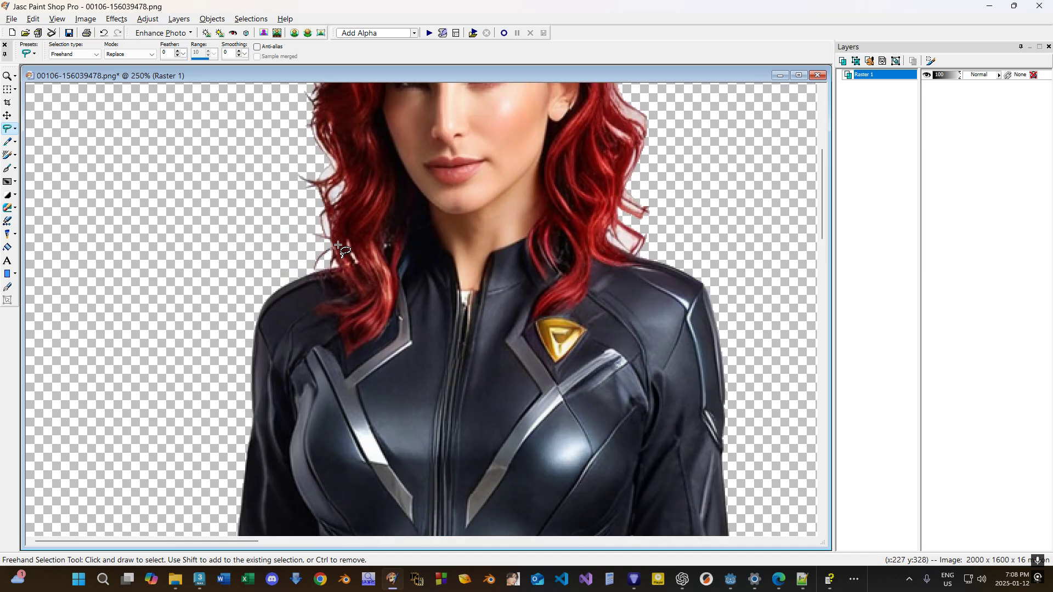
pyautogui.scroll(1, 308, 288)
pyautogui.scroll(-2, 398, 297)
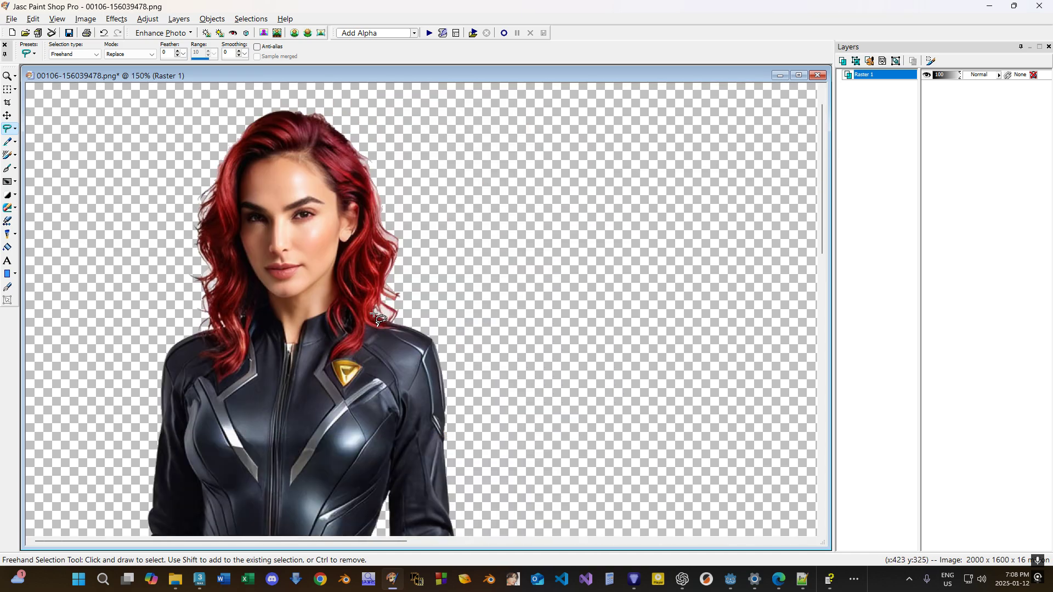
pyautogui.scroll(2, 373, 313)
pyautogui.scroll(-1, 383, 270)
pyautogui.scroll(1, 449, 187)
pyautogui.scroll(-1, 432, 235)
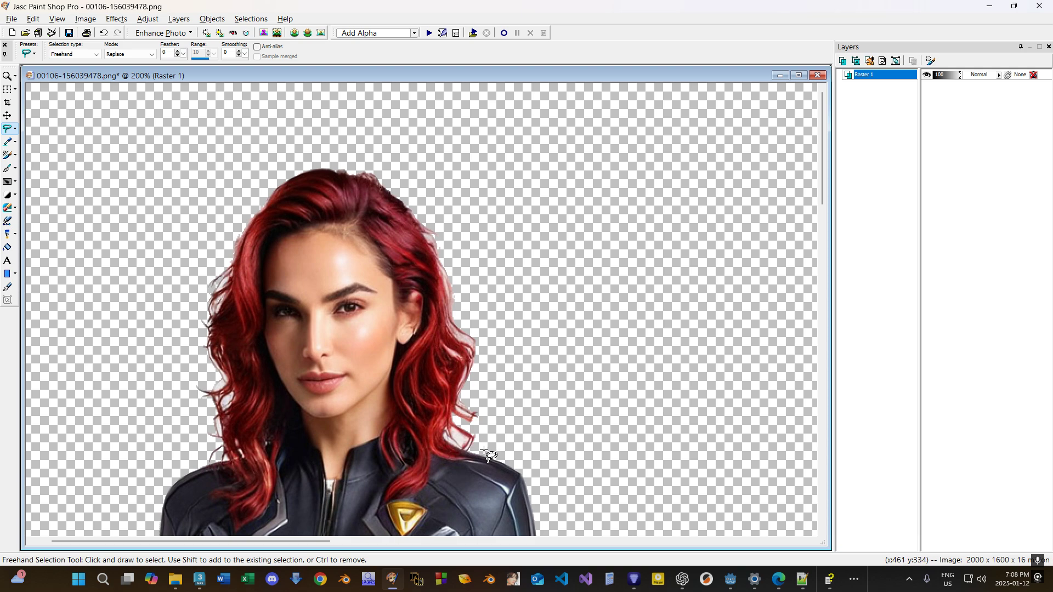
pyautogui.moveTo(437, 461); pyautogui.dragTo(389, 487)
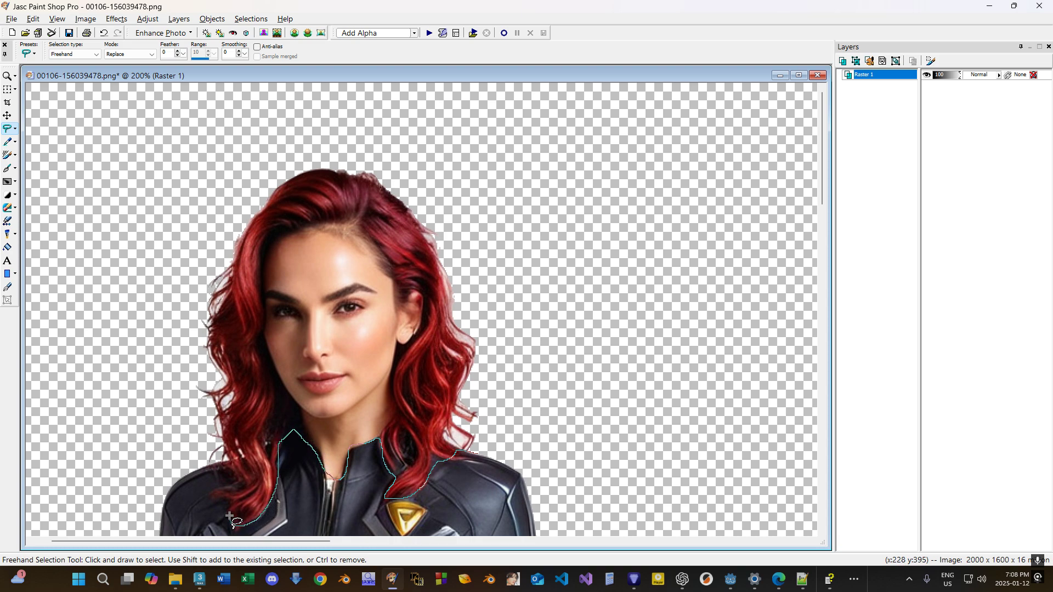
pyautogui.moveTo(226, 467)
pyautogui.mouseDown()
pyautogui.moveTo(157, 322)
pyautogui.moveTo(454, 155)
pyautogui.moveTo(501, 405)
pyautogui.mouseUp()
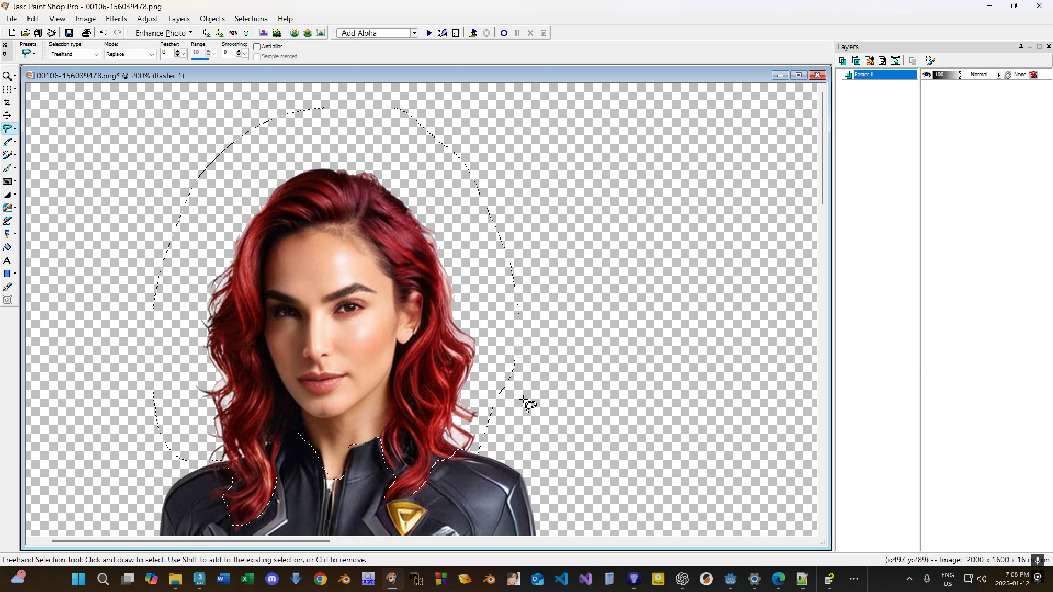
pyautogui.press('Delete')
pyautogui.hotkey('ctrl', 'z')
pyautogui.hotkey('ctrl', 'd')
pyautogui.scroll(-5, 341, 278)
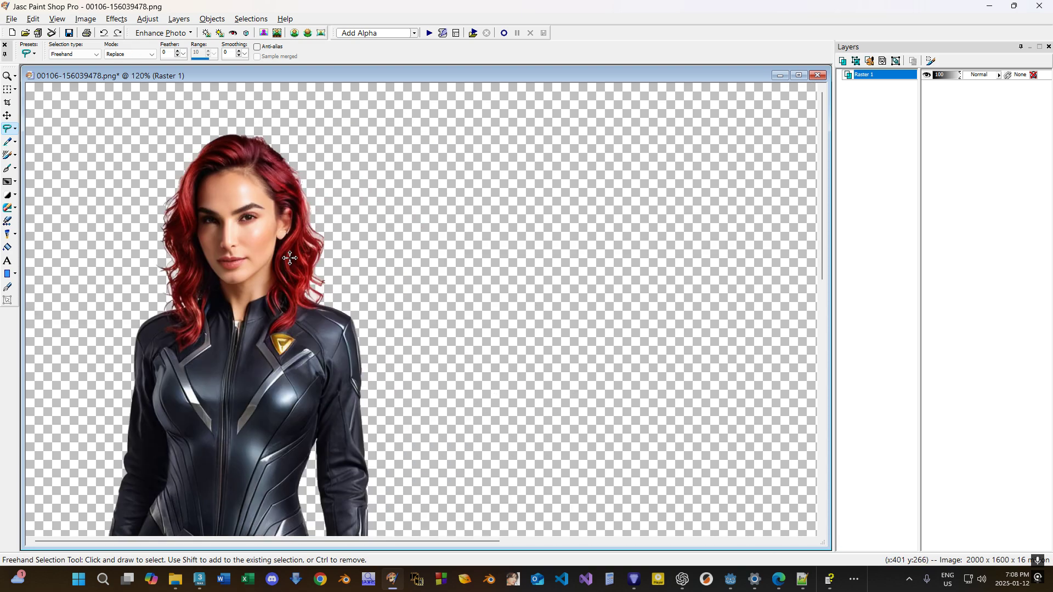
# Duplicate the Raster 1 layer and hide the original.
pyautogui.scroll(-2, 395, 280)
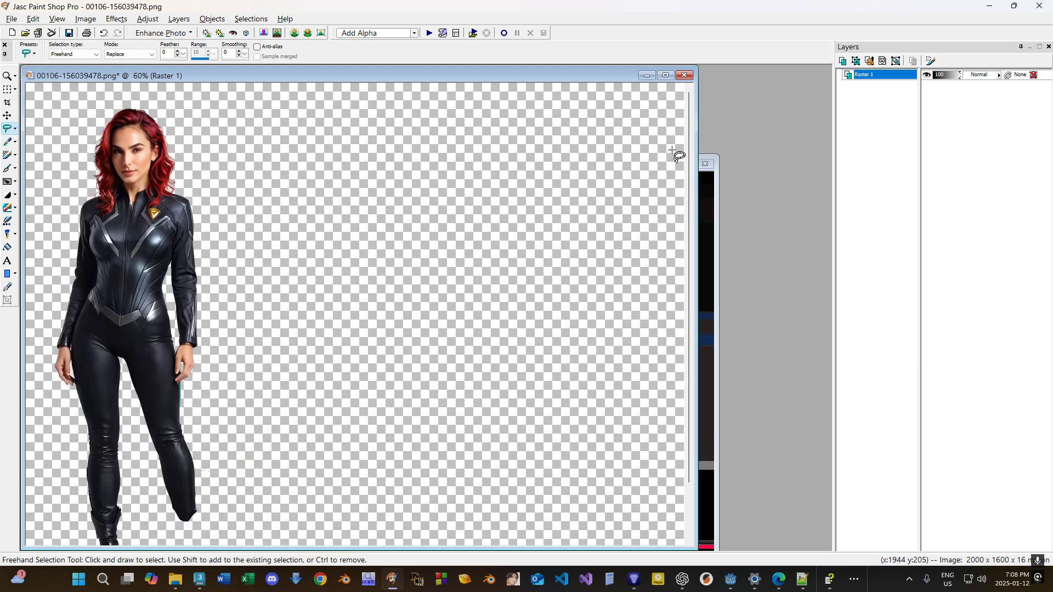
pyautogui.rightClick(865, 77)
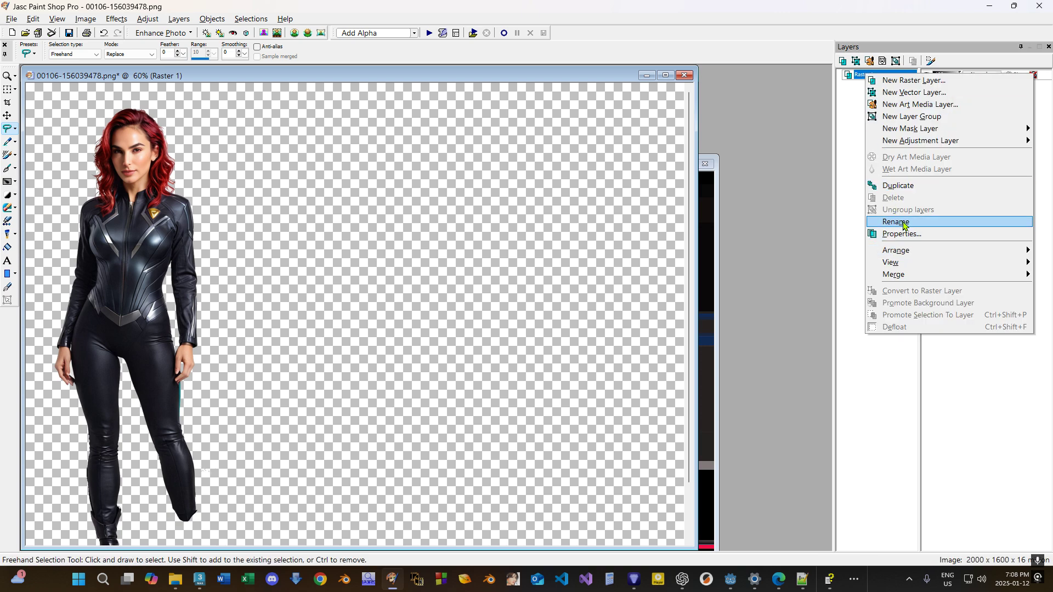
pyautogui.click(897, 185)
pyautogui.click(927, 85)
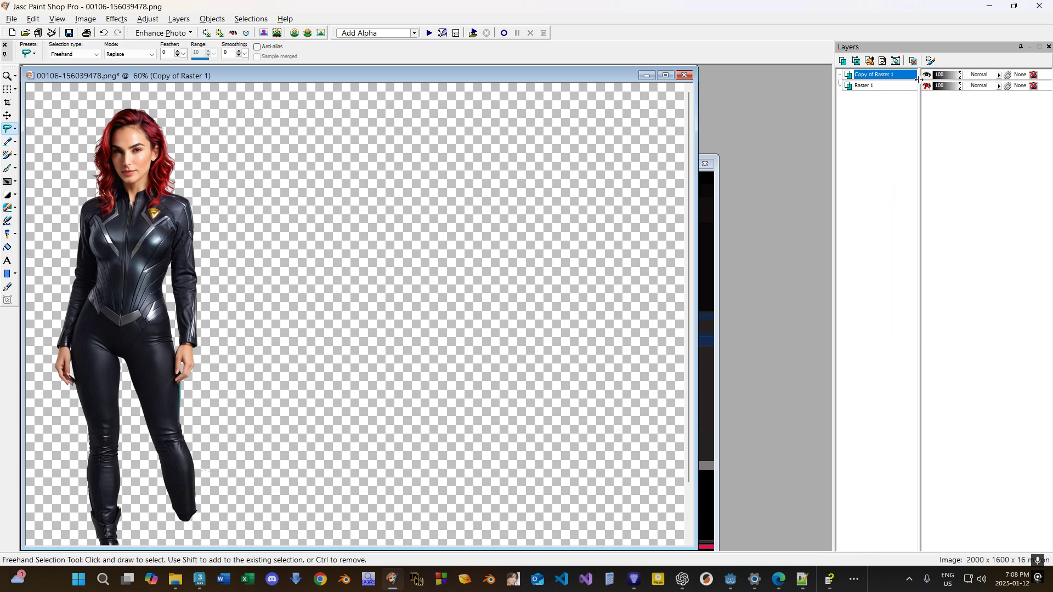
# Cut the head and hair from the duplicate layer with Freehand Selection, and paste them as a new hidden layer.
pyautogui.scroll(7, 174, 183)
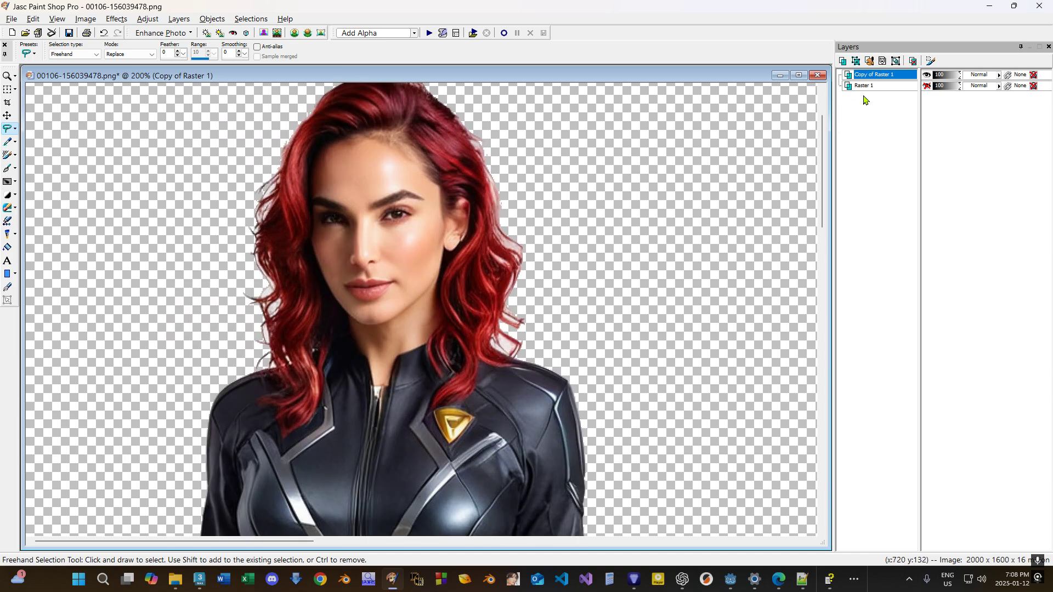
pyautogui.moveTo(488, 361)
pyautogui.mouseDown()
pyautogui.moveTo(435, 409)
pyautogui.moveTo(429, 358)
pyautogui.mouseUp()
pyautogui.moveTo(387, 390)
pyautogui.mouseDown()
pyautogui.moveTo(364, 348)
pyautogui.moveTo(280, 434)
pyautogui.moveTo(206, 285)
pyautogui.moveTo(609, 119)
pyautogui.moveTo(648, 256)
pyautogui.mouseUp()
pyautogui.hotkey('ctrl', 'x')
pyautogui.hotkey('ctrl', 'd')
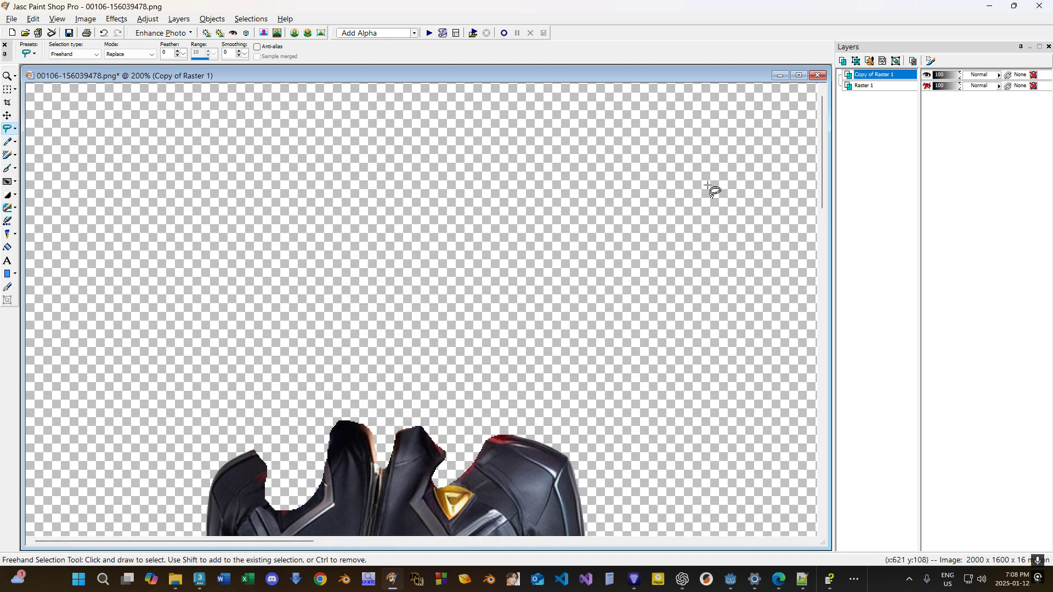
pyautogui.hotkey('ctrl', 'l')
pyautogui.click(925, 76)
pyautogui.click(910, 87)
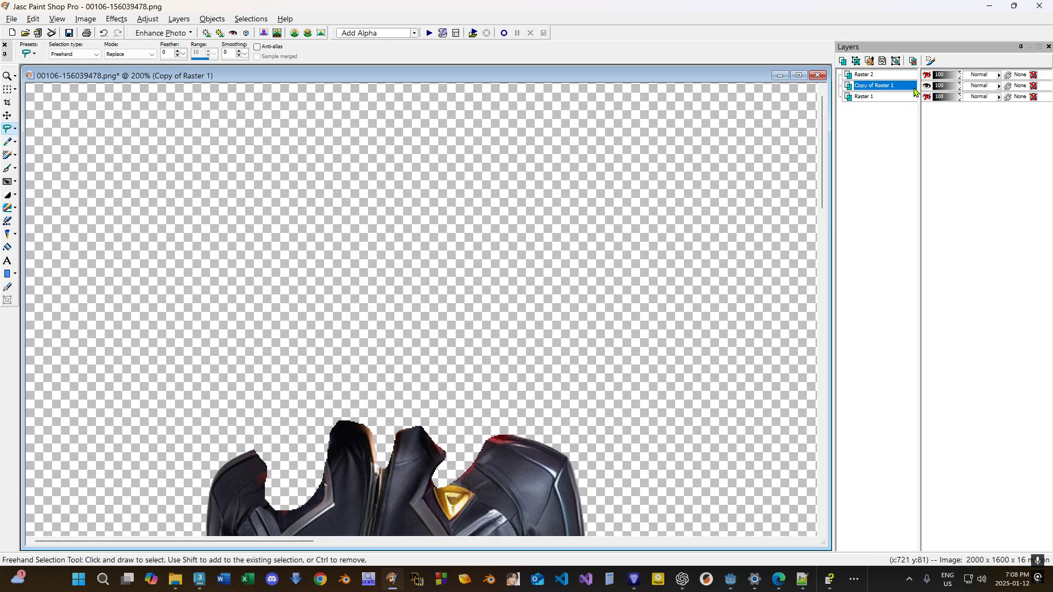
# Outline the whole badge-side arm and hand with added freehand selections and cut them from the duplicate layer.
pyautogui.scroll(-2, 435, 390)
pyautogui.scroll(1, 236, 292)
pyautogui.moveTo(411, 178); pyautogui.dragTo(378, 249)
pyautogui.moveTo(369, 308)
pyautogui.mouseDown()
pyautogui.moveTo(353, 403)
pyautogui.moveTo(517, 219)
pyautogui.moveTo(423, 184)
pyautogui.mouseUp()
pyautogui.scroll(-3, 435, 329)
pyautogui.moveTo(439, 276)
pyautogui.keyDown('shift'); pyautogui.mouseDown()
pyautogui.moveTo(349, 326)
pyautogui.moveTo(363, 393)
pyautogui.mouseUp(); pyautogui.keyUp('shift')
pyautogui.moveTo(362, 454)
pyautogui.keyDown('shift'); pyautogui.mouseDown()
pyautogui.moveTo(369, 500)
pyautogui.moveTo(432, 395)
pyautogui.moveTo(438, 285)
pyautogui.mouseUp(); pyautogui.keyUp('shift')
pyautogui.press('Delete')
pyautogui.hotkey('ctrl', 'd')
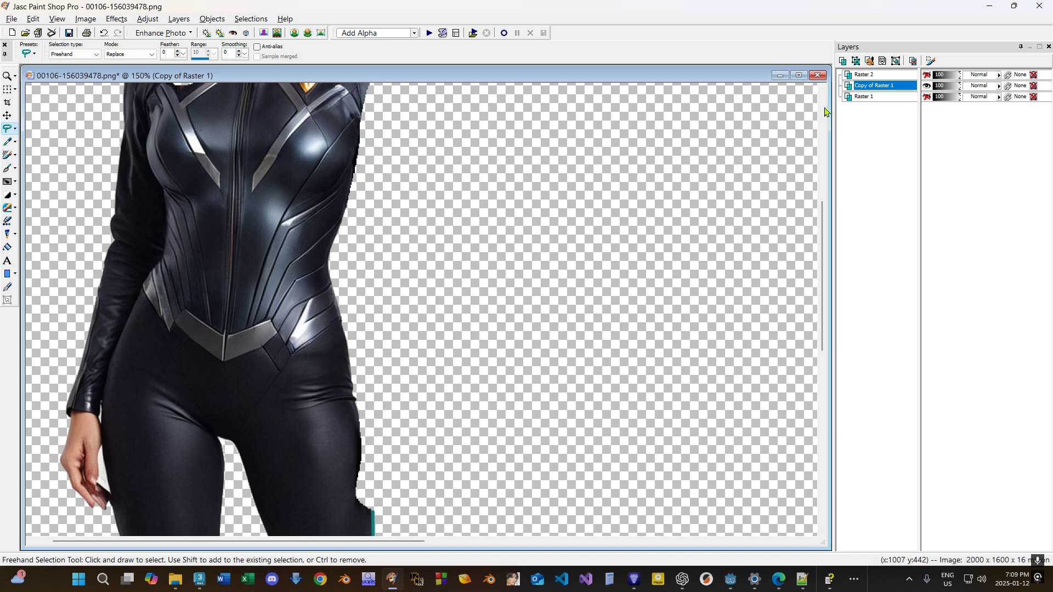
# Paste the arm as a new hidden layer and move the Copy of Raster 1 layer beneath Raster 1.
pyautogui.click(871, 97)
pyautogui.hotkey('ctrl', 'l')
pyautogui.click(926, 97)
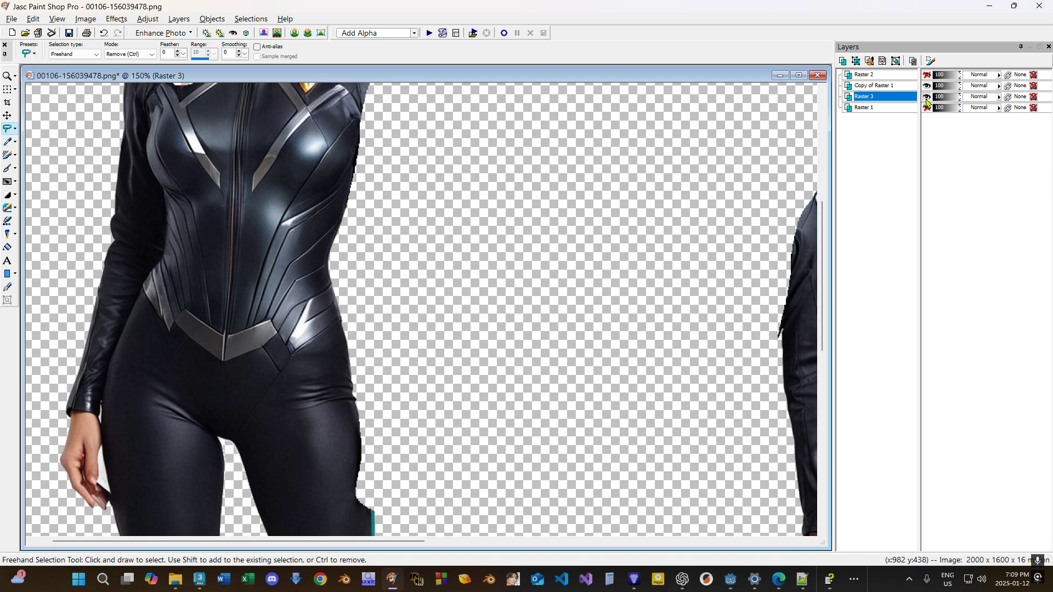
pyautogui.moveTo(914, 89); pyautogui.dragTo(904, 111)
# Outline the badge-side leg from hip and crotch downward with added freehand selections and cut it from the body.
pyautogui.scroll(1, 160, 374)
pyautogui.scroll(-1, 261, 368)
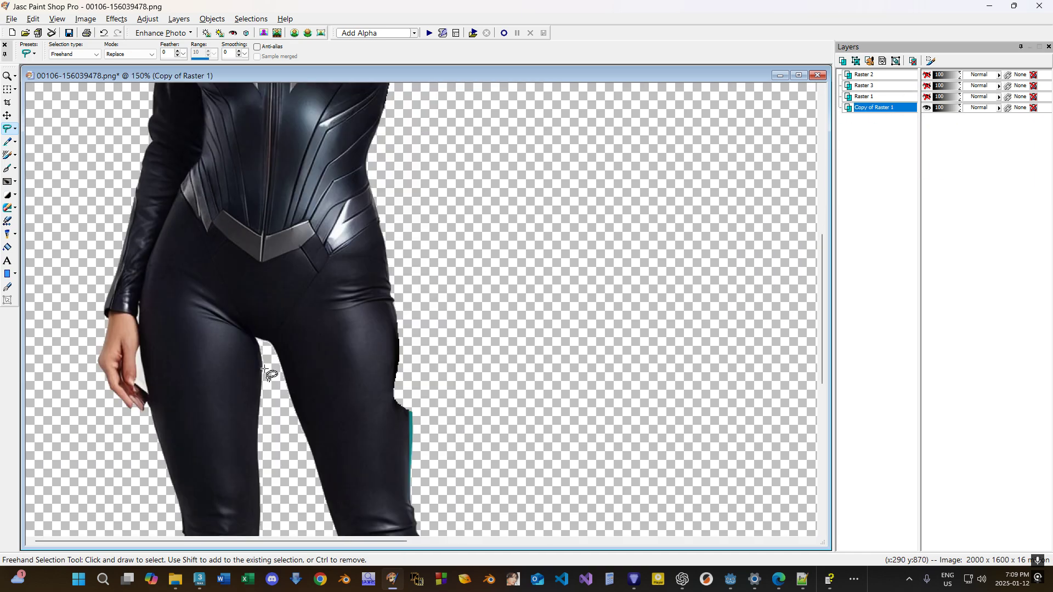
pyautogui.moveTo(406, 313)
pyautogui.mouseDown()
pyautogui.moveTo(313, 284)
pyautogui.moveTo(283, 357)
pyautogui.moveTo(329, 270)
pyautogui.moveTo(278, 415)
pyautogui.mouseUp()
pyautogui.scroll(-1, 302, 394)
pyautogui.moveTo(321, 208)
pyautogui.keyDown('shift'); pyautogui.mouseDown()
pyautogui.moveTo(299, 499)
pyautogui.moveTo(221, 355)
pyautogui.mouseUp(); pyautogui.keyUp('shift')
pyautogui.moveTo(315, 178)
pyautogui.keyDown('shift'); pyautogui.mouseDown()
pyautogui.moveTo(253, 372)
pyautogui.moveTo(195, 275)
pyautogui.moveTo(196, 203)
pyautogui.mouseUp(); pyautogui.keyUp('shift')
pyautogui.press('Delete')
pyautogui.hotkey('ctrl', 'd')
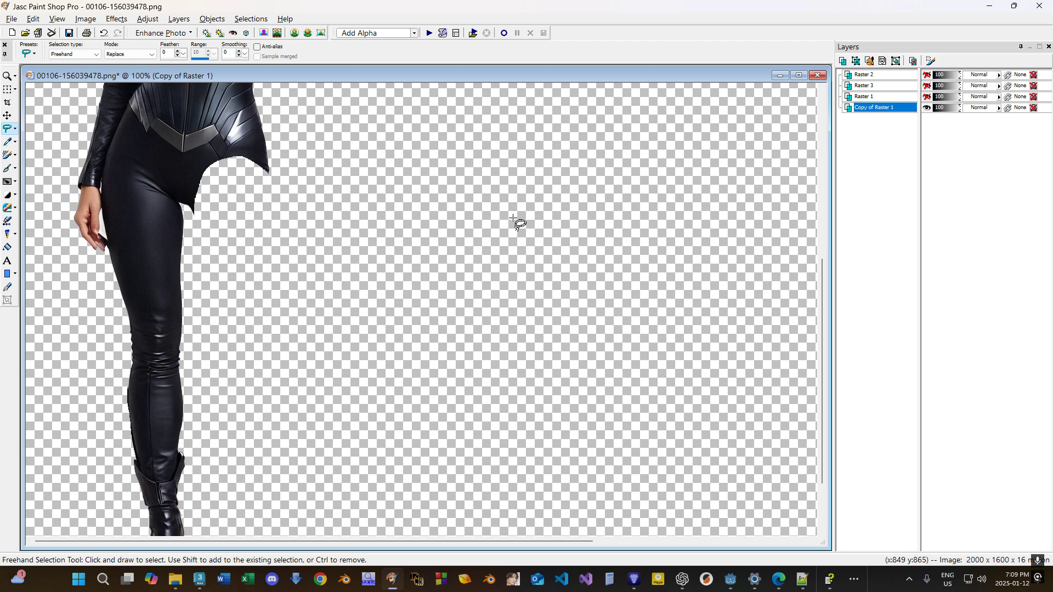
# Paste the cut leg as a new layer, hide it and reselect the Copy of Raster 1 layer.
pyautogui.click(890, 111)
pyautogui.hotkey('ctrl', 'l')
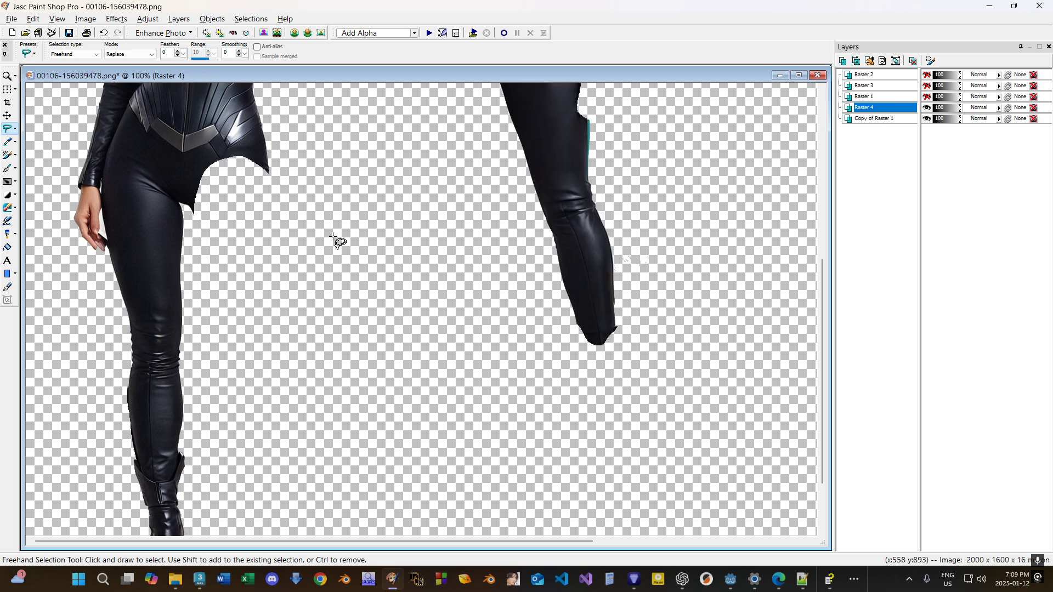
pyautogui.click(926, 108)
pyautogui.click(877, 119)
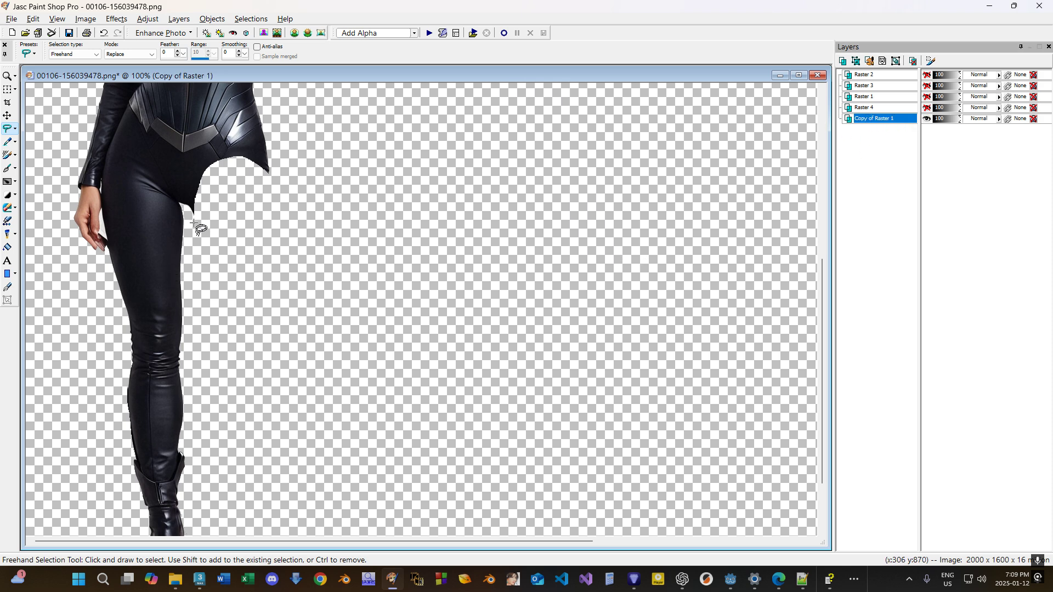
# Outline the remaining leg with Freehand Selection, subtract the hand and sleeve from the selection, and cut the leg out.
pyautogui.moveTo(183, 205)
pyautogui.mouseDown()
pyautogui.moveTo(112, 156)
pyautogui.moveTo(86, 298)
pyautogui.moveTo(165, 540)
pyautogui.moveTo(267, 198)
pyautogui.mouseUp()
pyautogui.scroll(4, 141, 230)
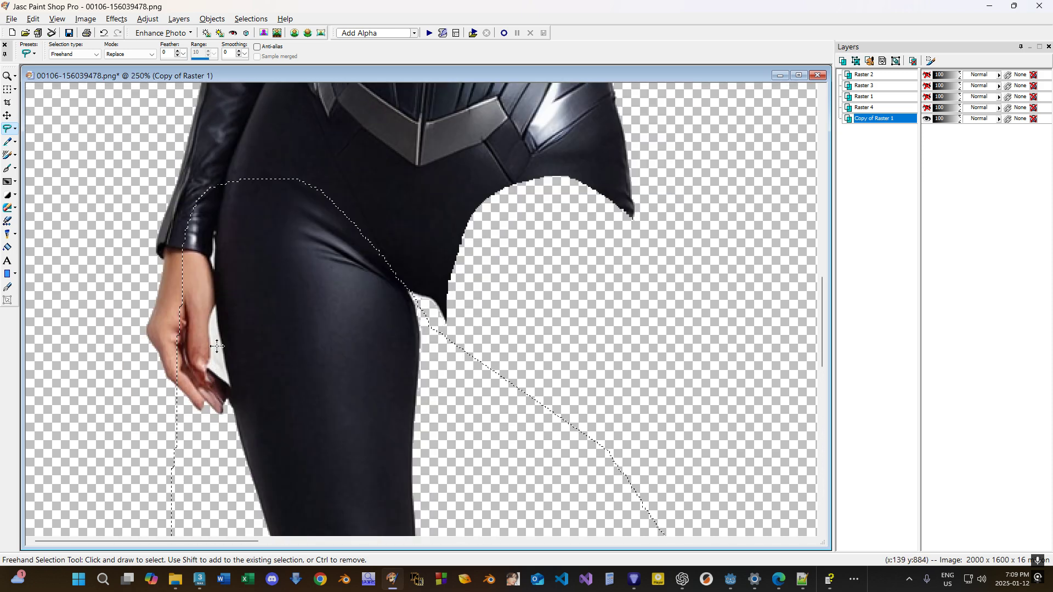
pyautogui.moveTo(230, 160)
pyautogui.keyDown('ctrl'); pyautogui.mouseDown()
pyautogui.moveTo(217, 241)
pyautogui.moveTo(224, 315)
pyautogui.mouseUp(); pyautogui.keyUp('ctrl')
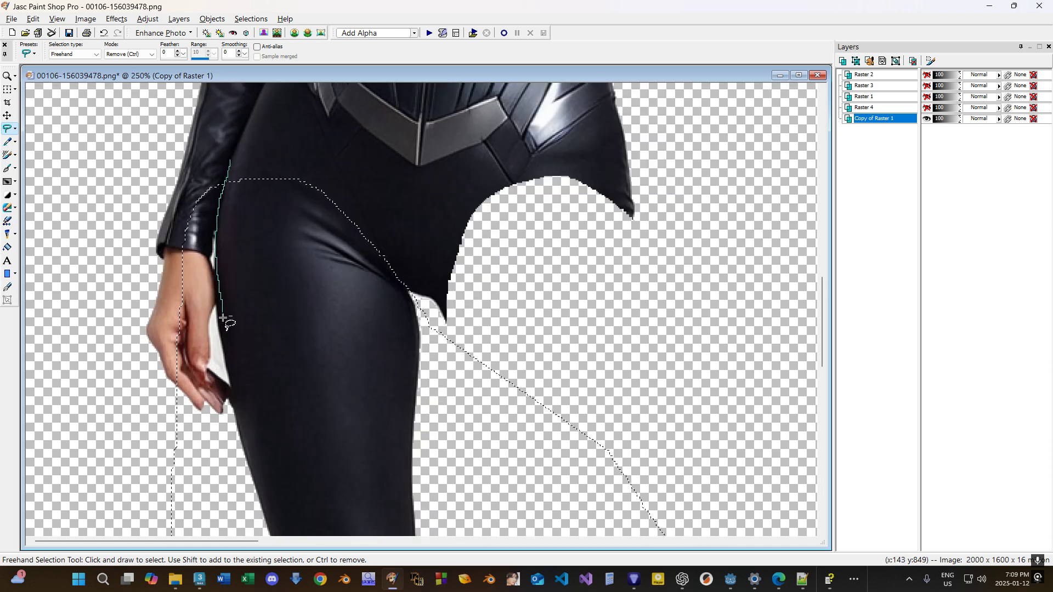
pyautogui.moveTo(226, 397)
pyautogui.keyDown('ctrl'); pyautogui.mouseDown()
pyautogui.moveTo(94, 100)
pyautogui.moveTo(222, 164)
pyautogui.mouseUp(); pyautogui.keyUp('ctrl')
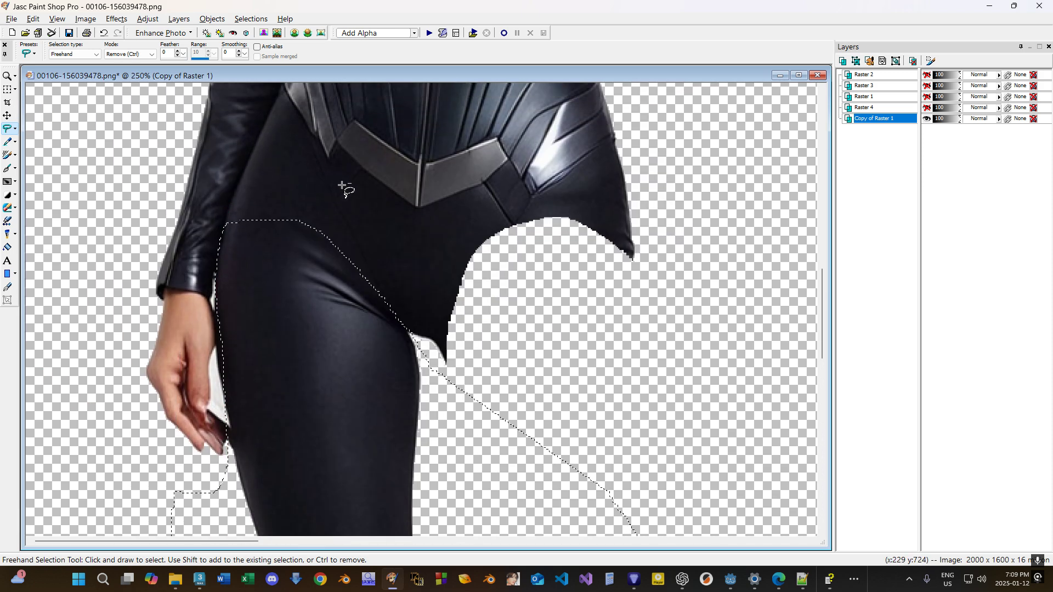
pyautogui.press('Delete')
pyautogui.hotkey('ctrl', 'd')
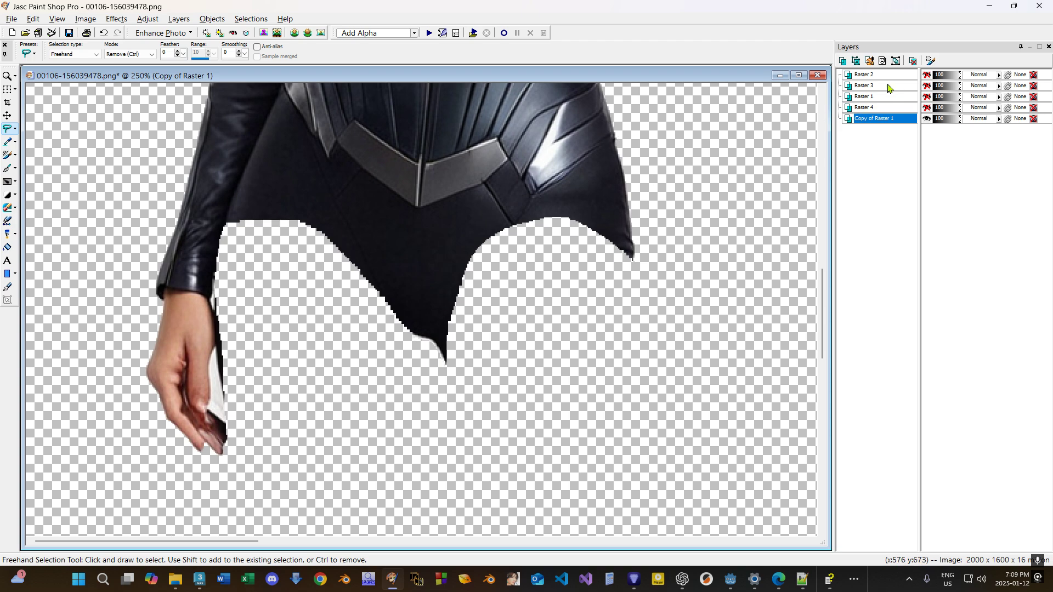
# Paste the second leg as a new hidden layer and return to the Copy of Raster 1 layer.
pyautogui.hotkey('ctrl', 'l')
pyautogui.click(926, 119)
pyautogui.click(877, 130)
# Outline the remaining arm from shoulder to hand with added freehand selections and cut it from the torso.
pyautogui.scroll(-2, 299, 219)
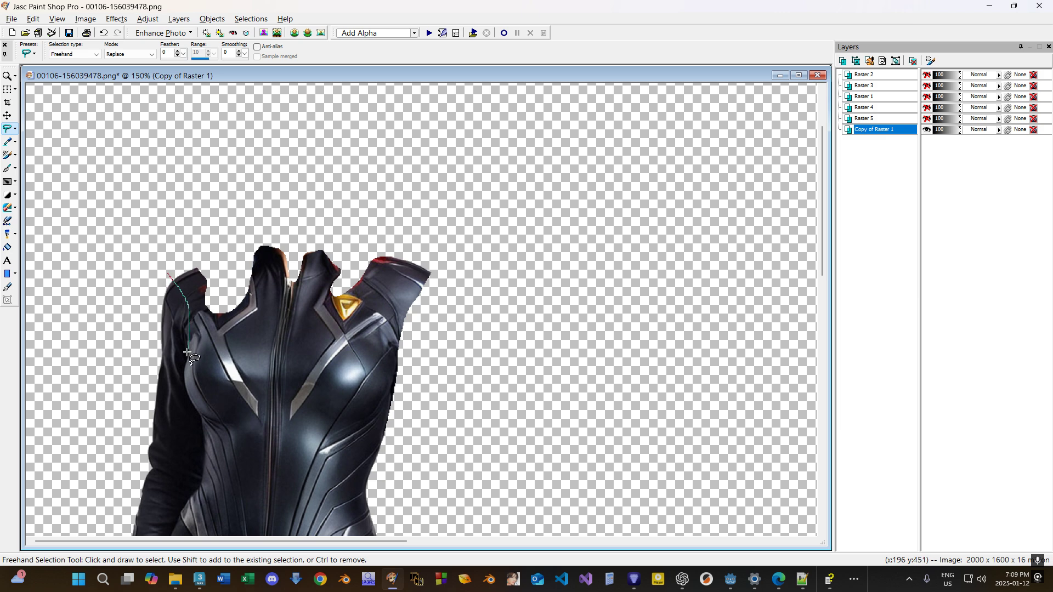
pyautogui.moveTo(203, 447)
pyautogui.mouseDown()
pyautogui.moveTo(110, 462)
pyautogui.moveTo(110, 242)
pyautogui.mouseUp()
pyautogui.scroll(-3, 170, 359)
pyautogui.press('shift')
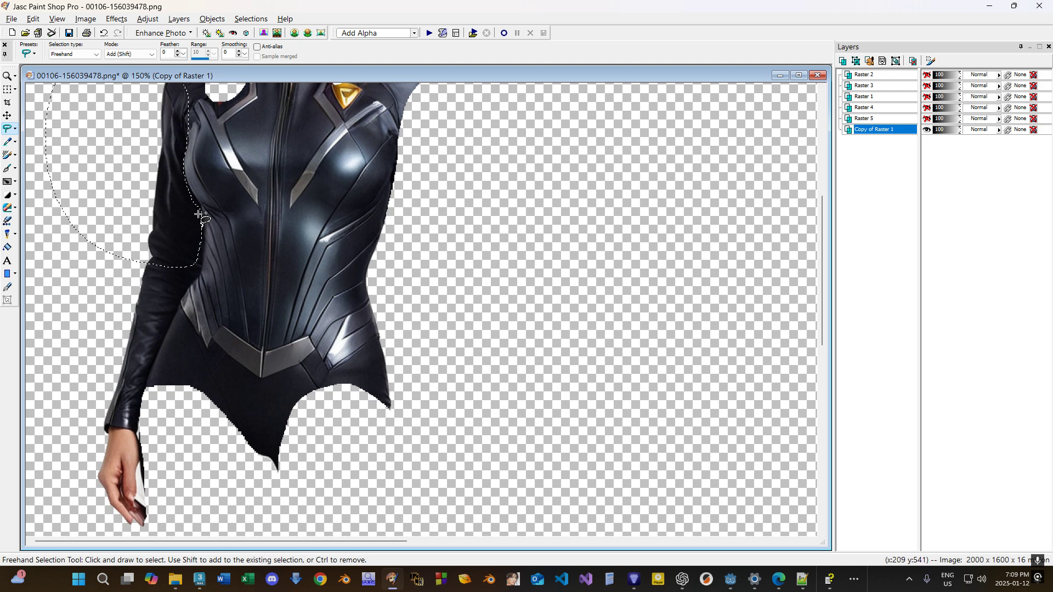
pyautogui.moveTo(203, 262)
pyautogui.mouseDown()
pyautogui.moveTo(147, 386)
pyautogui.moveTo(172, 489)
pyautogui.moveTo(55, 232)
pyautogui.moveTo(118, 184)
pyautogui.mouseUp()
pyautogui.press('Delete')
pyautogui.hotkey('ctrl', 'd')
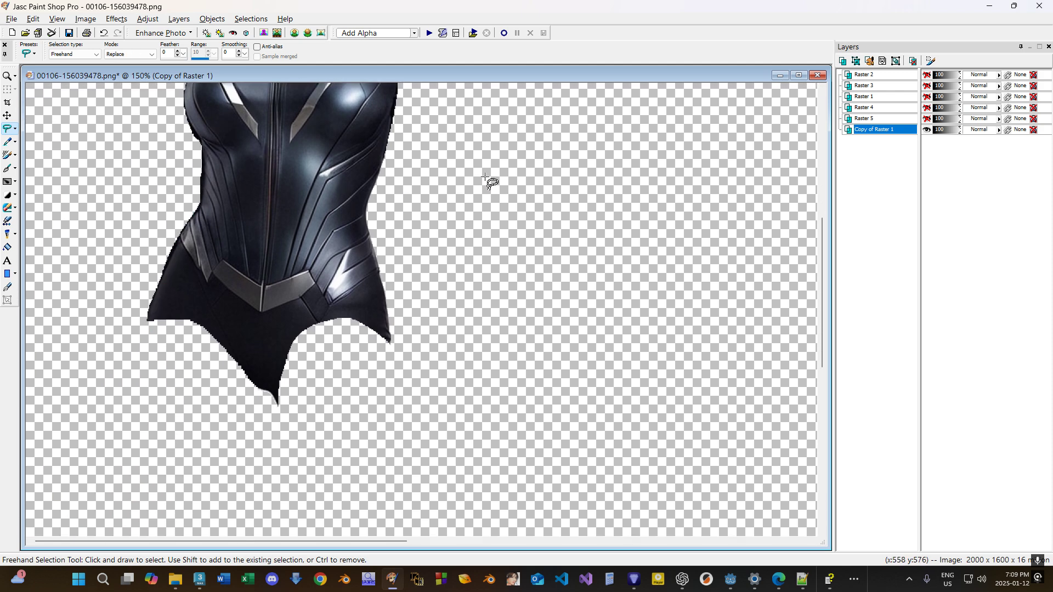
# Paste the second arm as a new layer and make all the hidden layers visible.
pyautogui.scroll(-2, 484, 183)
pyautogui.hotkey('ctrl', 'l')
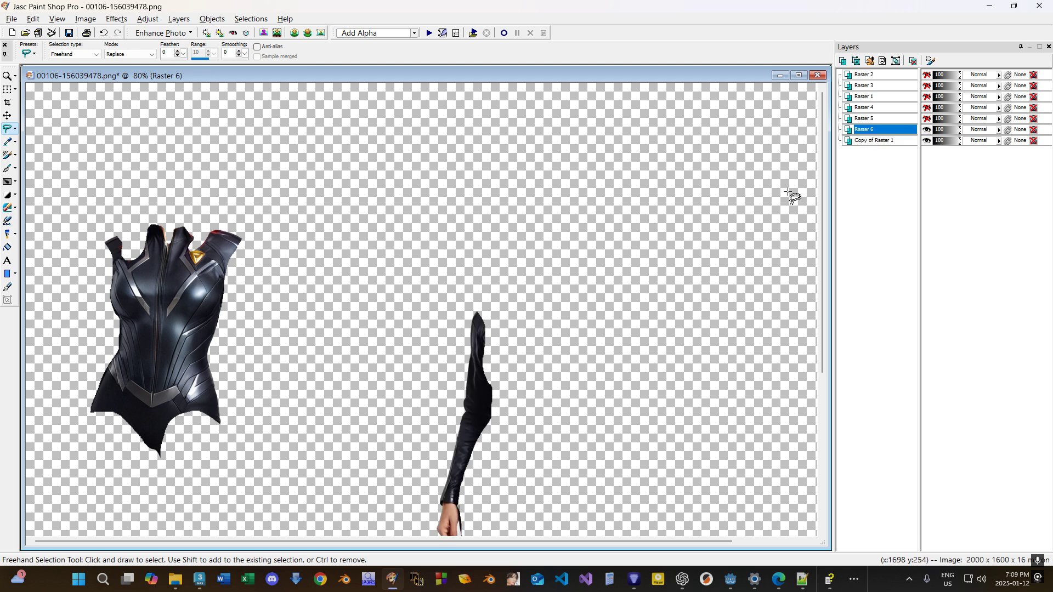
pyautogui.click(926, 118)
pyautogui.click(926, 108)
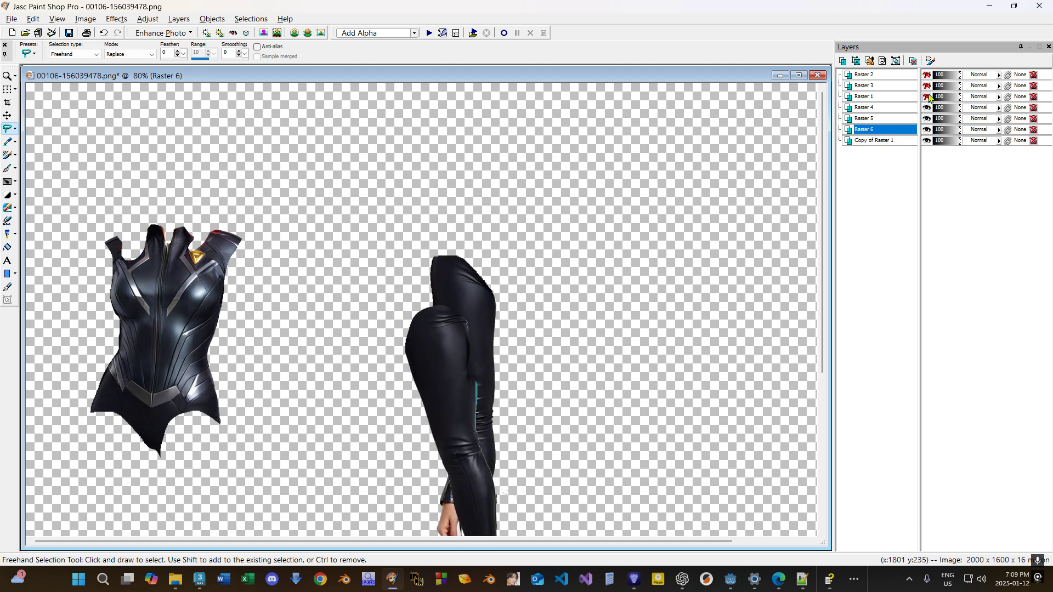
pyautogui.click(926, 97)
pyautogui.click(926, 85)
pyautogui.click(926, 74)
# Move the cut-out head and one arm back onto the figure, and shift one leg clear of the overlapping parts.
pyautogui.click(7, 116)
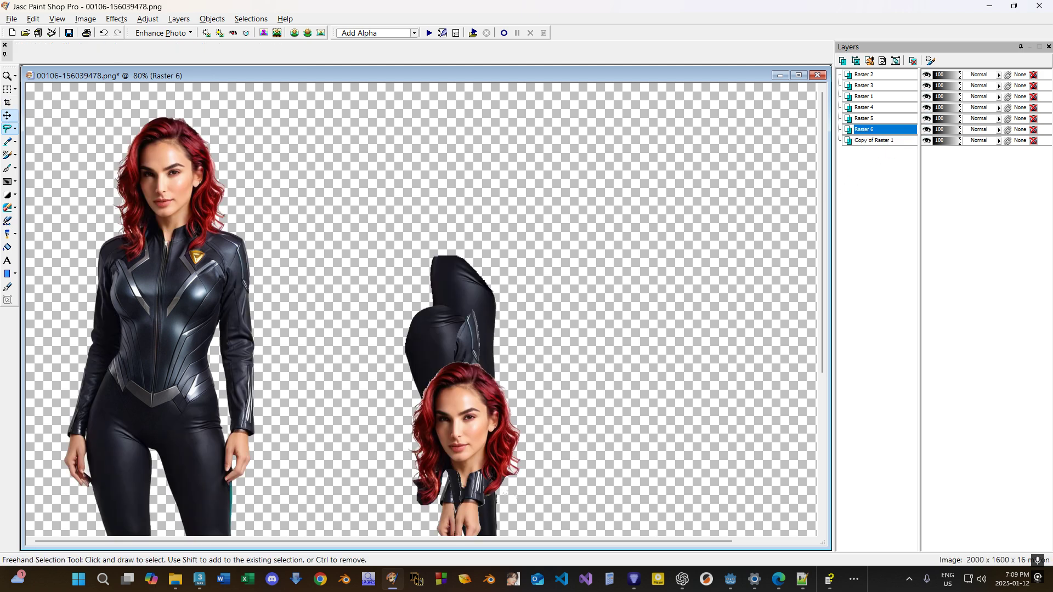
pyautogui.moveTo(470, 396); pyautogui.dragTo(170, 149)
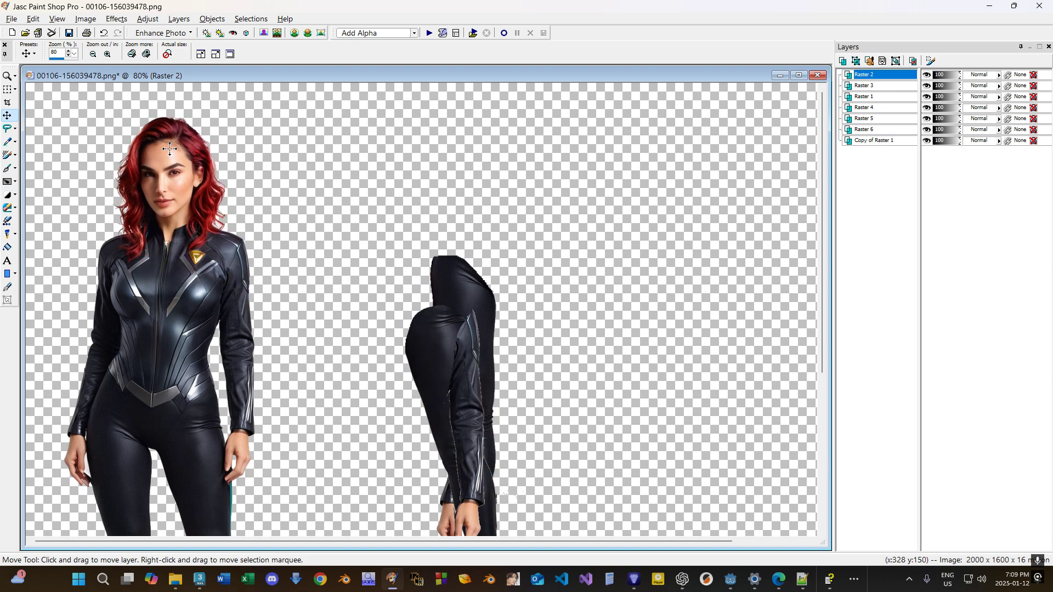
pyautogui.moveTo(253, 284); pyautogui.dragTo(241, 265)
pyautogui.moveTo(413, 334); pyautogui.dragTo(327, 369)
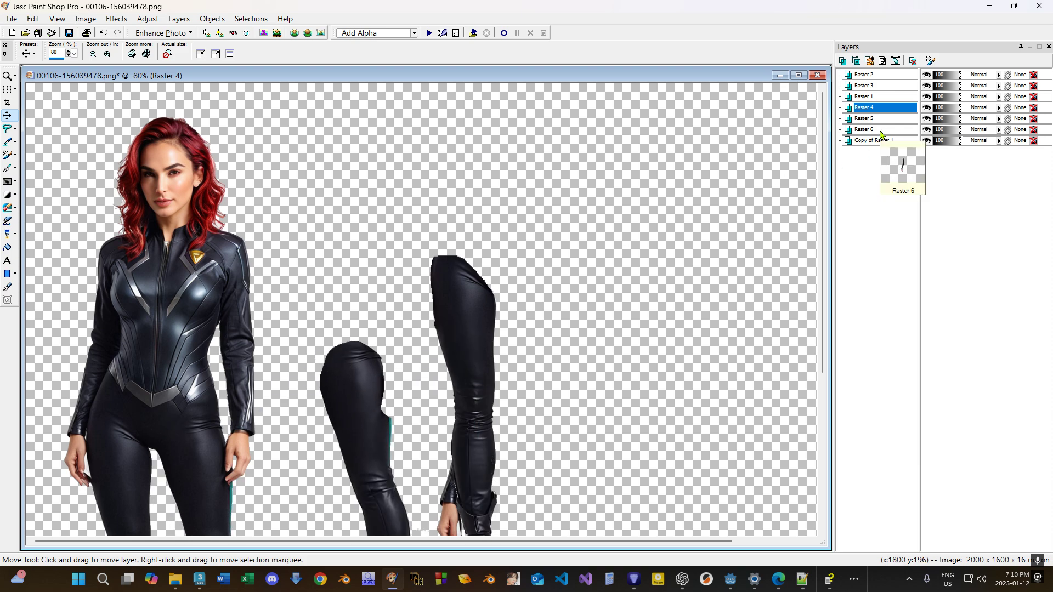
# Reorder the Raster 1 layer to the bottom of the layer stack, below Copy of Raster 1.
pyautogui.click(196, 352)
pyautogui.moveTo(871, 94)
pyautogui.mouseDown()
pyautogui.moveTo(876, 148)
pyautogui.moveTo(905, 133)
pyautogui.mouseUp()
pyautogui.scroll(-1, 390, 344)
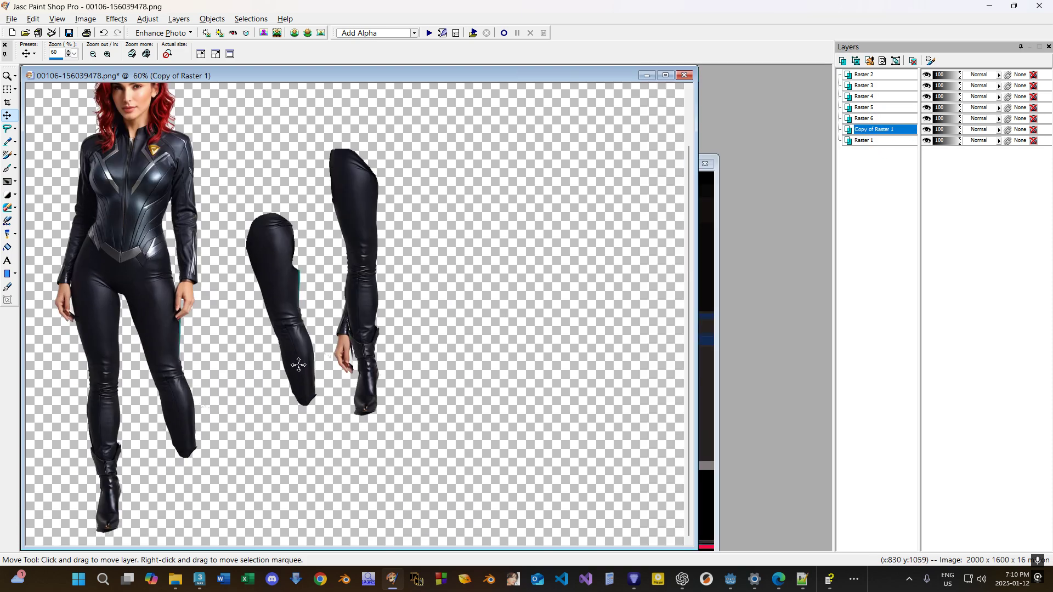
# Move both separated legs and the remaining arm into place on the figure.
pyautogui.moveTo(298, 242); pyautogui.dragTo(167, 299)
pyautogui.moveTo(355, 252); pyautogui.dragTo(91, 209)
pyautogui.scroll(1, 160, 227)
pyautogui.scroll(-3, 159, 227)
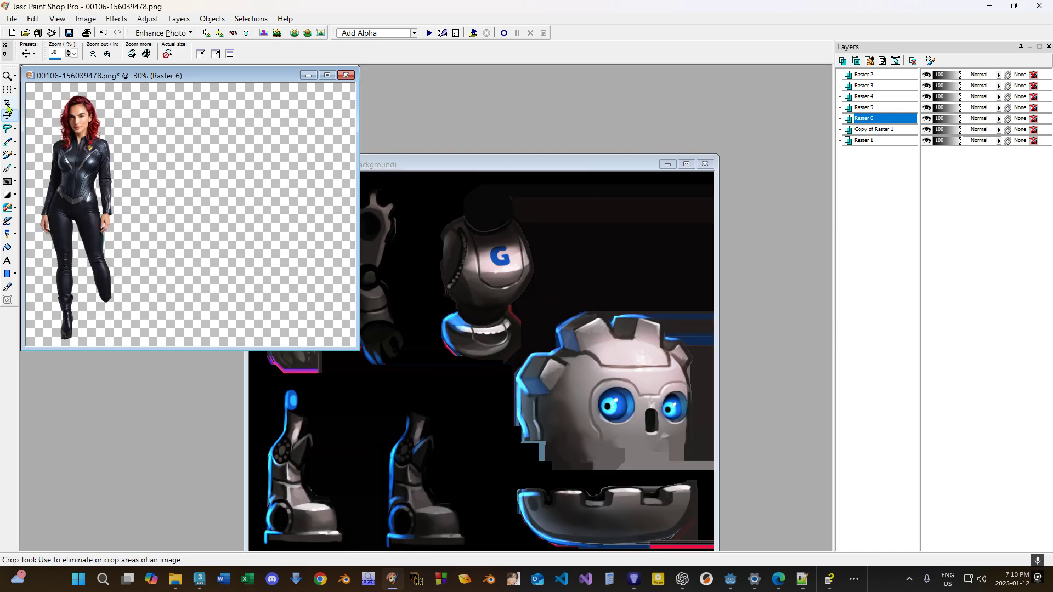
# Crop the canvas tightly around the assembled figure to 554 x 1569 pixels.
pyautogui.press('r')
pyautogui.moveTo(124, 87); pyautogui.dragTo(25, 346)
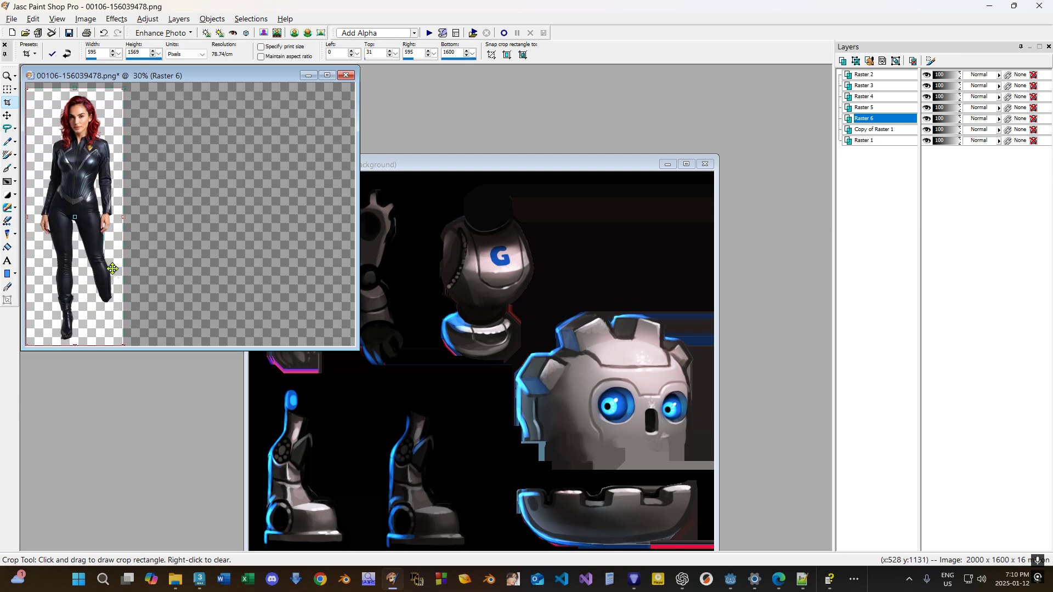
pyautogui.moveTo(28, 214); pyautogui.dragTo(34, 214)
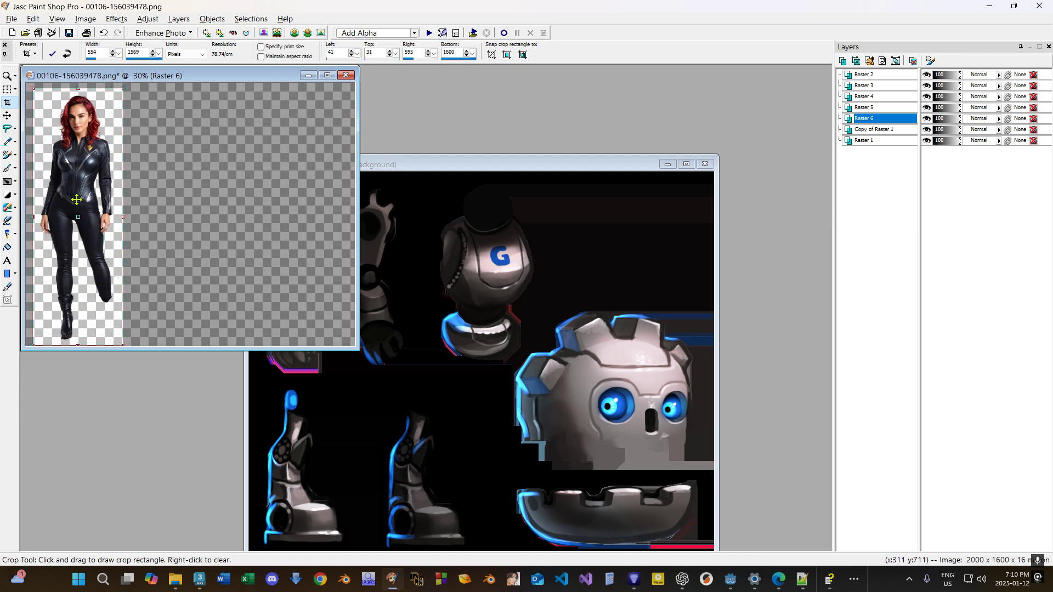
pyautogui.doubleClick(77, 213)
# Hide the Raster 1 layer so that only the separated body parts are displayed.
pyautogui.scroll(5, 119, 168)
pyautogui.click(7, 115)
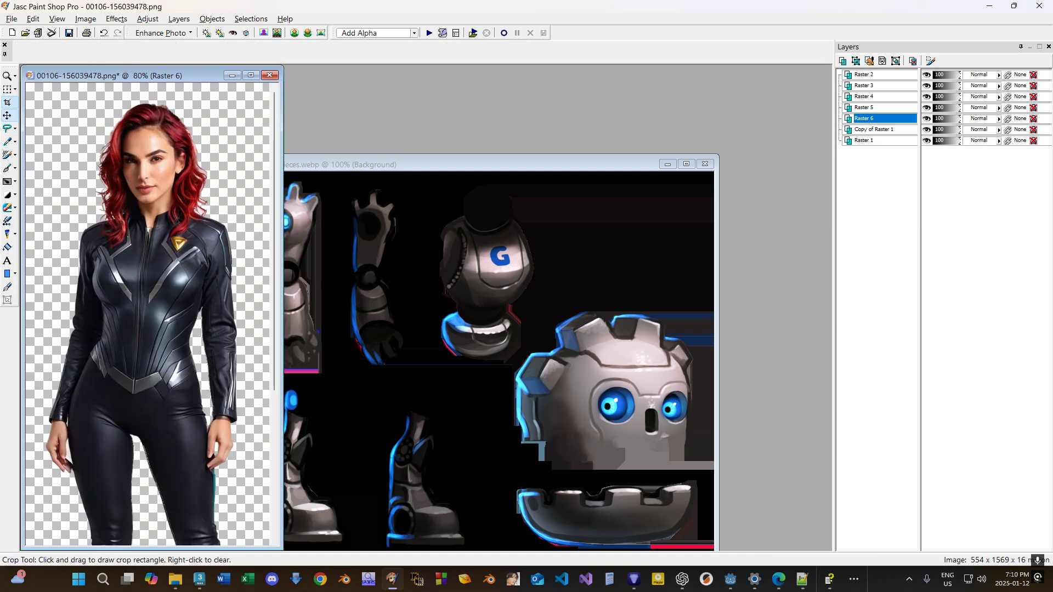
pyautogui.click(926, 140)
pyautogui.scroll(3, 219, 343)
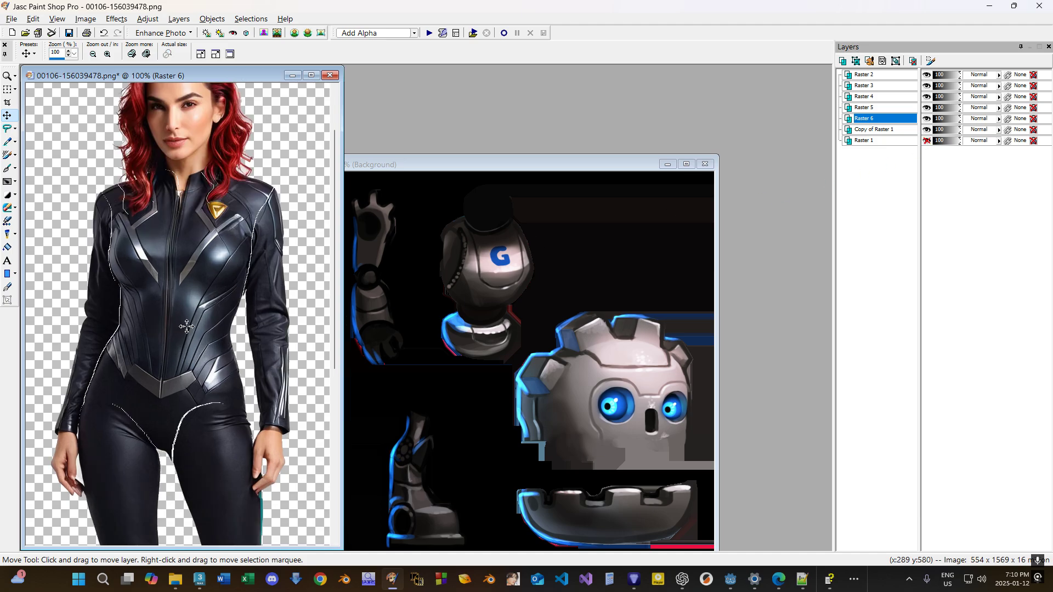
# Nudge the two arm layers against the torso to close the thin seams at the shoulders.
pyautogui.doubleClick(347, 76)
pyautogui.scroll(2, 349, 181)
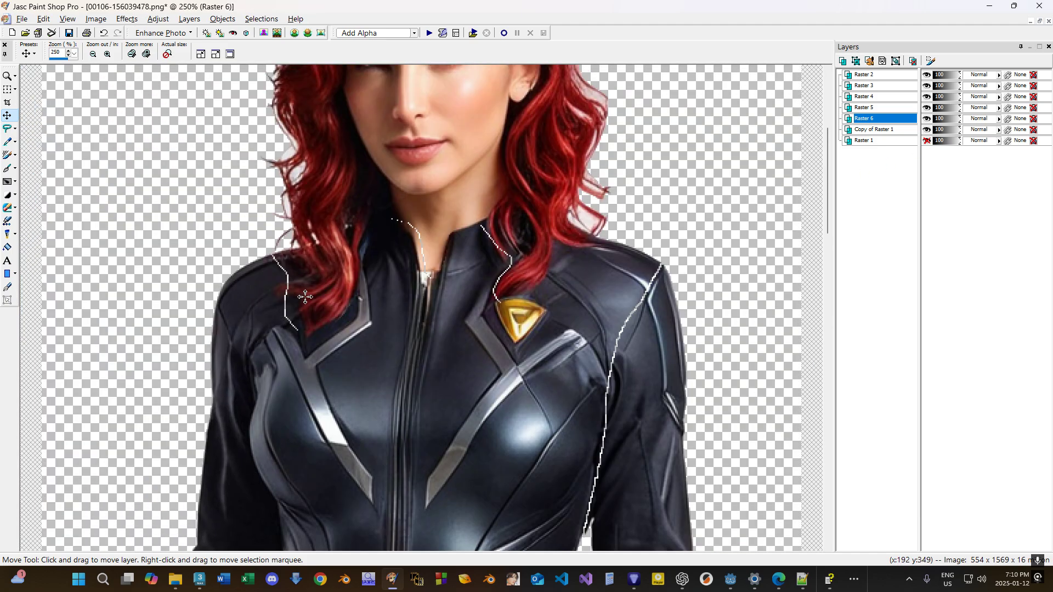
pyautogui.moveTo(305, 297); pyautogui.dragTo(304, 296)
pyautogui.click(640, 321)
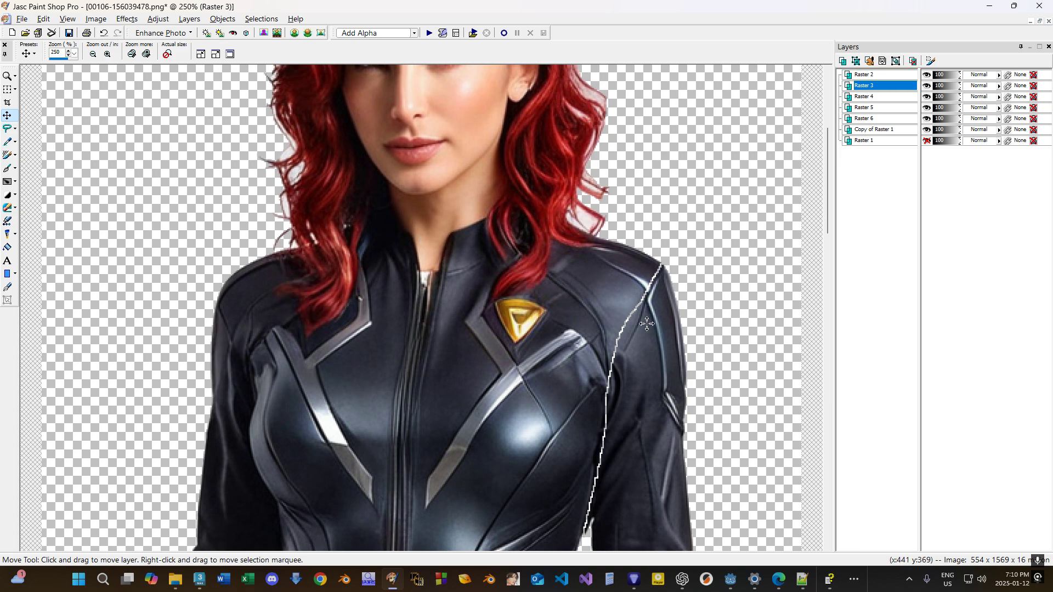
# Nudge the two leg layers against the torso to close the thin seams at the hips.
pyautogui.scroll(-2, 581, 357)
pyautogui.scroll(1, 502, 407)
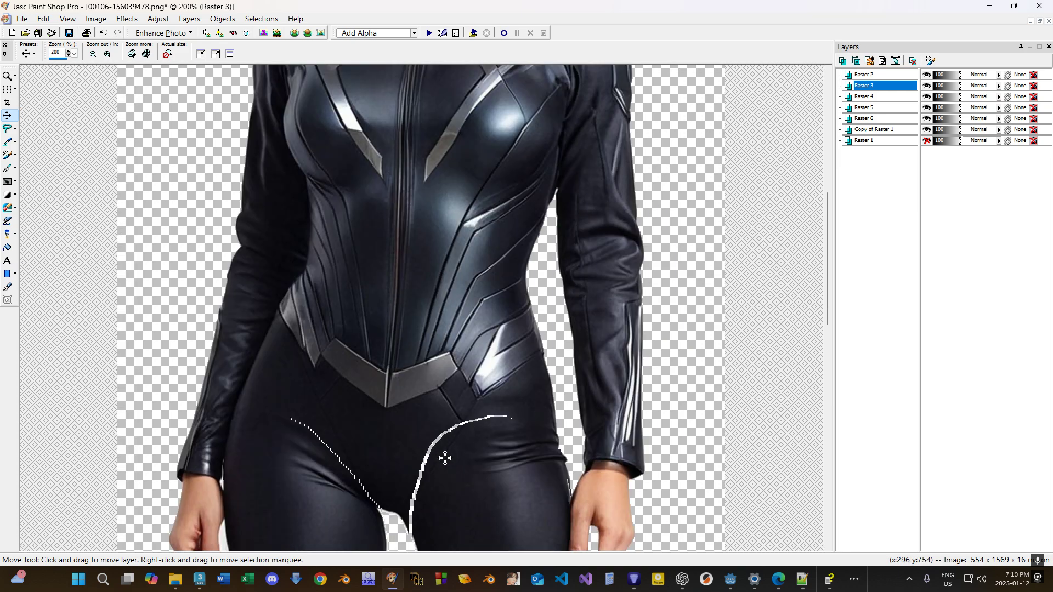
pyautogui.click(454, 425)
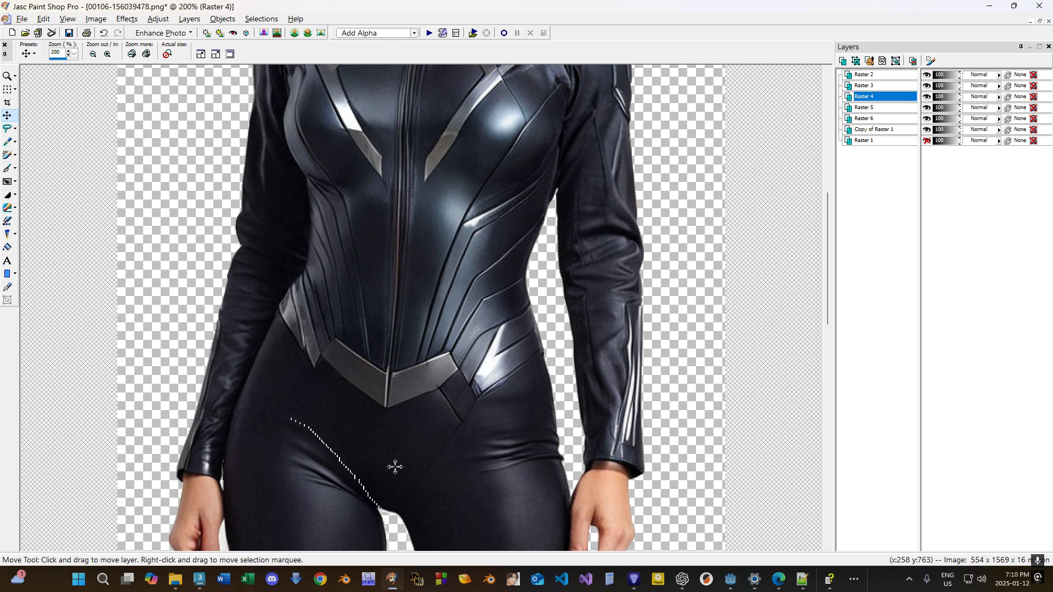
pyautogui.click(316, 471)
pyautogui.scroll(-2, 282, 460)
pyautogui.scroll(-3, 389, 447)
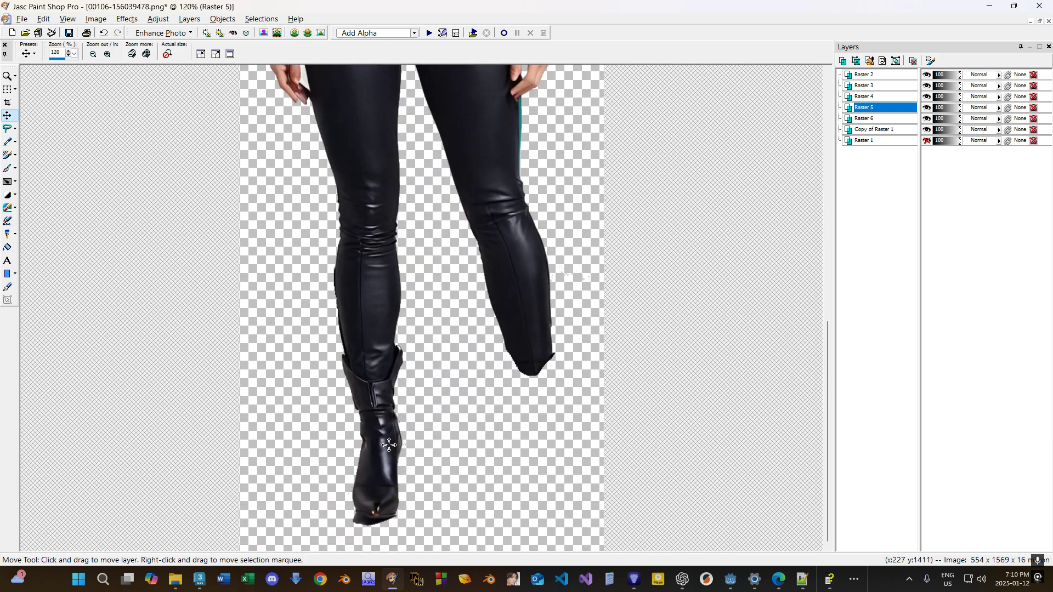
pyautogui.moveTo(385, 434); pyautogui.dragTo(394, 432)
pyautogui.hotkey('ctrl', 'z')
# Outline the boot on the Raster 5 leg with Freehand Selection, following its cuff edge, and copy it.
pyautogui.click(7, 128)
pyautogui.scroll(2, 393, 386)
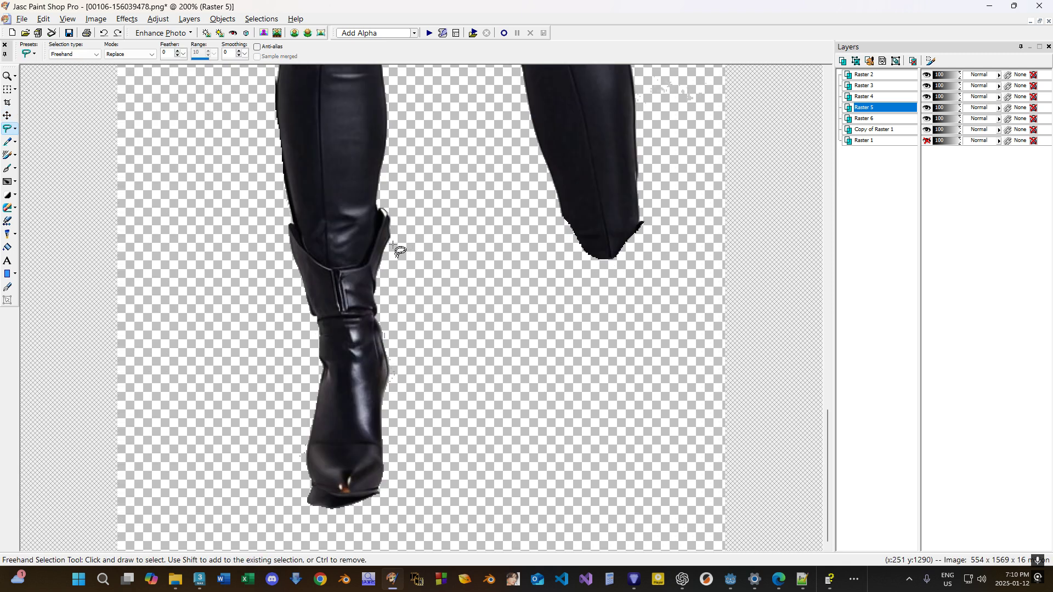
pyautogui.moveTo(378, 224)
pyautogui.mouseDown()
pyautogui.moveTo(356, 263)
pyautogui.moveTo(318, 261)
pyautogui.moveTo(277, 213)
pyautogui.moveTo(255, 526)
pyautogui.moveTo(457, 225)
pyautogui.mouseUp()
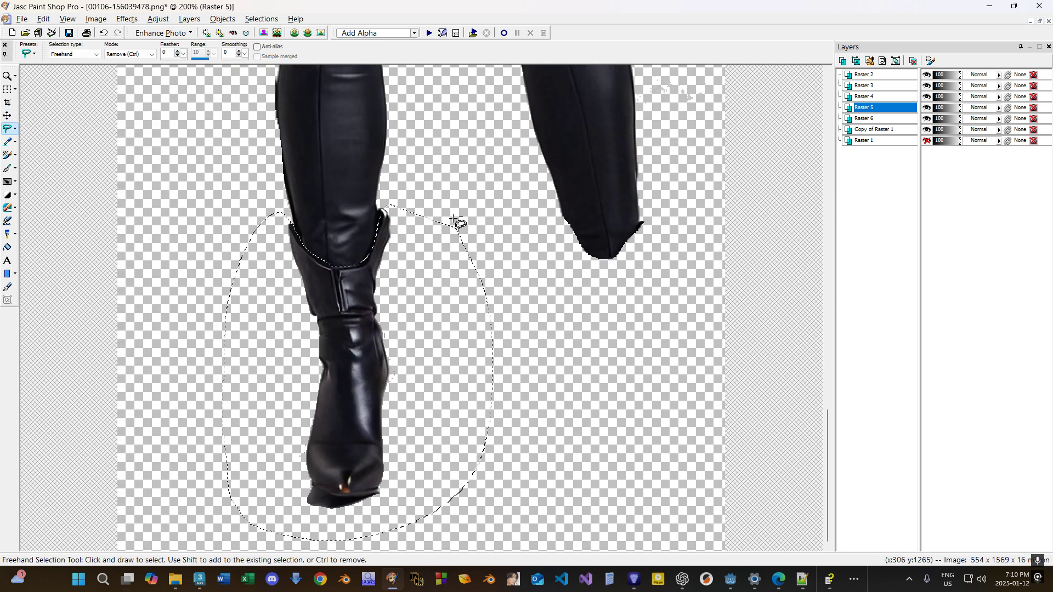
pyautogui.click(447, 199)
# Remove the boot from the Raster 5 leg, leaving a rounded lower end, and clear the selection.
pyautogui.scroll(-2, 401, 346)
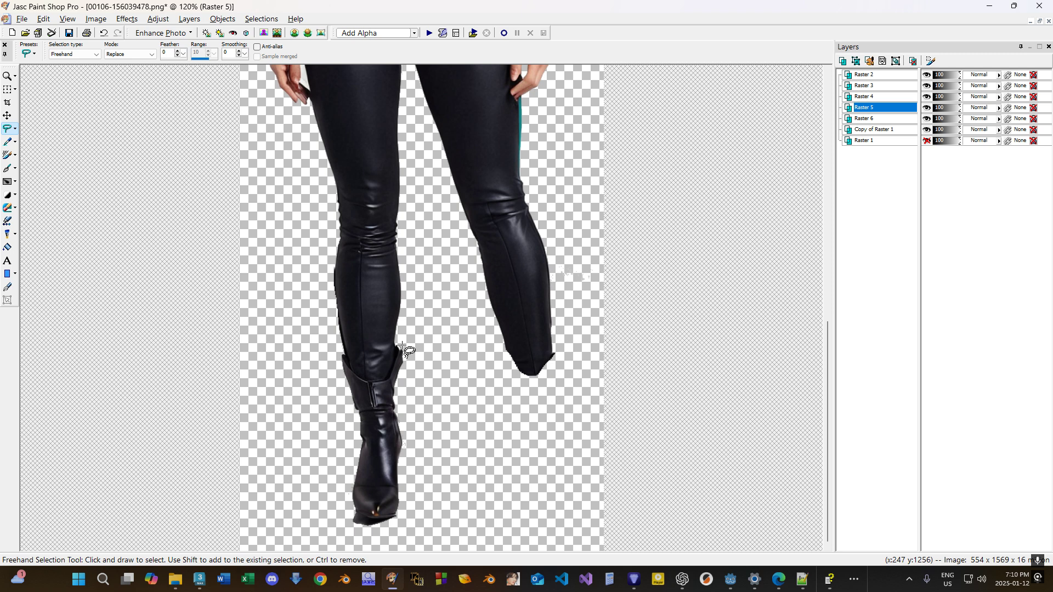
pyautogui.scroll(-1, 402, 346)
pyautogui.scroll(2, 403, 347)
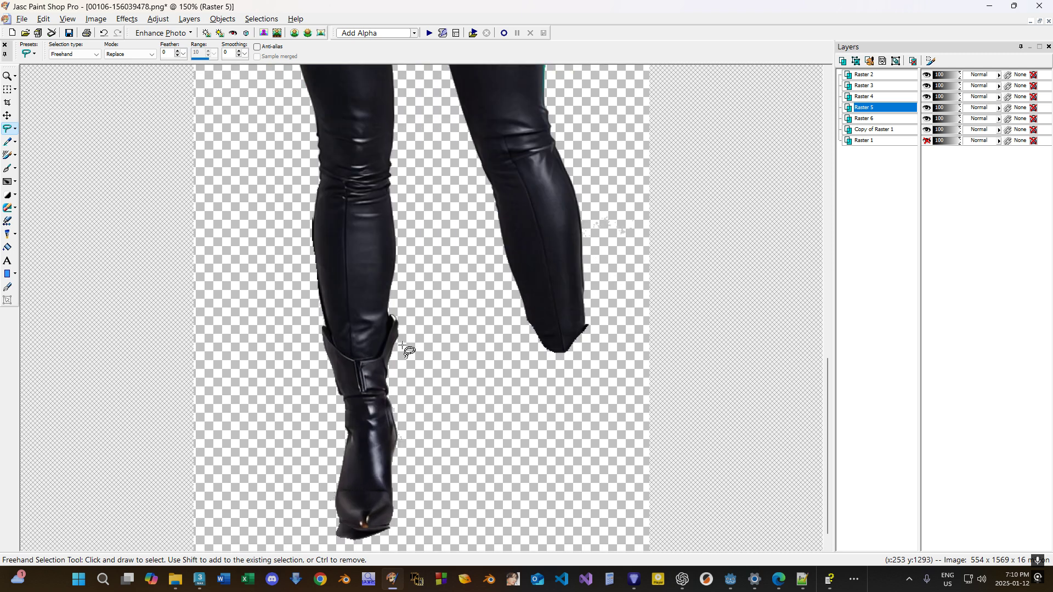
pyautogui.scroll(-3, 401, 346)
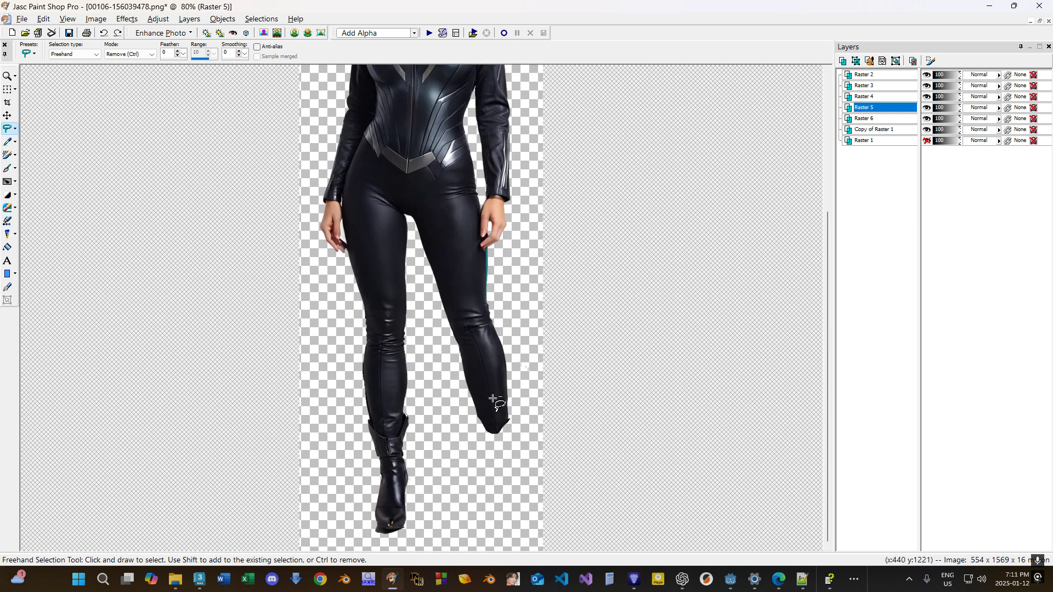
pyautogui.press('Delete')
pyautogui.click(670, 256)
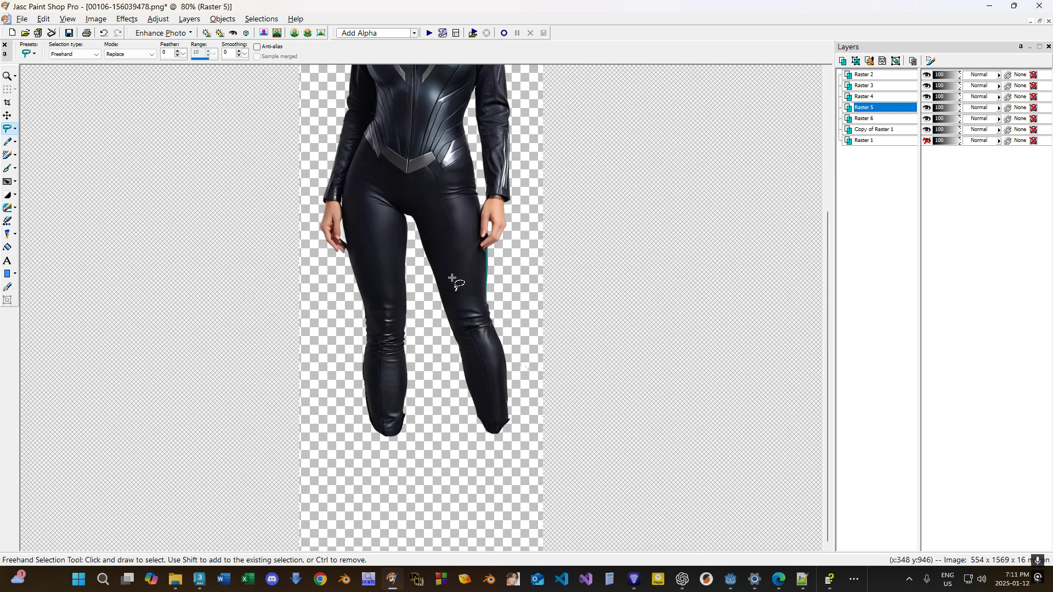
# Paste the boot as a new layer and fit it over the lower end of the Raster 5 leg.
pyautogui.hotkey('ctrl', 'l')
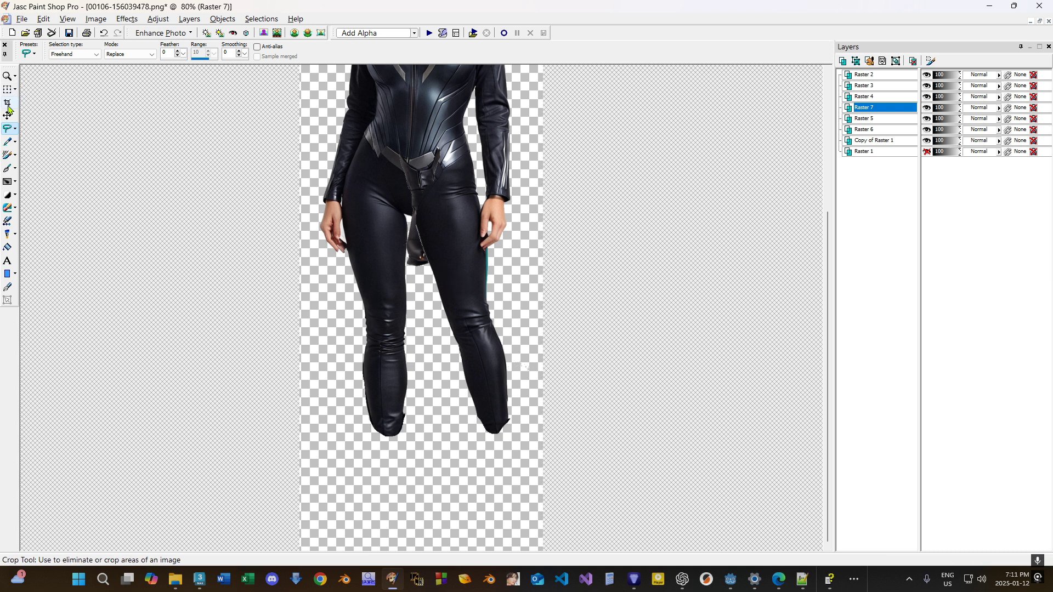
pyautogui.press('m')
pyautogui.moveTo(413, 245); pyautogui.dragTo(377, 514)
pyautogui.scroll(5, 377, 515)
pyautogui.moveTo(320, 335); pyautogui.dragTo(329, 328)
pyautogui.scroll(-4, 329, 326)
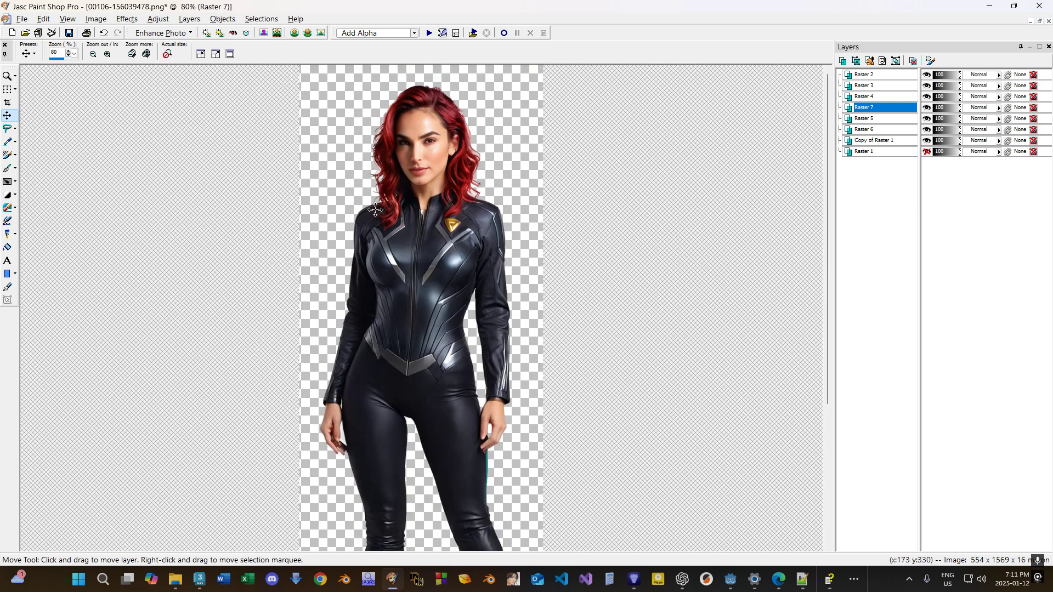
# Save the layered image in the Char06 folder as the Photoshop file 00106-156039478.psd.
pyautogui.click(22, 19)
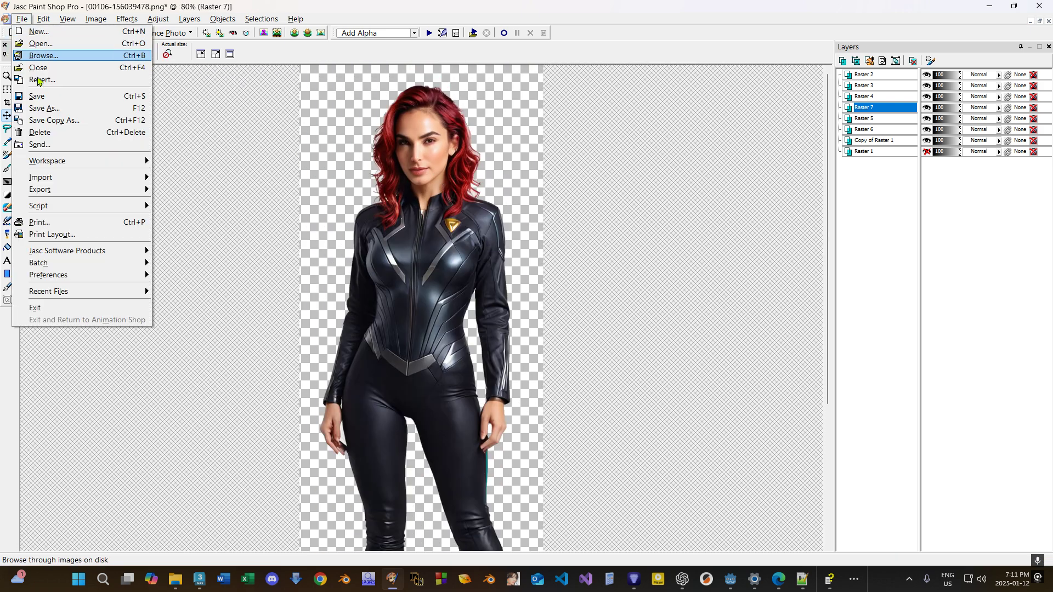
pyautogui.click(44, 107)
pyautogui.click(543, 395)
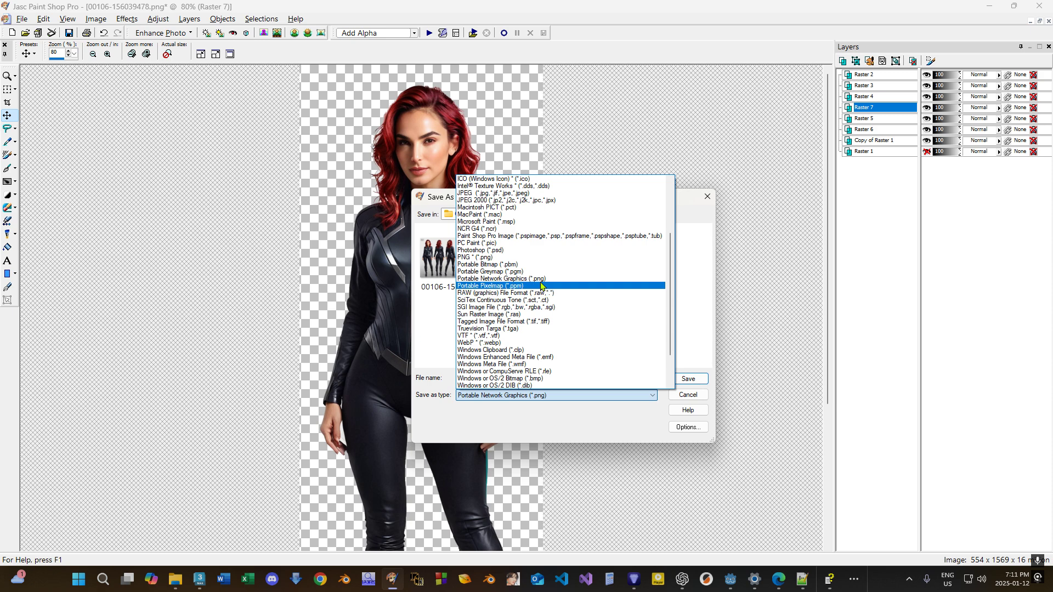
pyautogui.scroll(3, 531, 290)
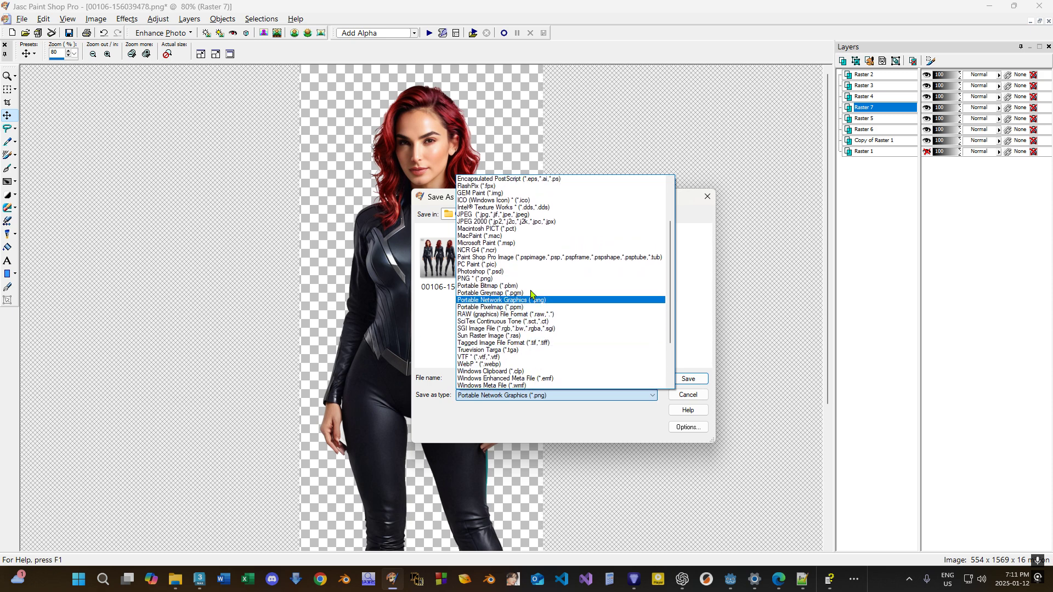
pyautogui.scroll(1, 531, 286)
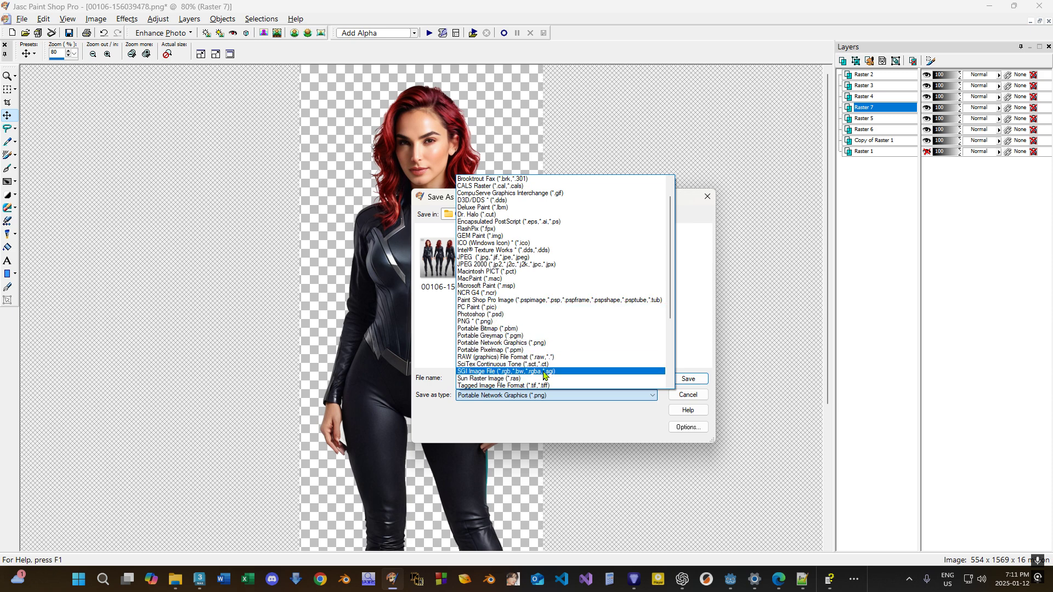
pyautogui.click(493, 315)
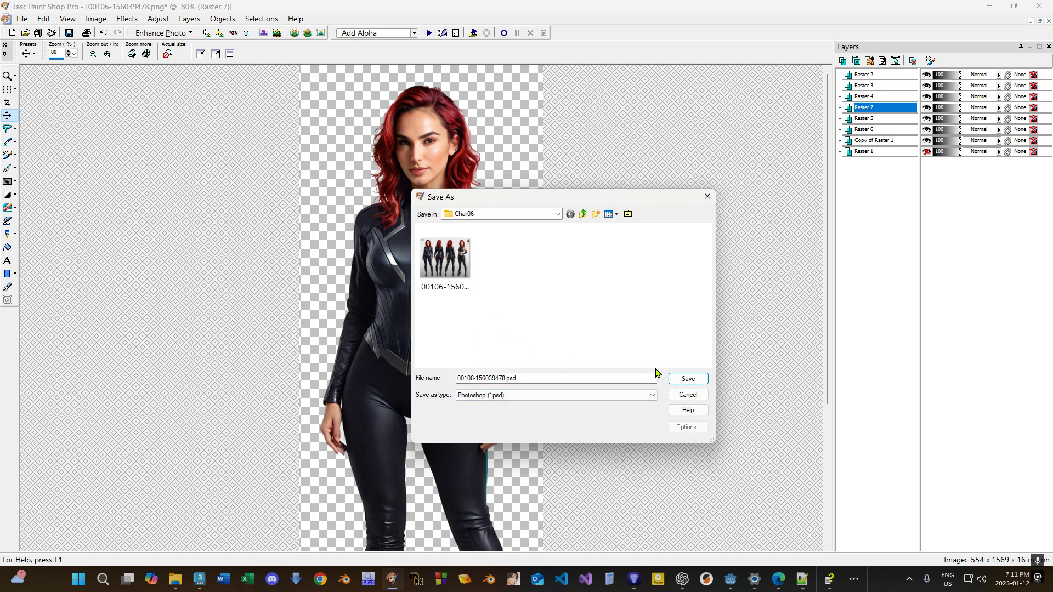
pyautogui.click(688, 380)
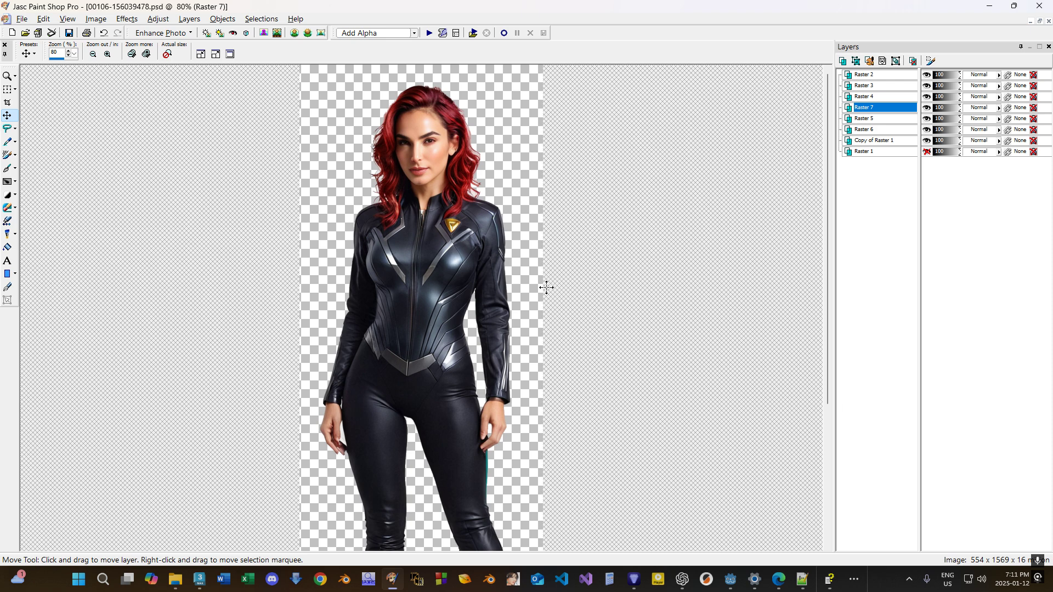
# Switch to the Command Prompt window and rerun python make_atlas3.py.
pyautogui.click(1040, 22)
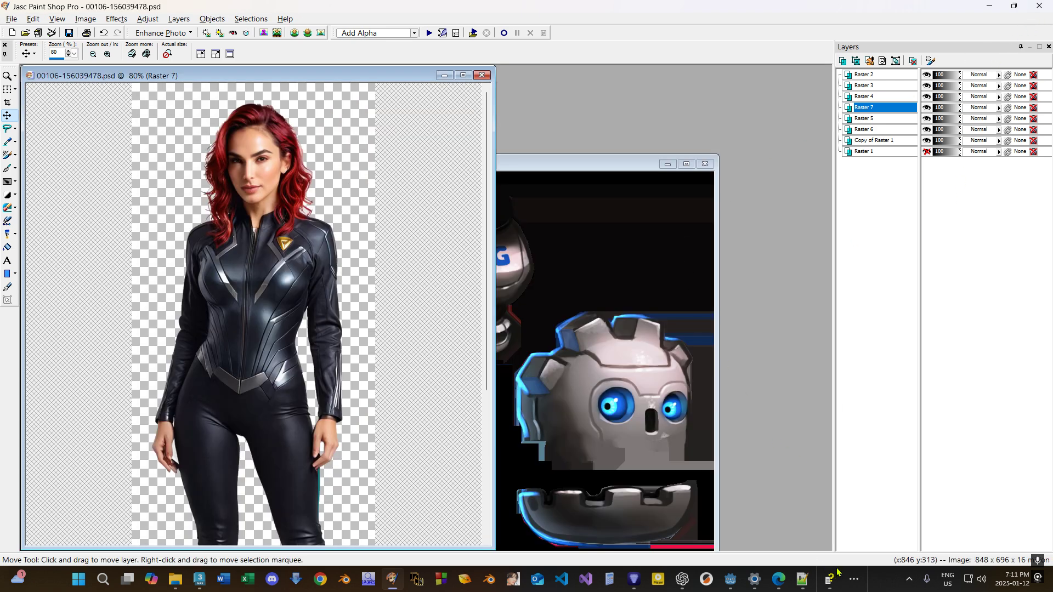
pyautogui.click(854, 578)
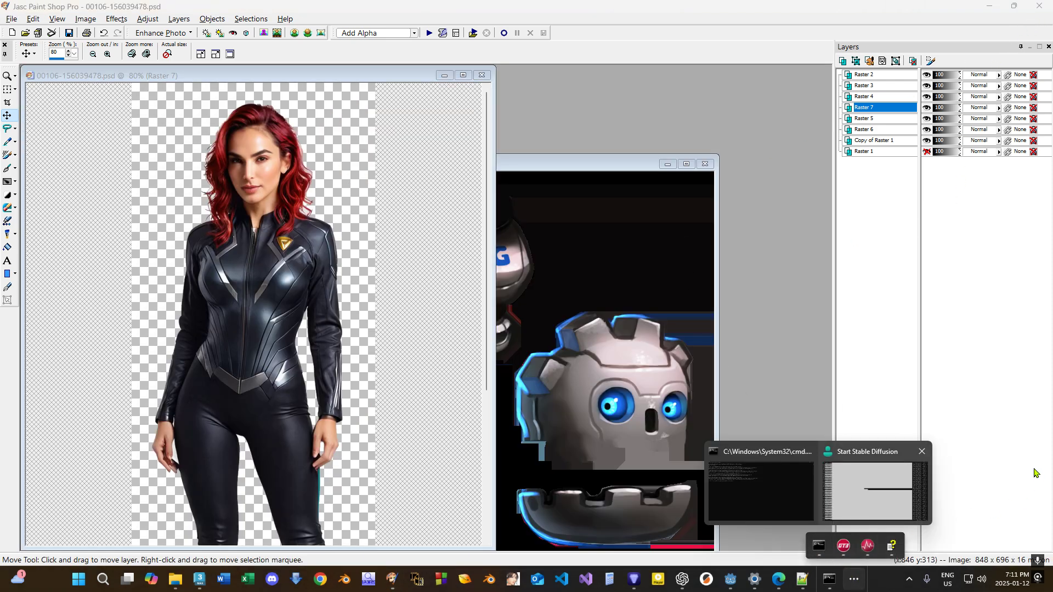
pyautogui.click(819, 545)
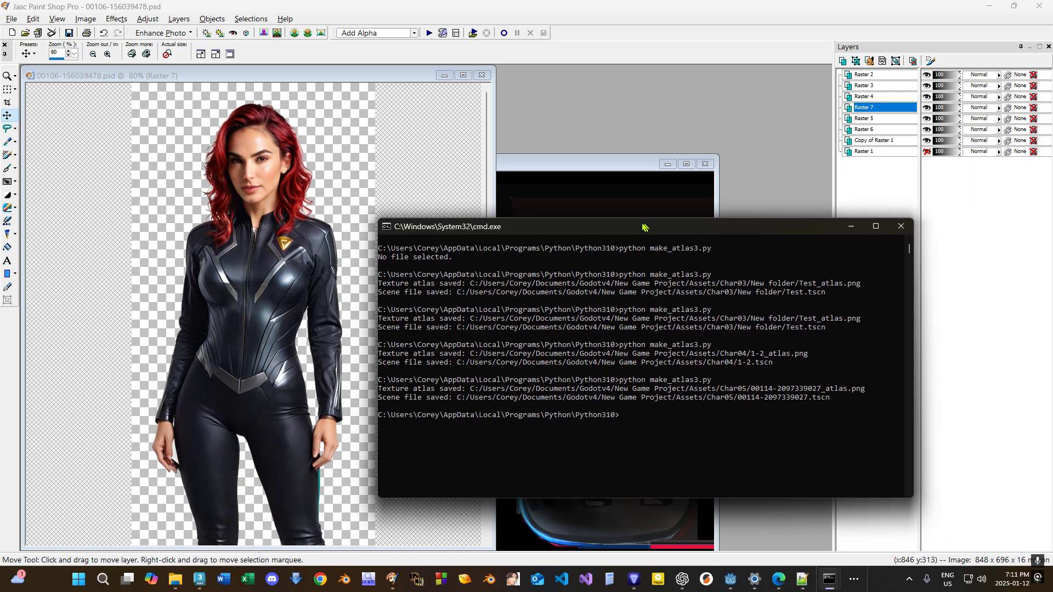
pyautogui.moveTo(643, 227); pyautogui.dragTo(608, 206)
pyautogui.press('Up')
pyautogui.press('Return')
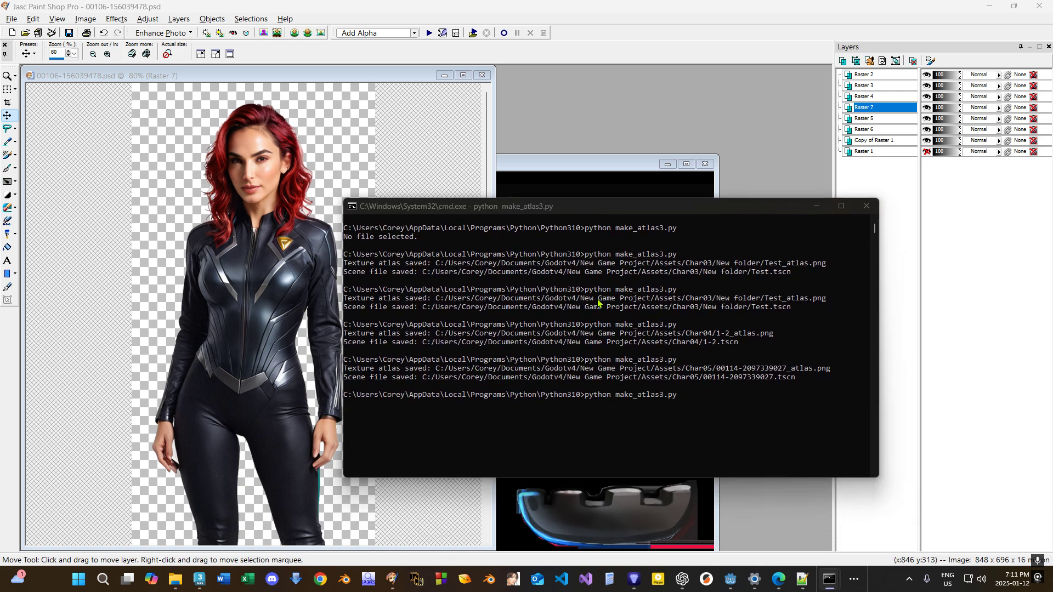
# Open 00114-2097339027.psd from Char05 as the script's source file, and bring the Char06 folder window into view.
pyautogui.click(203, 210)
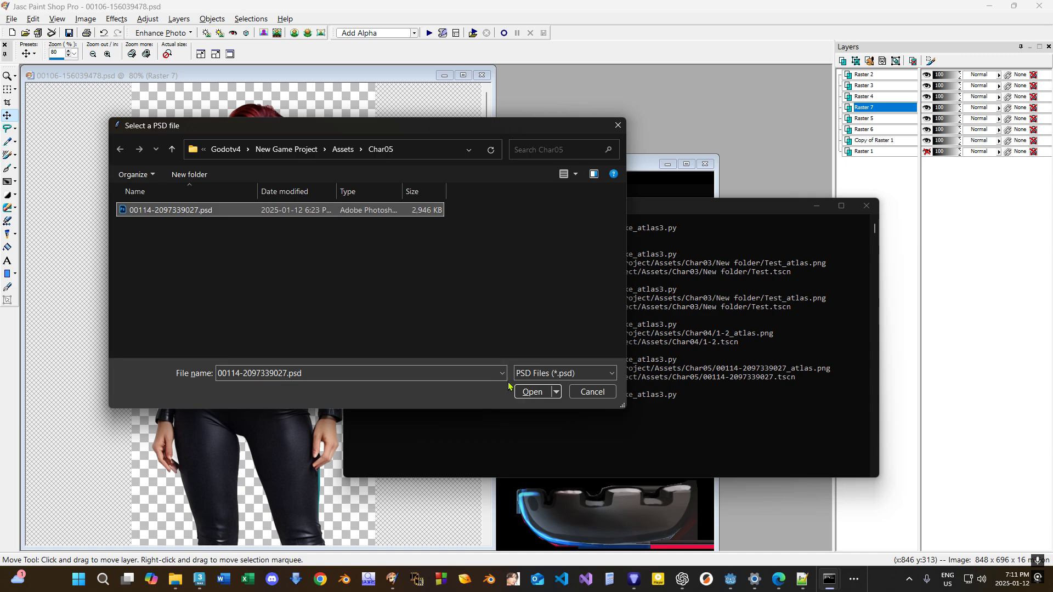
pyautogui.click(530, 391)
pyautogui.moveTo(633, 208); pyautogui.dragTo(1052, 208)
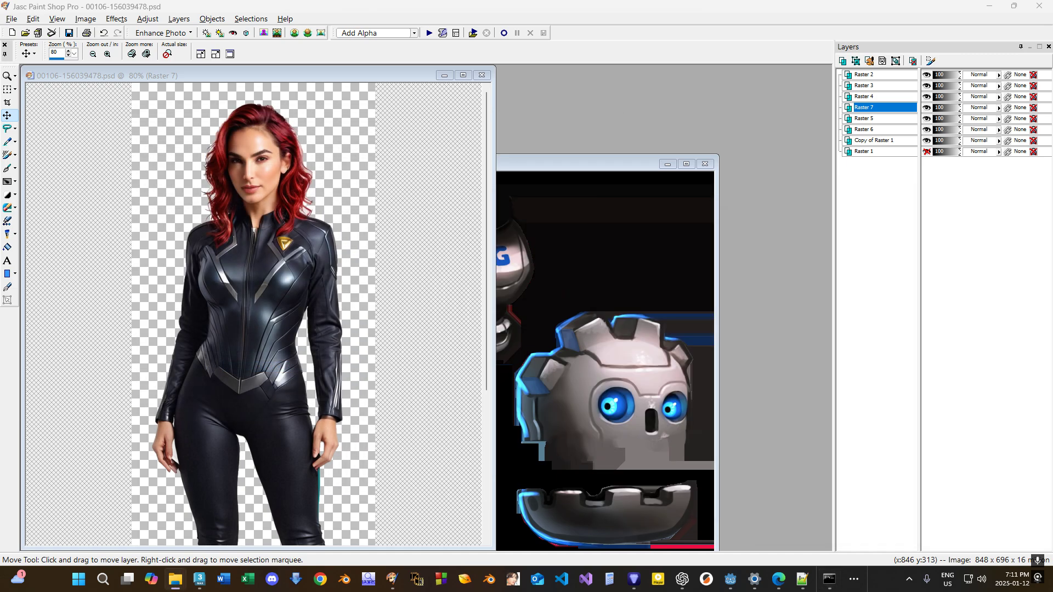
pyautogui.moveTo(1052, 224); pyautogui.dragTo(680, 1)
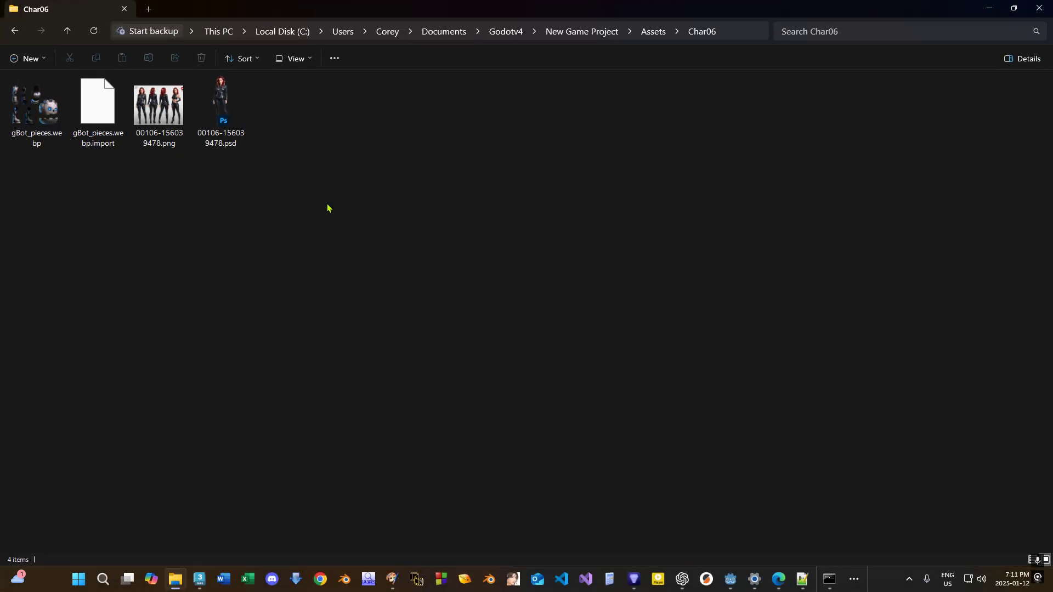
# Enlarge the Char06 folder thumbnails, refresh the folder, and check the script's saved output paths in the Command Prompt window.
pyautogui.keyDown('ctrl'); pyautogui.scroll(3, 213, 183); pyautogui.keyUp('ctrl')
pyautogui.click(548, 219)
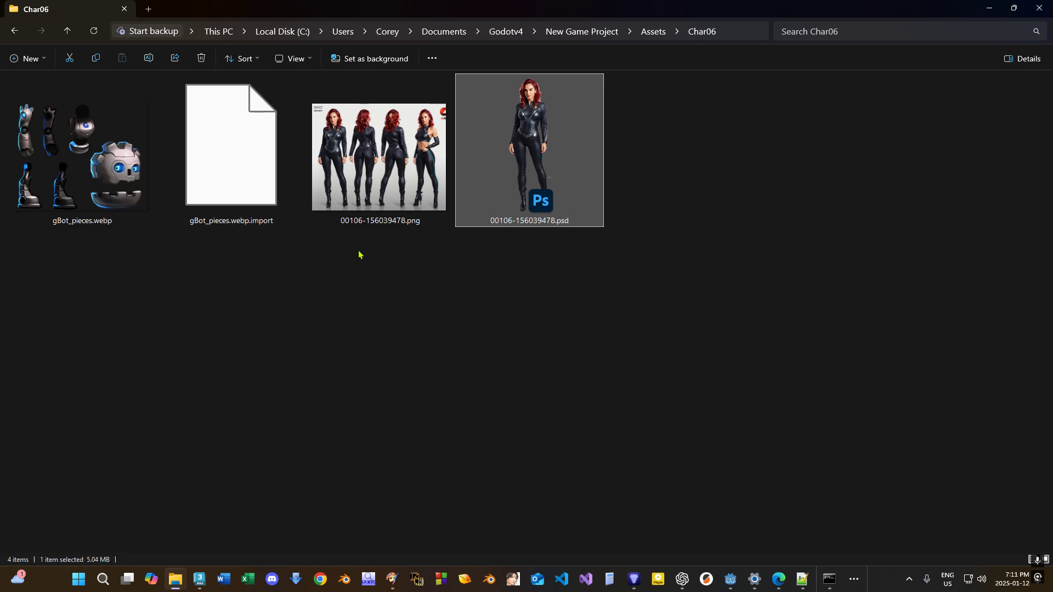
pyautogui.click(625, 299)
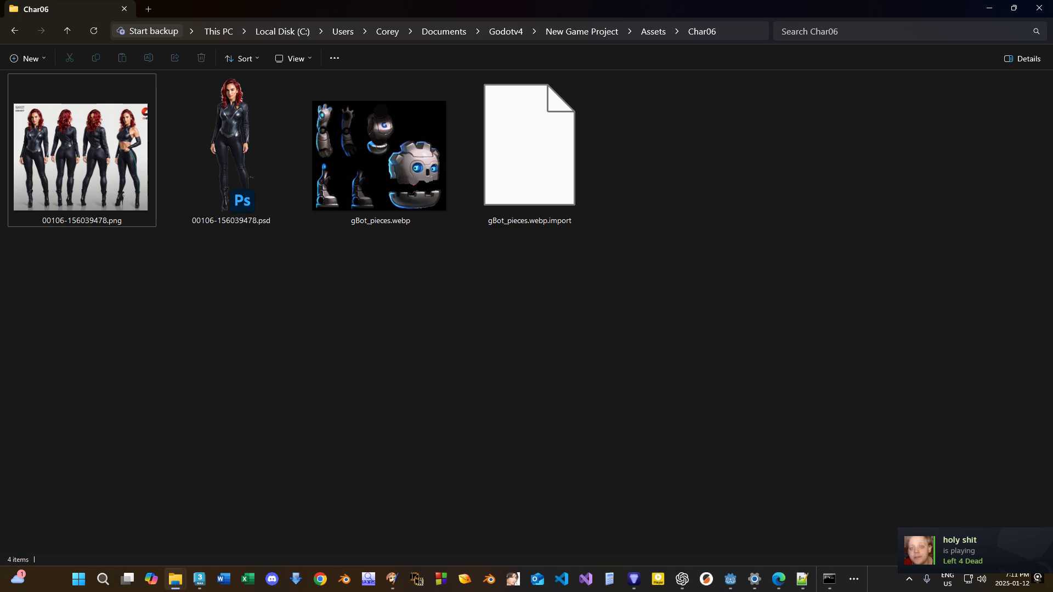
pyautogui.moveTo(1052, 211); pyautogui.dragTo(594, 214)
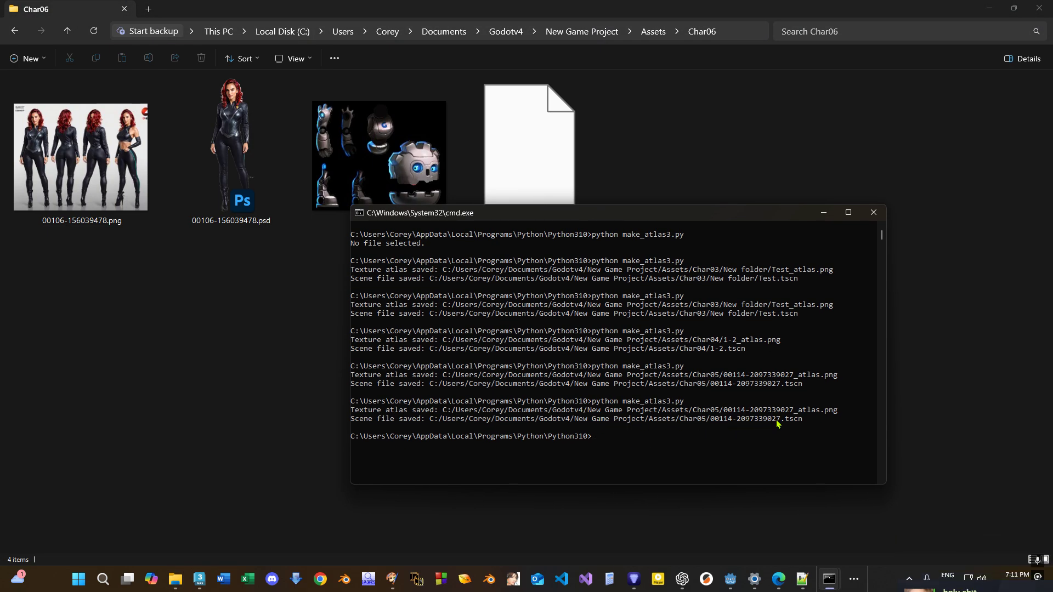
pyautogui.moveTo(514, 215); pyautogui.dragTo(1052, 242)
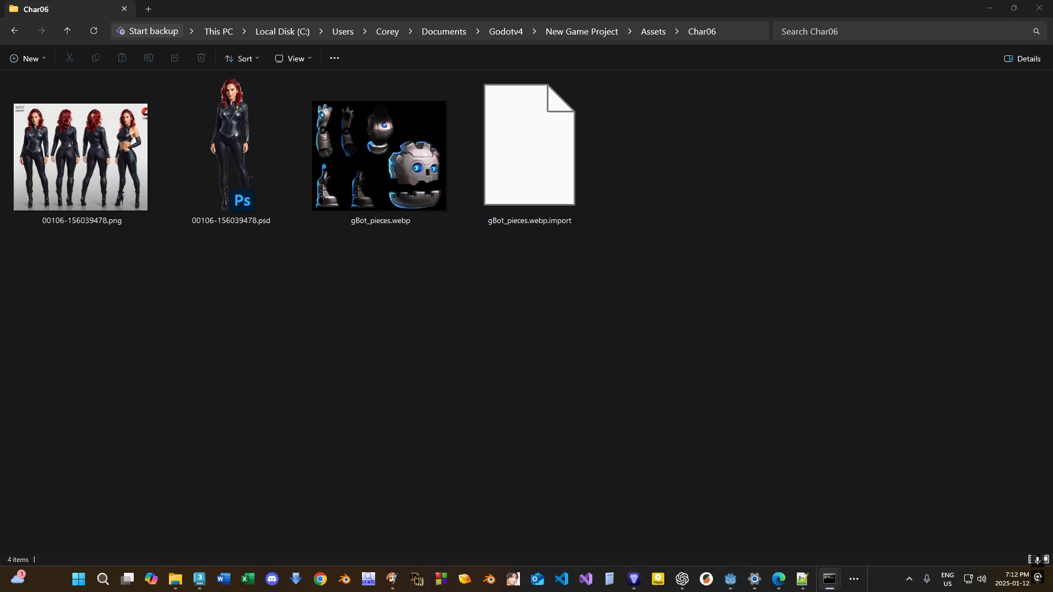
pyautogui.click(499, 301)
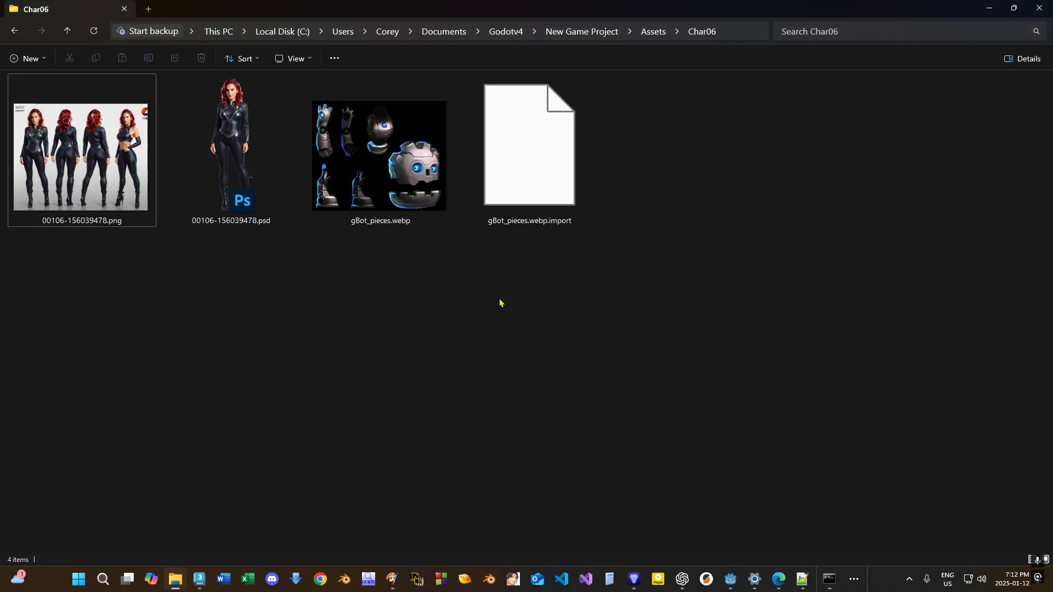
pyautogui.hotkey('alt', 'Left')
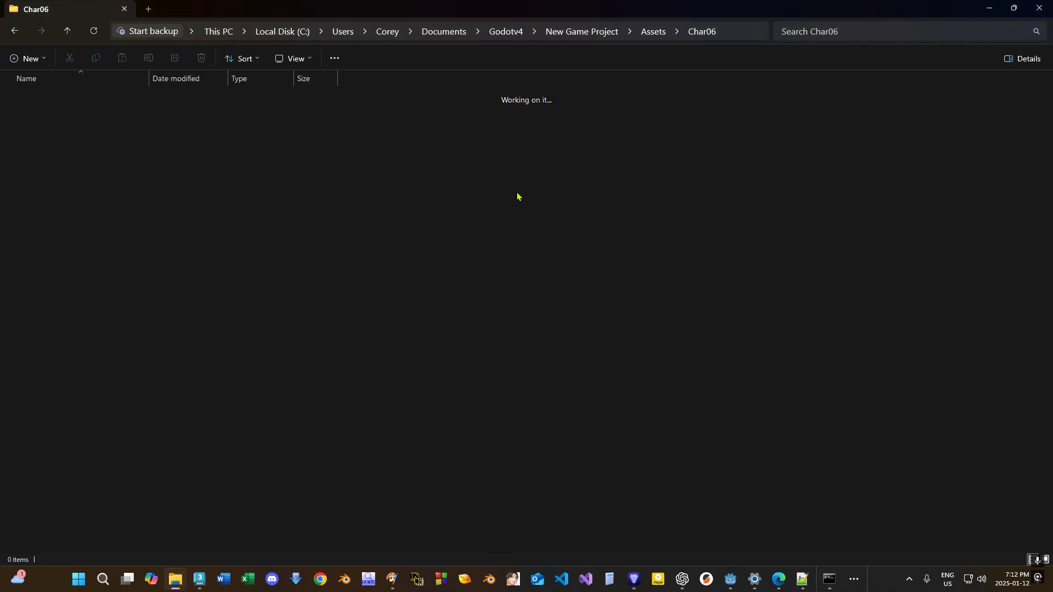
pyautogui.hotkey('alt', 'Right')
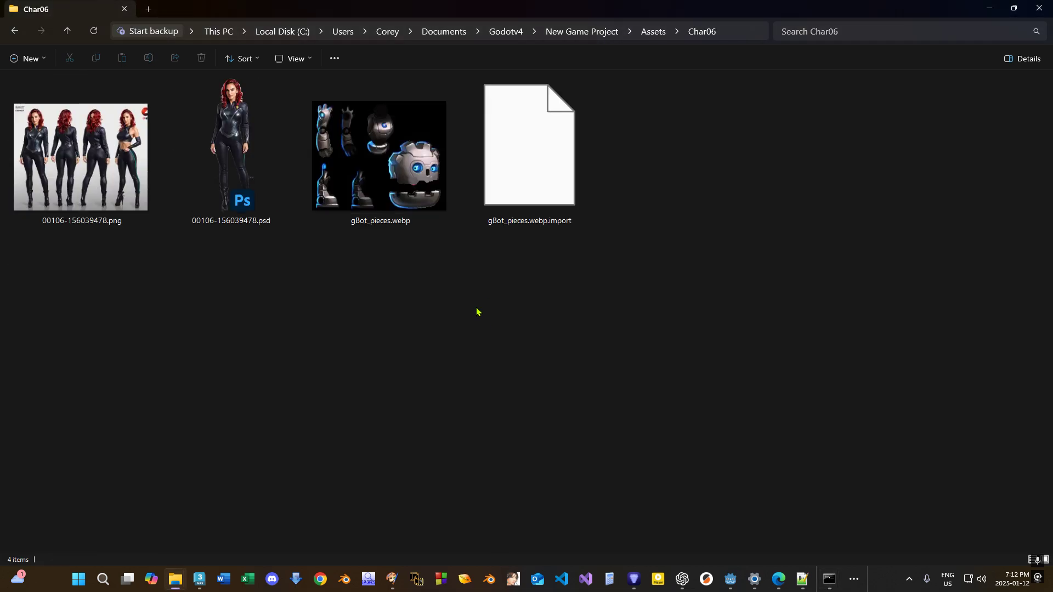
# Rerun python make_atlas3.py in the Command Prompt and open 00106-156039478.psd from Assets/Char06 as its source file.
pyautogui.hotkey('alt', 'Tab')
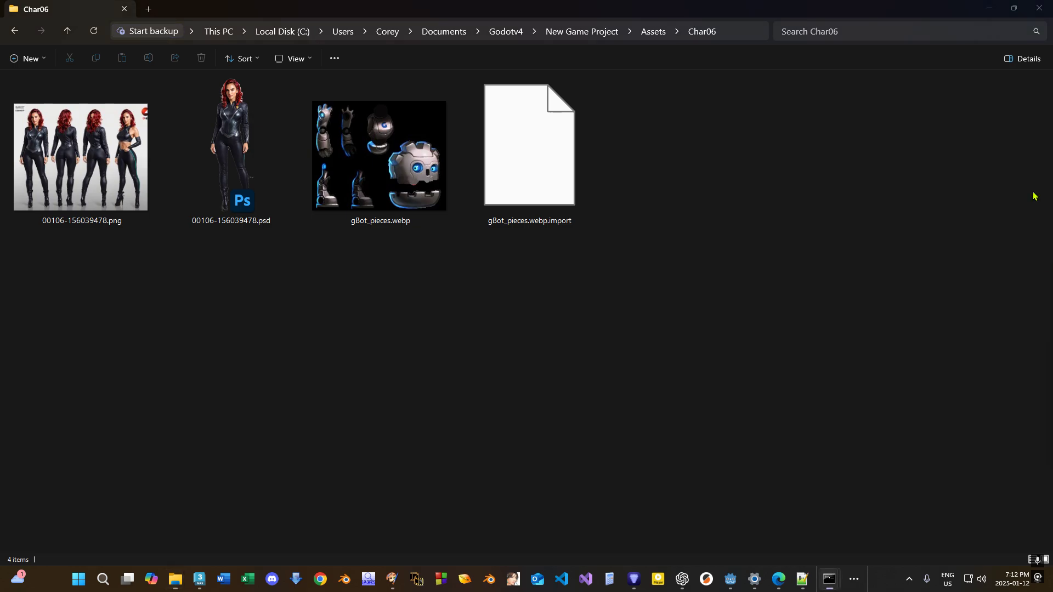
pyautogui.press('Up')
pyautogui.press('Return')
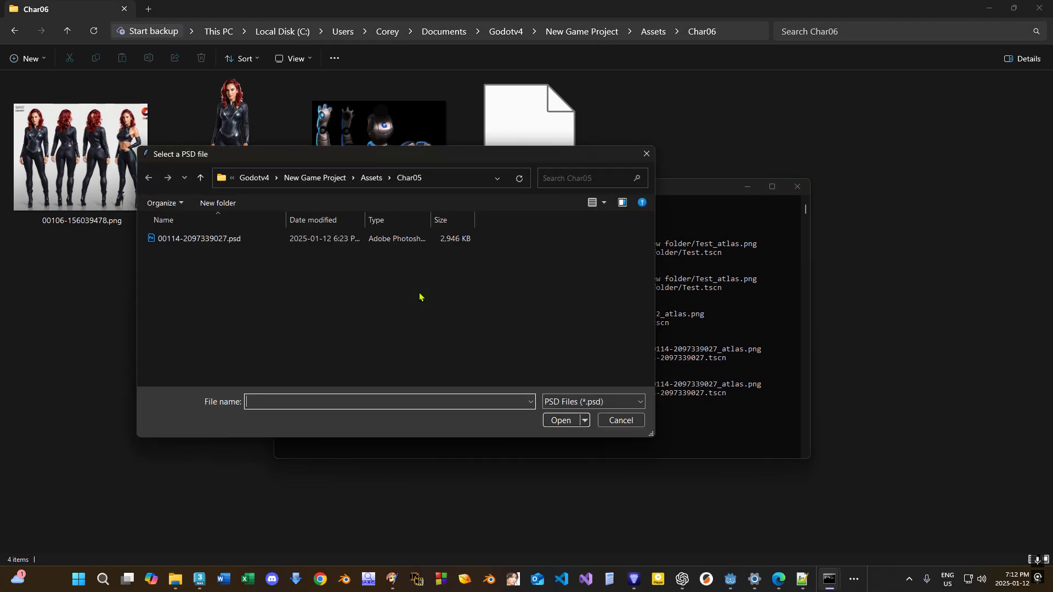
pyautogui.click(371, 178)
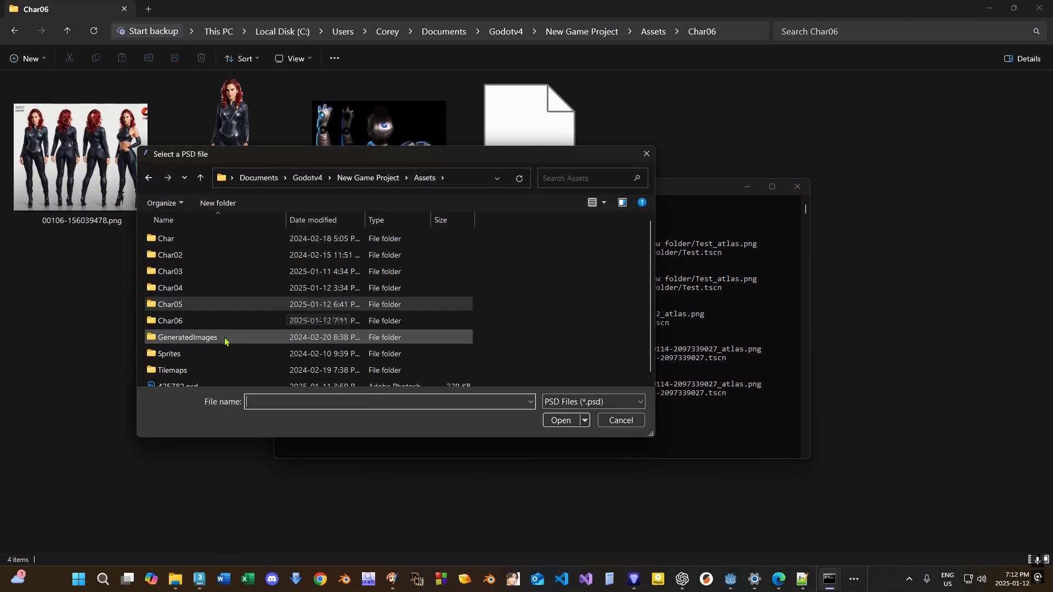
pyautogui.doubleClick(194, 324)
pyautogui.doubleClick(188, 241)
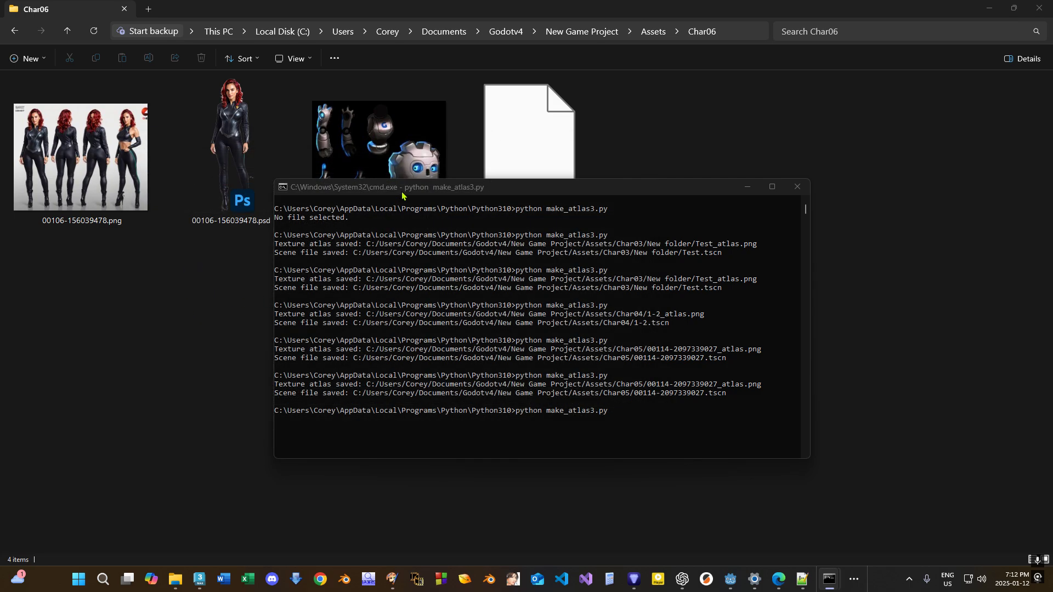
pyautogui.moveTo(404, 193); pyautogui.dragTo(418, 193)
pyautogui.click(761, 187)
pyautogui.click(632, 208)
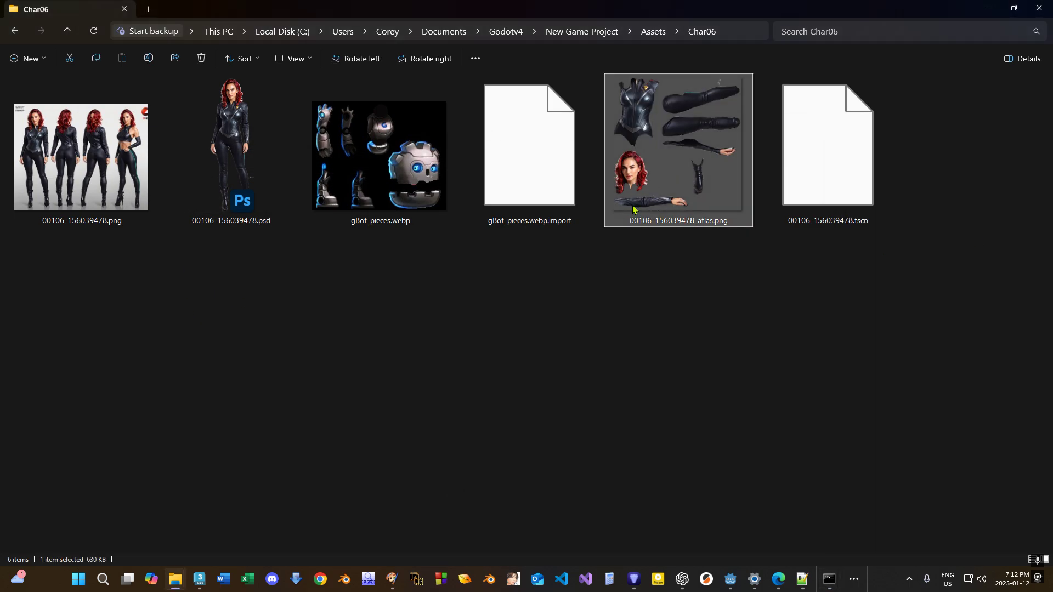
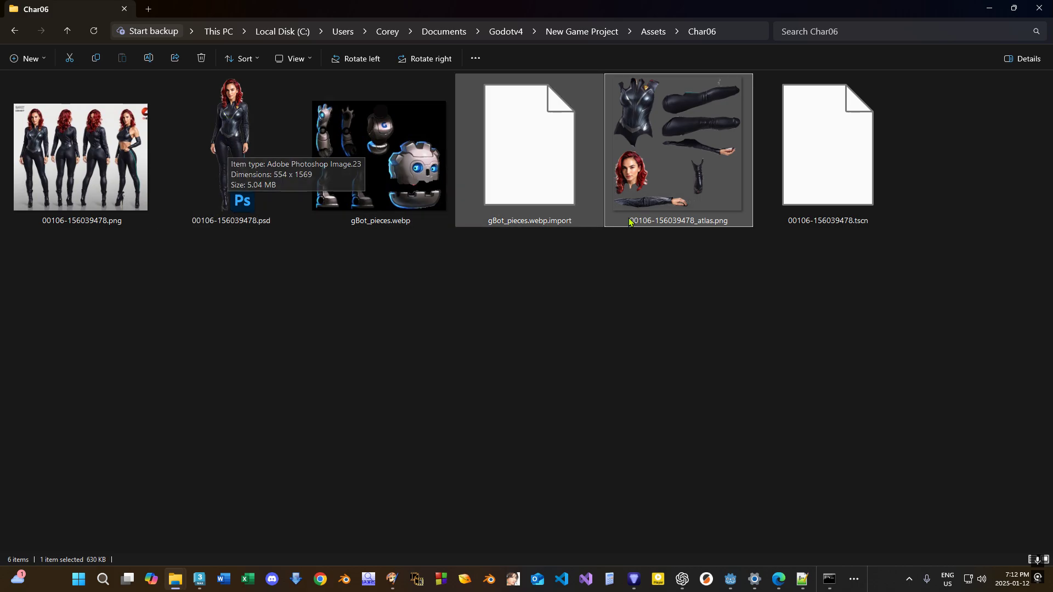
pyautogui.moveTo(799, 182); pyautogui.dragTo(814, 210)
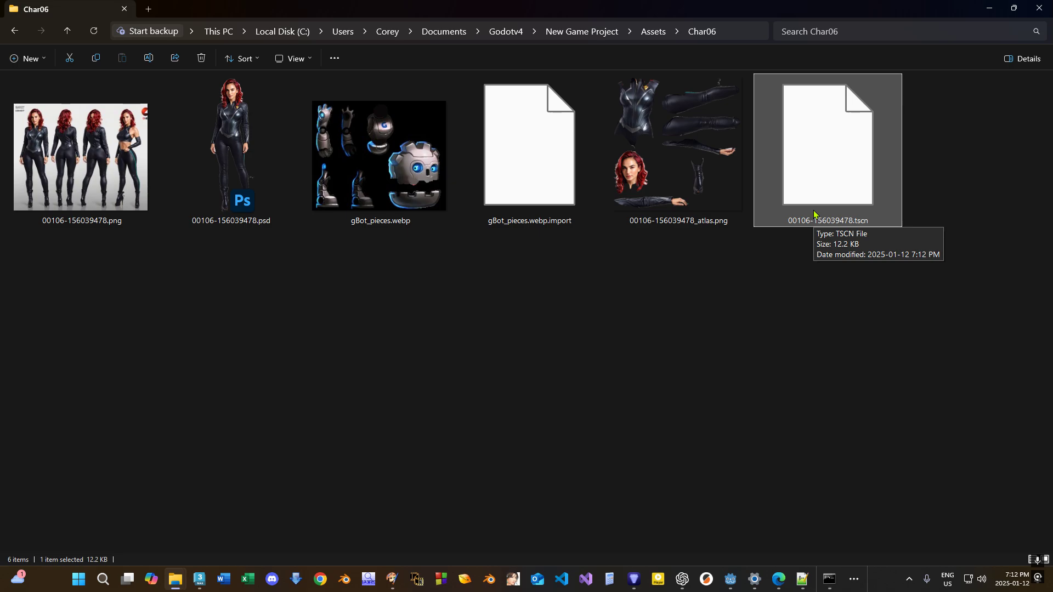
pyautogui.click(690, 148)
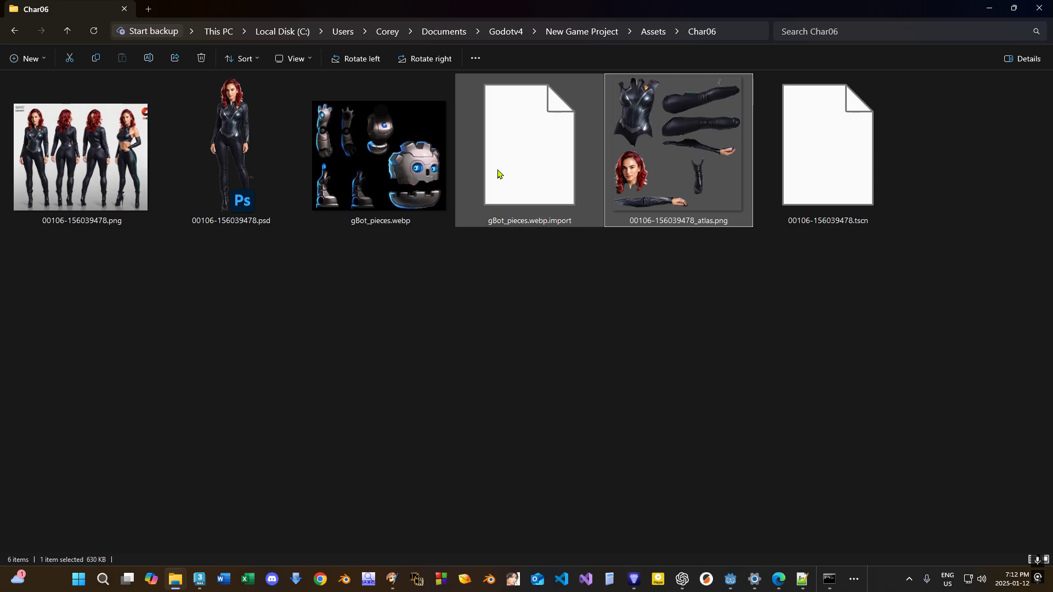
pyautogui.click(420, 177)
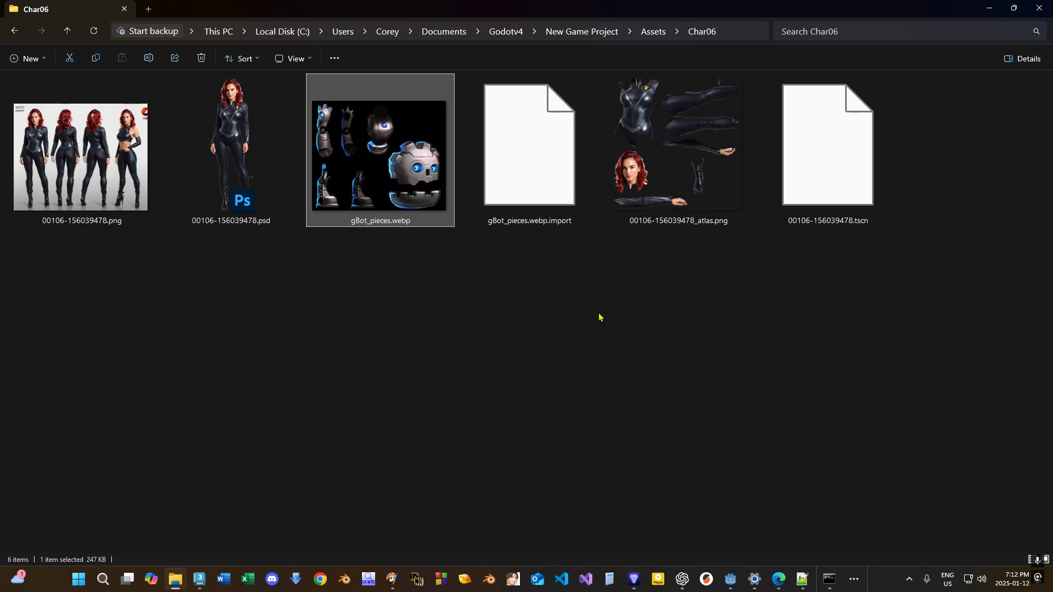
pyautogui.click(727, 33)
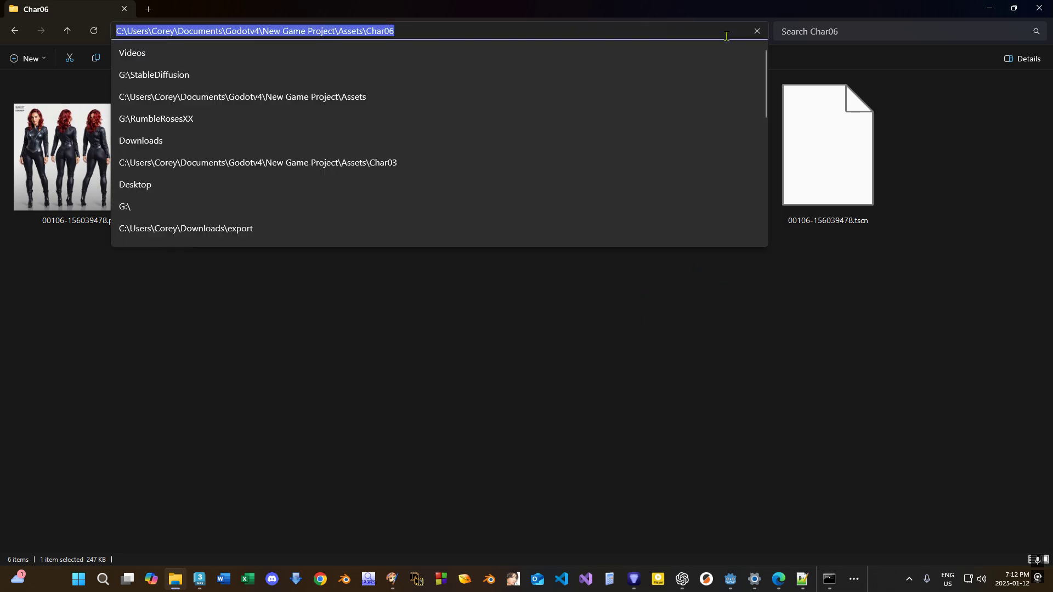
pyautogui.click(911, 279)
# Switch to the Godot project, collapse the Char03 folder in the project files, and expand Char06.
pyautogui.click(730, 578)
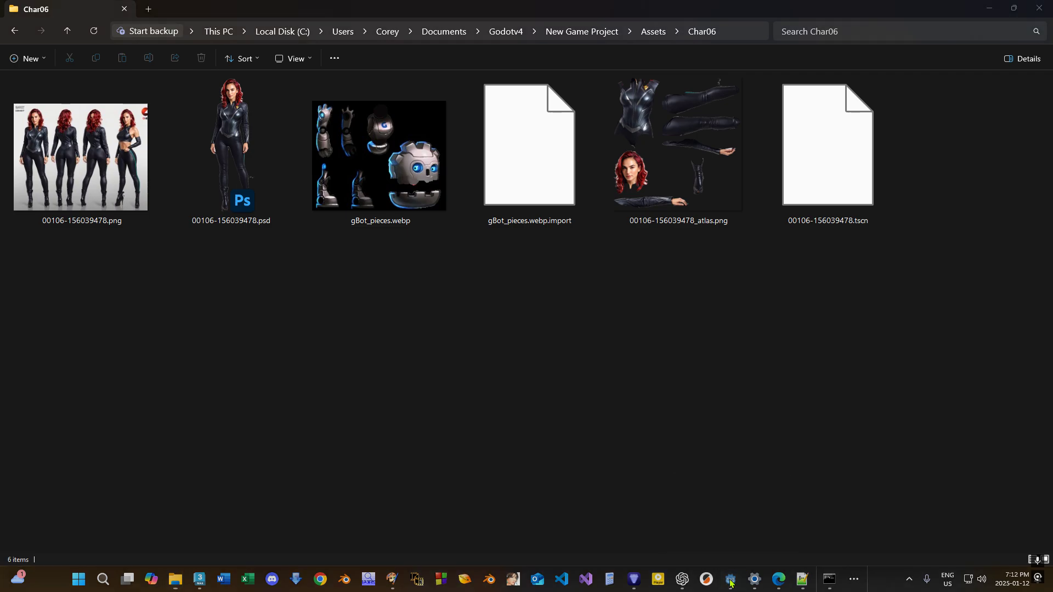
pyautogui.scroll(-1, 452, 285)
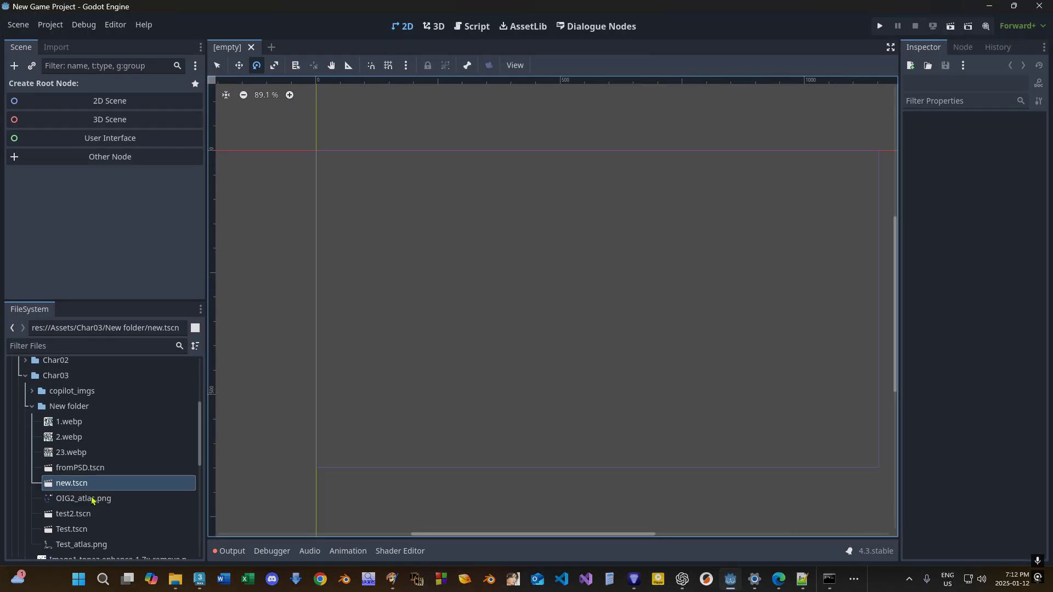
pyautogui.click(33, 406)
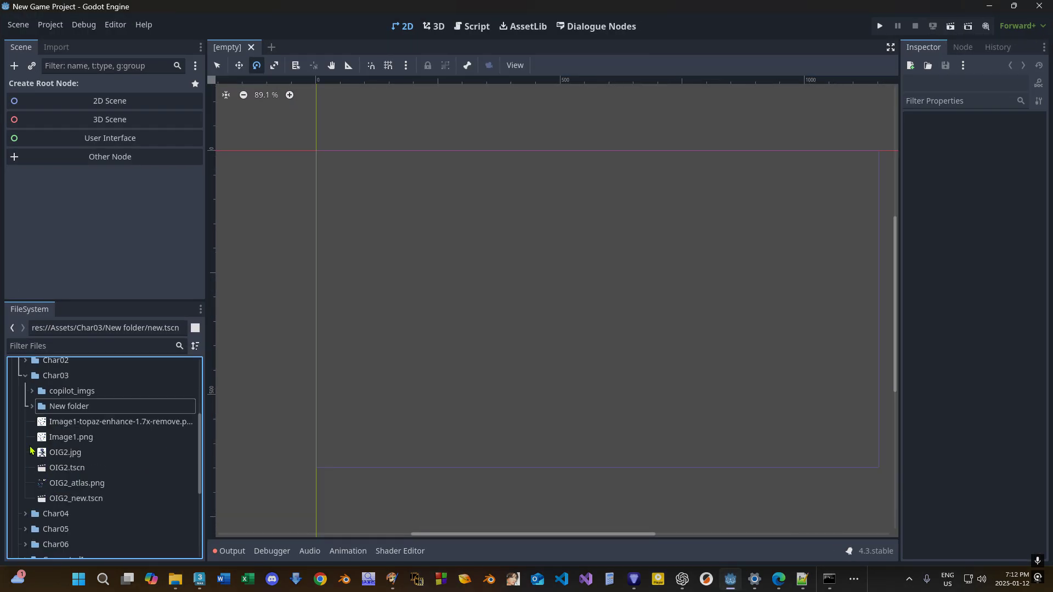
pyautogui.click(25, 377)
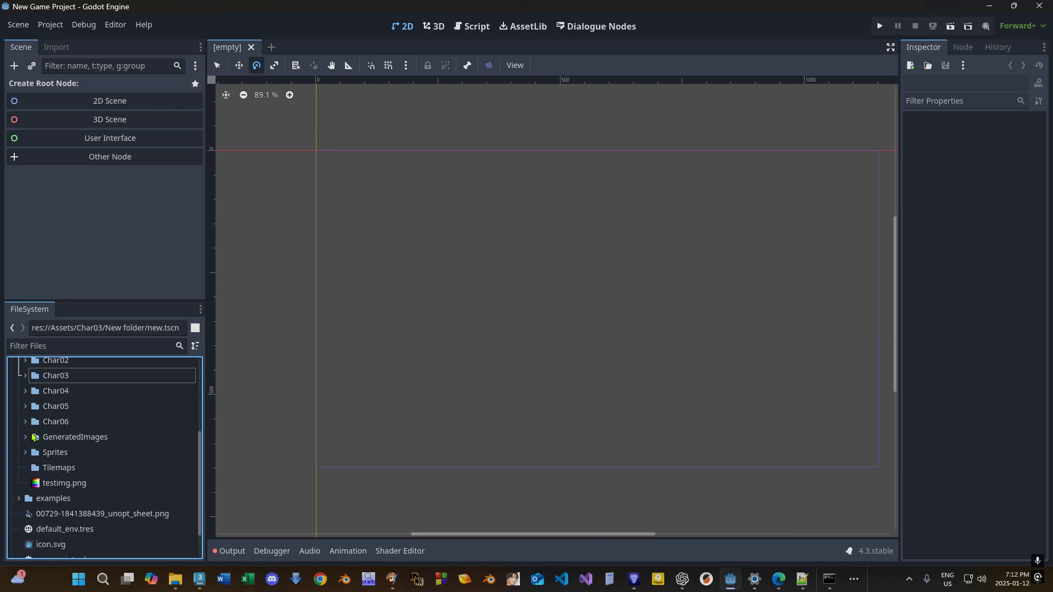
pyautogui.click(31, 423)
pyautogui.click(25, 421)
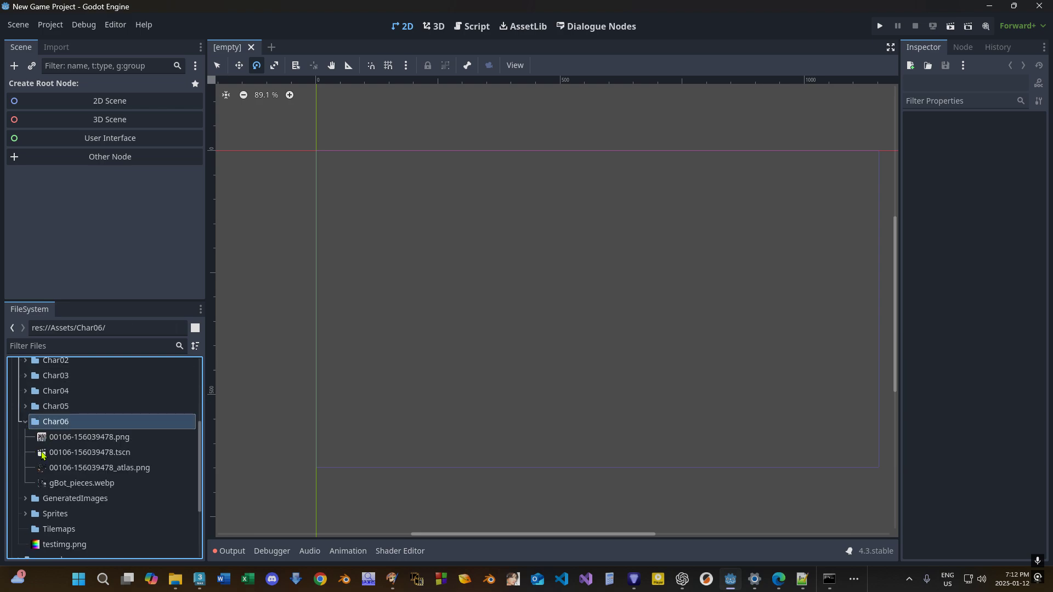
pyautogui.doubleClick(112, 453)
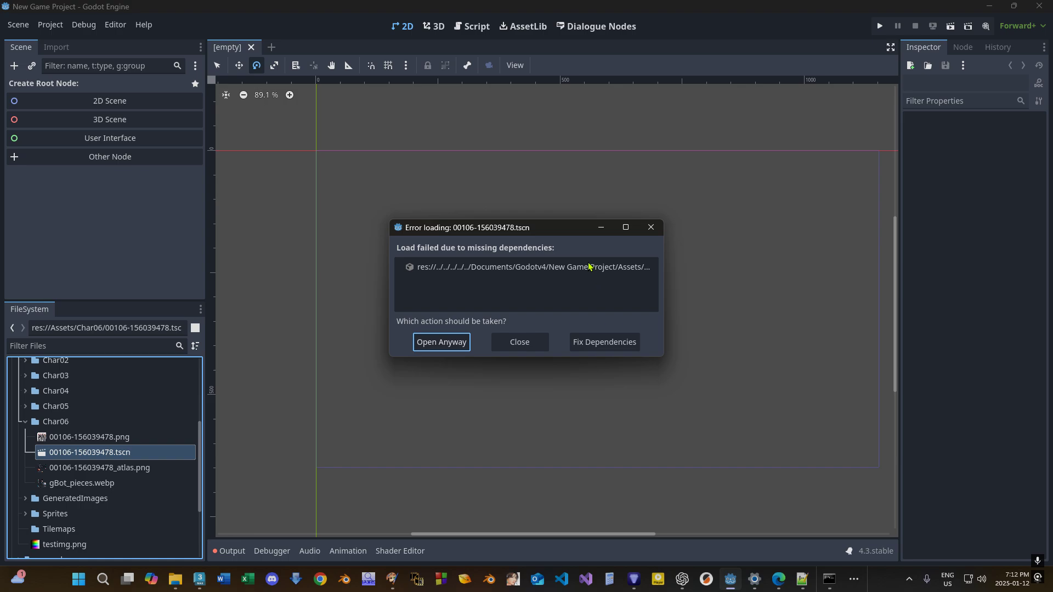
pyautogui.click(574, 343)
pyautogui.click(721, 226)
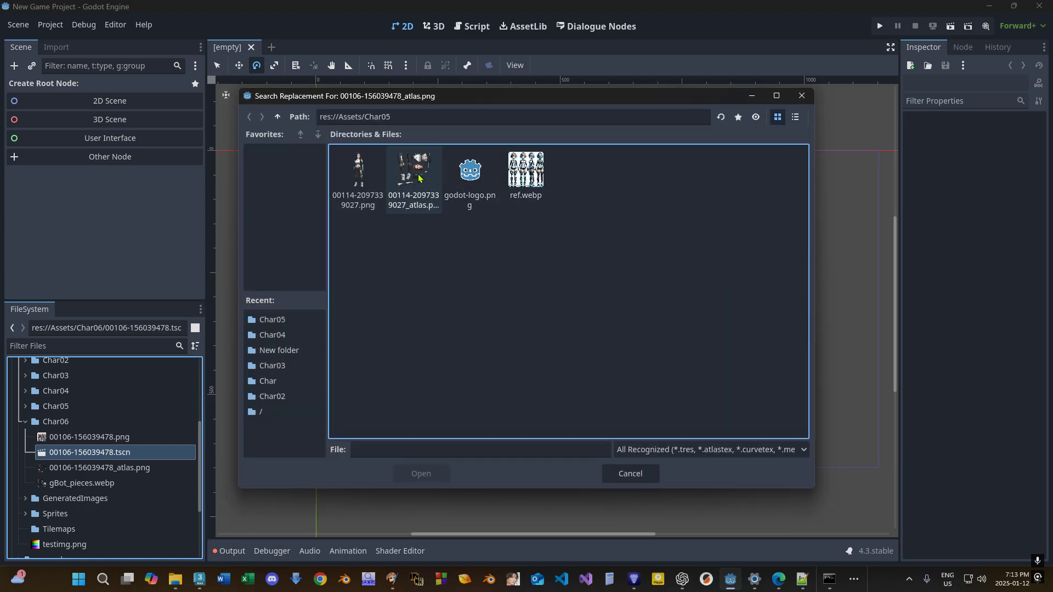
pyautogui.click(262, 411)
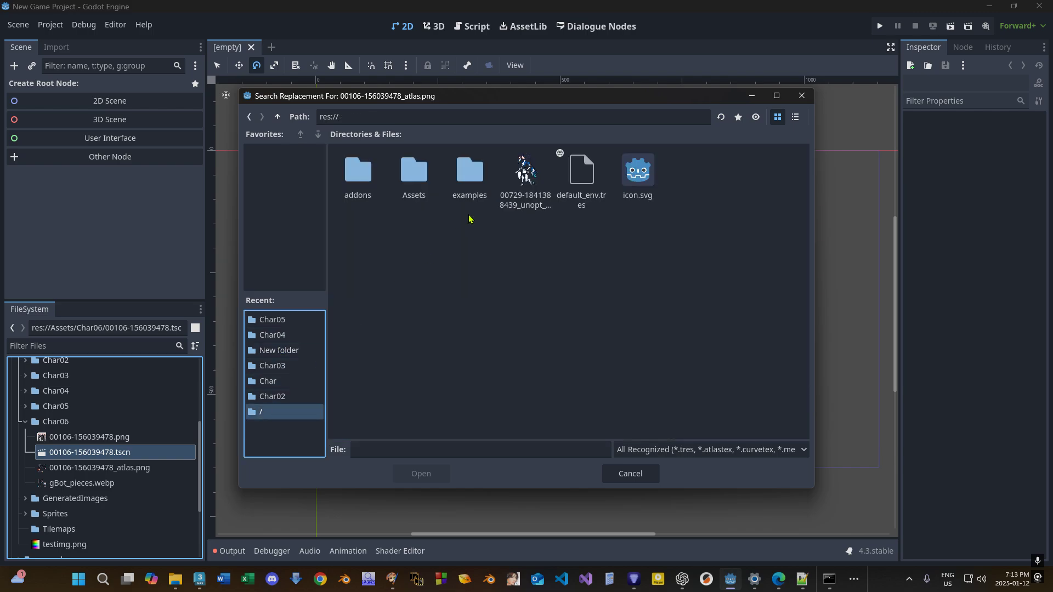
pyautogui.doubleClick(404, 180)
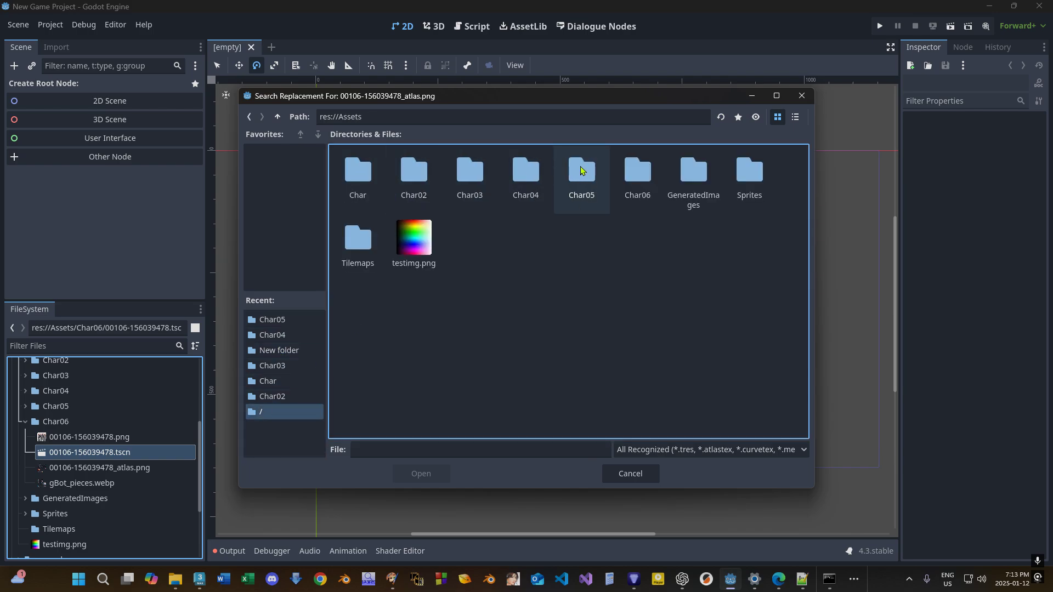
pyautogui.doubleClick(642, 170)
pyautogui.doubleClick(415, 178)
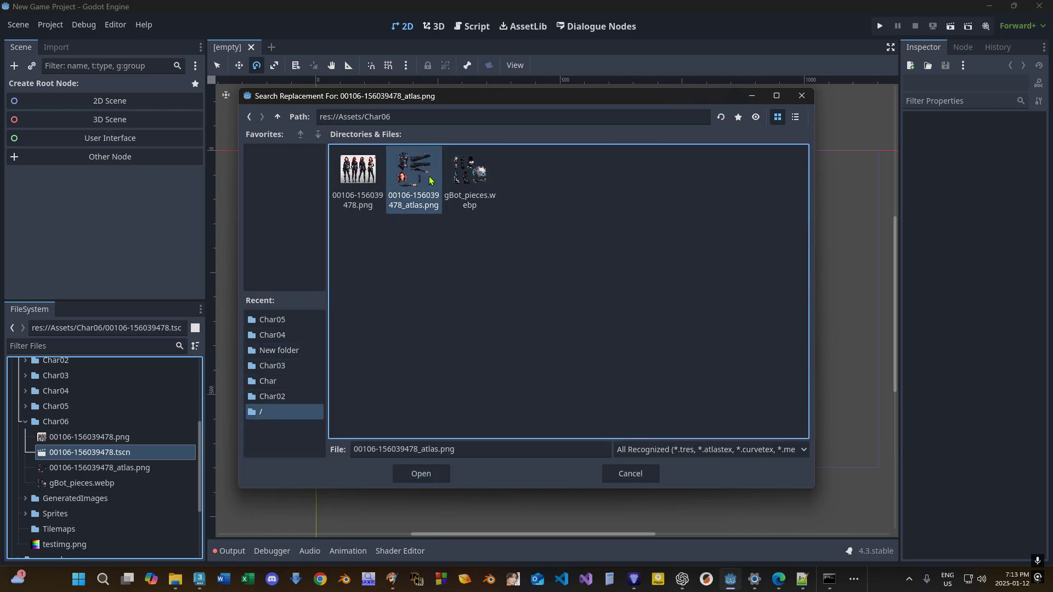
pyautogui.click(543, 406)
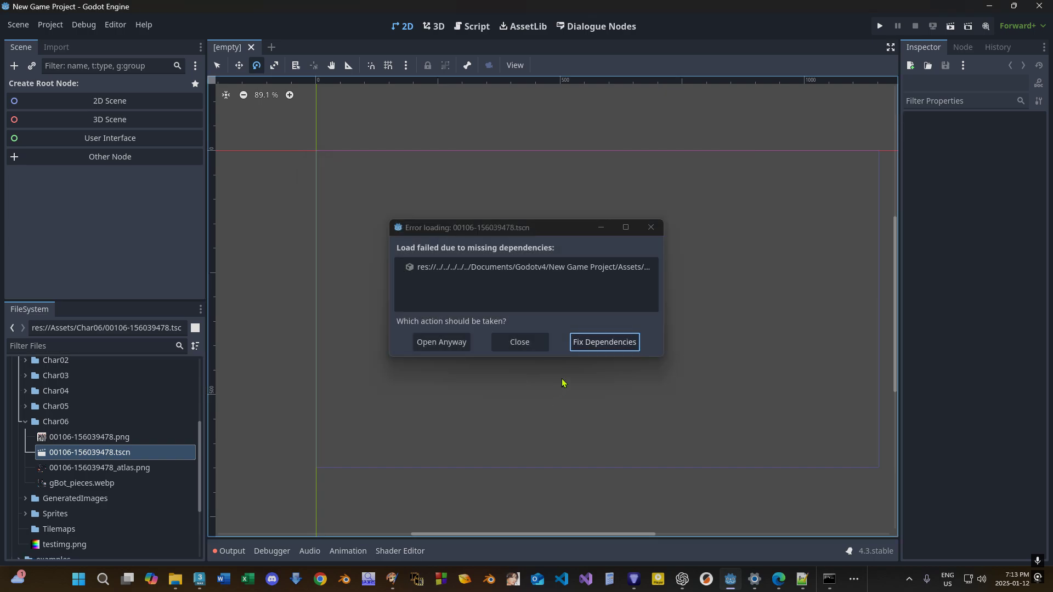
pyautogui.click(521, 343)
# Open the 00106-156039478.tscn scene and inspect the assembled character's torso, hips and arm up close.
pyautogui.scroll(-4, 482, 345)
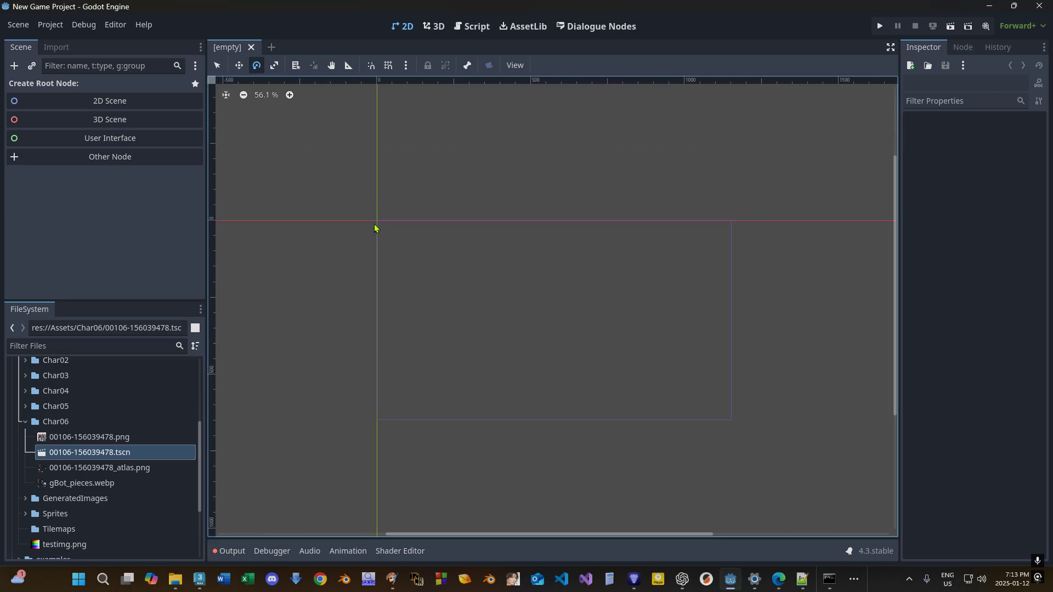
pyautogui.doubleClick(87, 452)
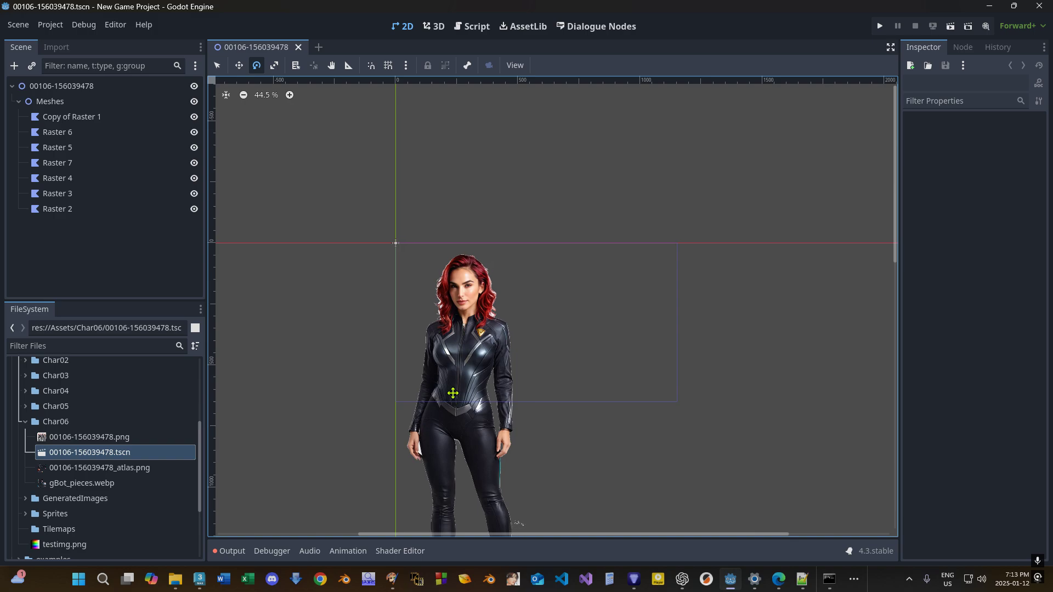
pyautogui.scroll(6, 462, 300)
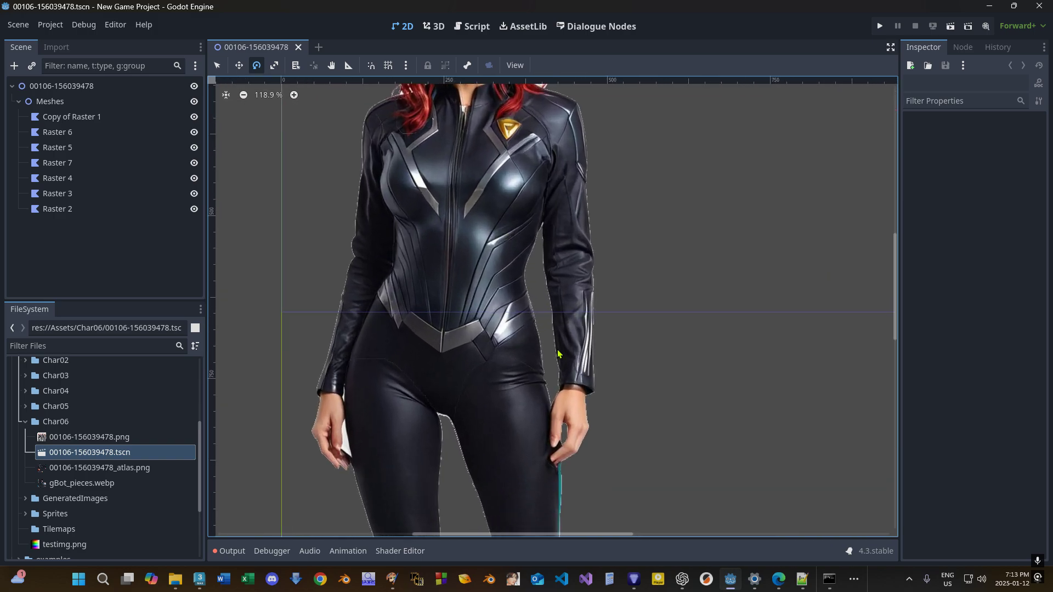
pyautogui.scroll(3, 564, 426)
pyautogui.scroll(-4, 509, 252)
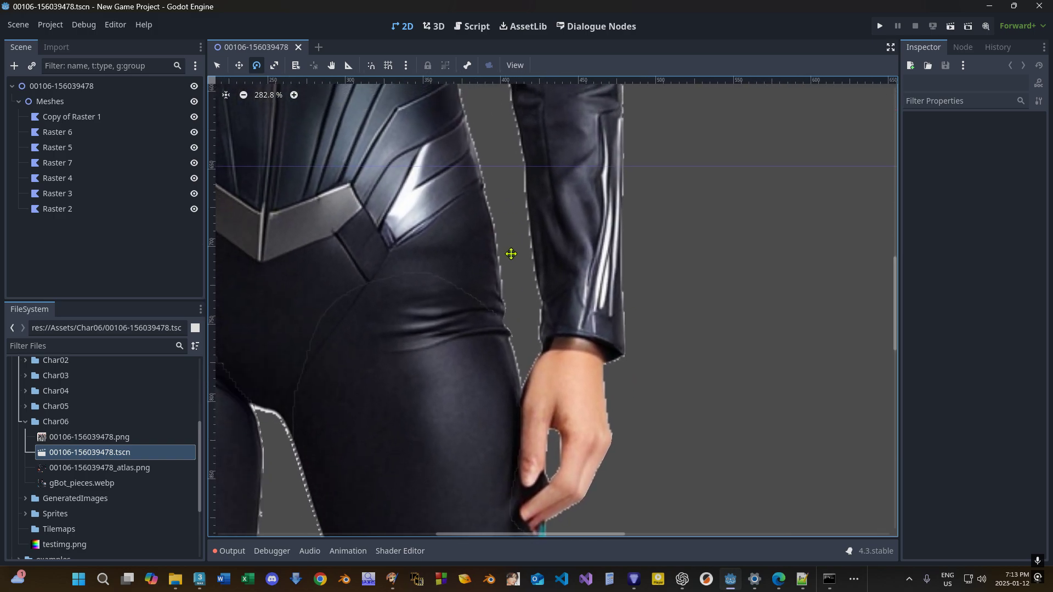
pyautogui.scroll(-4, 469, 208)
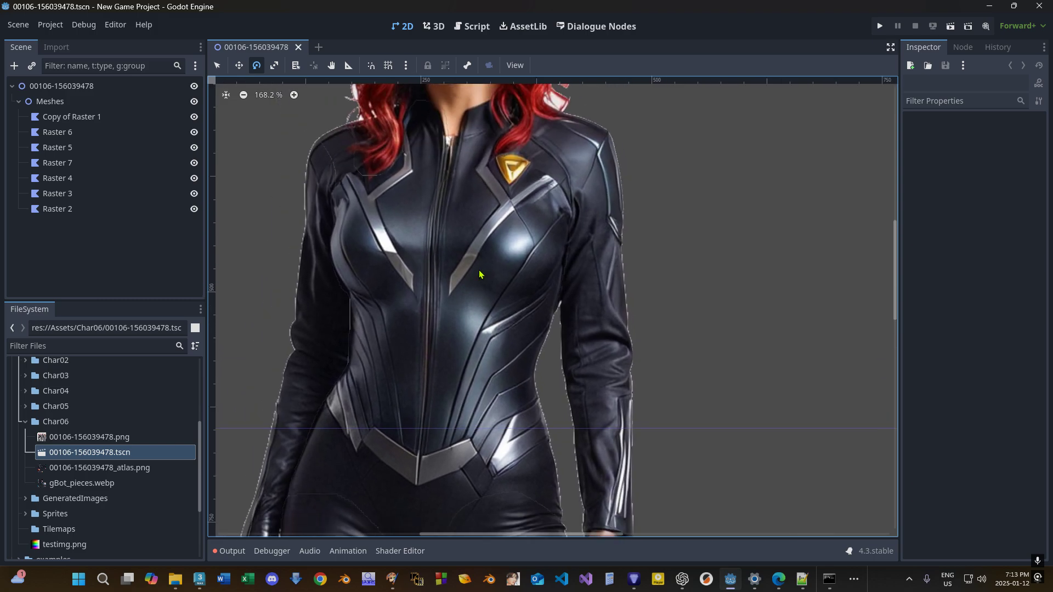
pyautogui.scroll(-3, 460, 225)
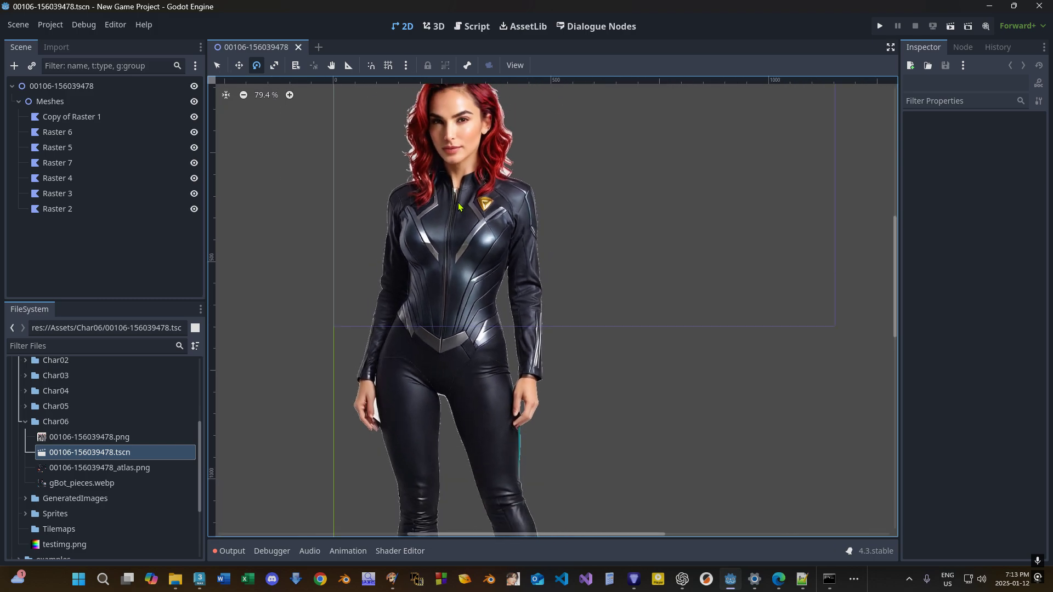
# Rotate the Raster 3 arm polygon outward from the body to about -13.9°.
pyautogui.moveTo(467, 213); pyautogui.dragTo(496, 314, button='middle')
pyautogui.scroll(5, 499, 310)
pyautogui.click(576, 377)
pyautogui.moveTo(577, 380)
pyautogui.mouseDown()
pyautogui.moveTo(625, 341)
pyautogui.moveTo(641, 295)
pyautogui.moveTo(615, 351)
pyautogui.moveTo(592, 371)
pyautogui.mouseUp()
pyautogui.scroll(-1, 592, 371)
pyautogui.moveTo(592, 371); pyautogui.dragTo(545, 265, button='middle')
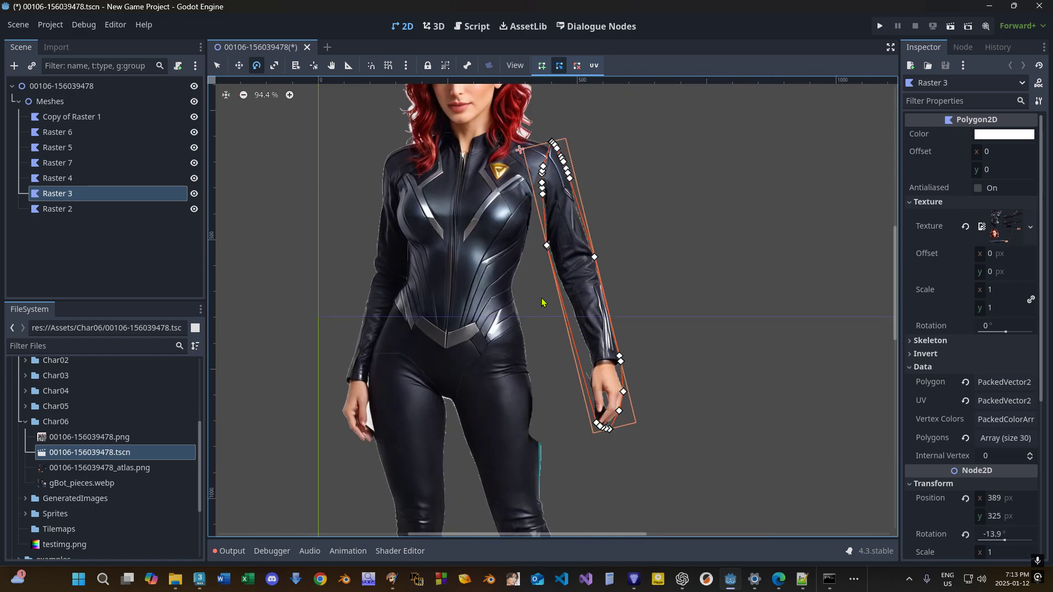
# Undo the last rotation of the Raster 3 arm and review its UV, Points, Polygons and Bones modes in the UV editor.
pyautogui.hotkey('ctrl', 'z')
pyautogui.click(594, 65)
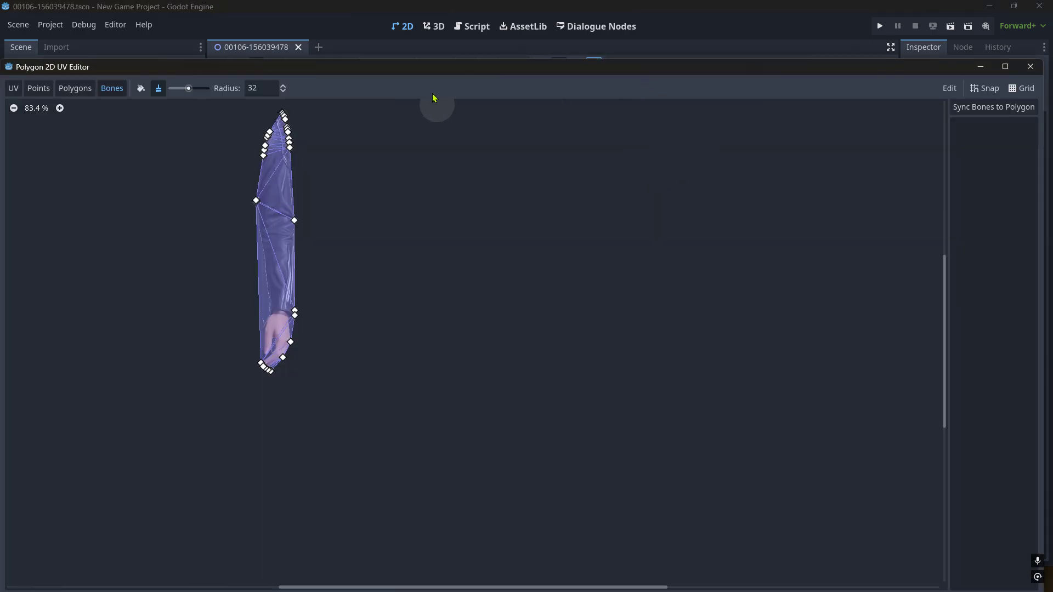
pyautogui.click(14, 29)
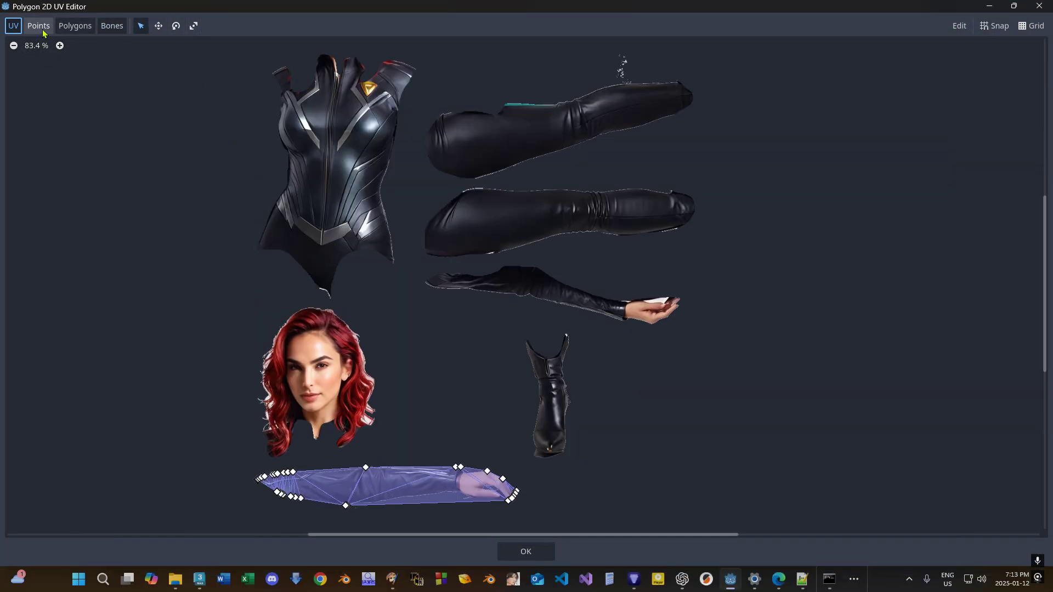
pyautogui.click(40, 27)
pyautogui.click(76, 26)
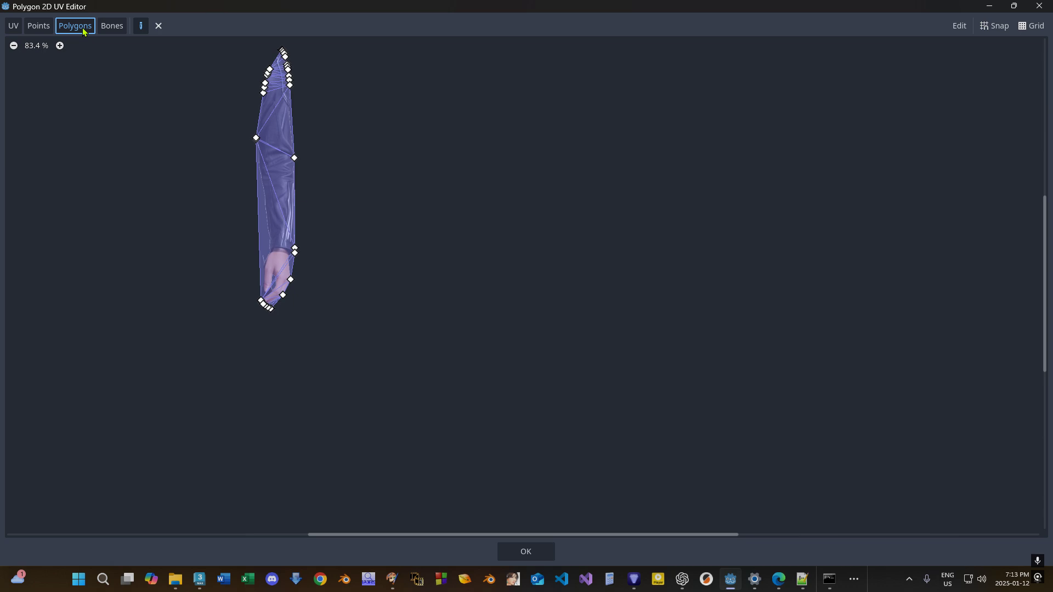
pyautogui.click(104, 31)
# Examine the arm mesh's triangulation around the hand, elbow and shoulder up close, and close the UV editor.
pyautogui.scroll(-1, 378, 216)
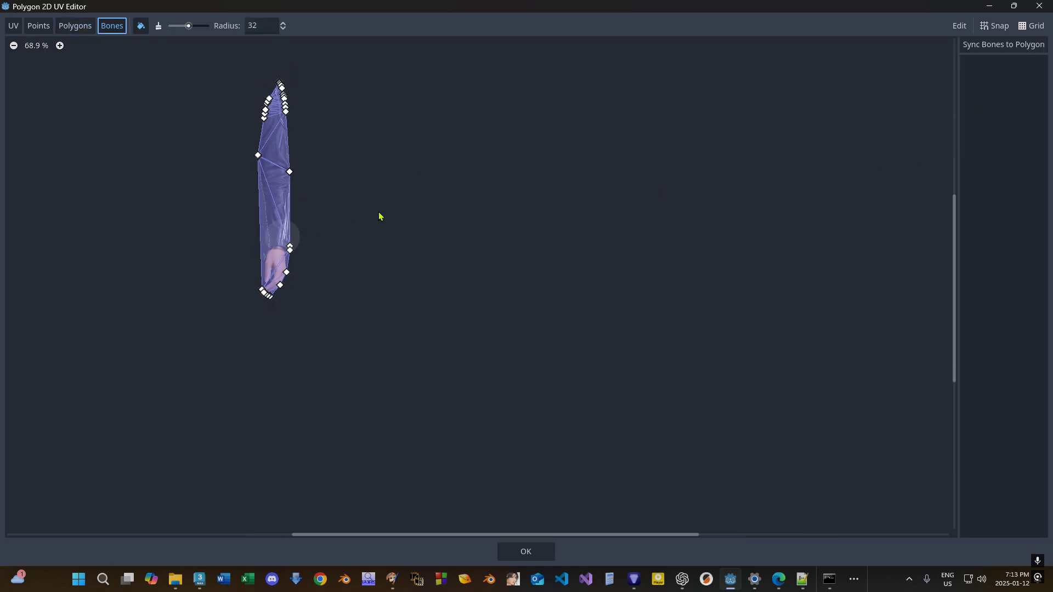
pyautogui.scroll(6, 255, 266)
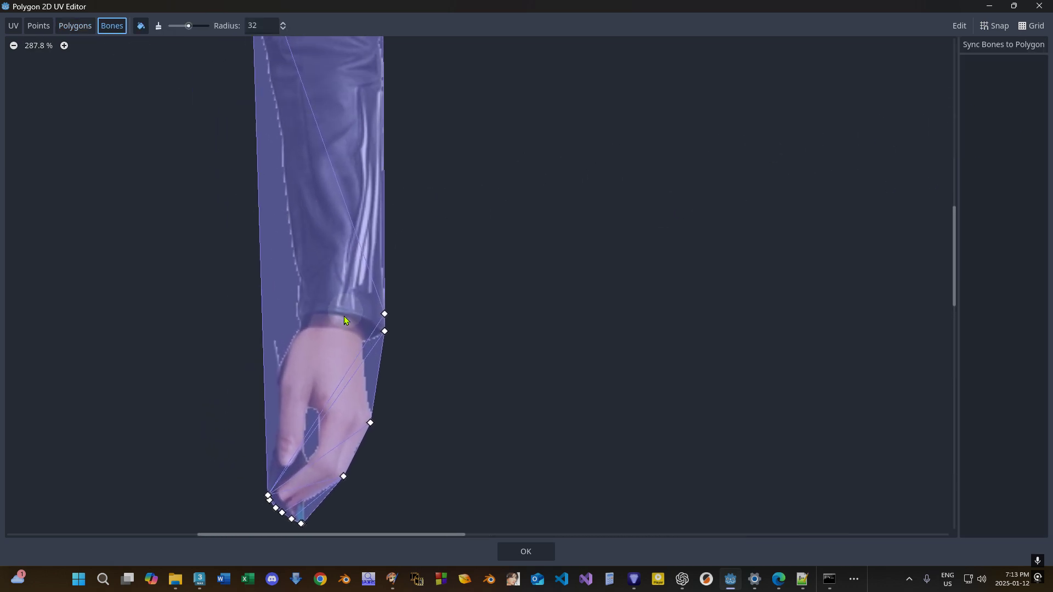
pyautogui.keyDown('ctrl'); pyautogui.scroll(4, 329, 186); pyautogui.keyUp('ctrl')
pyautogui.scroll(-2, 336, 211)
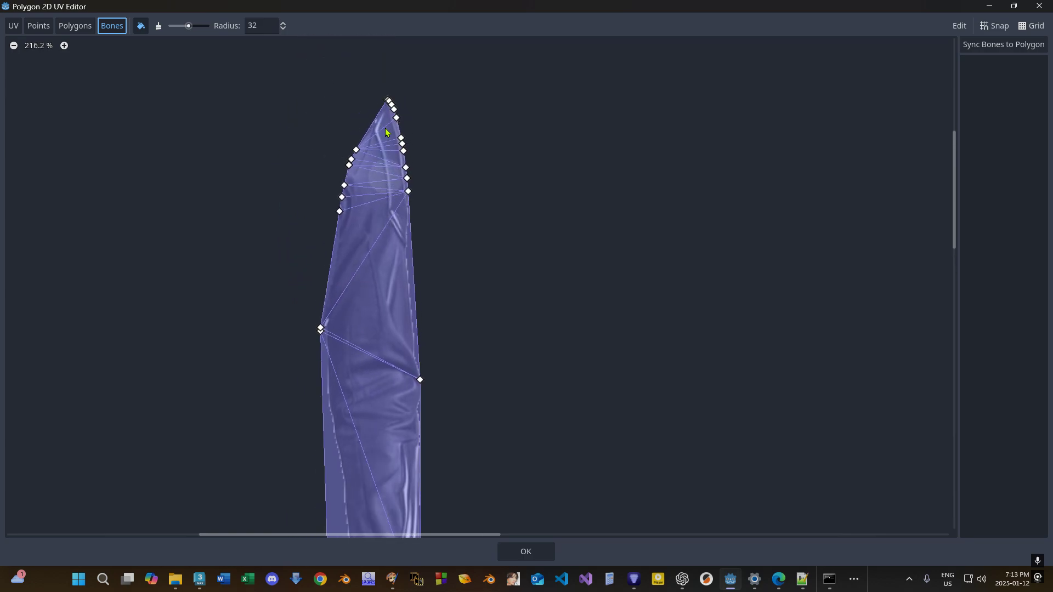
pyautogui.keyDown('ctrl'); pyautogui.scroll(1, 361, 247); pyautogui.keyUp('ctrl')
pyautogui.scroll(-5, 439, 290)
pyautogui.click(1034, 7)
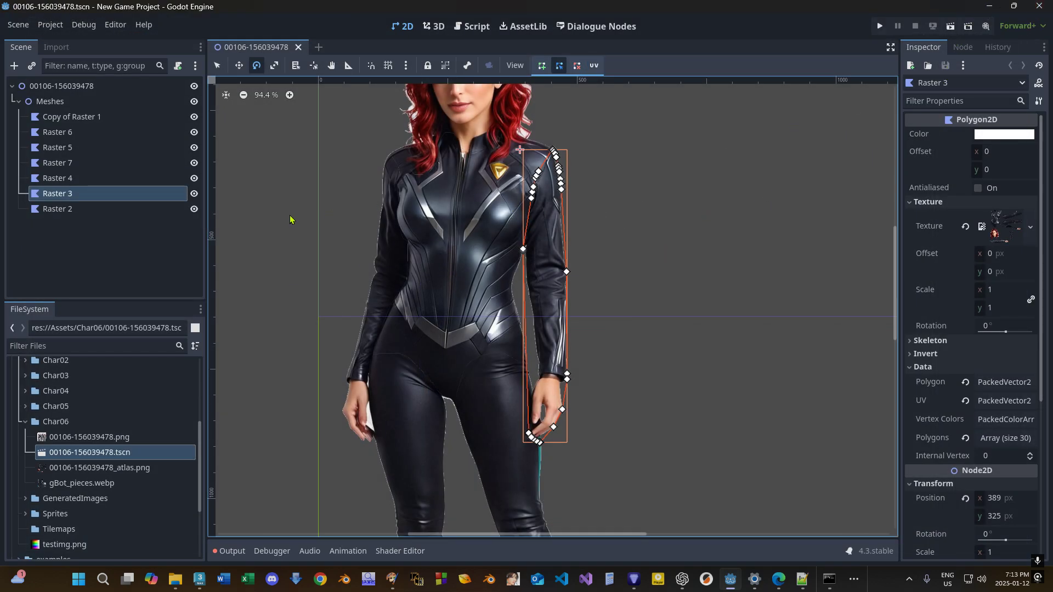
# Switch to 3ds Max and import 00106-156039478.tscn from the Char06 folder with the 2D Mesh Tool.
pyautogui.click(989, 8)
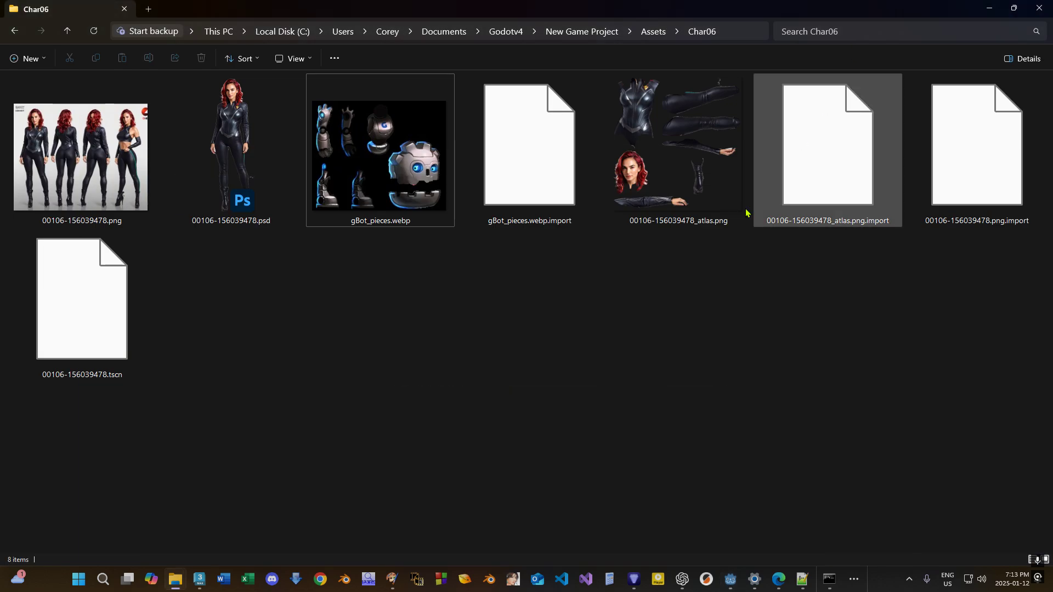
pyautogui.click(198, 581)
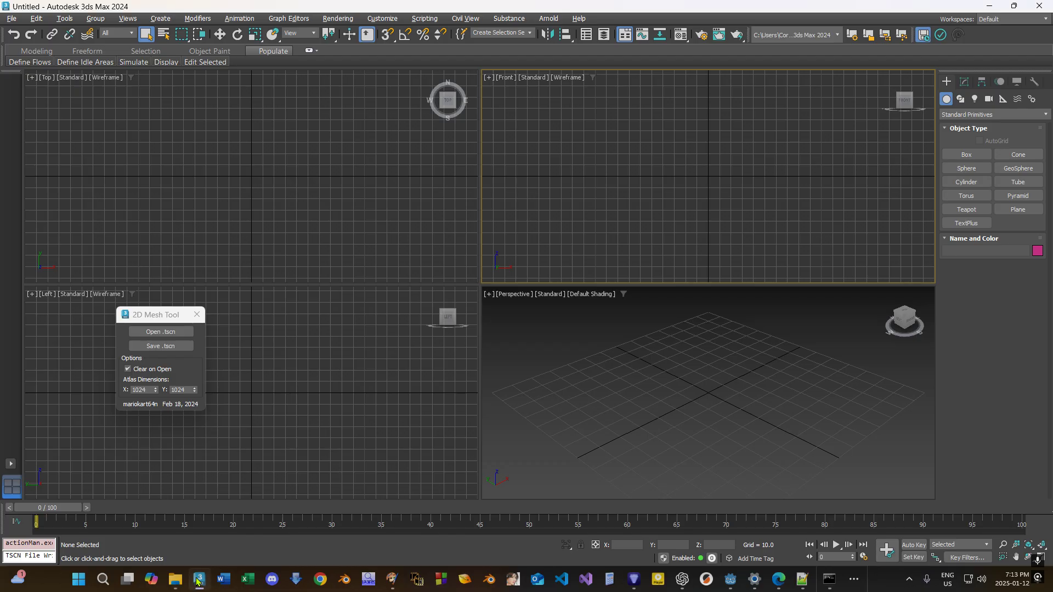
pyautogui.click(149, 332)
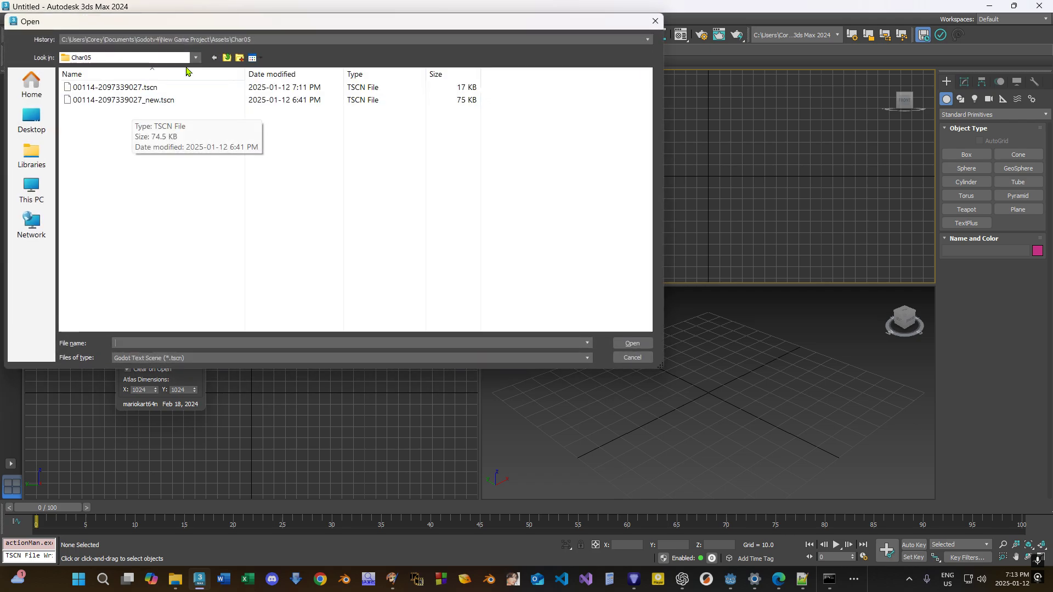
pyautogui.click(226, 57)
pyautogui.doubleClick(94, 150)
pyautogui.doubleClick(101, 88)
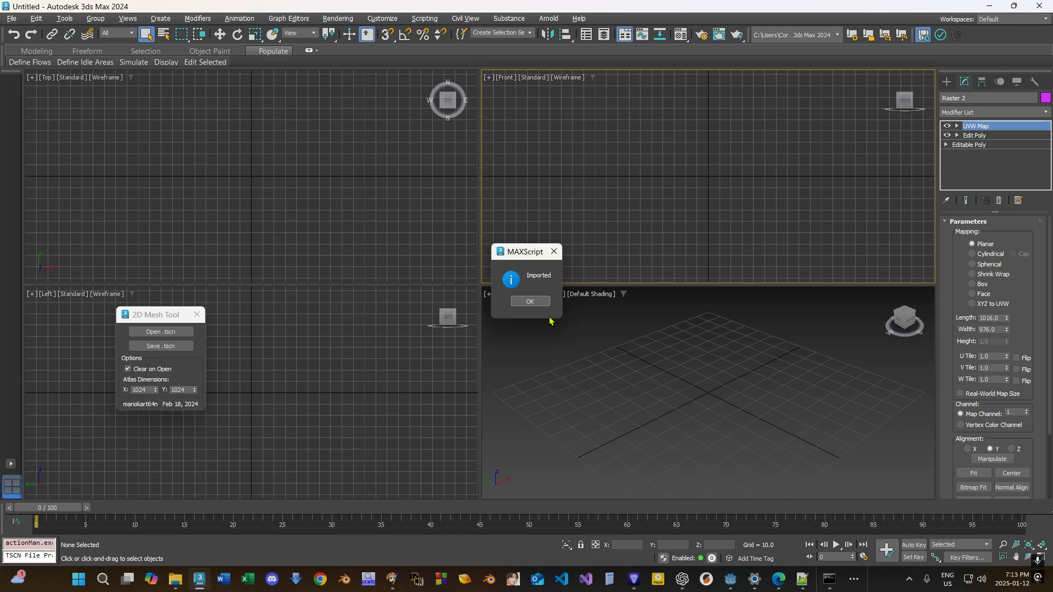
pyautogui.click(530, 301)
# Maximize the perspective viewport, face the imported character from the front, and inspect its head, torso and hip seams up close.
pyautogui.hotkey('alt', 'w')
pyautogui.keyDown('alt'); pyautogui.moveTo(669, 380); pyautogui.dragTo(579, 361); pyautogui.keyUp('alt')
pyautogui.moveTo(579, 360); pyautogui.dragTo(632, 327, button='middle')
pyautogui.click(616, 449)
pyautogui.scroll(5, 457, 287)
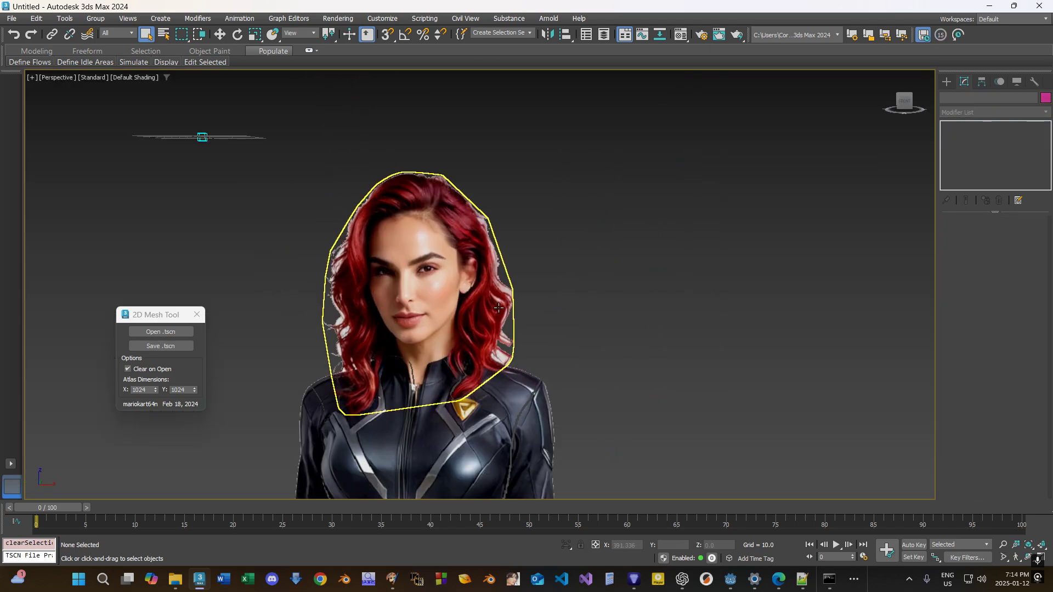
pyautogui.scroll(-5, 497, 308)
pyautogui.scroll(3, 515, 331)
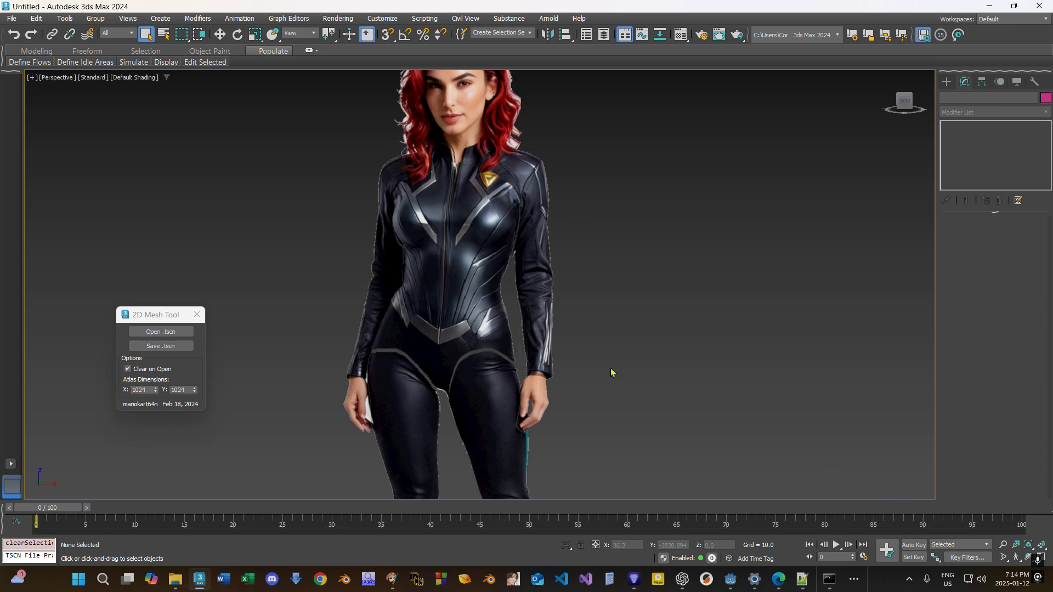
pyautogui.scroll(5, 494, 351)
pyautogui.scroll(-1, 526, 359)
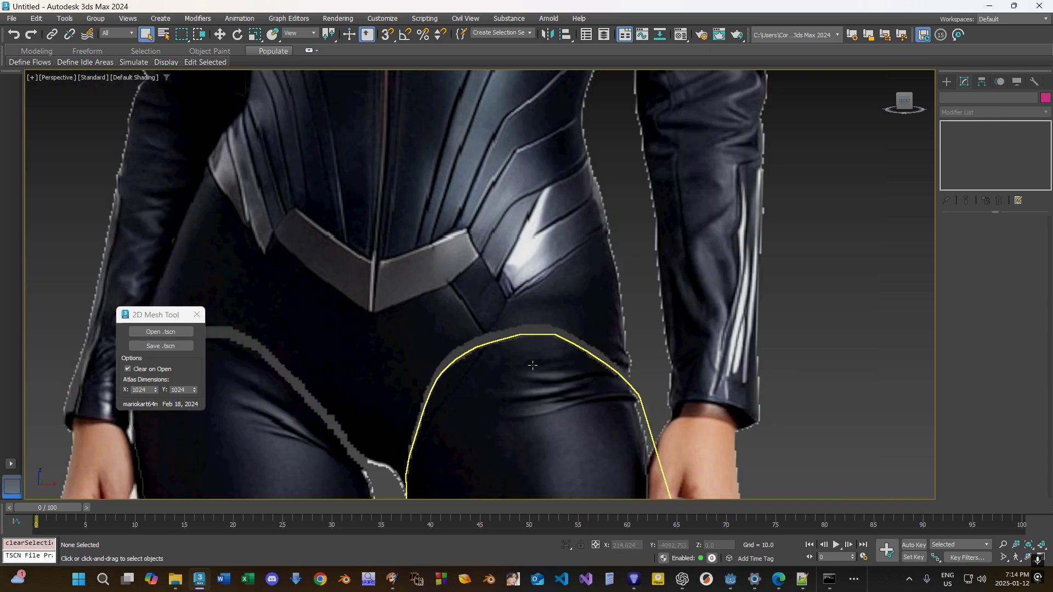
pyautogui.scroll(-5, 532, 365)
# Activate the Move tool, select the Raster 4 leg mesh, and inspect its outline at the hip.
pyautogui.click(220, 34)
pyautogui.scroll(4, 543, 408)
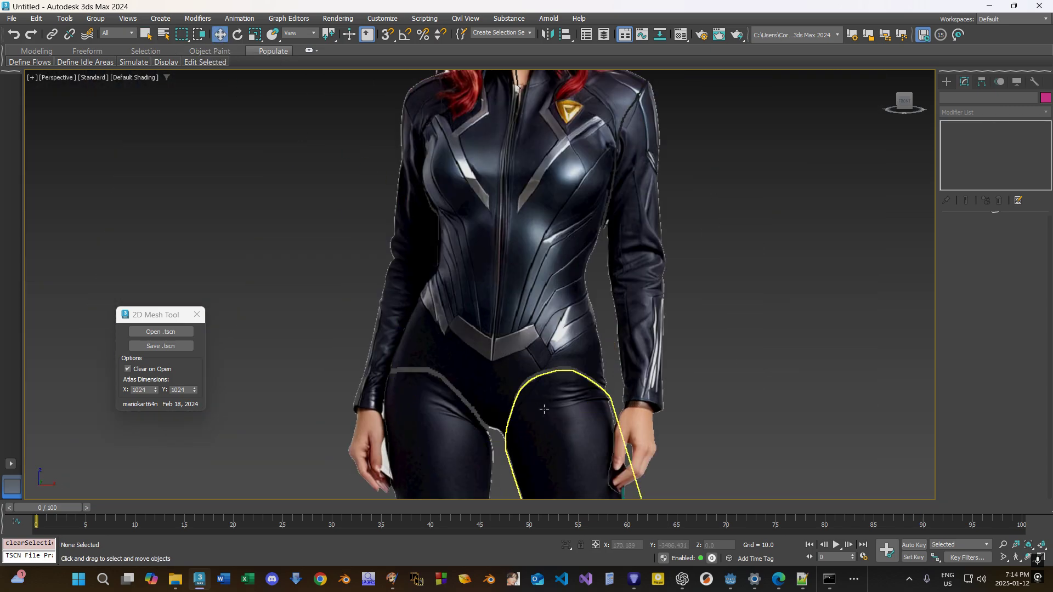
pyautogui.click(544, 409)
pyautogui.scroll(4, 545, 408)
pyautogui.hotkey('alt', 'x')
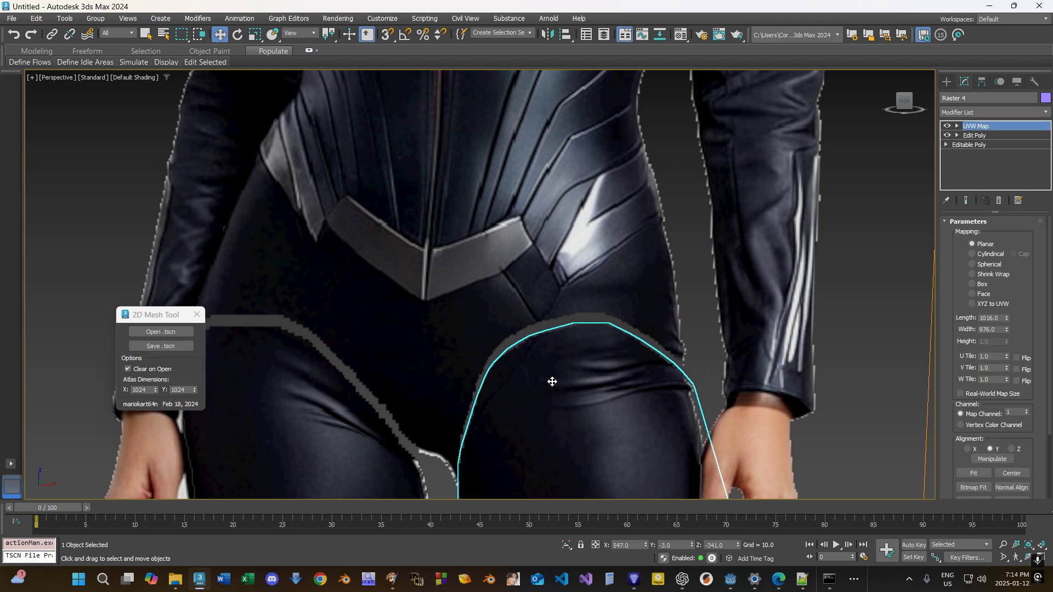
pyautogui.scroll(-6, 551, 326)
pyautogui.scroll(3, 308, 148)
# Try High Quality rendering in the perspective viewport and return it to Standard.
pyautogui.click(104, 78)
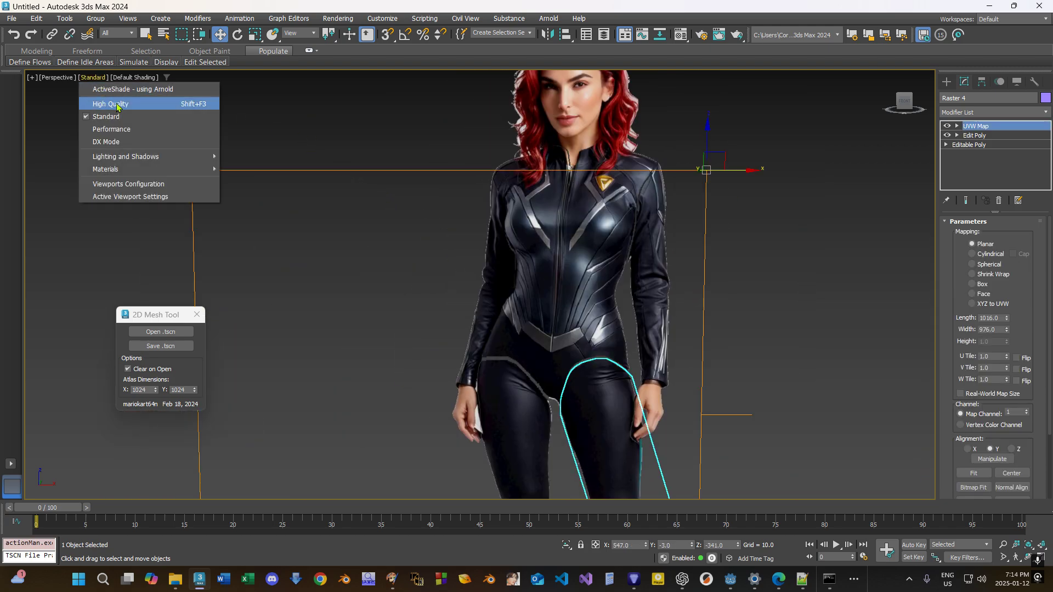
pyautogui.click(117, 105)
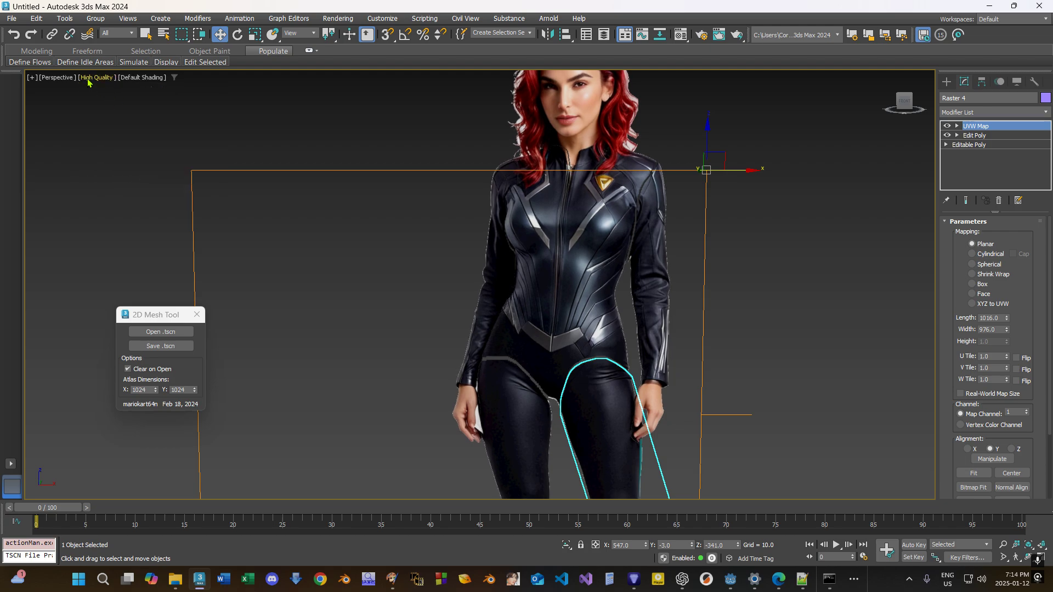
pyautogui.click(88, 78)
pyautogui.click(99, 117)
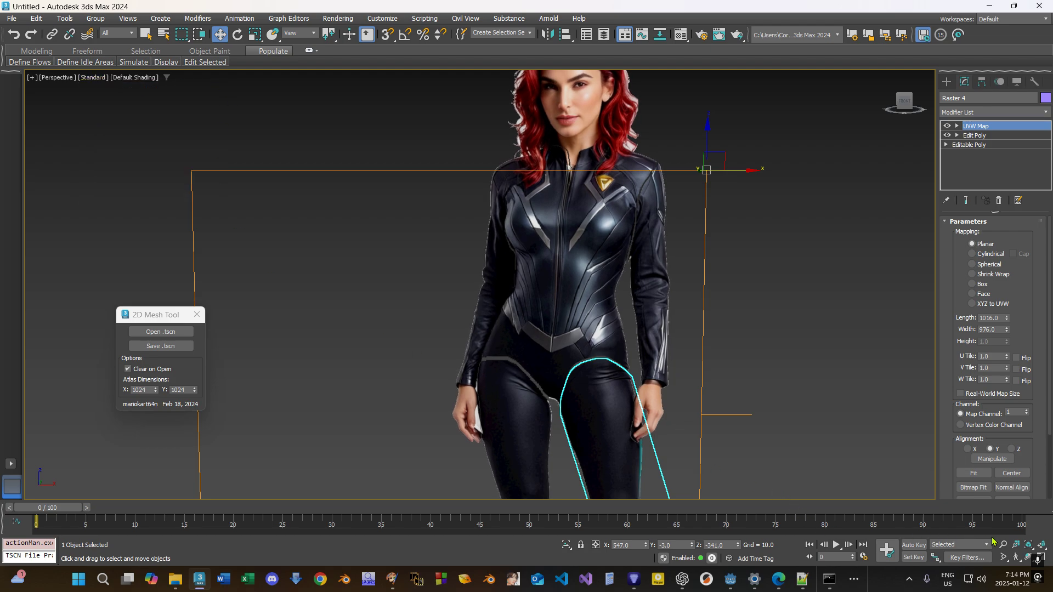
# Restore the four-viewport layout, make the Front viewport active, and maximize it.
pyautogui.click(1044, 555)
pyautogui.rightClick(750, 246)
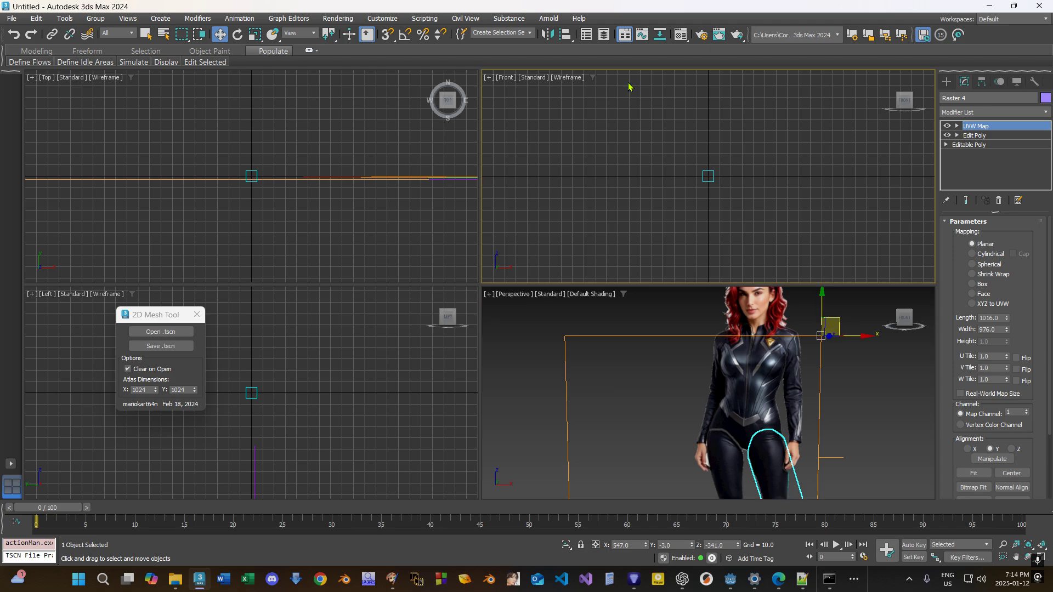
pyautogui.click(1043, 560)
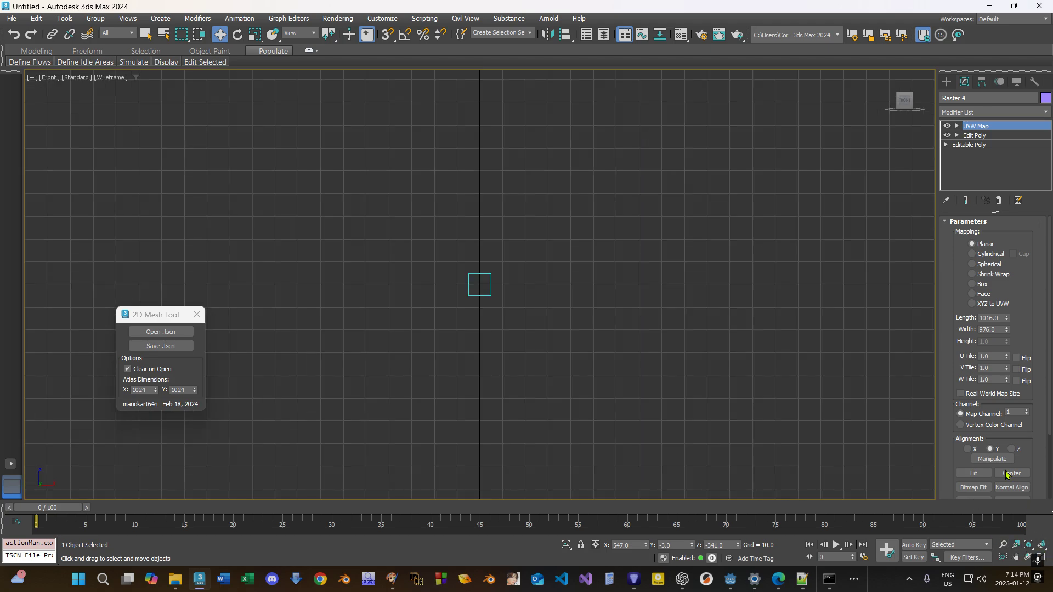
# Switch the front viewport to High Quality rendering and turn off Wireframe Override to show the textured character with default shading.
pyautogui.click(76, 77)
pyautogui.click(96, 112)
pyautogui.scroll(-5, 455, 258)
pyautogui.click(118, 78)
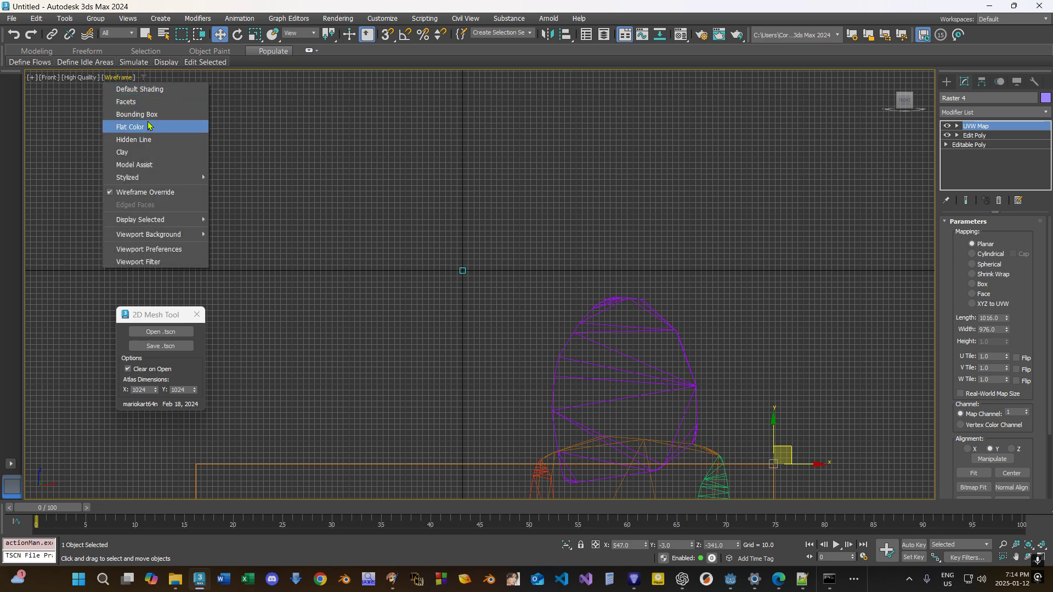
pyautogui.click(136, 193)
pyautogui.scroll(-3, 472, 229)
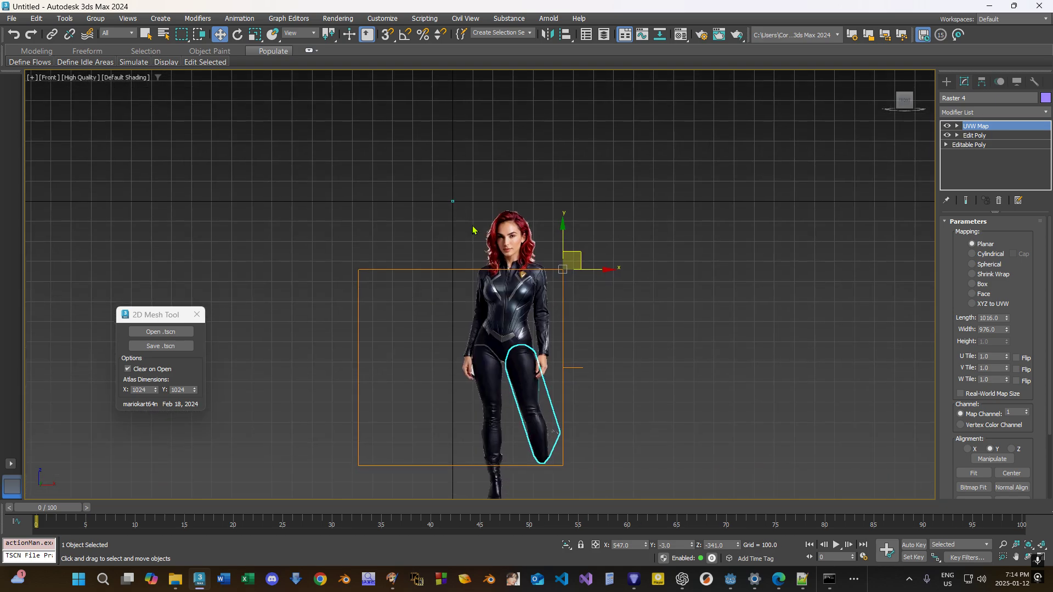
# Hide the grid in the front viewport and deselect the leg mesh.
pyautogui.scroll(3, 471, 230)
pyautogui.click(81, 79)
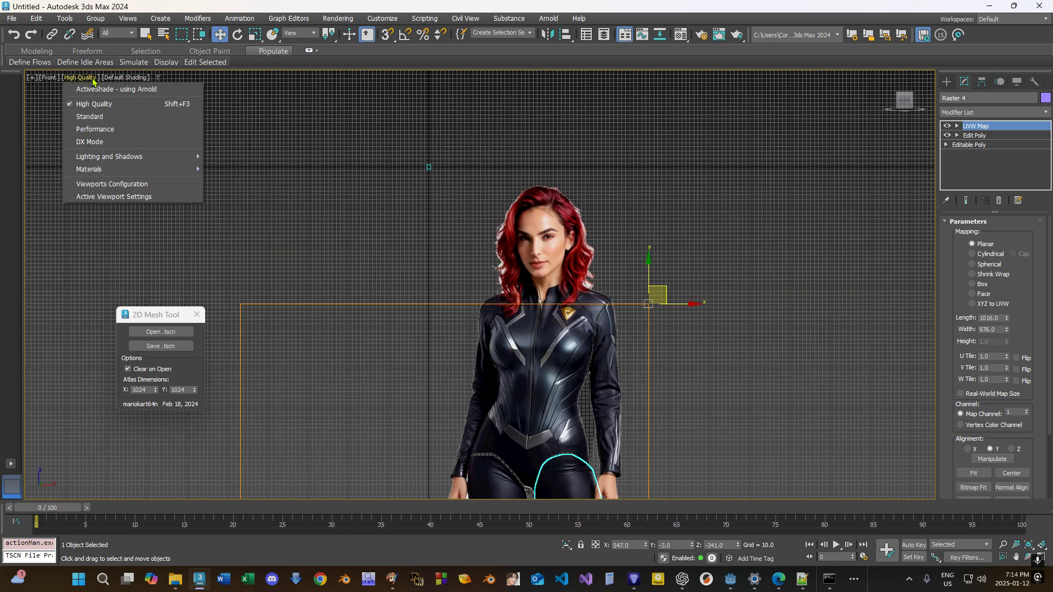
pyautogui.click(111, 79)
pyautogui.click(113, 80)
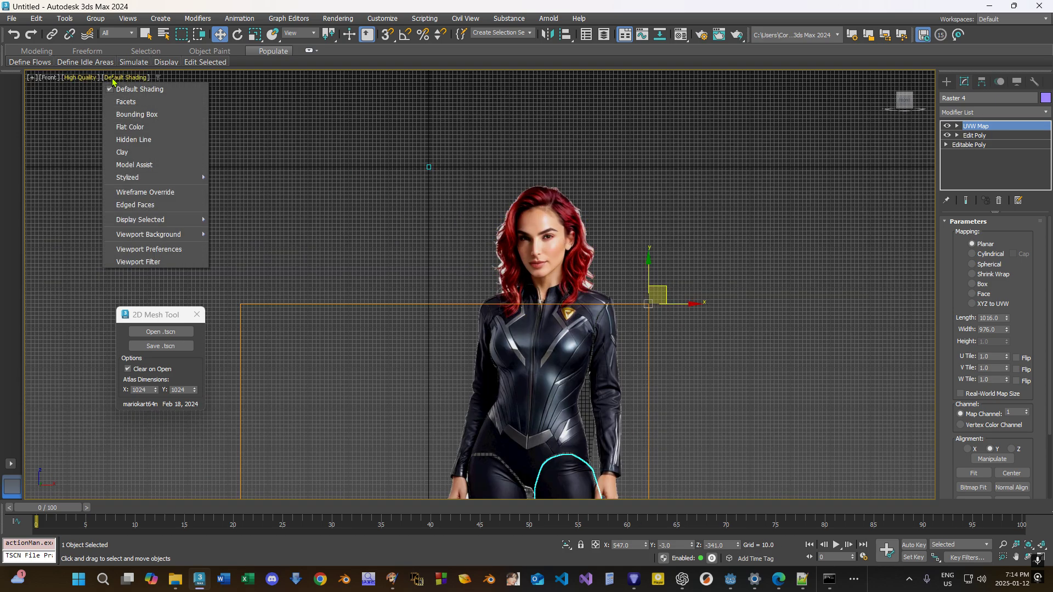
pyautogui.click(335, 147)
pyautogui.press('g')
pyautogui.scroll(5, 513, 274)
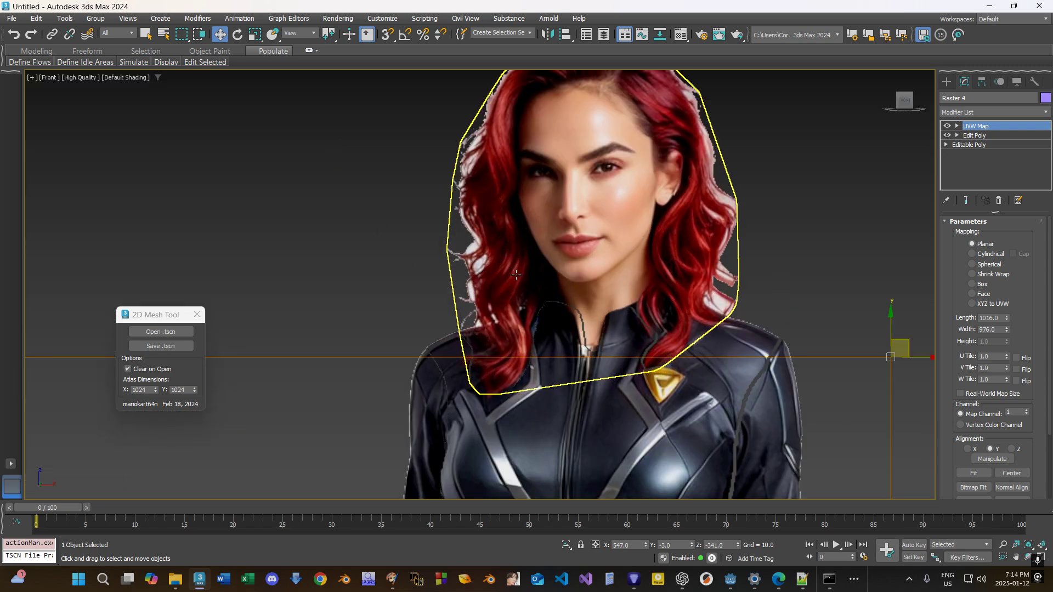
pyautogui.scroll(-5, 412, 247)
pyautogui.moveTo(411, 209); pyautogui.dragTo(403, 168, button='middle')
pyautogui.scroll(2, 421, 177)
pyautogui.click(590, 179)
pyautogui.scroll(-2, 575, 329)
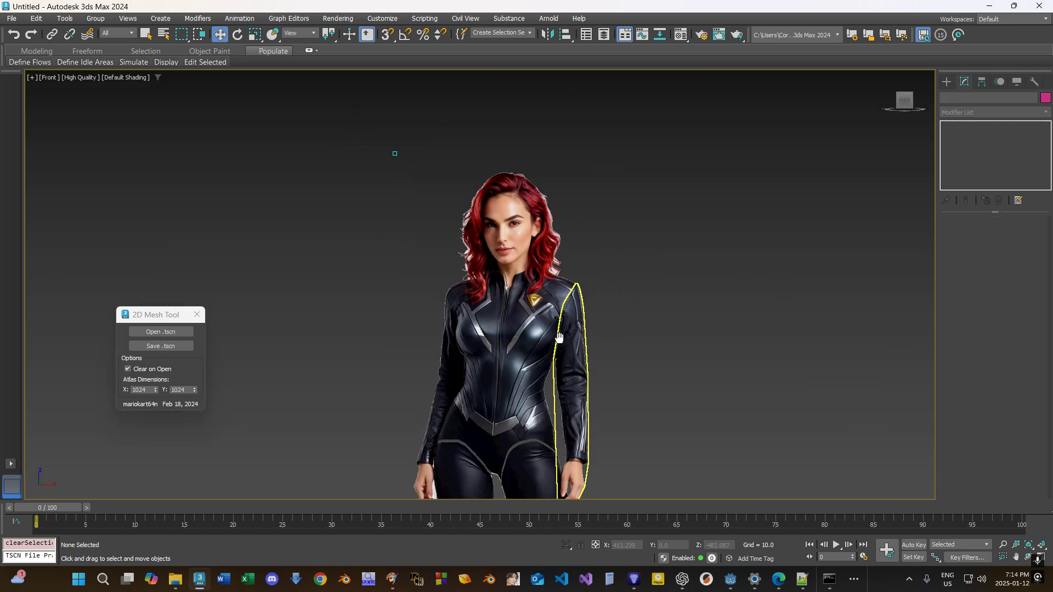
# Select both leg meshes and nudge them slightly upward together so they meet the hips, then clear the selection.
pyautogui.moveTo(514, 482); pyautogui.dragTo(477, 255, button='middle')
pyautogui.click(496, 263)
pyautogui.keyDown('ctrl'); pyautogui.click(439, 333); pyautogui.keyUp('ctrl')
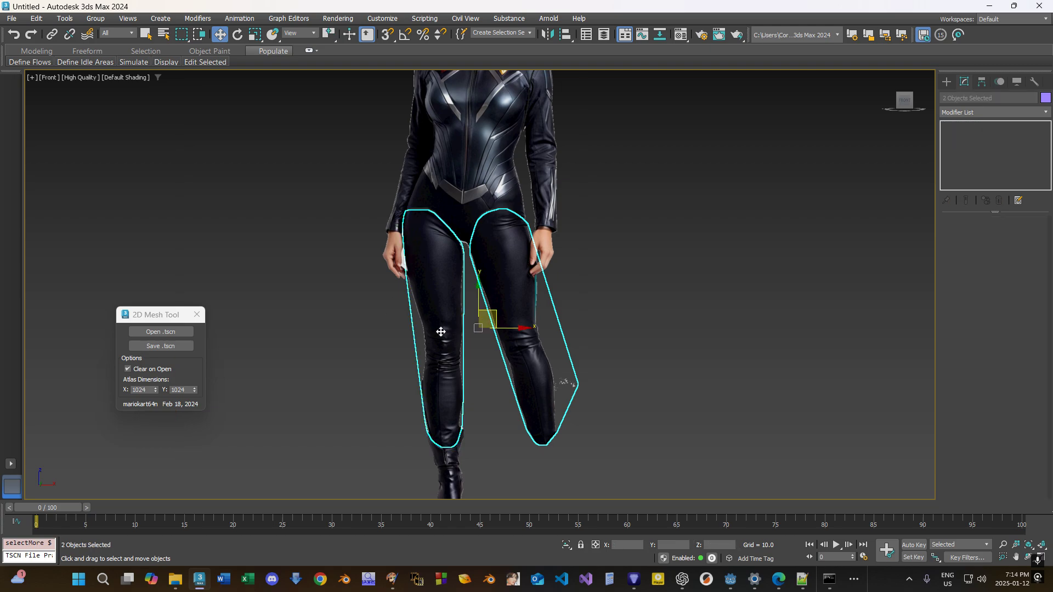
pyautogui.scroll(3, 394, 219)
pyautogui.scroll(2, 472, 300)
pyautogui.moveTo(519, 376); pyautogui.dragTo(514, 368)
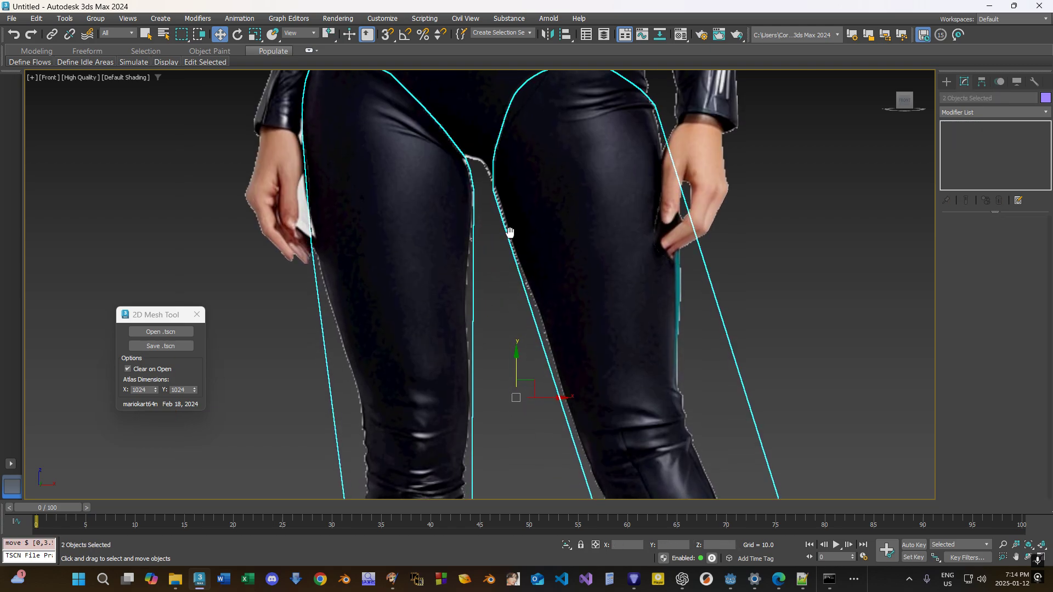
pyautogui.moveTo(510, 229); pyautogui.dragTo(509, 383, button='middle')
pyautogui.scroll(-2, 510, 382)
pyautogui.scroll(-2, 514, 376)
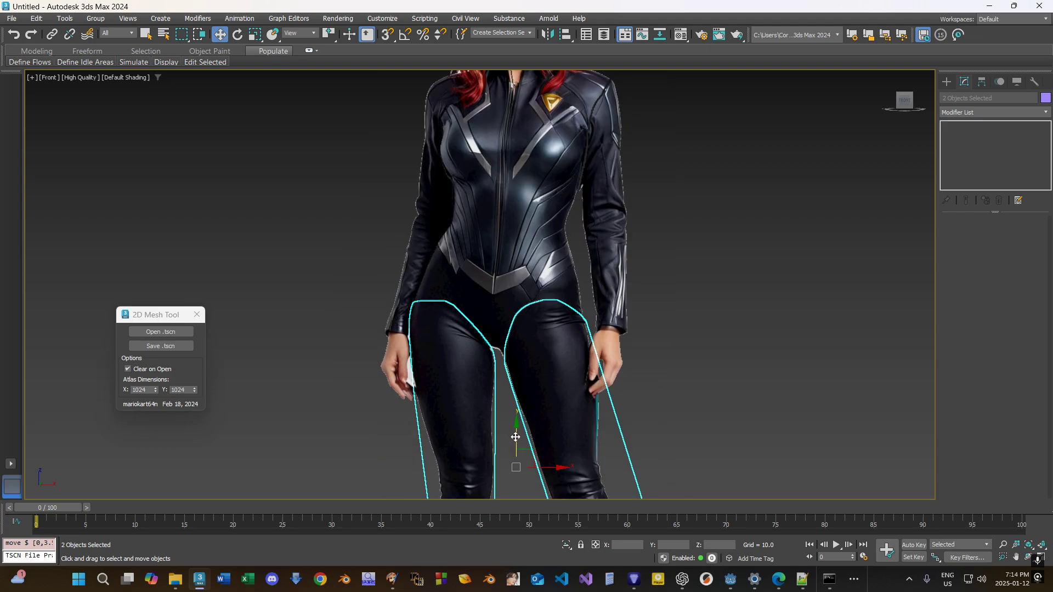
pyautogui.click(613, 340)
pyautogui.scroll(-3, 652, 320)
pyautogui.click(677, 329)
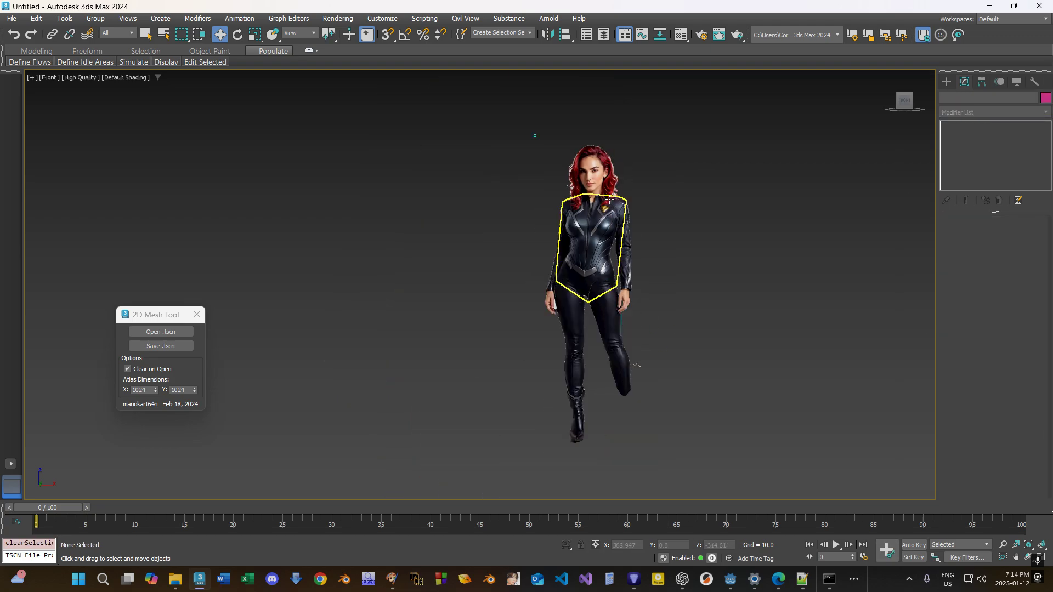
# Select the character's left arm mesh, use the selection center as its transform center, and nudge it slightly against the shoulder.
pyautogui.scroll(5, 610, 198)
pyautogui.click(698, 294)
pyautogui.moveTo(698, 293); pyautogui.dragTo(600, 222, button='middle')
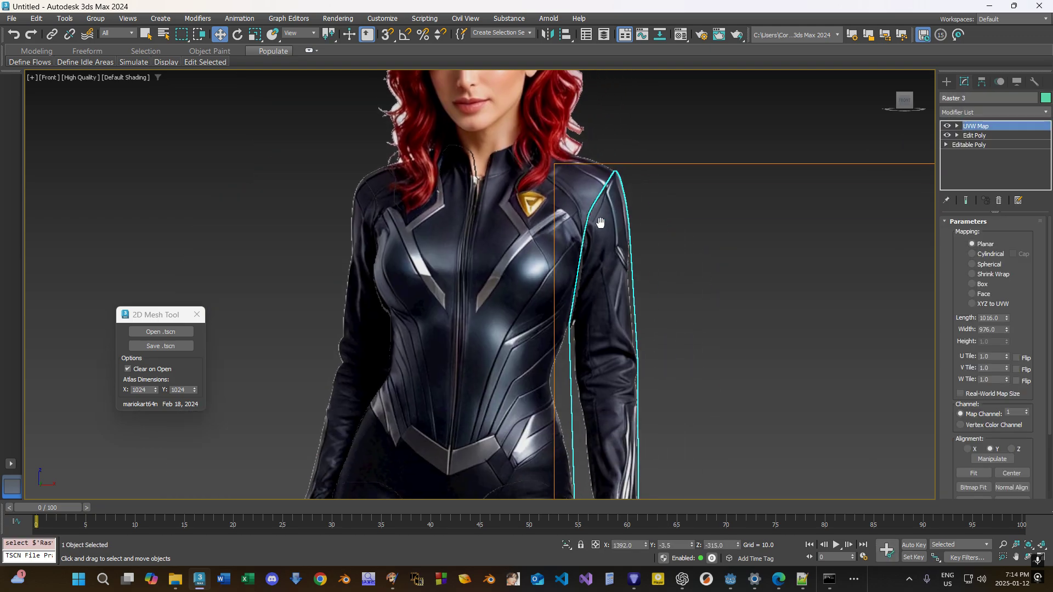
pyautogui.scroll(2, 600, 222)
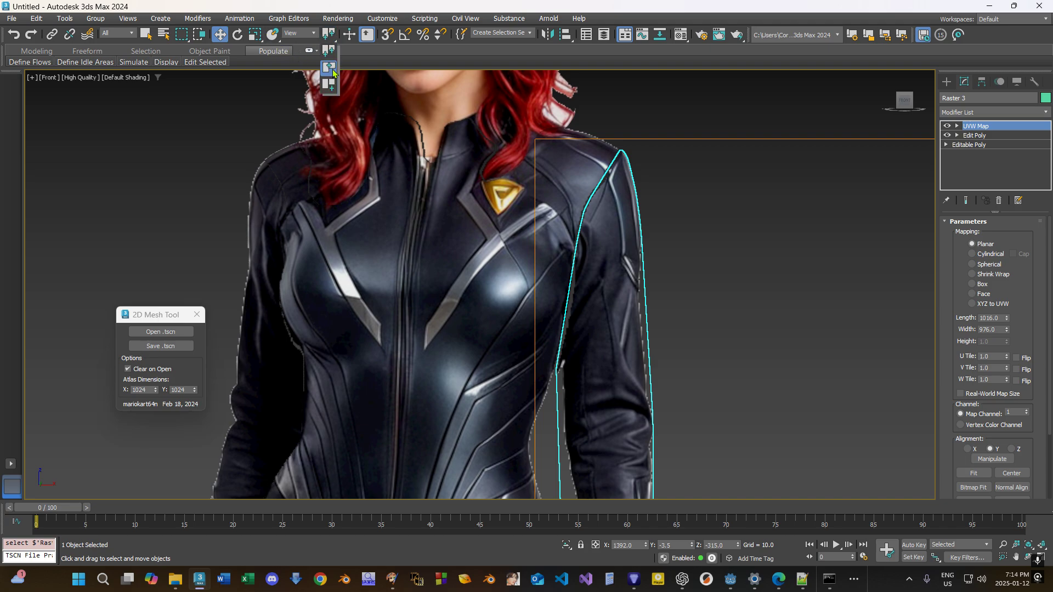
pyautogui.scroll(-3, 560, 324)
pyautogui.scroll(1, 530, 352)
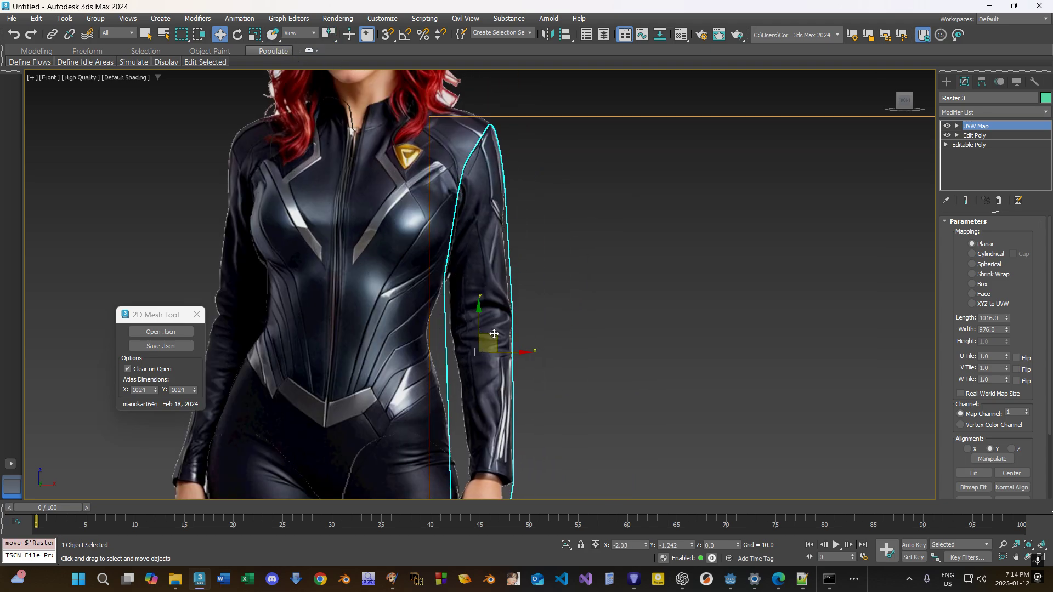
pyautogui.click(230, 239)
# Select the boot mesh and nudge it slightly upward to join the character's right leg.
pyautogui.scroll(-4, 422, 406)
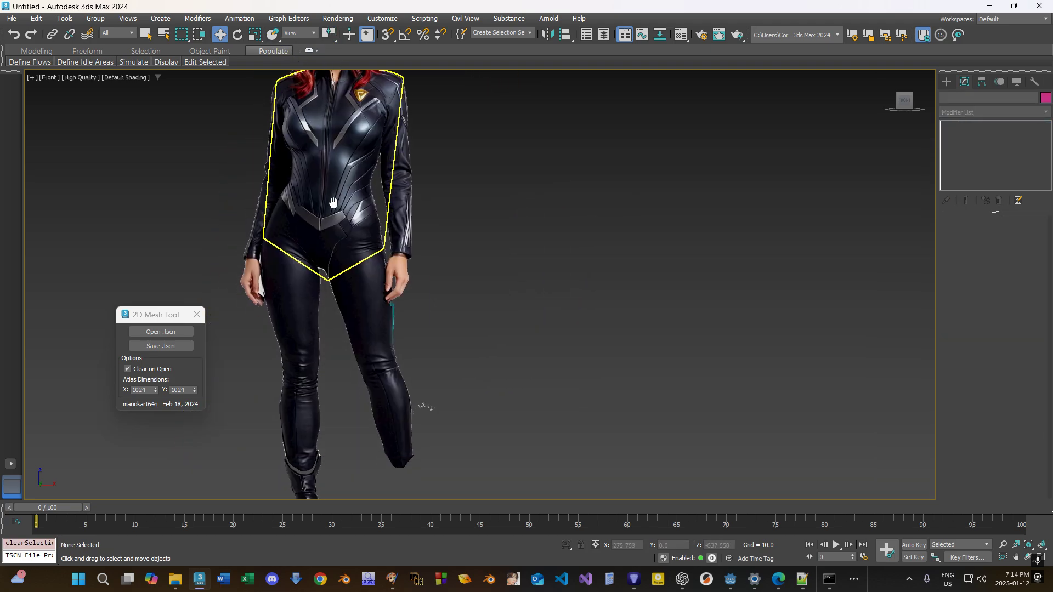
pyautogui.scroll(5, 449, 336)
pyautogui.click(514, 365)
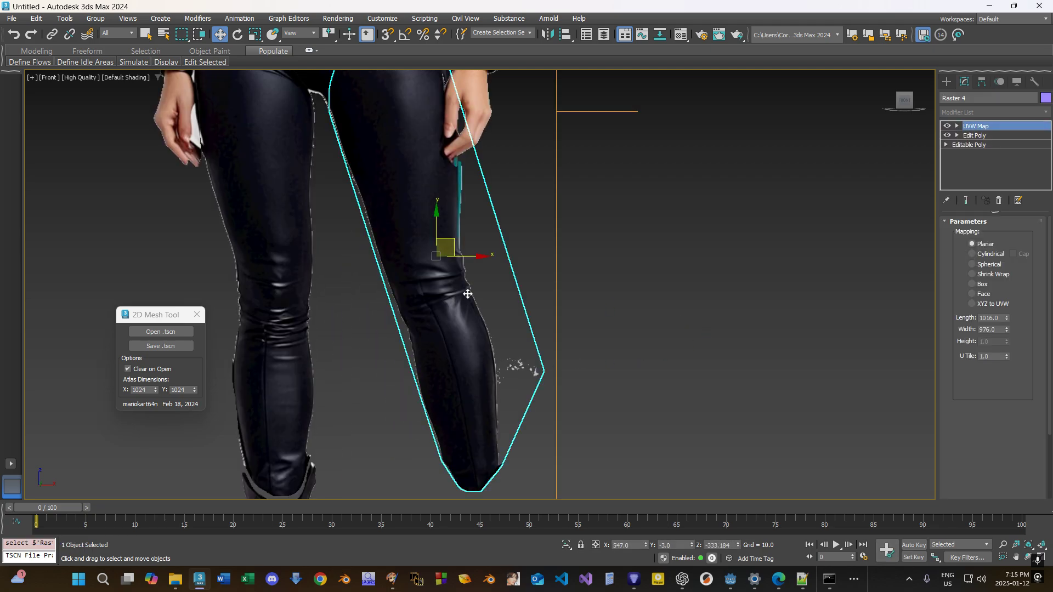
pyautogui.scroll(-3, 414, 244)
pyautogui.click(356, 393)
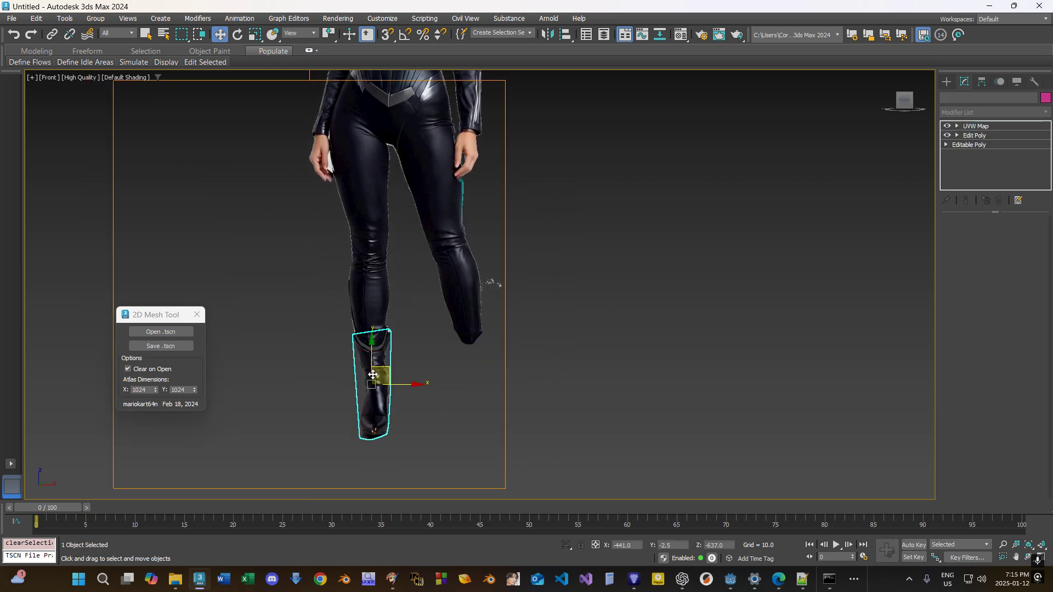
pyautogui.scroll(3, 373, 387)
pyautogui.moveTo(384, 373); pyautogui.dragTo(383, 365)
# Mirror the boot as a copy and move the copy horizontally under the character's left leg.
pyautogui.click(550, 36)
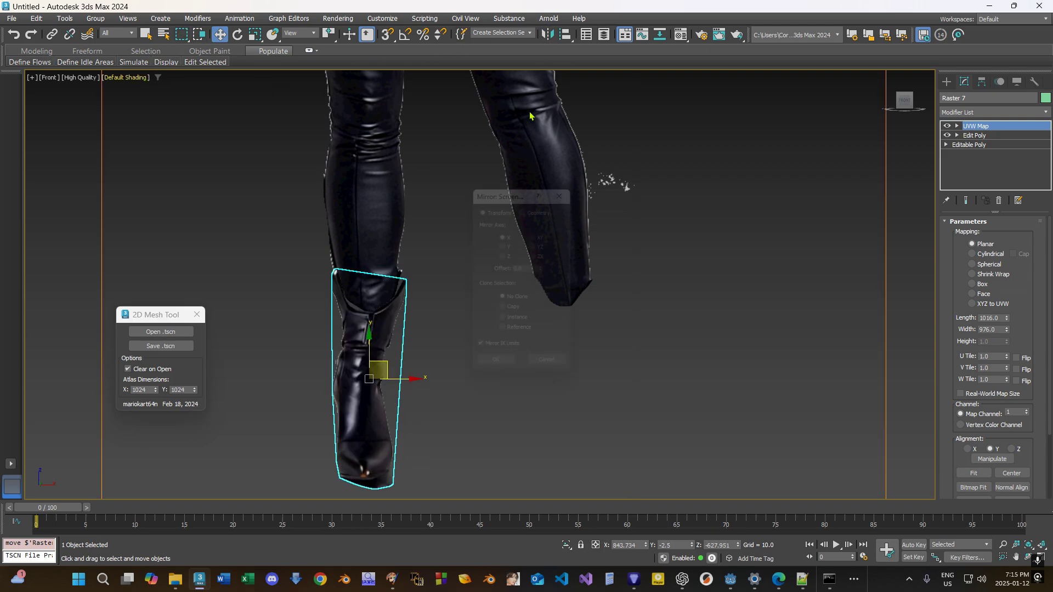
pyautogui.click(514, 313)
pyautogui.click(493, 373)
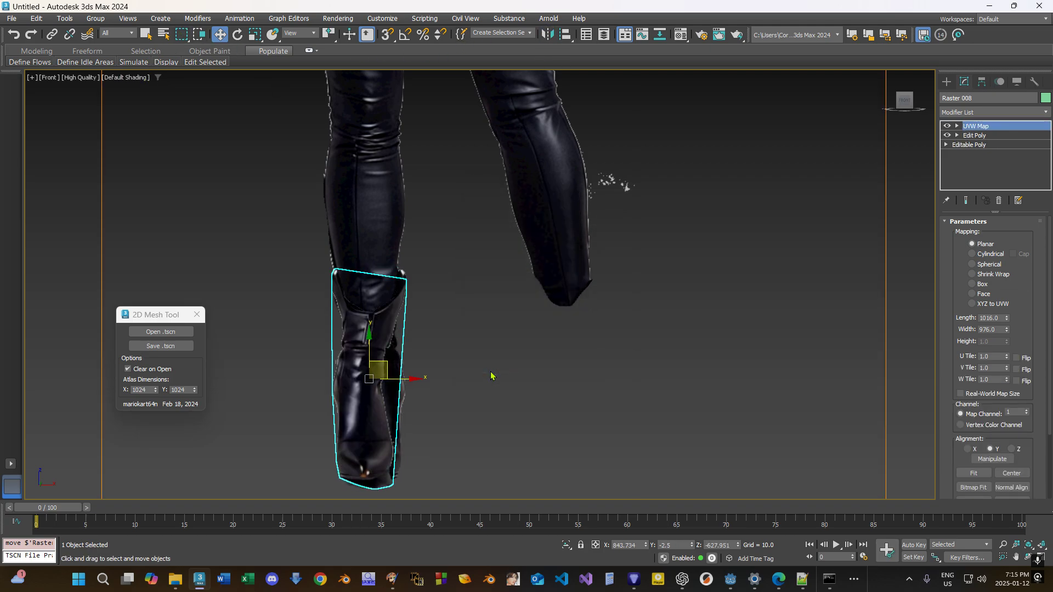
pyautogui.moveTo(401, 380); pyautogui.dragTo(603, 378)
# Rotate the copied boot to follow the left shin's tilt, reposition it against the leg's end, and deselect it.
pyautogui.click(237, 35)
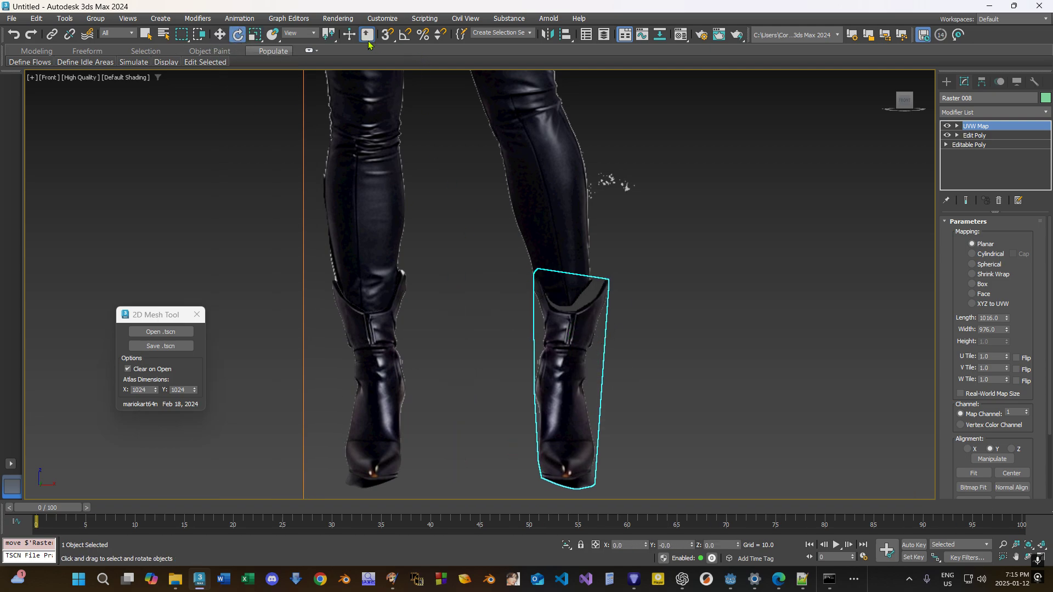
pyautogui.moveTo(596, 340); pyautogui.dragTo(316, 155)
pyautogui.click(219, 35)
pyautogui.moveTo(577, 362); pyautogui.dragTo(590, 347)
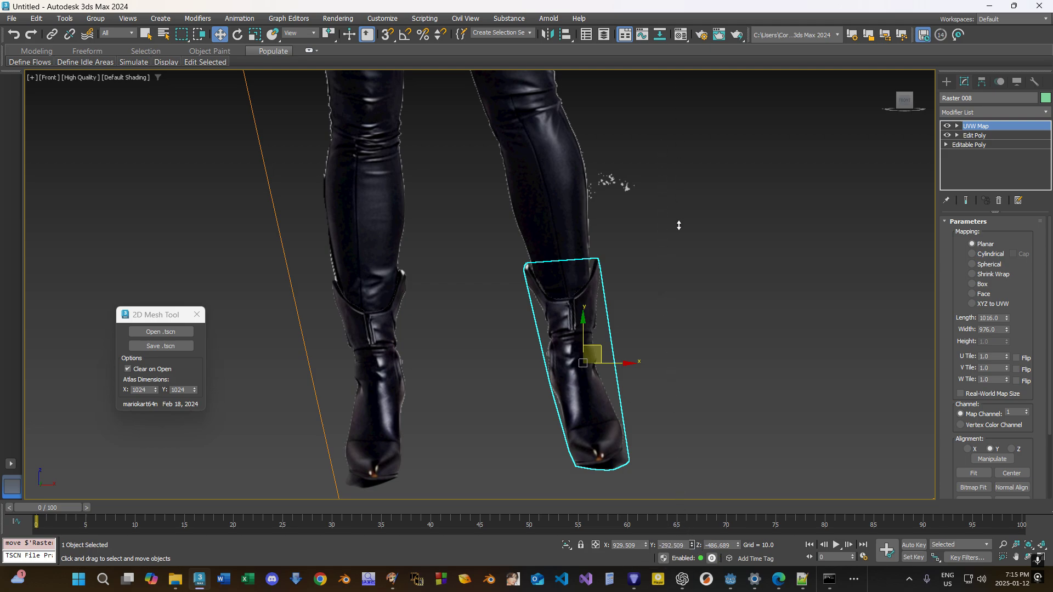
pyautogui.click(682, 272)
pyautogui.scroll(-5, 666, 244)
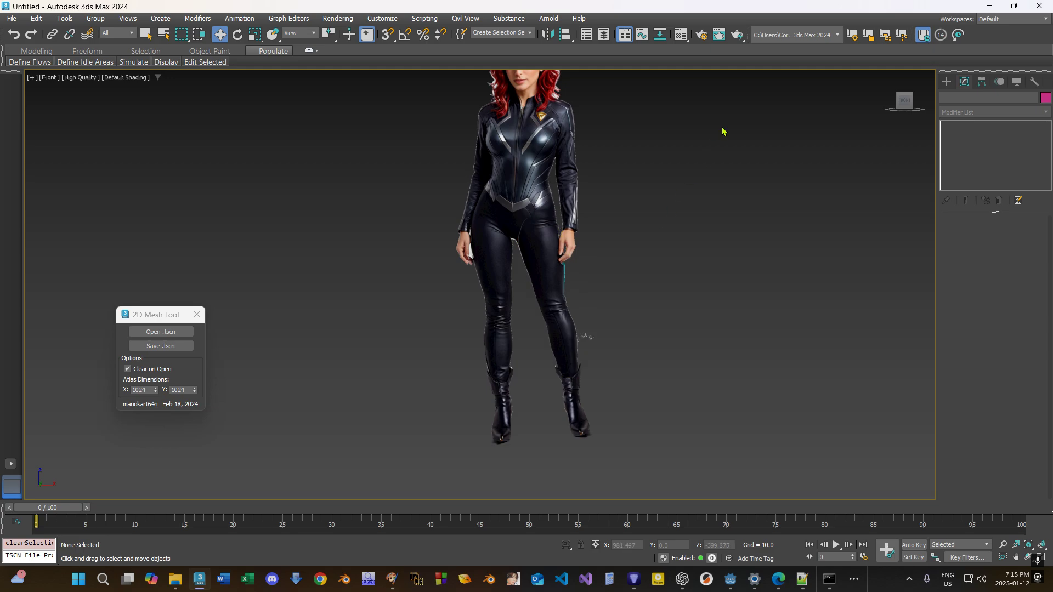
# Use the Bones system to draw a pelvis bone from the belt buckle down to the crotch.
pyautogui.scroll(5, 589, 226)
pyautogui.moveTo(528, 206); pyautogui.dragTo(531, 212, button='middle')
pyautogui.scroll(-3, 530, 212)
pyautogui.scroll(2, 540, 187)
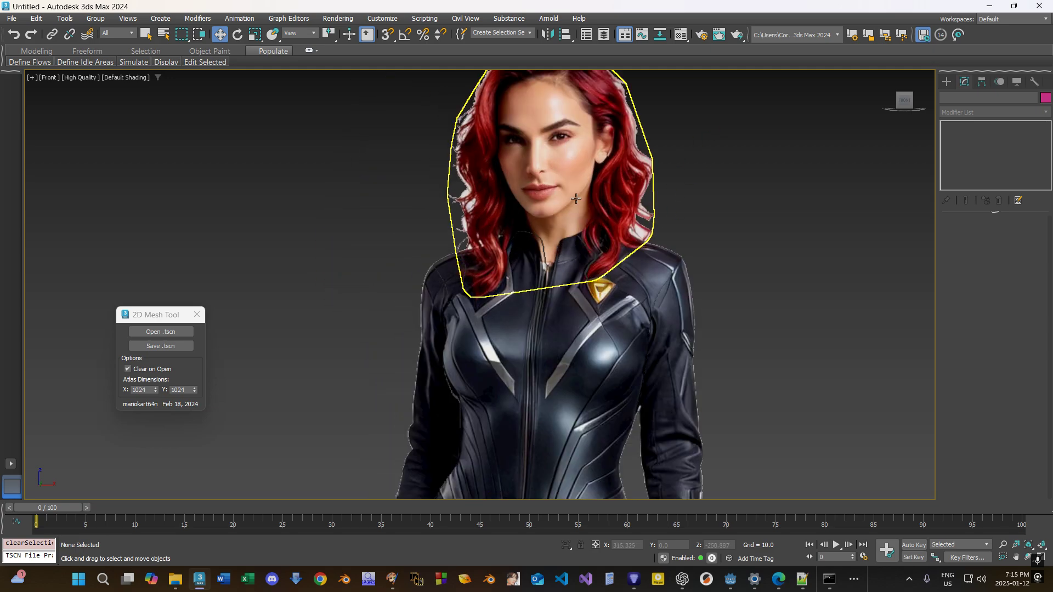
pyautogui.scroll(-4, 658, 219)
pyautogui.click(947, 82)
pyautogui.click(1031, 98)
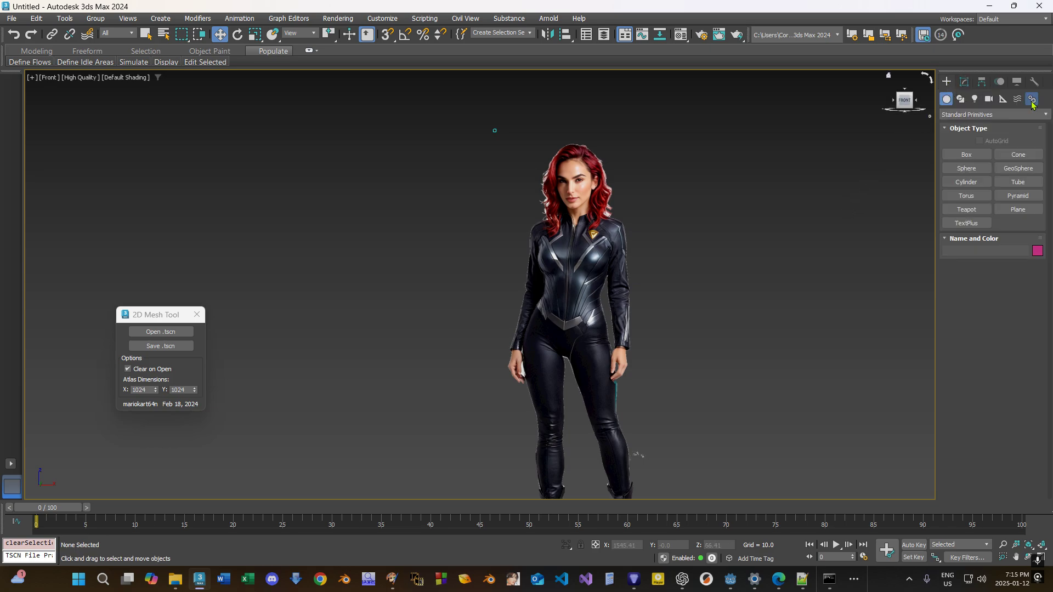
pyautogui.click(966, 154)
pyautogui.scroll(2, 588, 272)
pyautogui.scroll(2, 564, 394)
pyautogui.moveTo(558, 434); pyautogui.dragTo(562, 473, button='middle')
pyautogui.click(538, 368)
pyautogui.click(565, 367)
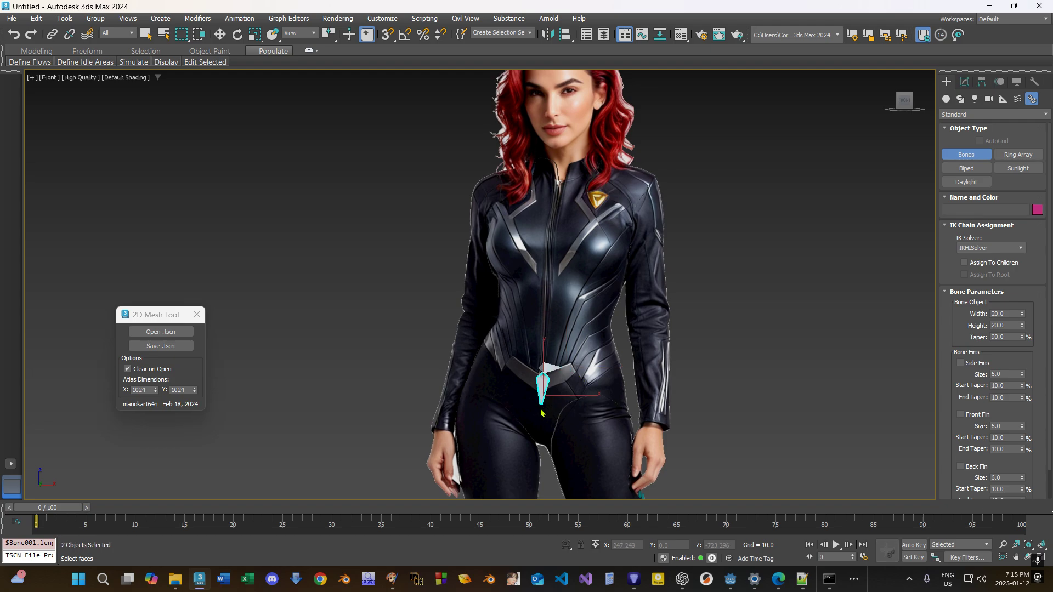
pyautogui.click(539, 441)
pyautogui.rightClick(550, 368)
# Draw a bone chain from above the belt up through the spine, neck and head, and delete its end bone.
pyautogui.click(547, 356)
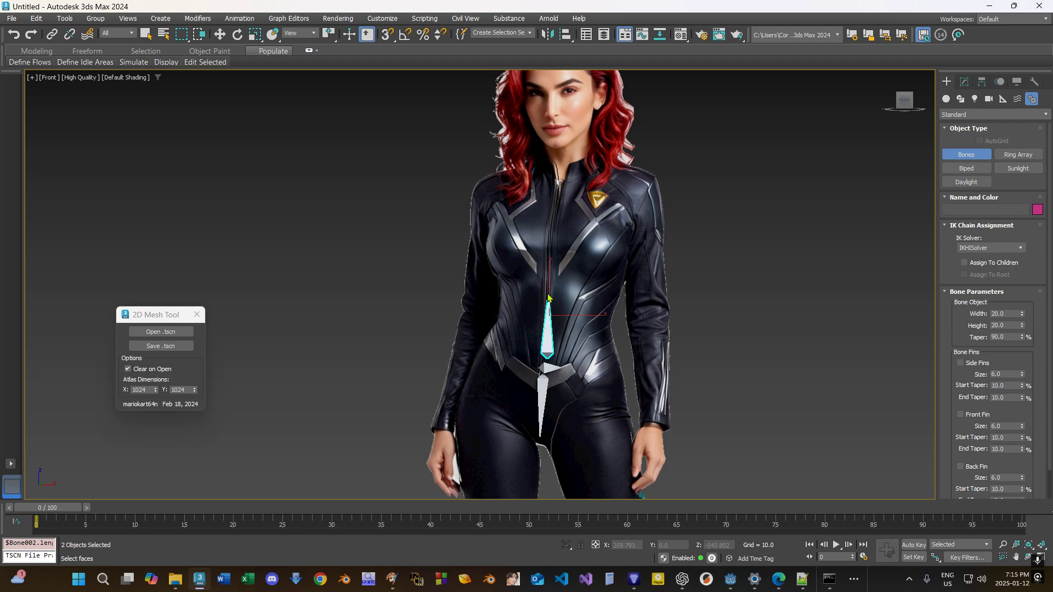
pyautogui.click(565, 179)
pyautogui.moveTo(571, 141); pyautogui.dragTo(599, 286, button='middle')
pyautogui.click(573, 192)
pyautogui.rightClick(573, 192)
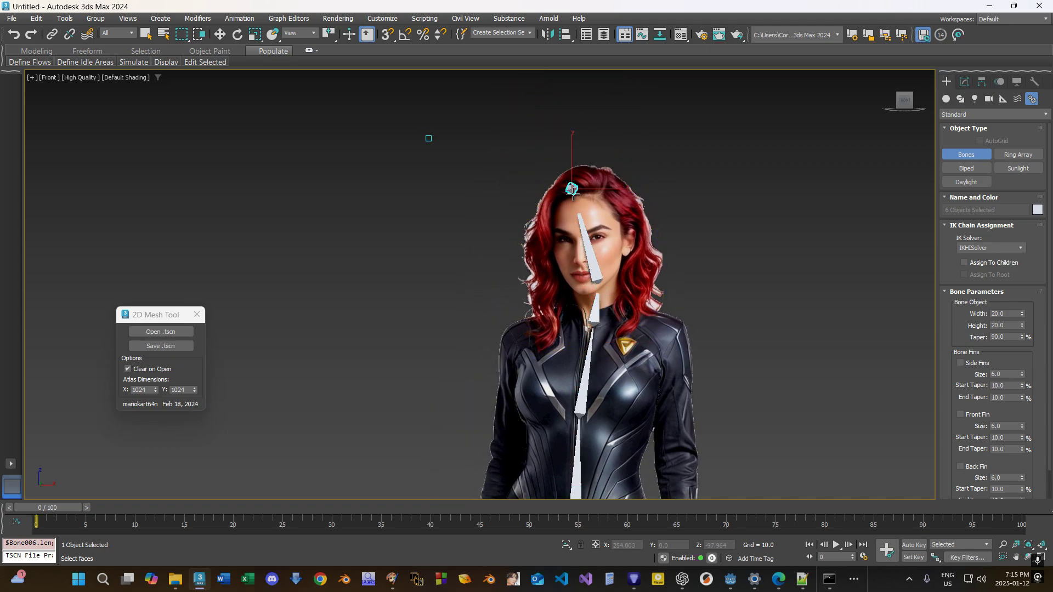
pyautogui.press('Delete')
# Draw upper arm, forearm and hand bones along the character's left arm, from the shoulder to the fingers.
pyautogui.moveTo(611, 334); pyautogui.dragTo(591, 220, button='middle')
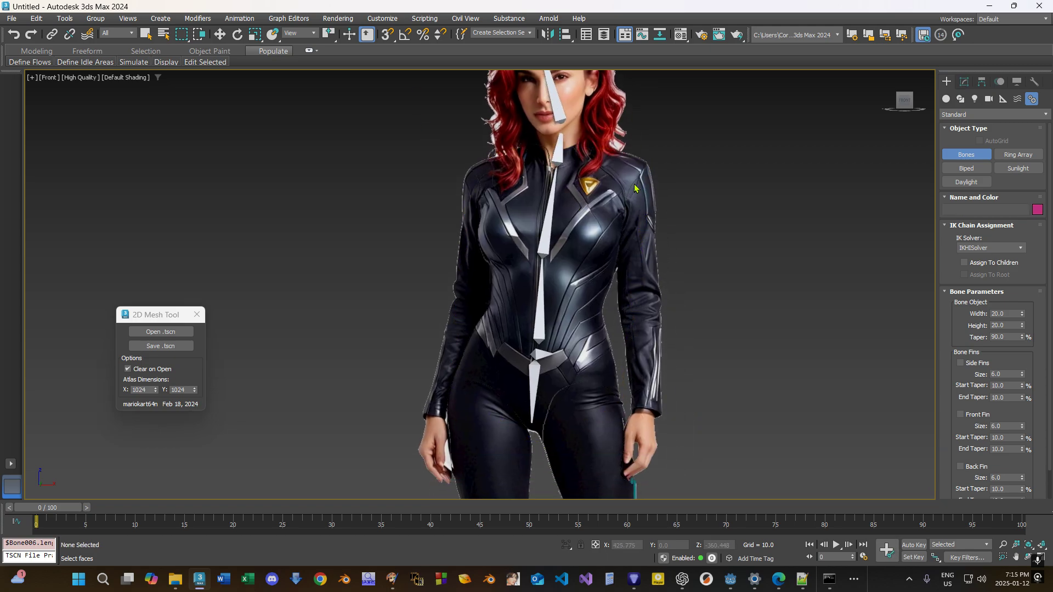
pyautogui.click(640, 293)
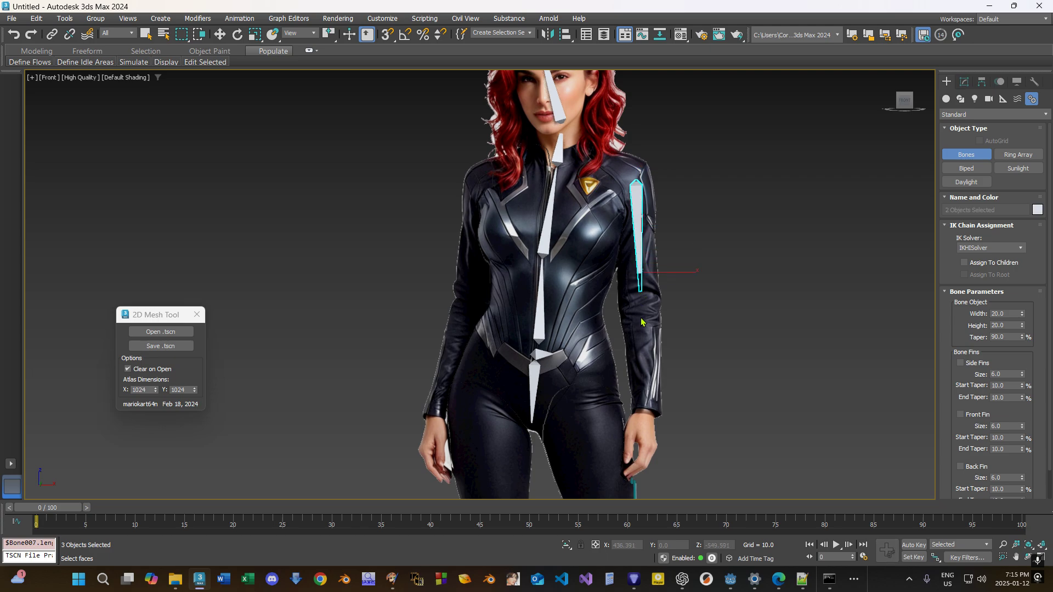
pyautogui.click(646, 409)
pyautogui.rightClick(634, 462)
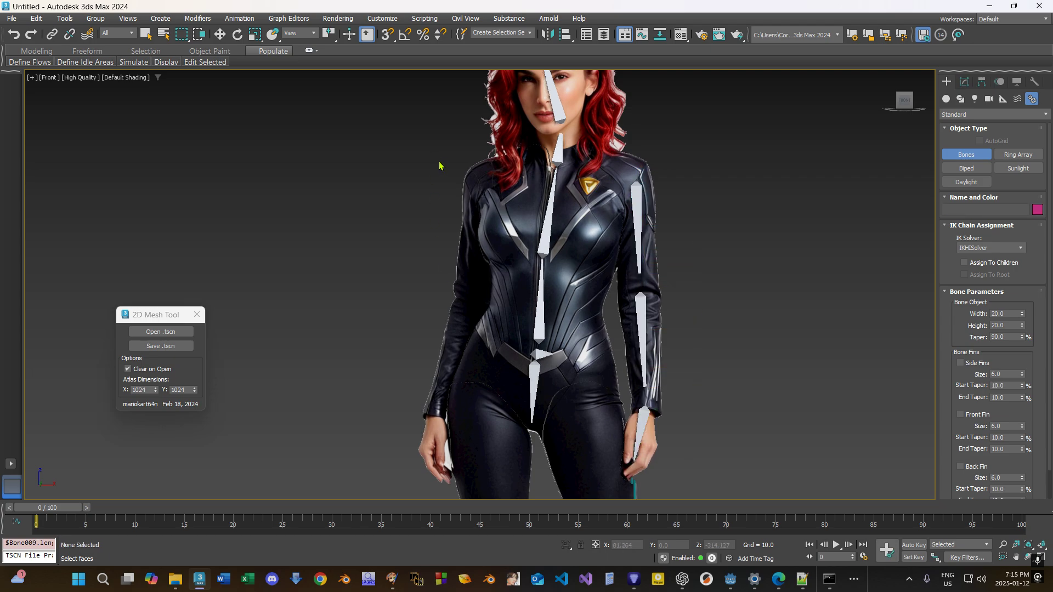
# Draw a matching bone chain along the character's right arm through the shoulder, elbow, wrist and hand.
pyautogui.click(474, 187)
pyautogui.click(471, 306)
pyautogui.click(437, 417)
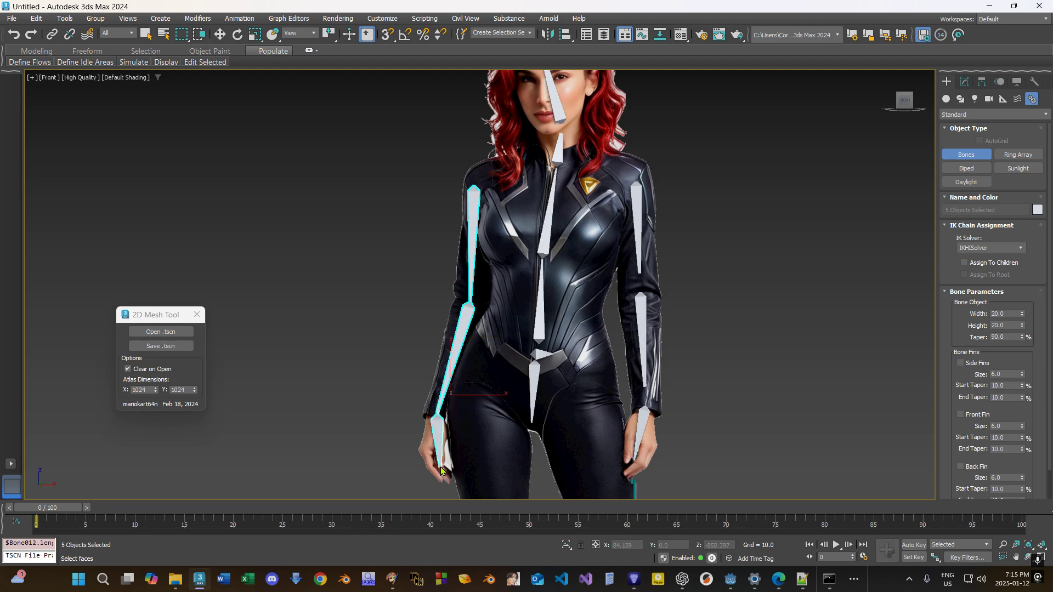
pyautogui.rightClick(440, 468)
# Draw thigh, shin and foot bones along the character's right leg, from the hip to the boot toe.
pyautogui.scroll(-3, 488, 423)
pyautogui.moveTo(510, 394); pyautogui.dragTo(509, 312, button='middle')
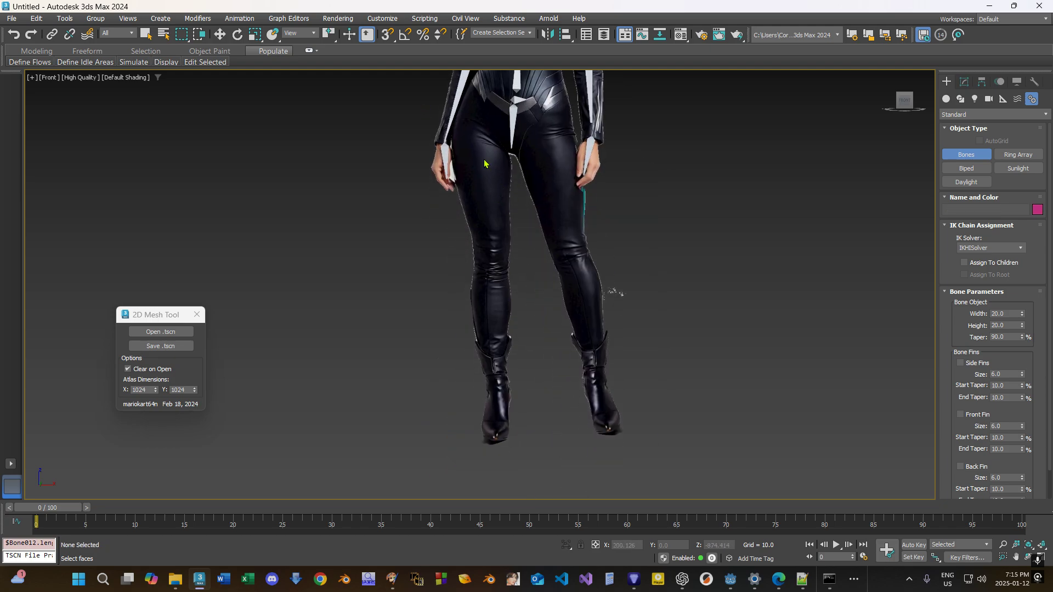
pyautogui.click(479, 130)
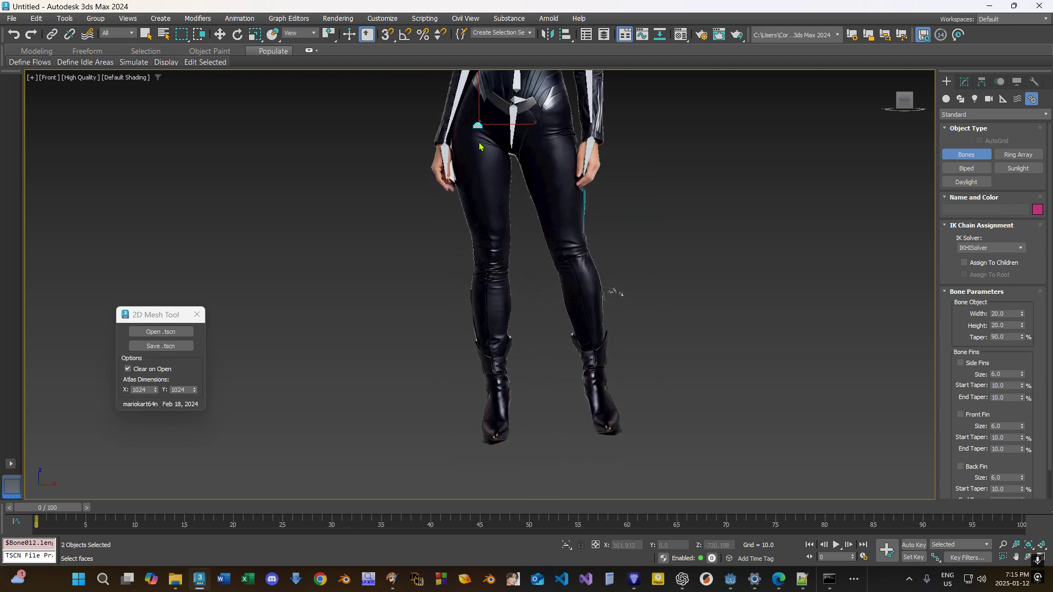
pyautogui.click(493, 253)
pyautogui.click(497, 376)
pyautogui.rightClick(498, 437)
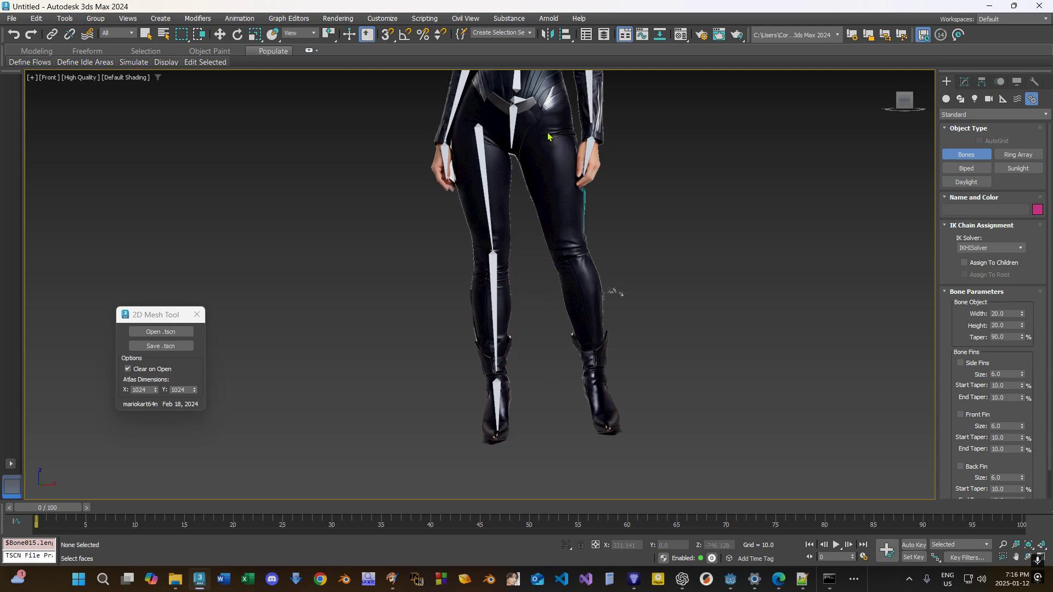
# Draw a matching bone chain along the character's left leg through the hip, knee, ankle and boot toe.
pyautogui.click(549, 134)
pyautogui.click(570, 253)
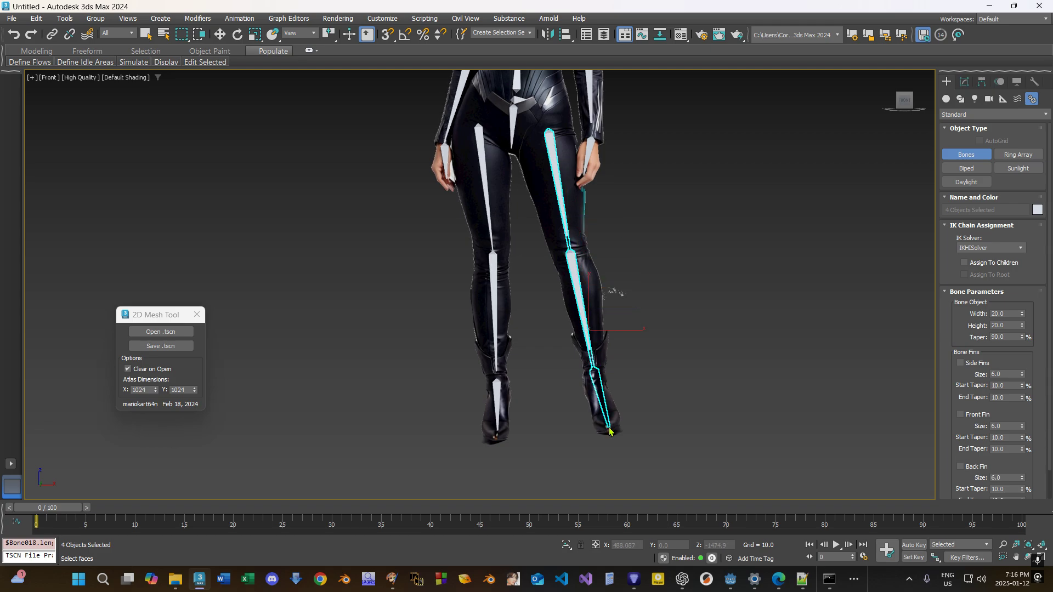
pyautogui.rightClick(609, 431)
pyautogui.moveTo(555, 273); pyautogui.dragTo(576, 392, button='middle')
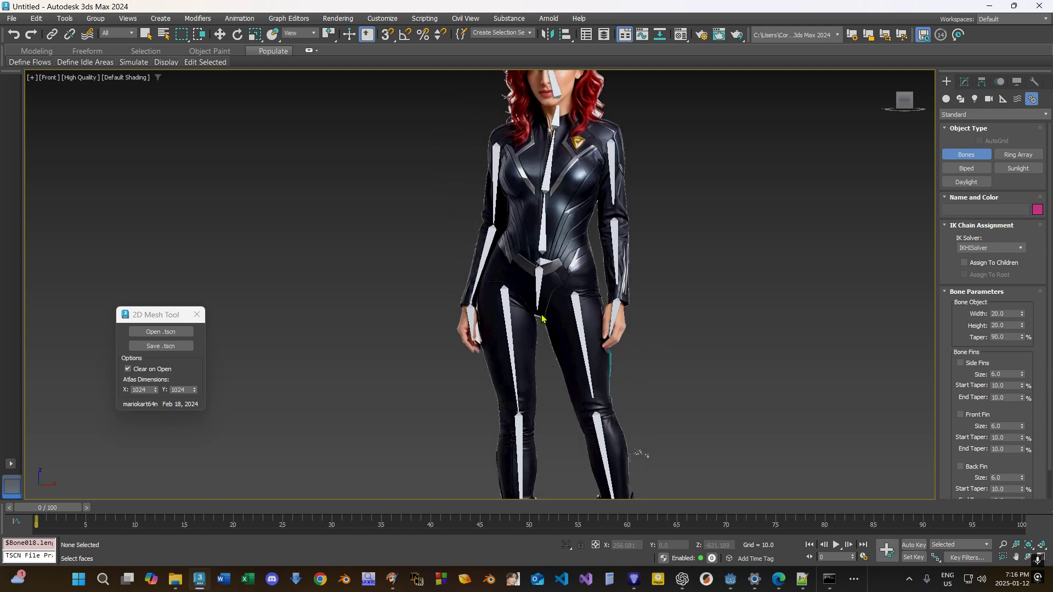
# Link the character's right and left upper arm bones to the chest bone as their parent.
pyautogui.moveTo(536, 232); pyautogui.dragTo(530, 295, button='middle')
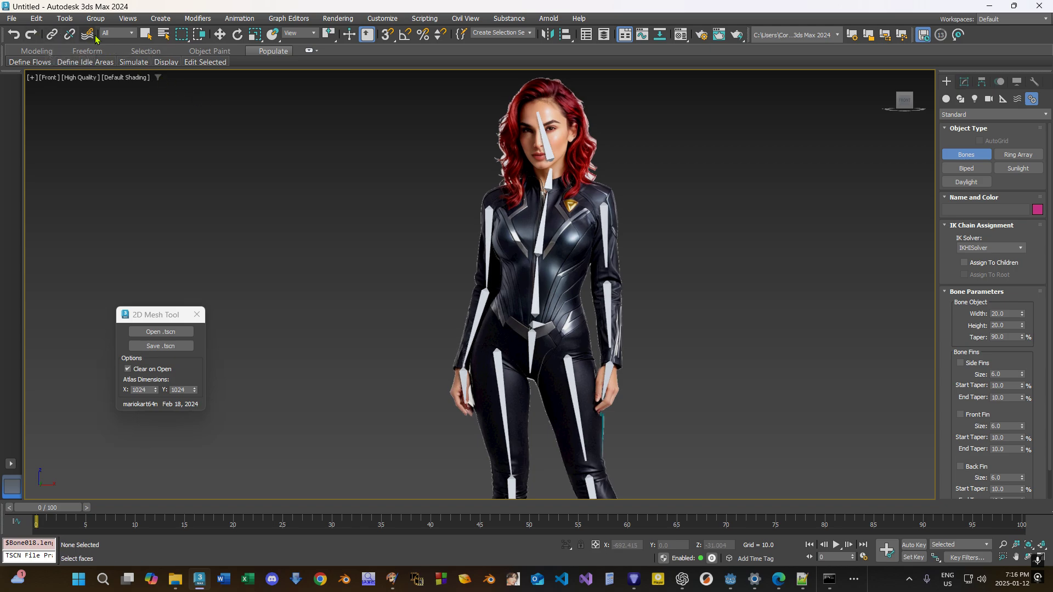
pyautogui.click(53, 35)
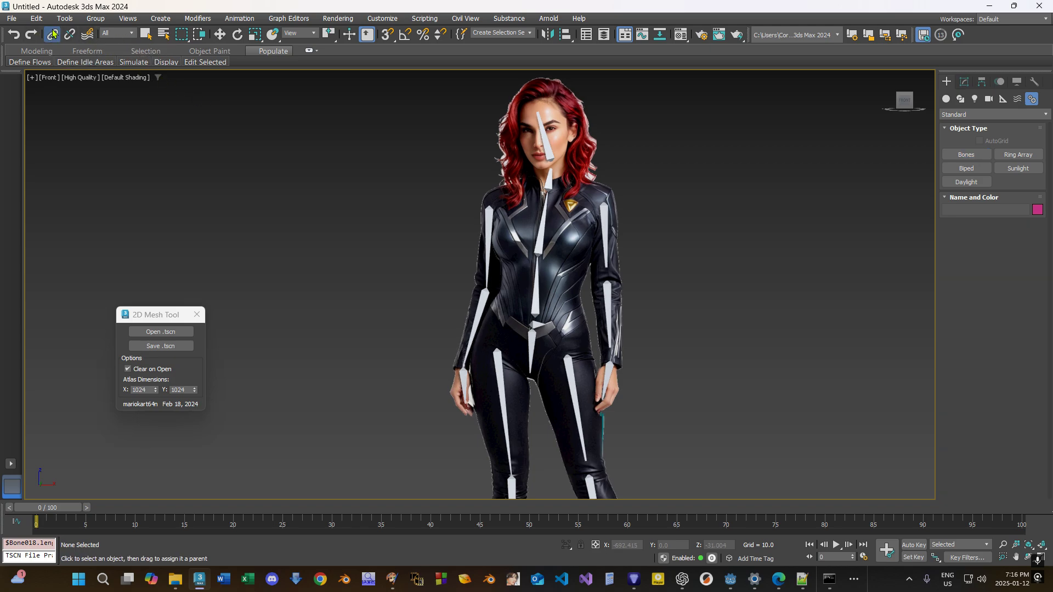
pyautogui.scroll(4, 551, 181)
pyautogui.scroll(1, 534, 137)
pyautogui.scroll(-3, 549, 154)
pyautogui.scroll(1, 540, 320)
pyautogui.scroll(2, 497, 260)
pyautogui.moveTo(408, 189); pyautogui.dragTo(550, 255)
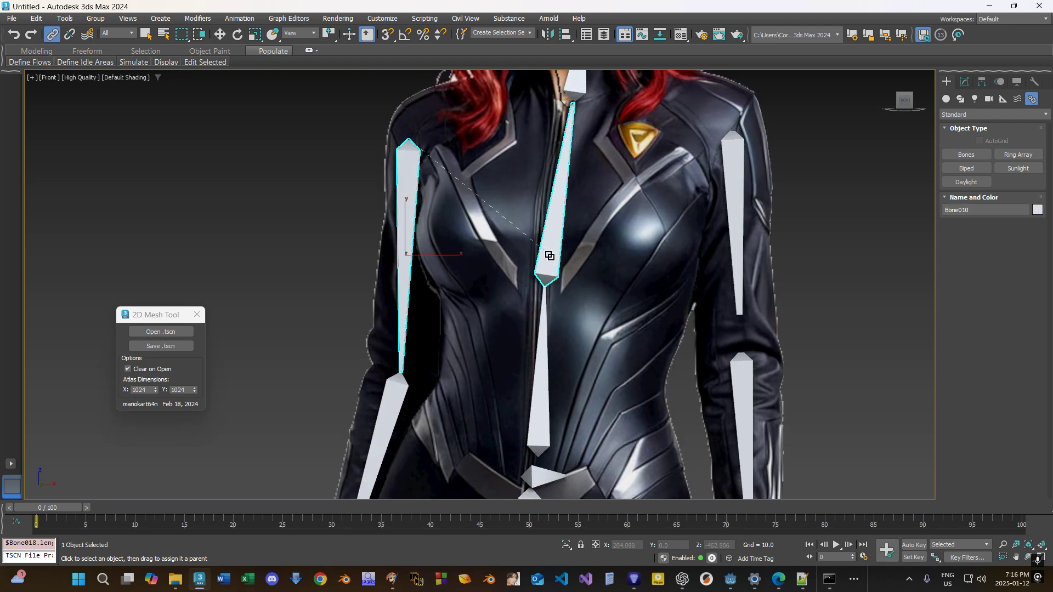
pyautogui.moveTo(732, 163); pyautogui.dragTo(562, 239)
pyautogui.scroll(-1, 566, 278)
pyautogui.scroll(1, 511, 226)
pyautogui.scroll(-1, 627, 239)
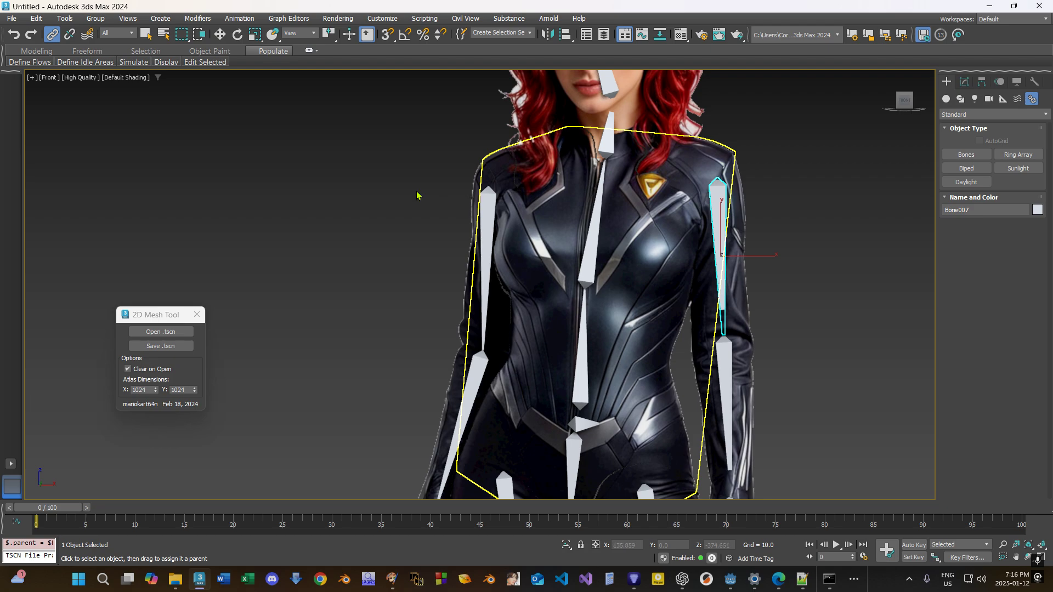
# Limit selection to bones, show the scene in wireframe, and link the pelvis and lower spine bones to the small root bone at the waist.
pyautogui.click(122, 34)
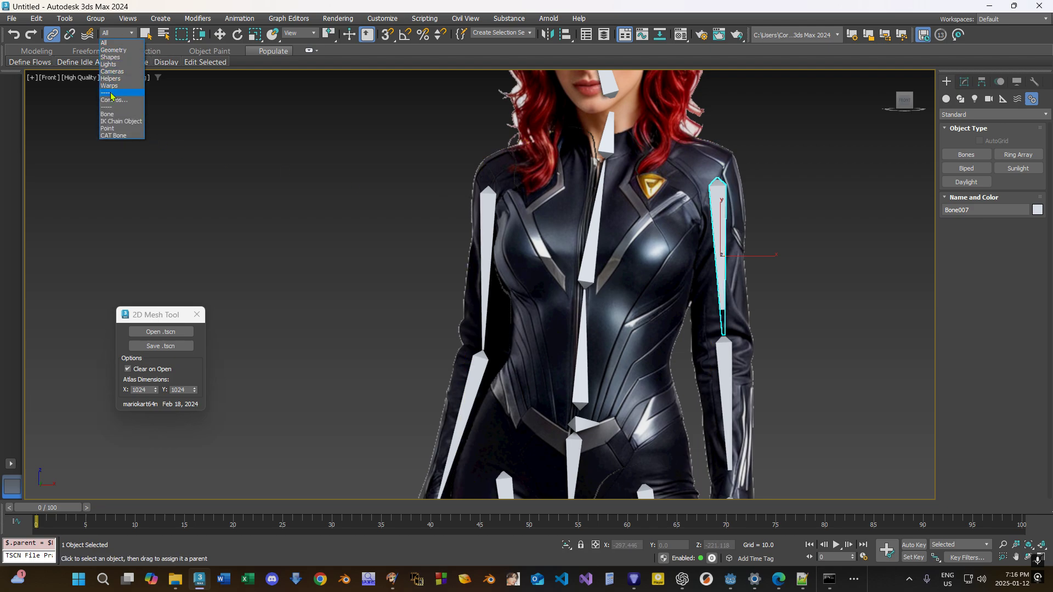
pyautogui.click(106, 115)
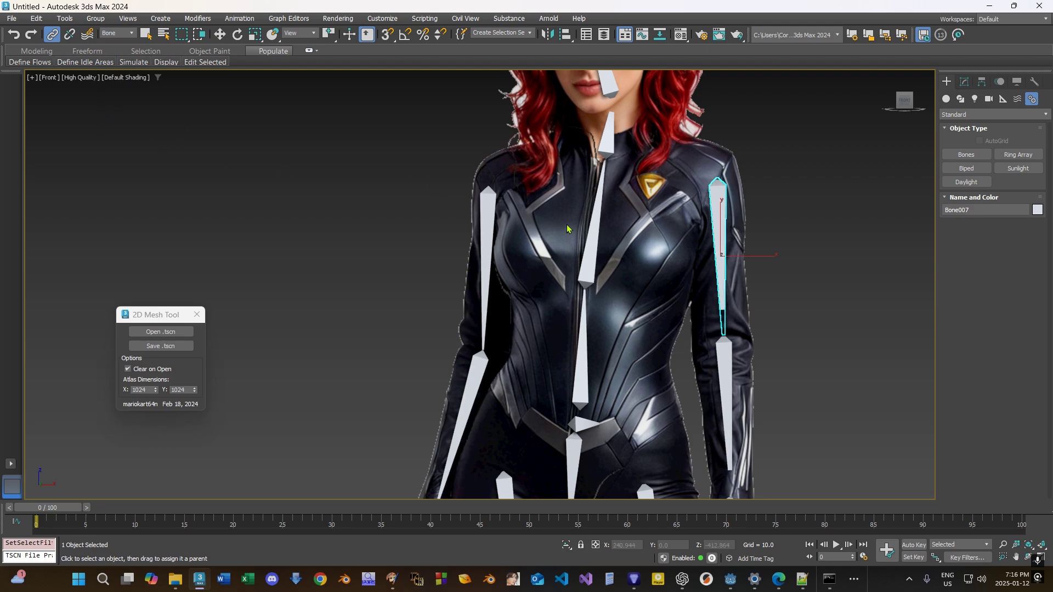
pyautogui.press('F3')
pyautogui.scroll(-3, 606, 235)
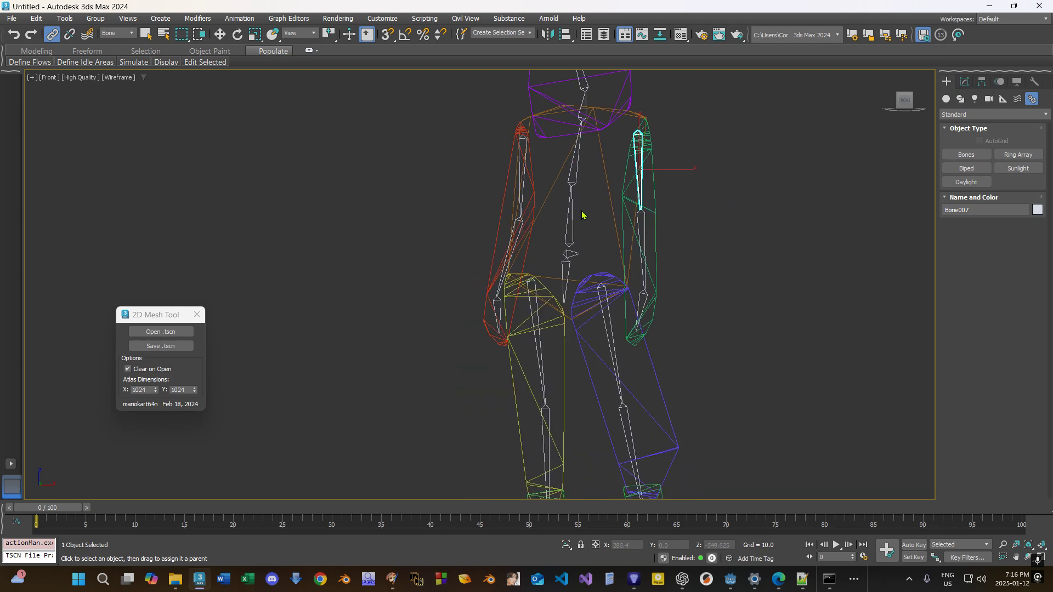
pyautogui.scroll(3, 573, 255)
pyautogui.click(563, 236)
pyautogui.keyDown('ctrl'); pyautogui.click(564, 273); pyautogui.keyUp('ctrl')
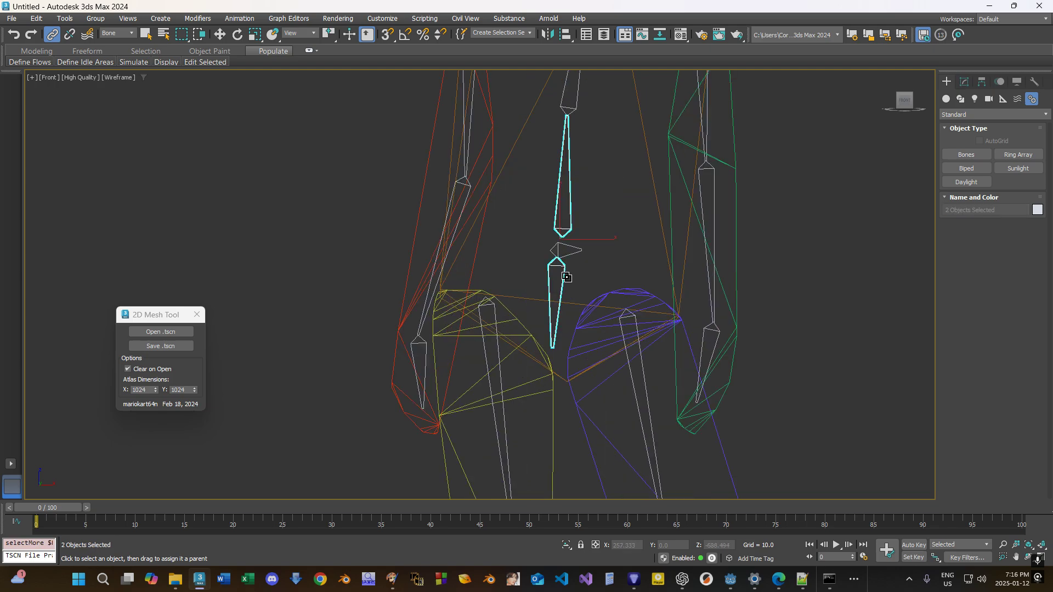
pyautogui.click(564, 255)
pyautogui.keyDown('ctrl'); pyautogui.click(566, 267); pyautogui.keyUp('ctrl')
pyautogui.click(567, 281)
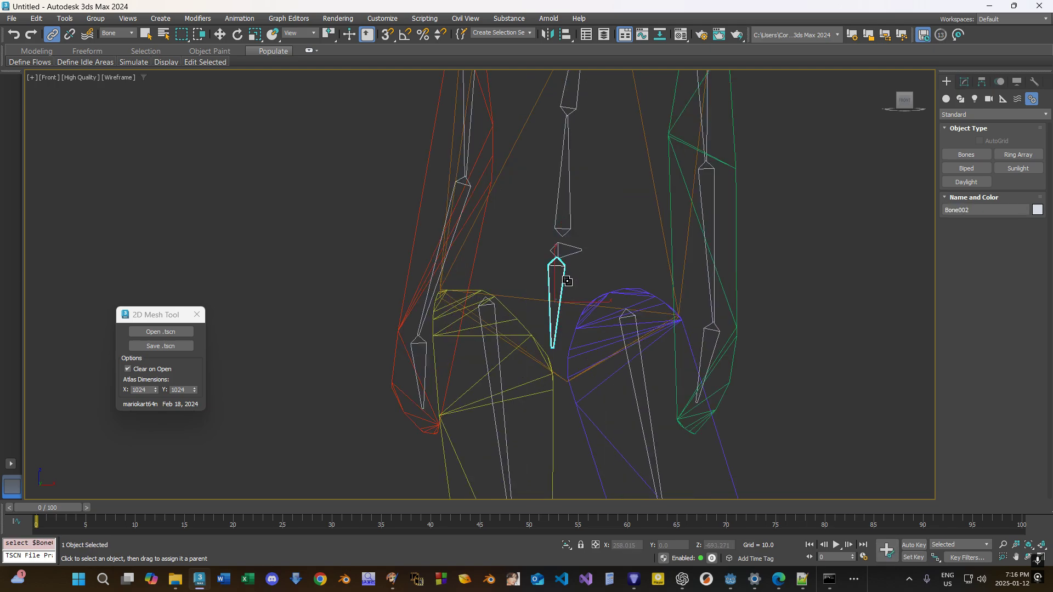
pyautogui.moveTo(573, 235); pyautogui.dragTo(572, 248)
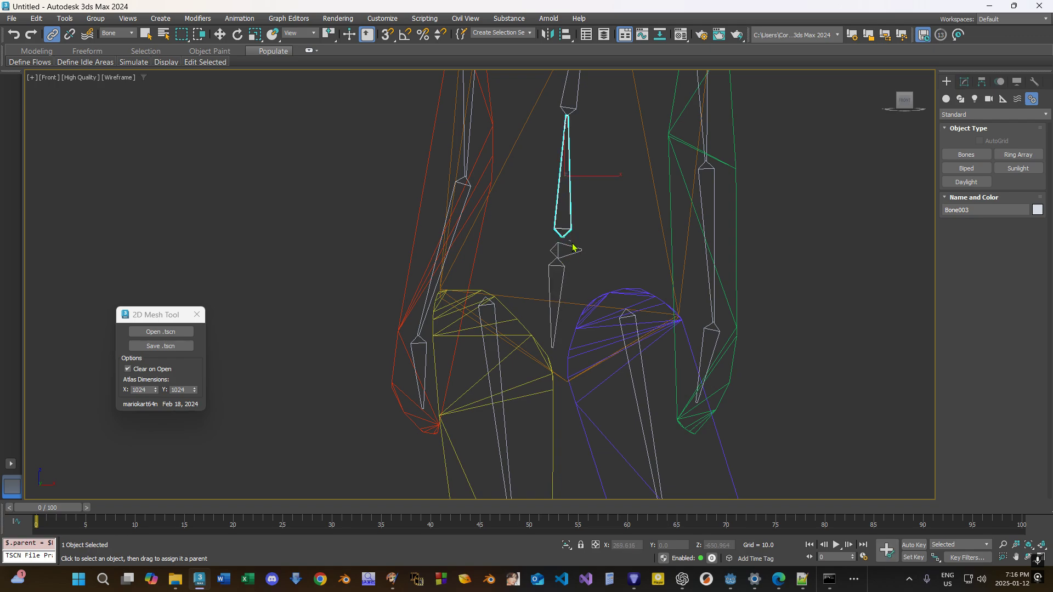
# Link both thigh bones to the pelvis bone.
pyautogui.click(631, 322)
pyautogui.moveTo(500, 345); pyautogui.dragTo(554, 302)
pyautogui.moveTo(640, 319); pyautogui.dragTo(593, 285)
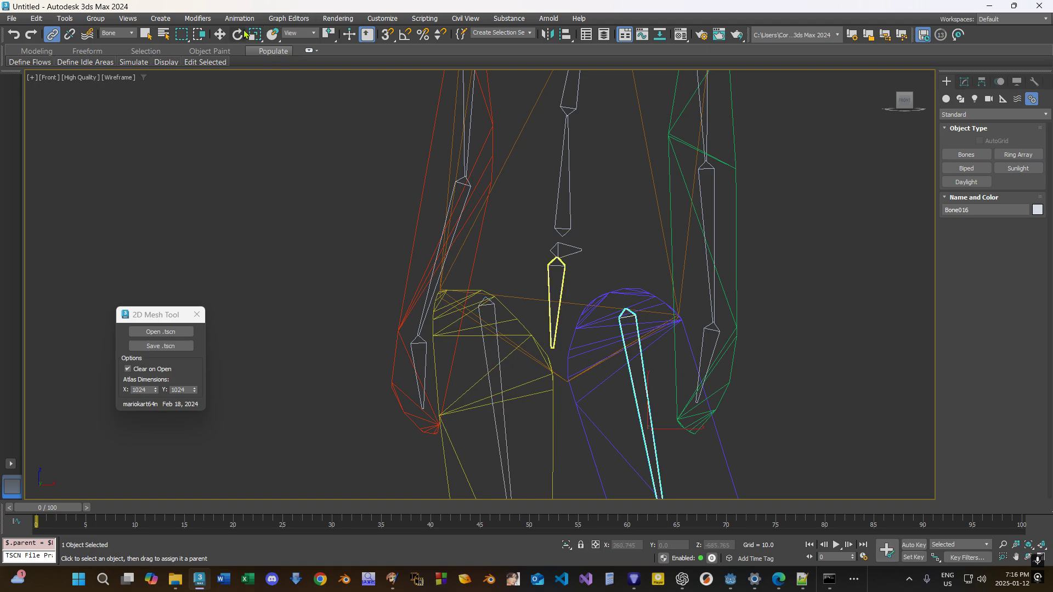
# Select the small root bone at the waist with the Move tool, return to shaded display and open its bone parameters.
pyautogui.click(219, 34)
pyautogui.click(568, 245)
pyautogui.scroll(-5, 568, 245)
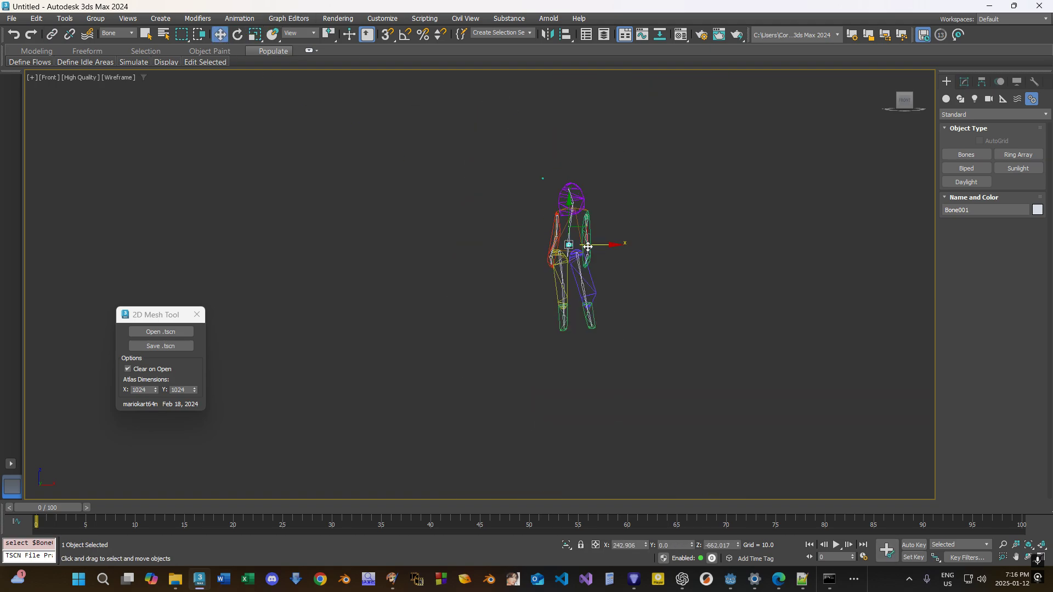
pyautogui.scroll(6, 603, 227)
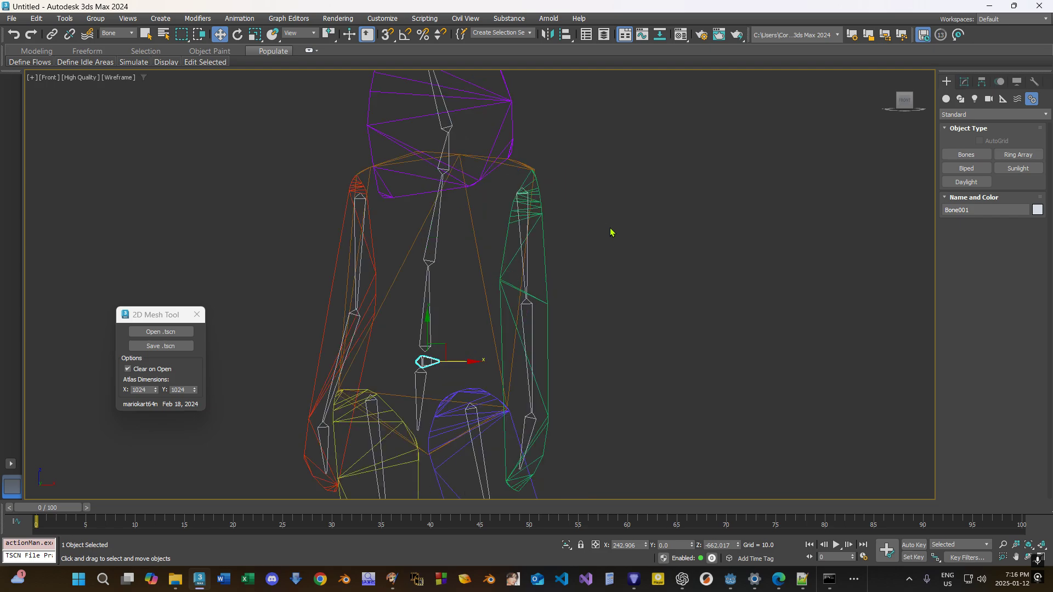
pyautogui.press('F3')
pyautogui.click(963, 82)
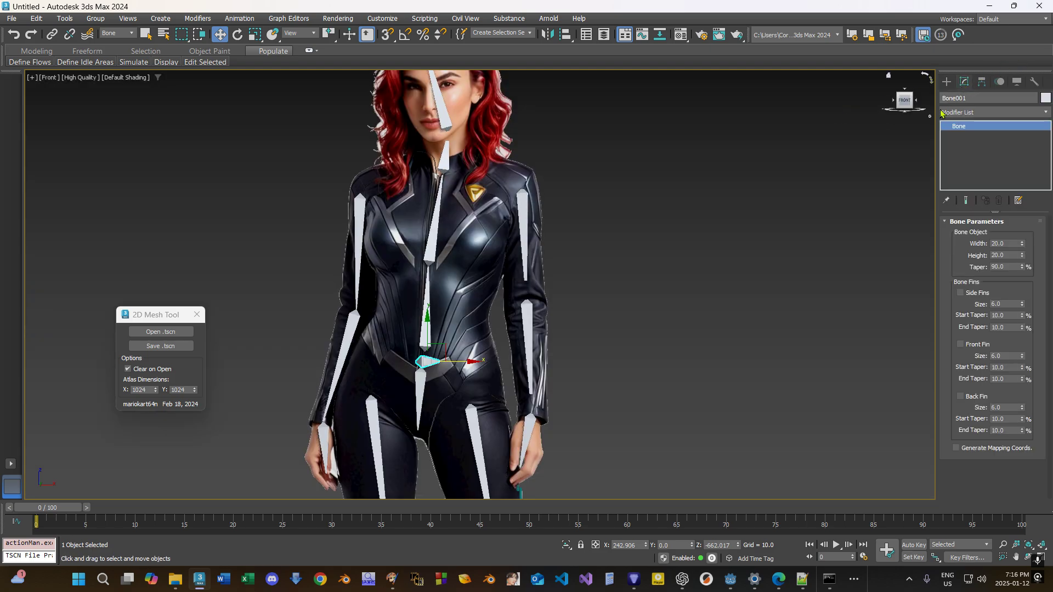
pyautogui.scroll(-1, 412, 213)
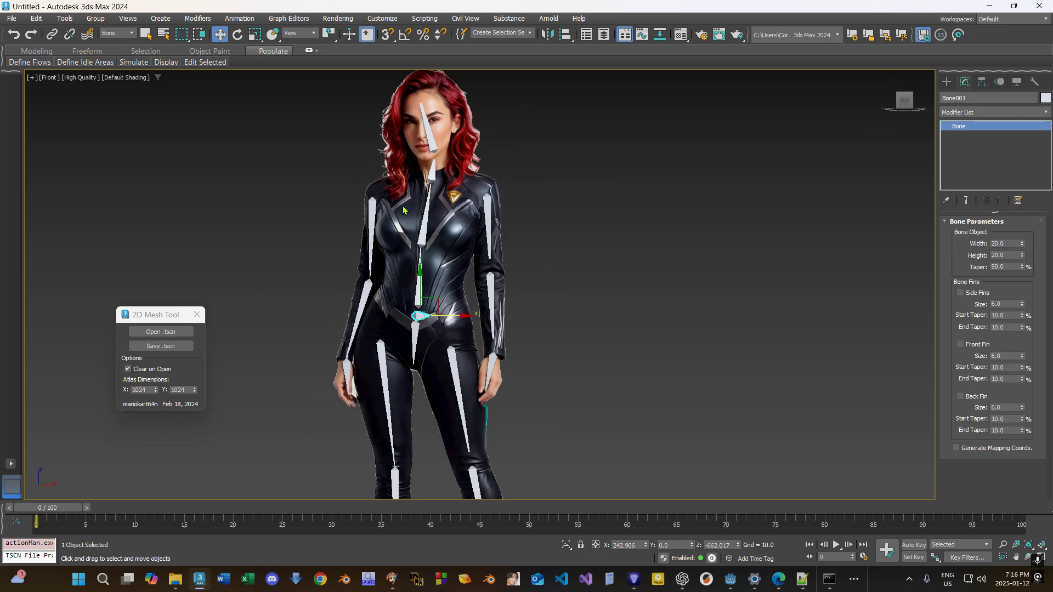
pyautogui.scroll(2, 449, 254)
pyautogui.scroll(-2, 447, 250)
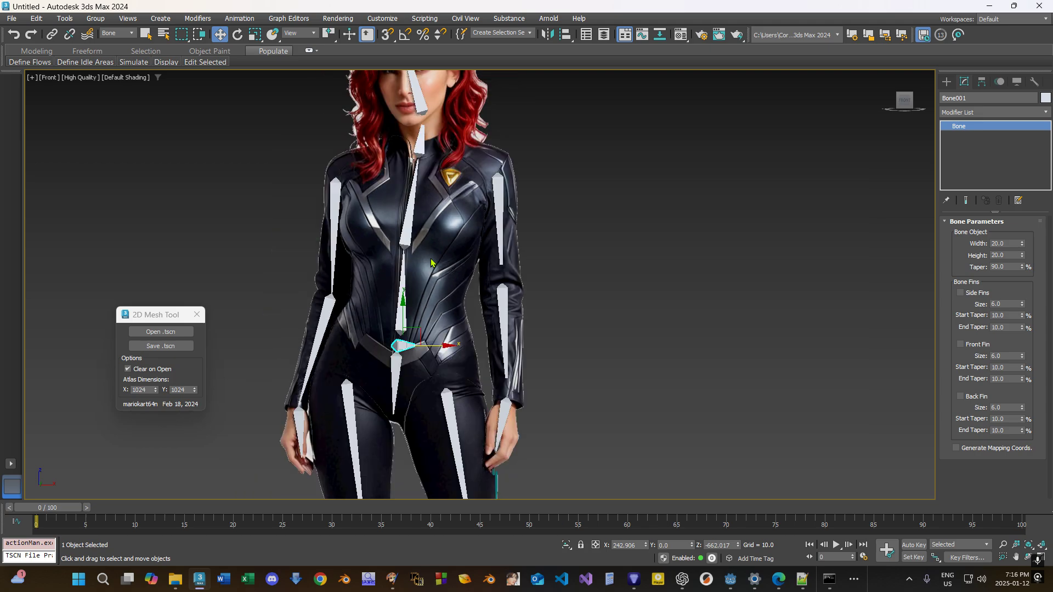
pyautogui.scroll(1, 549, 192)
pyautogui.scroll(-1, 590, 157)
pyautogui.scroll(-1, 590, 158)
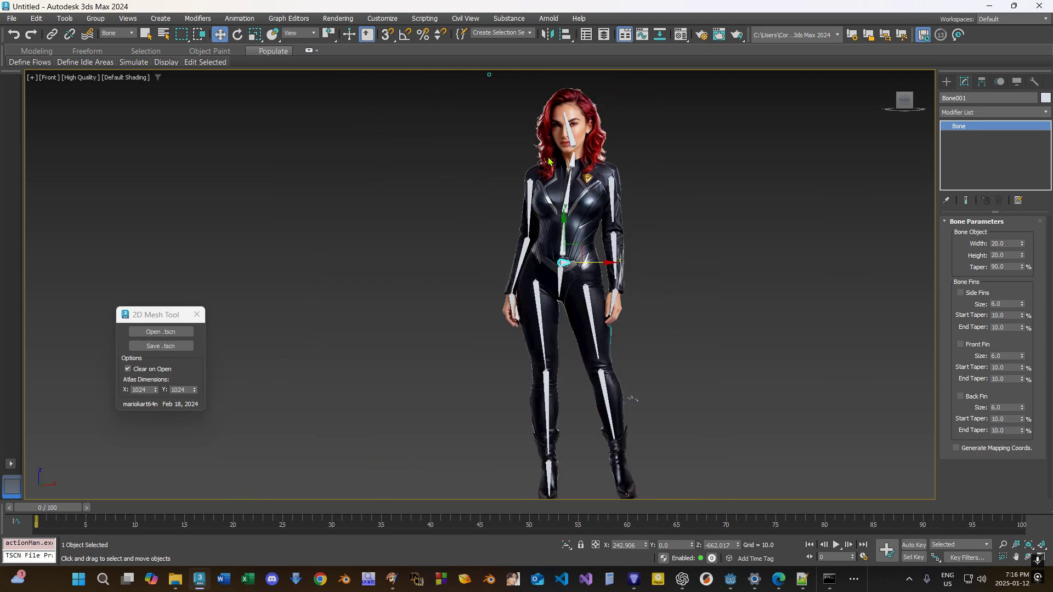
pyautogui.scroll(6, 581, 245)
# Allow all object types to be selected, then select the head mesh and nudge it slightly.
pyautogui.click(582, 245)
pyautogui.click(117, 32)
pyautogui.click(113, 43)
pyautogui.click(530, 216)
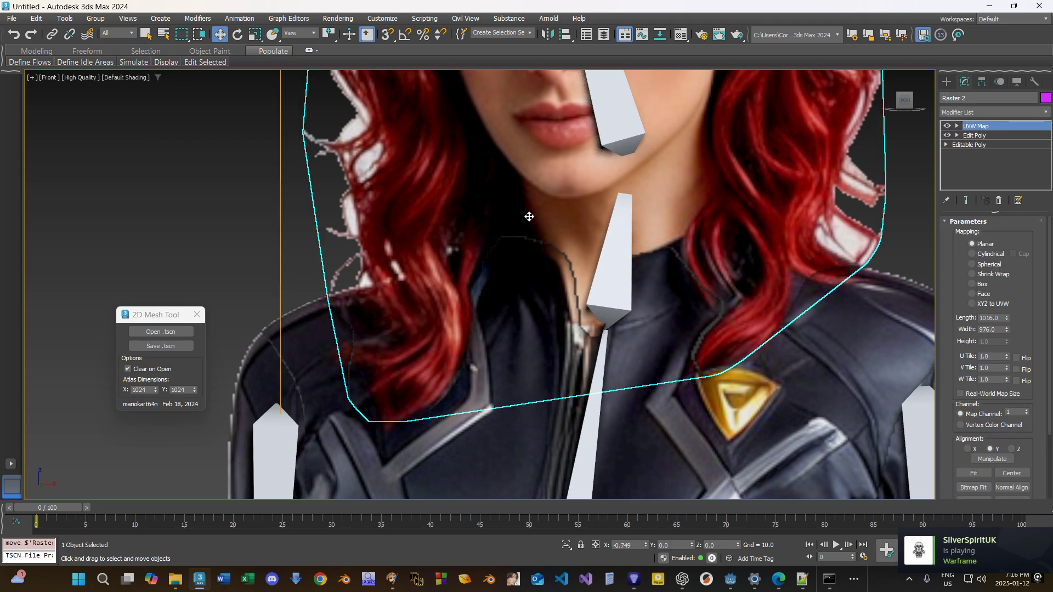
pyautogui.scroll(-5, 530, 215)
pyautogui.click(544, 176)
pyautogui.scroll(5, 545, 176)
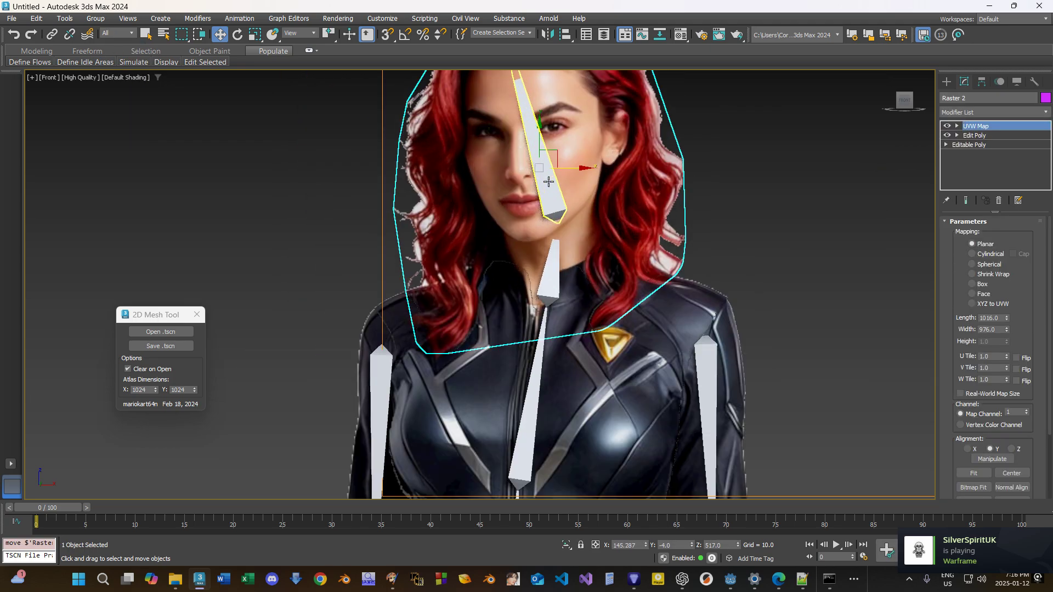
pyautogui.click(538, 142)
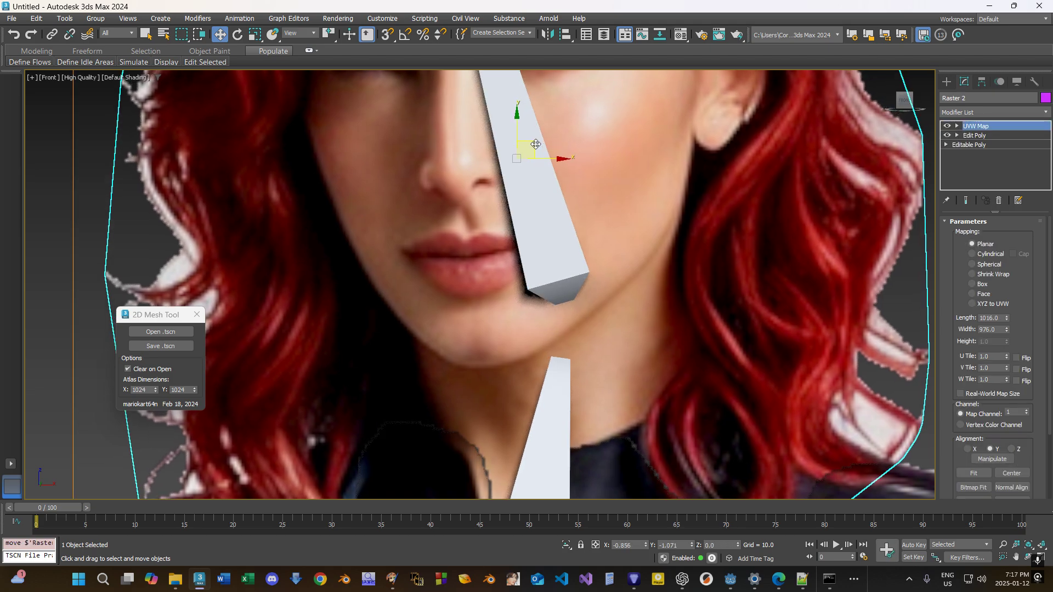
pyautogui.scroll(-5, 570, 202)
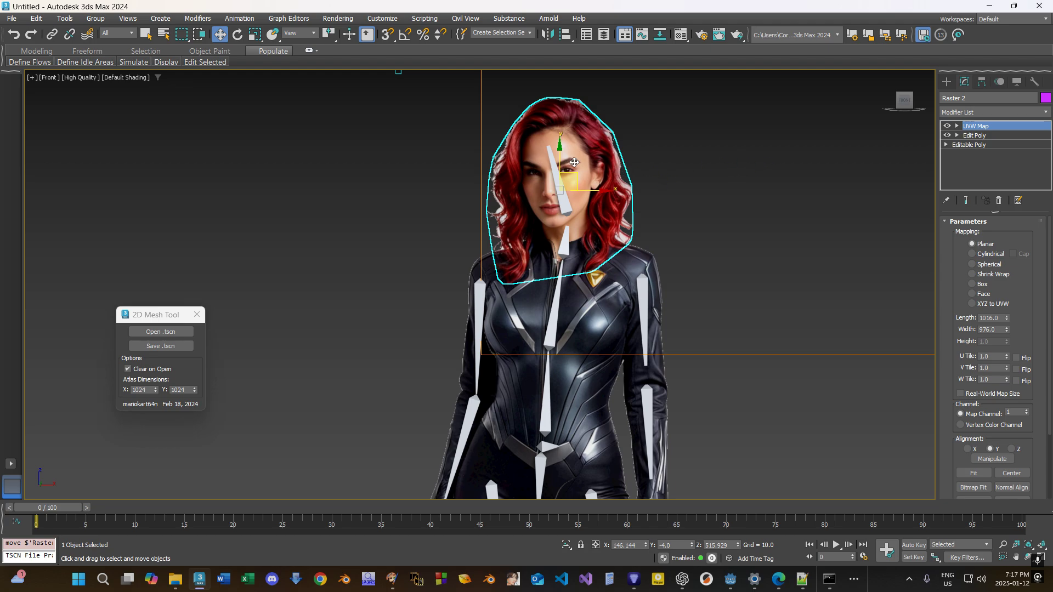
# Limit selection to geometry, select all of the character's mesh parts and apply a Skin modifier to them.
pyautogui.click(130, 34)
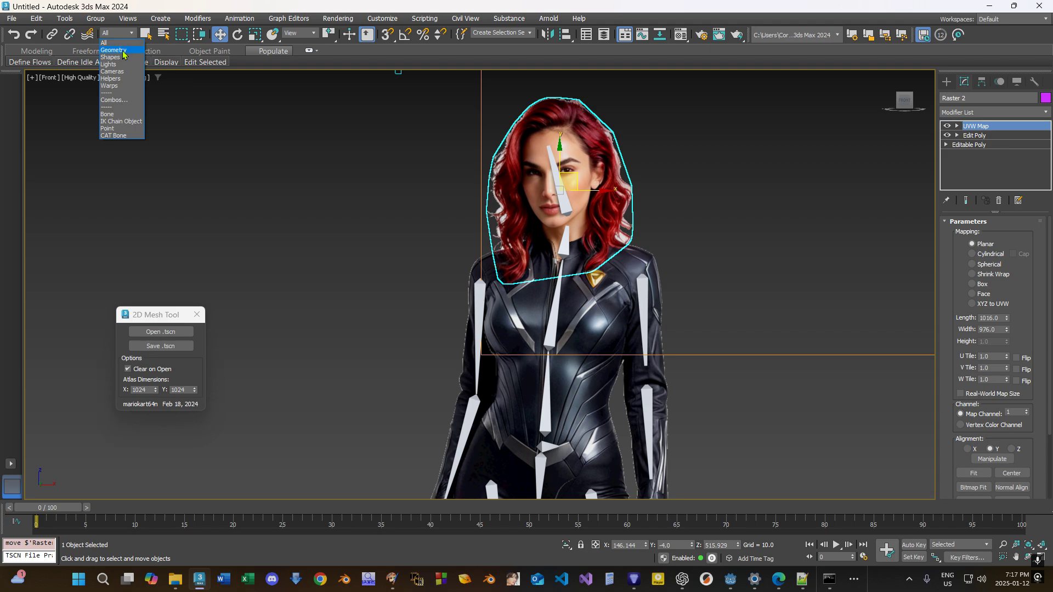
pyautogui.click(113, 50)
pyautogui.scroll(-6, 370, 246)
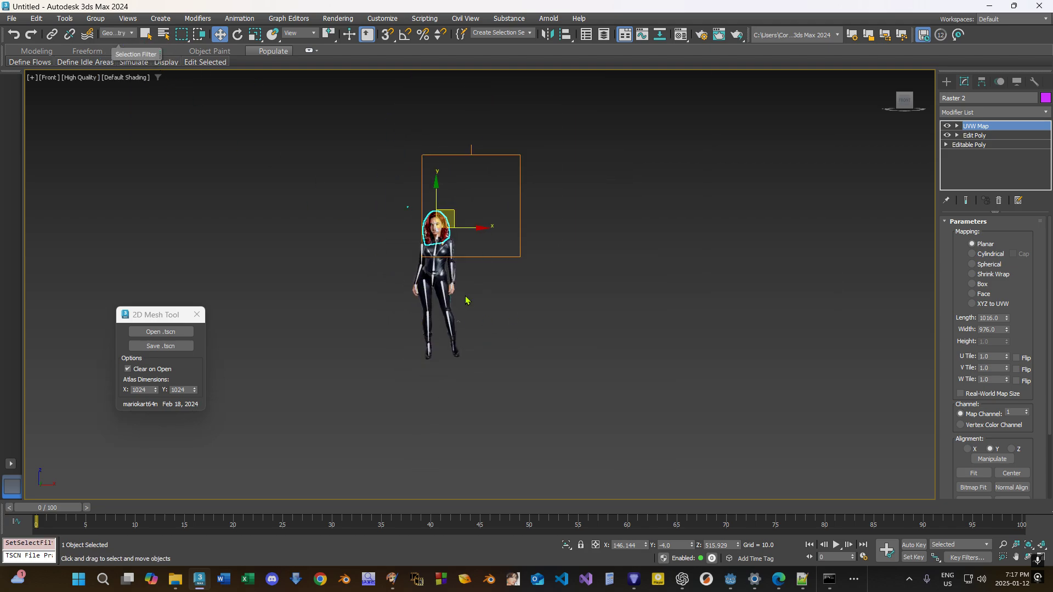
pyautogui.moveTo(587, 403); pyautogui.dragTo(375, 179)
pyautogui.click(993, 112)
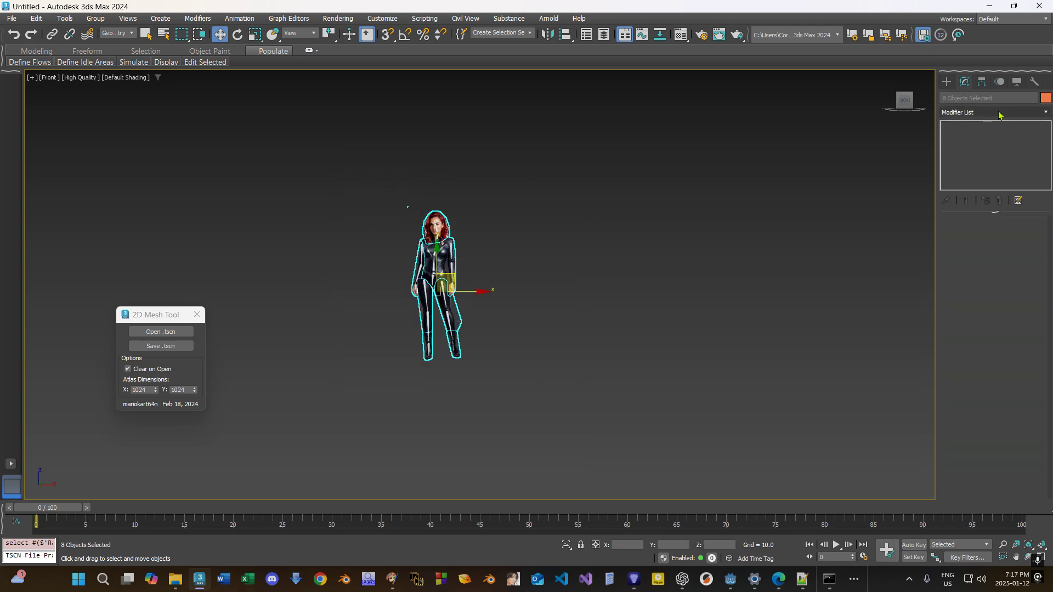
pyautogui.scroll(-3, 997, 496)
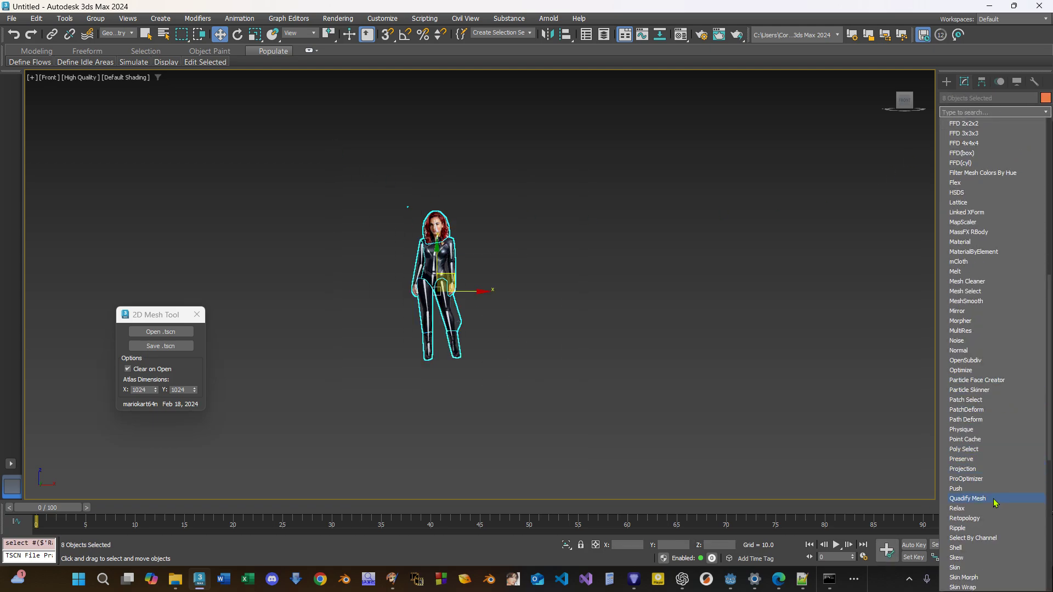
pyautogui.click(957, 561)
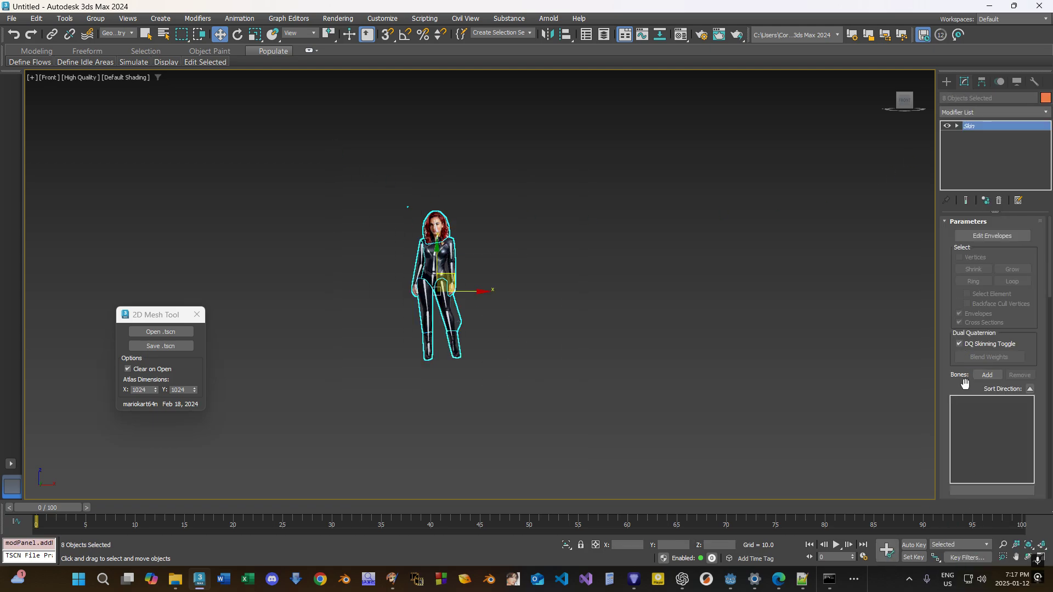
# Add Bone001 through Bone018 to the Skin modifier of the selected meshes.
pyautogui.click(986, 375)
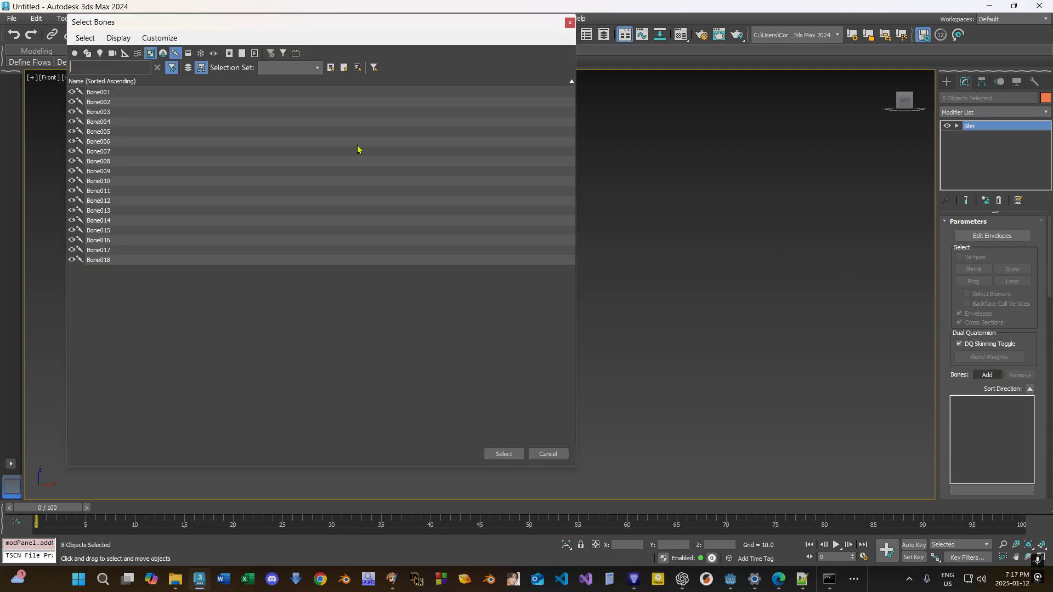
pyautogui.click(118, 96)
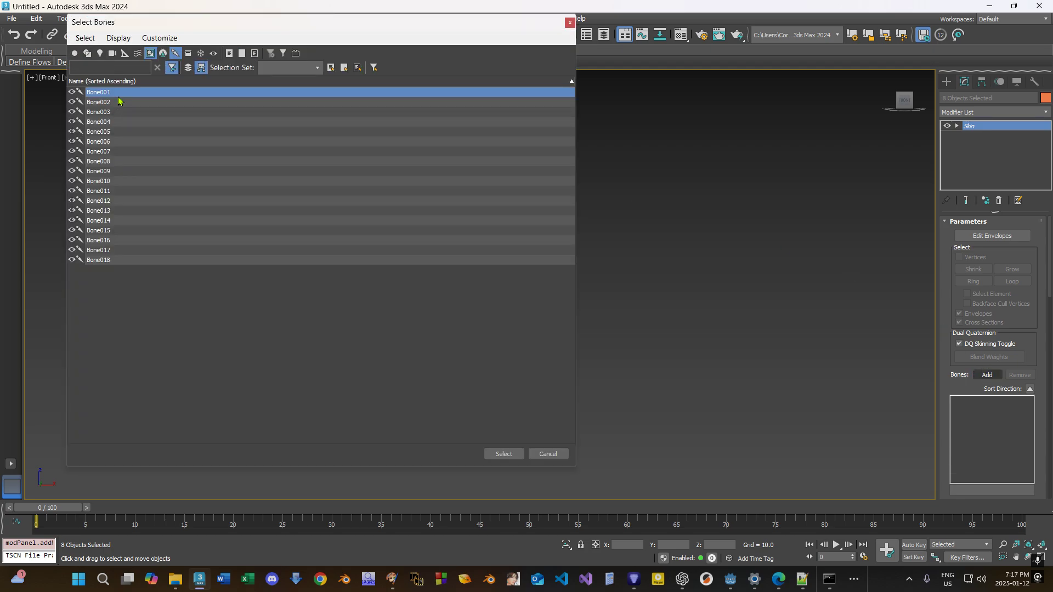
pyautogui.keyDown('shift'); pyautogui.click(124, 262); pyautogui.keyUp('shift')
pyautogui.click(503, 454)
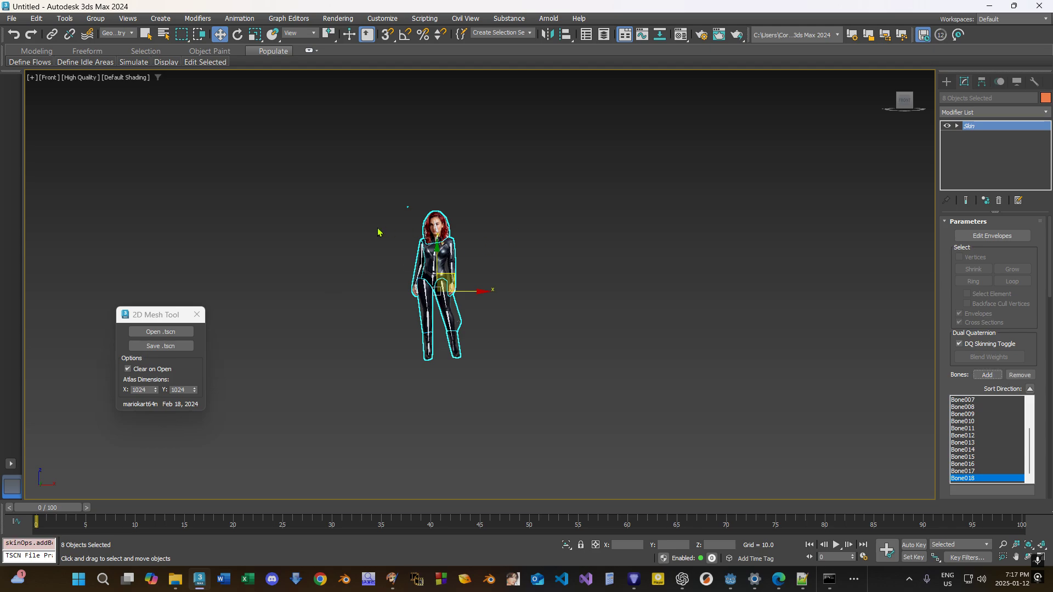
# Replace the mesh selection with the torso, move the timeline to frame 5 and turn on Auto Key.
pyautogui.scroll(5, 426, 217)
pyautogui.scroll(-1, 426, 217)
pyautogui.click(603, 289)
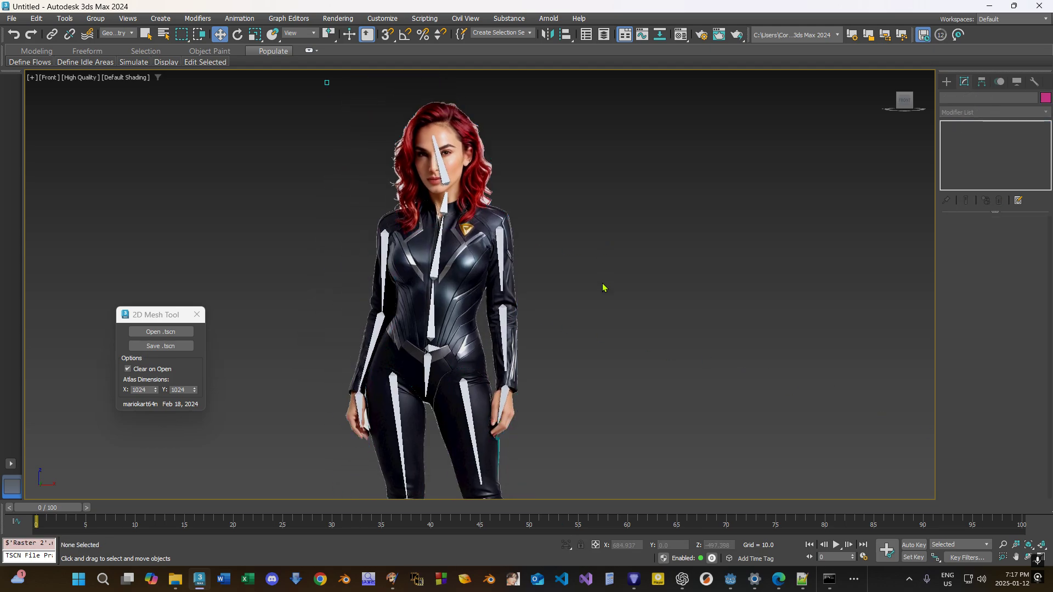
pyautogui.click(496, 217)
pyautogui.moveTo(58, 510); pyautogui.dragTo(103, 509)
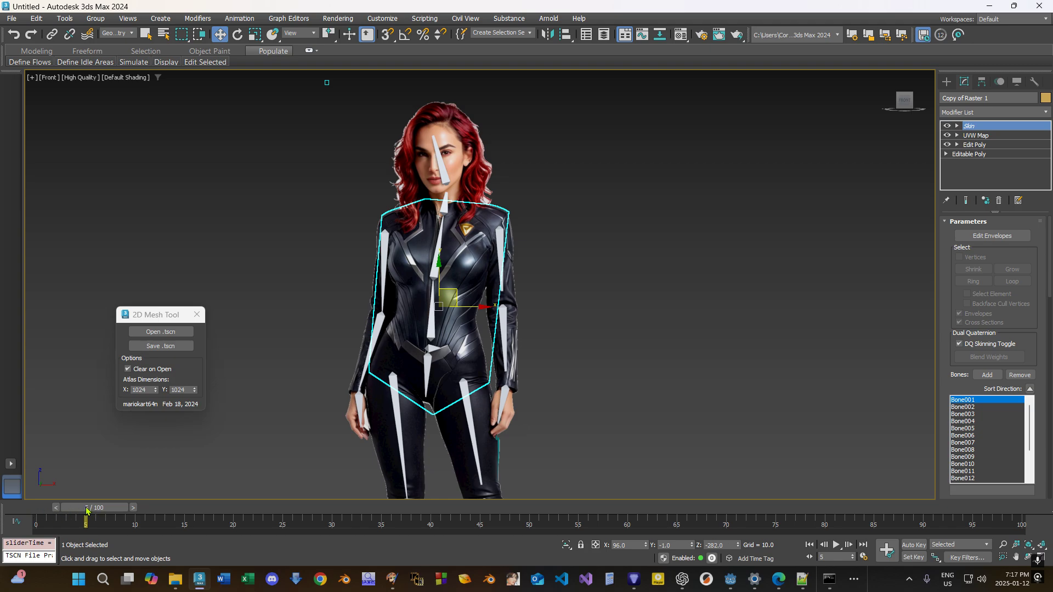
pyautogui.click(914, 545)
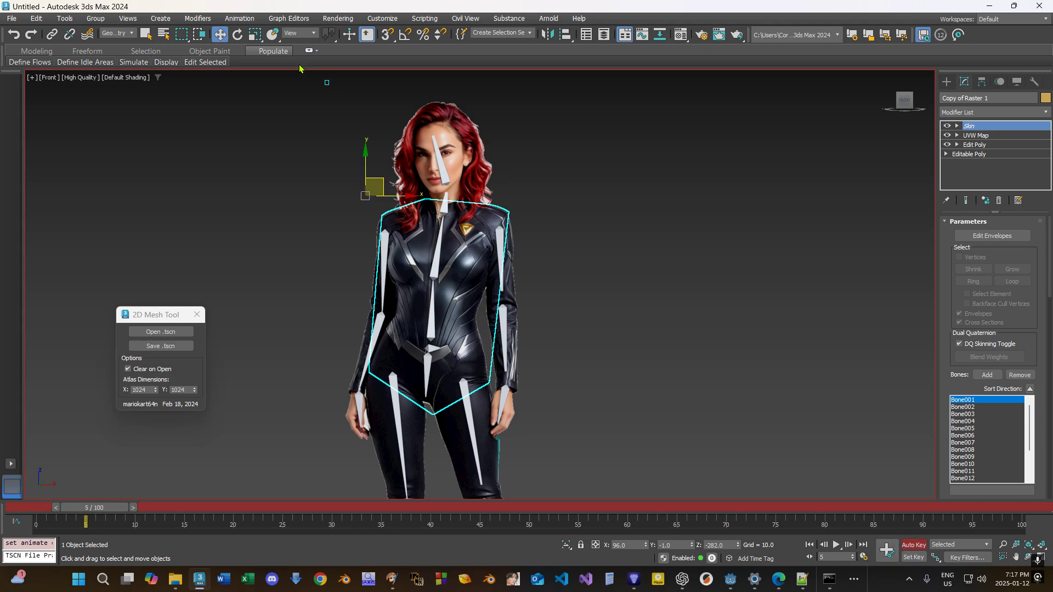
# Allow all object types to be selected, then rotate both upper-arm bones outward away from the torso at frame 5.
pyautogui.click(237, 34)
pyautogui.click(502, 242)
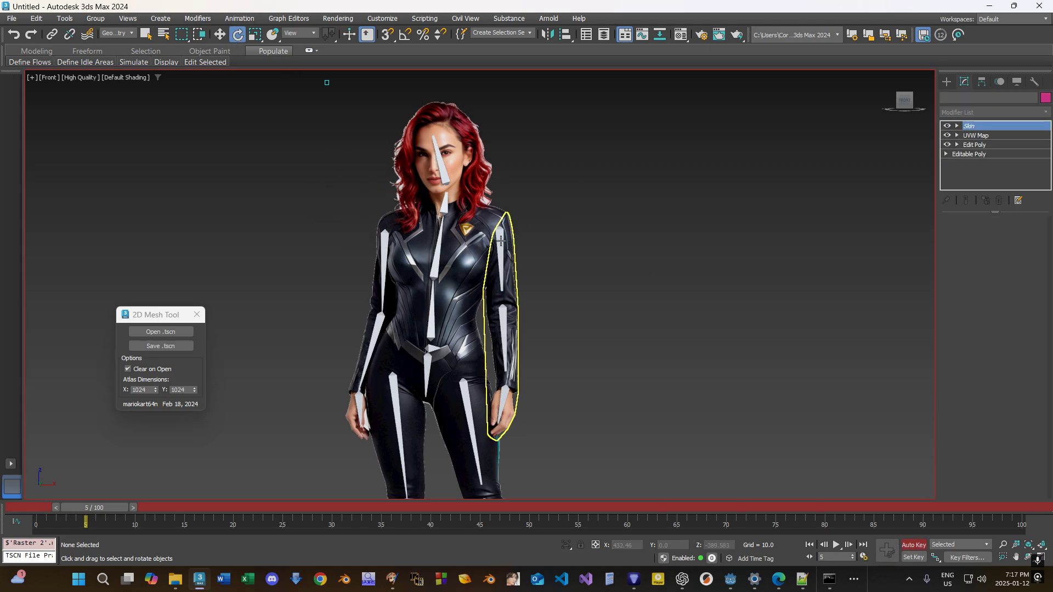
pyautogui.click(119, 34)
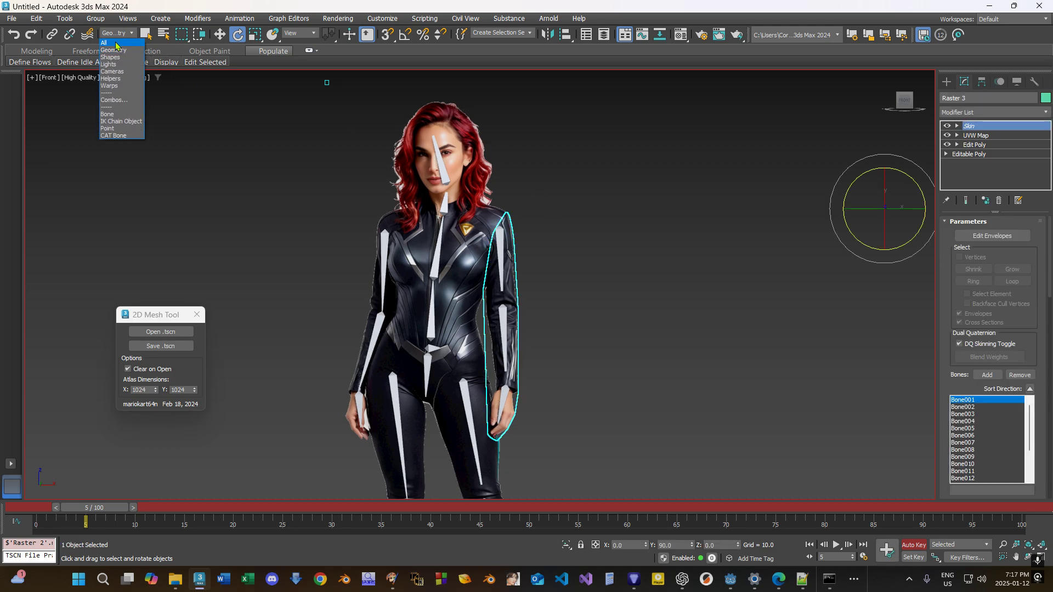
pyautogui.click(116, 43)
pyautogui.click(543, 242)
pyautogui.click(498, 243)
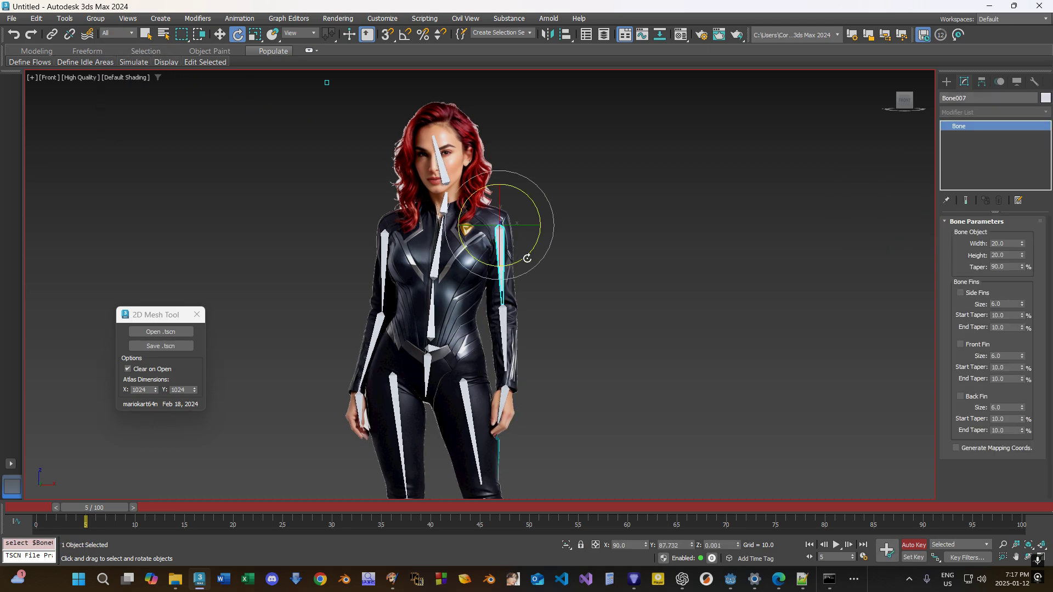
pyautogui.moveTo(539, 233); pyautogui.dragTo(533, 198)
pyautogui.click(384, 250)
pyautogui.moveTo(403, 203); pyautogui.dragTo(445, 233)
pyautogui.click(526, 225)
# Rotate both thigh bones outward at frame 5 so the legs spread apart.
pyautogui.moveTo(475, 382); pyautogui.dragTo(483, 249, button='middle')
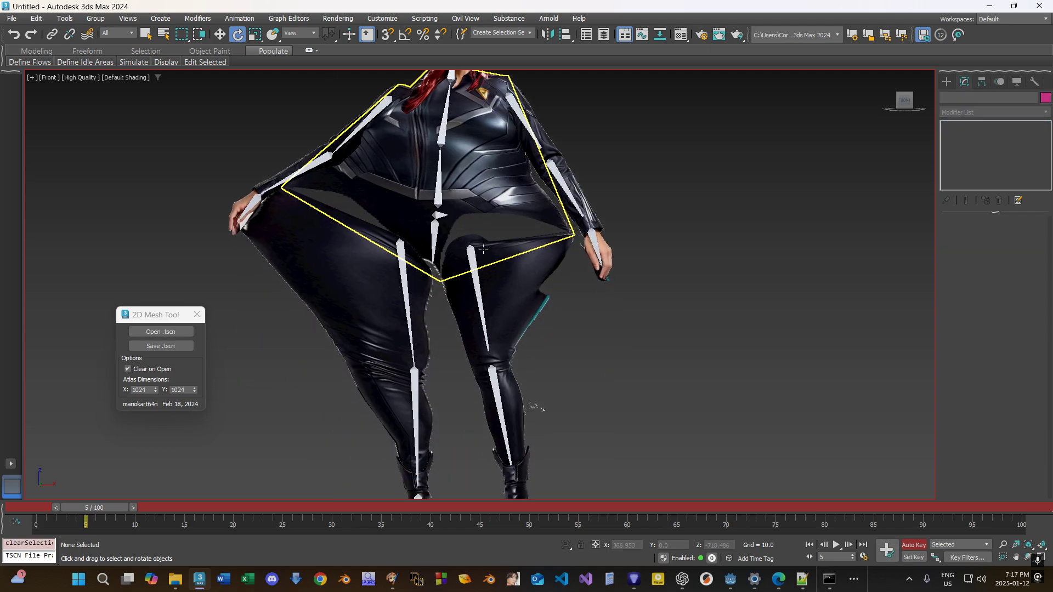
pyautogui.click(480, 269)
pyautogui.scroll(-3, 513, 247)
pyautogui.moveTo(514, 247); pyautogui.dragTo(543, 244)
pyautogui.click(496, 254)
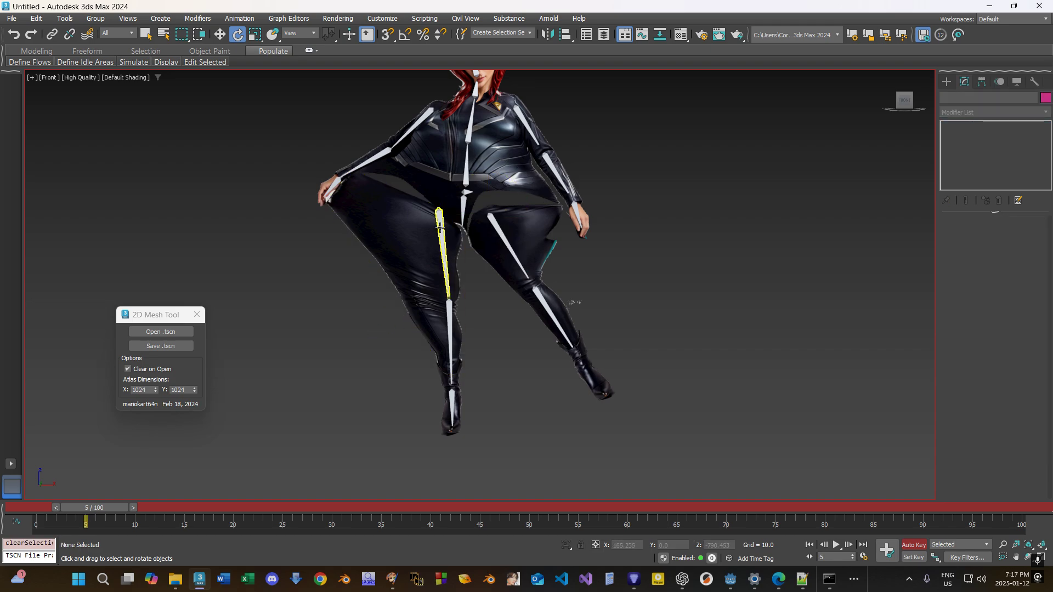
pyautogui.click(440, 226)
pyautogui.moveTo(440, 226); pyautogui.dragTo(494, 151)
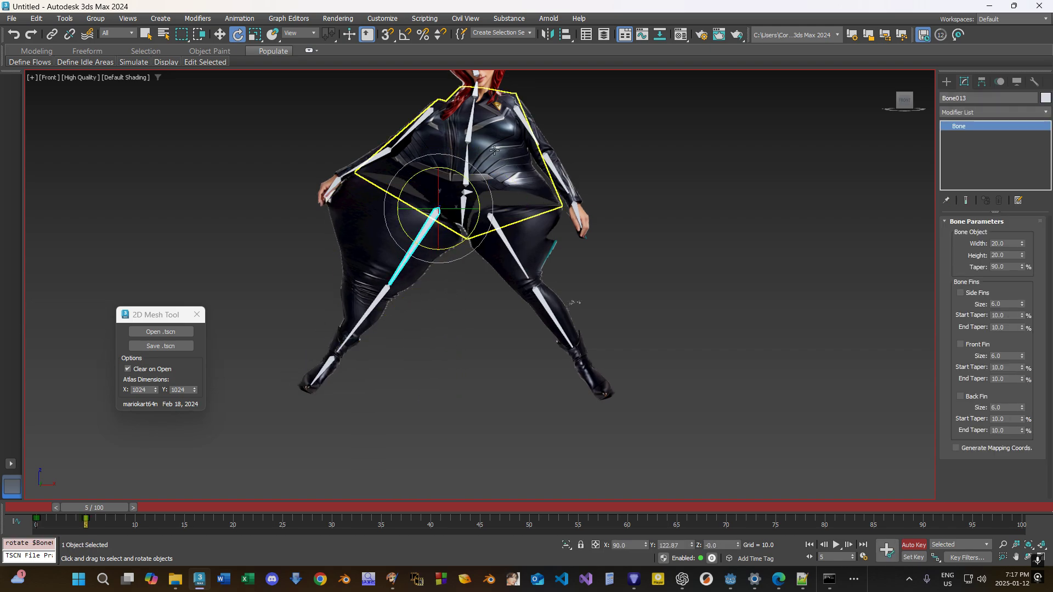
# Select every mesh and bone of the posed character and turn off Auto Key.
pyautogui.scroll(3, 441, 159)
pyautogui.click(338, 135)
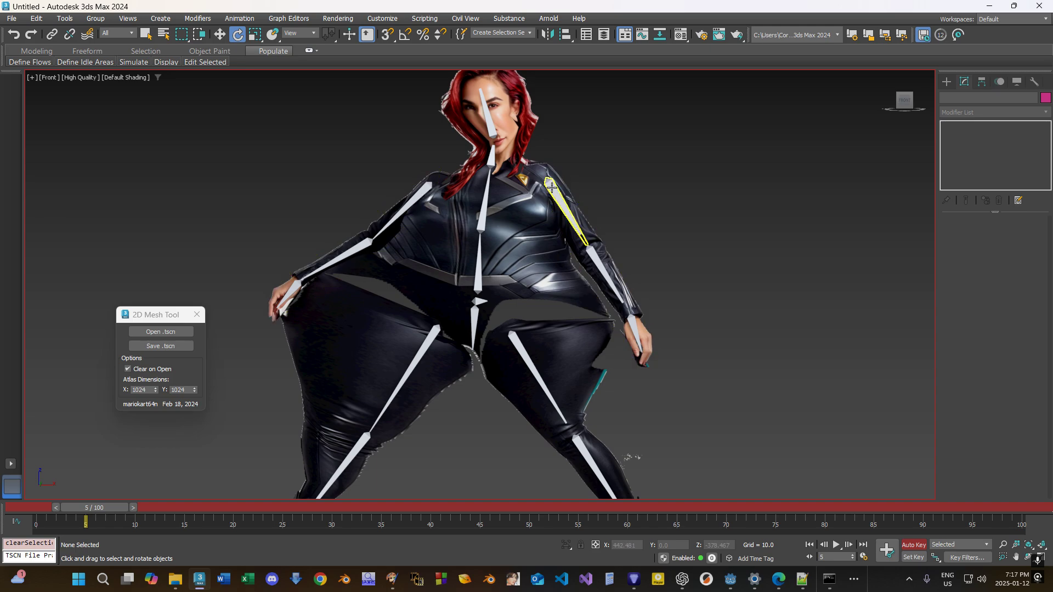
pyautogui.click(525, 191)
pyautogui.scroll(-3, 255, 168)
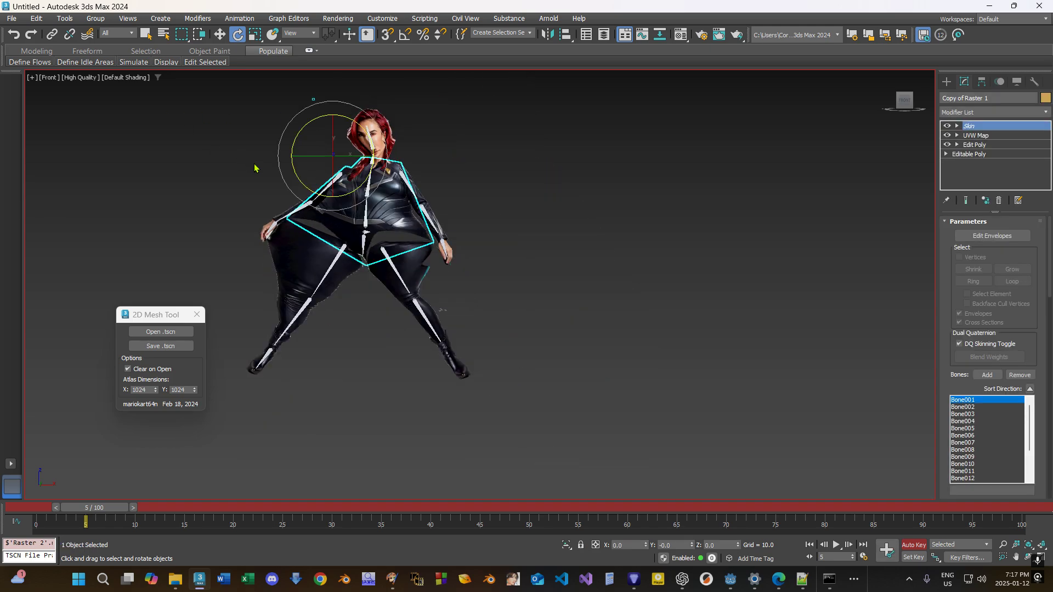
pyautogui.hotkey('ctrl', 'a')
pyautogui.click(591, 429)
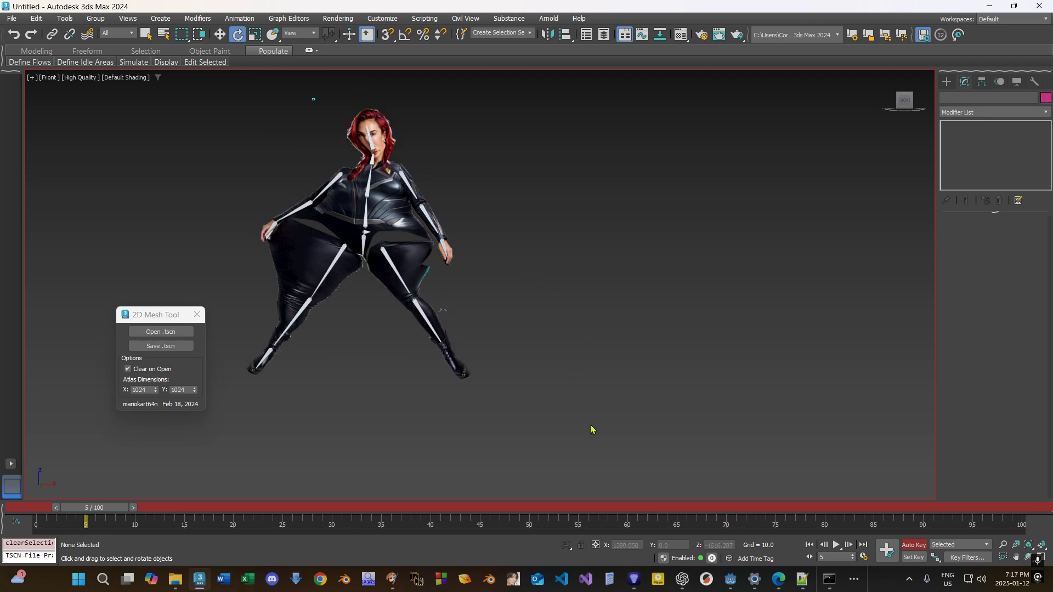
pyautogui.moveTo(218, 108); pyautogui.dragTo(218, 108)
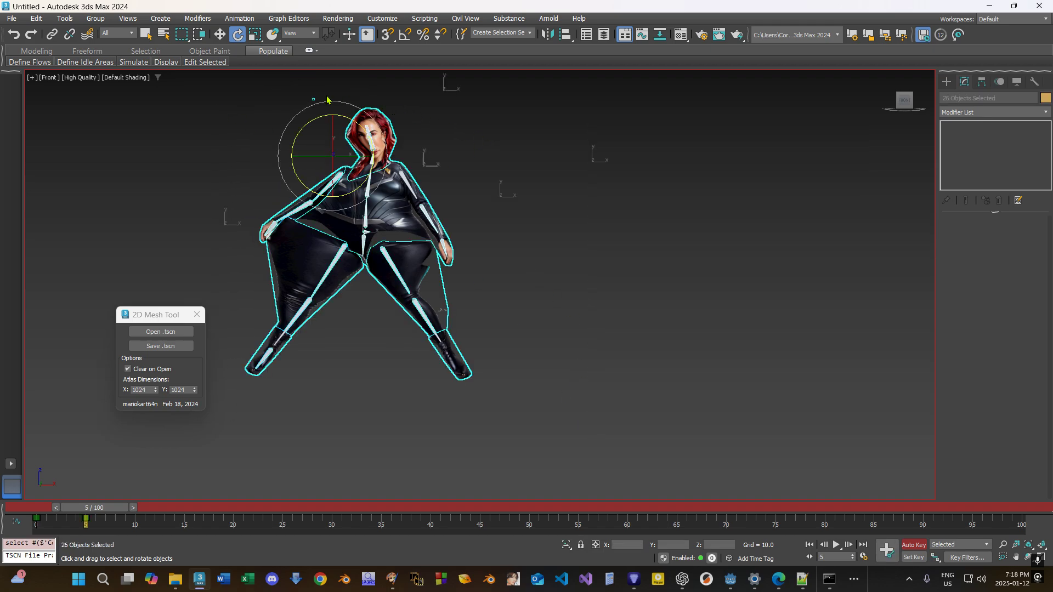
pyautogui.moveTo(195, 262); pyautogui.dragTo(329, 292, button='middle')
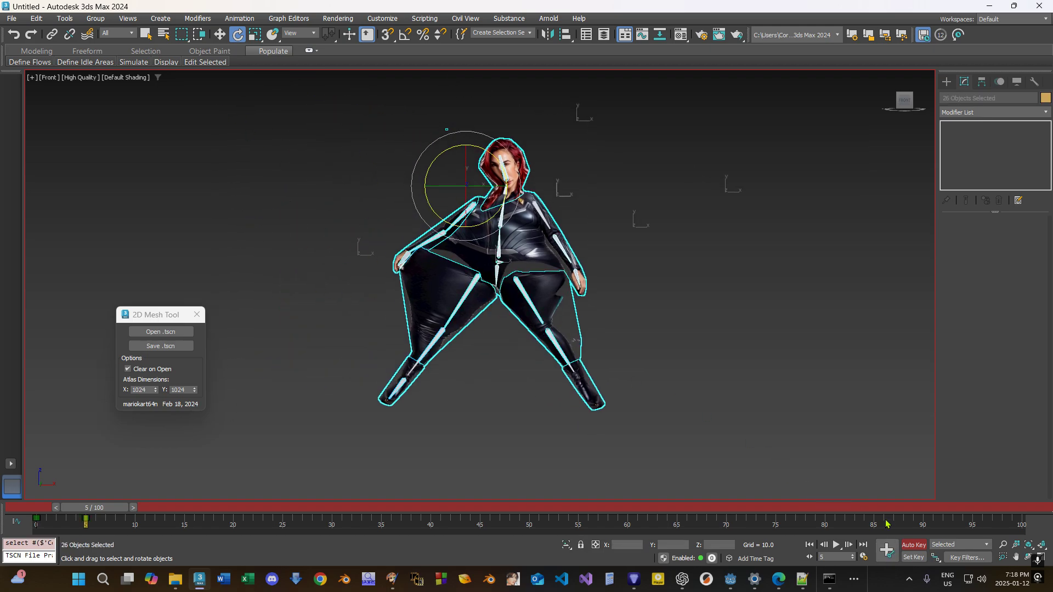
pyautogui.click(914, 546)
pyautogui.click(728, 341)
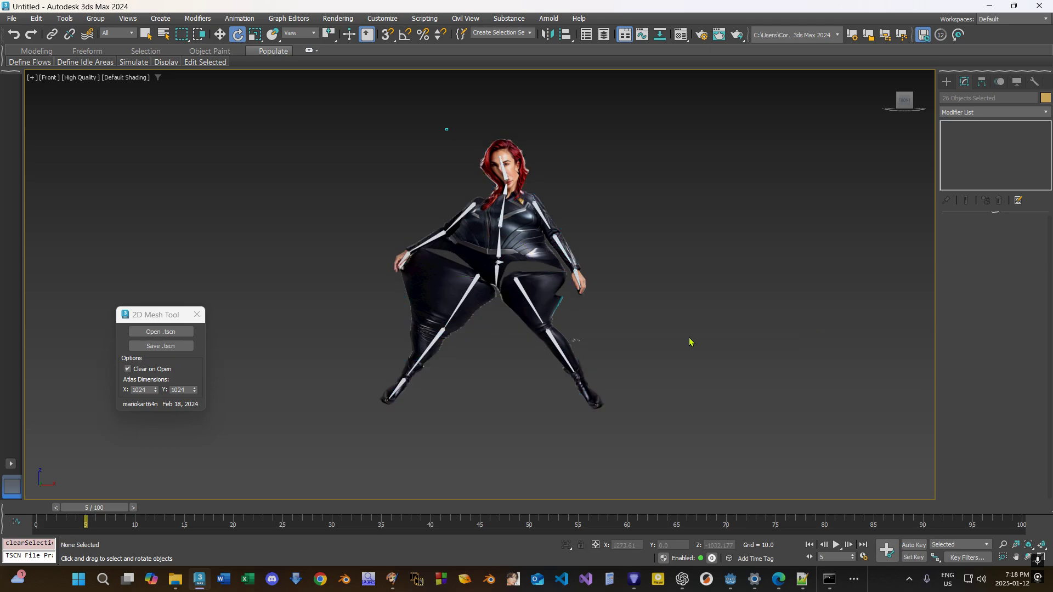
pyautogui.click(566, 339)
pyautogui.click(582, 370)
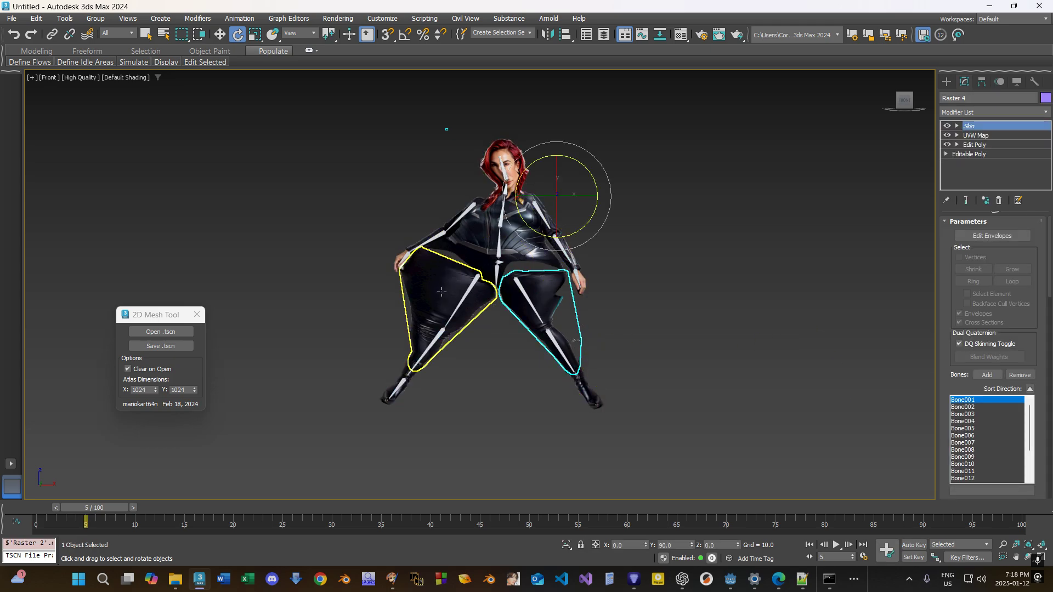
pyautogui.keyDown('ctrl'); pyautogui.click(428, 329); pyautogui.keyUp('ctrl')
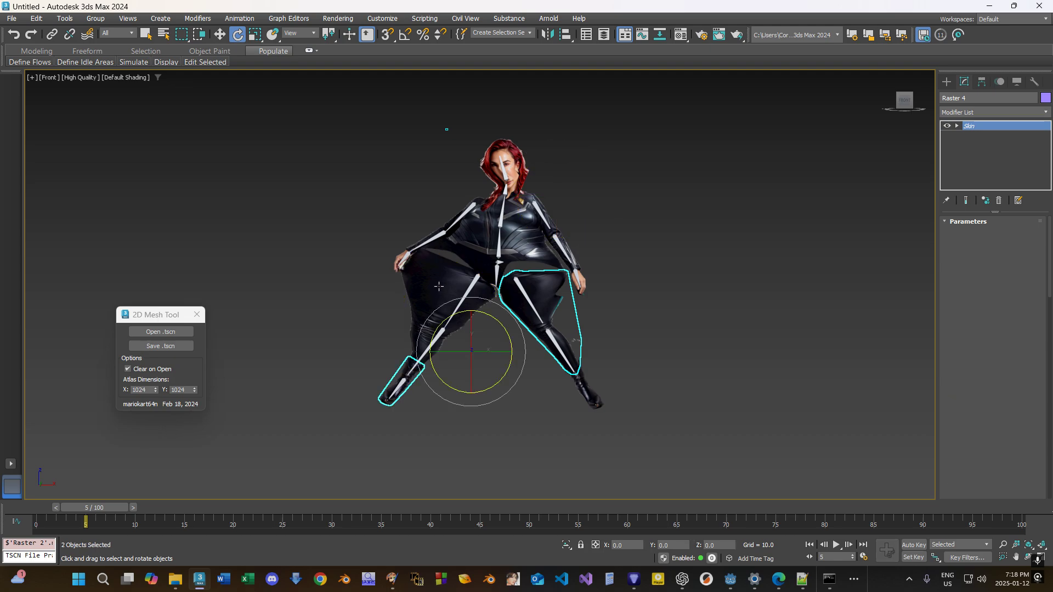
pyautogui.keyDown('ctrl'); pyautogui.click(437, 285); pyautogui.keyUp('ctrl')
pyautogui.click(145, 34)
pyautogui.moveTo(646, 143); pyautogui.dragTo(372, 434)
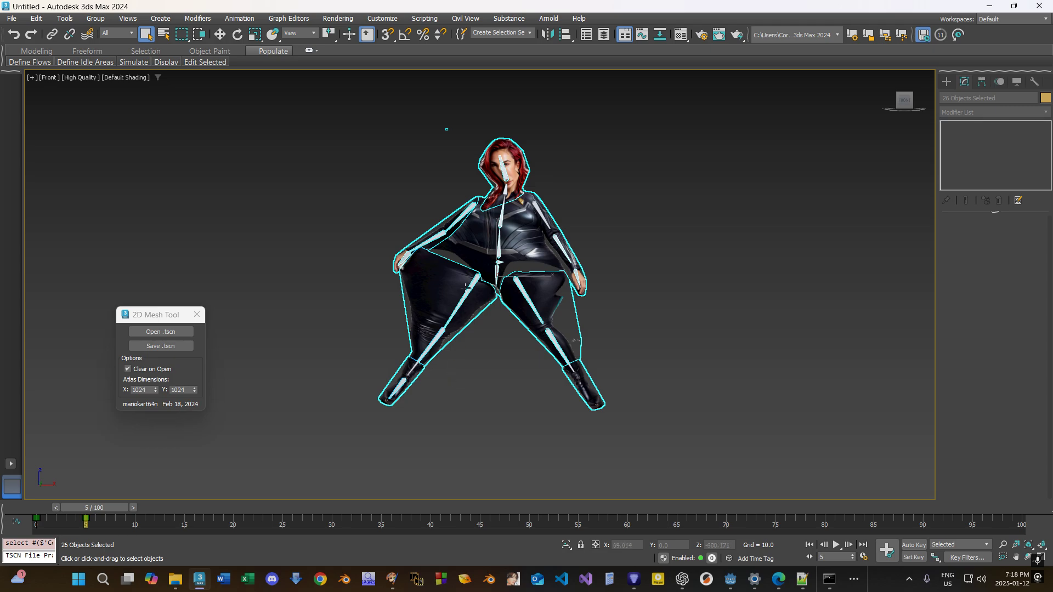
pyautogui.press('h')
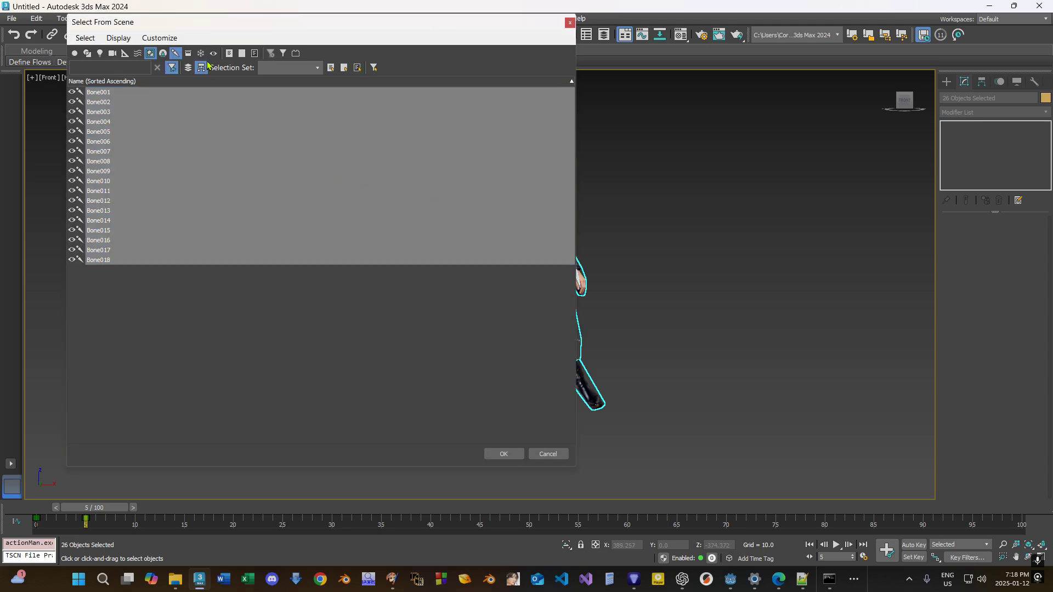
pyautogui.click(177, 54)
pyautogui.click(548, 454)
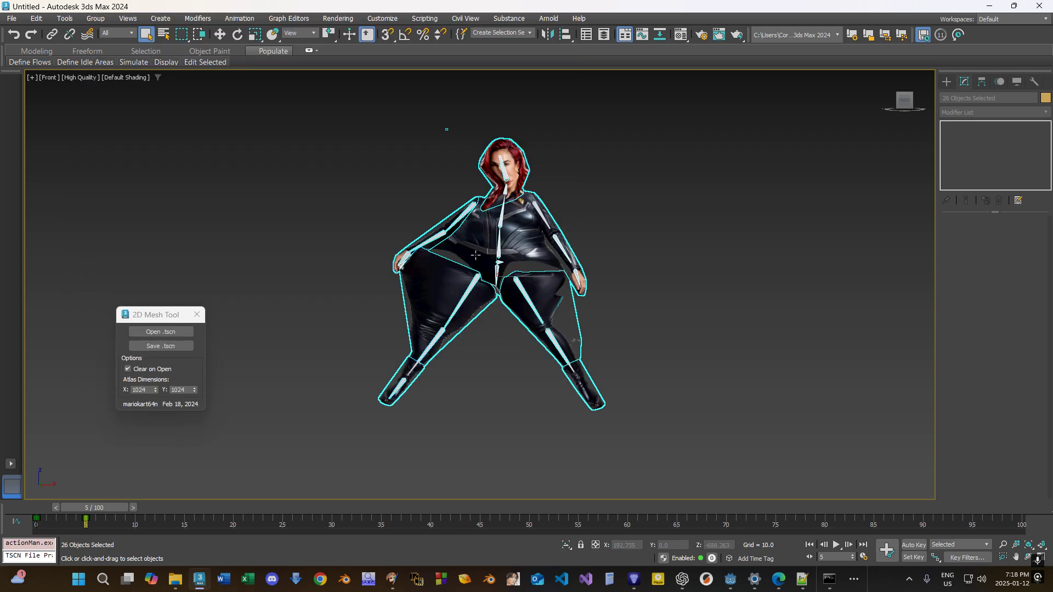
# Limit selection to geometry and select all of the character's mesh parts in their spread pose.
pyautogui.click(132, 37)
pyautogui.click(119, 49)
pyautogui.click(121, 34)
pyautogui.click(119, 49)
pyautogui.moveTo(679, 406); pyautogui.dragTo(365, 149)
# Edit the Skin envelopes of the selected meshes, enable vertex selection and open the Weight Tool.
pyautogui.click(978, 127)
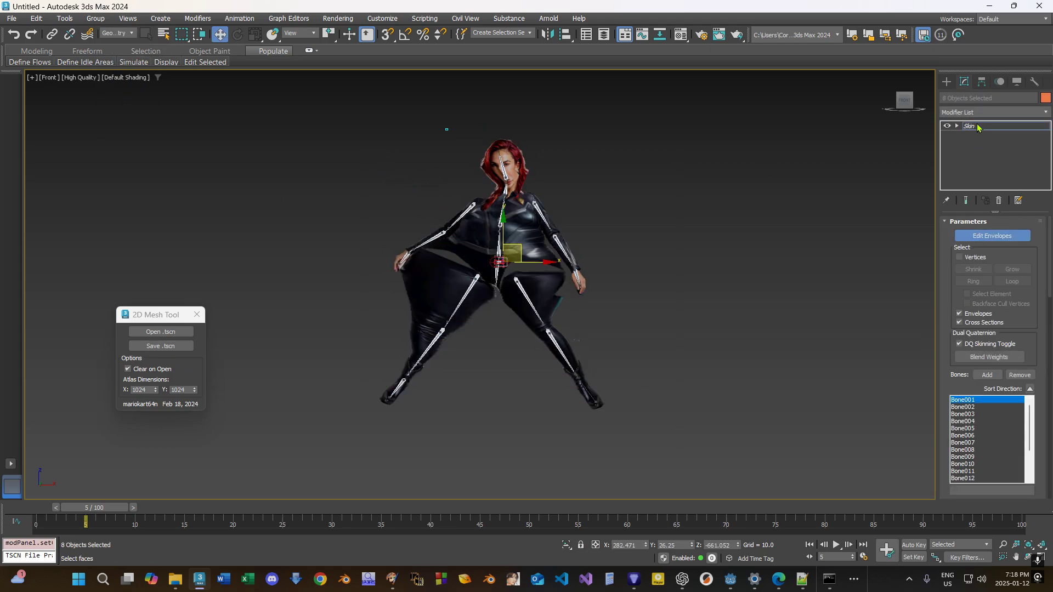
pyautogui.click(959, 257)
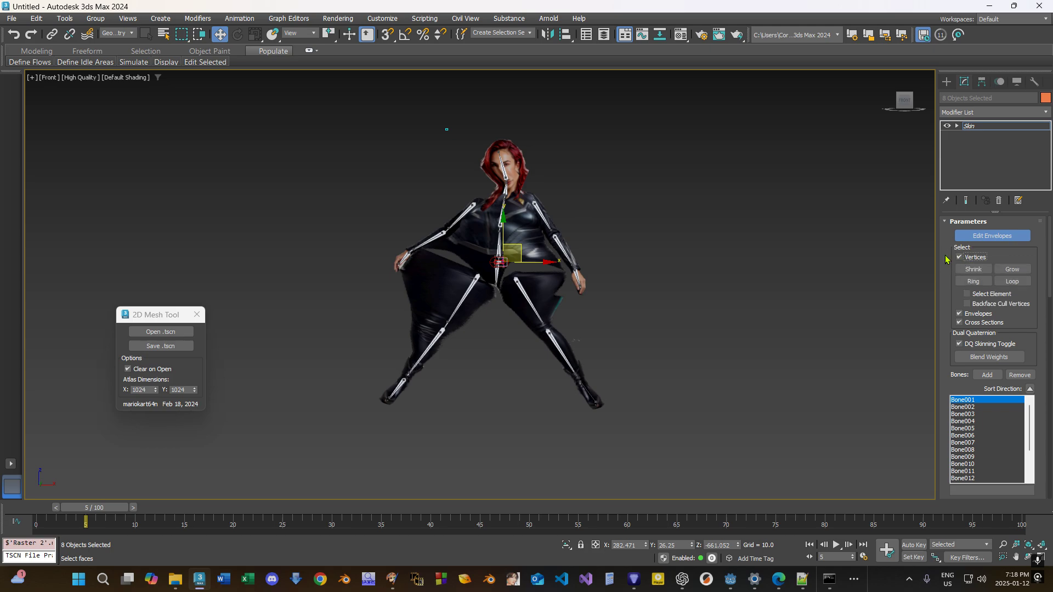
pyautogui.scroll(-5, 946, 259)
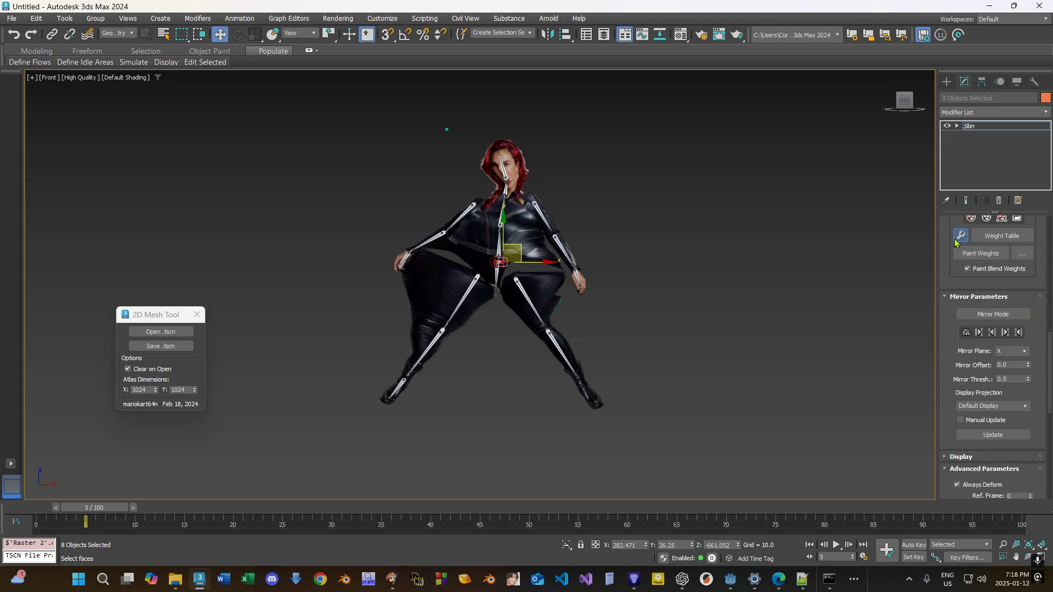
pyautogui.click(960, 235)
# Compare the meshes with the Skin modifier off and on, and display edged faces in the viewport.
pyautogui.click(946, 126)
pyautogui.click(947, 126)
pyautogui.click(957, 126)
pyautogui.click(948, 127)
pyautogui.click(947, 127)
pyautogui.click(947, 126)
pyautogui.click(948, 127)
pyautogui.click(947, 127)
pyautogui.click(947, 126)
pyautogui.scroll(3, 378, 206)
pyautogui.press('F4')
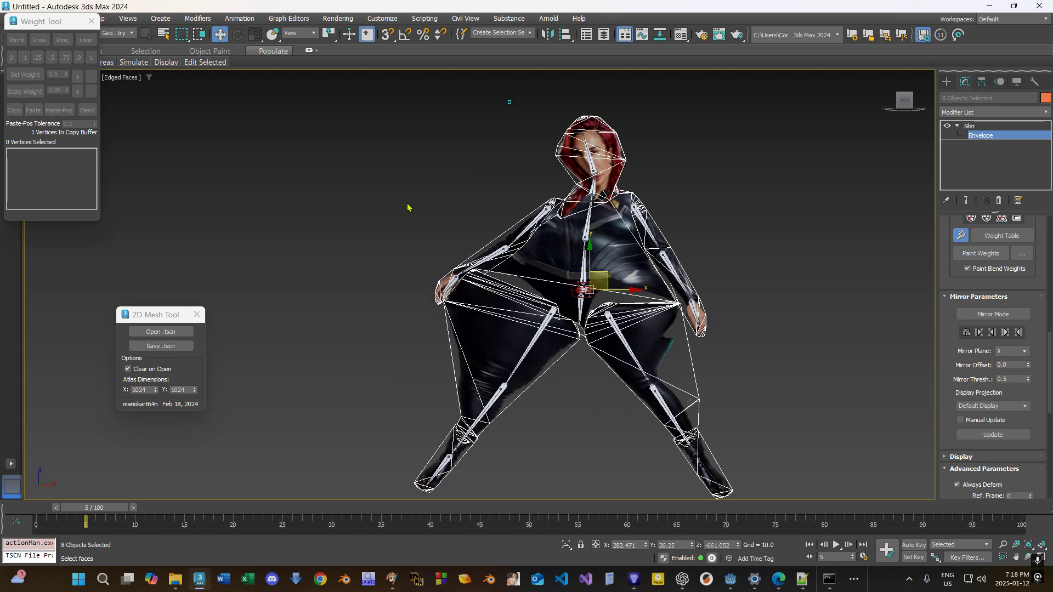
# Select all vertices of the skinned meshes and assign them a weight of 1 to Bone001.
pyautogui.scroll(8, 570, 288)
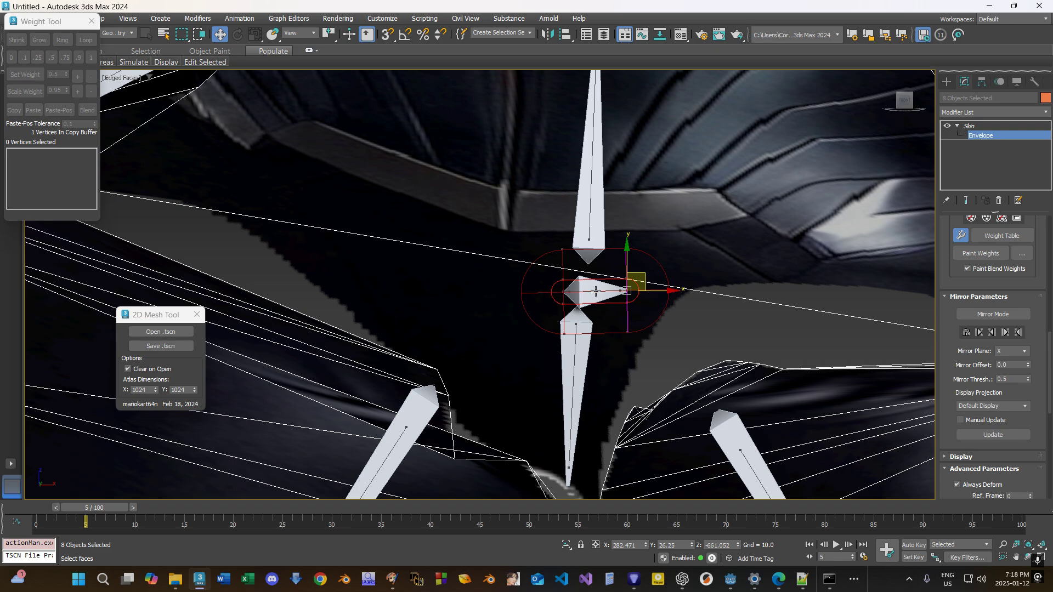
pyautogui.scroll(-8, 563, 287)
pyautogui.hotkey('ctrl', 'a')
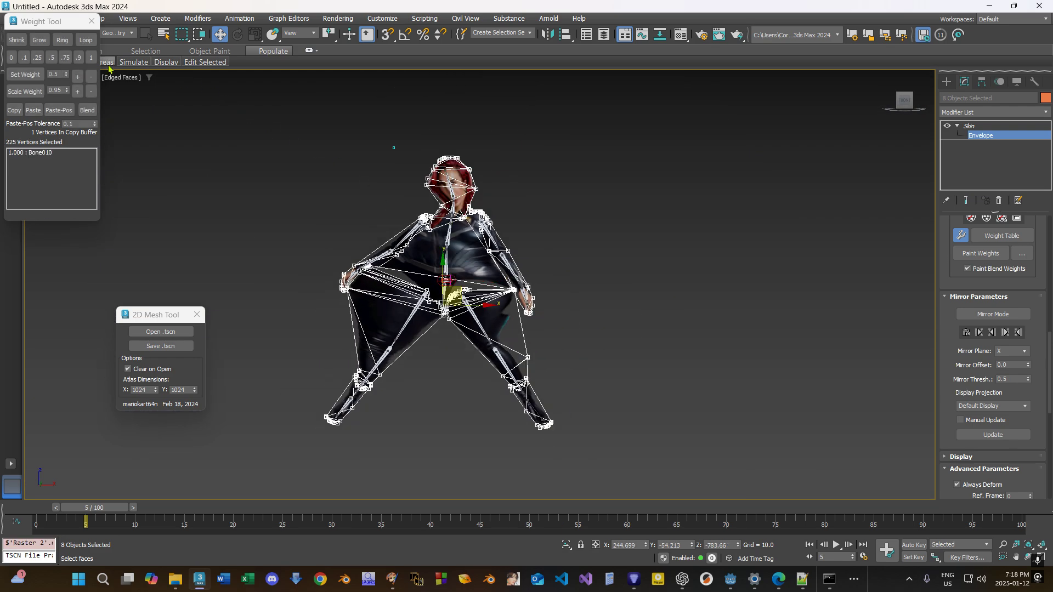
pyautogui.click(95, 59)
# Choose Bone007, enable element selection and give all vertices of that arm's mesh a weight of 1.
pyautogui.scroll(5, 500, 241)
pyautogui.click(500, 240)
pyautogui.click(459, 212)
pyautogui.moveTo(463, 350); pyautogui.dragTo(488, 307, button='middle')
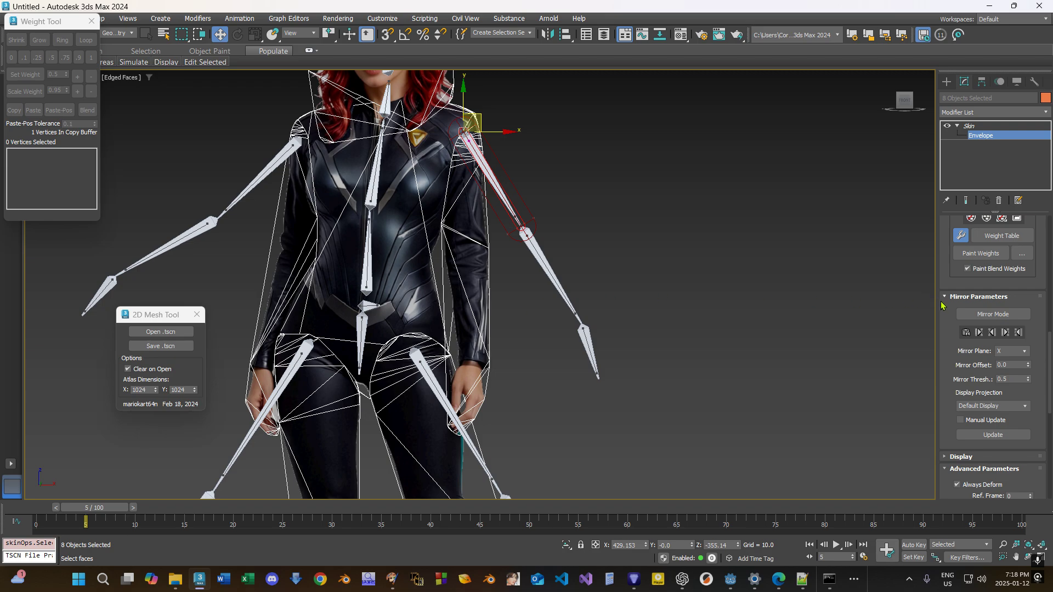
pyautogui.scroll(10, 942, 305)
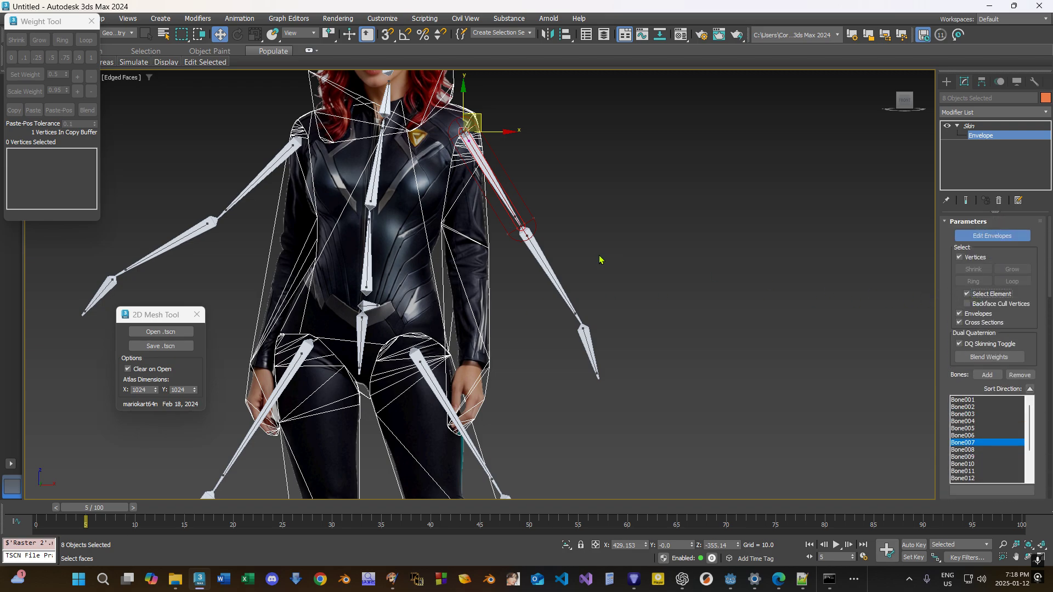
pyautogui.moveTo(480, 244); pyautogui.dragTo(480, 243)
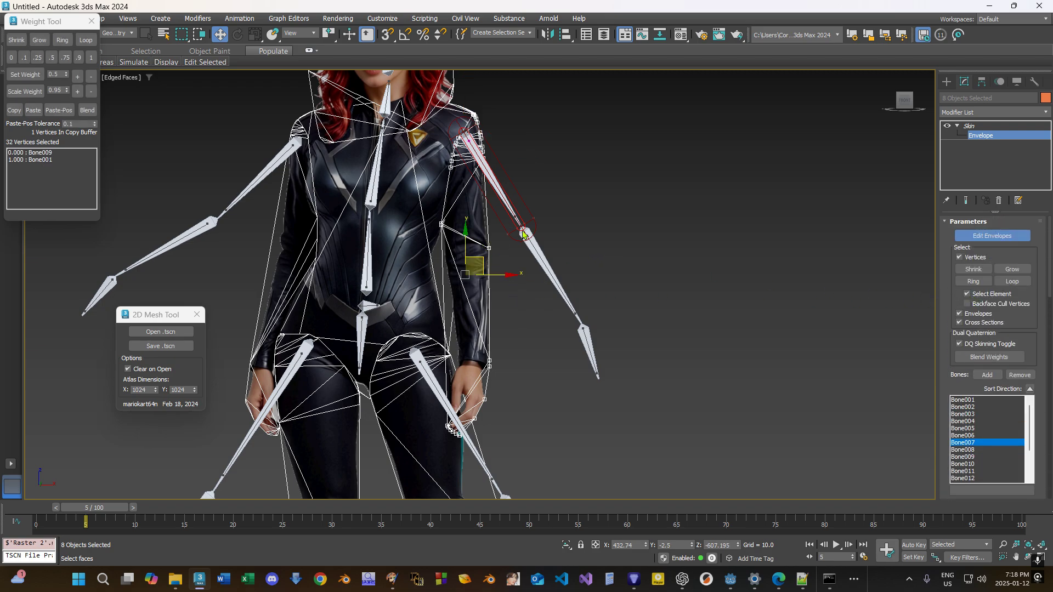
pyautogui.click(91, 58)
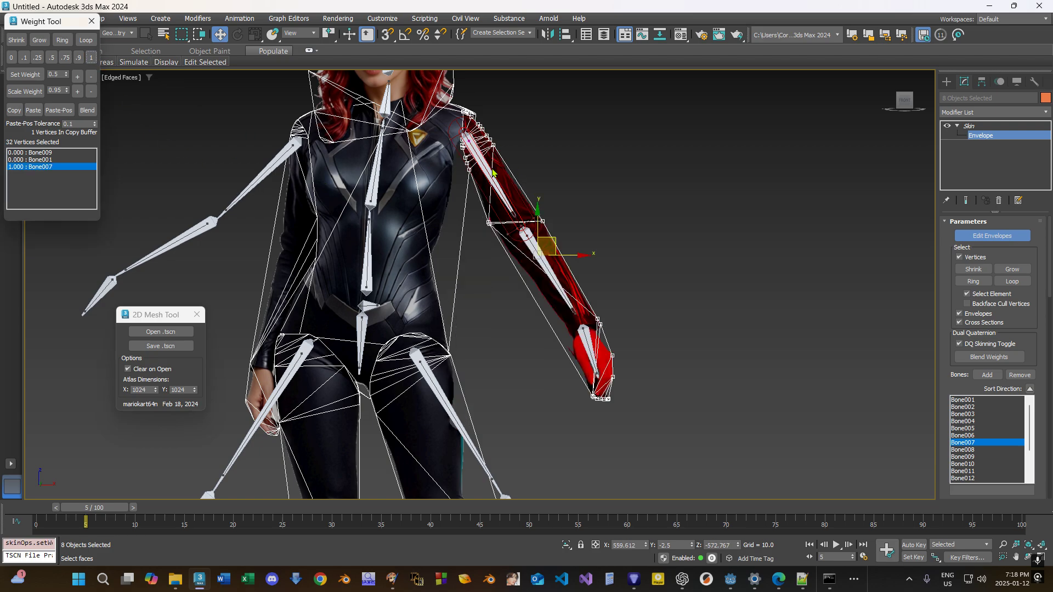
# Choose Bone010 and give all vertices of the opposite arm's mesh a weight of 1.
pyautogui.moveTo(418, 165); pyautogui.dragTo(499, 203, button='middle')
pyautogui.click(438, 201)
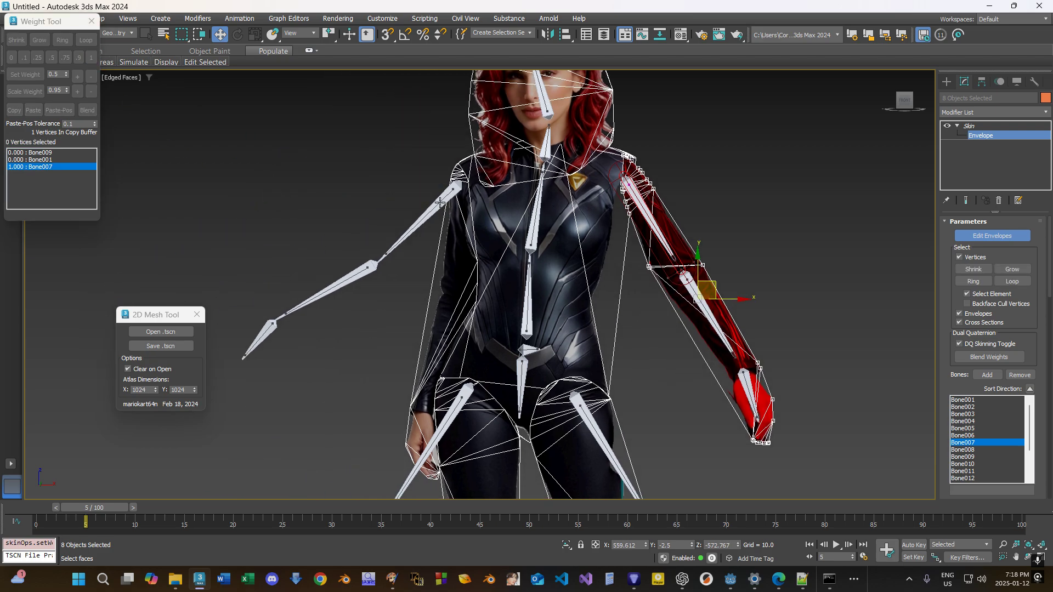
pyautogui.moveTo(400, 386); pyautogui.dragTo(422, 411)
pyautogui.click(91, 57)
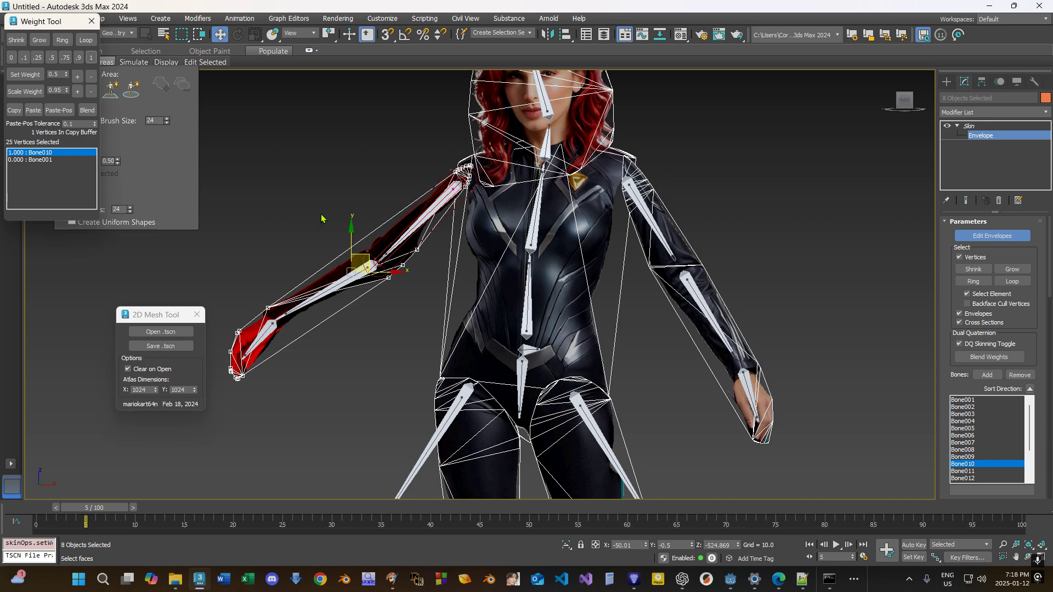
# Choose thigh bone Bone016 and weight all vertices of its leg and boot meshes to it at 1.
pyautogui.moveTo(573, 437); pyautogui.dragTo(547, 245, button='middle')
pyautogui.scroll(2, 547, 245)
pyautogui.click(568, 228)
pyautogui.click(569, 228)
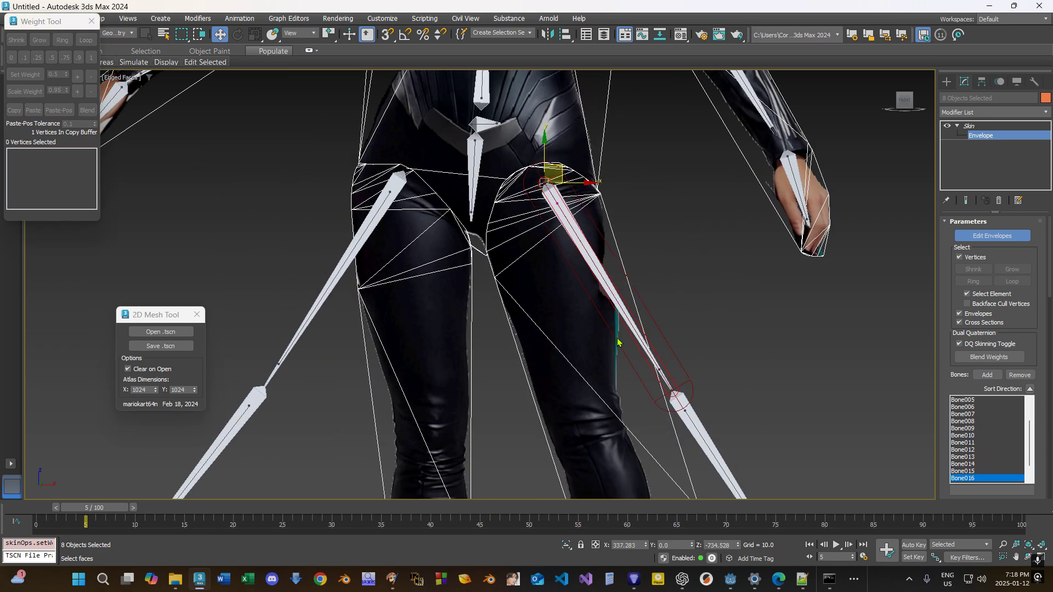
pyautogui.scroll(-2, 636, 450)
pyautogui.moveTo(639, 468); pyautogui.dragTo(625, 305, button='middle')
pyautogui.moveTo(518, 296); pyautogui.dragTo(517, 288)
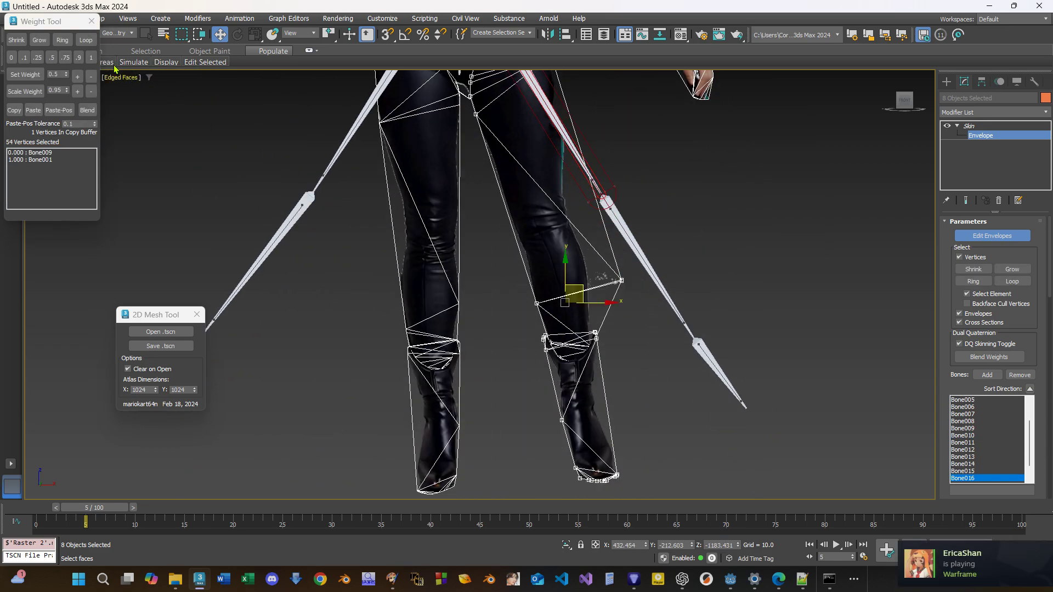
pyautogui.click(91, 57)
# Choose foot bone Bone018 and give the vertices of its boot mesh a weight of 1.
pyautogui.click(714, 366)
pyautogui.moveTo(786, 436); pyautogui.dragTo(685, 375)
pyautogui.click(91, 58)
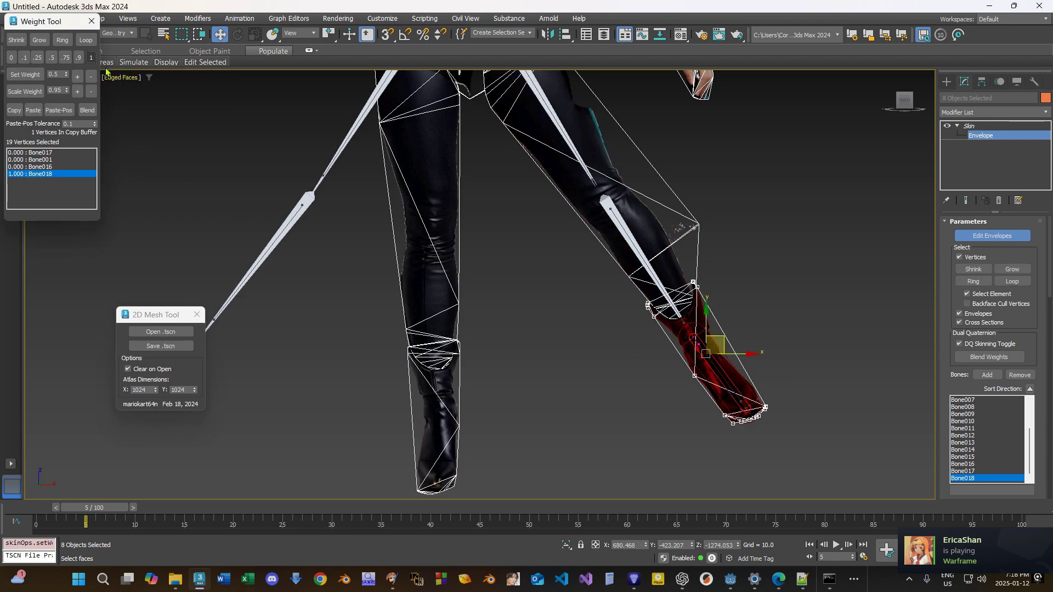
# Choose thigh bone Bone013 and weight all vertices of the other leg and boot meshes to it at 1.
pyautogui.click(372, 99)
pyautogui.scroll(-2, 437, 254)
pyautogui.moveTo(437, 253); pyautogui.dragTo(475, 240, button='middle')
pyautogui.moveTo(530, 400); pyautogui.dragTo(430, 302)
pyautogui.click(91, 58)
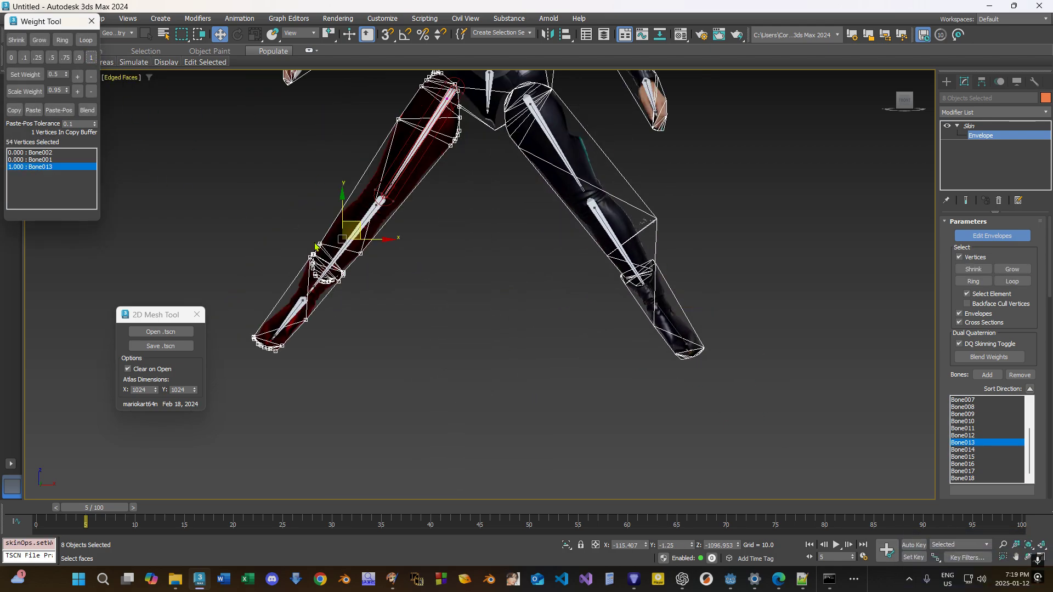
# Choose foot bone Bone015 and give the vertices of the boot mesh around it a weight of 1.
pyautogui.click(300, 323)
pyautogui.click(297, 307)
pyautogui.moveTo(286, 372); pyautogui.dragTo(277, 292)
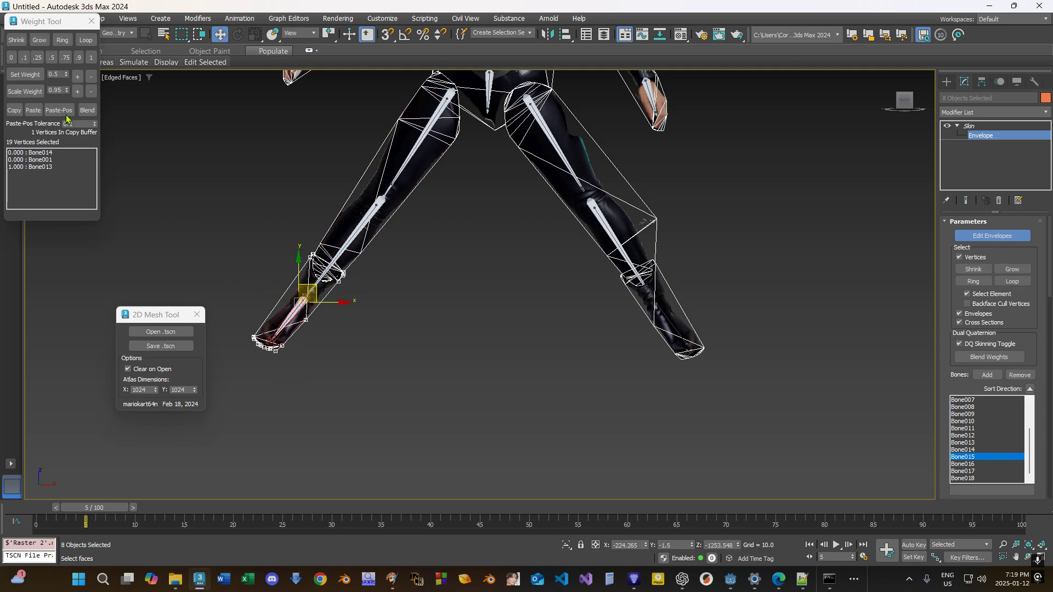
pyautogui.click(91, 57)
pyautogui.moveTo(478, 163); pyautogui.dragTo(488, 372, button='middle')
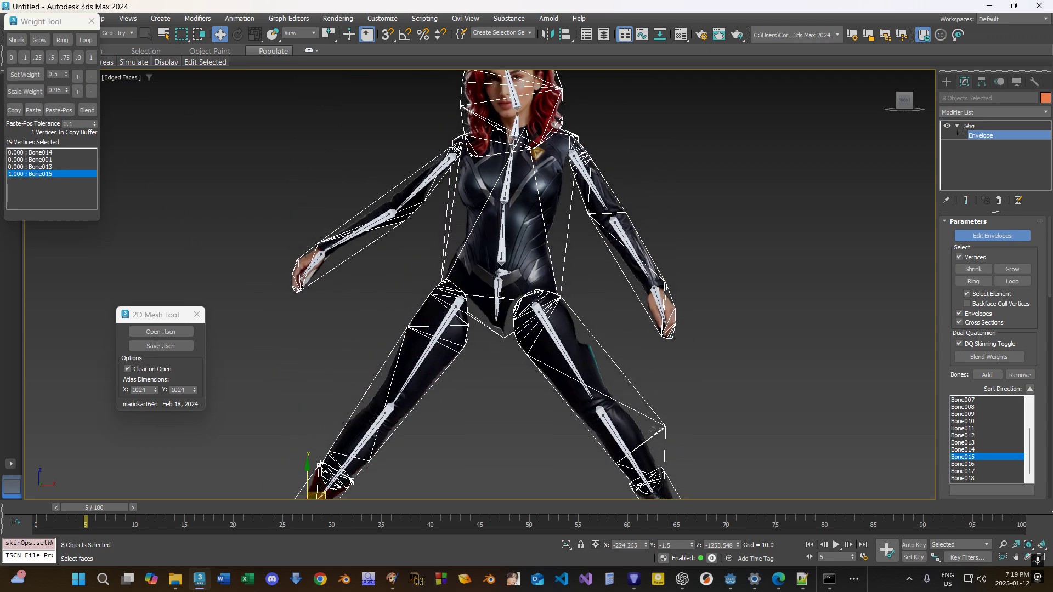
# Choose pelvis bone Bone002 and weight all vertices of the torso mesh to it at 1.
pyautogui.click(508, 299)
pyautogui.moveTo(494, 350); pyautogui.dragTo(509, 327)
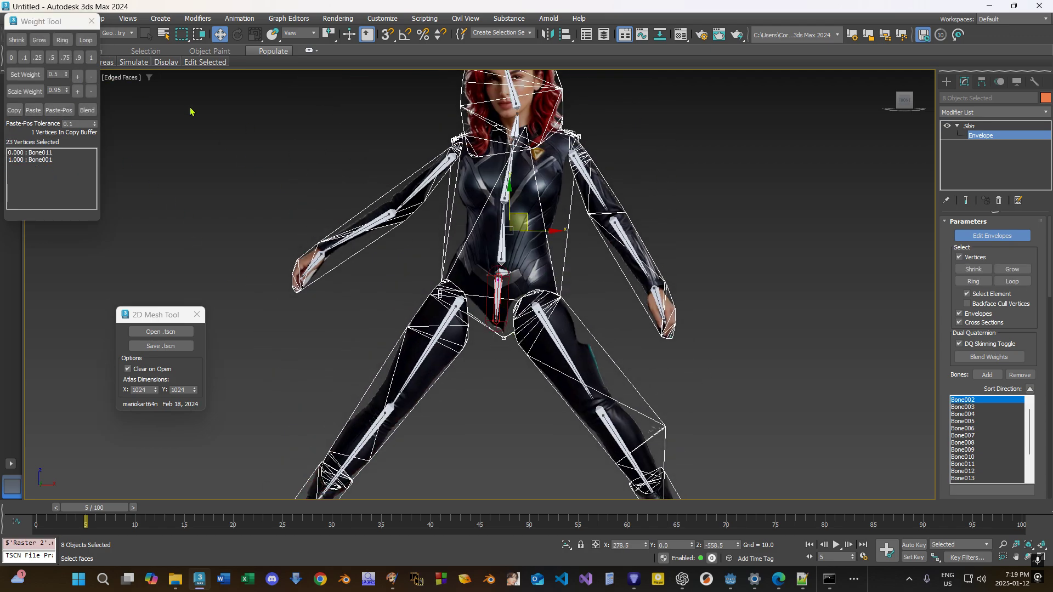
pyautogui.click(91, 57)
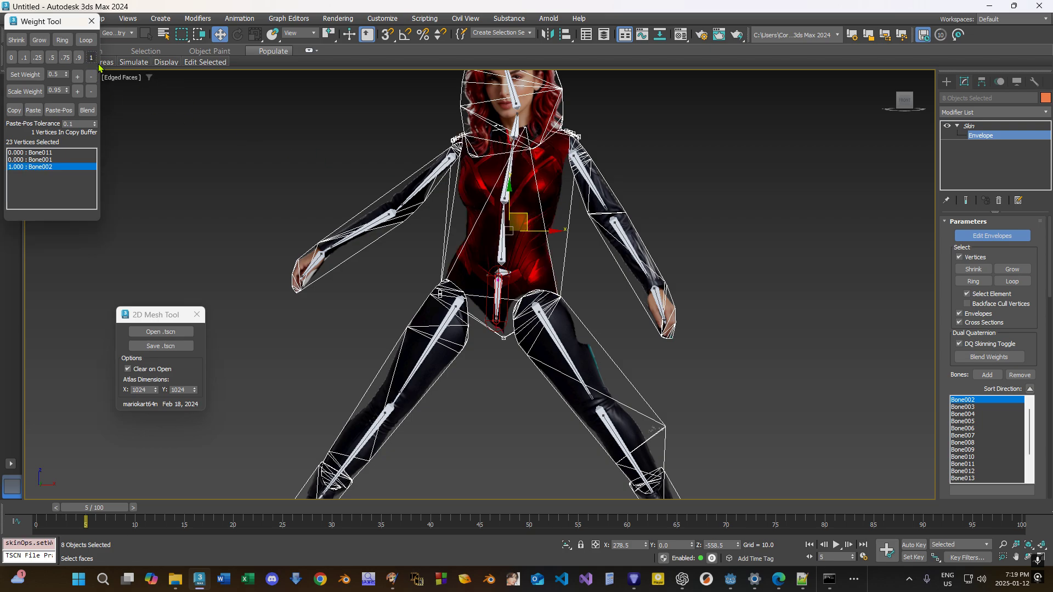
# Choose neck bone Bone005 and weight all vertices of the head and hair mesh to it at 1.
pyautogui.scroll(6, 506, 236)
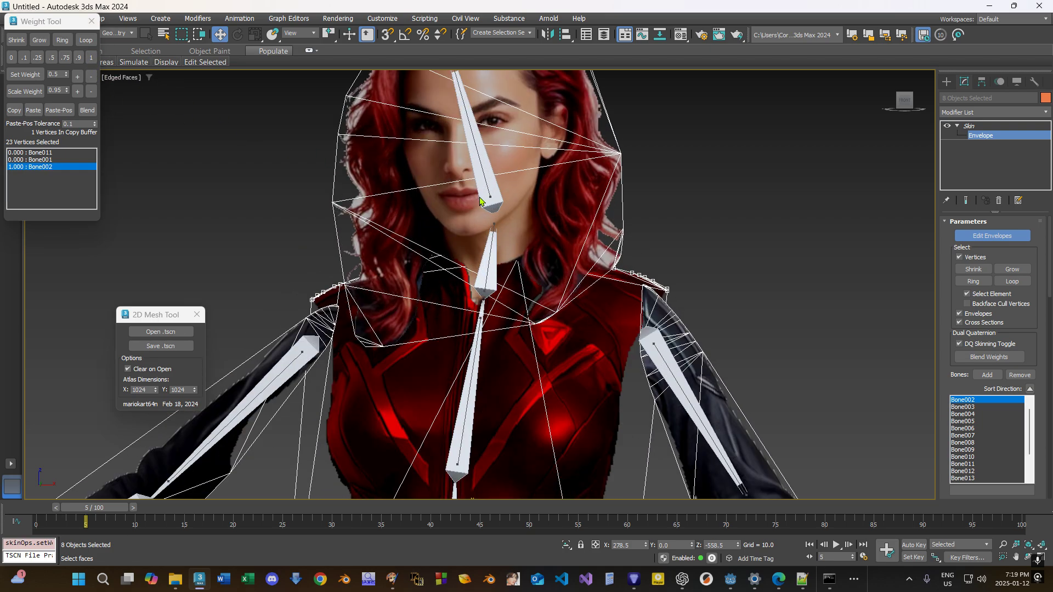
pyautogui.click(495, 261)
pyautogui.click(620, 154)
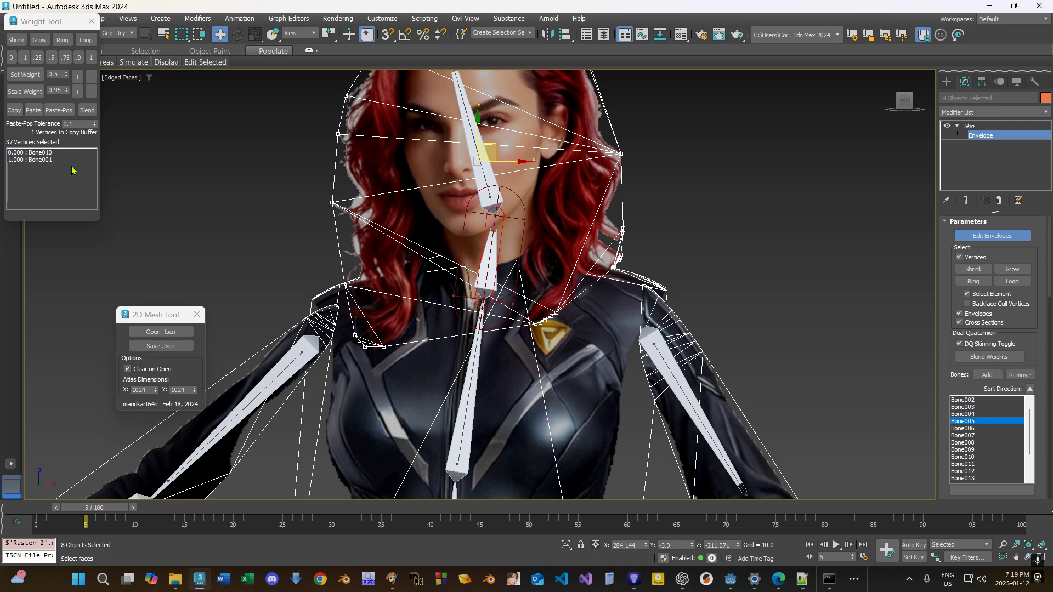
pyautogui.click(91, 60)
# Choose head bone Bone006 and weight the head mesh's vertices, excluding the lower hair ends, to it at 1.
pyautogui.click(485, 193)
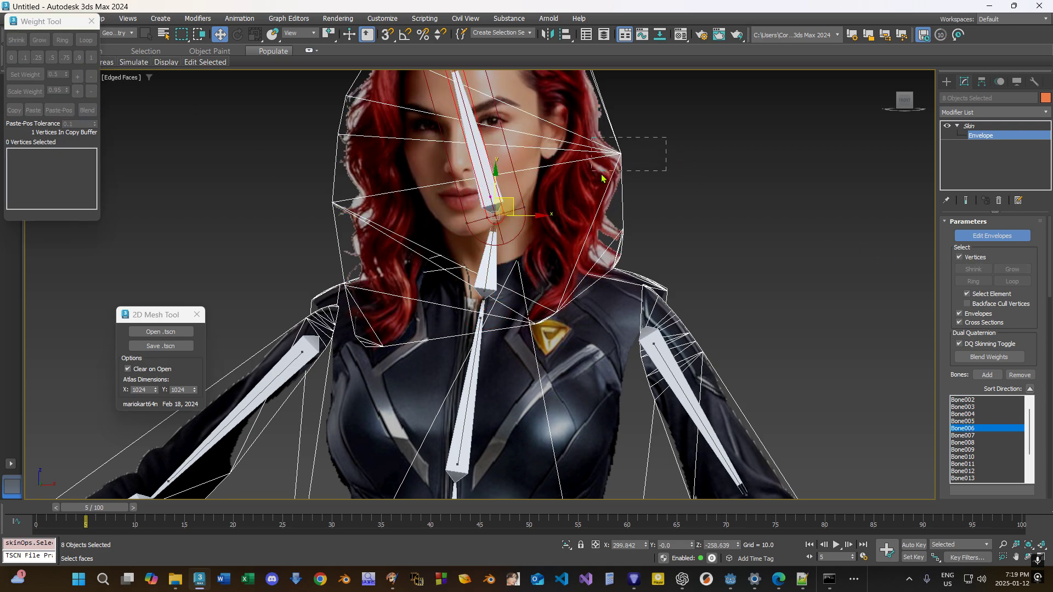
pyautogui.moveTo(602, 178); pyautogui.dragTo(603, 179)
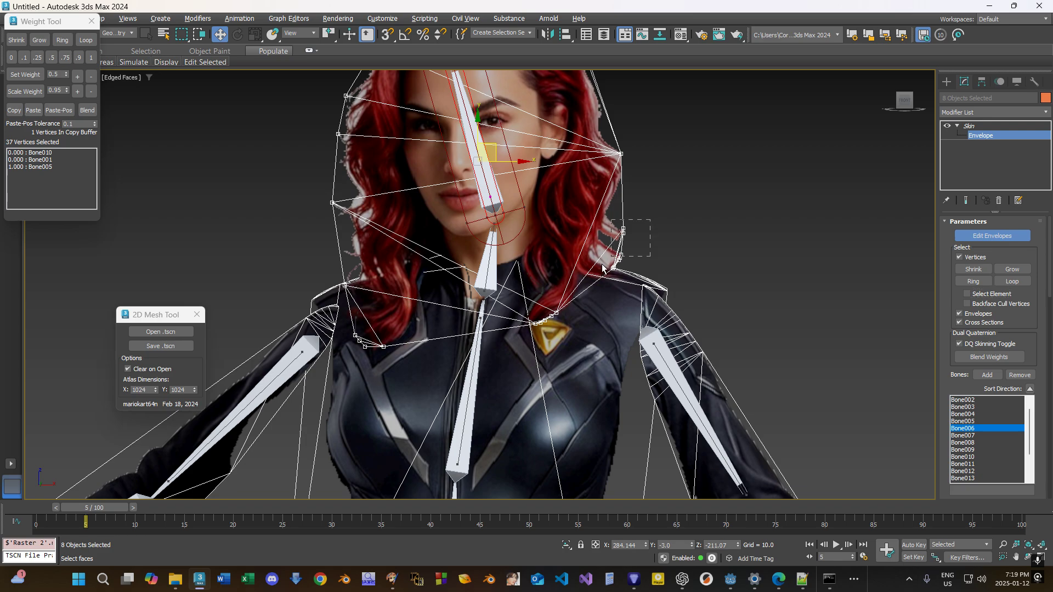
pyautogui.keyDown('alt'); pyautogui.moveTo(614, 389); pyautogui.dragTo(271, 266); pyautogui.keyUp('alt')
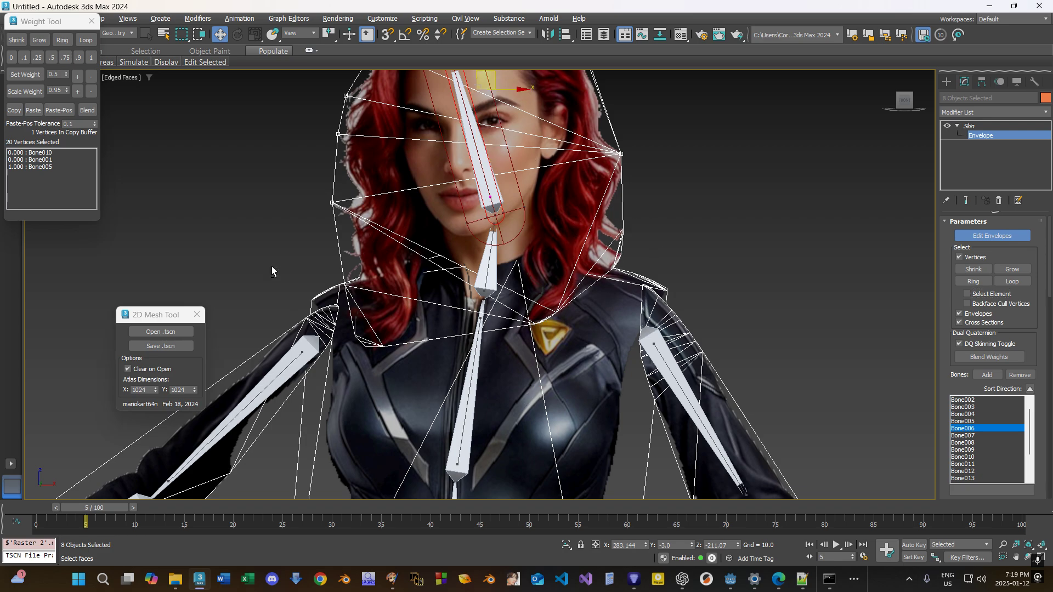
pyautogui.click(88, 59)
# Choose forearm bone Bone011 and give the hand vertices at the end of its arm mesh a weight of 1.
pyautogui.scroll(-5, 378, 187)
pyautogui.scroll(2, 378, 188)
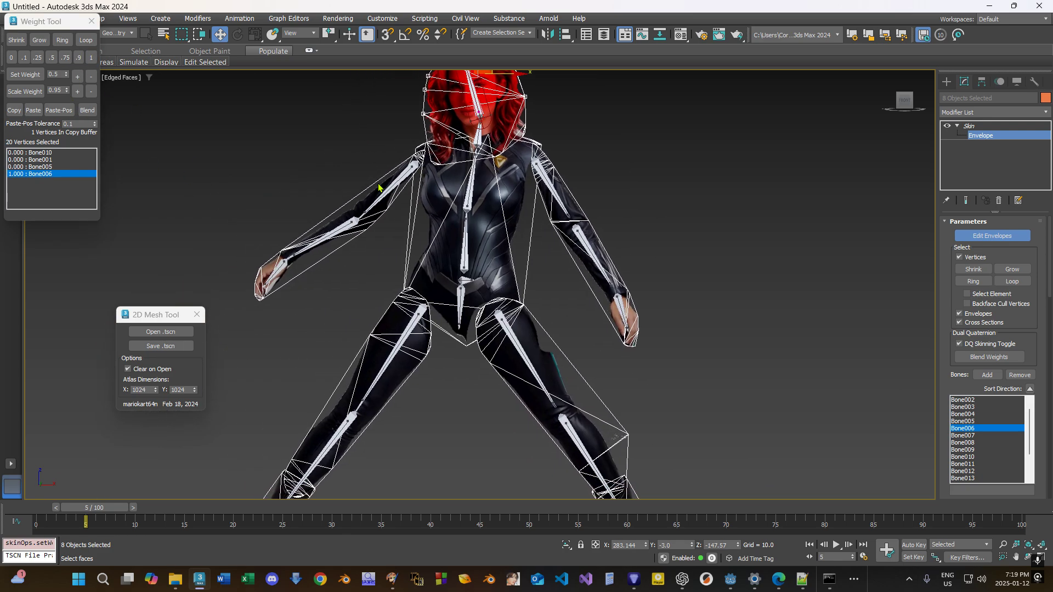
pyautogui.click(347, 226)
pyautogui.scroll(5, 318, 153)
pyautogui.moveTo(317, 217); pyautogui.dragTo(471, 365)
pyautogui.click(87, 59)
# Choose the other forearm bone, Bone008, and give the hand vertices of its arm mesh a weight of 1.
pyautogui.scroll(-3, 351, 274)
pyautogui.scroll(3, 808, 284)
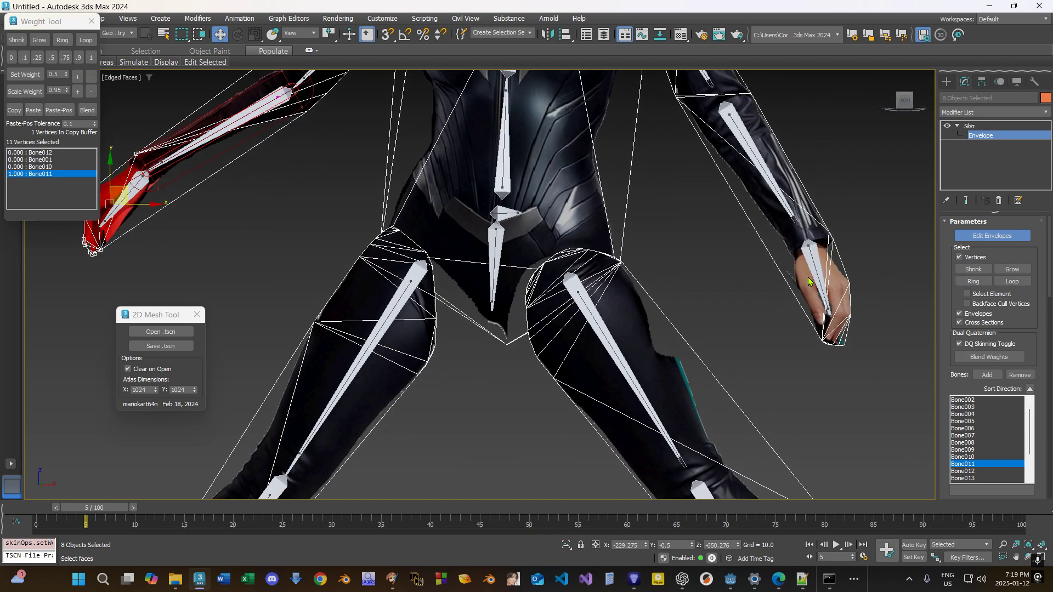
pyautogui.click(788, 204)
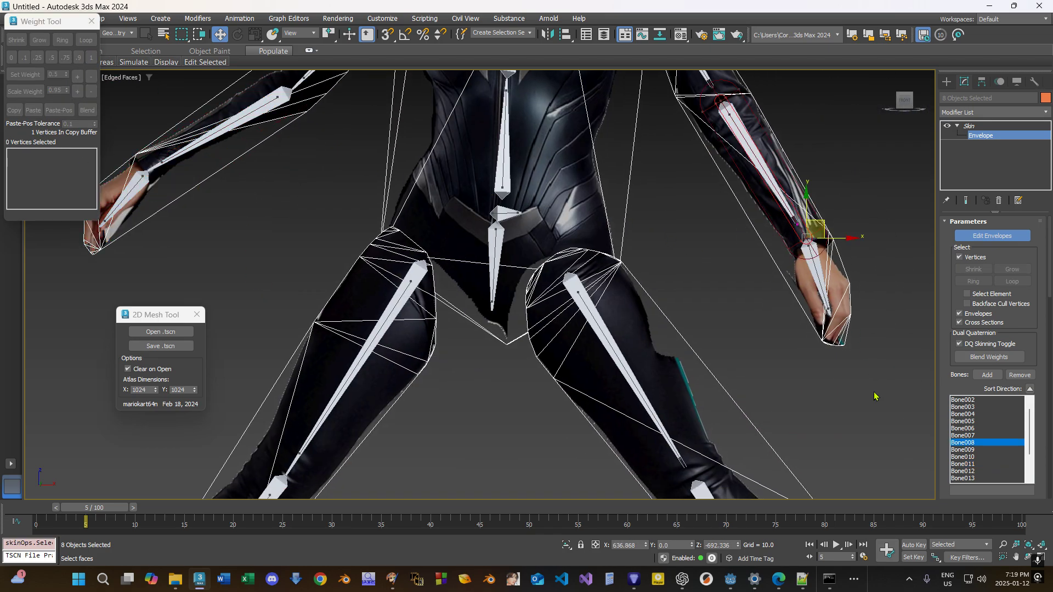
pyautogui.moveTo(873, 388); pyautogui.dragTo(738, 179)
pyautogui.click(90, 59)
pyautogui.scroll(-2, 552, 225)
pyautogui.moveTo(552, 225); pyautogui.dragTo(547, 319, button='middle')
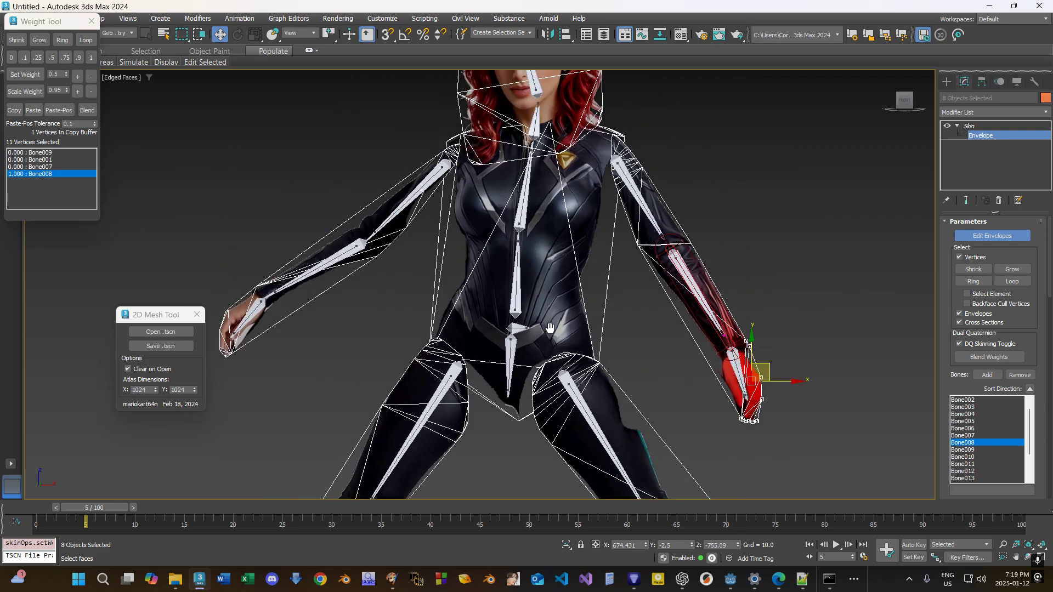
pyautogui.scroll(2, 547, 319)
pyautogui.scroll(-2, 503, 251)
pyautogui.click(529, 251)
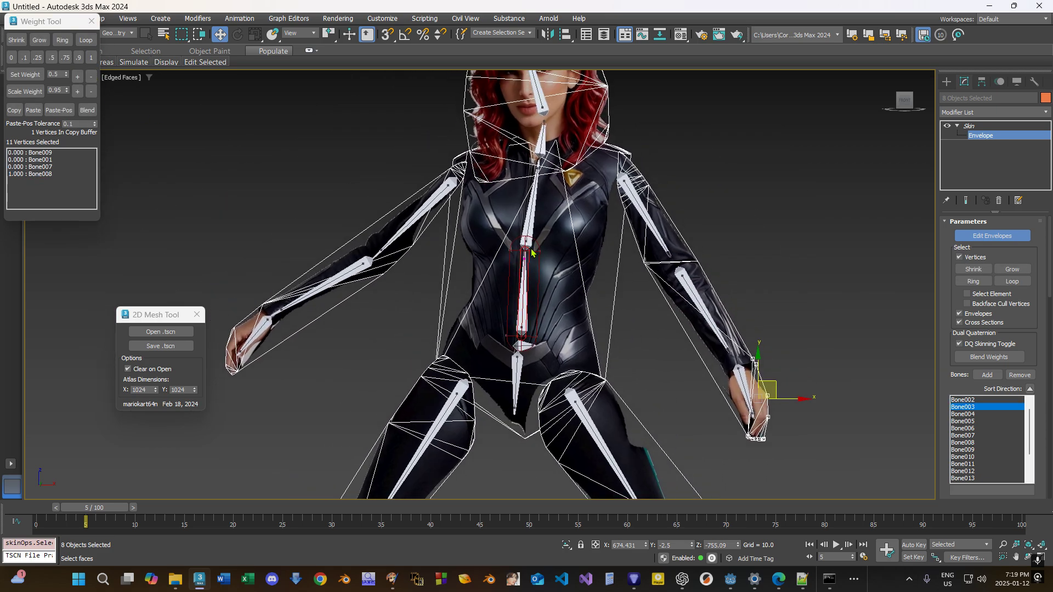
pyautogui.moveTo(536, 435); pyautogui.dragTo(536, 432)
pyautogui.click(39, 40)
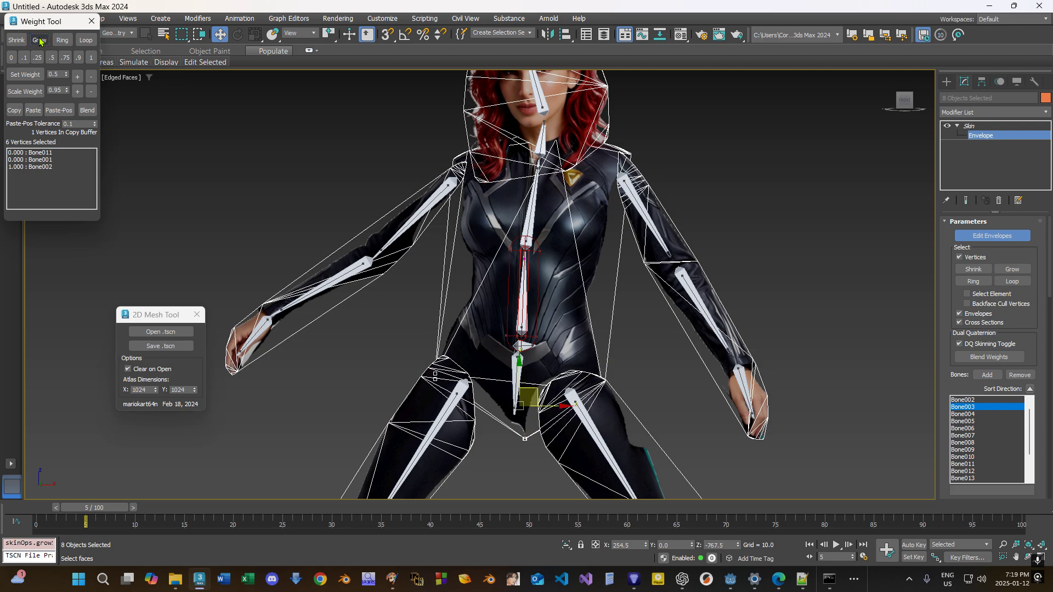
# Weight the upper torso vertices to chest bone Bone004 at 1 and finish editing the skin envelopes.
pyautogui.click(537, 213)
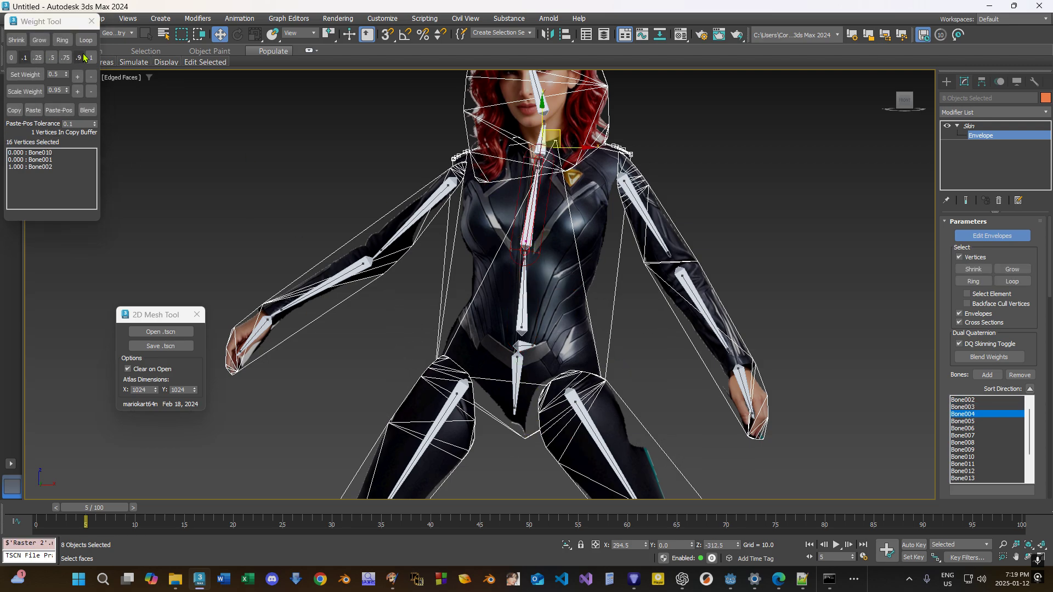
pyautogui.click(91, 57)
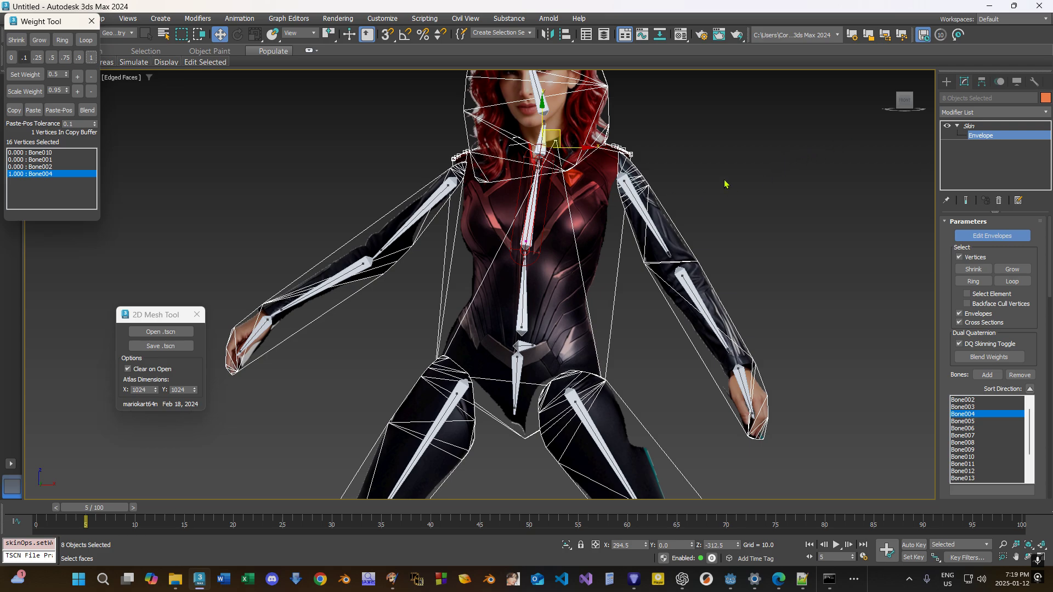
pyautogui.click(684, 234)
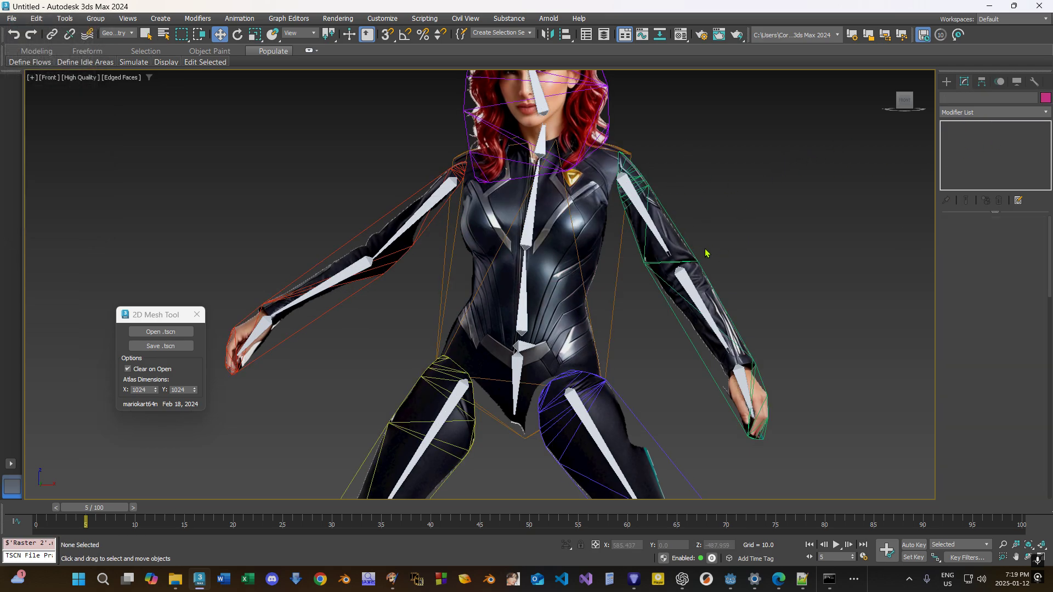
# Activate the Rotate tool and turn on Auto Key at frame 5.
pyautogui.press('e')
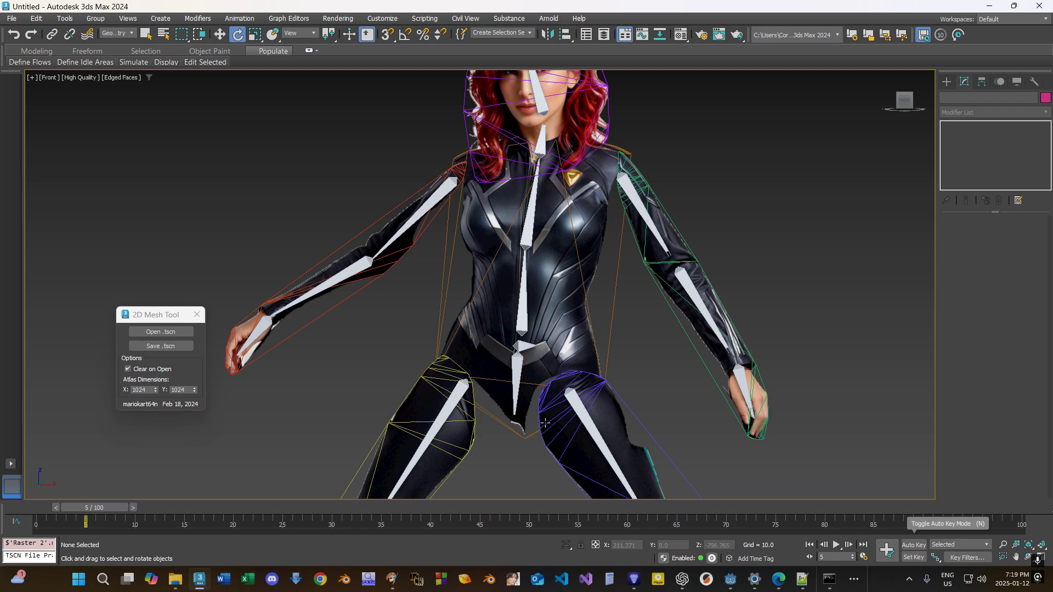
pyautogui.moveTo(123, 510)
pyautogui.mouseDown()
pyautogui.moveTo(98, 504)
pyautogui.moveTo(201, 504)
pyautogui.moveTo(104, 503)
pyautogui.mouseUp()
pyautogui.press('e')
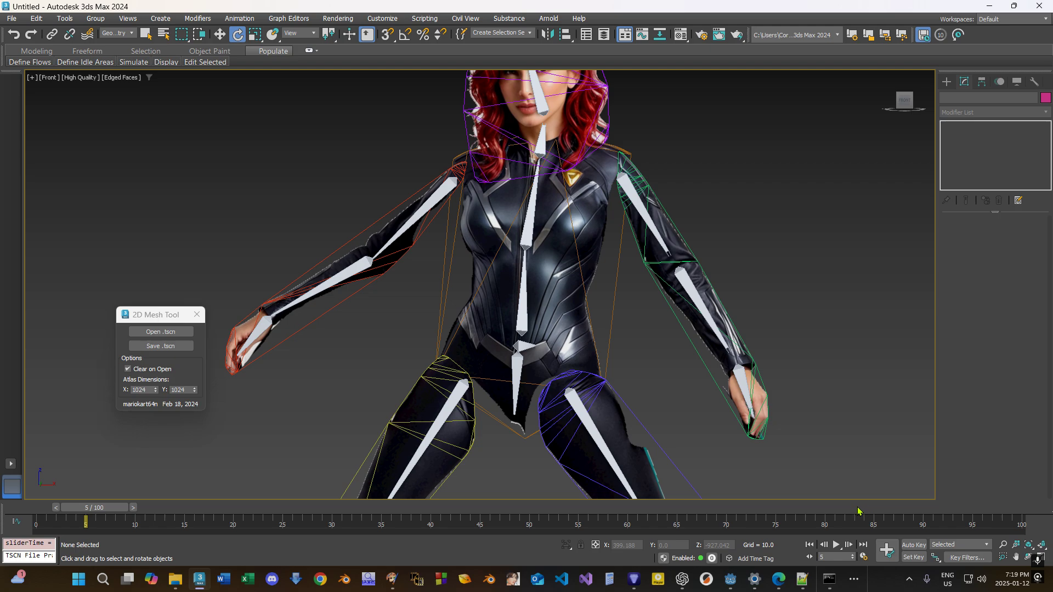
pyautogui.click(913, 544)
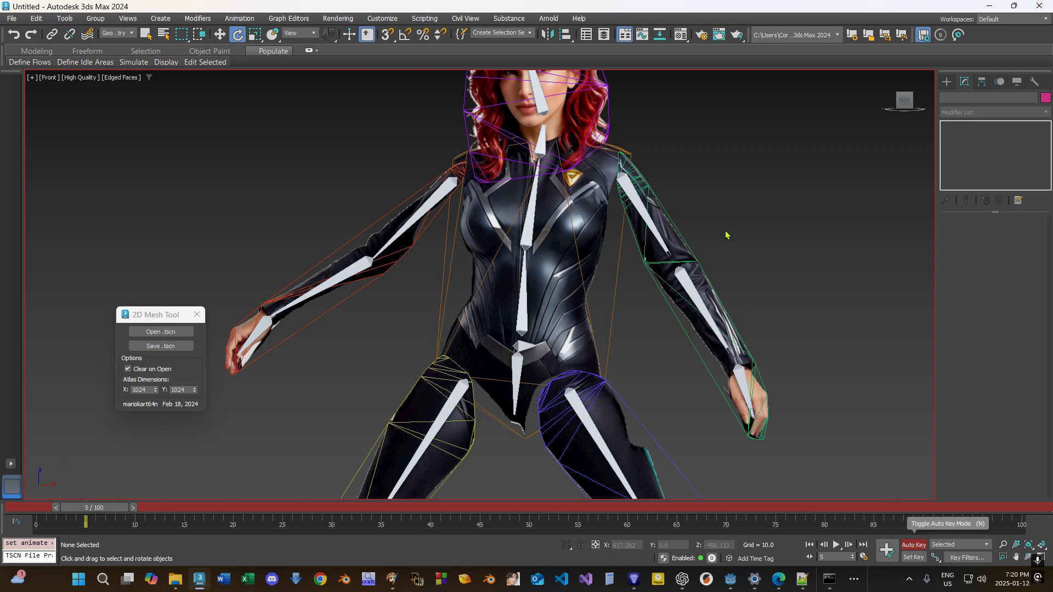
pyautogui.moveTo(99, 510); pyautogui.dragTo(78, 504)
pyautogui.press('e')
# Set the selection filter to All and rotate upper arm bone Bone007 until the arm is raised nearly horizontal.
pyautogui.scroll(3, 568, 227)
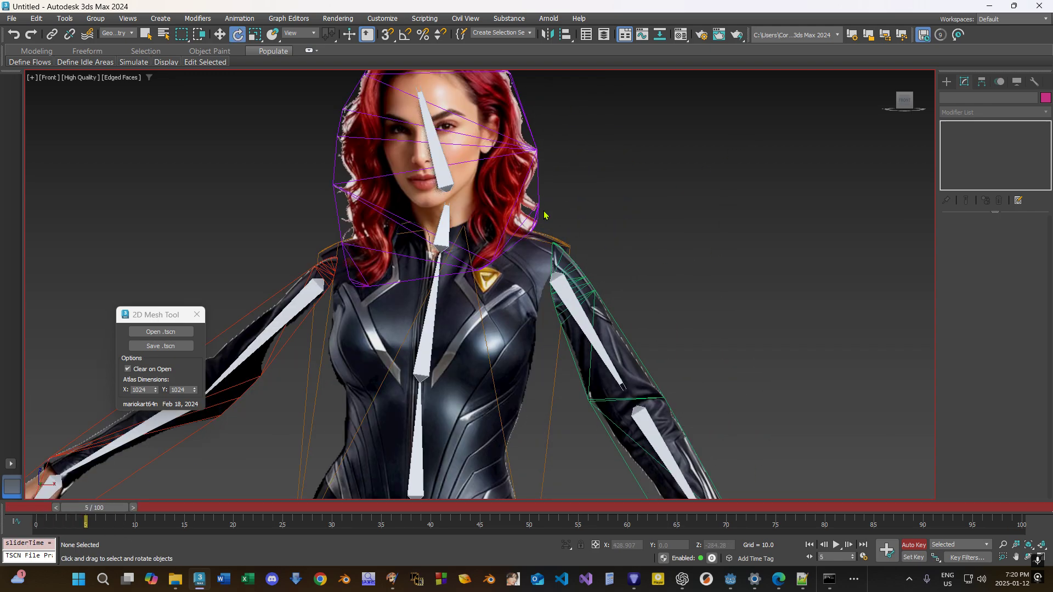
pyautogui.click(127, 33)
pyautogui.click(118, 40)
pyautogui.click(569, 290)
pyautogui.moveTo(578, 288); pyautogui.dragTo(610, 233)
# Edit the envelopes of the raised arm mesh Raster 3 and weight its shoulder-end vertices to Bone004 at 1.
pyautogui.click(647, 236)
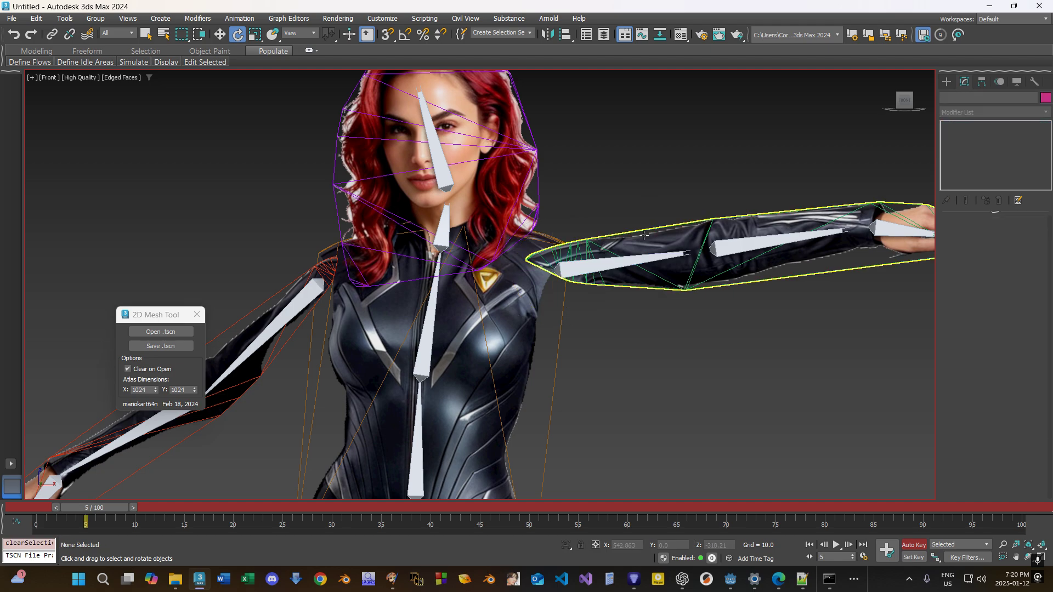
pyautogui.click(999, 136)
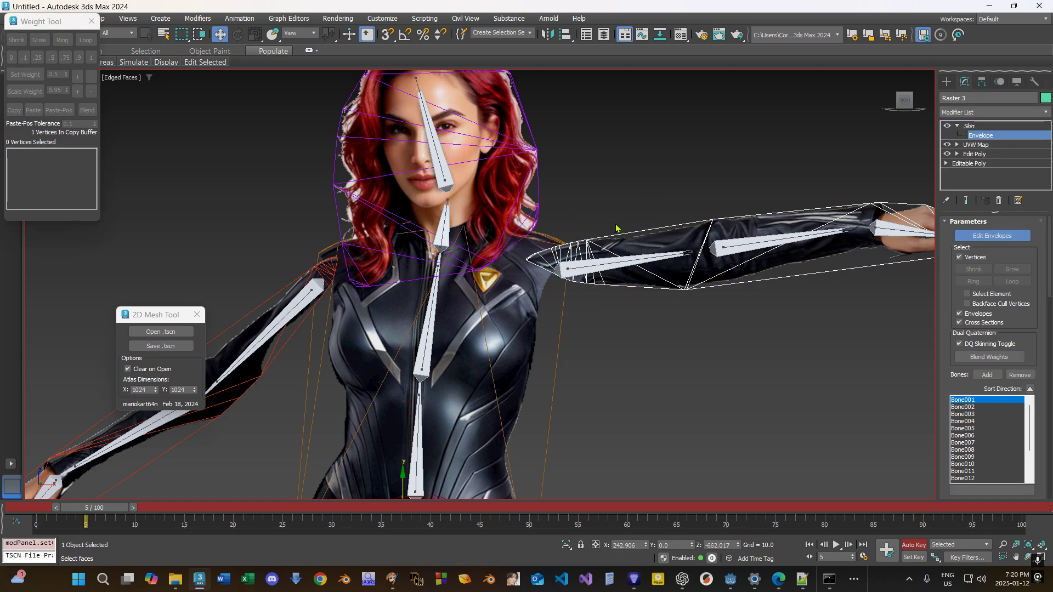
pyautogui.click(432, 313)
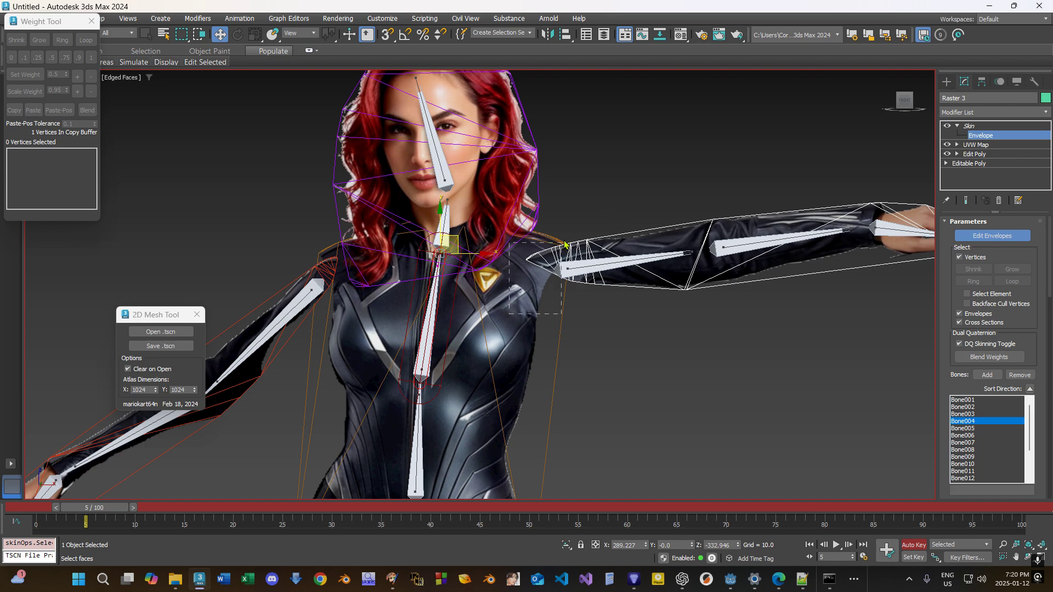
pyautogui.moveTo(564, 245); pyautogui.dragTo(565, 244)
pyautogui.click(91, 57)
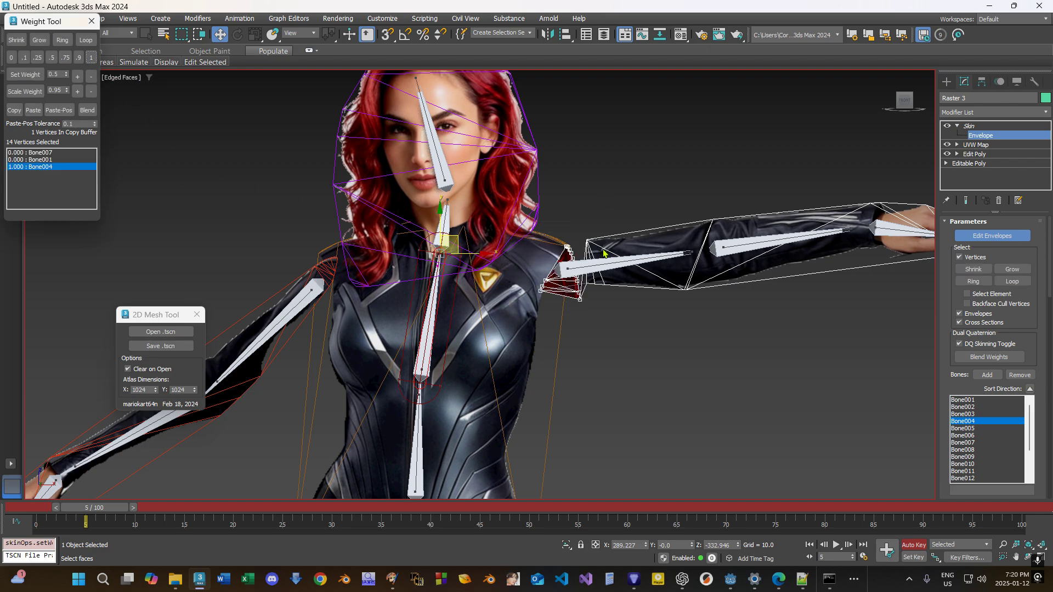
# Select the inner shoulder-joint vertices of the raised arm, blend their weights repeatedly with Bone007 chosen, and leave envelope editing.
pyautogui.moveTo(660, 340); pyautogui.dragTo(565, 232)
pyautogui.click(87, 110)
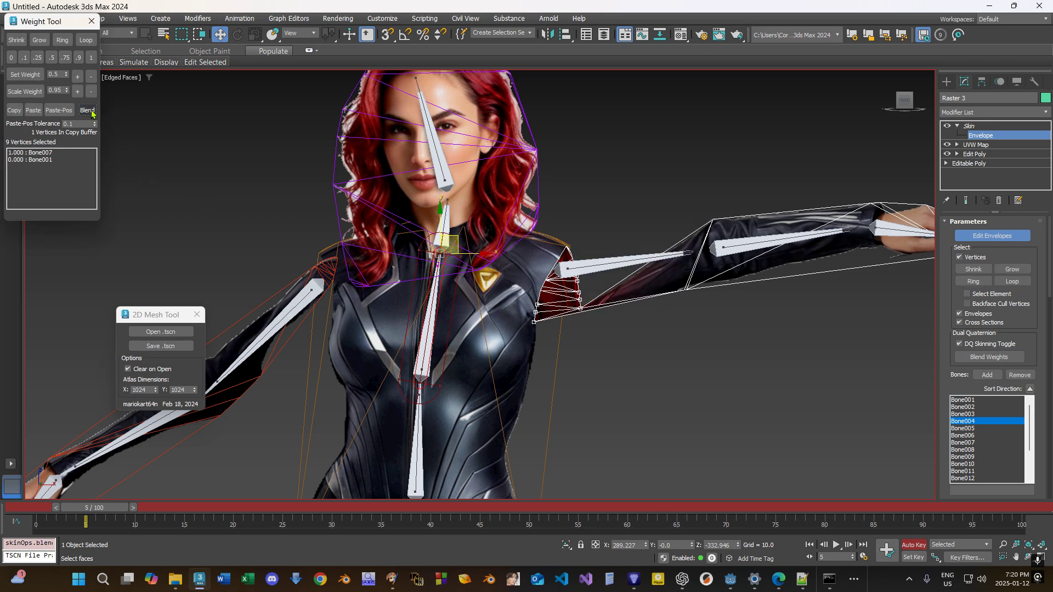
pyautogui.click(61, 153)
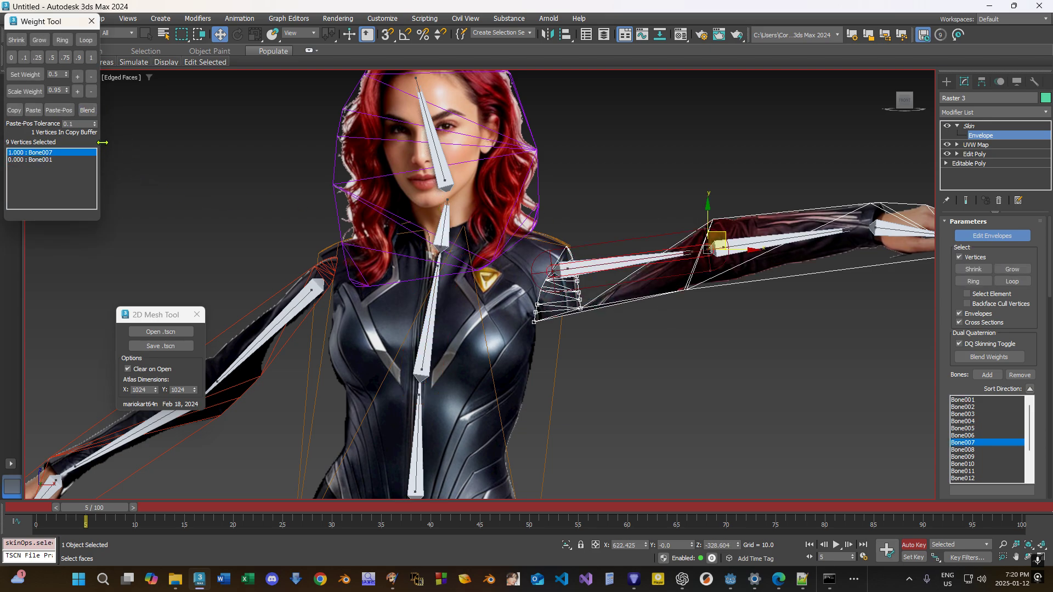
pyautogui.click(87, 110)
pyautogui.click(87, 110)
pyautogui.click(87, 110)
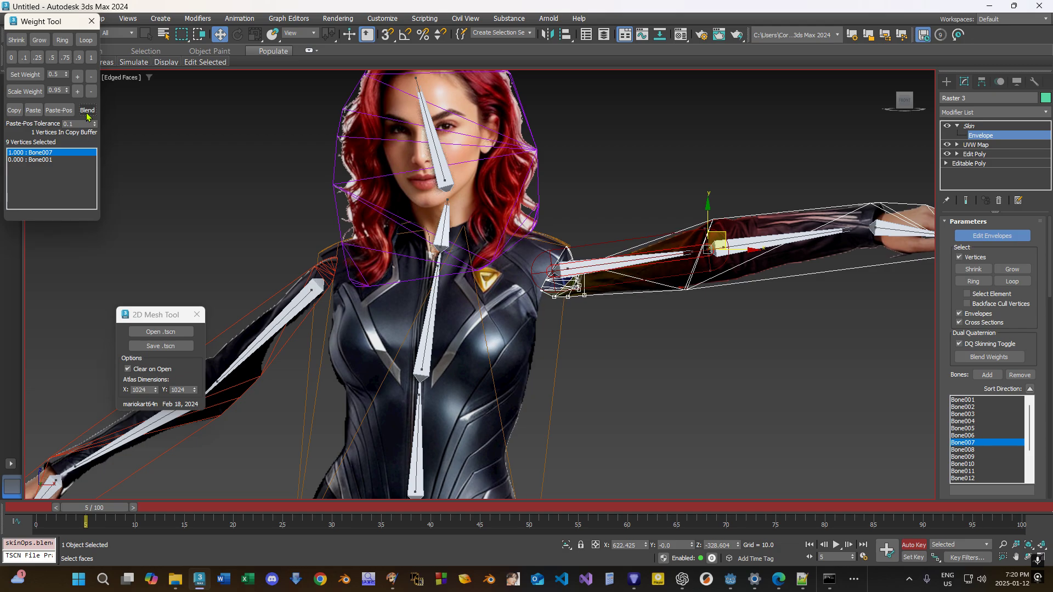
pyautogui.scroll(5, 622, 268)
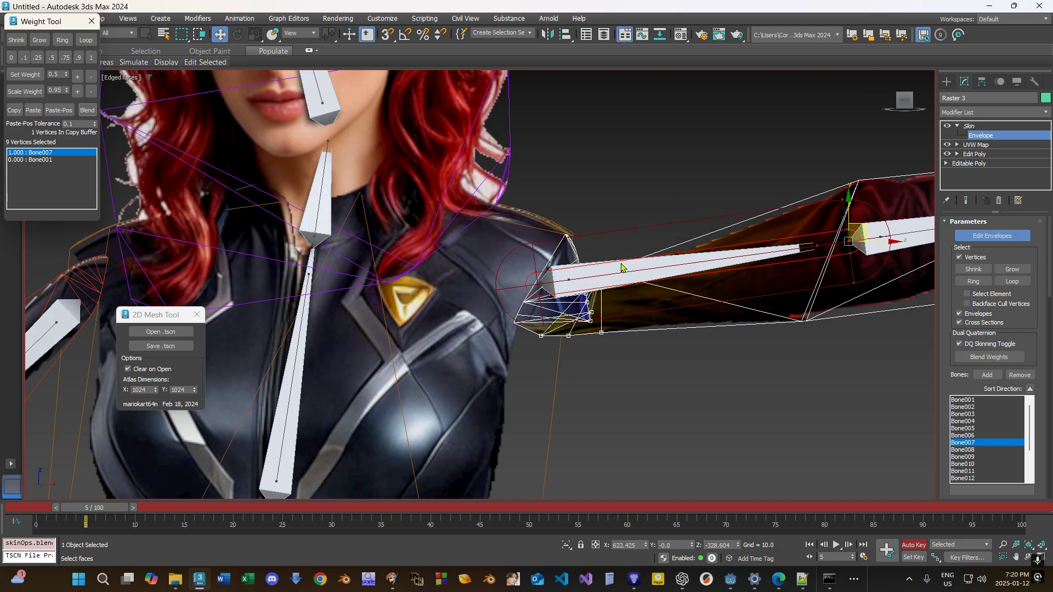
pyautogui.scroll(-8, 631, 260)
pyautogui.scroll(2, 858, 240)
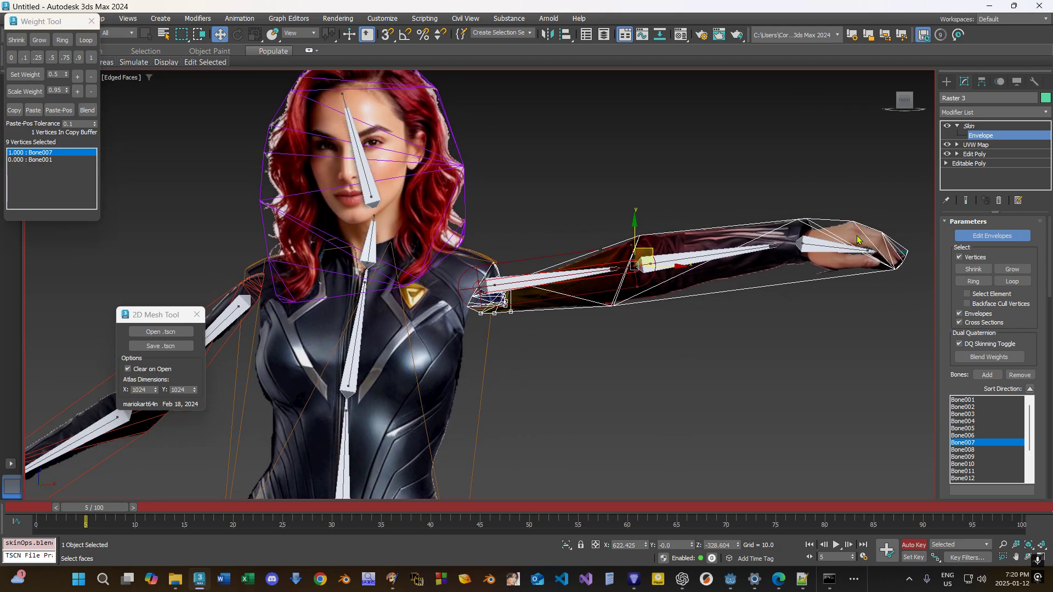
pyautogui.click(997, 142)
pyautogui.click(685, 356)
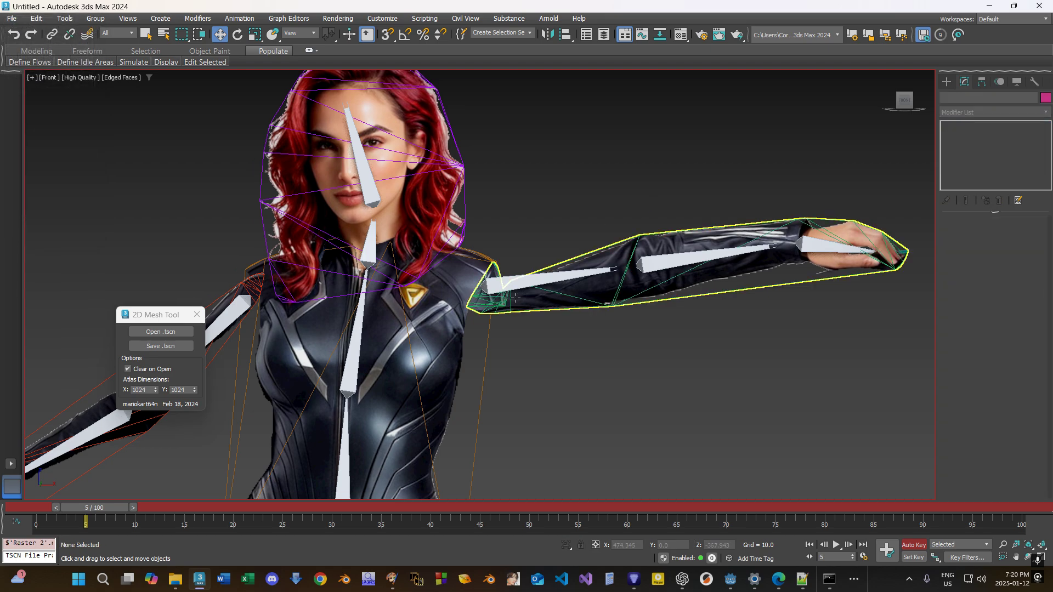
# Reopen envelope editing on arm mesh Raster 3 and inspect how individual bones such as Bone003 and Bone008 influence it.
pyautogui.scroll(3, 531, 295)
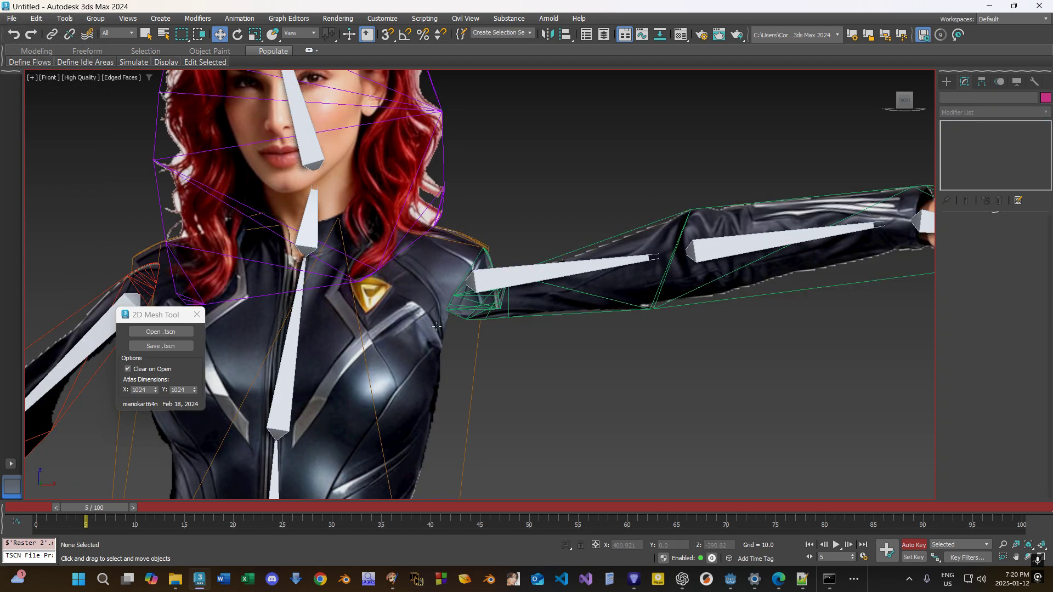
pyautogui.click(556, 310)
pyautogui.click(978, 136)
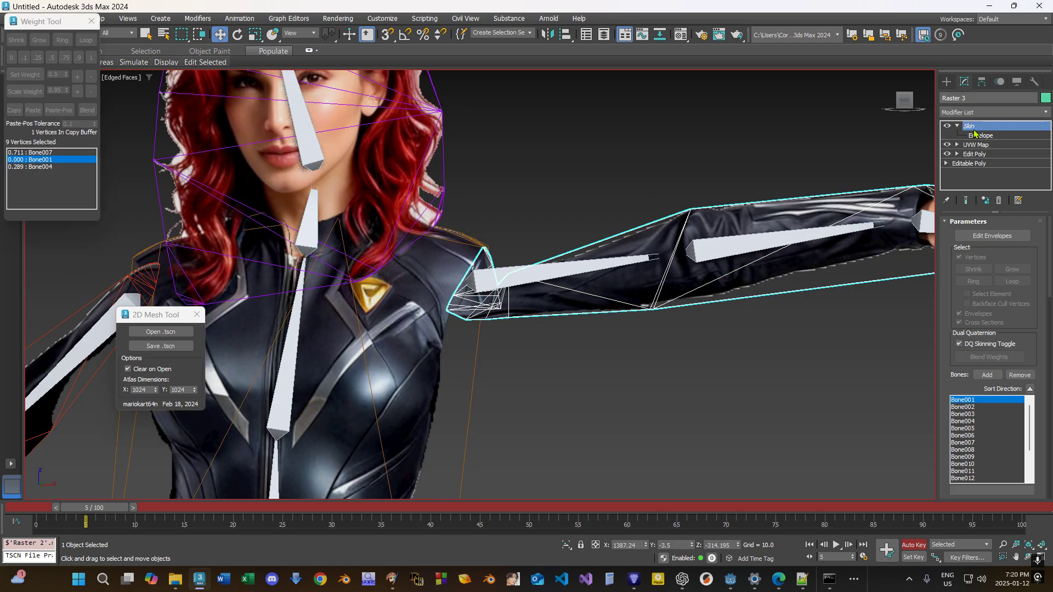
pyautogui.scroll(-2, 475, 354)
pyautogui.click(978, 458)
pyautogui.click(964, 413)
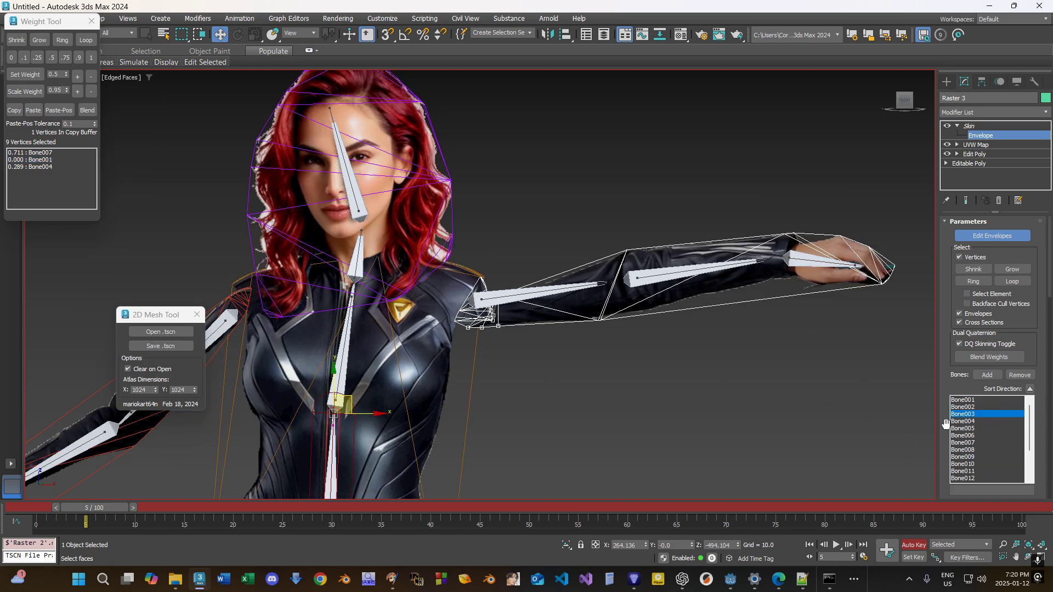
pyautogui.click(503, 298)
pyautogui.click(685, 272)
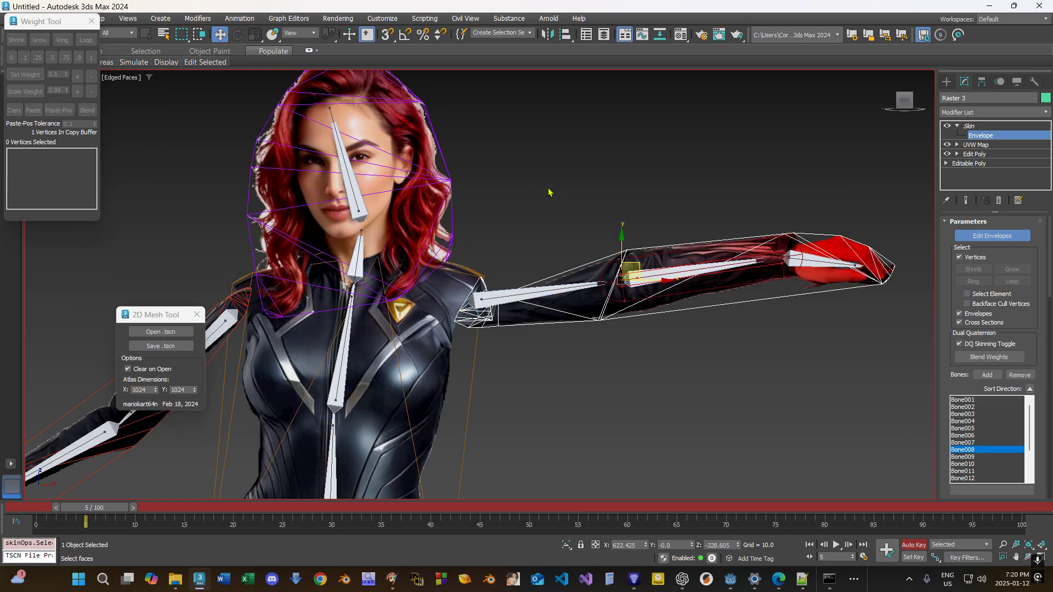
# Activate Paint Weights in the Skin of arm mesh Raster 3, review the painter options and leave envelope editing.
pyautogui.click(1021, 137)
pyautogui.scroll(-10, 946, 291)
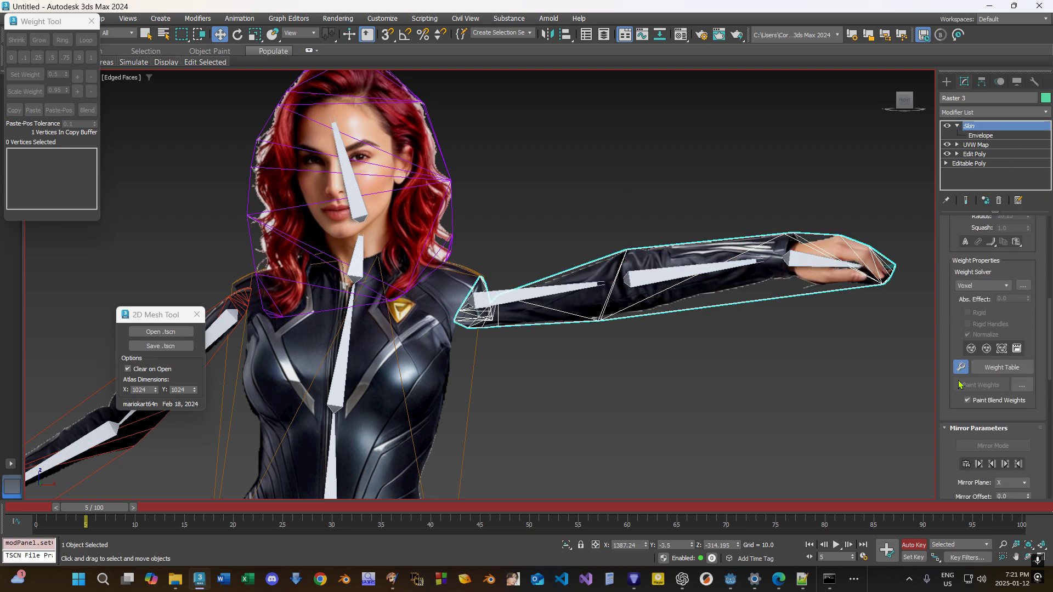
pyautogui.click(980, 135)
pyautogui.click(980, 385)
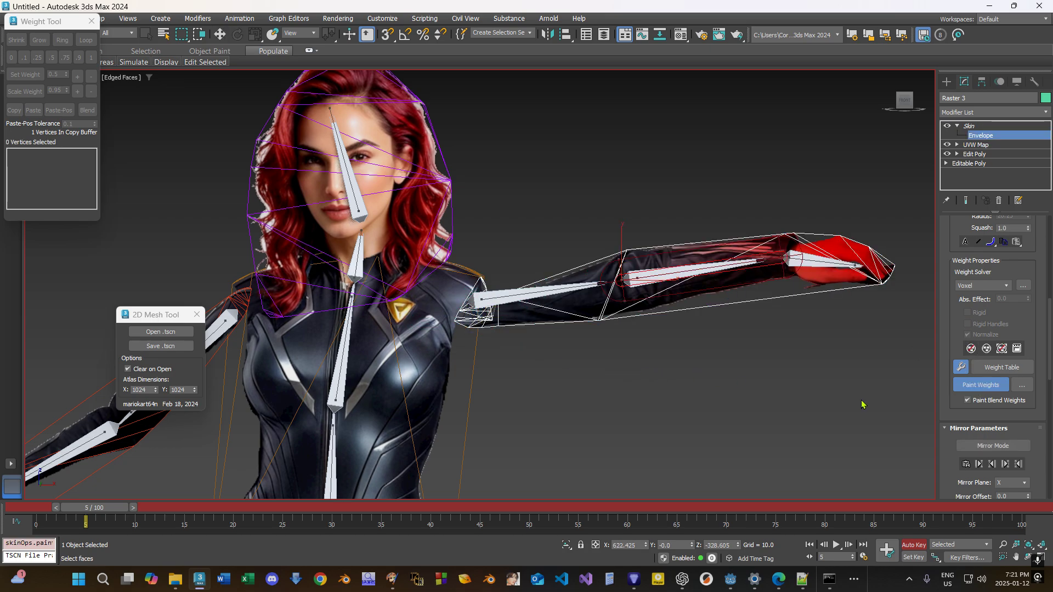
pyautogui.click(1022, 386)
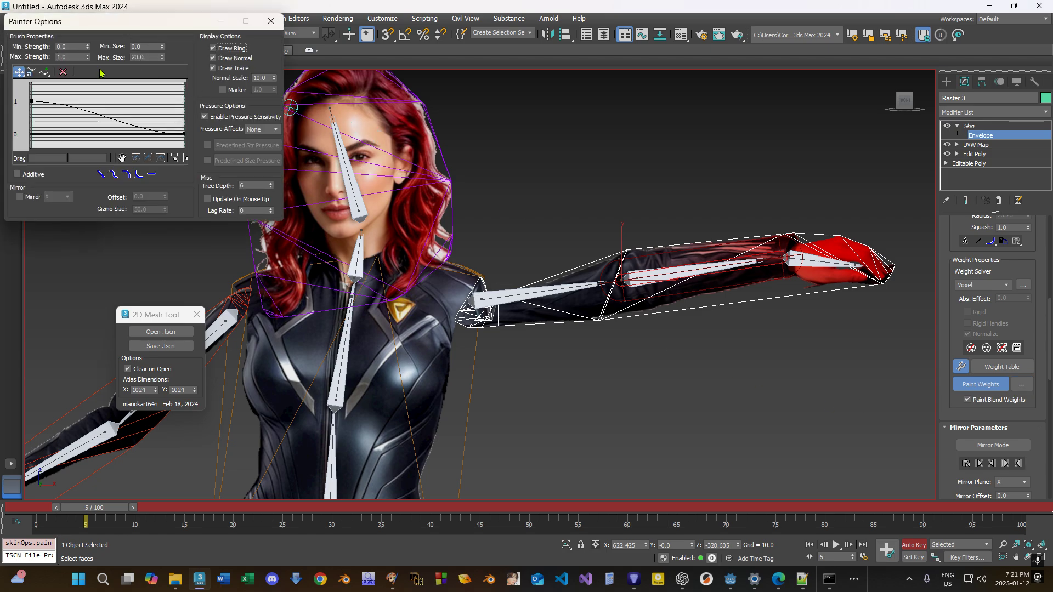
pyautogui.click(271, 21)
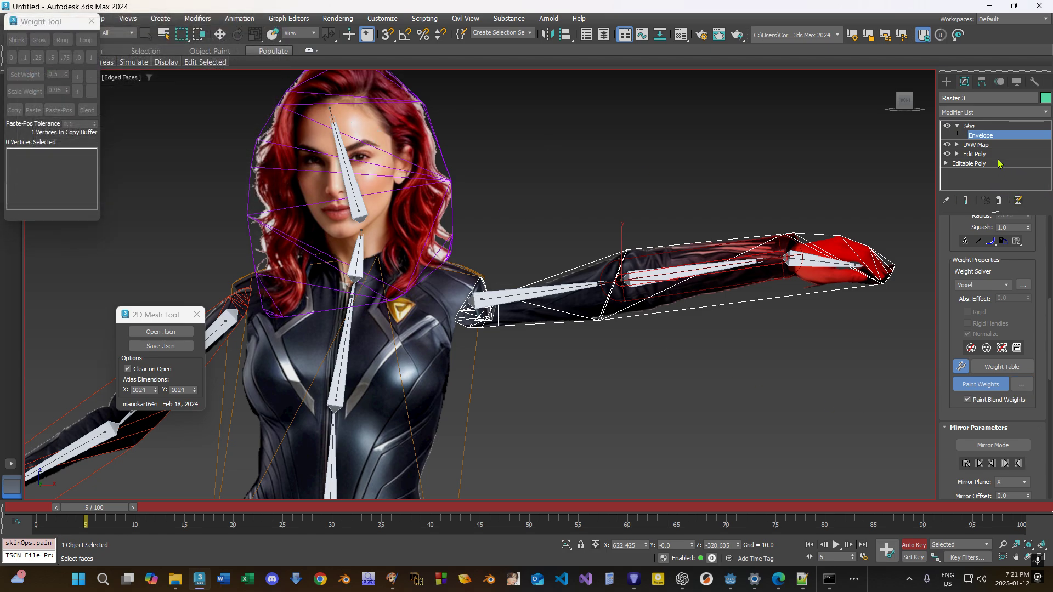
pyautogui.click(1002, 136)
pyautogui.scroll(-5, 554, 218)
pyautogui.scroll(2, 491, 306)
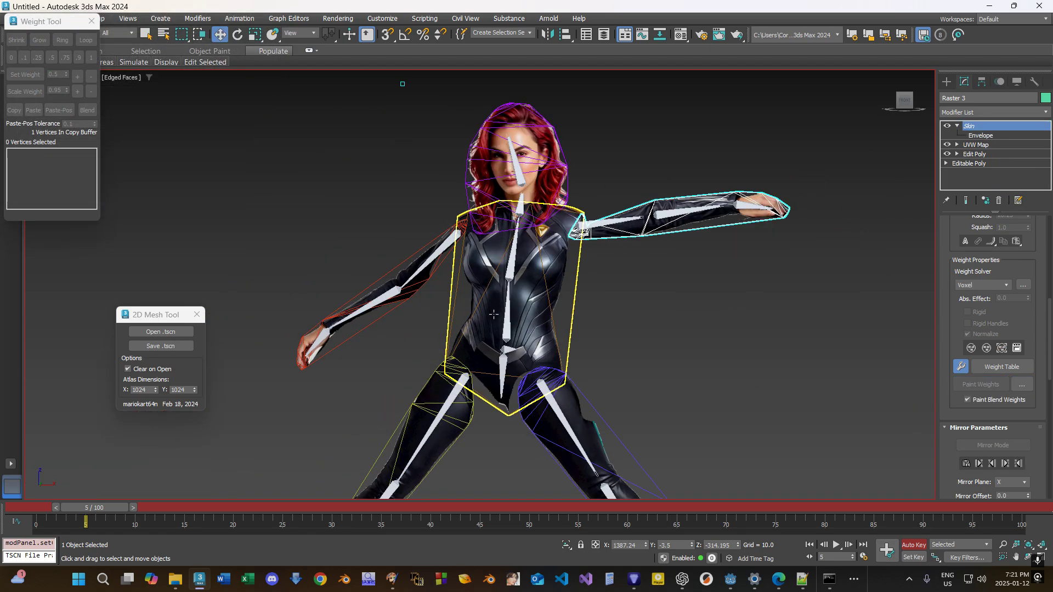
# Turn off Auto Key and scrub the animation back to frame 0.
pyautogui.click(913, 545)
pyautogui.moveTo(107, 516)
pyautogui.mouseDown()
pyautogui.moveTo(69, 512)
pyautogui.moveTo(100, 510)
pyautogui.moveTo(90, 511)
pyautogui.mouseUp()
pyautogui.scroll(5, 543, 271)
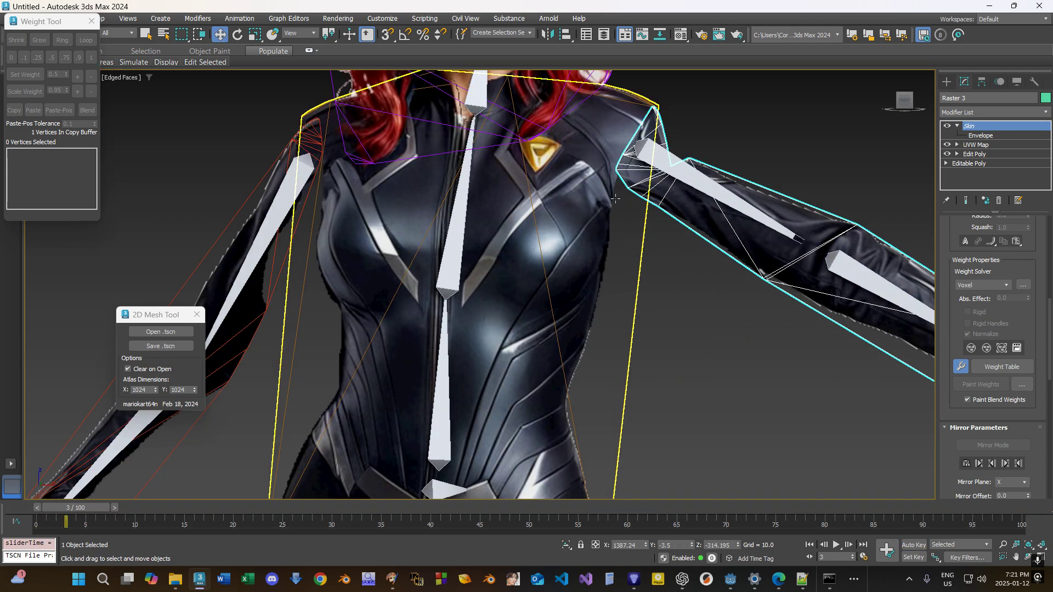
pyautogui.scroll(-3, 307, 283)
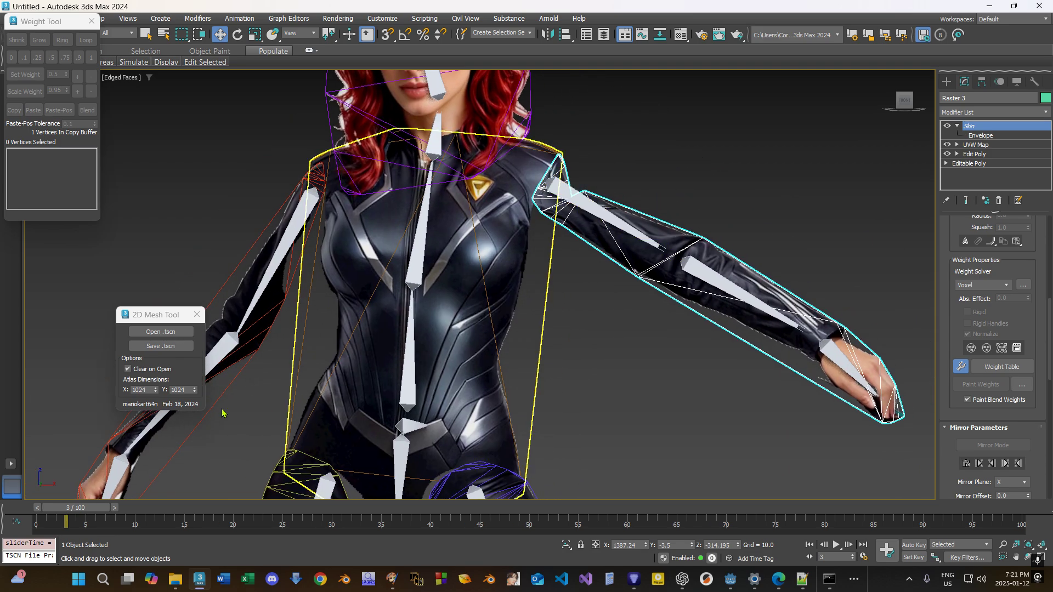
pyautogui.moveTo(66, 516); pyautogui.dragTo(37, 515)
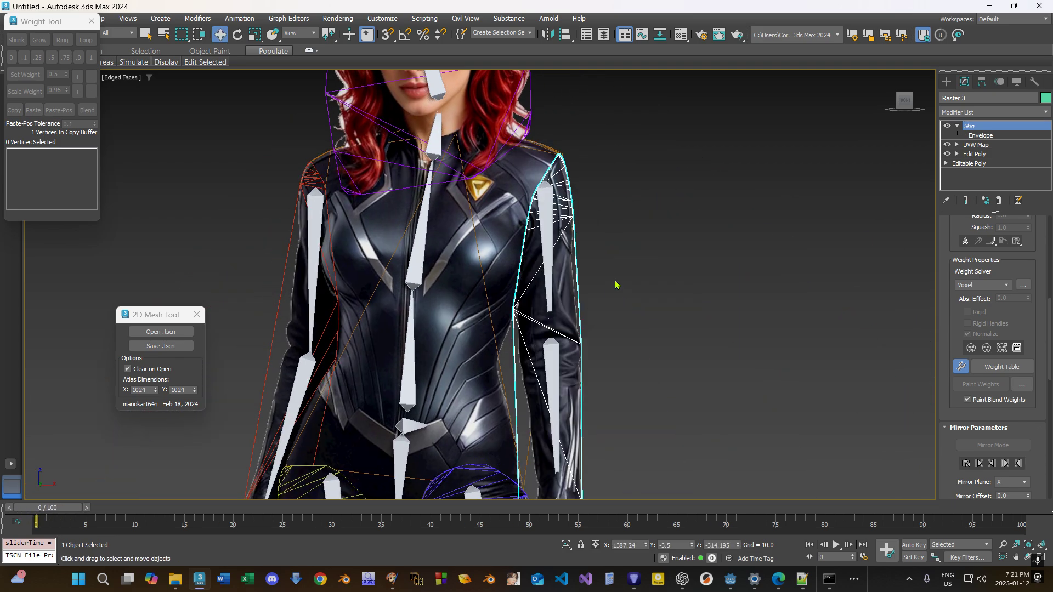
# Try to move upper arm bone Bone007 away from the shoulder, and undo the move.
pyautogui.click(530, 196)
pyautogui.click(545, 202)
pyautogui.moveTo(563, 163); pyautogui.dragTo(709, 235)
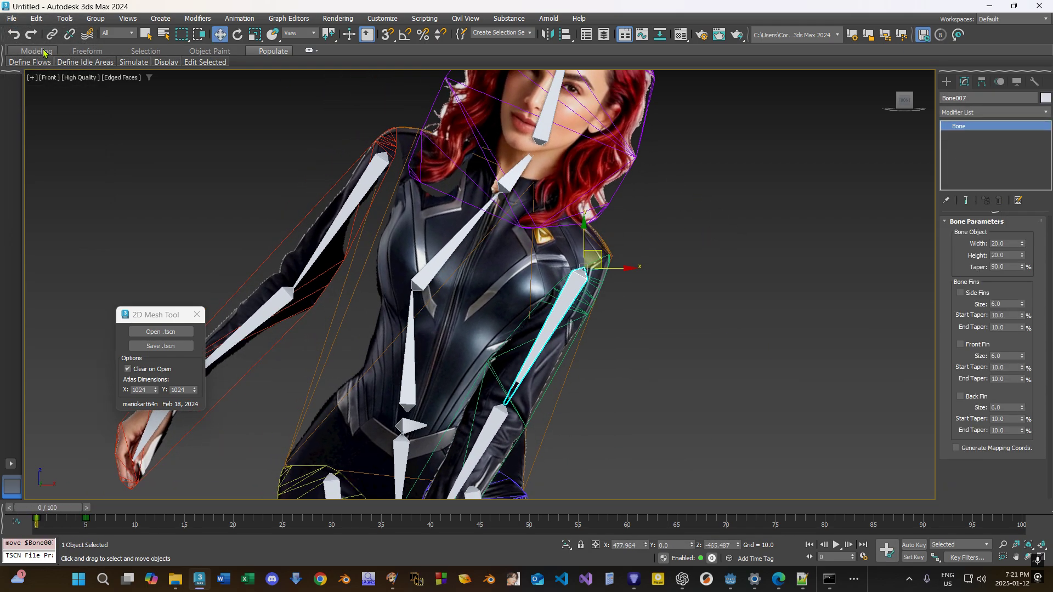
pyautogui.click(13, 34)
# Turn off Bone On for Bone007 in the Bone Tools, try moving the bone outward and undo that move.
pyautogui.click(239, 18)
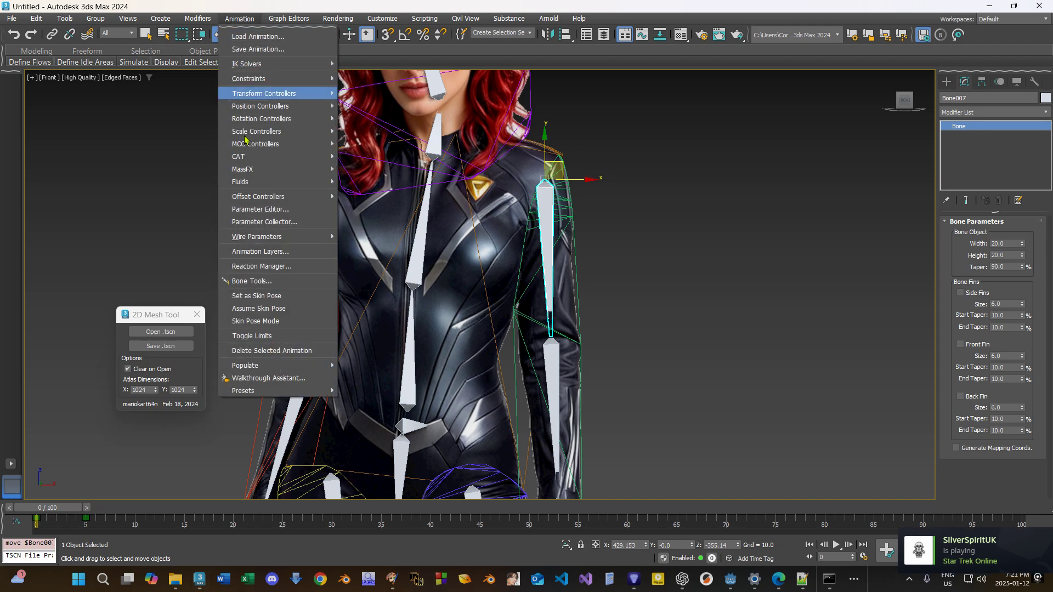
pyautogui.click(274, 280)
pyautogui.click(41, 319)
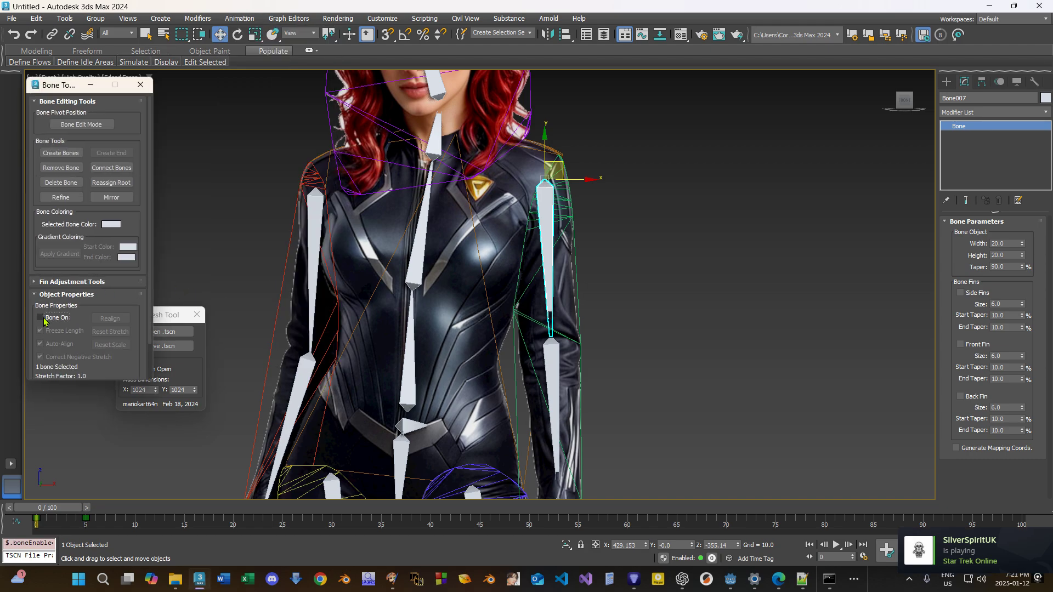
pyautogui.moveTo(561, 163); pyautogui.dragTo(825, 203)
pyautogui.click(16, 37)
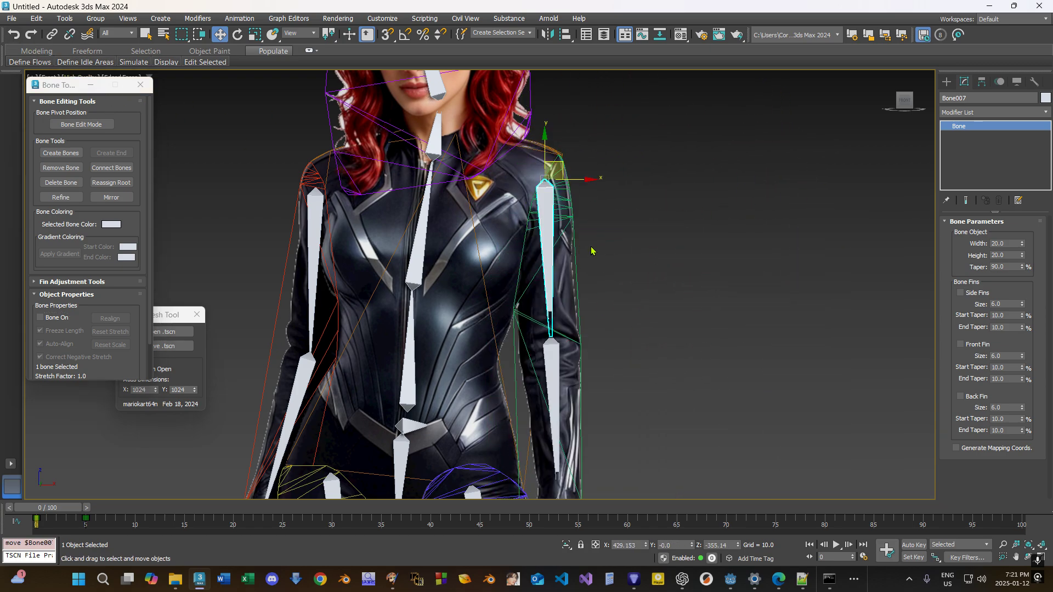
# Select arm mesh Raster 3 and review the advanced parameters of its Skin modifier.
pyautogui.click(573, 226)
pyautogui.click(593, 166)
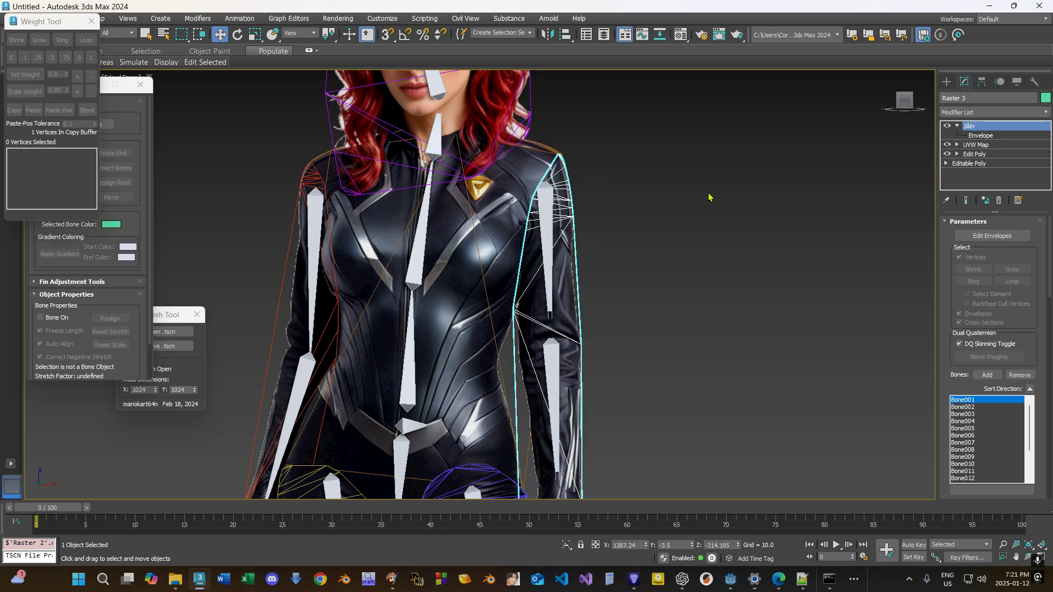
pyautogui.scroll(-5, 943, 248)
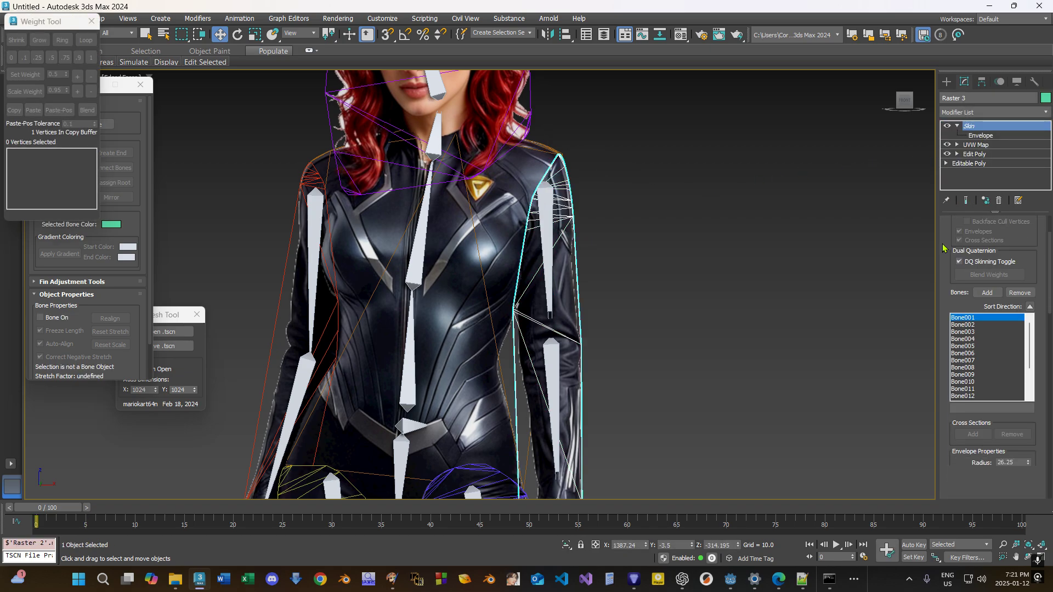
pyautogui.scroll(-8, 943, 248)
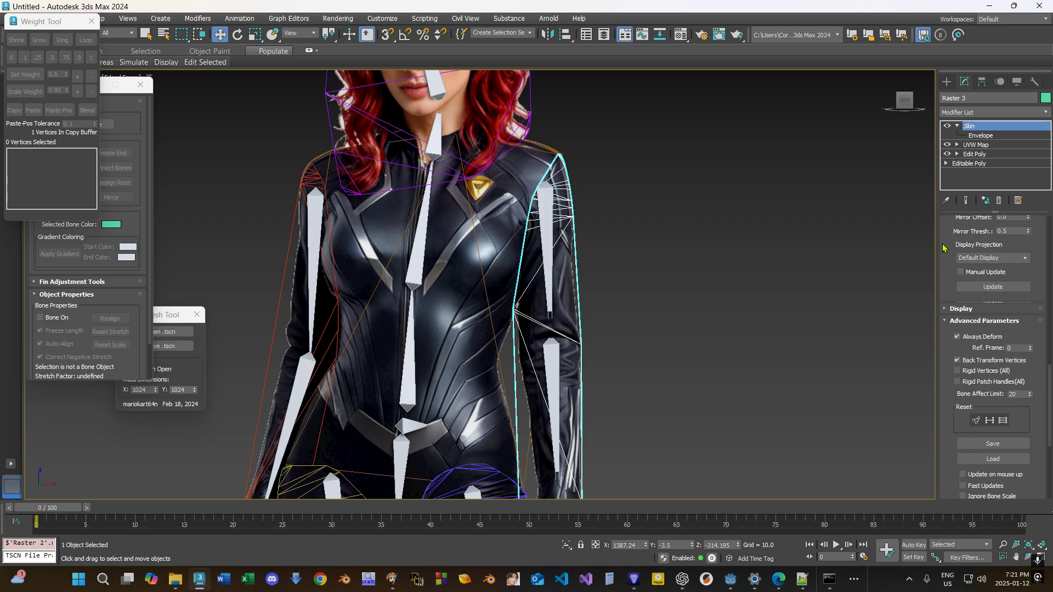
# Move Bone007 slightly up and outward to about X 438.6, Z -351.7 and turn its Bone On option back on.
pyautogui.click(658, 240)
pyautogui.click(547, 235)
pyautogui.moveTo(561, 183); pyautogui.dragTo(587, 173)
pyautogui.scroll(-5, 606, 169)
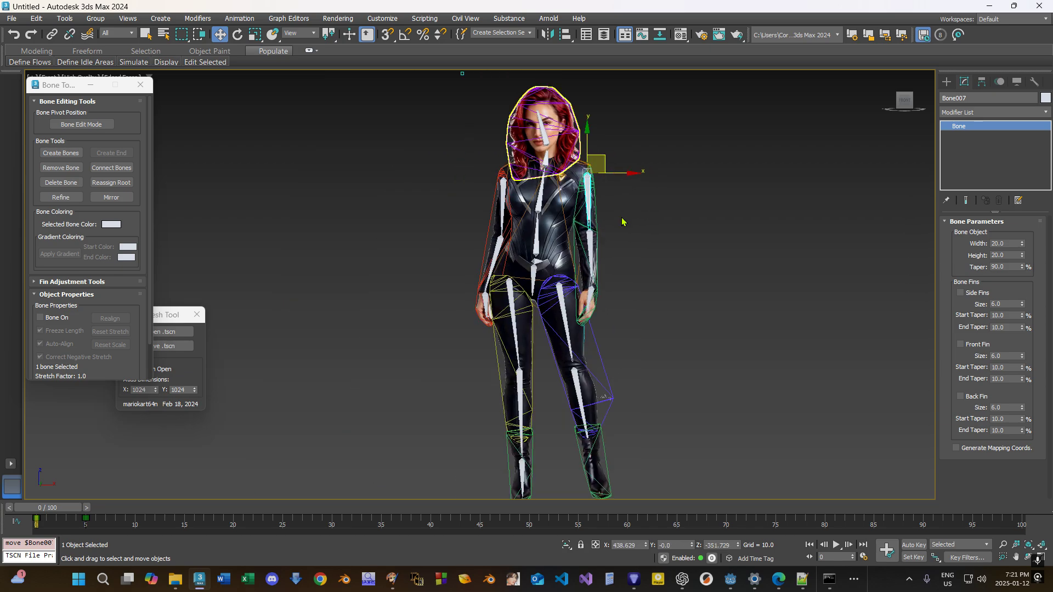
pyautogui.scroll(5, 610, 212)
pyautogui.click(543, 269)
pyautogui.moveTo(543, 269); pyautogui.dragTo(555, 258)
pyautogui.moveTo(586, 221); pyautogui.dragTo(620, 288, button='middle')
pyautogui.click(591, 207)
pyautogui.click(354, 211)
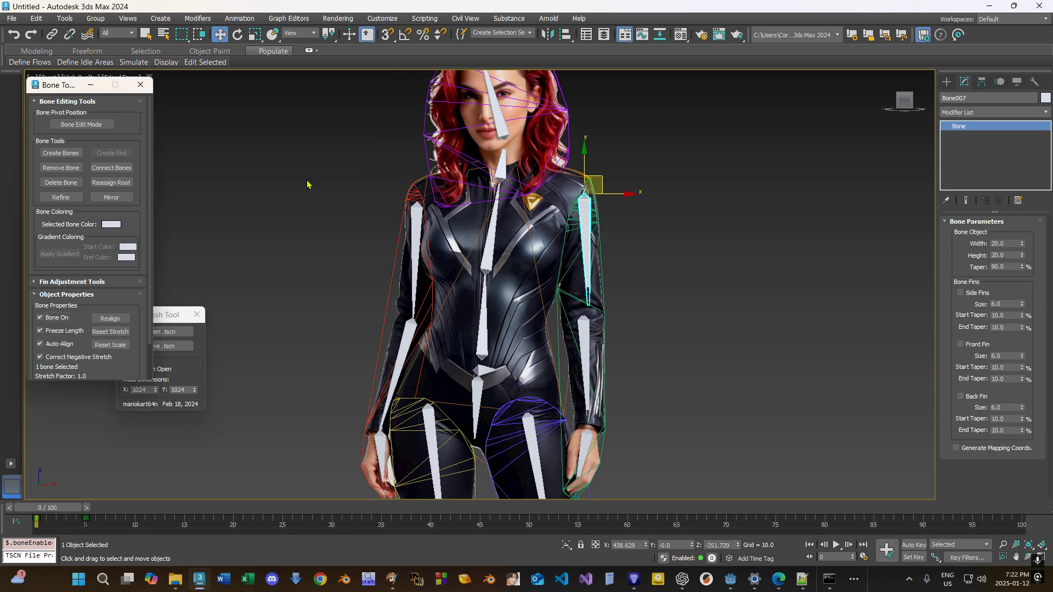
# Open envelope editing on arm mesh Raster 3, check its weight, mirror and advanced settings, and leave envelope editing.
pyautogui.click(579, 251)
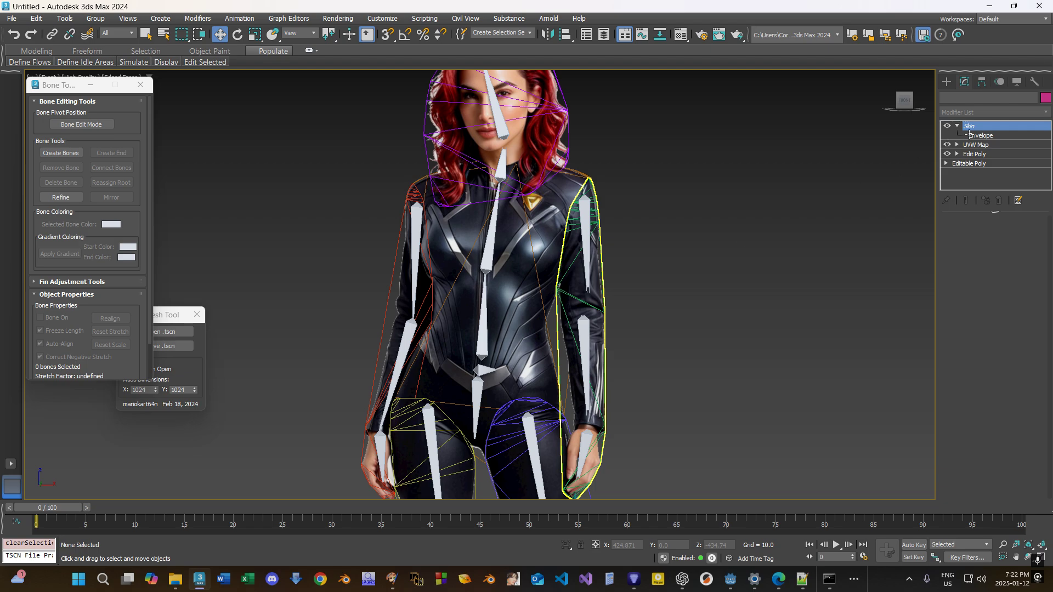
pyautogui.click(970, 135)
pyautogui.scroll(-5, 943, 296)
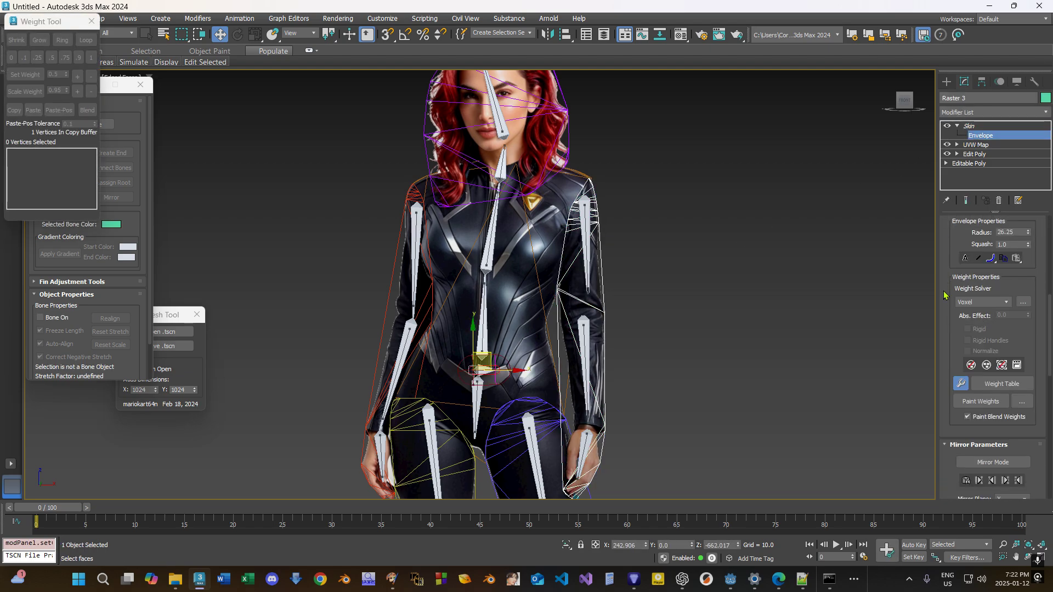
pyautogui.scroll(-3, 943, 295)
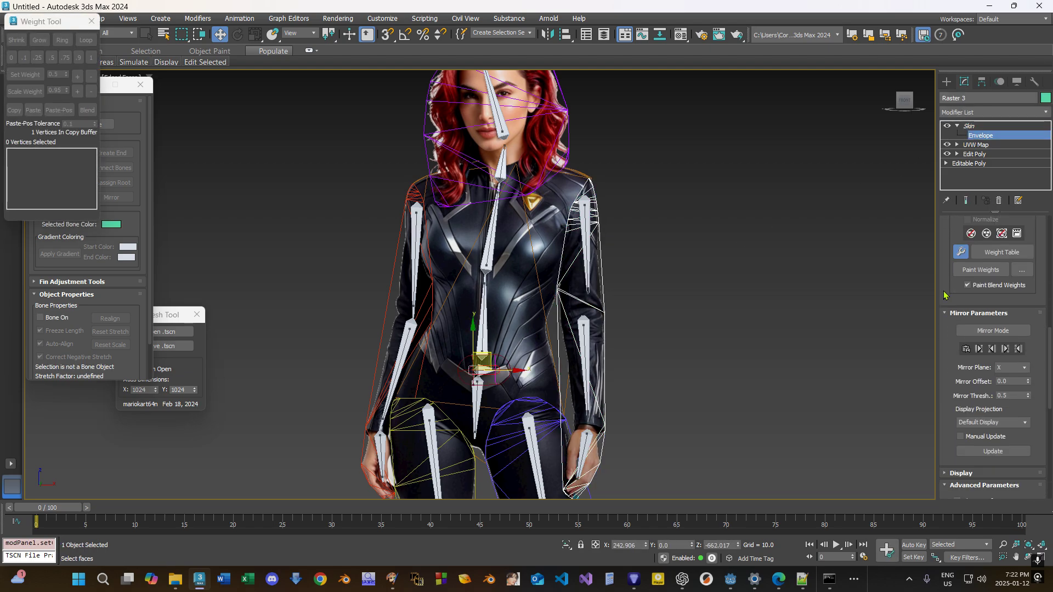
pyautogui.scroll(-4, 944, 295)
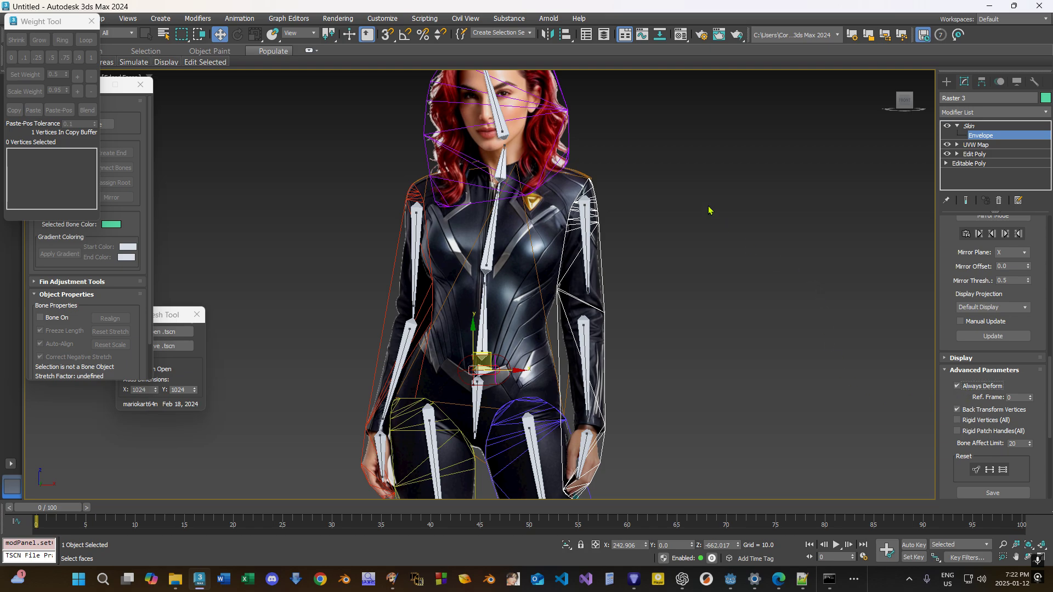
pyautogui.click(979, 133)
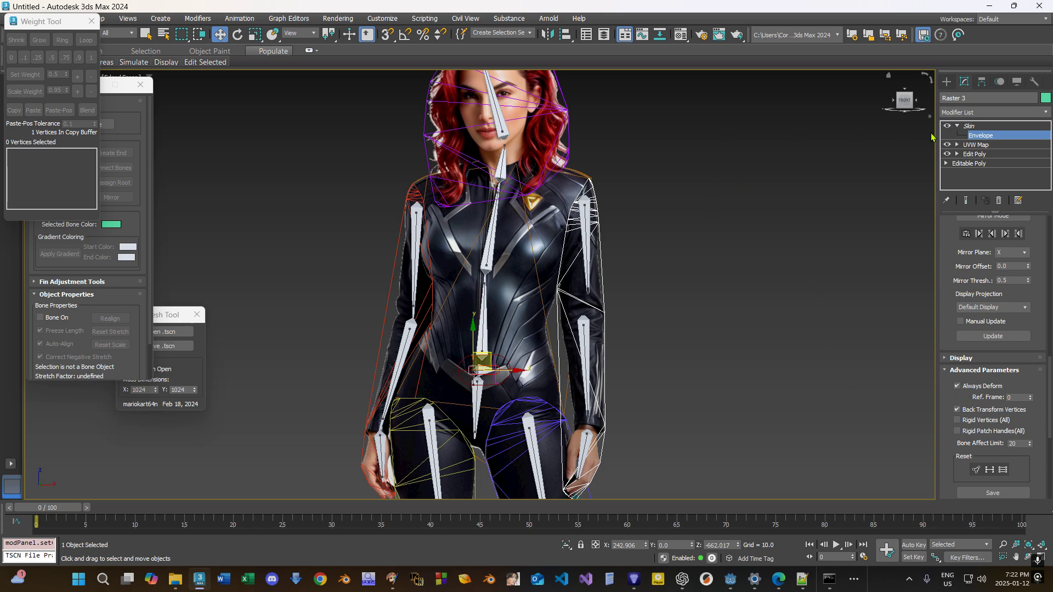
# Try rotating Bone007 outward by about 48 degrees at frame 0 to test the shoulder.
pyautogui.click(240, 37)
pyautogui.click(457, 182)
pyautogui.click(585, 222)
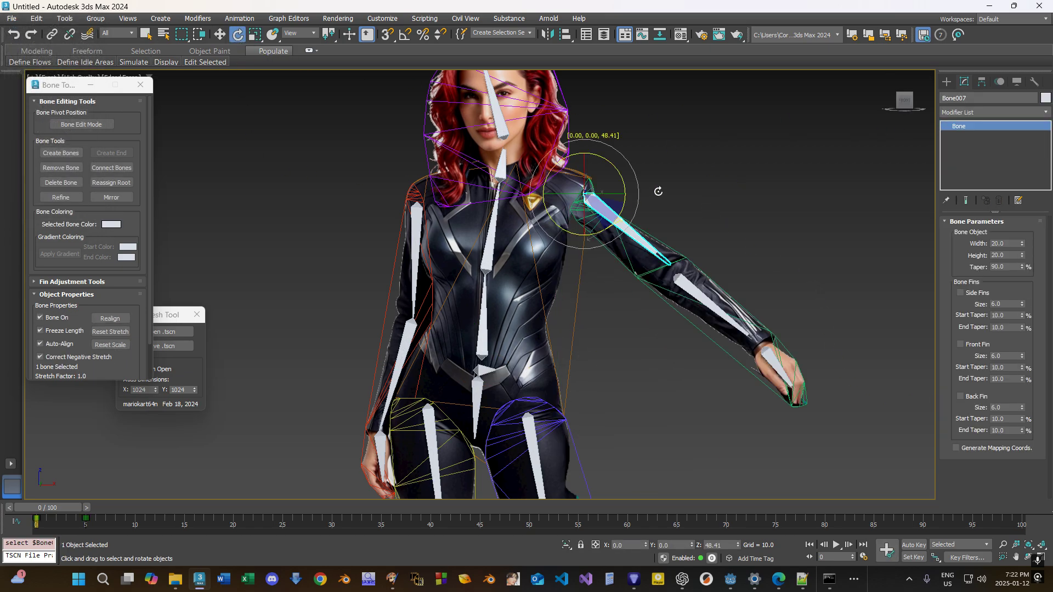
# Go to frame 5 with Auto Key on, and close the Bone Tools with nothing selected.
pyautogui.moveTo(54, 507); pyautogui.dragTo(101, 509)
pyautogui.click(914, 545)
pyautogui.click(681, 308)
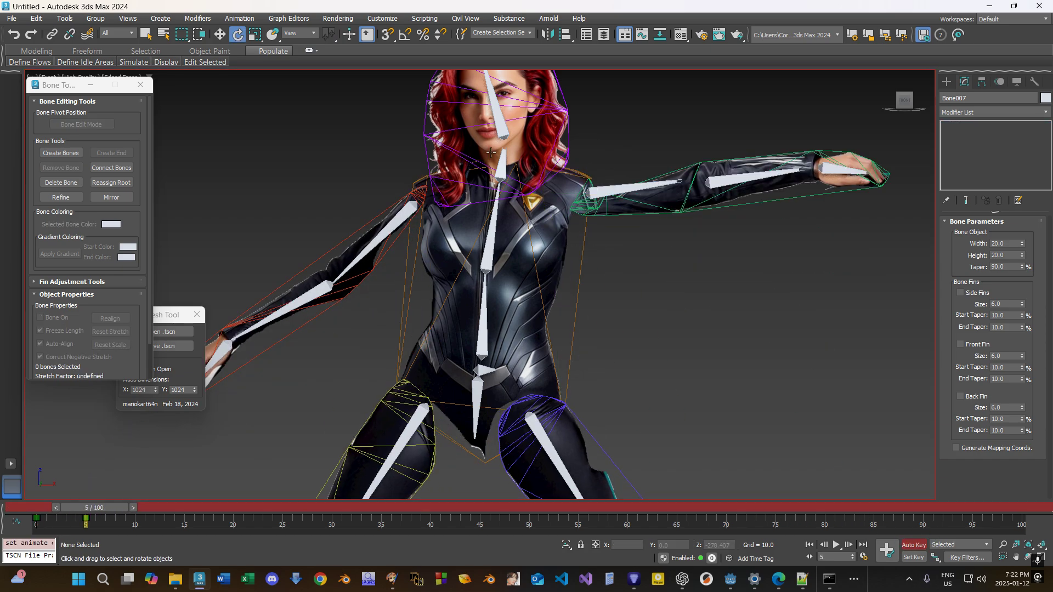
pyautogui.click(140, 85)
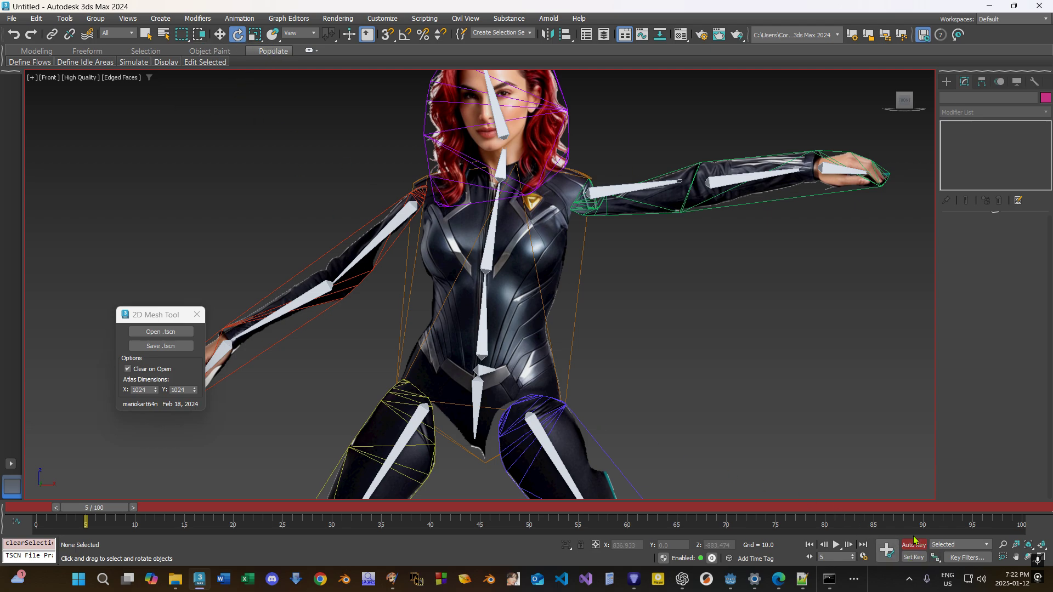
# Select the raised arm mesh Raster 3 and enter the Vertex level of its Edit Poly modifier.
pyautogui.scroll(2, 555, 231)
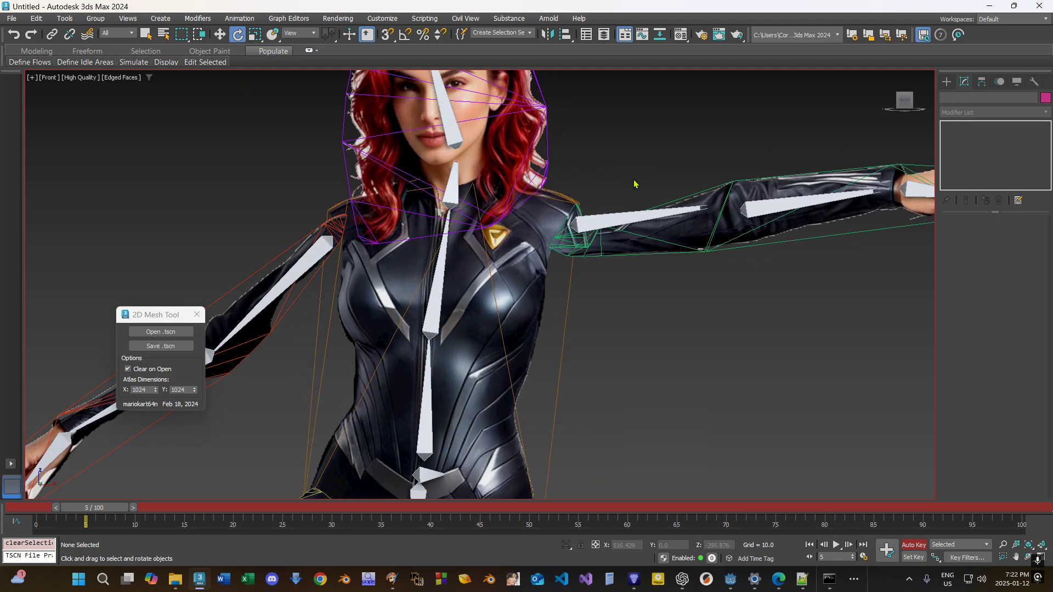
pyautogui.click(600, 245)
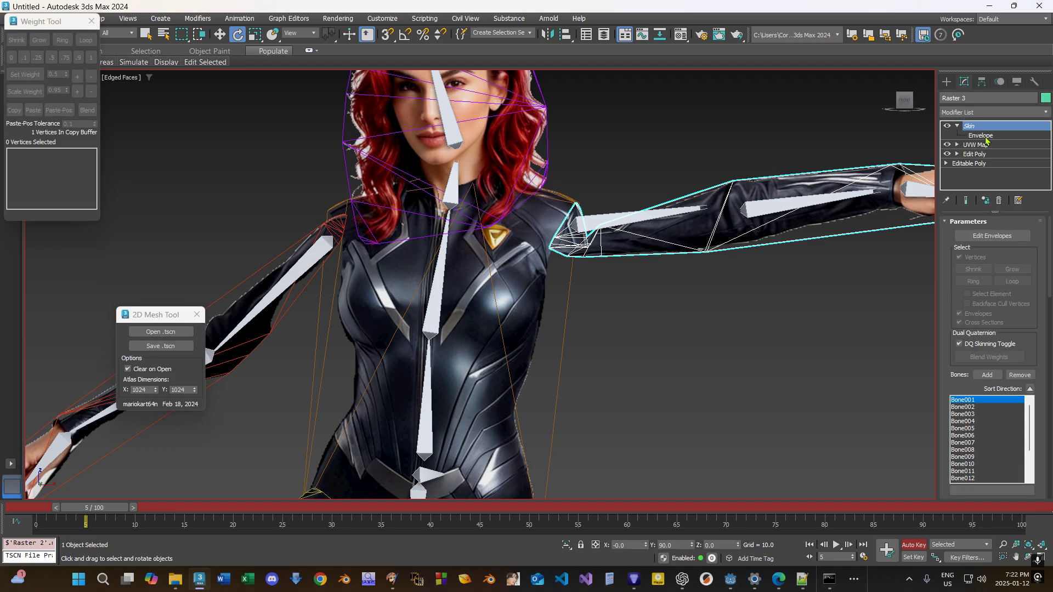
pyautogui.click(957, 128)
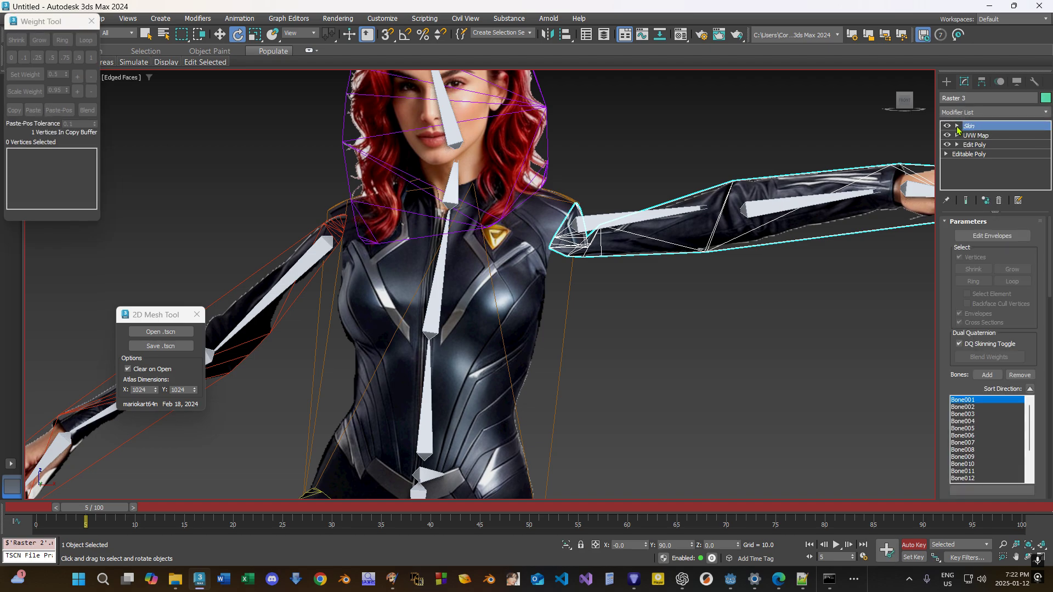
pyautogui.click(957, 135)
pyautogui.click(957, 136)
pyautogui.click(957, 145)
pyautogui.click(973, 155)
pyautogui.click(572, 320)
pyautogui.scroll(3, 582, 294)
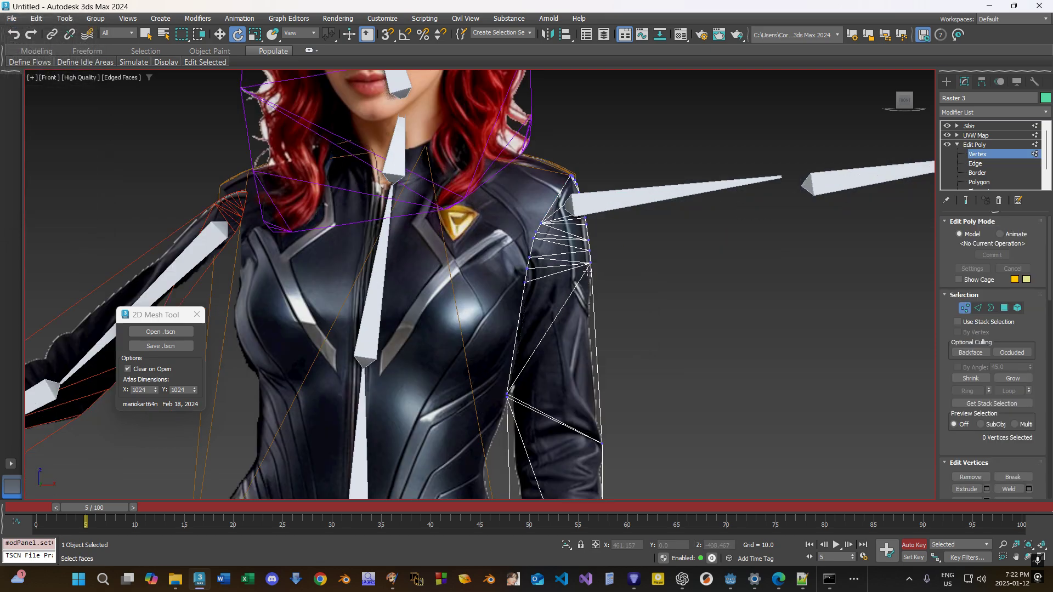
pyautogui.scroll(2, 590, 269)
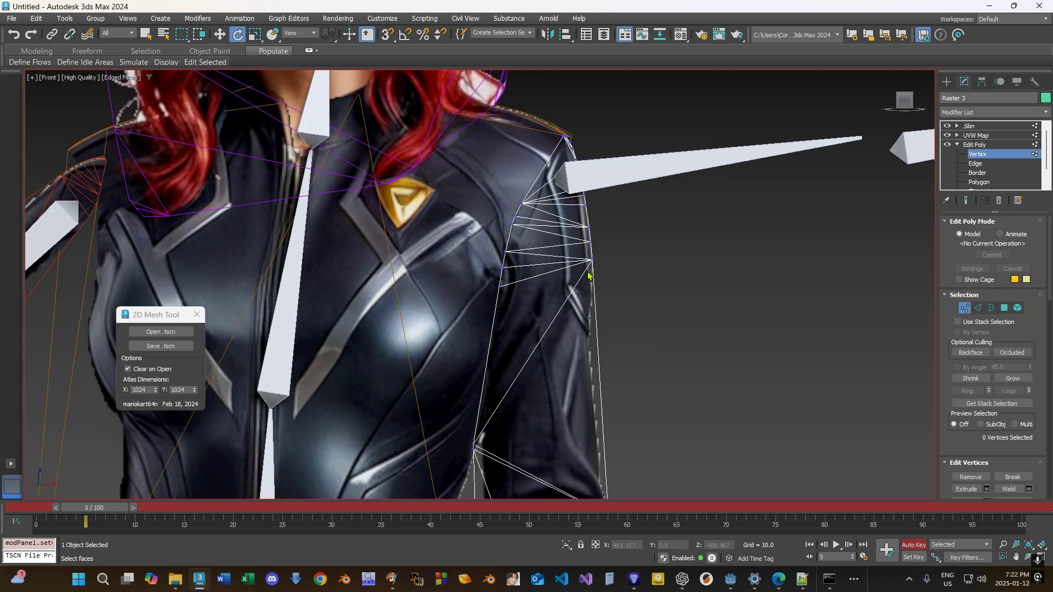
# Turn on the end-result display and select the lowest outer vertex of the shoulder joint.
pyautogui.click(968, 204)
pyautogui.scroll(-3, 664, 257)
pyautogui.moveTo(663, 256); pyautogui.dragTo(737, 244, button='middle')
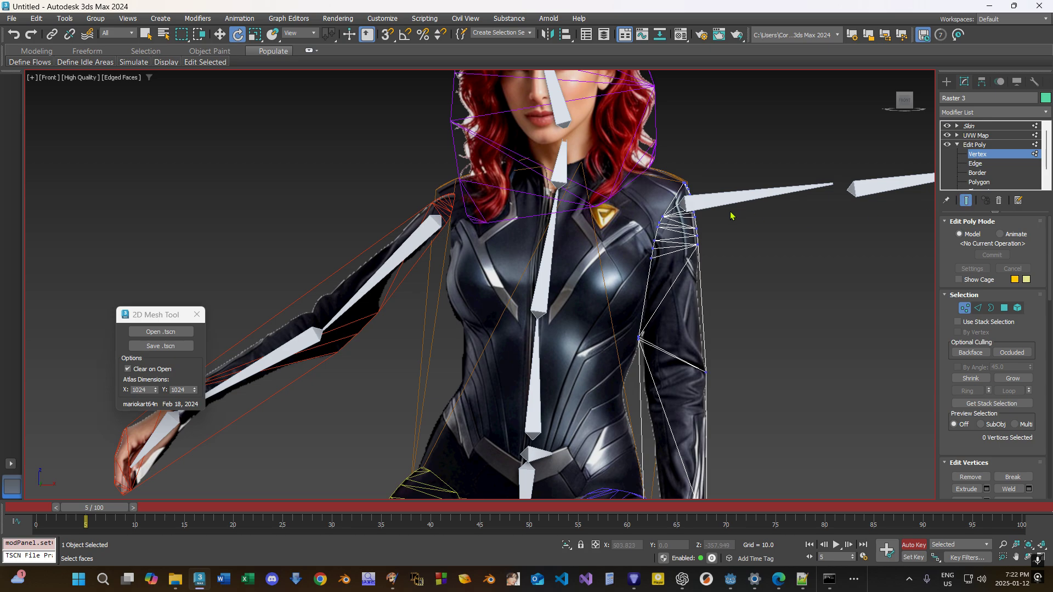
pyautogui.scroll(5, 734, 247)
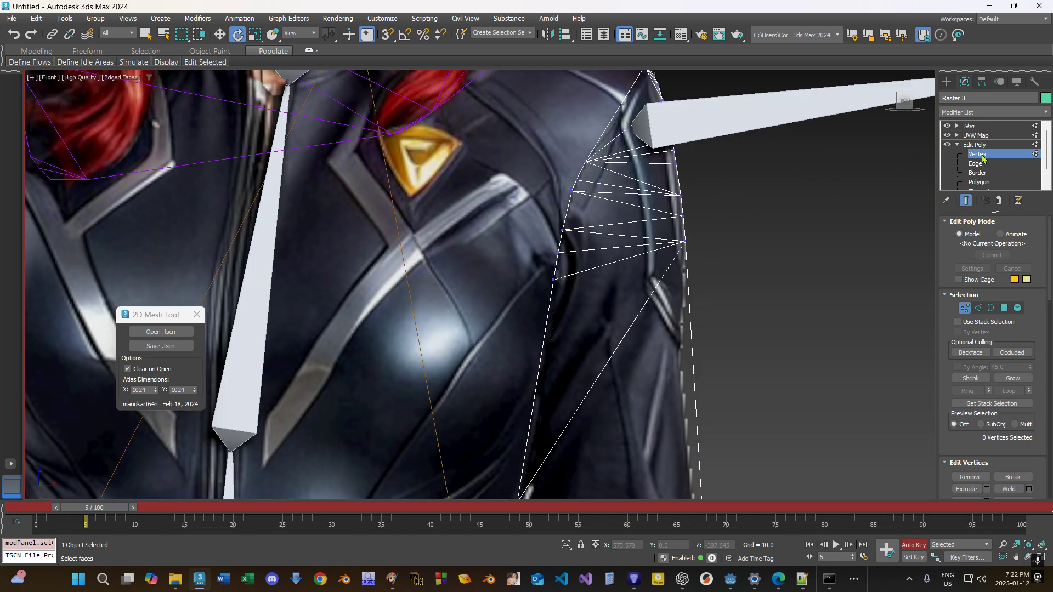
pyautogui.click(684, 241)
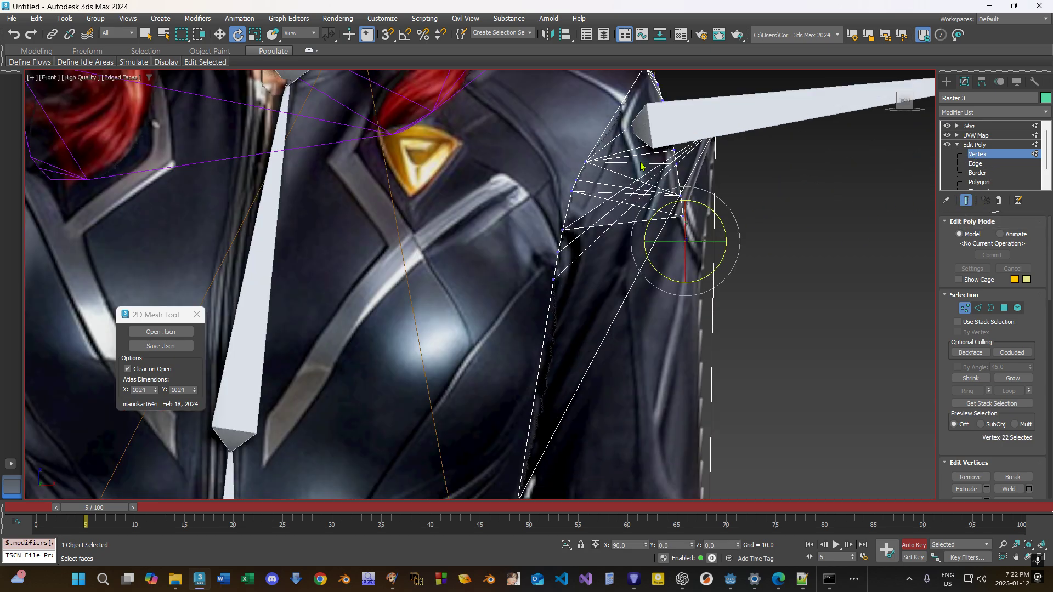
# Switch to the Move tool, region-select eight shoulder-joint vertices of the arm mesh and turn off the end-result display.
pyautogui.press('w')
pyautogui.moveTo(763, 201); pyautogui.dragTo(749, 249, button='middle')
pyautogui.click(703, 190)
pyautogui.moveTo(512, 383); pyautogui.dragTo(705, 185)
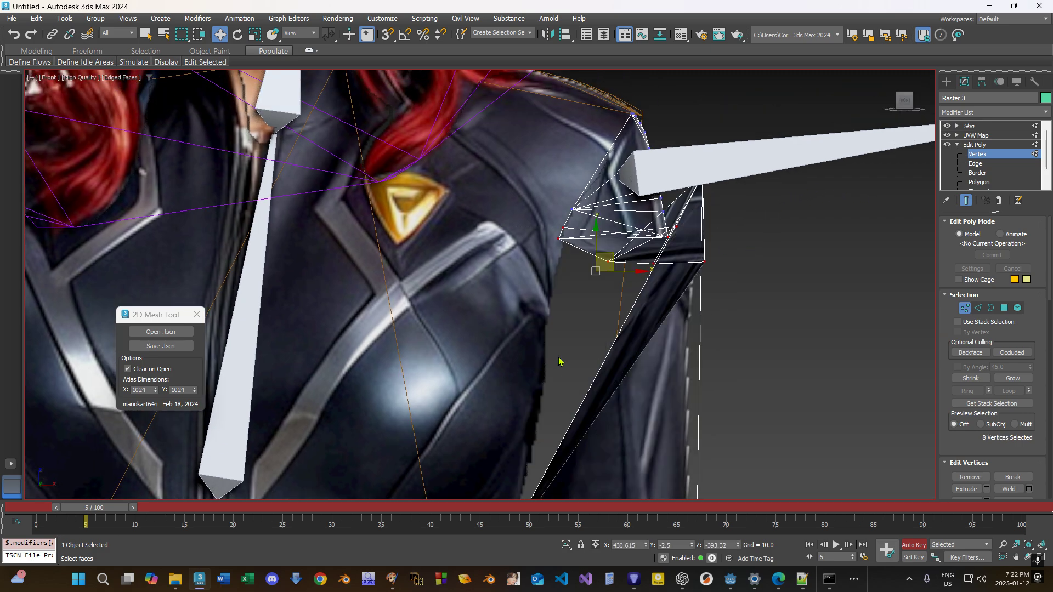
pyautogui.scroll(-3, 618, 335)
pyautogui.click(960, 203)
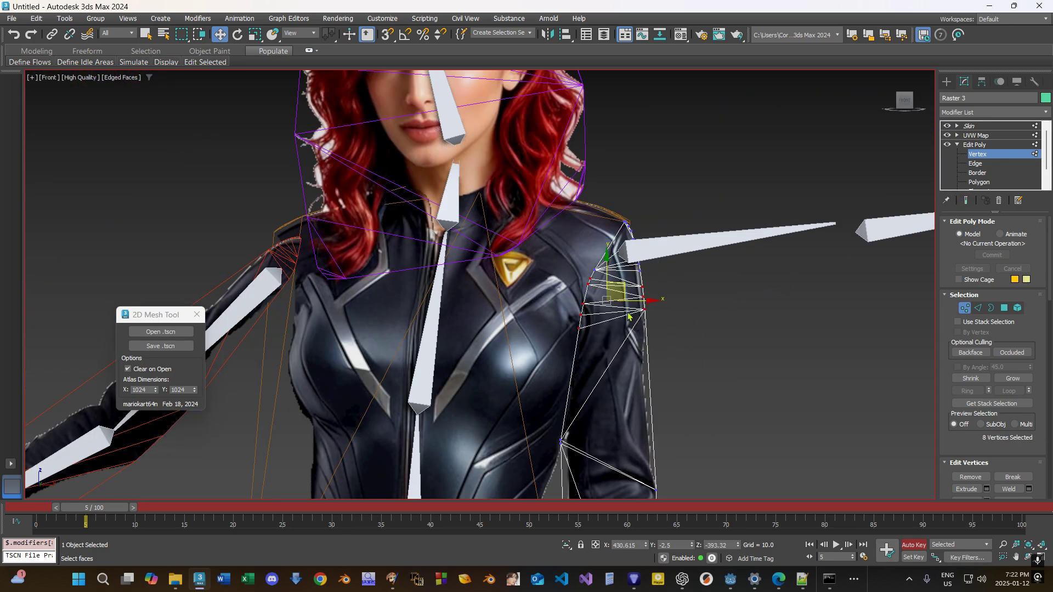
# Try to move the lowest outer vertex of the shoulder joint, and undo the move.
pyautogui.scroll(3, 621, 315)
pyautogui.click(700, 285)
pyautogui.click(673, 300)
pyautogui.scroll(3, 688, 290)
pyautogui.moveTo(673, 300)
pyautogui.mouseDown()
pyautogui.moveTo(707, 306)
pyautogui.moveTo(689, 310)
pyautogui.mouseUp()
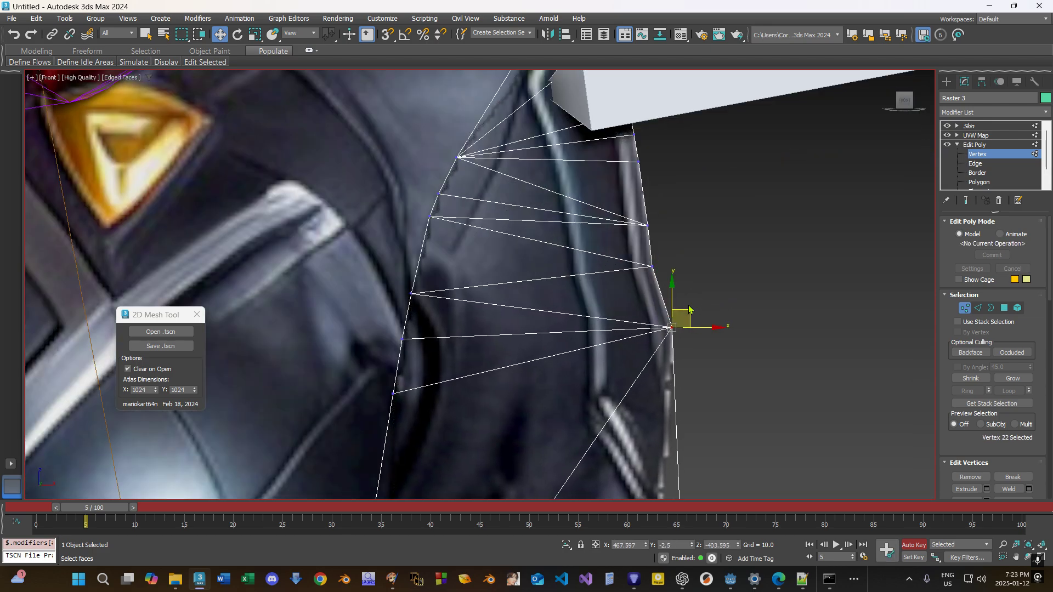
pyautogui.click(13, 34)
# Show the end result with the Skin modifier disabled, and move the lowest outer shoulder-joint vertex onto the sleeve's outer edge.
pyautogui.click(966, 200)
pyautogui.moveTo(665, 306); pyautogui.dragTo(701, 346)
pyautogui.scroll(-8, 722, 305)
pyautogui.scroll(5, 697, 295)
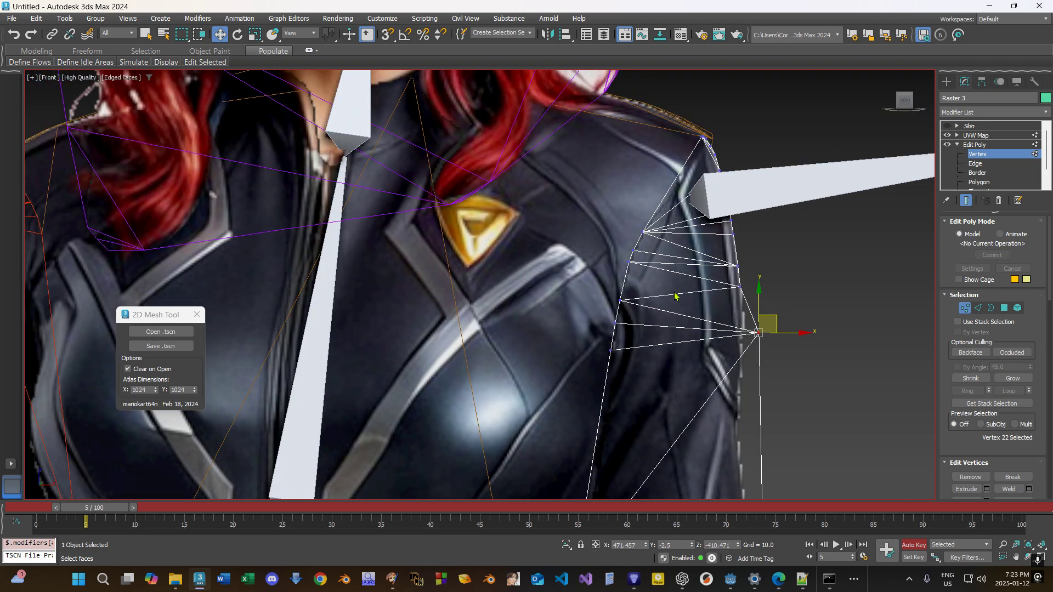
pyautogui.scroll(-5, 696, 302)
pyautogui.scroll(3, 712, 307)
pyautogui.moveTo(727, 439); pyautogui.dragTo(691, 257, button='middle')
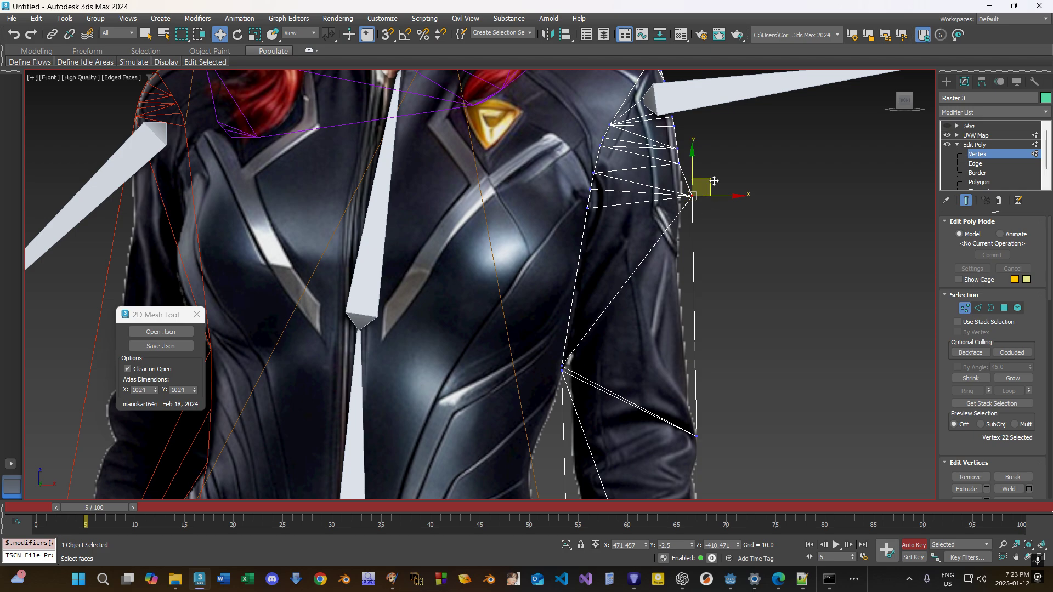
pyautogui.moveTo(710, 180); pyautogui.dragTo(713, 187)
pyautogui.moveTo(703, 199); pyautogui.dragTo(703, 193)
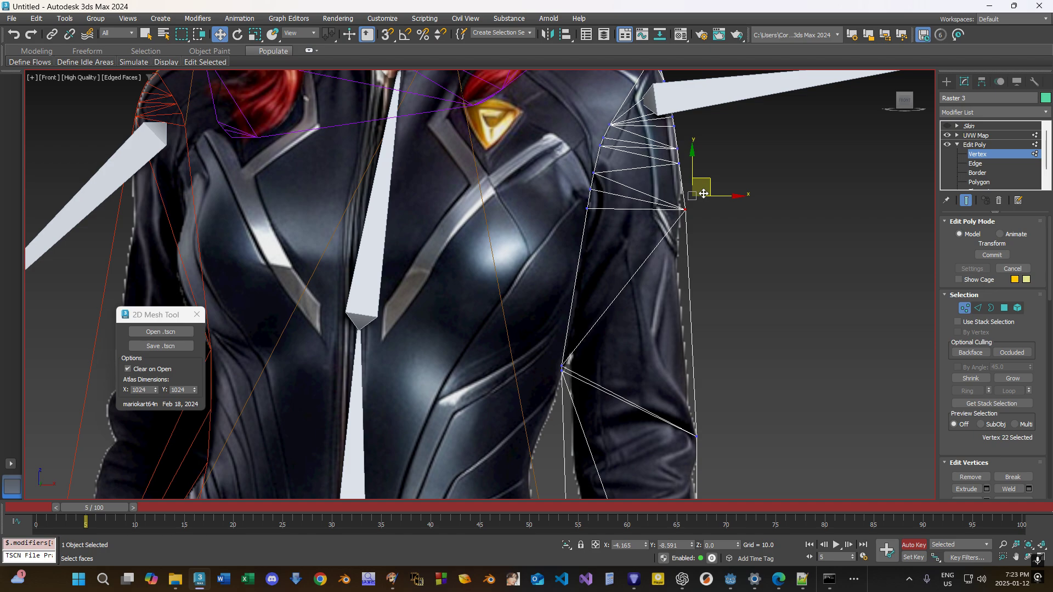
pyautogui.moveTo(703, 194); pyautogui.dragTo(698, 188)
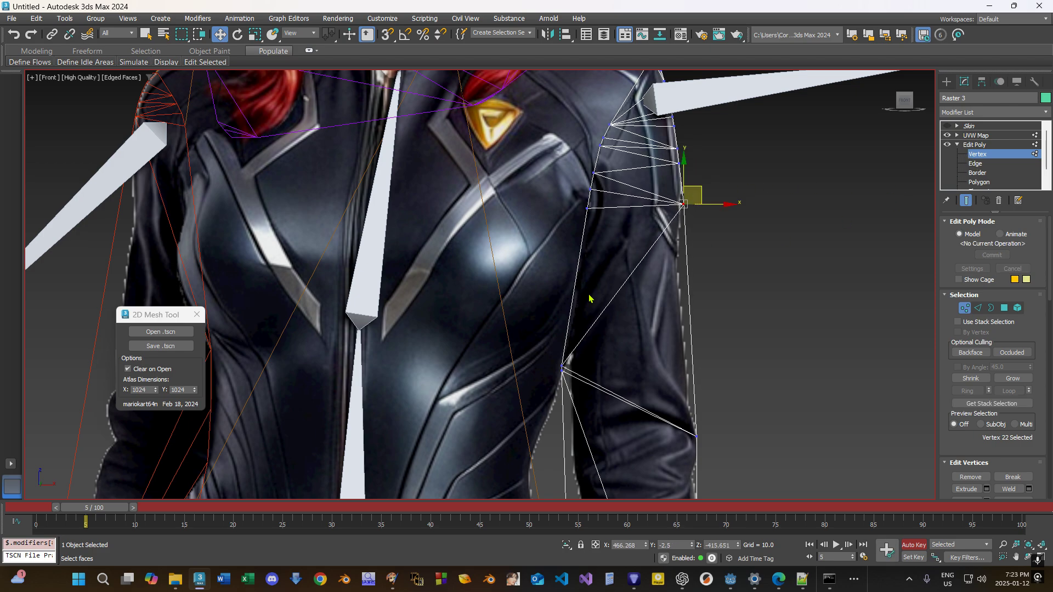
# Select the diagonal edges across the upper arm and elbow of the mesh at the Edge level and remove them.
pyautogui.click(1014, 164)
pyautogui.click(636, 205)
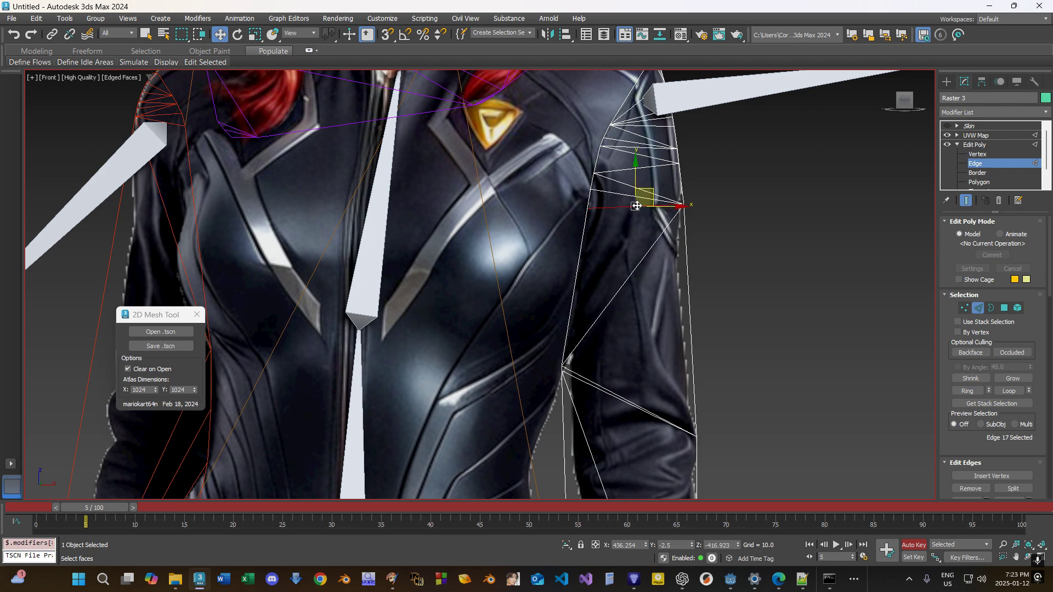
pyautogui.keyDown('ctrl'); pyautogui.click(650, 246); pyautogui.keyUp('ctrl')
pyautogui.keyDown('ctrl'); pyautogui.click(648, 199); pyautogui.keyUp('ctrl')
pyautogui.keyDown('ctrl'); pyautogui.click(647, 192); pyautogui.keyUp('ctrl')
pyautogui.keyDown('ctrl'); pyautogui.click(602, 381); pyautogui.keyUp('ctrl')
pyautogui.keyDown('ctrl'); pyautogui.click(594, 388); pyautogui.keyUp('ctrl')
pyautogui.moveTo(587, 430); pyautogui.dragTo(576, 326, button='middle')
pyautogui.rightClick(724, 279)
pyautogui.click(705, 293)
# Return to the Vertex level and cut horizontal edges across the sleeve from the elbow down the forearm.
pyautogui.click(992, 154)
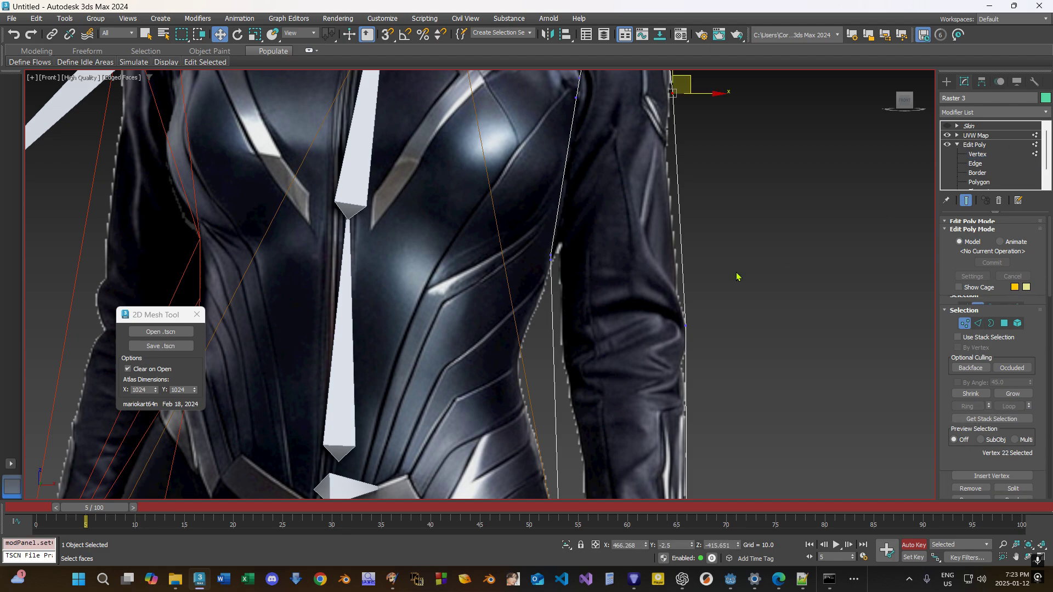
pyautogui.rightClick(621, 244)
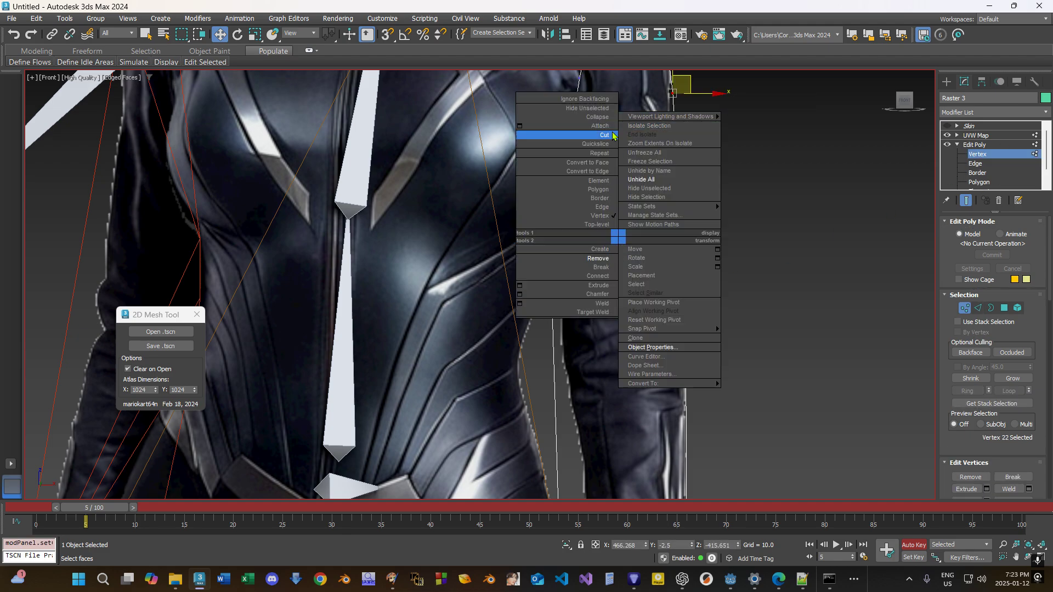
pyautogui.click(653, 228)
pyautogui.moveTo(693, 308); pyautogui.dragTo(684, 256, button='middle')
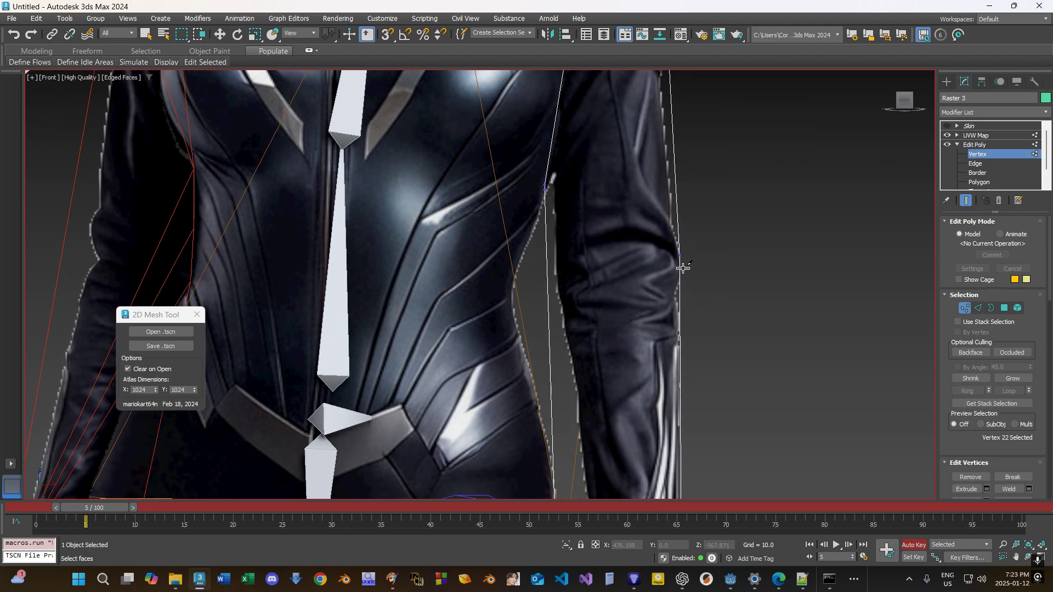
pyautogui.click(548, 273)
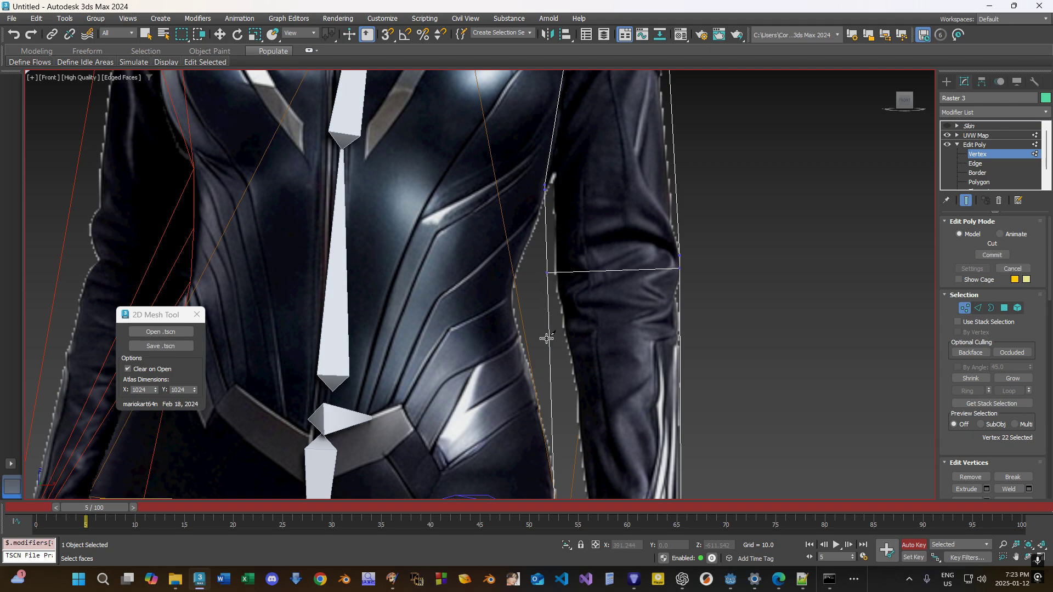
pyautogui.moveTo(680, 323); pyautogui.dragTo(685, 286, button='middle')
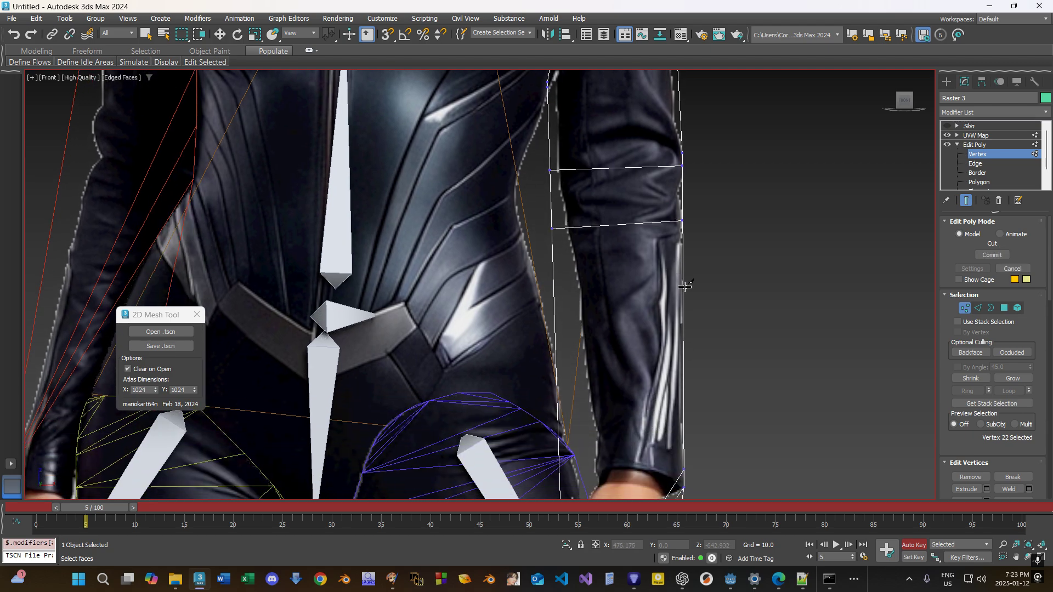
pyautogui.click(555, 292)
pyautogui.press('w')
pyautogui.scroll(3, 700, 364)
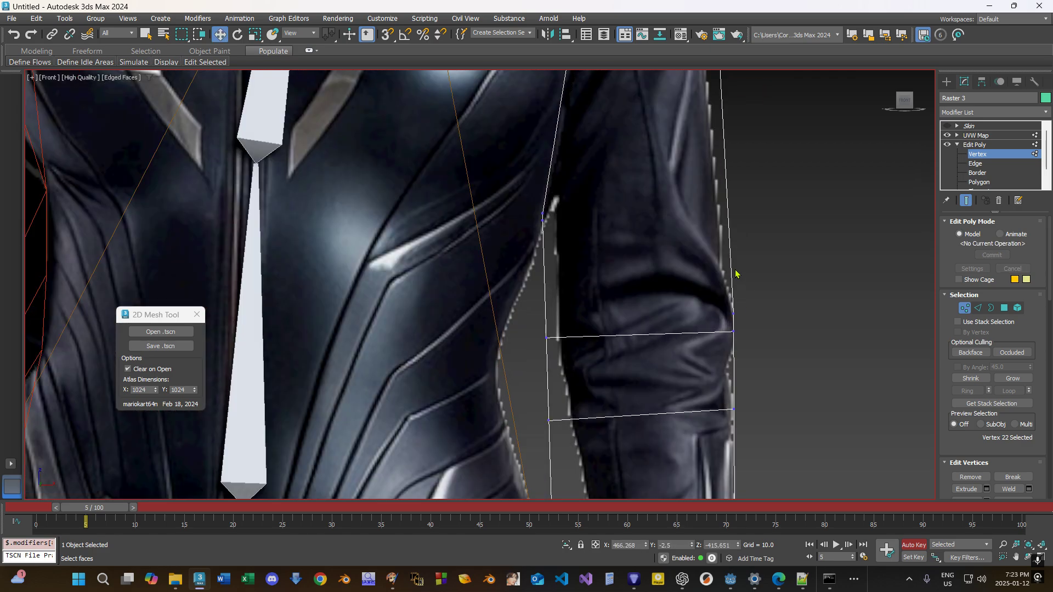
# Cut further crosswise edges over the upper arm between the elbow and the shoulder joint, and clear the vertex selection.
pyautogui.rightClick(776, 241)
pyautogui.click(742, 142)
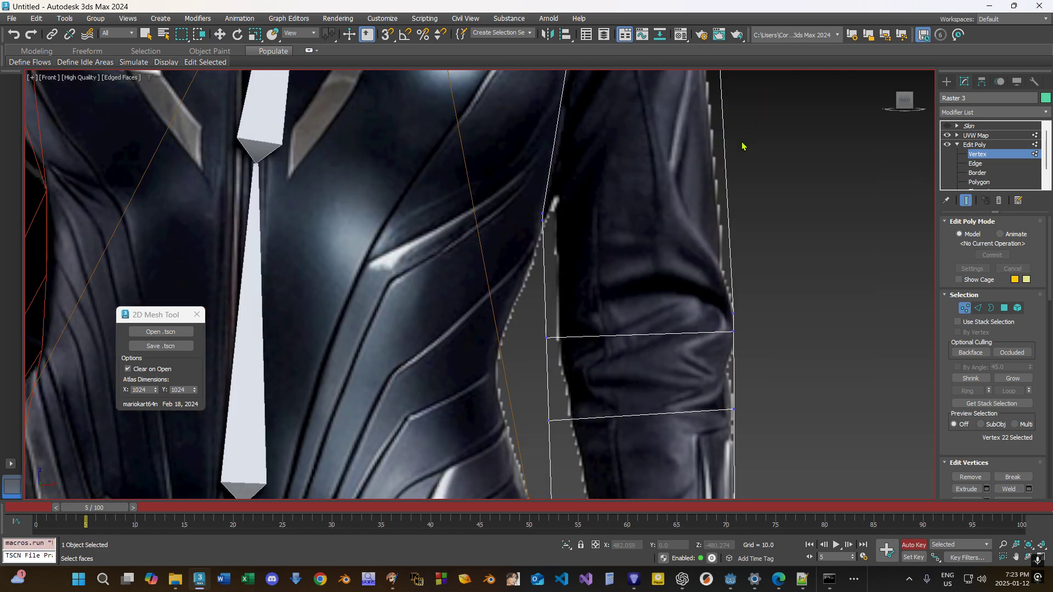
pyautogui.click(728, 232)
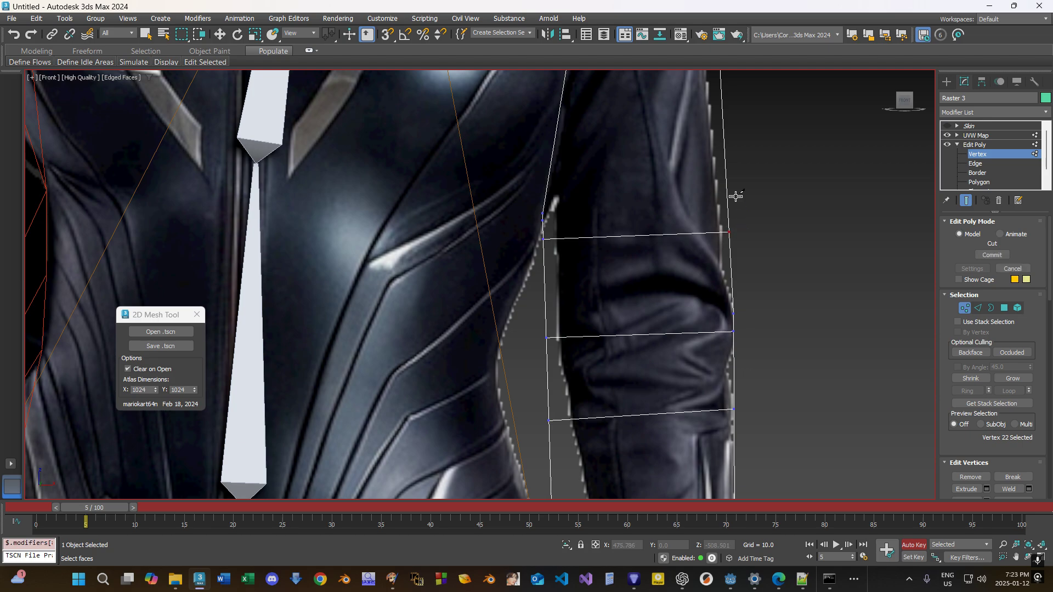
pyautogui.moveTo(737, 200); pyautogui.dragTo(734, 308, button='middle')
pyautogui.click(547, 295)
pyautogui.scroll(-3, 635, 178)
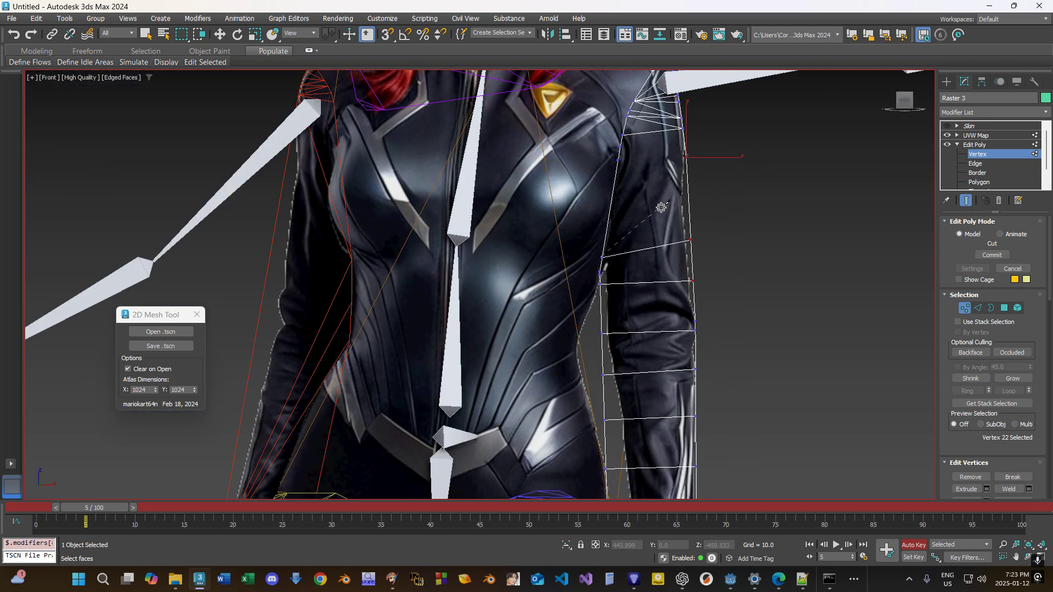
pyautogui.scroll(2, 634, 178)
pyautogui.click(696, 158)
pyautogui.press('w')
pyautogui.click(759, 191)
# Select the six stray vertices between the cuts along both sides of the upper arm and elbow, and remove them.
pyautogui.scroll(3, 596, 180)
pyautogui.moveTo(703, 166); pyautogui.dragTo(606, 291, button='middle')
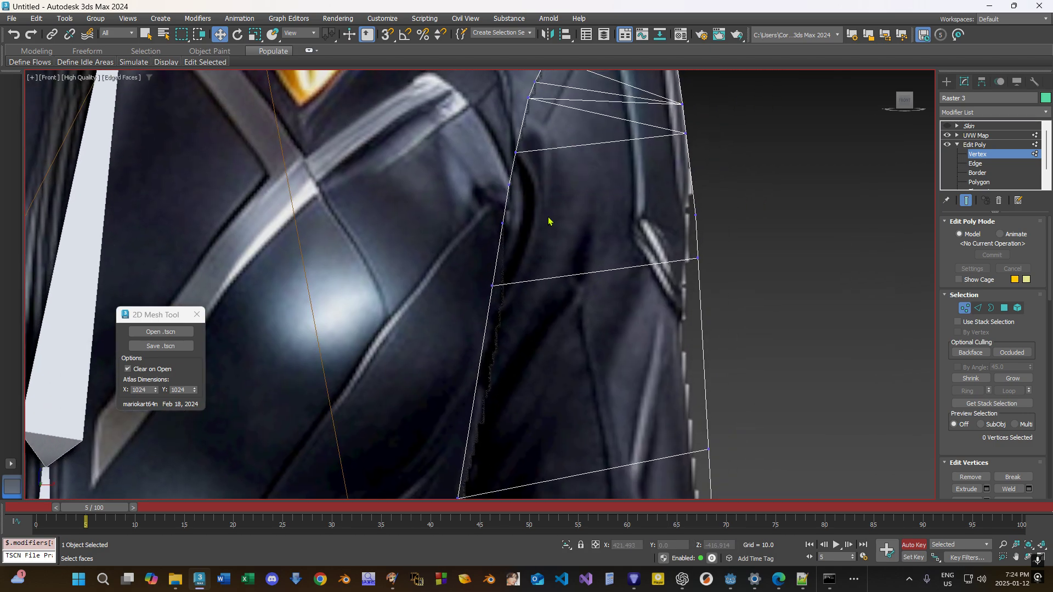
pyautogui.moveTo(449, 252); pyautogui.dragTo(540, 171)
pyautogui.moveTo(612, 313); pyautogui.dragTo(587, 185, button='middle')
pyautogui.scroll(-2, 587, 184)
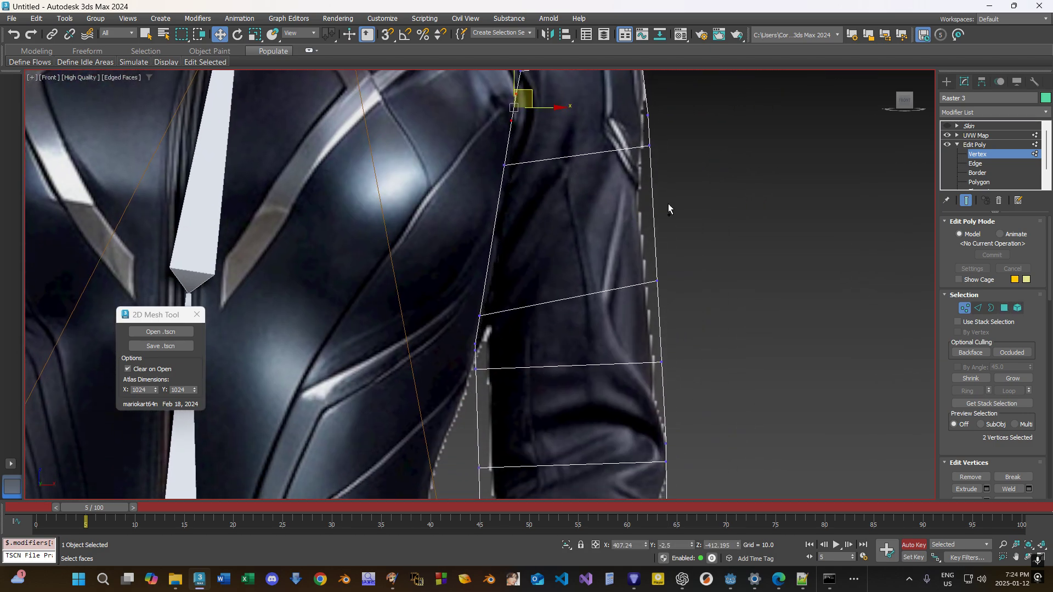
pyautogui.keyDown('ctrl'); pyautogui.moveTo(624, 127); pyautogui.dragTo(625, 127); pyautogui.keyUp('ctrl')
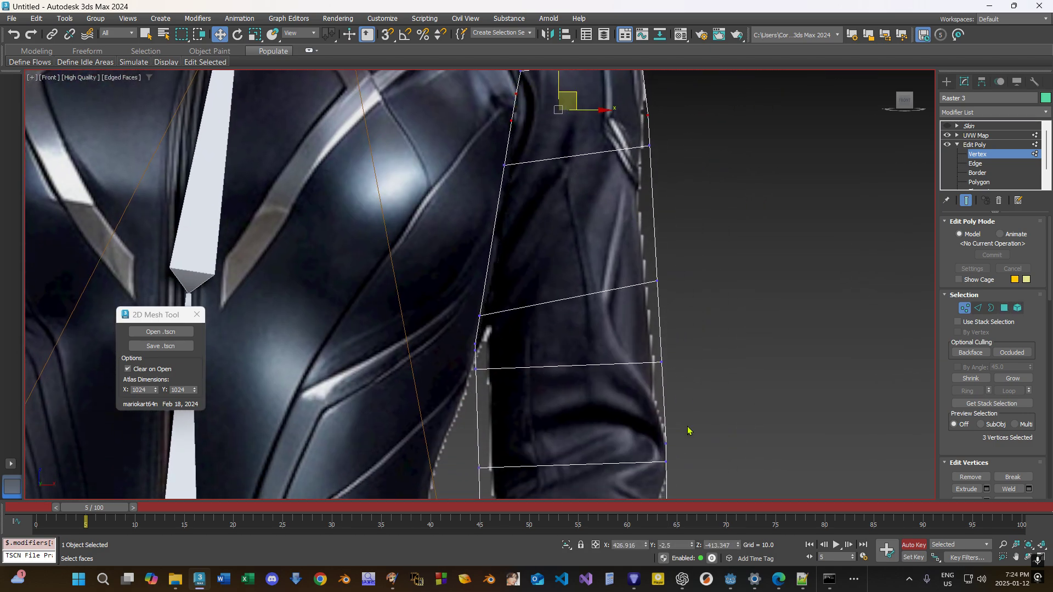
pyautogui.keyDown('ctrl'); pyautogui.moveTo(675, 435); pyautogui.dragTo(646, 455); pyautogui.keyUp('ctrl')
pyautogui.rightClick(750, 291)
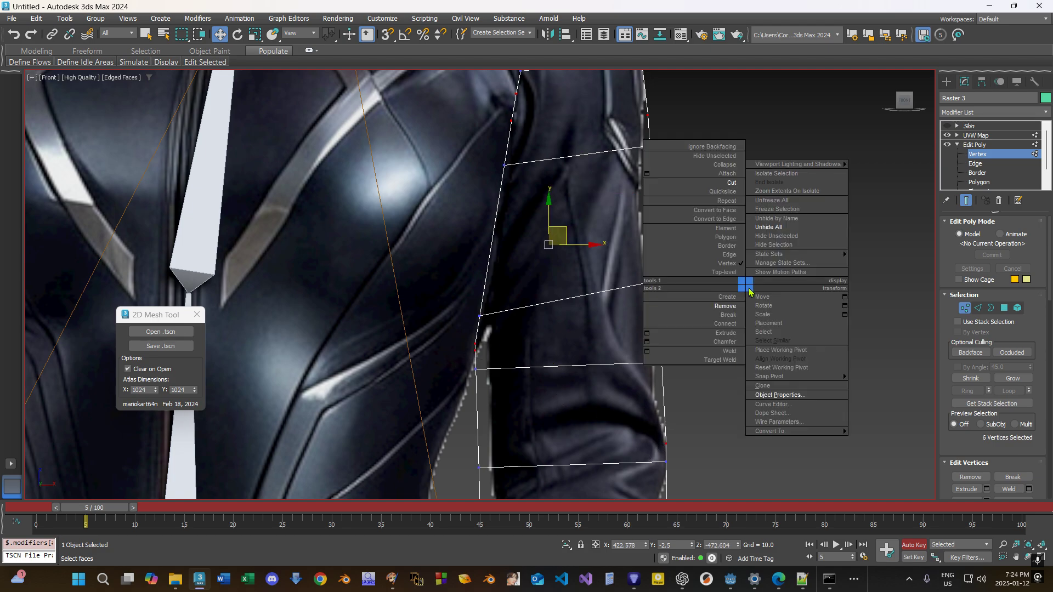
pyautogui.click(703, 299)
# Move the inner and outer vertices of the two upper-arm cuts above the elbow closer to the sleeve outline.
pyautogui.moveTo(657, 281); pyautogui.dragTo(648, 285)
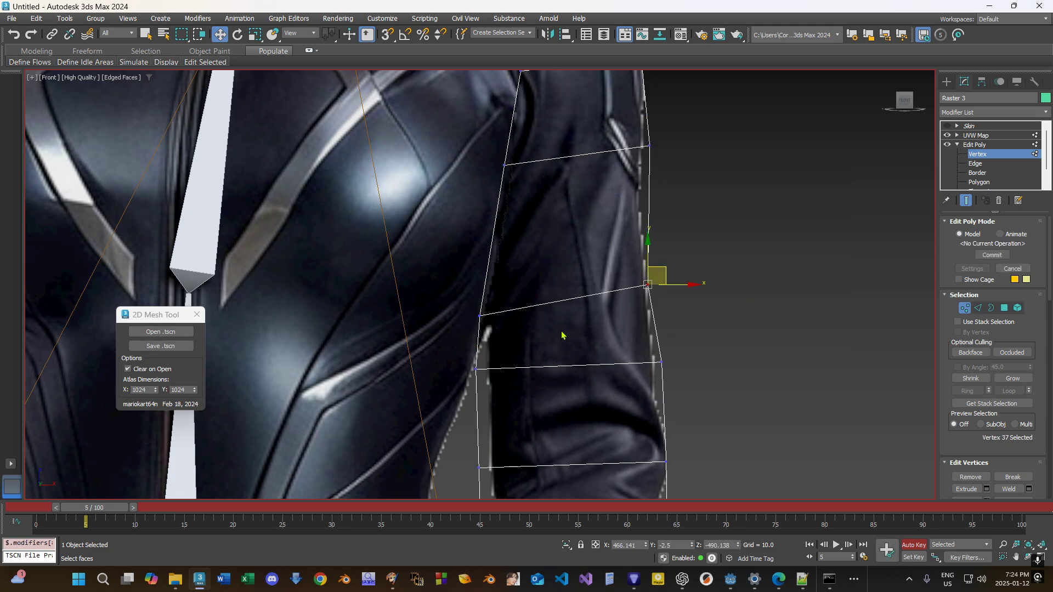
pyautogui.moveTo(475, 370); pyautogui.dragTo(484, 374)
pyautogui.moveTo(480, 316); pyautogui.dragTo(482, 315)
pyautogui.moveTo(661, 362); pyautogui.dragTo(656, 369)
# Adjust the outline vertices of the elbow and forearm cuts, pulling the inner forearm ones in toward the sleeve.
pyautogui.moveTo(681, 428); pyautogui.dragTo(674, 325, button='middle')
pyautogui.moveTo(659, 359); pyautogui.dragTo(660, 358)
pyautogui.moveTo(472, 364); pyautogui.dragTo(475, 366)
pyautogui.moveTo(514, 416); pyautogui.dragTo(512, 304, button='middle')
pyautogui.moveTo(477, 333); pyautogui.dragTo(494, 335)
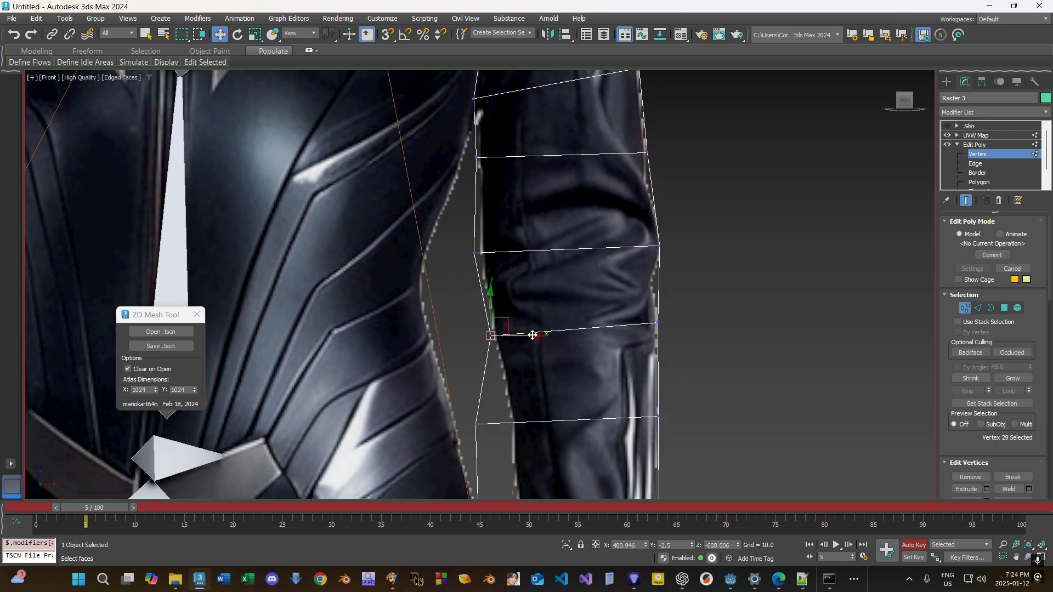
pyautogui.moveTo(658, 323); pyautogui.dragTo(663, 322)
pyautogui.scroll(-3, 666, 198)
pyautogui.moveTo(665, 194); pyautogui.dragTo(681, 208, button='middle')
pyautogui.moveTo(587, 324); pyautogui.dragTo(603, 330)
pyautogui.moveTo(588, 374); pyautogui.dragTo(610, 376)
# Leave the Edit Poly vertex level, re-enable the arm mesh's Skin modifier and enter its Envelope level.
pyautogui.scroll(-4, 664, 286)
pyautogui.moveTo(665, 286); pyautogui.dragTo(671, 418, button='middle')
pyautogui.scroll(4, 679, 273)
pyautogui.scroll(-1, 982, 145)
pyautogui.click(974, 127)
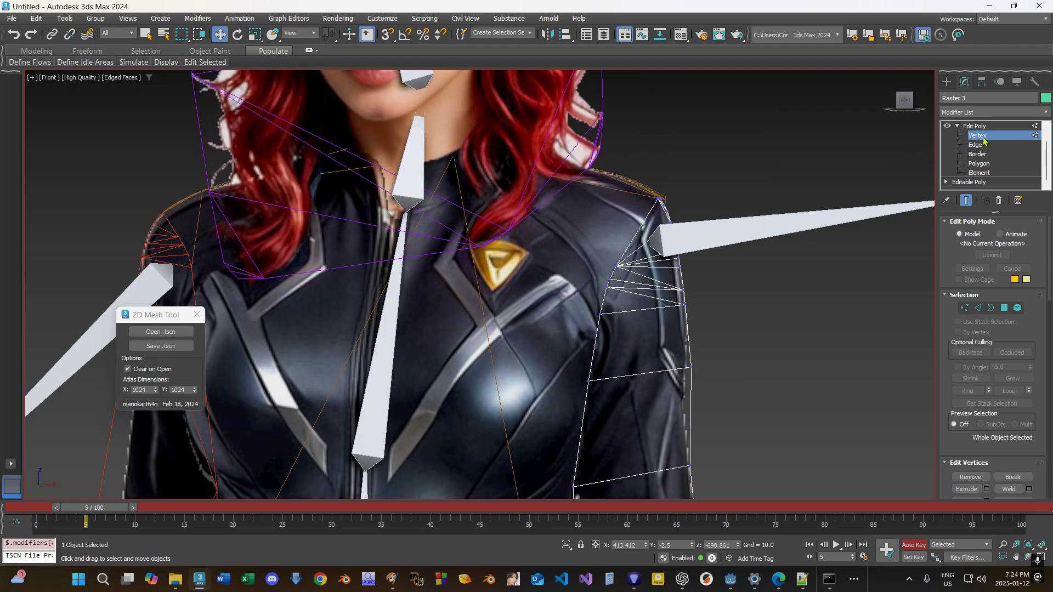
pyautogui.click(958, 146)
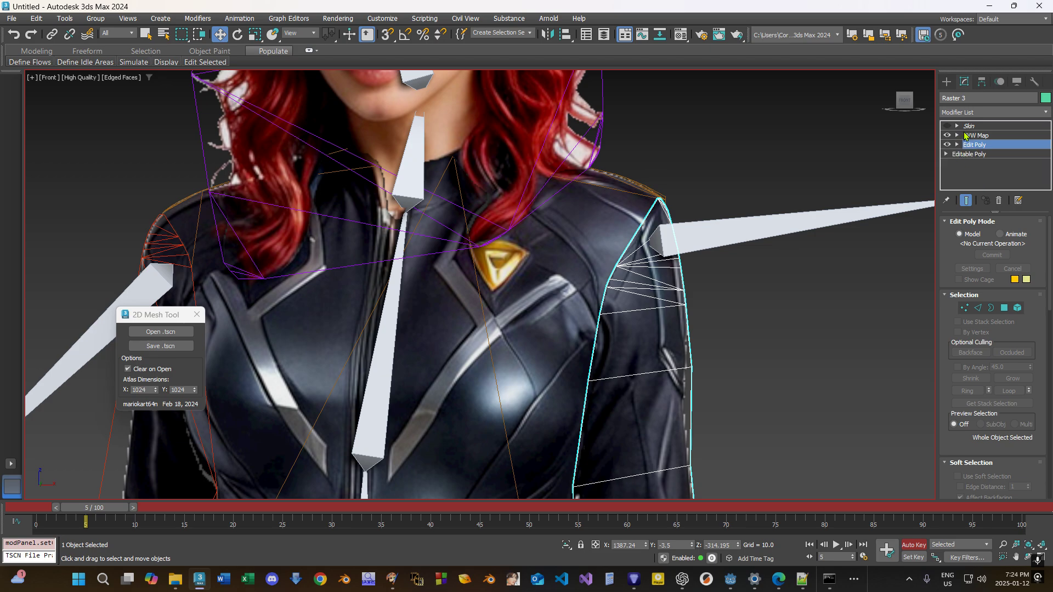
pyautogui.click(947, 126)
pyautogui.click(957, 126)
pyautogui.click(982, 136)
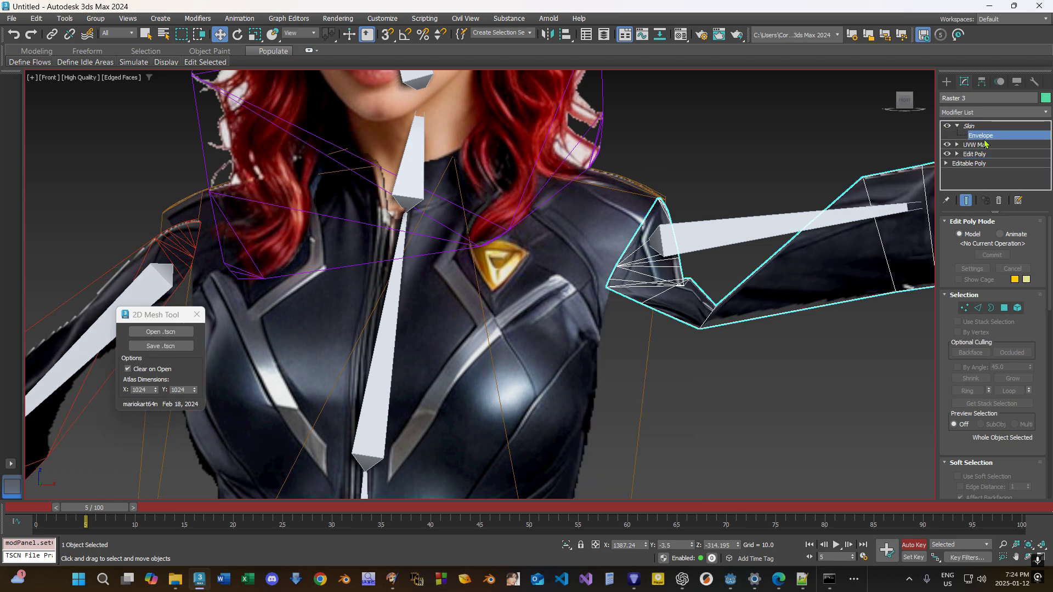
pyautogui.click(724, 234)
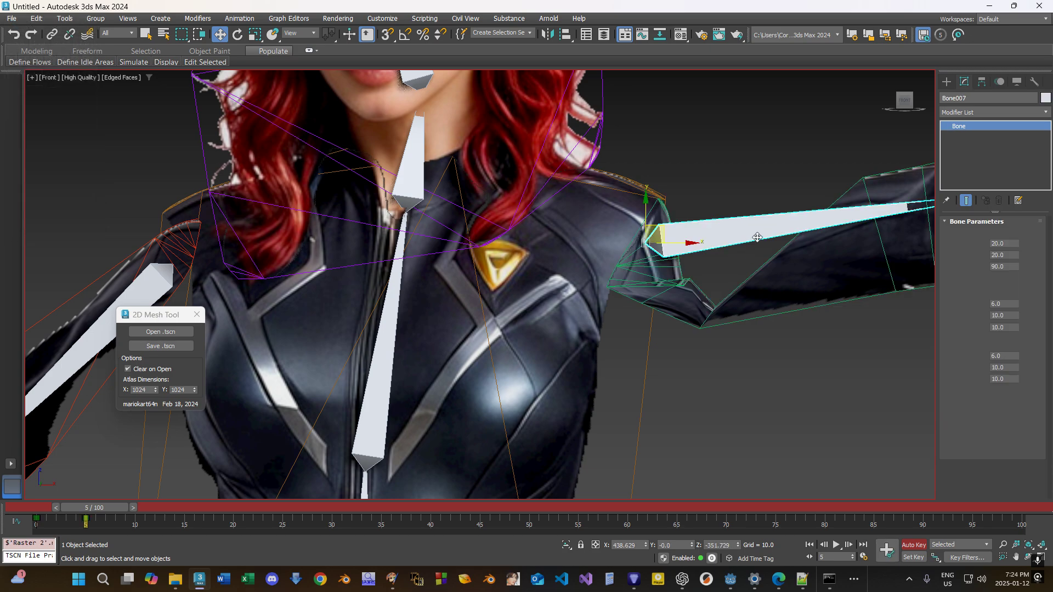
pyautogui.click(981, 135)
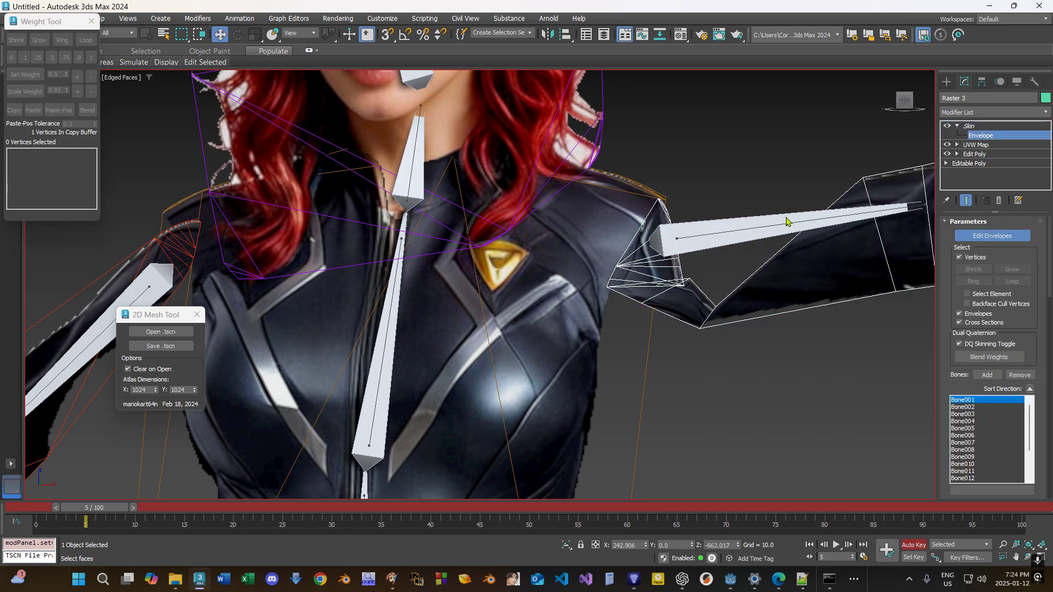
# Weight the two selected upper-arm vertices 1 to Bone007, grow the selection toward the shoulder and blend the weights.
pyautogui.scroll(2, 742, 318)
pyautogui.moveTo(678, 366); pyautogui.dragTo(627, 337)
pyautogui.click(93, 60)
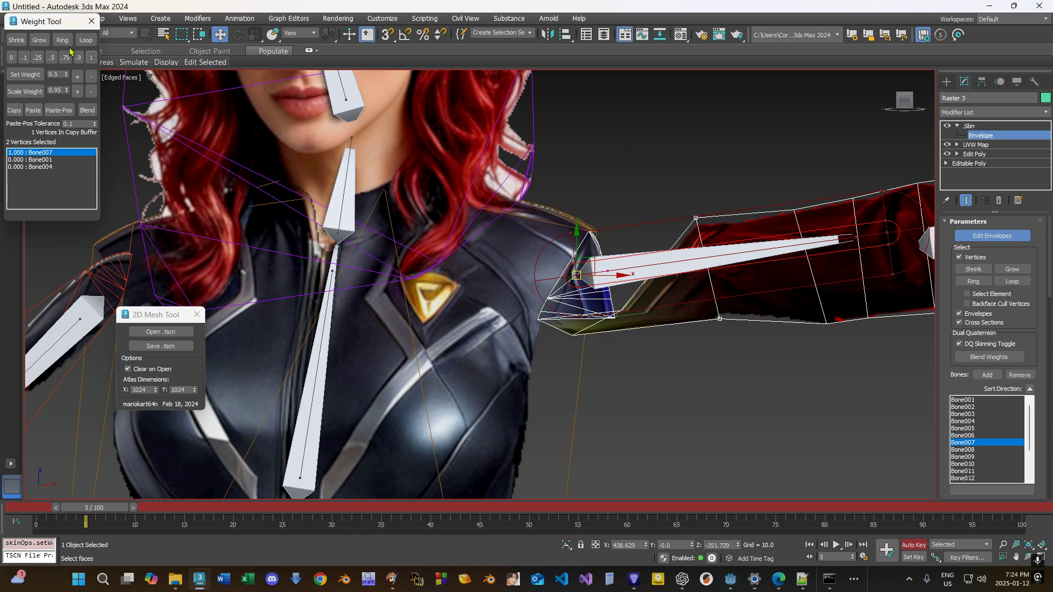
pyautogui.click(41, 41)
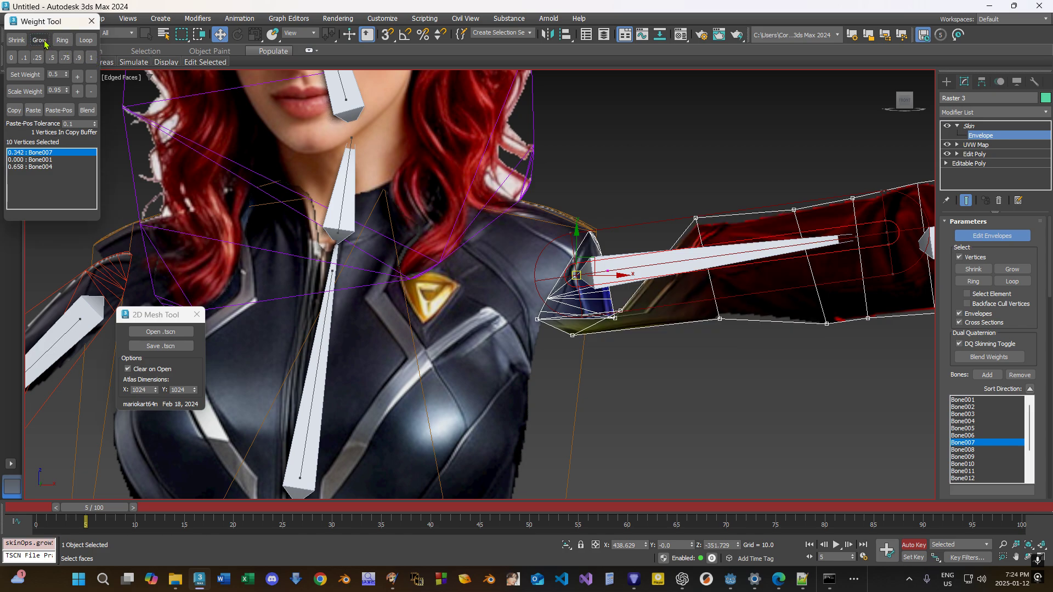
pyautogui.click(87, 109)
# Set the ten selected vertices' Bone007 weight to 1, and blend and scale down their weights for Bone004.
pyautogui.keyDown('ctrl'); pyautogui.moveTo(643, 361); pyautogui.dragTo(579, 259); pyautogui.keyUp('ctrl')
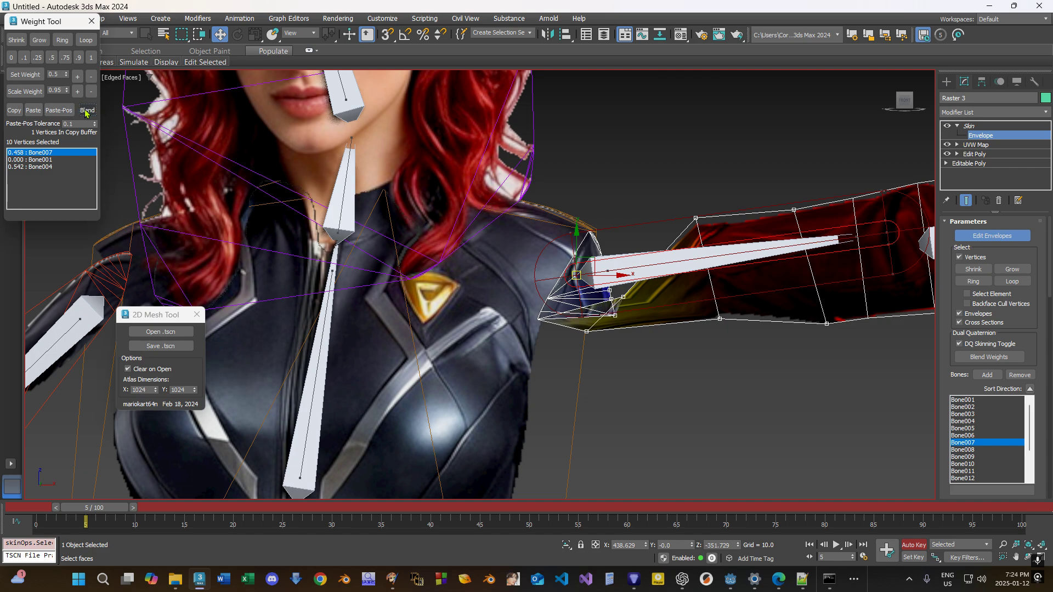
pyautogui.click(92, 57)
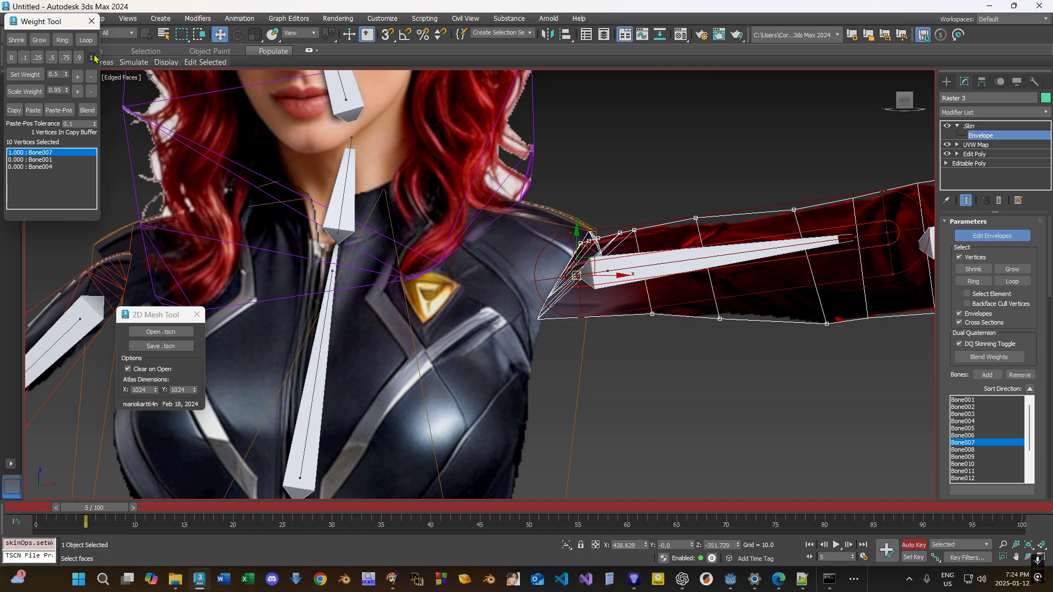
pyautogui.click(29, 160)
pyautogui.click(31, 166)
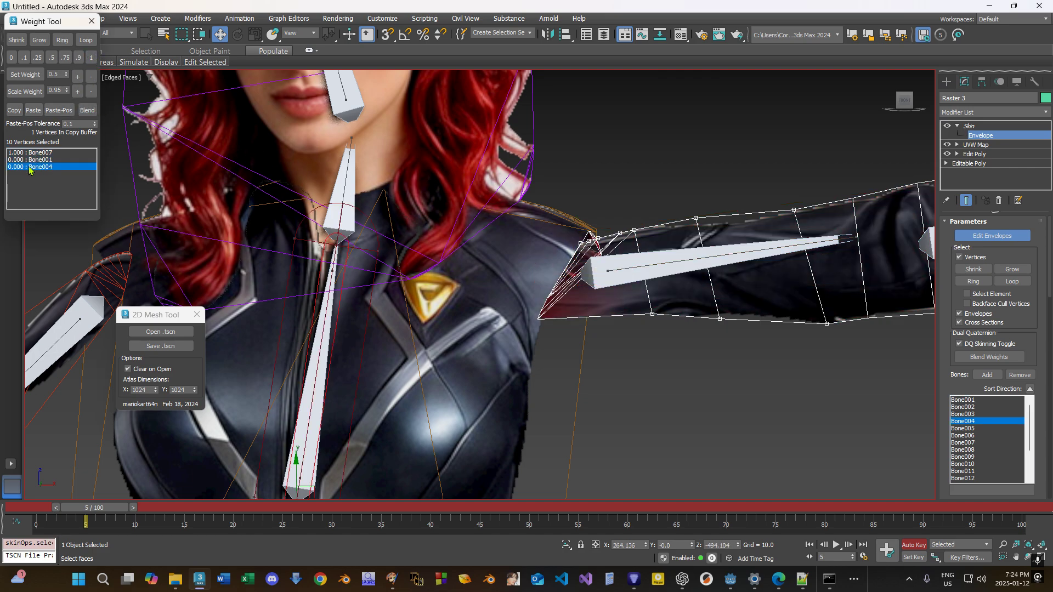
pyautogui.click(89, 111)
pyautogui.click(91, 92)
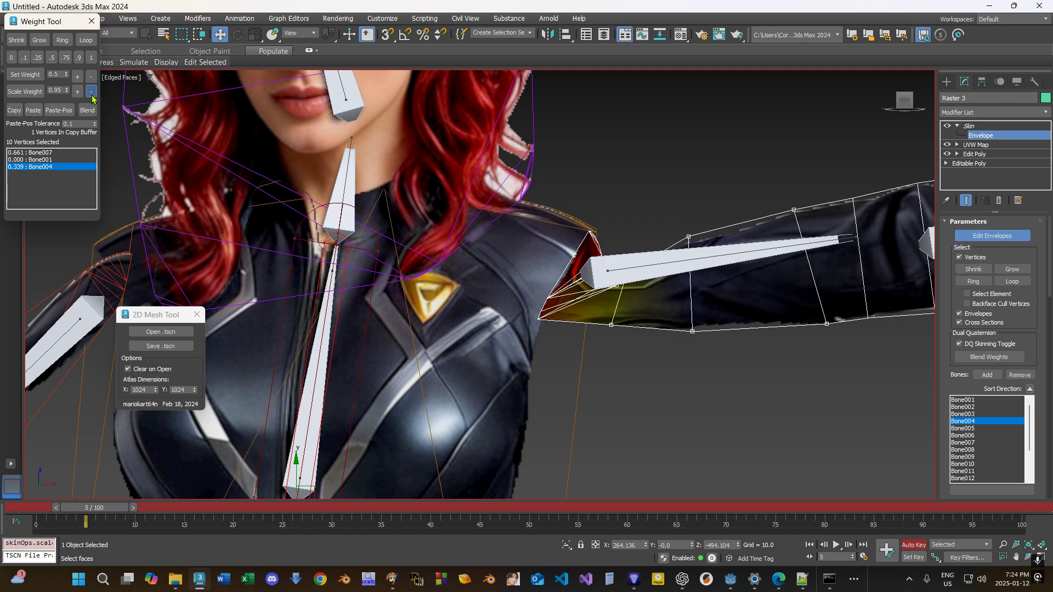
pyautogui.click(91, 92)
# Select the lower arm-mesh vertex nearest the armpit and set its Bone004 weight to 1.
pyautogui.scroll(-3, 578, 312)
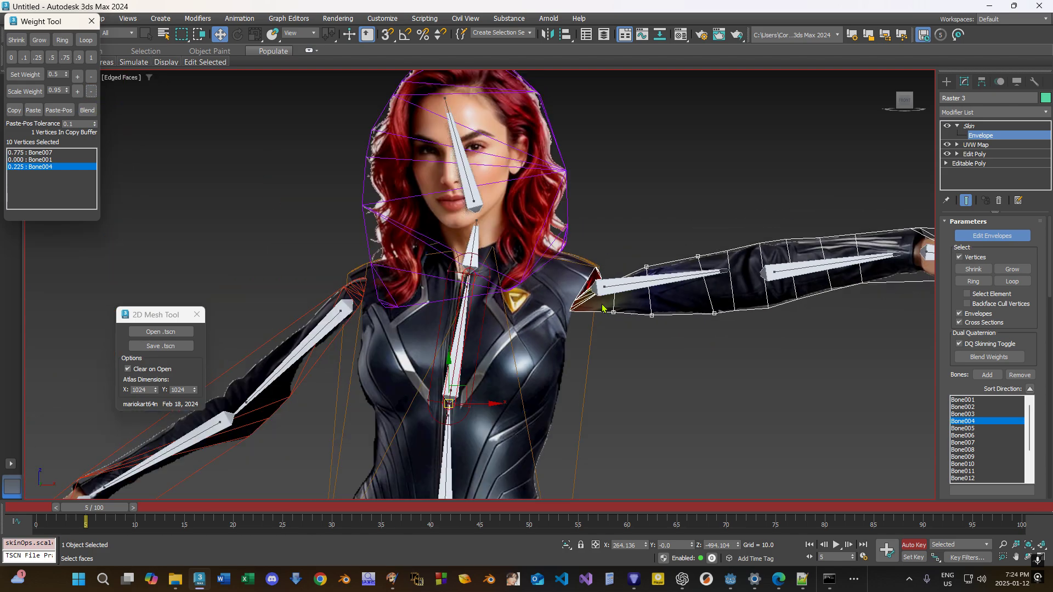
pyautogui.scroll(4, 578, 315)
pyautogui.click(586, 314)
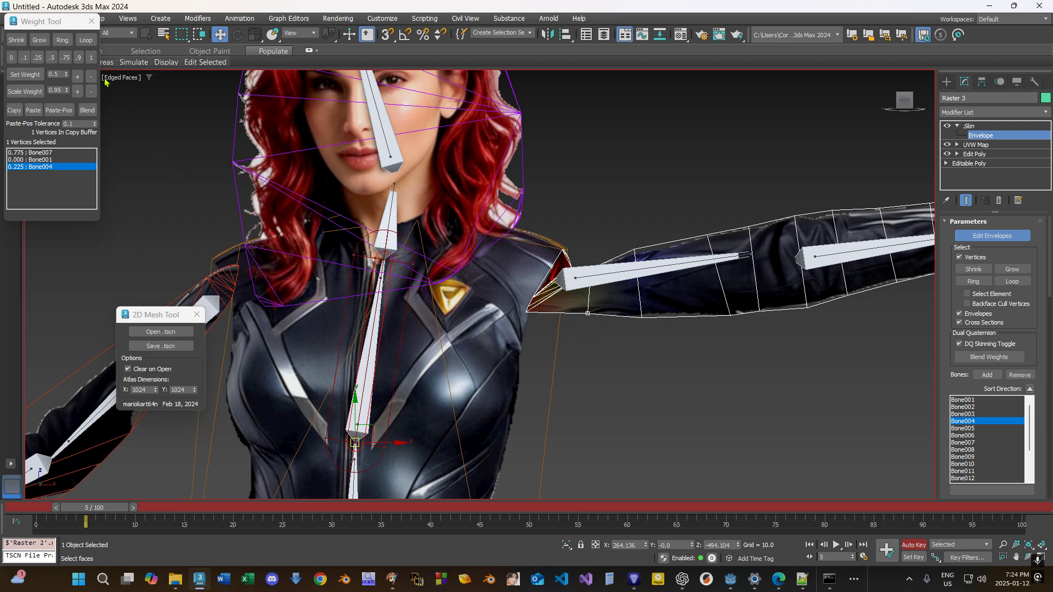
pyautogui.click(91, 57)
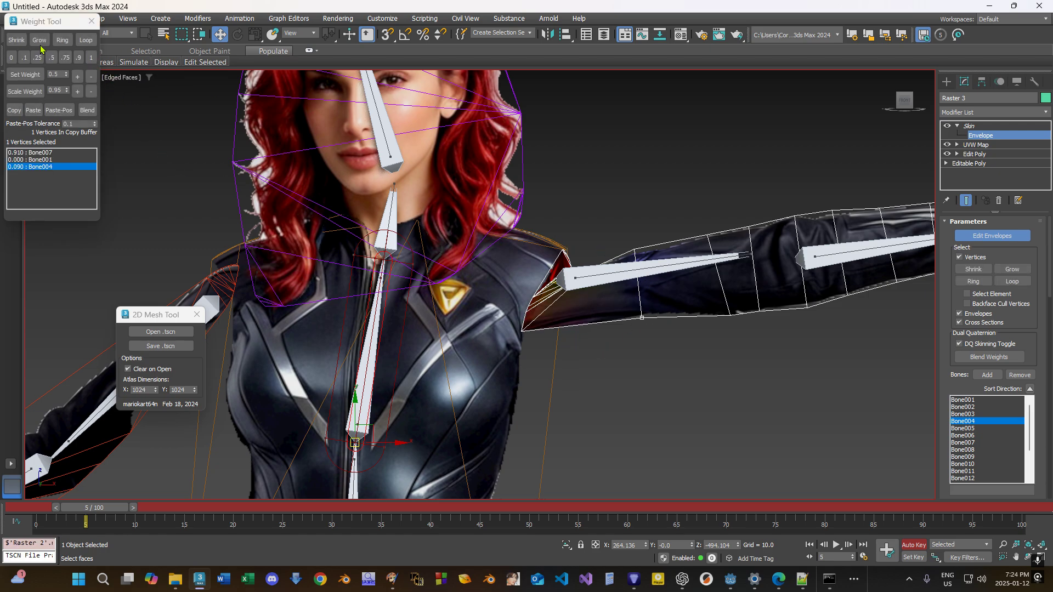
# Set the underside upper-arm vertex's Bone004 weight to 0.75, then blend five neighbouring upper-arm vertices and scale up their Bone007 weight.
pyautogui.click(67, 58)
pyautogui.moveTo(621, 225); pyautogui.dragTo(678, 278)
pyautogui.moveTo(754, 324); pyautogui.dragTo(755, 325)
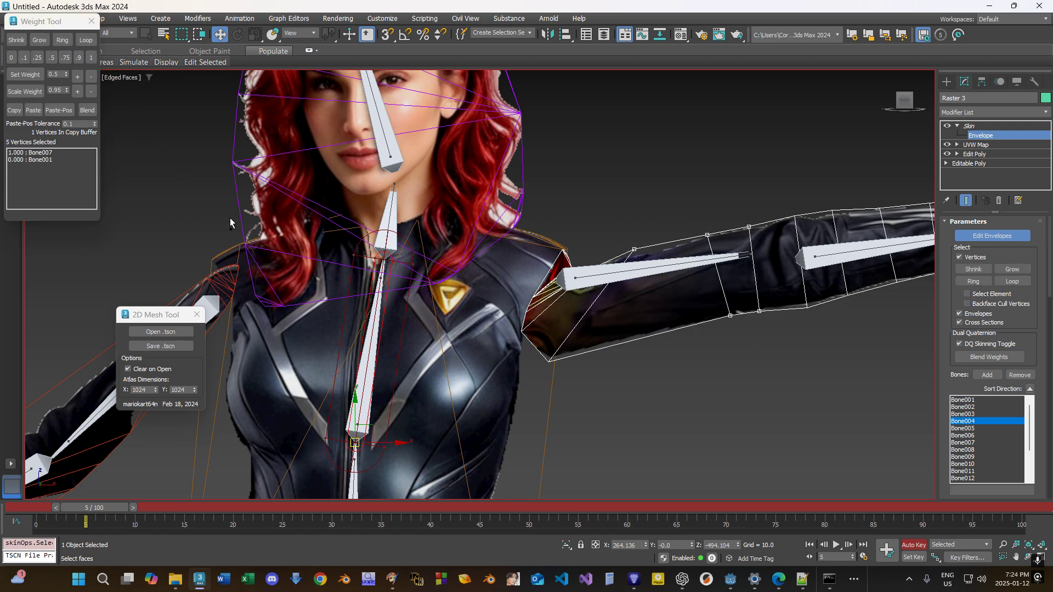
pyautogui.click(87, 110)
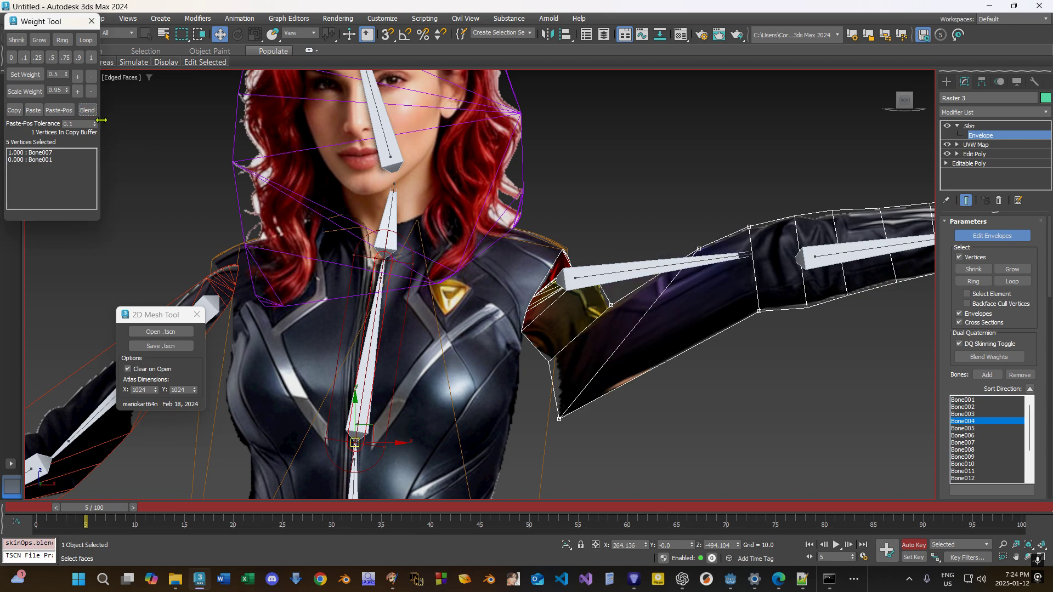
pyautogui.click(47, 153)
pyautogui.click(89, 110)
pyautogui.click(89, 110)
pyautogui.click(79, 92)
pyautogui.click(79, 92)
pyautogui.click(79, 92)
# Select the sagging vertex on the underside of the upper arm near the armpit and set its Bone007 weight to 0.5.
pyautogui.moveTo(598, 382); pyautogui.dragTo(532, 347)
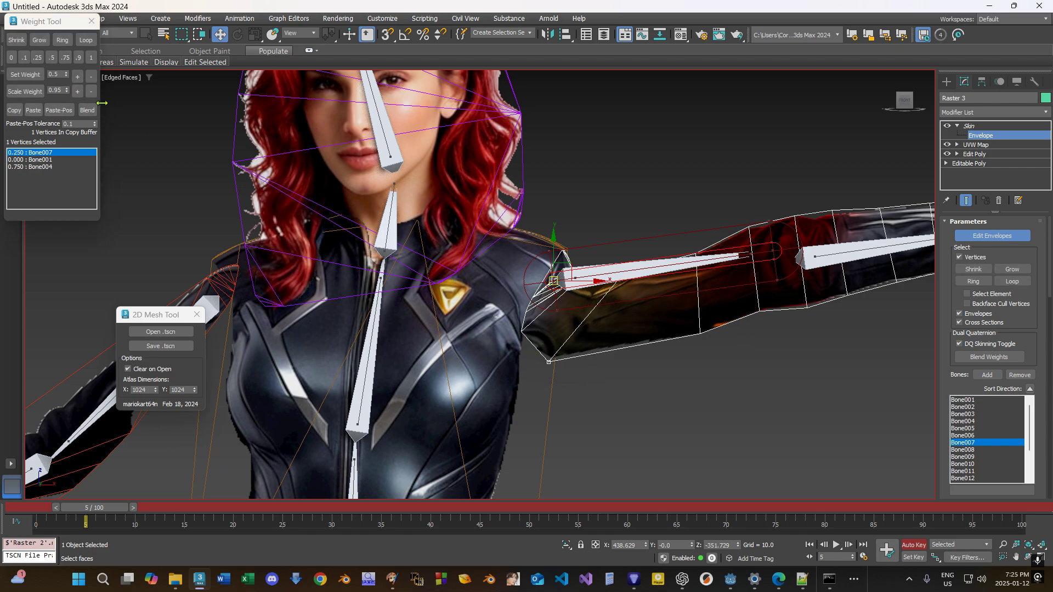
pyautogui.click(26, 60)
pyautogui.click(37, 62)
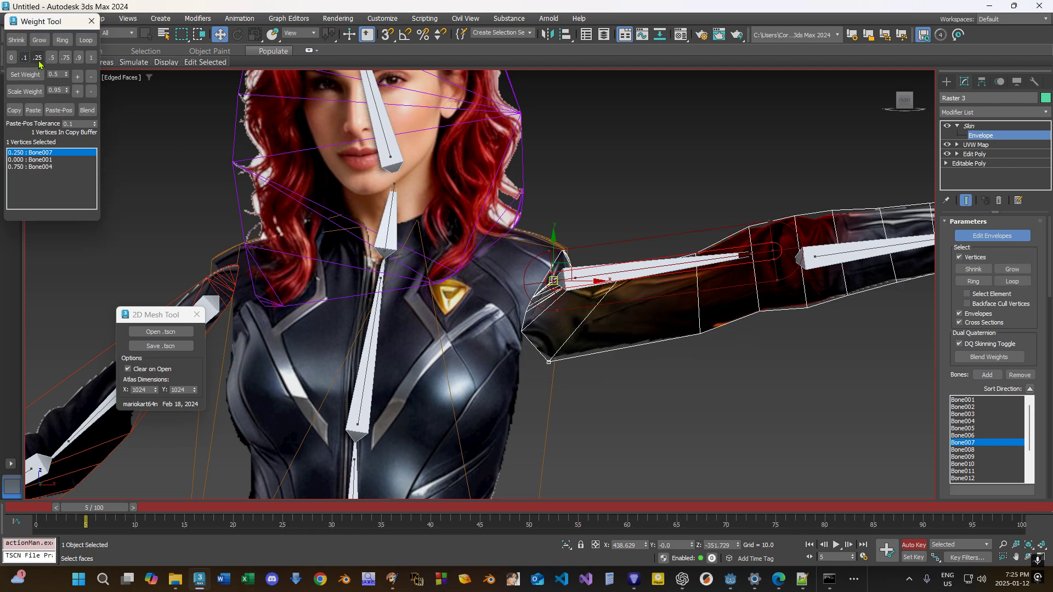
pyautogui.click(52, 59)
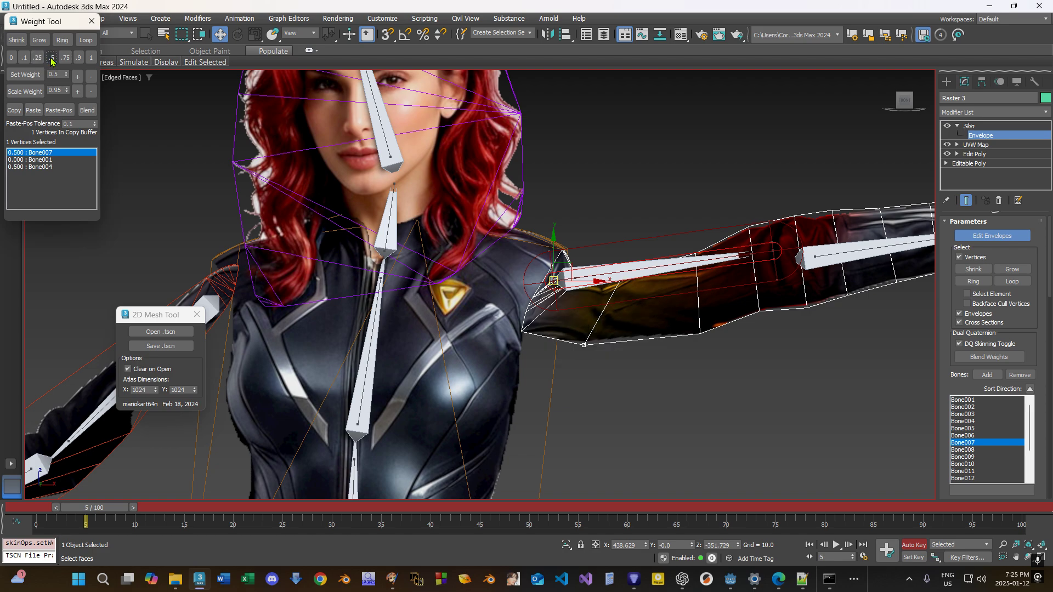
# Leave the Envelope level, hide the mesh edges and rotate the upper-arm bone downward to test the shoulder.
pyautogui.click(996, 136)
pyautogui.moveTo(755, 195); pyautogui.dragTo(745, 220, button='middle')
pyautogui.press('F4')
pyautogui.click(598, 193)
pyautogui.click(237, 34)
pyautogui.click(592, 300)
pyautogui.moveTo(571, 278); pyautogui.dragTo(585, 331)
# Rotate the hand bone Bone009 upward at the wrist of the same arm.
pyautogui.scroll(-5, 585, 331)
pyautogui.moveTo(585, 331); pyautogui.dragTo(503, 215, button='middle')
pyautogui.scroll(3, 550, 260)
pyautogui.click(718, 307)
pyautogui.click(750, 411)
pyautogui.moveTo(750, 412); pyautogui.dragTo(823, 450)
# Select the arm mesh's nine hand vertices at the Envelope level and set their Bone009 weight to 1.
pyautogui.click(784, 432)
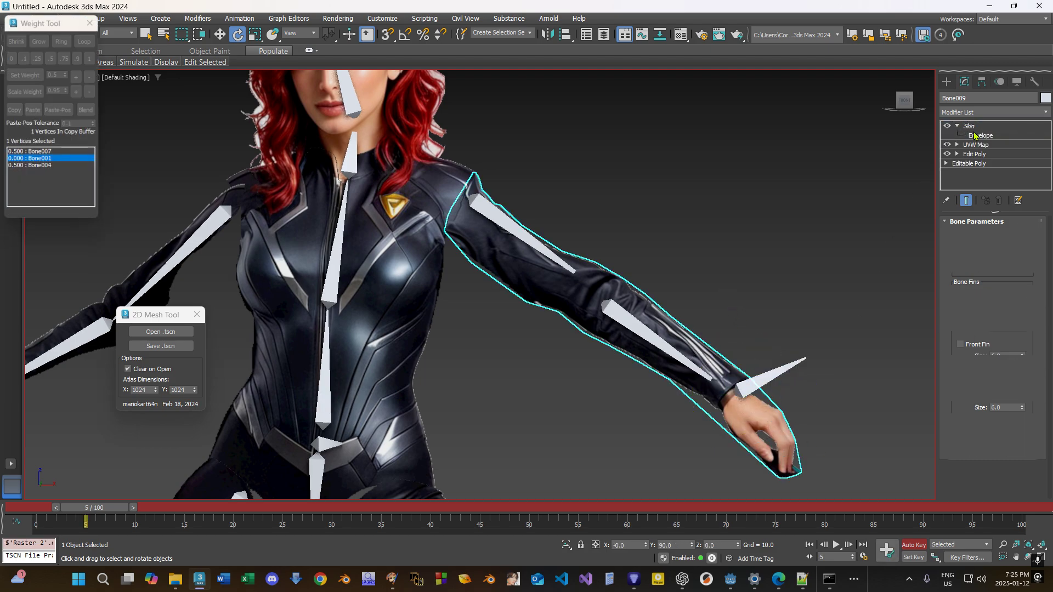
pyautogui.moveTo(833, 412); pyautogui.dragTo(725, 496)
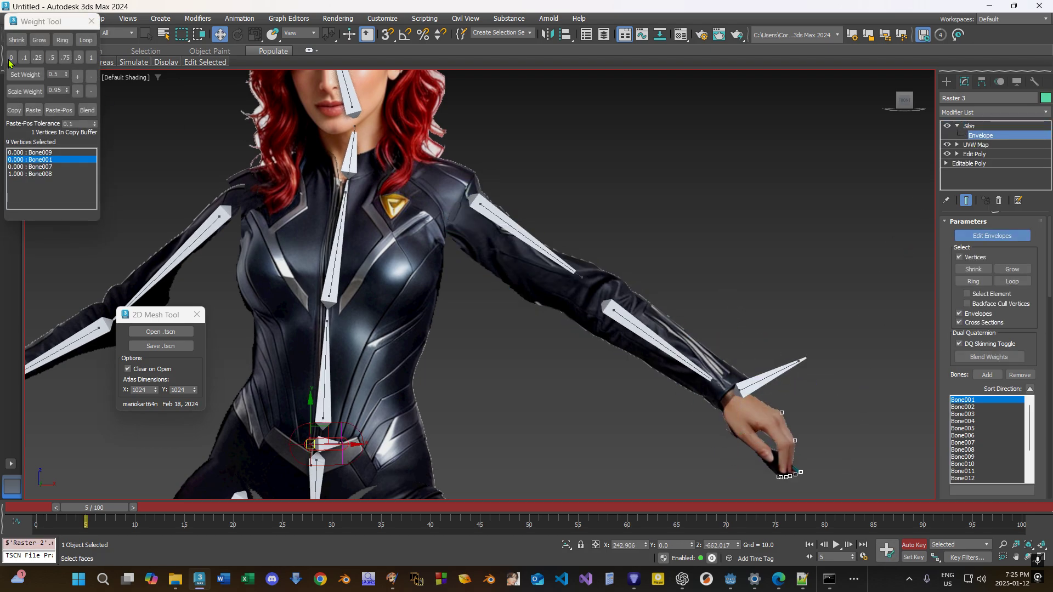
pyautogui.click(91, 57)
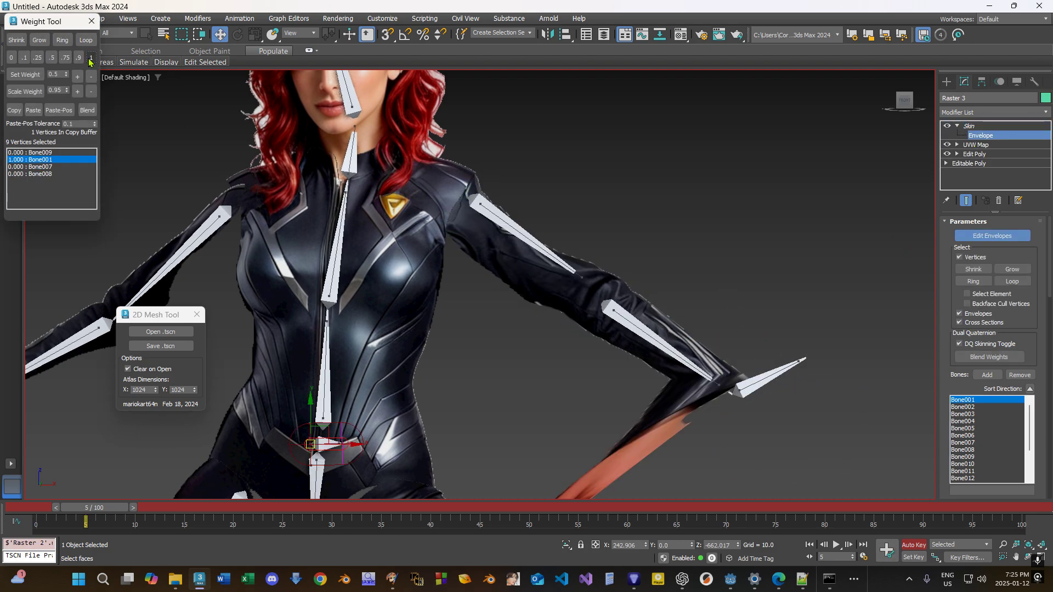
pyautogui.hotkey('ctrl', 'z')
pyautogui.click(753, 396)
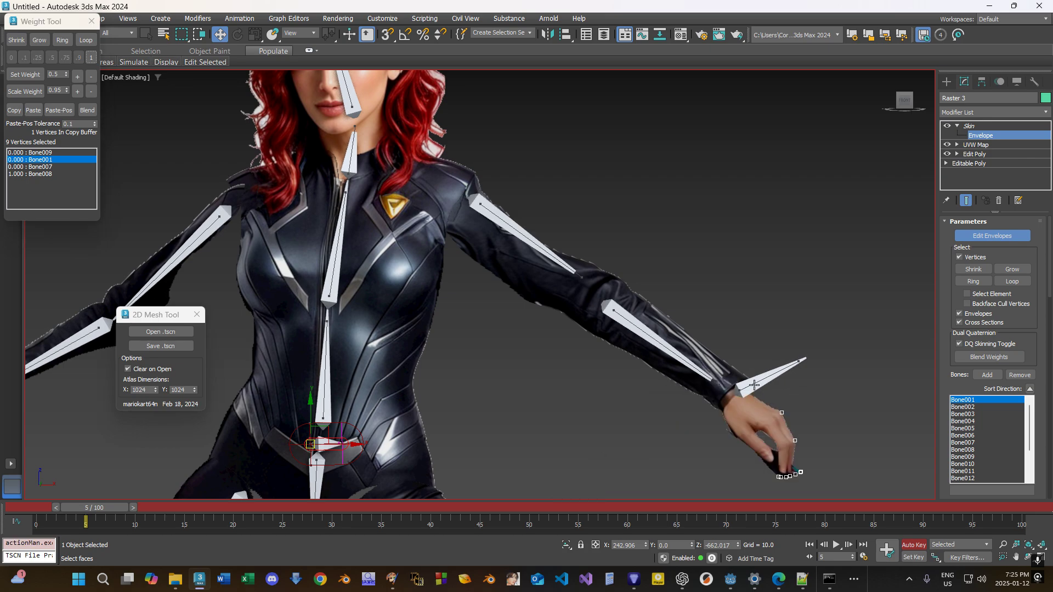
pyautogui.click(91, 57)
pyautogui.scroll(5, 747, 376)
pyautogui.press('F4')
pyautogui.moveTo(794, 351); pyautogui.dragTo(764, 341, button='middle')
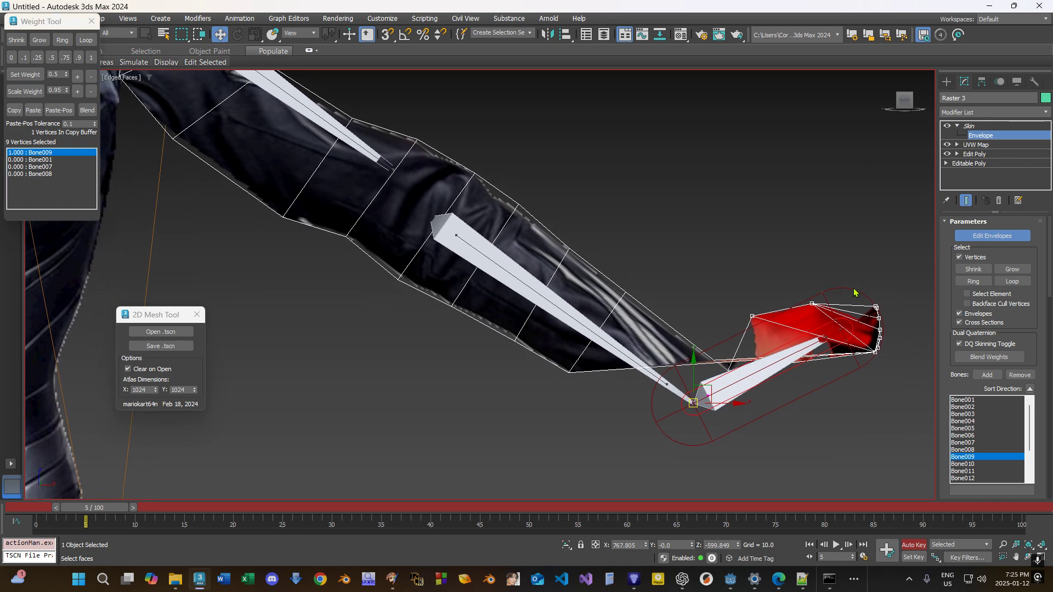
# Disable the arm mesh's Skin modifier and enter the Vertex level of its Edit Poly modifier, accepting the topology change.
pyautogui.click(969, 127)
pyautogui.click(947, 126)
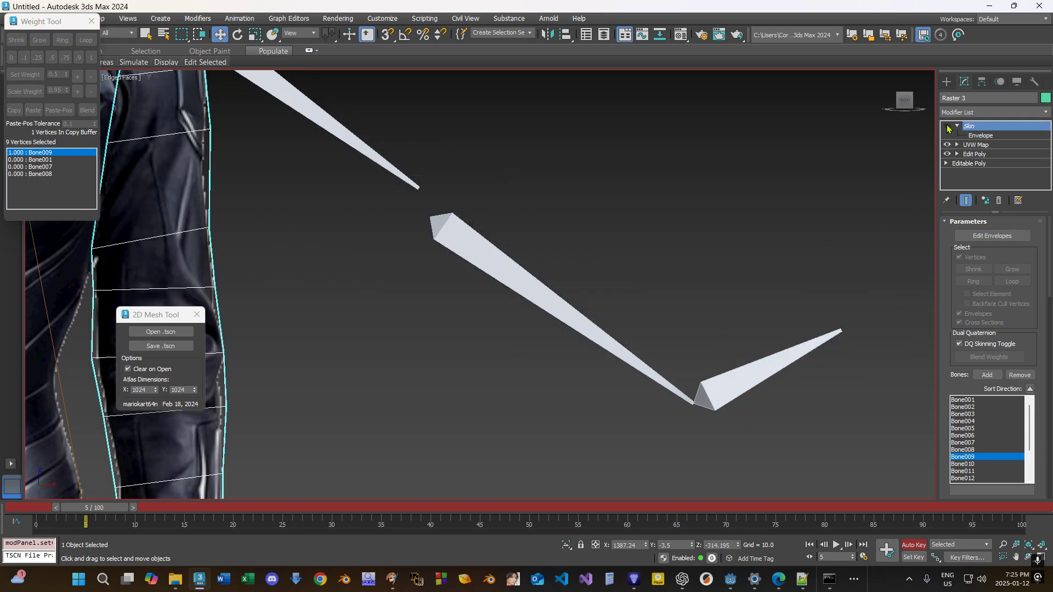
pyautogui.scroll(-2, 463, 408)
pyautogui.moveTo(464, 408); pyautogui.dragTo(528, 209, button='middle')
pyautogui.moveTo(283, 410); pyautogui.dragTo(400, 292, button='middle')
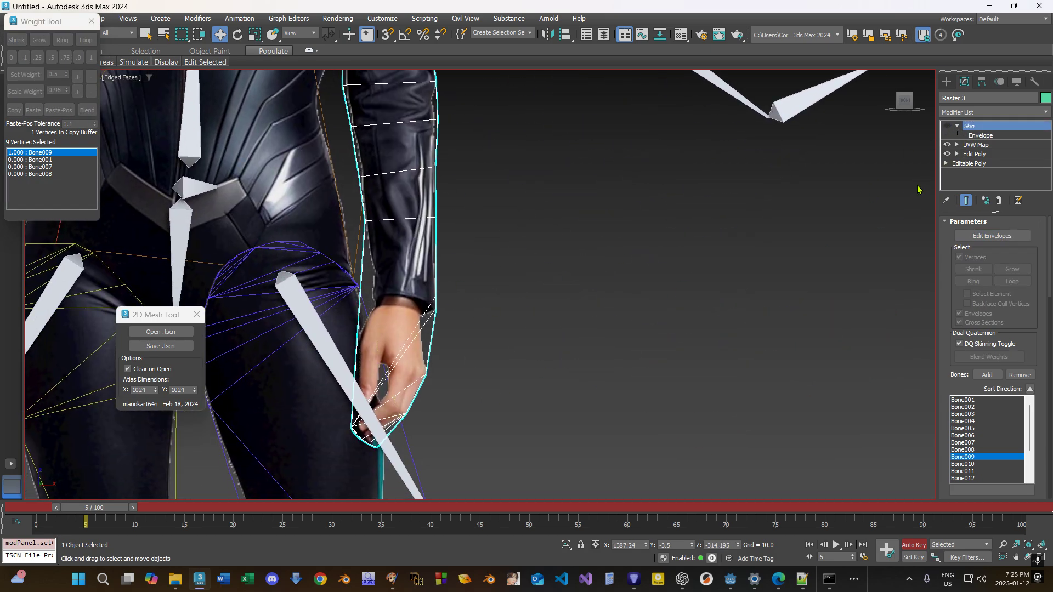
pyautogui.click(957, 154)
pyautogui.click(977, 164)
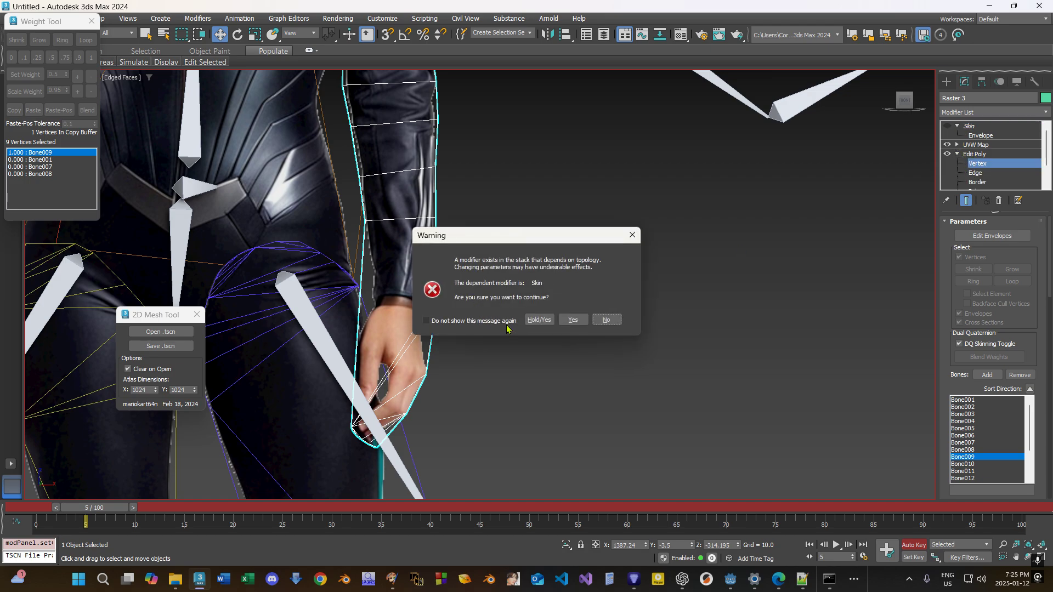
pyautogui.click(570, 320)
# Remove the two diagonal edges running from the outer wrist across the hand.
pyautogui.rightClick(481, 274)
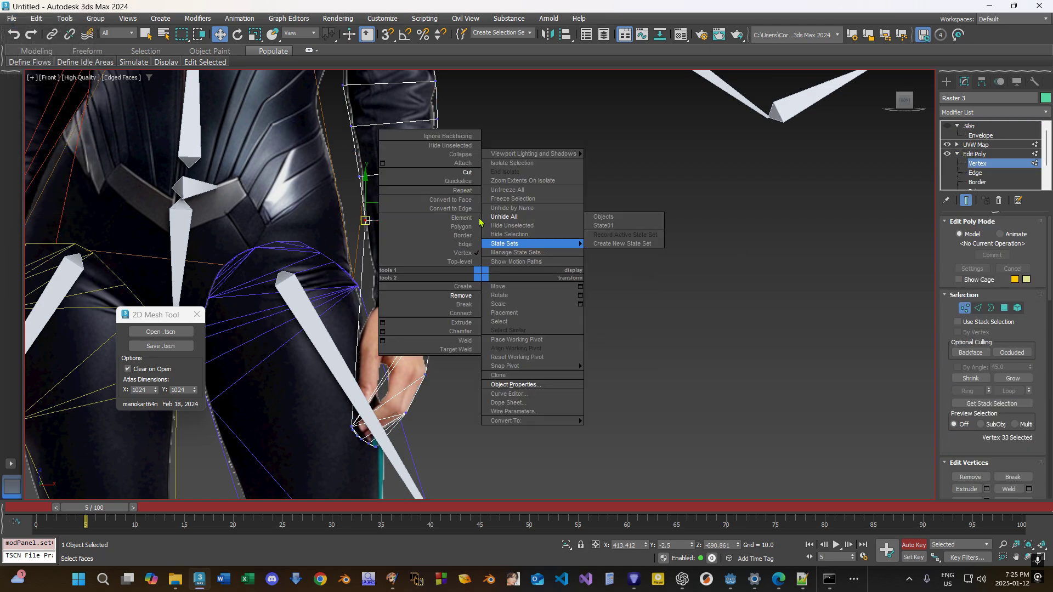
pyautogui.click(983, 174)
pyautogui.click(416, 331)
pyautogui.keyDown('ctrl'); pyautogui.click(415, 320); pyautogui.keyUp('ctrl')
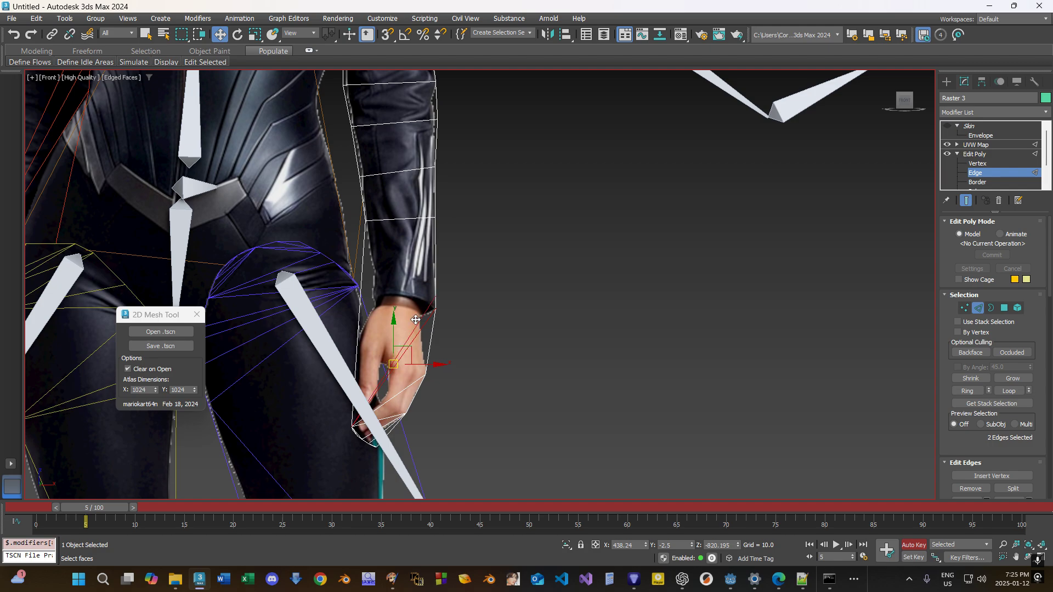
pyautogui.rightClick(484, 285)
pyautogui.click(461, 303)
# Cut new edges across the wrist at the sleeve cuff, joining the outer and inner outlines of the arm mesh.
pyautogui.press('1')
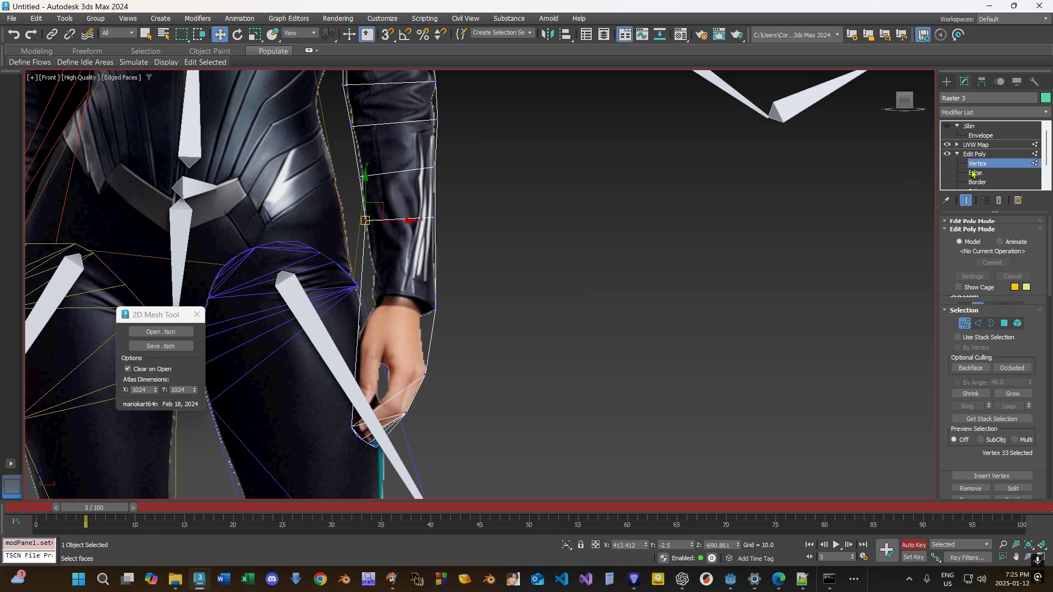
pyautogui.click(435, 309)
pyautogui.rightClick(443, 305)
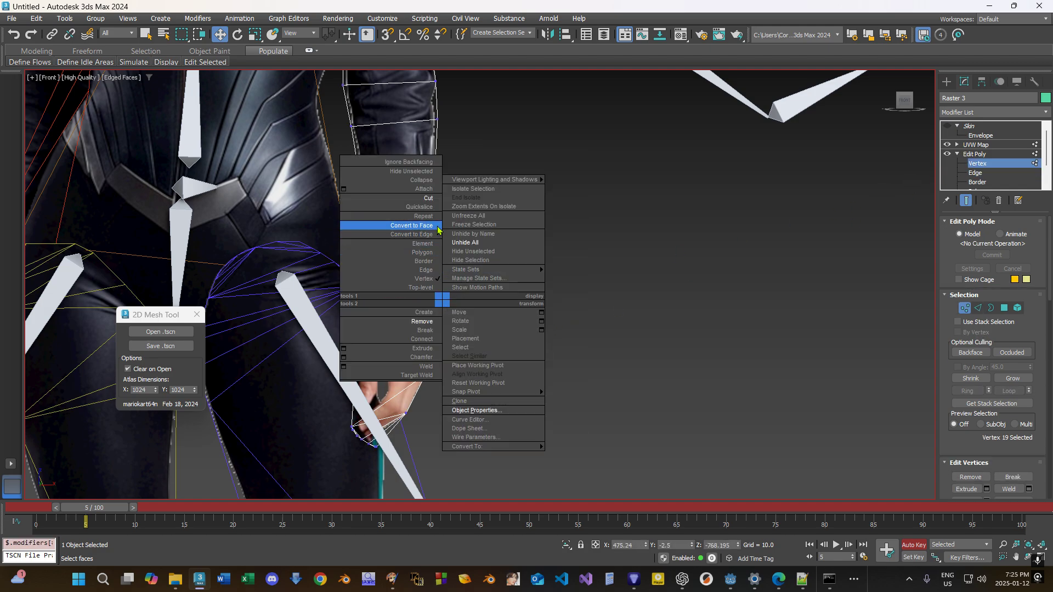
pyautogui.click(428, 198)
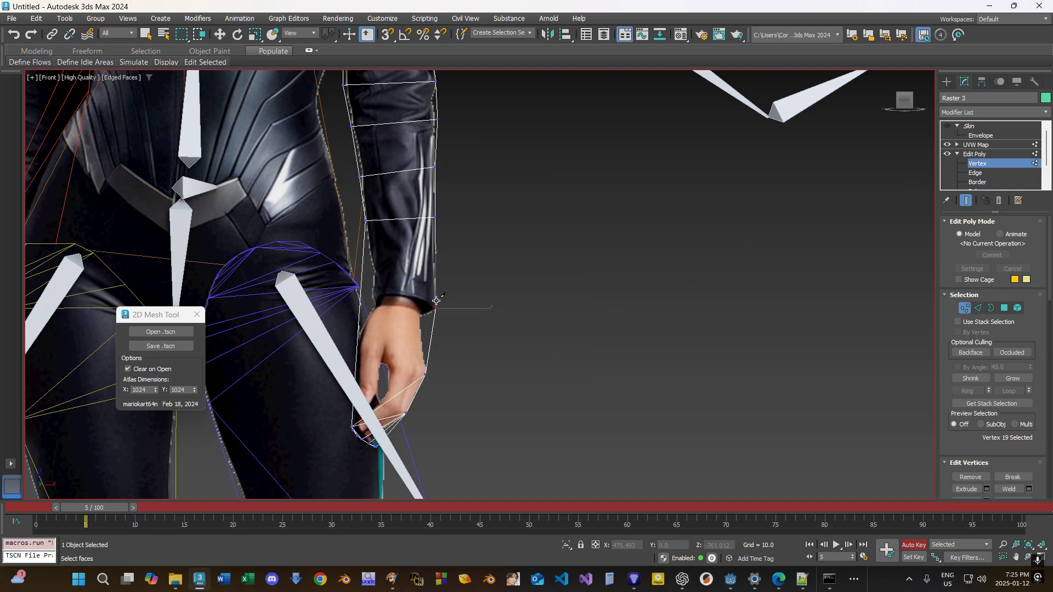
pyautogui.click(362, 306)
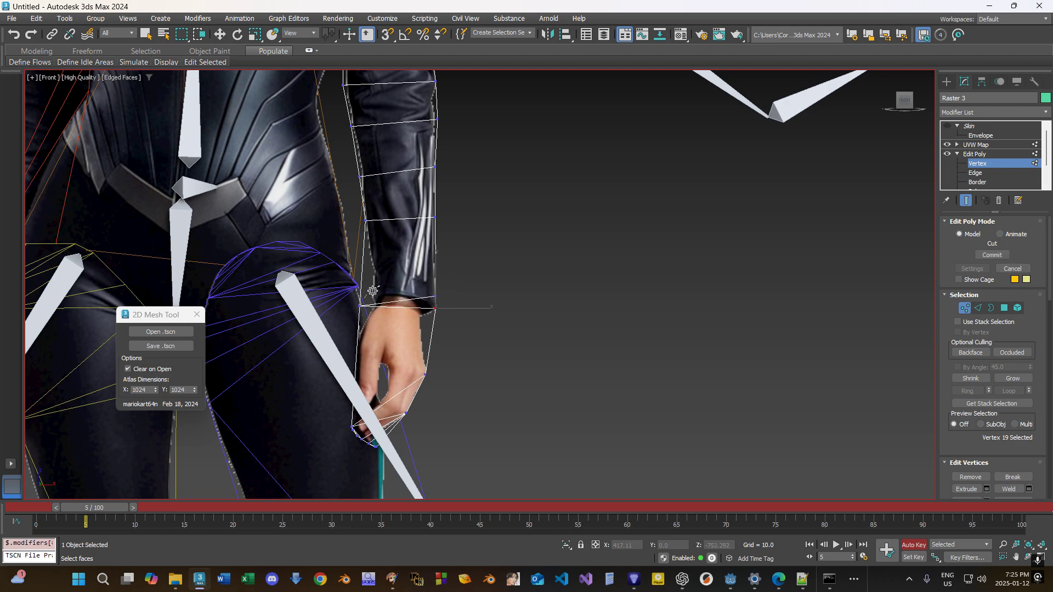
pyautogui.scroll(4, 359, 296)
pyautogui.click(568, 283)
pyautogui.scroll(-4, 577, 297)
pyautogui.moveTo(573, 297); pyautogui.dragTo(564, 246, button='middle')
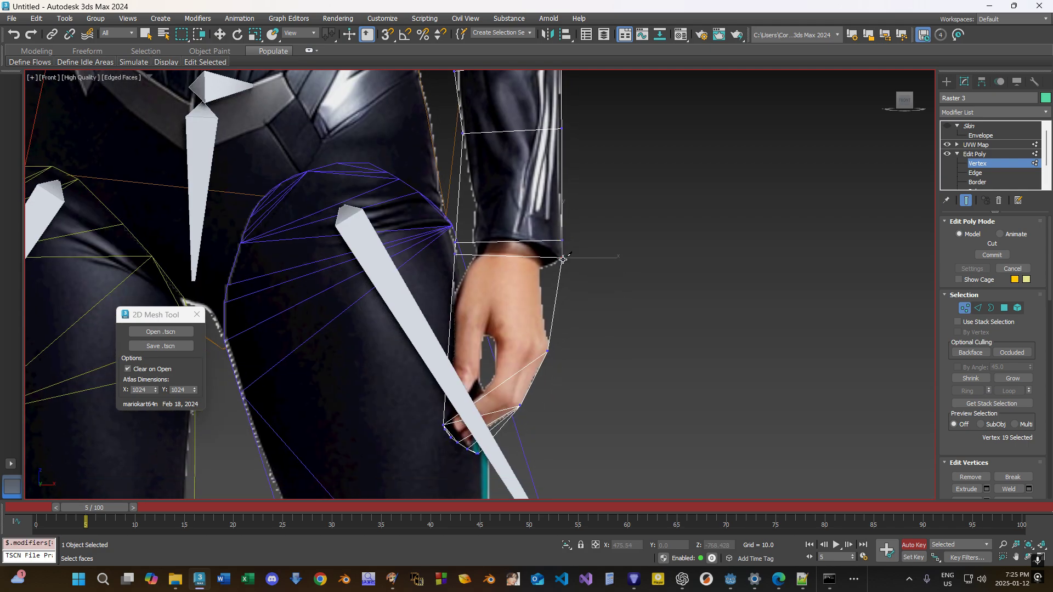
pyautogui.scroll(2, 555, 305)
pyautogui.rightClick(580, 234)
pyautogui.rightClick(632, 226)
pyautogui.click(647, 230)
pyautogui.click(609, 442)
# Leave the Edit Poly Vertex level and re-enable the Skin modifier to check the bent wrist.
pyautogui.click(912, 179)
pyautogui.click(976, 164)
pyautogui.scroll(-6, 629, 278)
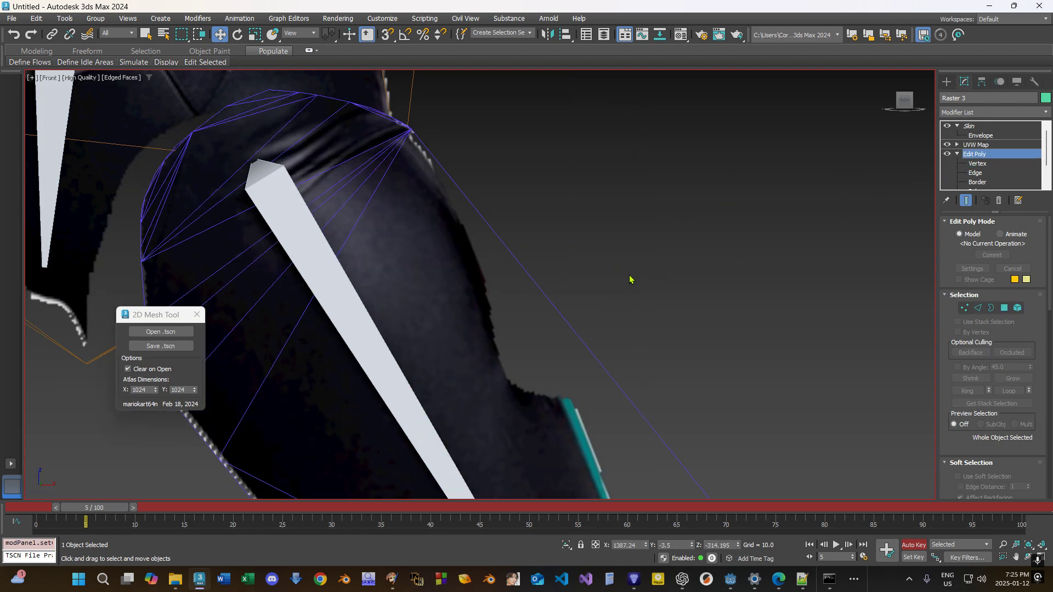
pyautogui.scroll(2, 676, 251)
pyautogui.scroll(6, 675, 250)
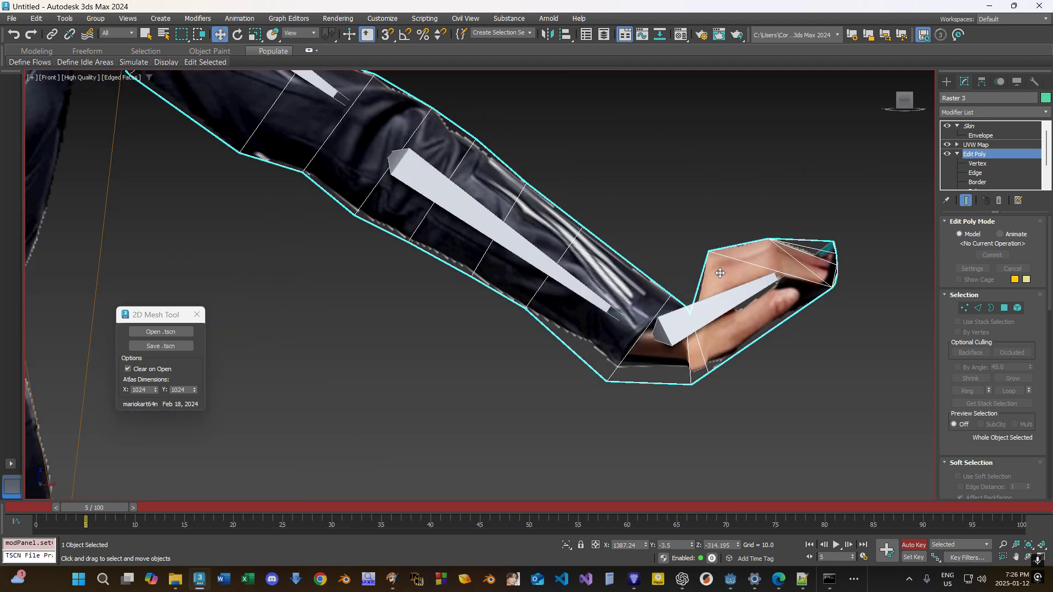
pyautogui.scroll(-6, 685, 300)
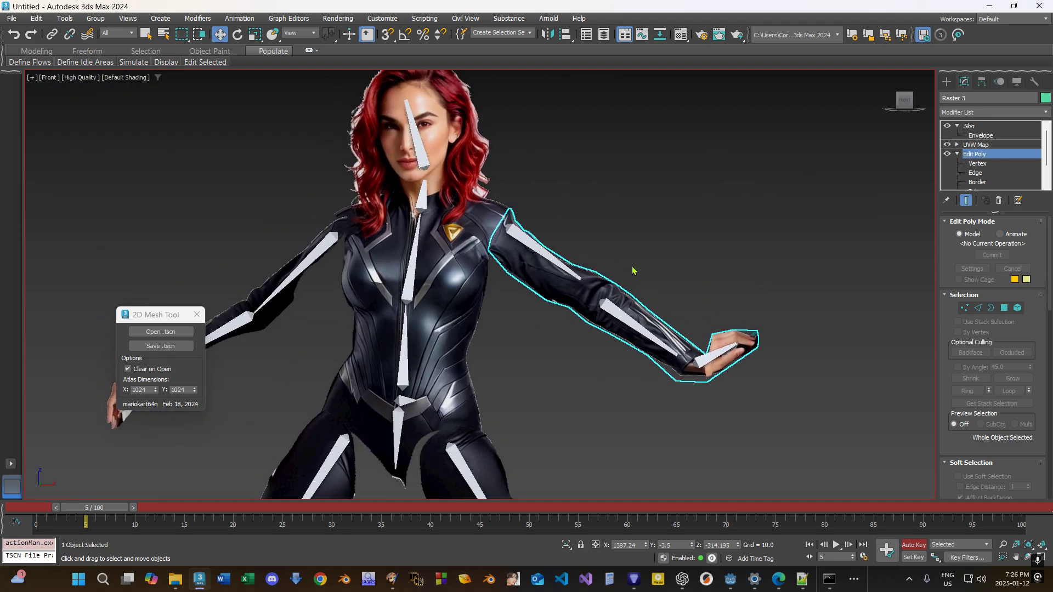
# Deselect the arm mesh, return the timeline to frame 0 and turn off Auto Key.
pyautogui.click(630, 270)
pyautogui.scroll(-5, 550, 270)
pyautogui.scroll(3, 571, 290)
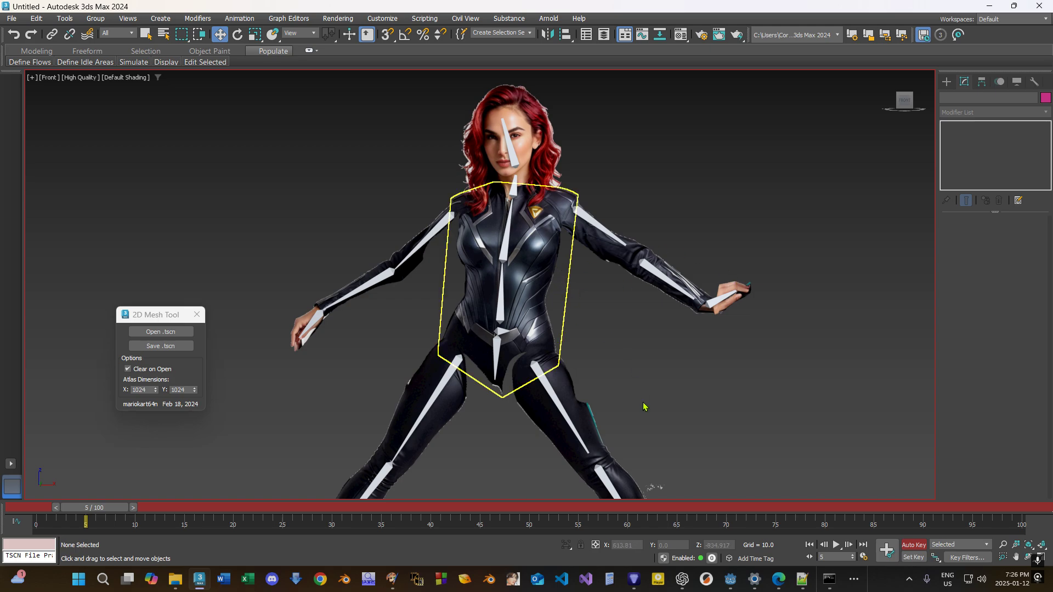
pyautogui.scroll(3, 647, 301)
pyautogui.scroll(-5, 641, 277)
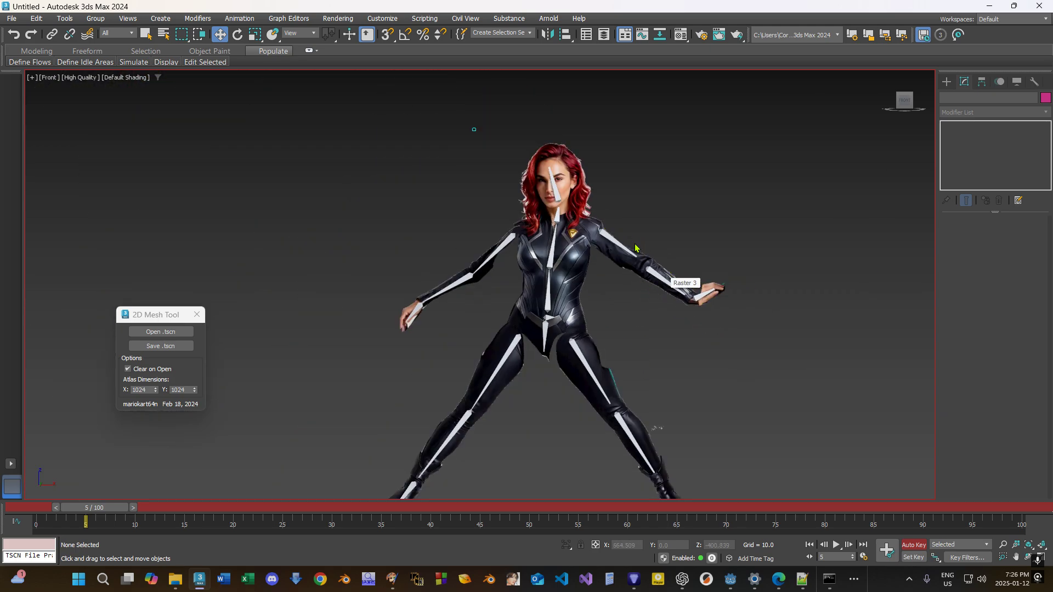
pyautogui.scroll(3, 635, 256)
pyautogui.scroll(-5, 587, 416)
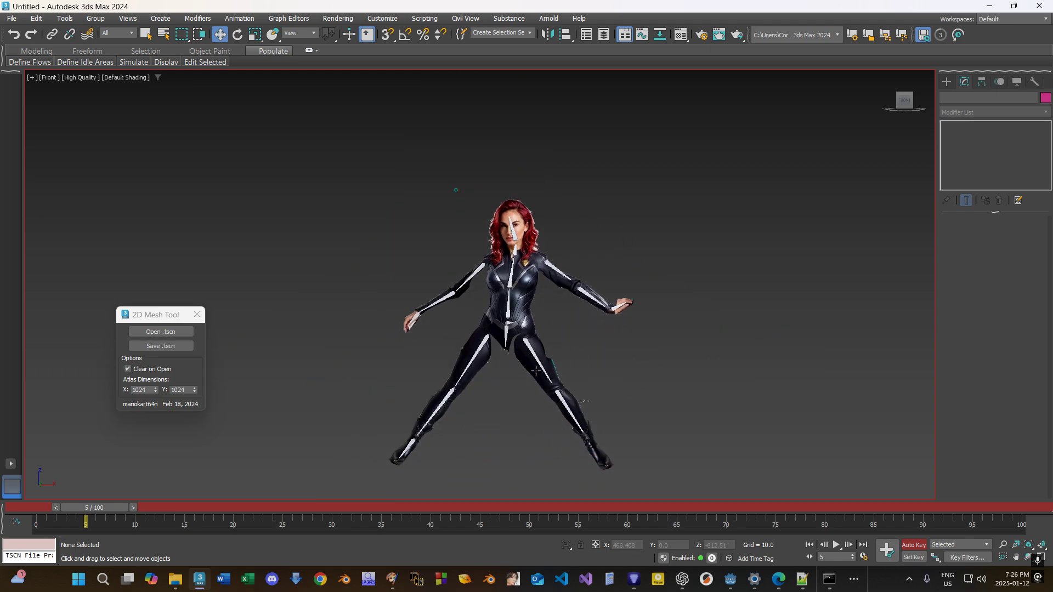
pyautogui.moveTo(108, 511); pyautogui.dragTo(49, 512)
pyautogui.click(916, 545)
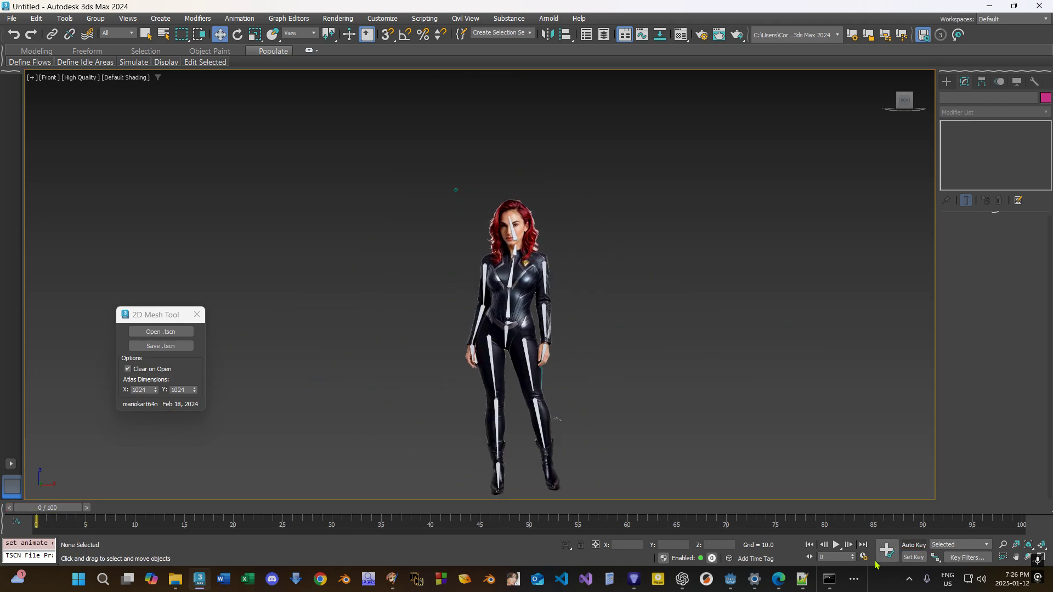
pyautogui.scroll(4, 635, 248)
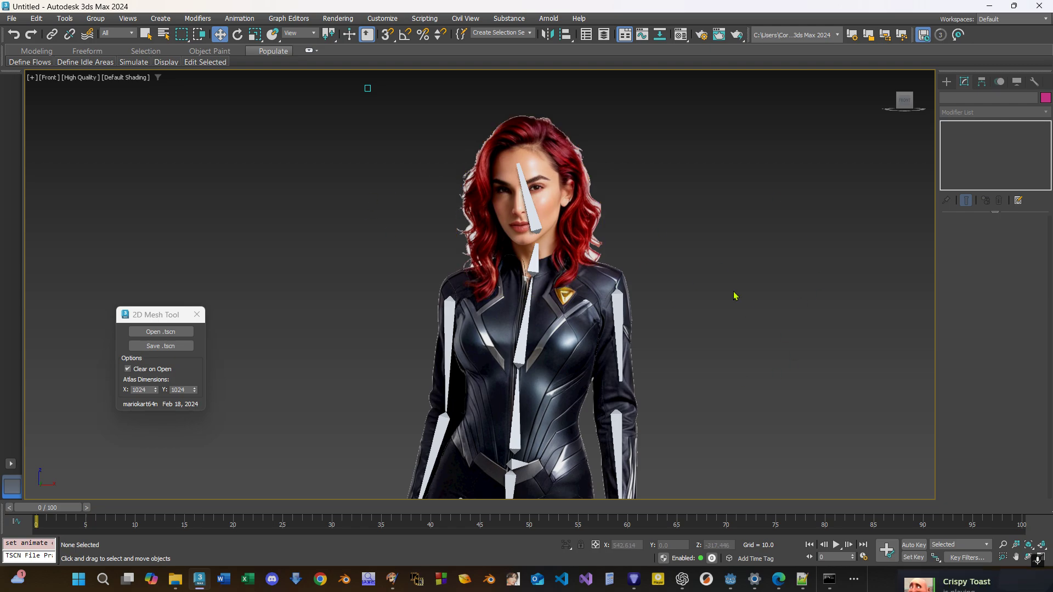
pyautogui.scroll(-5, 529, 154)
pyautogui.click(163, 347)
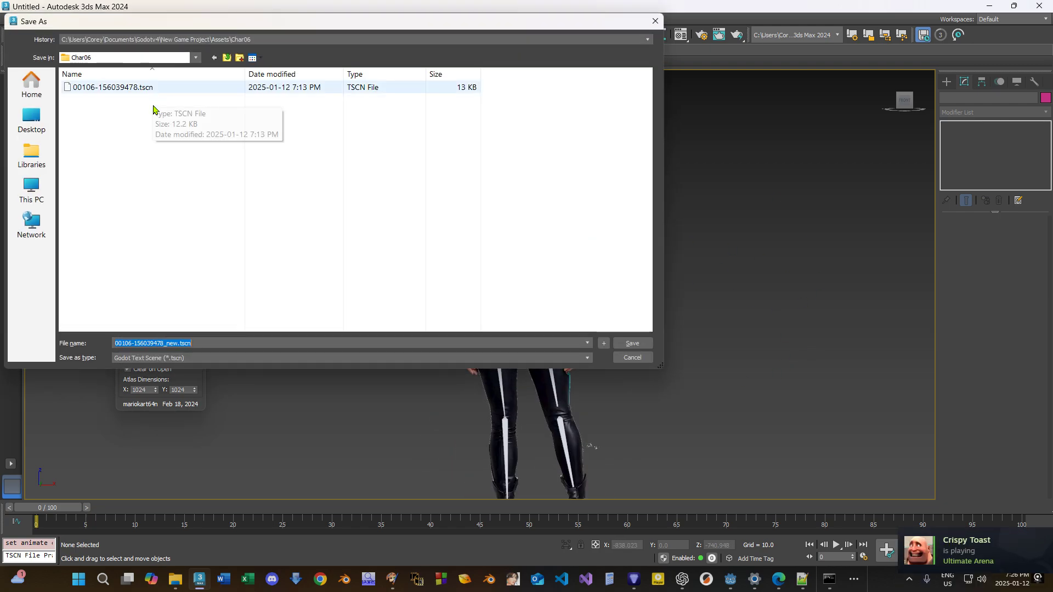
pyautogui.click(631, 342)
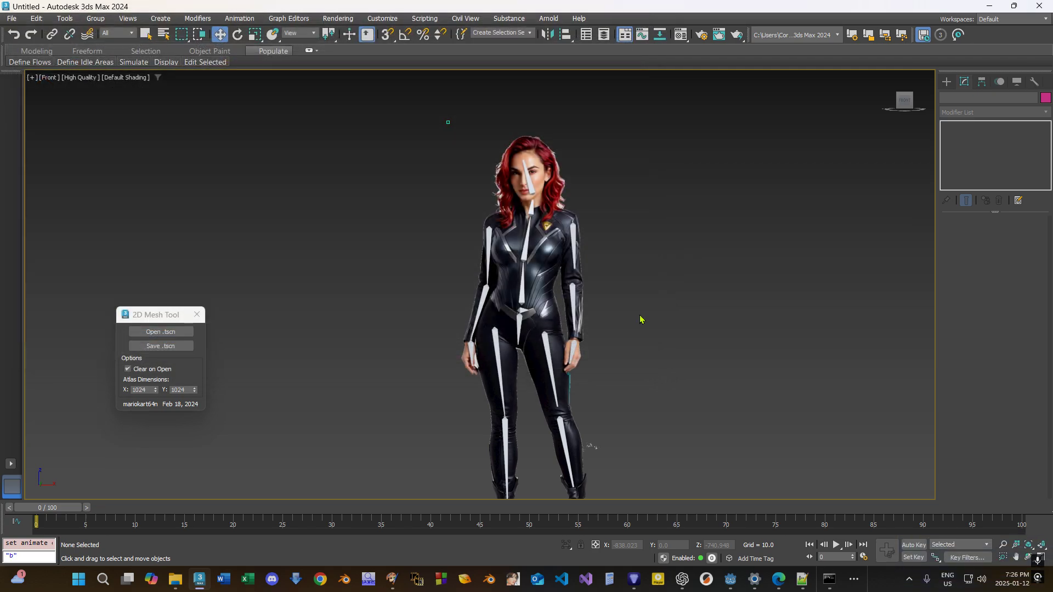
pyautogui.click(529, 301)
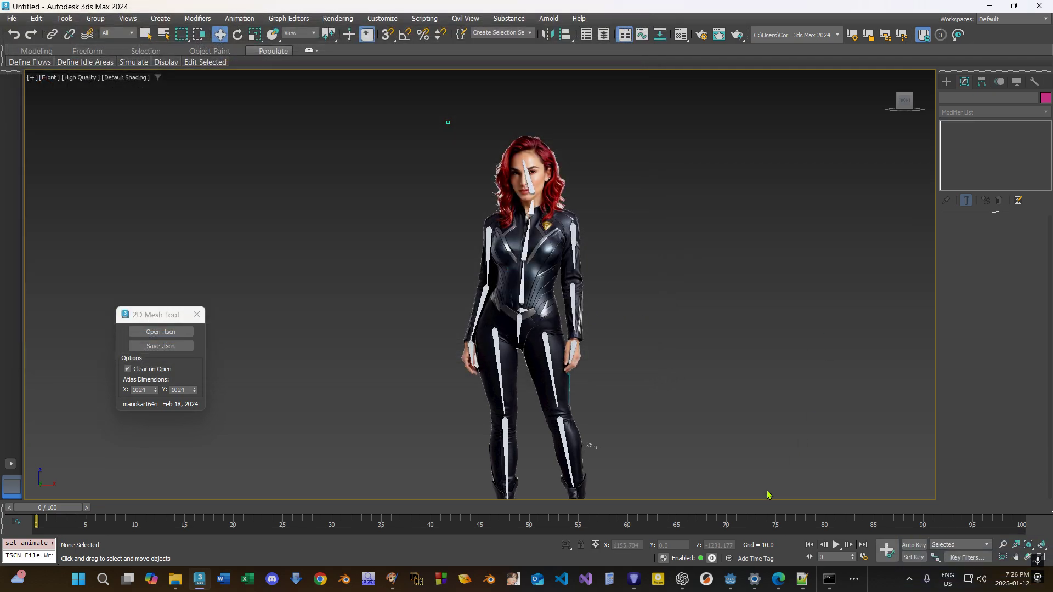
pyautogui.click(730, 579)
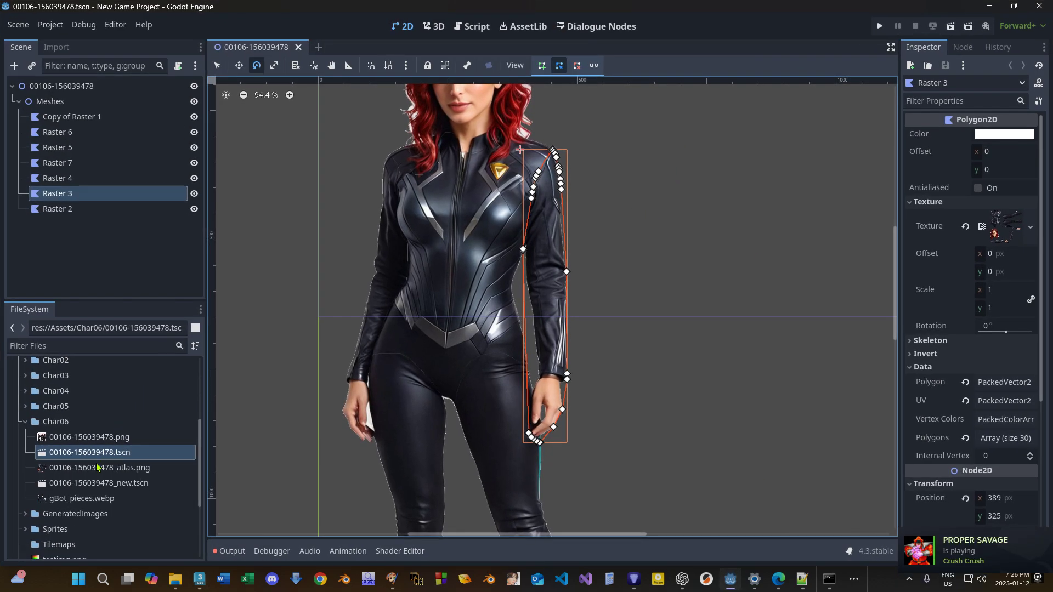
pyautogui.doubleClick(88, 483)
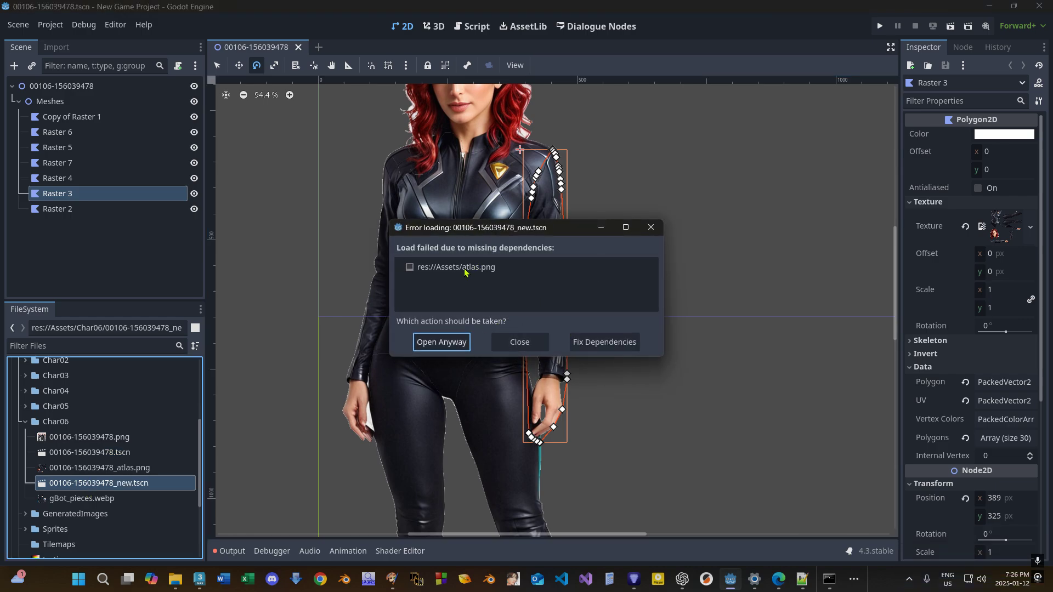
pyautogui.click(607, 344)
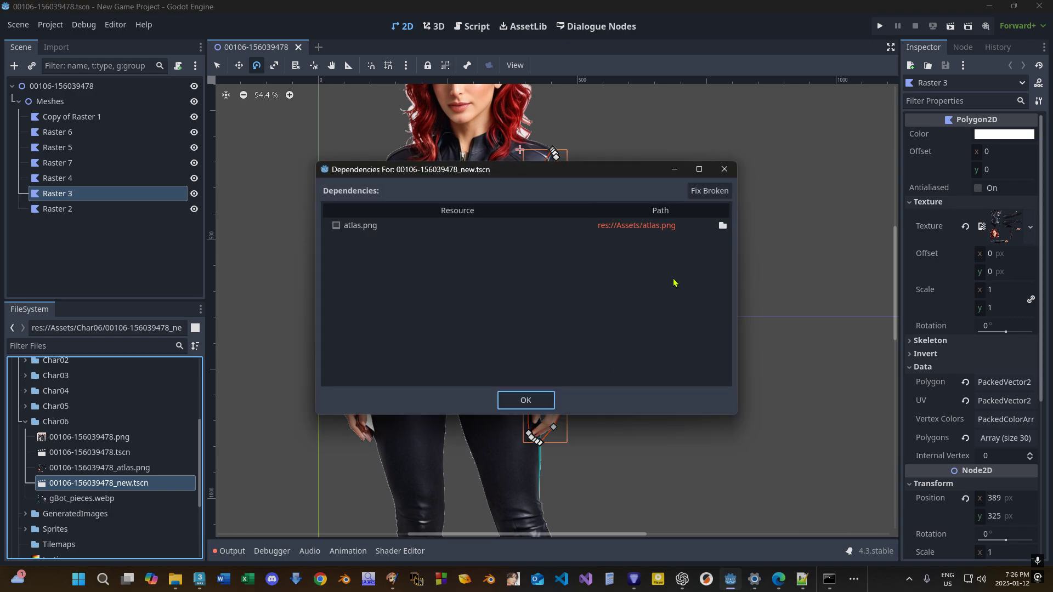
pyautogui.click(719, 225)
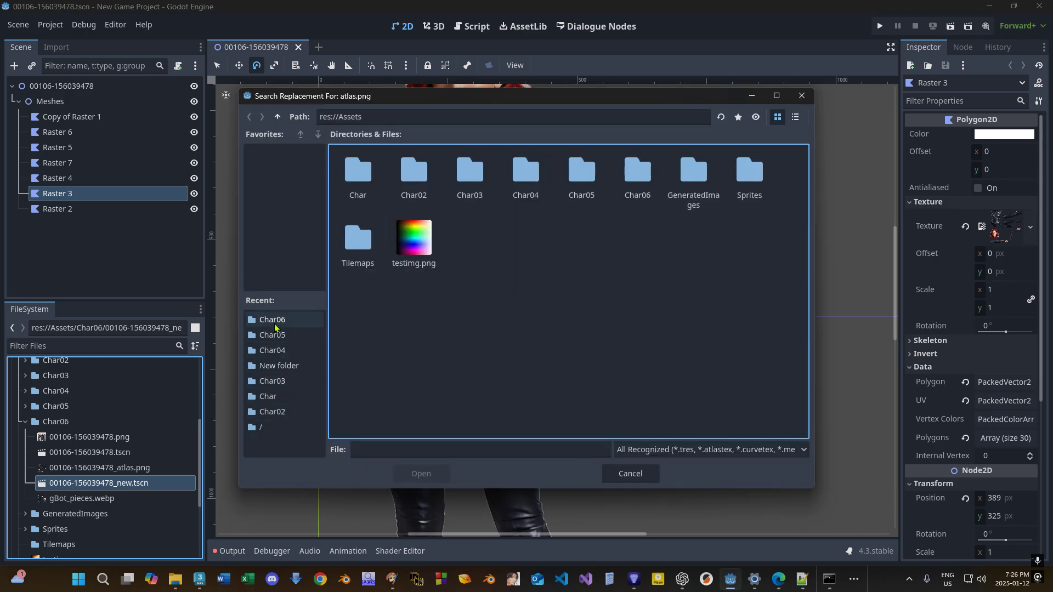
pyautogui.click(274, 320)
pyautogui.click(411, 173)
pyautogui.press('Return')
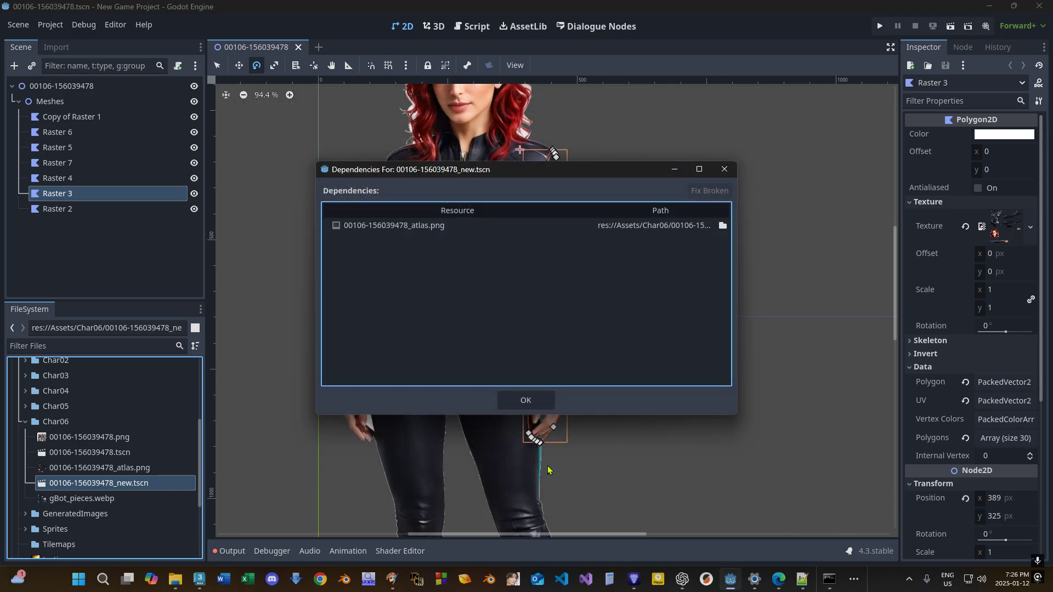
pyautogui.click(552, 399)
pyautogui.click(535, 350)
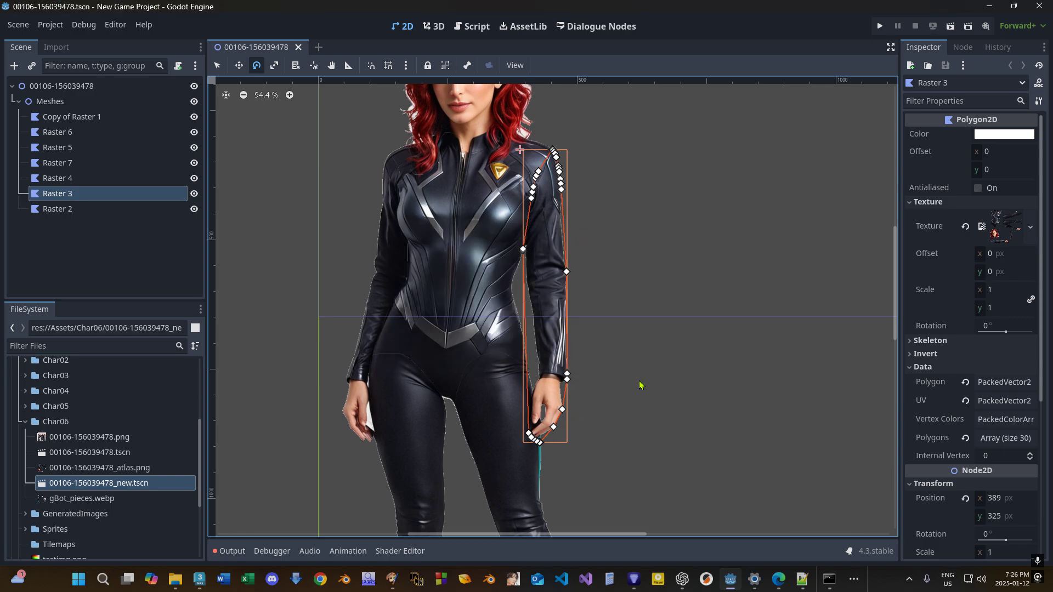
pyautogui.scroll(-2, 321, 335)
pyautogui.click(298, 47)
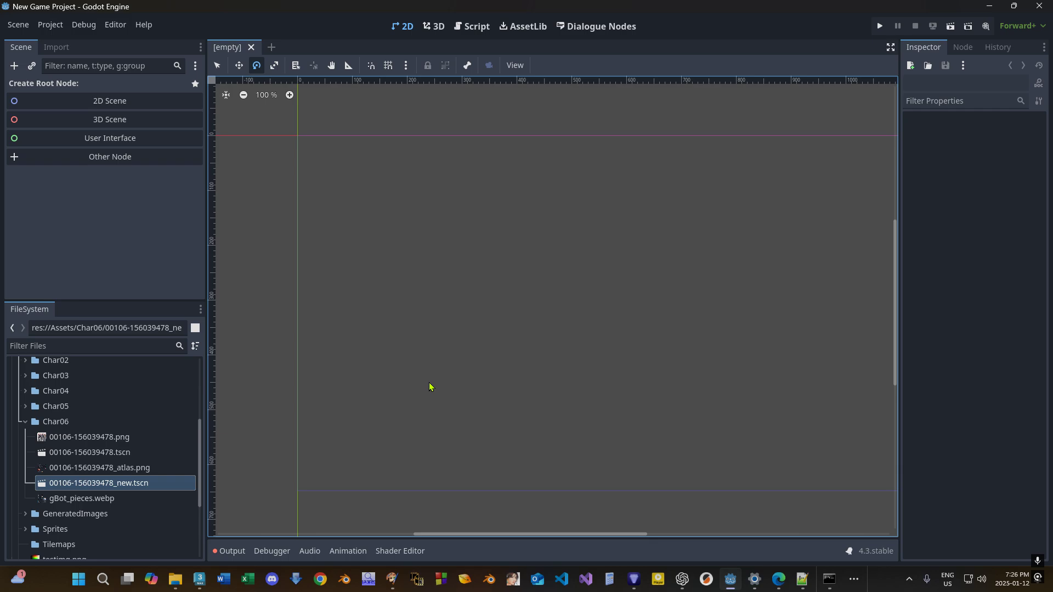
pyautogui.scroll(-15, 515, 341)
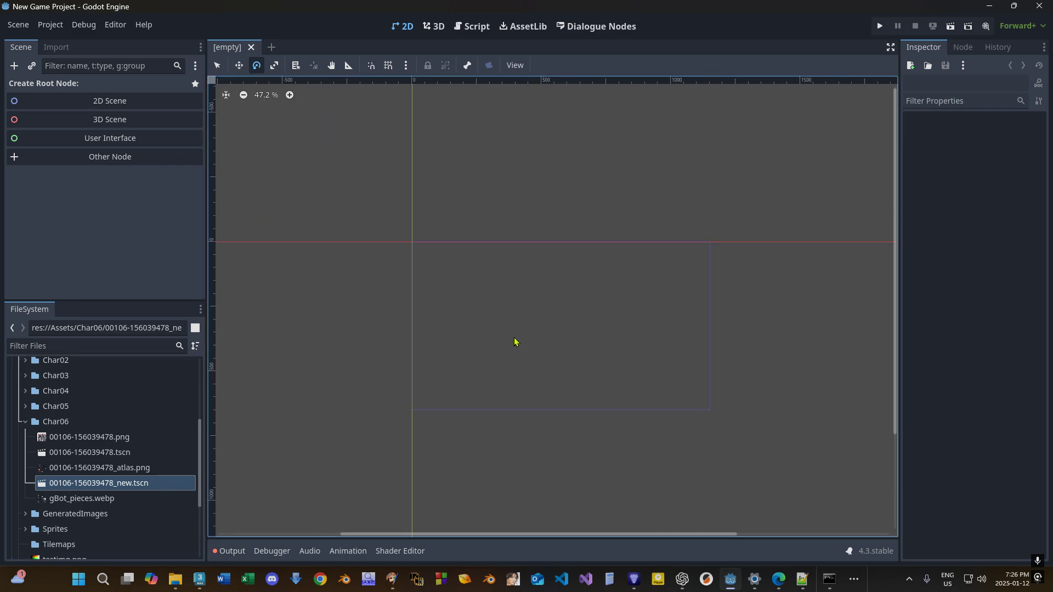
pyautogui.doubleClick(132, 485)
pyautogui.scroll(4, 656, 416)
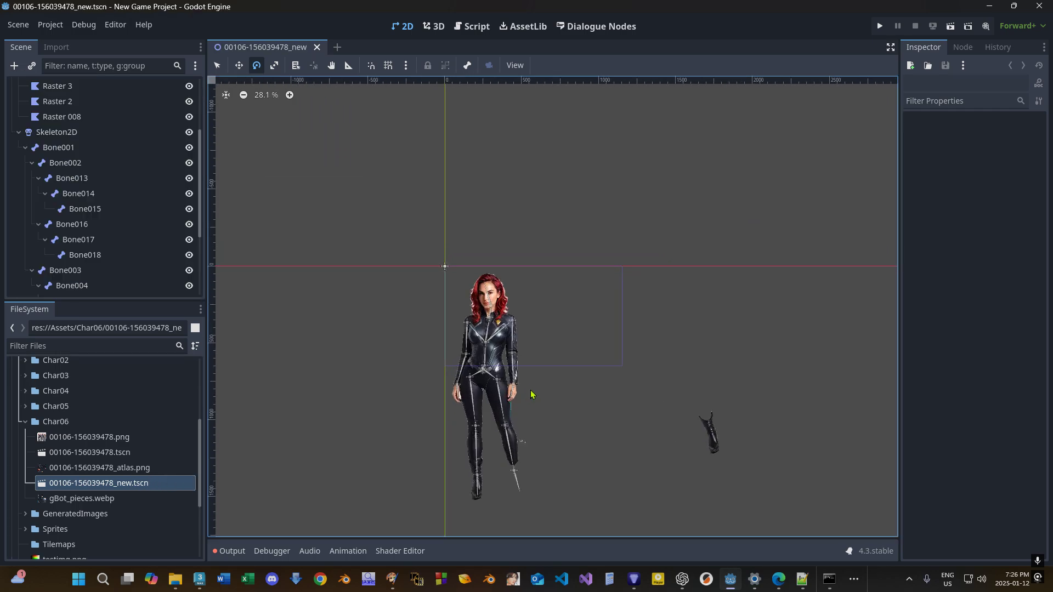
# Select the stray boot mesh Raster 008, which lies apart from the character.
pyautogui.click(705, 342)
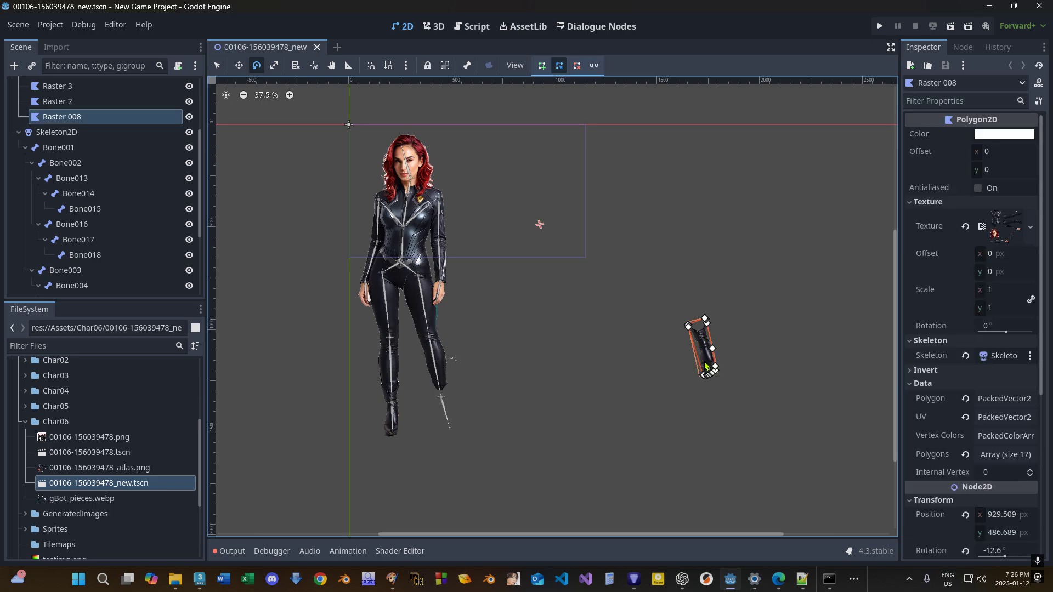
pyautogui.scroll(6, 706, 347)
pyautogui.scroll(-5, 707, 351)
pyautogui.scroll(-1, 706, 347)
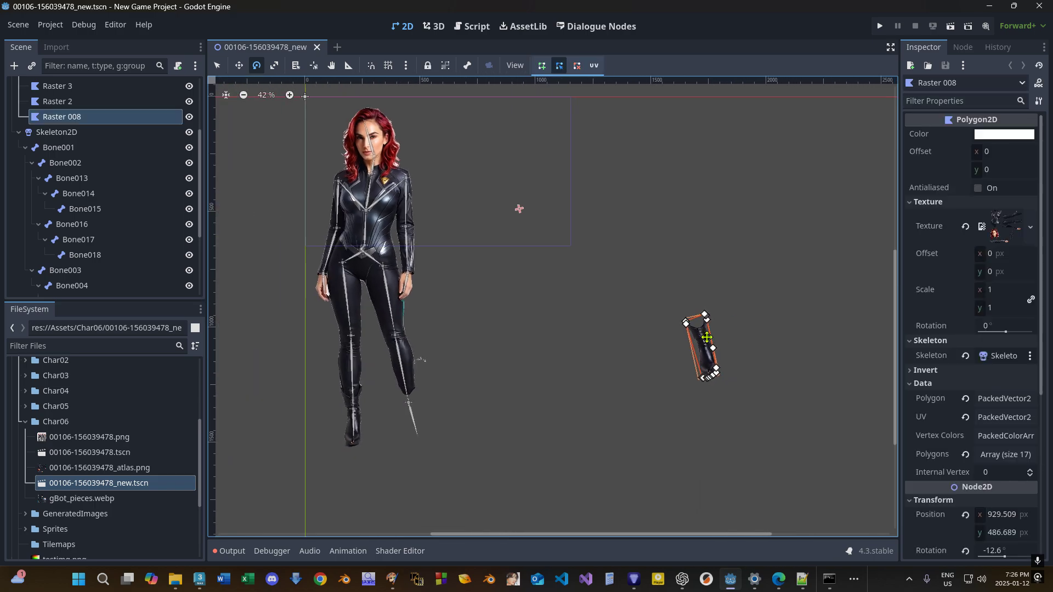
# Try to move the stray boot mesh by hand onto the bootless lower leg, to a position of about (-331, 771) px.
pyautogui.moveTo(706, 347); pyautogui.dragTo(749, 320, button='middle')
pyautogui.moveTo(748, 320); pyautogui.dragTo(592, 362)
pyautogui.hotkey('ctrl', 'z')
pyautogui.press('w')
pyautogui.moveTo(727, 336); pyautogui.dragTo(459, 392)
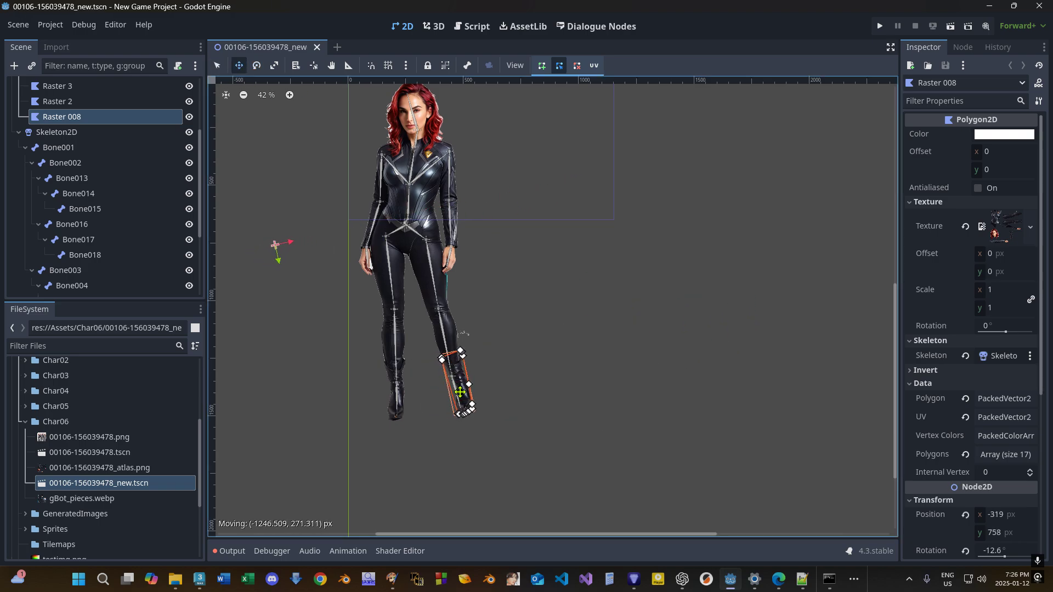
pyautogui.scroll(4, 459, 392)
pyautogui.moveTo(531, 368); pyautogui.dragTo(524, 373)
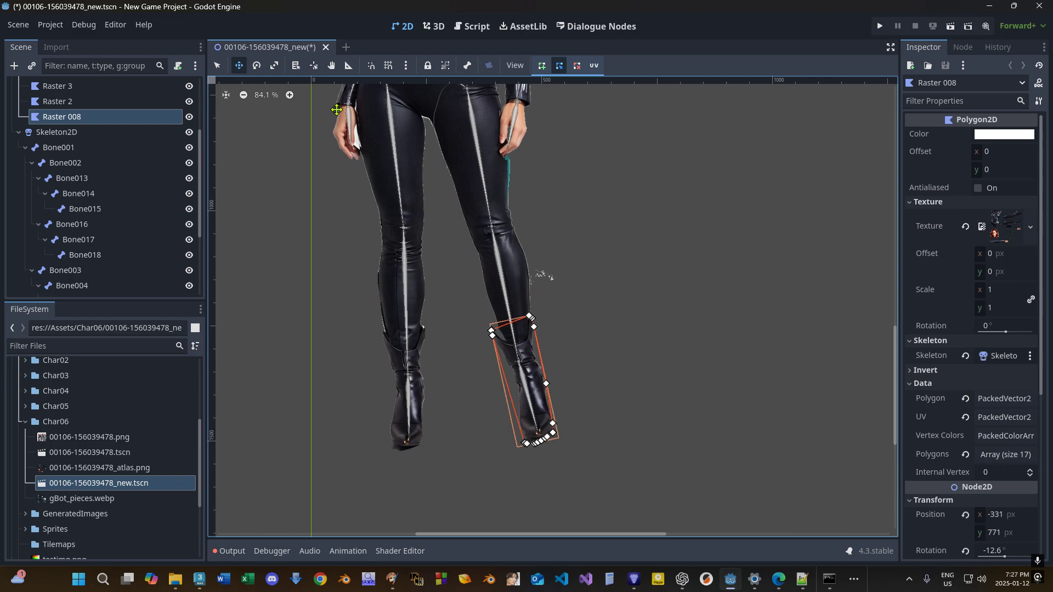
# Try to rotate the boot mesh upright by about 12.5° and move it back under the leg, to about (-206, 616) px.
pyautogui.click(256, 65)
pyautogui.moveTo(533, 370); pyautogui.dragTo(482, 463)
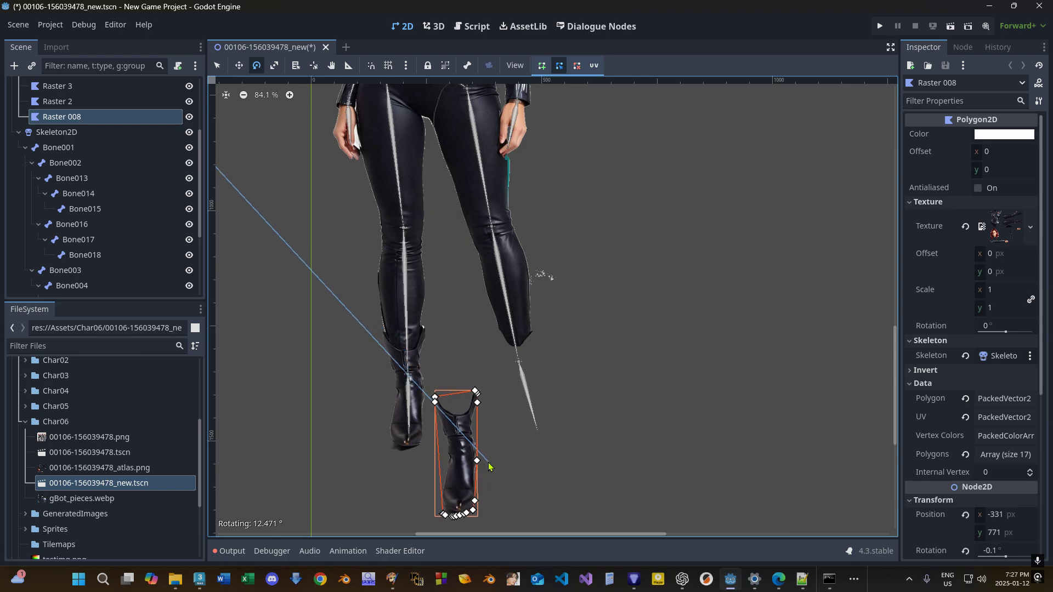
pyautogui.press('w')
pyautogui.moveTo(446, 432); pyautogui.dragTo(502, 360)
pyautogui.scroll(1, 512, 385)
pyautogui.scroll(-3, 501, 429)
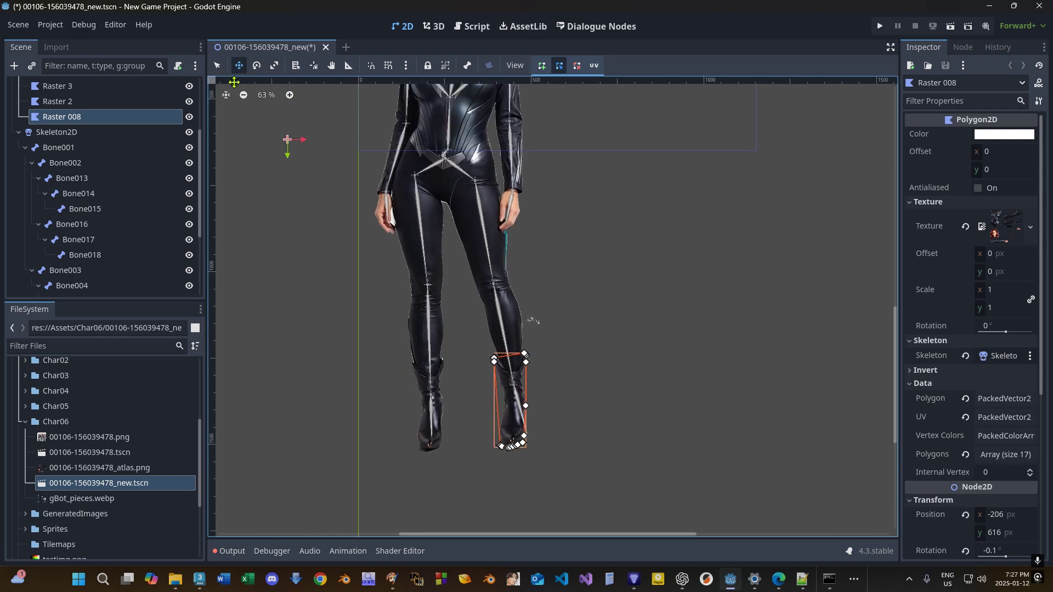
pyautogui.scroll(-3, 483, 291)
# Undo the manual moves and rotation of the boot mesh.
pyautogui.hotkey('ctrl', 'z')
pyautogui.hotkey('ctrl', 'z')
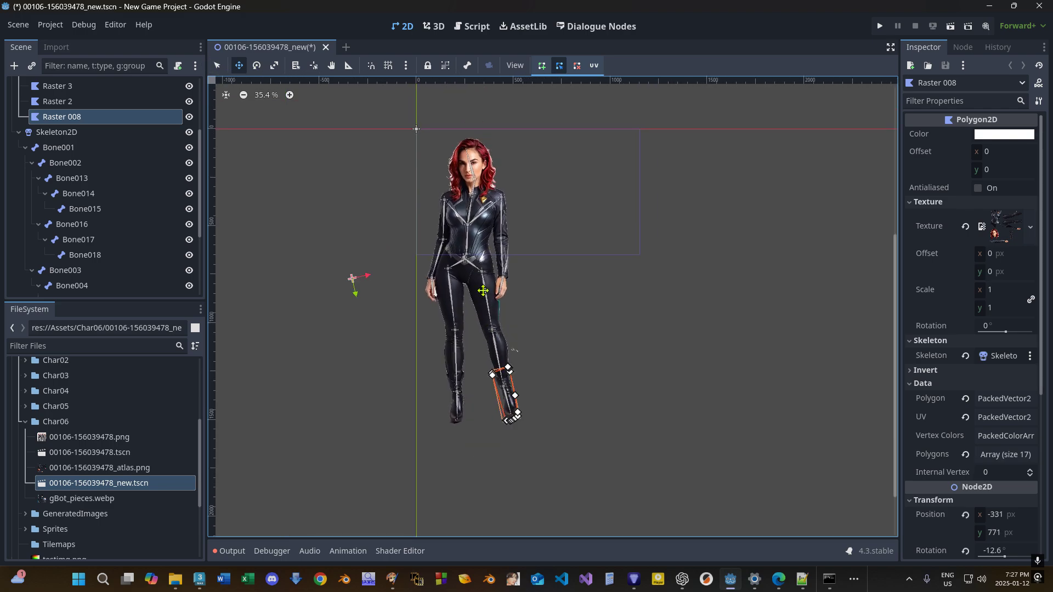
pyautogui.hotkey('ctrl', 'z')
pyautogui.hotkey('ctrl', 'z')
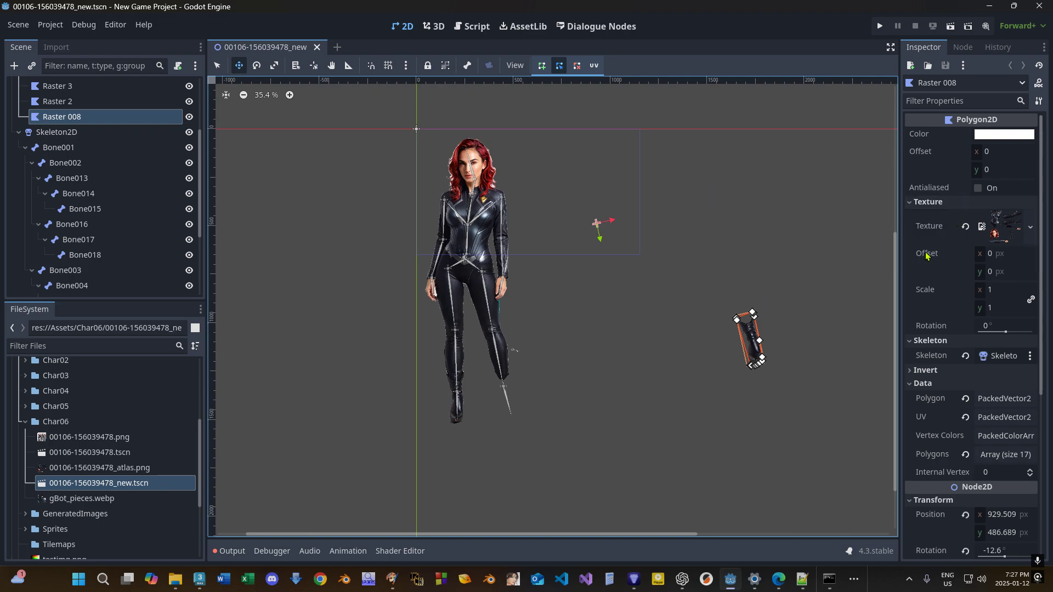
# Try a texture scale of -1 on both axes of the boot mesh, and undo it.
pyautogui.click(995, 291)
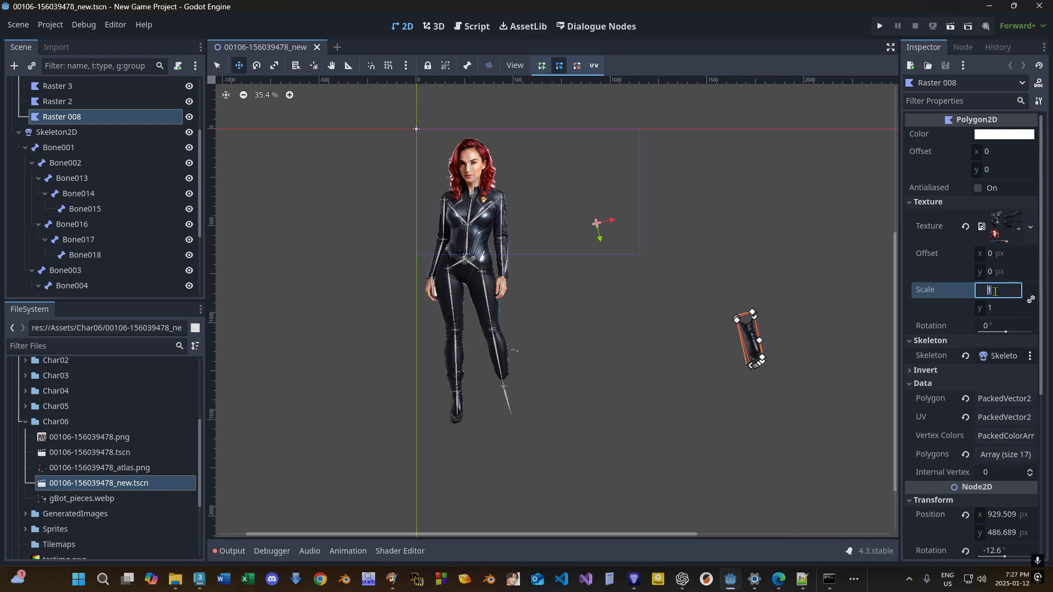
pyautogui.write('-1')
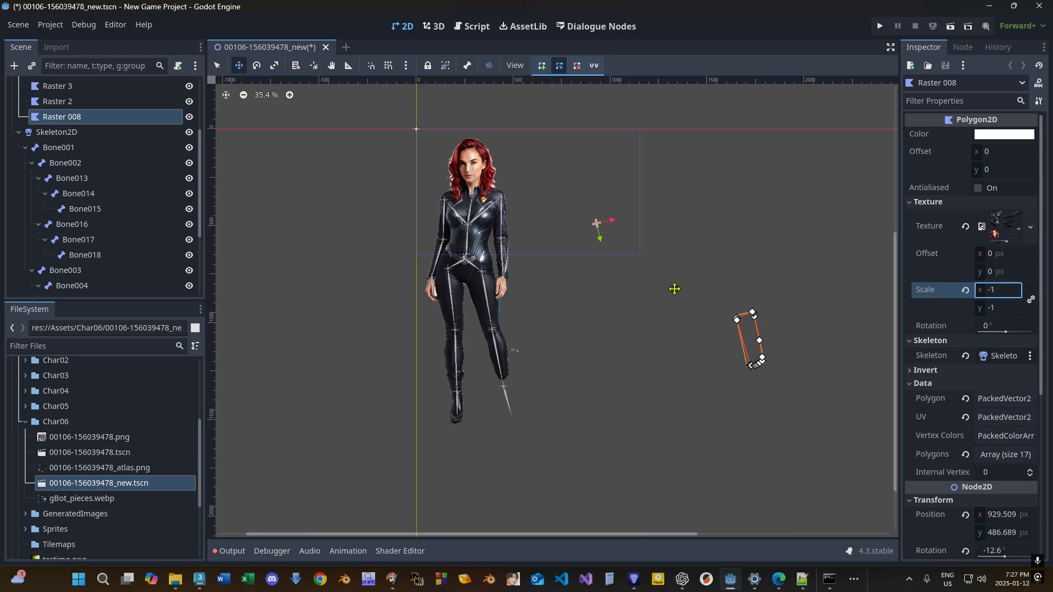
pyautogui.scroll(-6, 580, 301)
pyautogui.scroll(4, 587, 304)
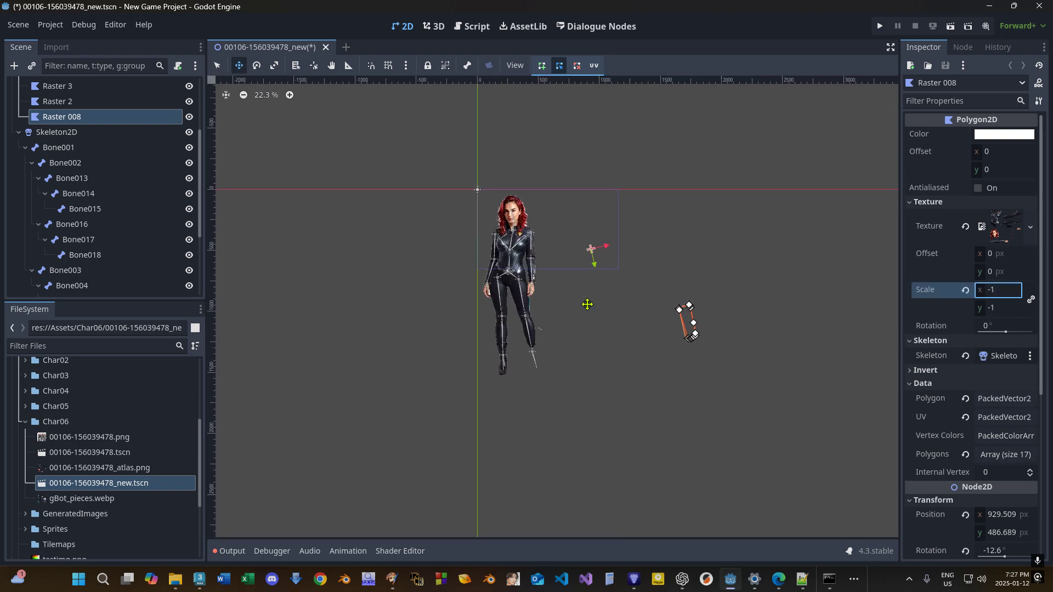
pyautogui.scroll(3, 587, 304)
pyautogui.hotkey('ctrl', 'z')
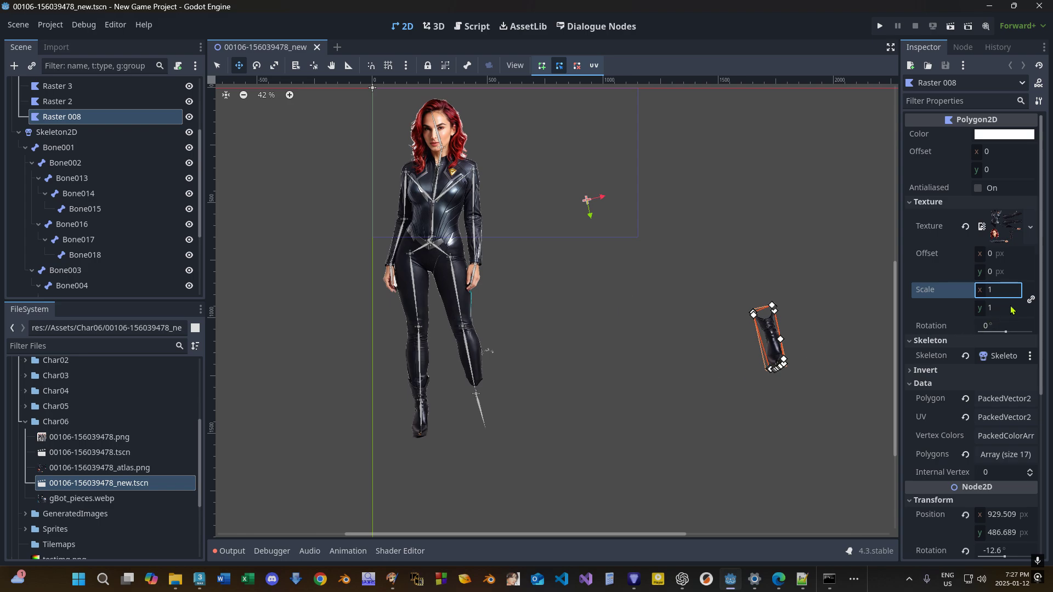
# Try a texture scale of -1 on the X axis only for the boot mesh, and undo it.
pyautogui.click(1001, 290)
pyautogui.press('Return')
pyautogui.scroll(-2, 713, 320)
pyautogui.scroll(4, 713, 318)
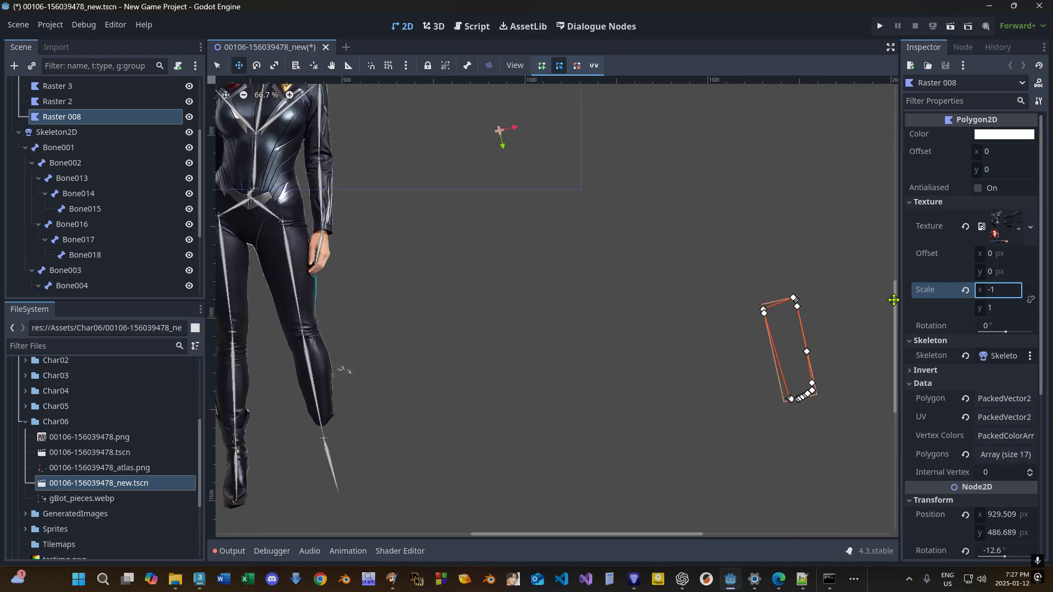
pyautogui.hotkey('ctrl', 'z')
pyautogui.scroll(-1, 781, 331)
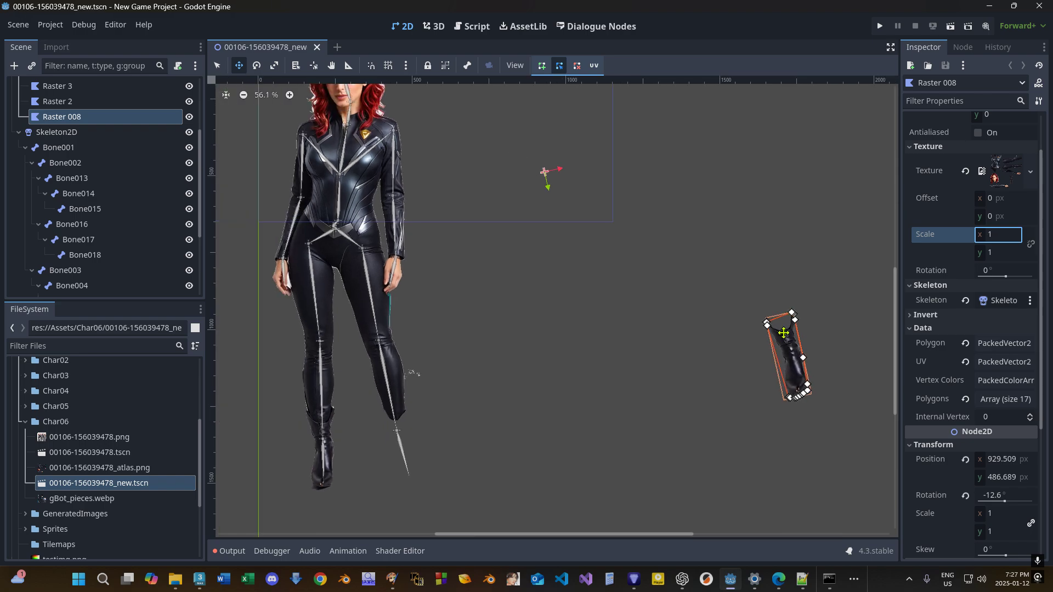
# Set the boot mesh's Transform scale to -1 on X with the axes still linked.
pyautogui.scroll(-3, 914, 476)
pyautogui.scroll(1, 932, 449)
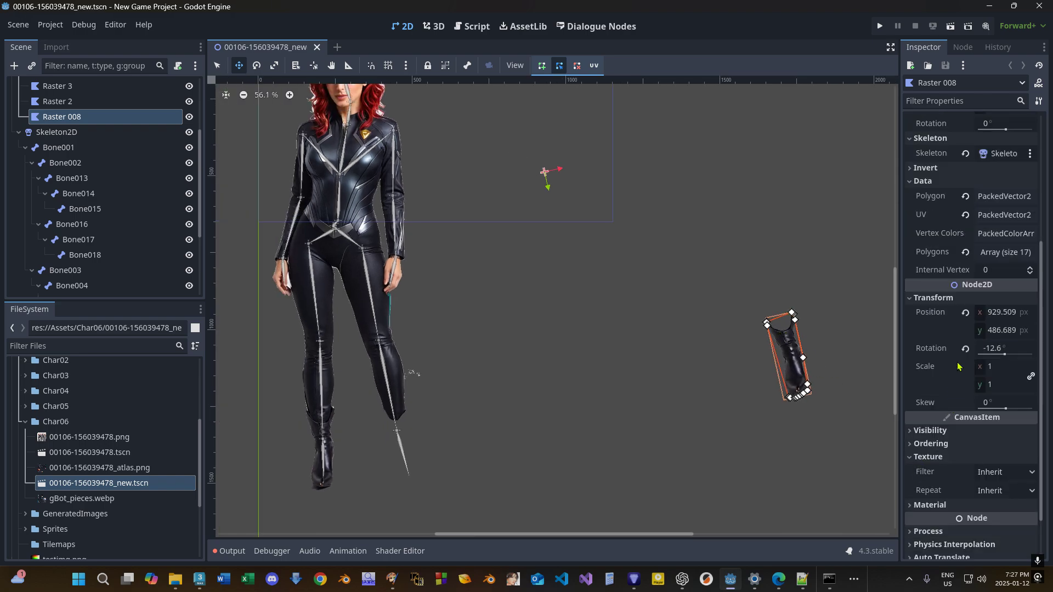
pyautogui.click(1000, 366)
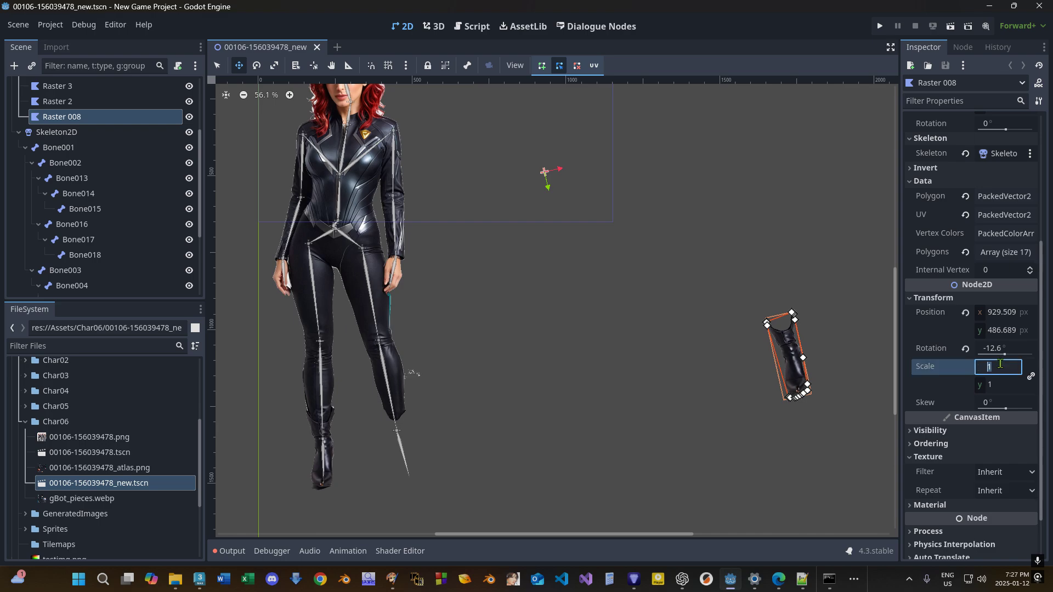
pyautogui.write('-1')
pyautogui.press('Return')
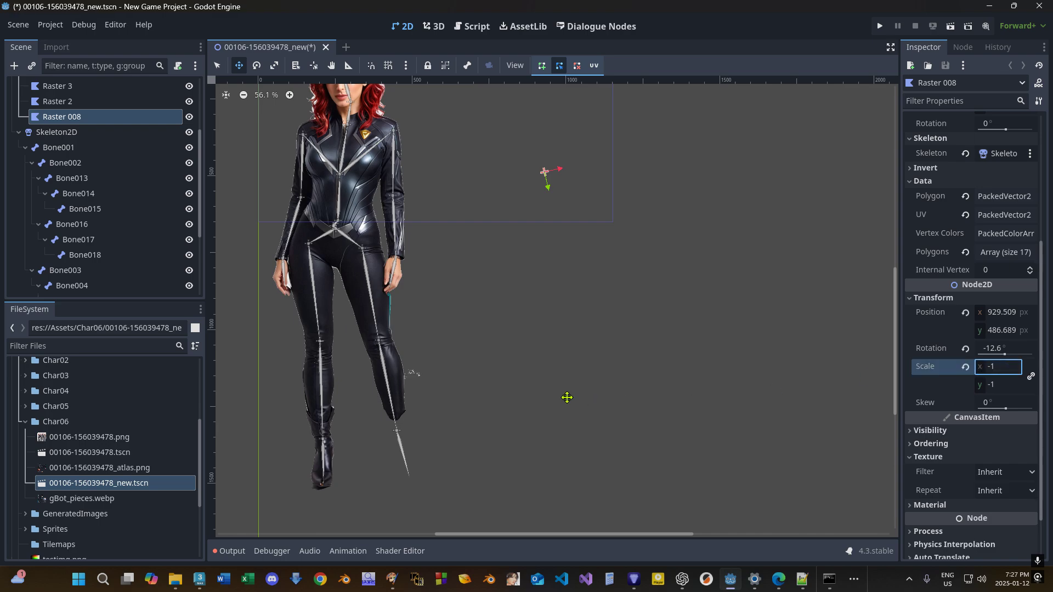
pyautogui.scroll(-10, 567, 397)
pyautogui.scroll(6, 559, 383)
pyautogui.scroll(4, 611, 406)
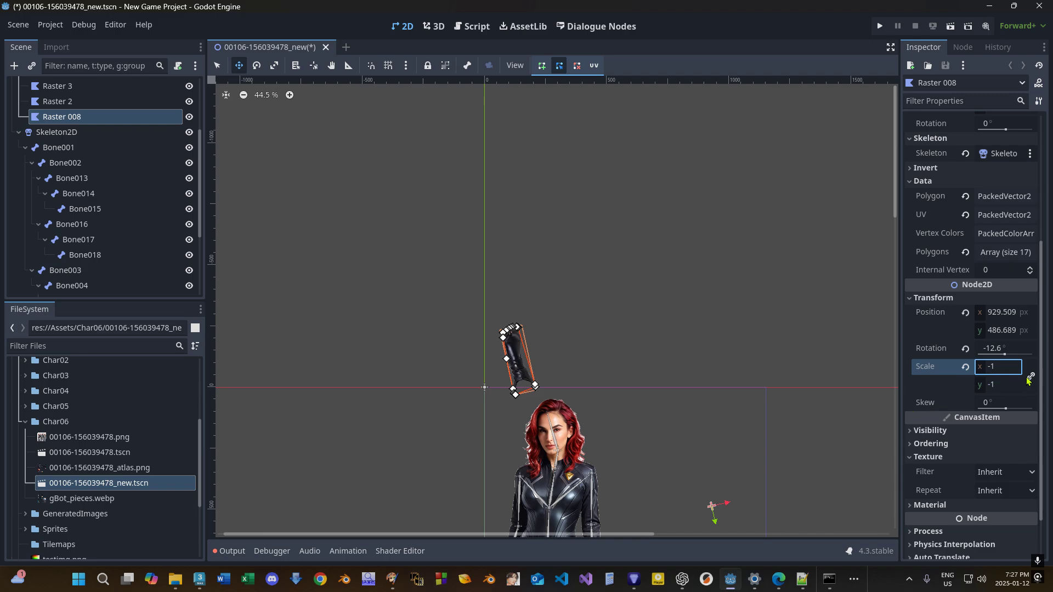
# Unlink the boot mesh's Transform scale axes and set the Y scale to 1.
pyautogui.click(1003, 384)
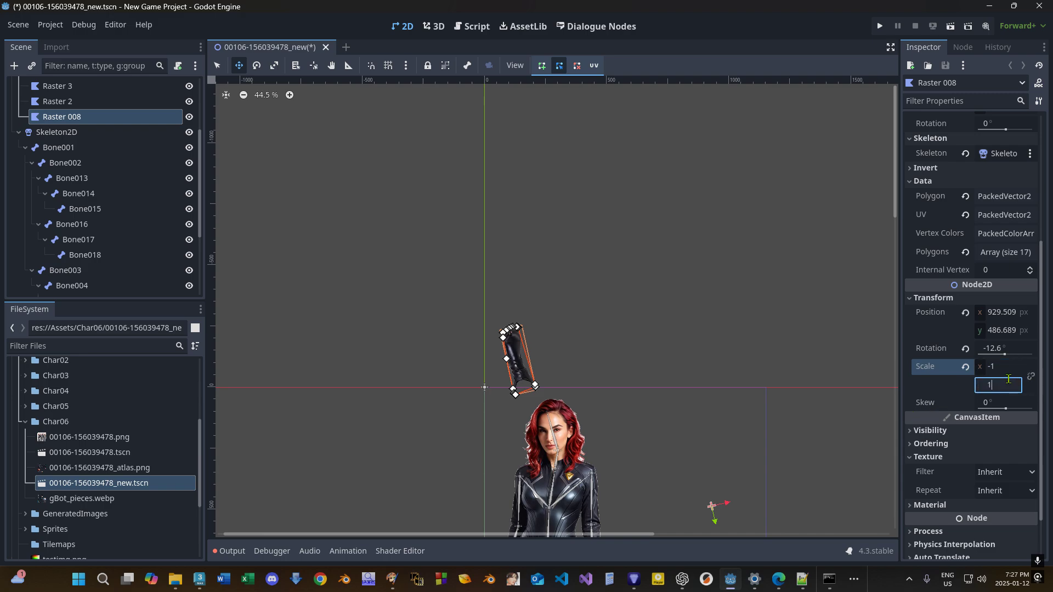
pyautogui.press('Return')
pyautogui.scroll(-4, 657, 343)
pyautogui.moveTo(648, 324); pyautogui.dragTo(597, 92, button='middle')
pyautogui.scroll(7, 567, 404)
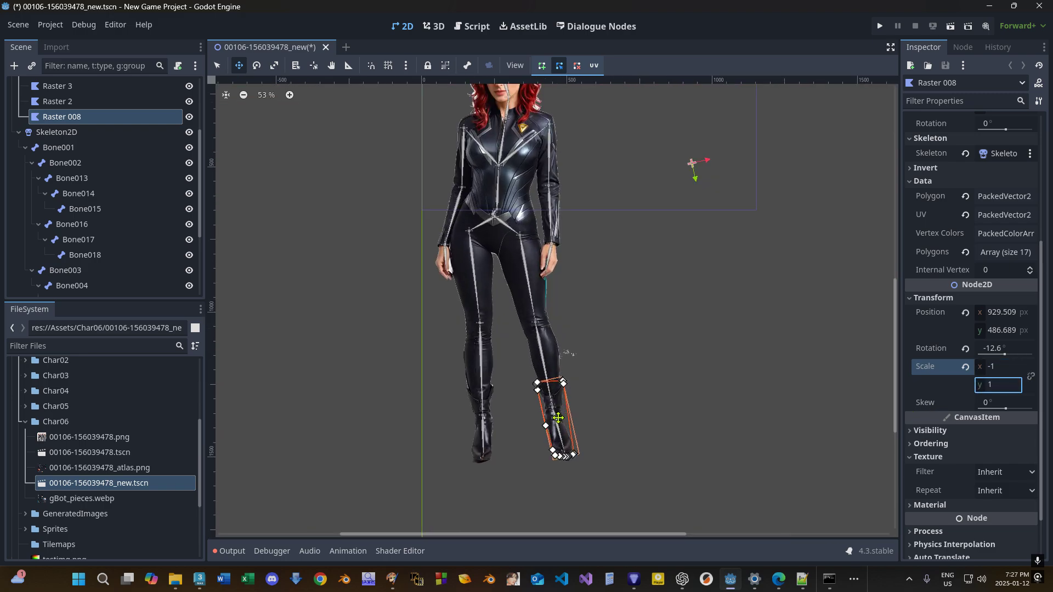
pyautogui.scroll(6, 558, 418)
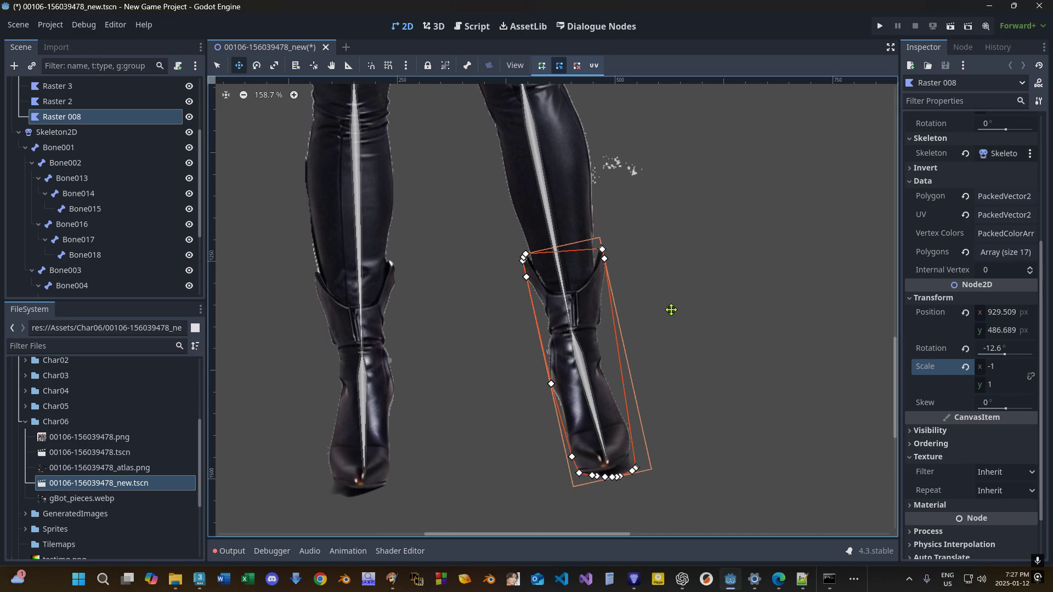
# Select the foot bone Bone018 inside the mirrored boot and rotate it by about -40° to test the boot's deformation.
pyautogui.click(217, 65)
pyautogui.click(601, 295)
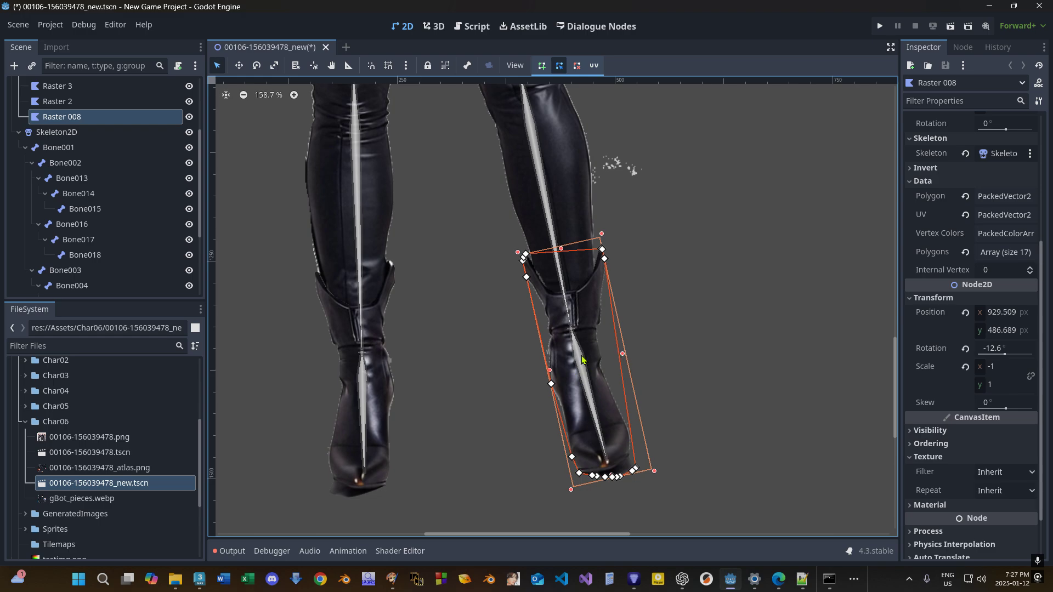
pyautogui.click(573, 334)
pyautogui.scroll(-5, 527, 264)
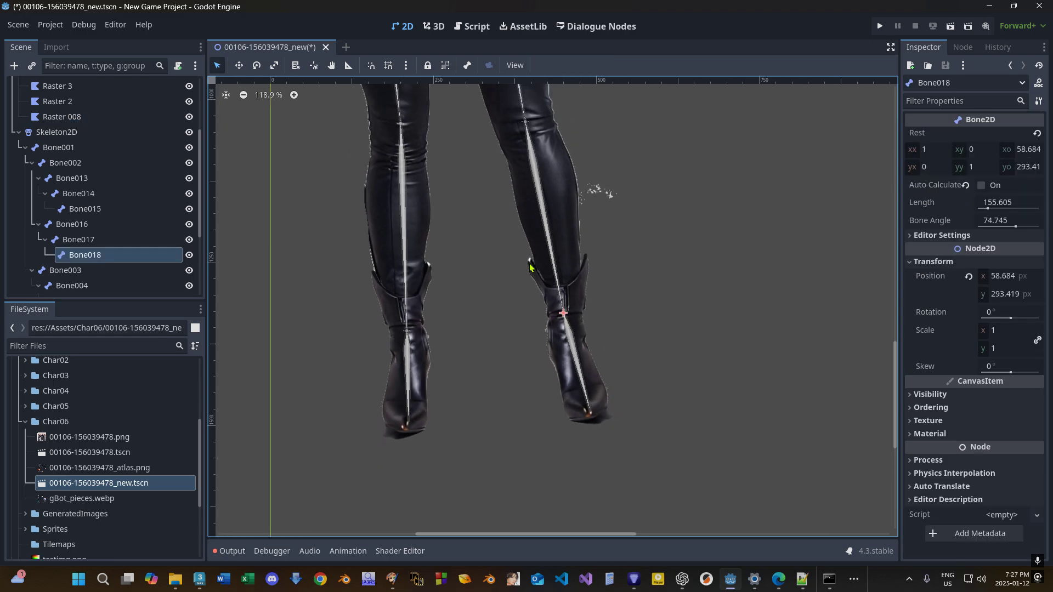
pyautogui.scroll(-1, 527, 268)
pyautogui.click(256, 65)
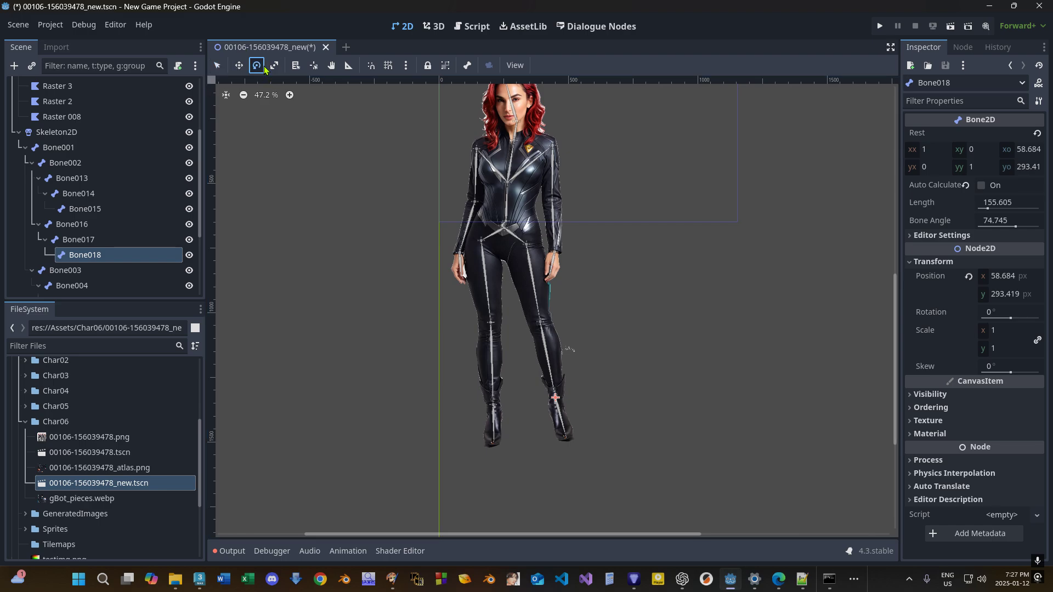
pyautogui.moveTo(562, 398)
pyautogui.mouseDown()
pyautogui.moveTo(565, 363)
pyautogui.moveTo(552, 399)
pyautogui.moveTo(565, 411)
pyautogui.moveTo(551, 420)
pyautogui.moveTo(549, 403)
pyautogui.moveTo(565, 407)
pyautogui.mouseUp()
pyautogui.scroll(15, 560, 405)
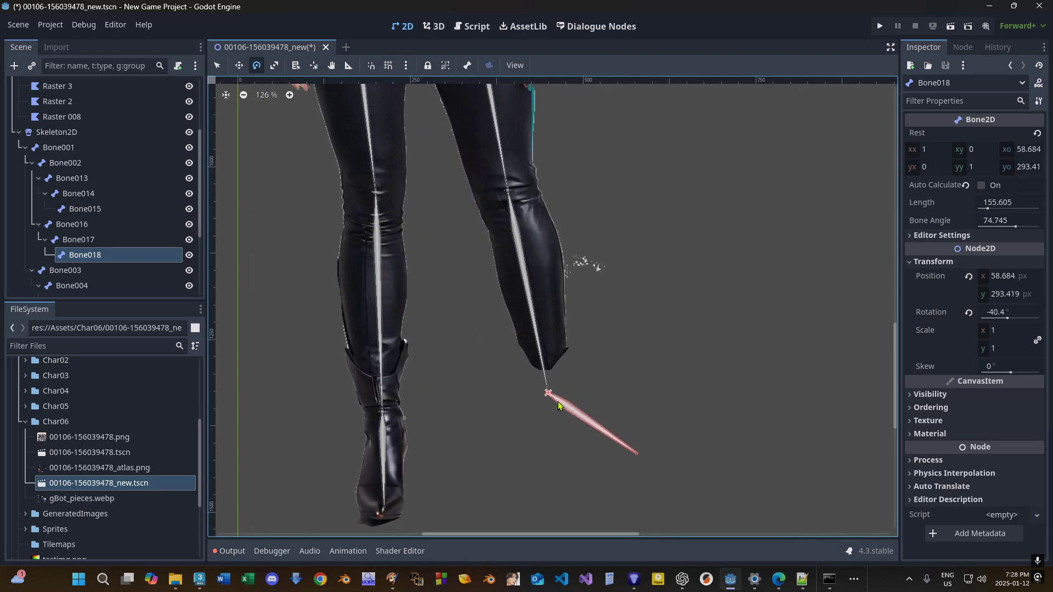
# Undo the test rotation of the foot bone Bone018.
pyautogui.scroll(3, 558, 403)
pyautogui.moveTo(542, 383); pyautogui.dragTo(534, 382)
pyautogui.hotkey('ctrl', 'z')
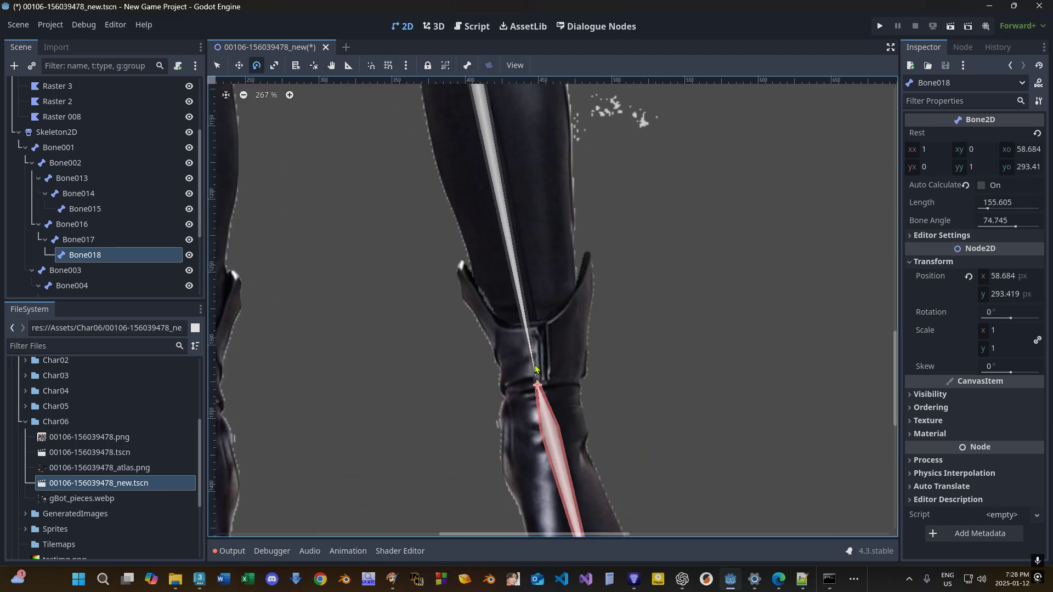
# Switch to 3ds Max, select the mirrored boot mesh Raster 008 and evaluate $.transform in the Scripting Listener.
pyautogui.scroll(-5, 419, 447)
pyautogui.click(198, 586)
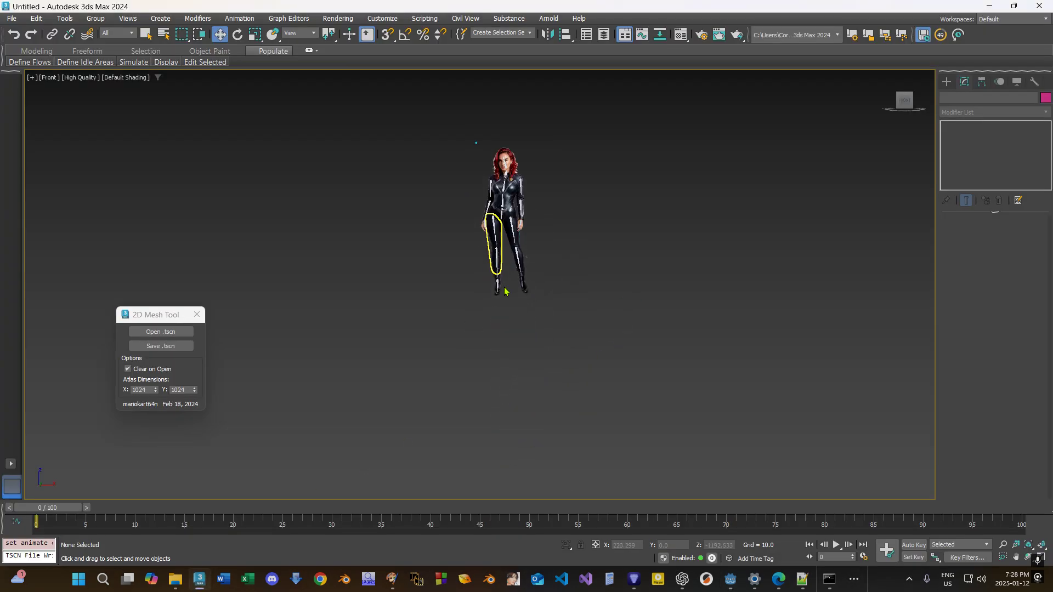
pyautogui.scroll(4, 543, 450)
pyautogui.click(616, 293)
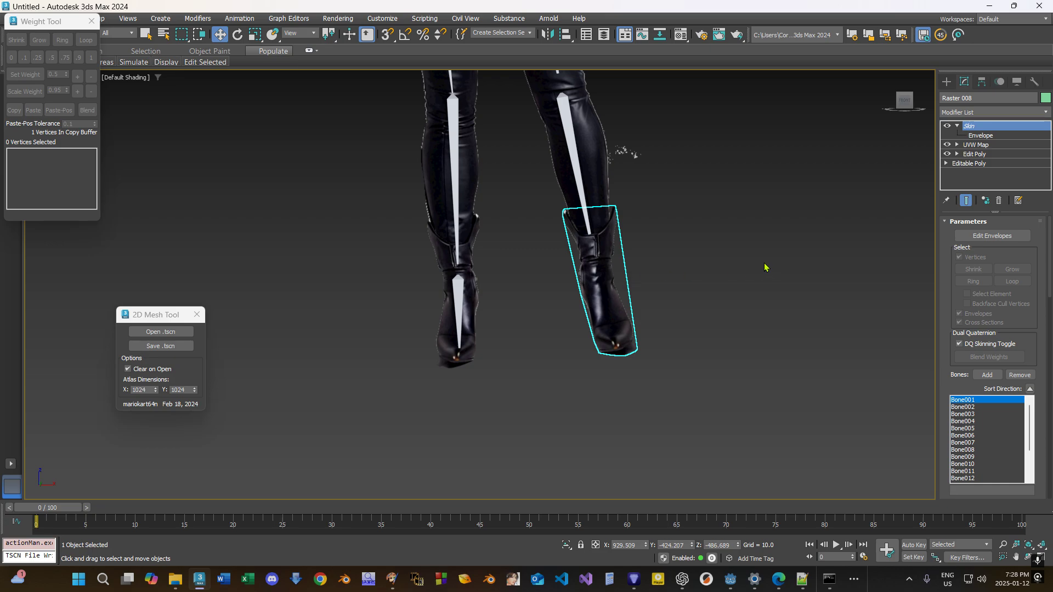
pyautogui.press('F11')
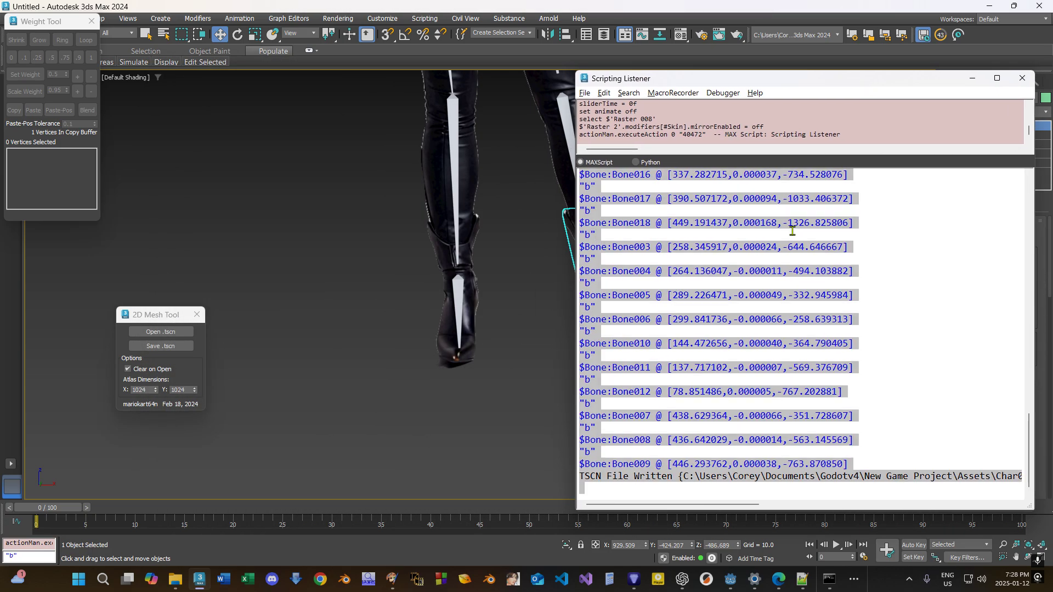
pyautogui.write('#')
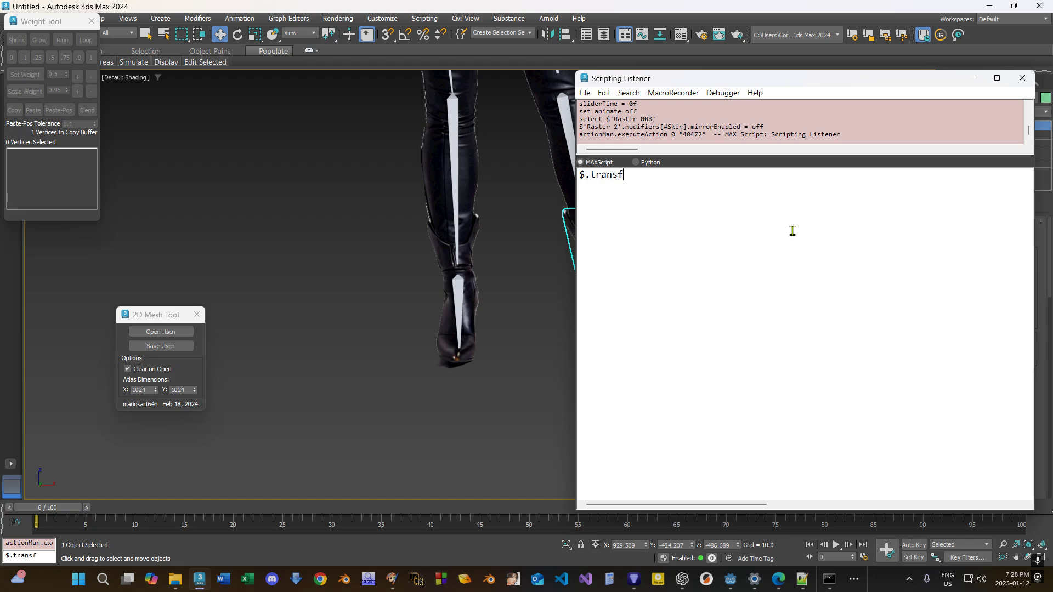
pyautogui.press('Return')
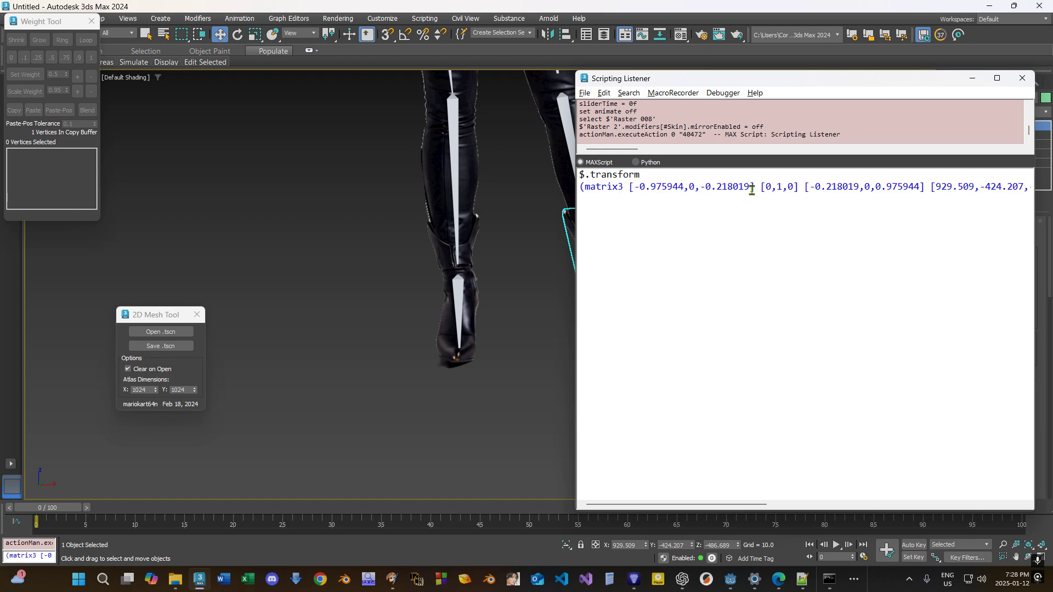
# Select the other boot mesh Raster 7, evaluate $.transform and compare the first matrix values of both boots.
pyautogui.click(468, 270)
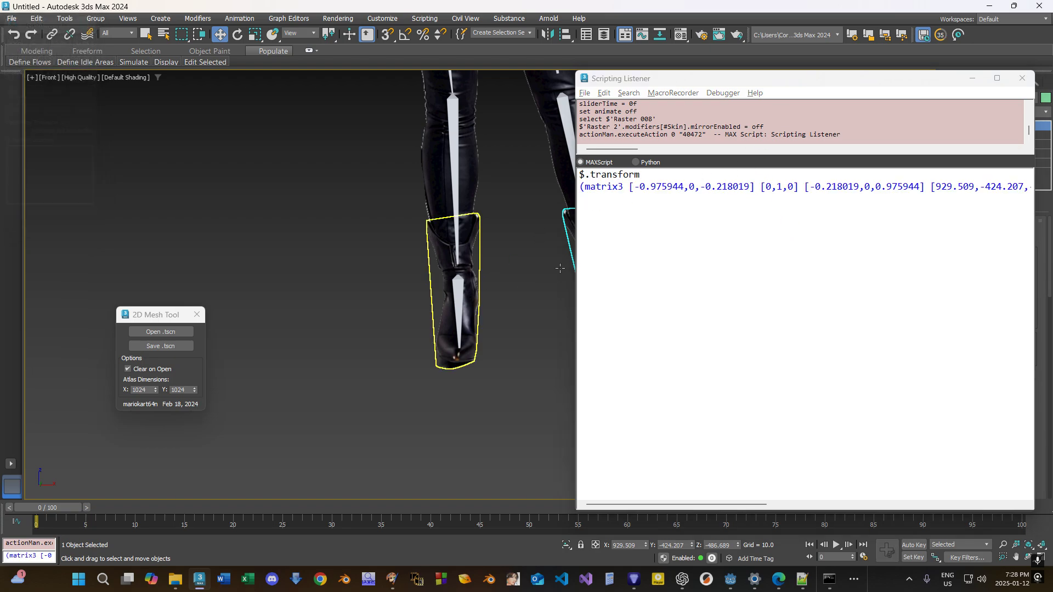
pyautogui.click(654, 175)
pyautogui.press('Return')
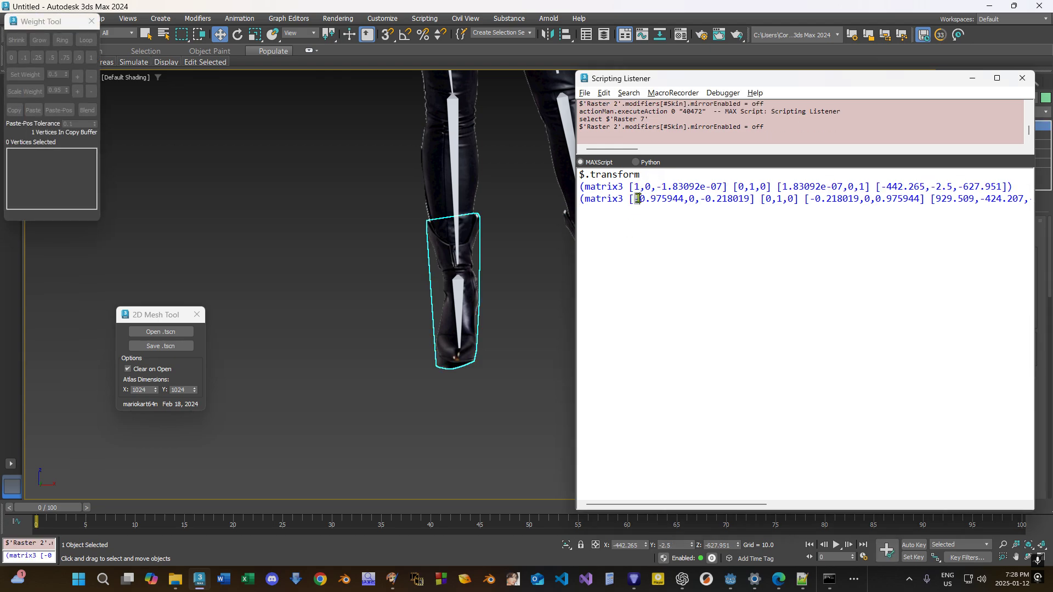
pyautogui.moveTo(654, 198); pyautogui.dragTo(683, 198)
pyautogui.doubleClick(639, 187)
pyautogui.click(971, 77)
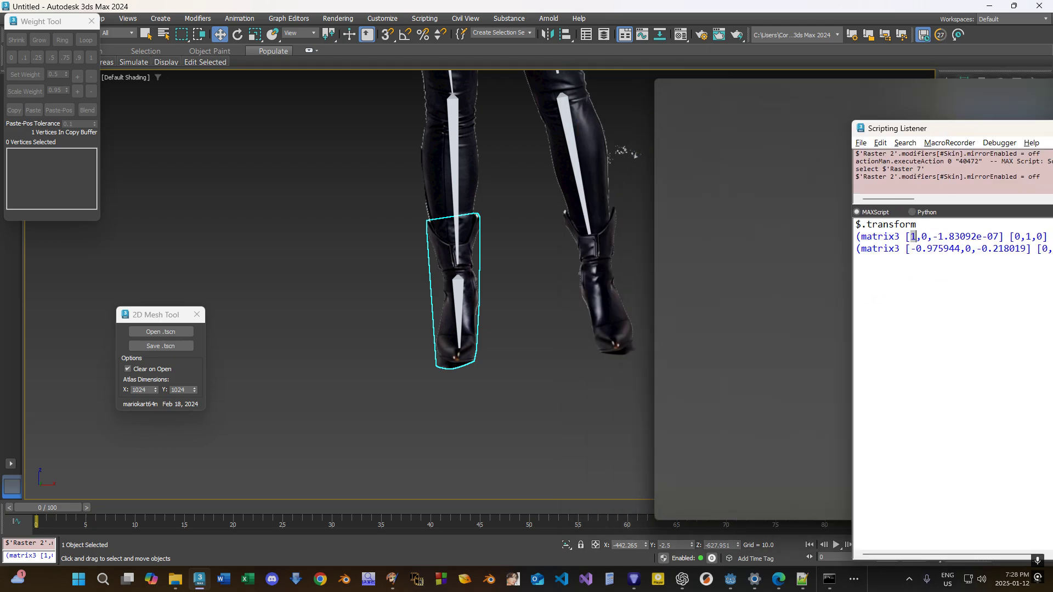
# Switch back to Godot, select the shoulder bone Bone007 and rotate it to raise the arm outward from the body.
pyautogui.click(989, 6)
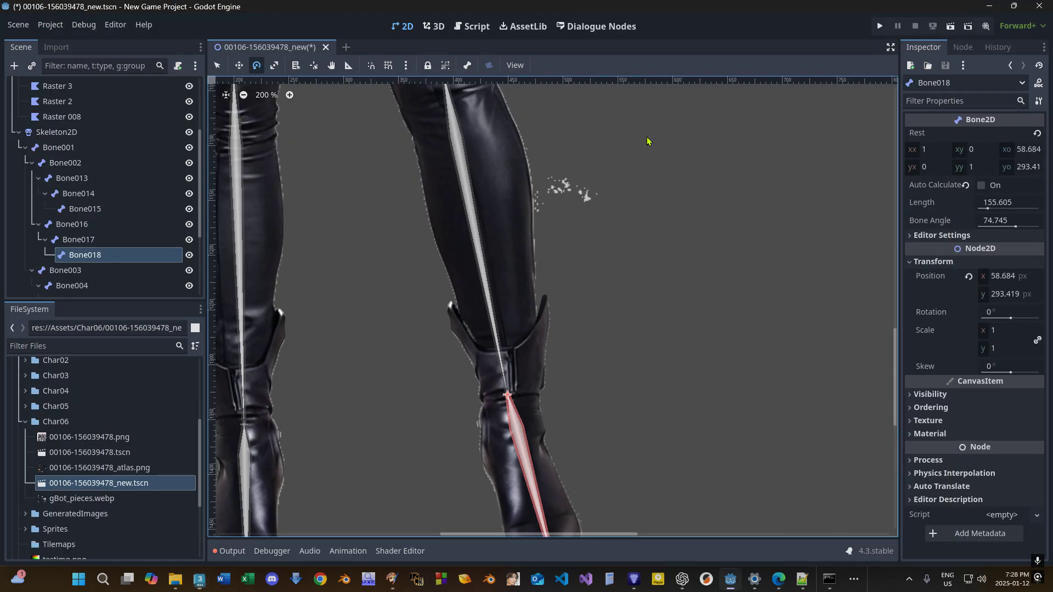
pyautogui.scroll(-7, 651, 199)
pyautogui.scroll(-3, 509, 202)
pyautogui.moveTo(506, 192); pyautogui.dragTo(506, 261, button='middle')
pyautogui.scroll(5, 628, 159)
pyautogui.moveTo(628, 159); pyautogui.dragTo(586, 248, button='middle')
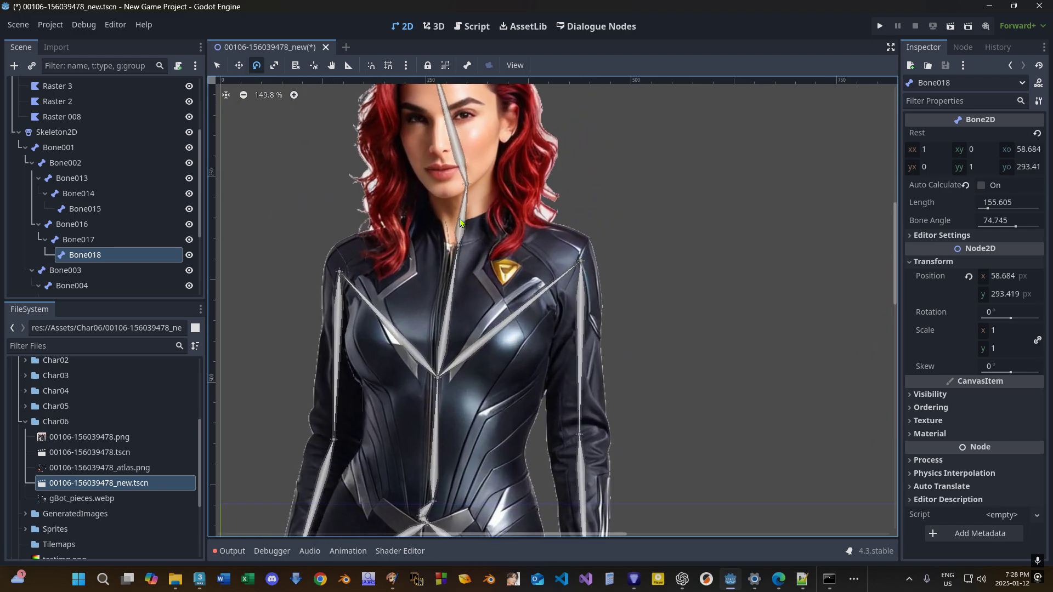
pyautogui.click(582, 263)
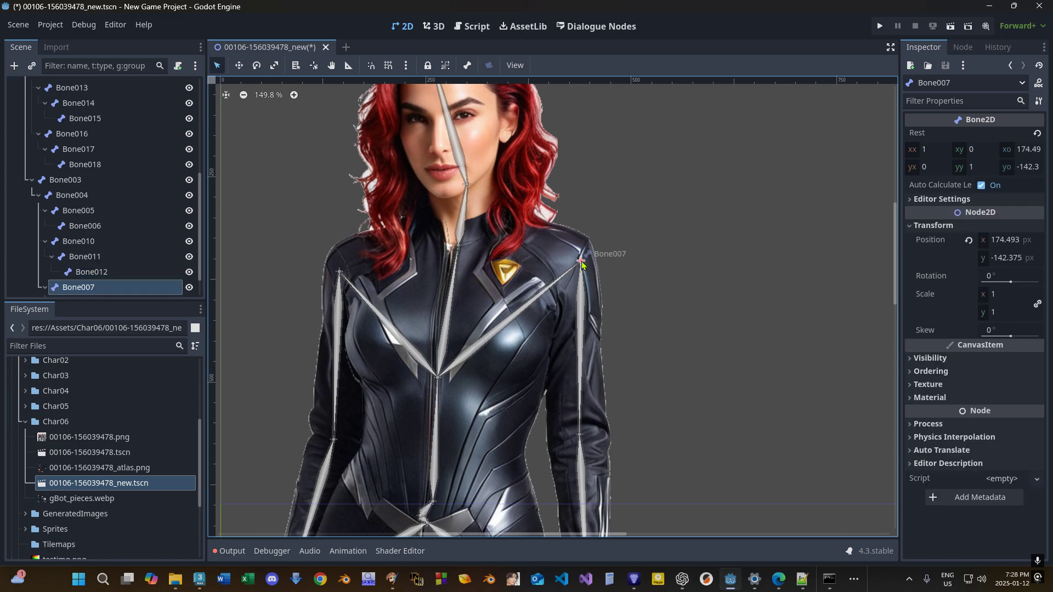
pyautogui.moveTo(581, 265); pyautogui.dragTo(647, 275)
pyautogui.moveTo(646, 275); pyautogui.dragTo(598, 232, button='middle')
pyautogui.scroll(-1, 598, 235)
# Select the forearm bone Bone008 on the raised arm and rotate it by about 6.2°.
pyautogui.press('q')
pyautogui.moveTo(665, 253); pyautogui.dragTo(735, 226)
pyautogui.hotkey('ctrl', 'z')
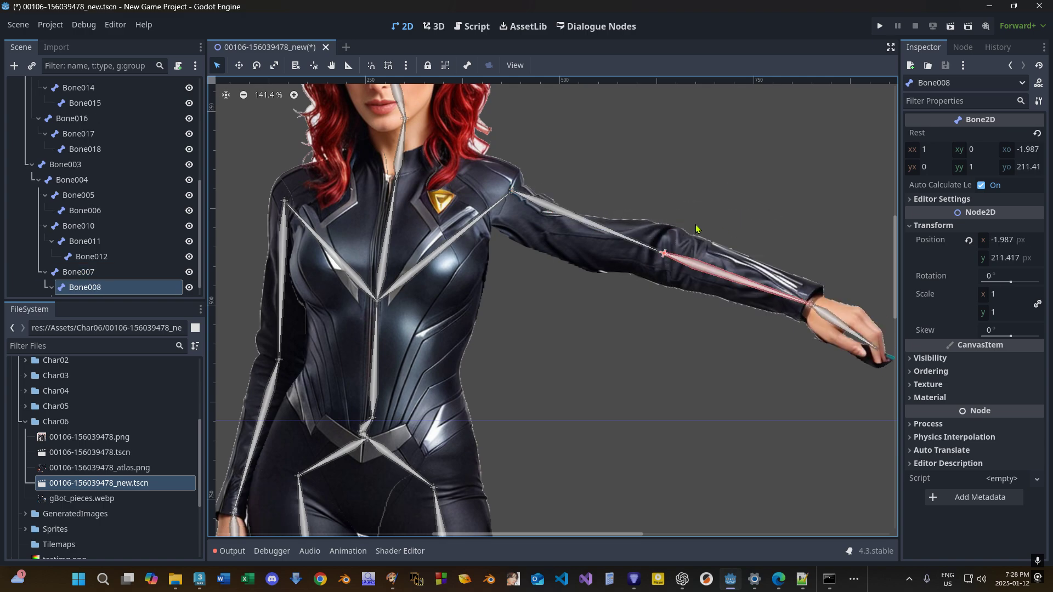
pyautogui.press('r')
pyautogui.moveTo(664, 254); pyautogui.dragTo(651, 298)
pyautogui.press('e')
pyautogui.moveTo(670, 262); pyautogui.dragTo(804, 321)
# Select the hand bone Bone009 on the raised arm and rotate it by about 39.9°.
pyautogui.press('w')
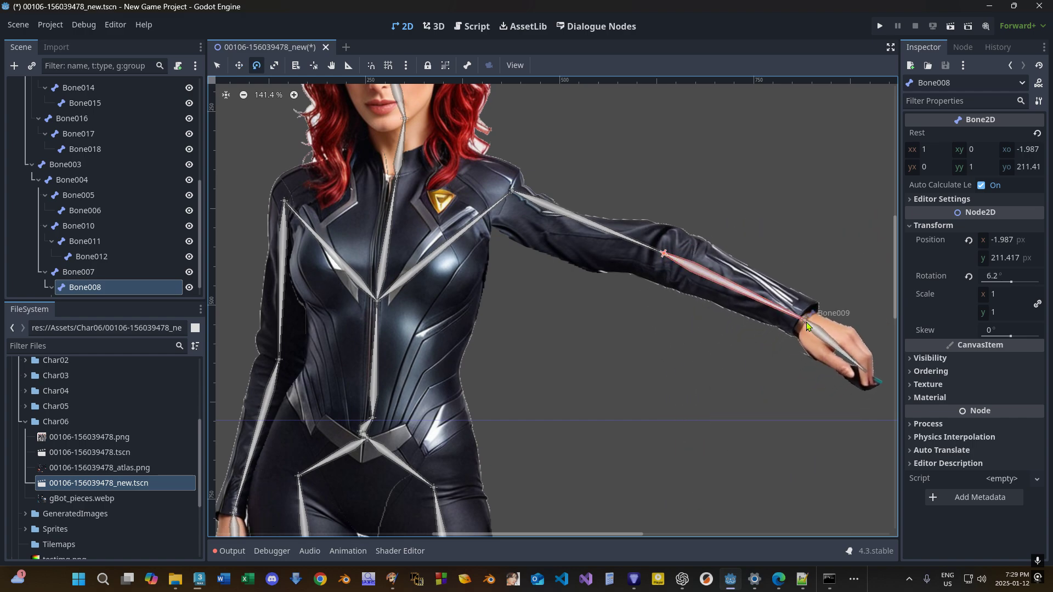
pyautogui.moveTo(809, 321); pyautogui.dragTo(830, 277)
pyautogui.press('r')
pyautogui.press('q')
pyautogui.click(810, 321)
pyautogui.click(807, 322)
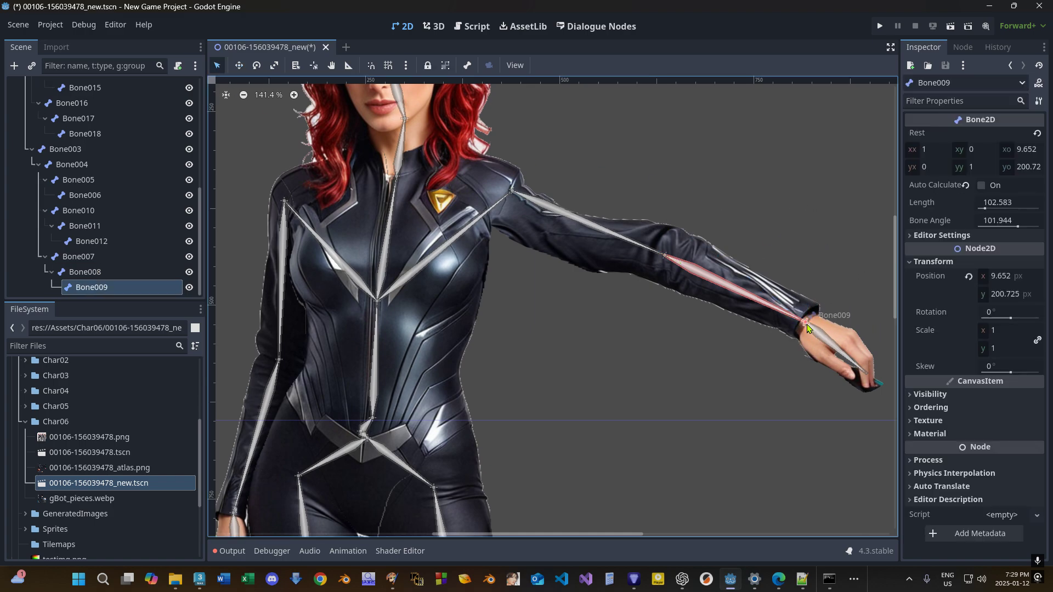
pyautogui.click(261, 65)
pyautogui.moveTo(804, 329); pyautogui.dragTo(684, 329)
# Examine the whole posed character and read the Scale property's description on negative X scales.
pyautogui.scroll(-5, 665, 279)
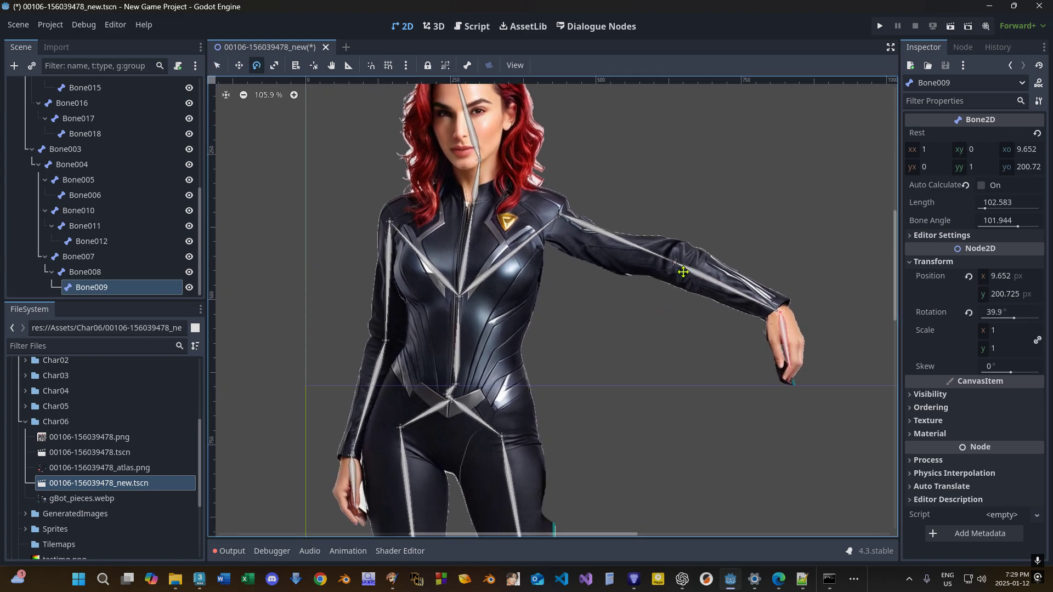
pyautogui.scroll(2, 658, 300)
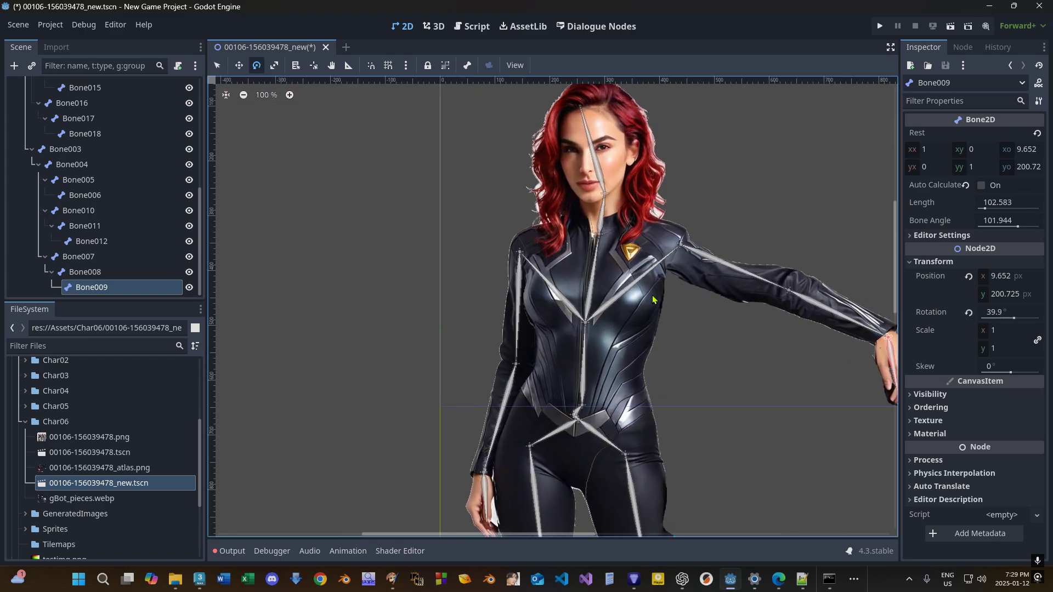
pyautogui.scroll(-7, 717, 331)
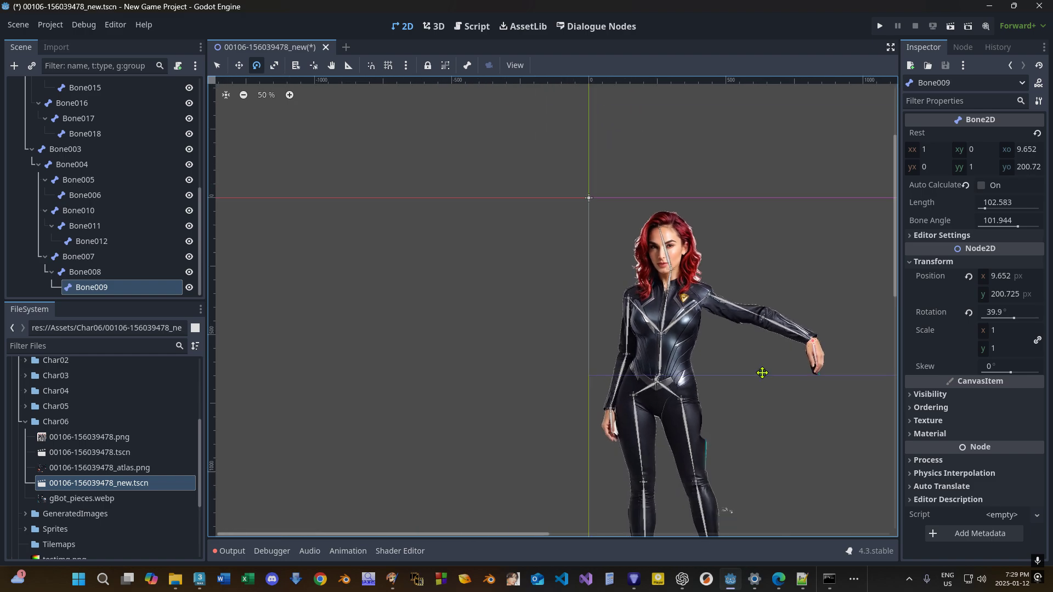
pyautogui.scroll(2, 680, 333)
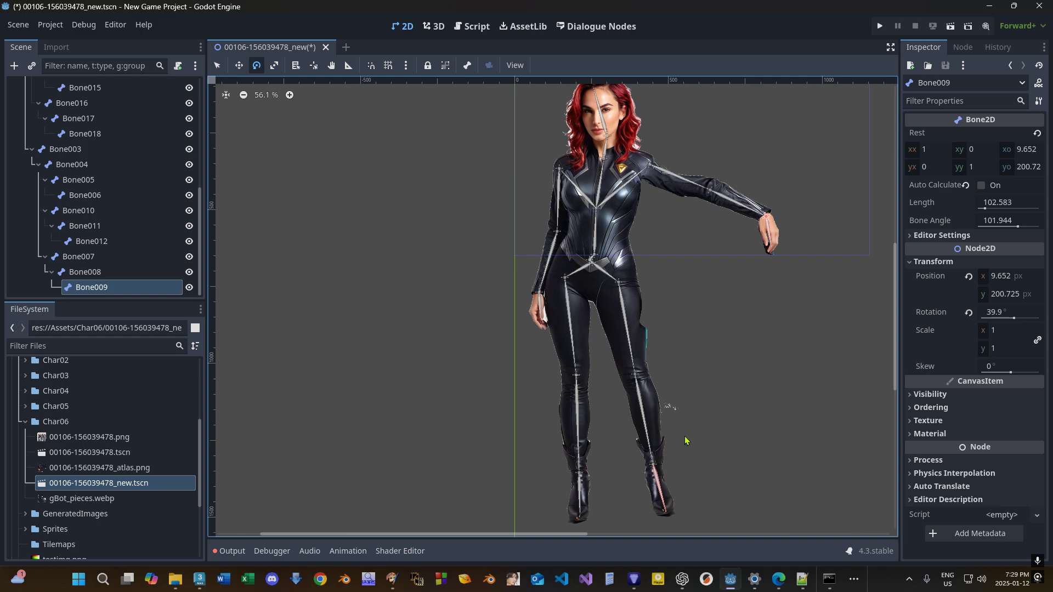
pyautogui.scroll(-2, 680, 422)
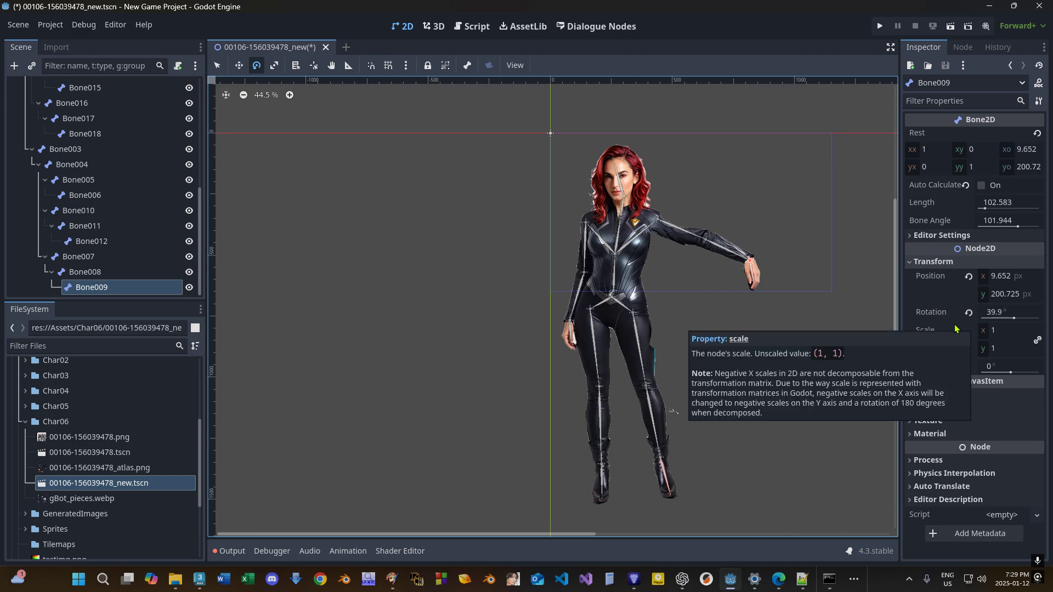
pyautogui.moveTo(649, 464); pyautogui.dragTo(635, 371, button='middle')
pyautogui.scroll(-1, 632, 357)
# Switch to 3ds Max, select the torso mesh and show its coordinates in the Move Transform Type-In.
pyautogui.click(199, 579)
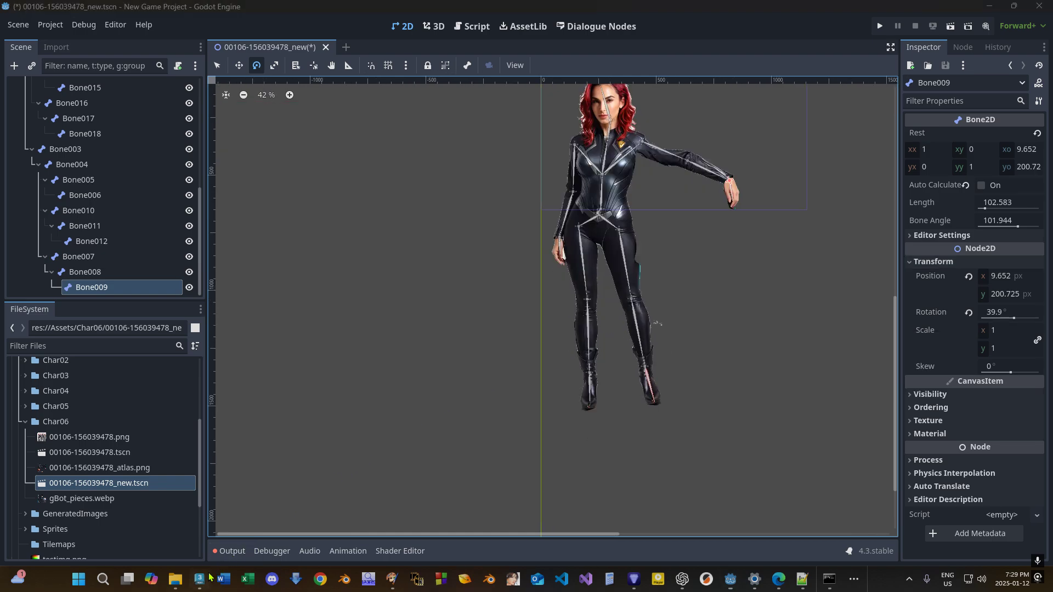
pyautogui.moveTo(543, 213); pyautogui.dragTo(551, 356, button='middle')
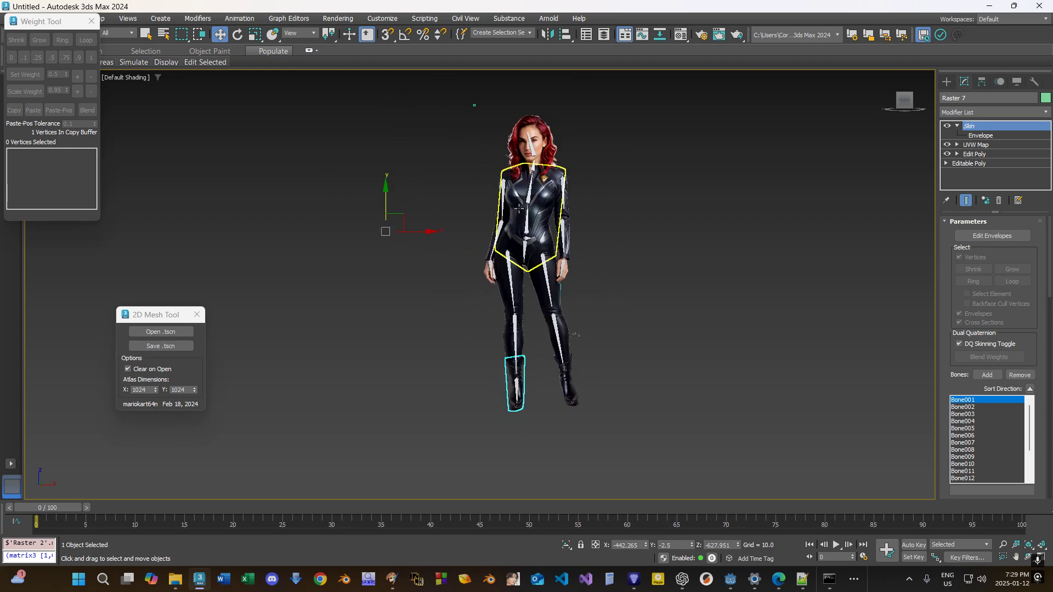
pyautogui.click(238, 34)
pyautogui.click(543, 196)
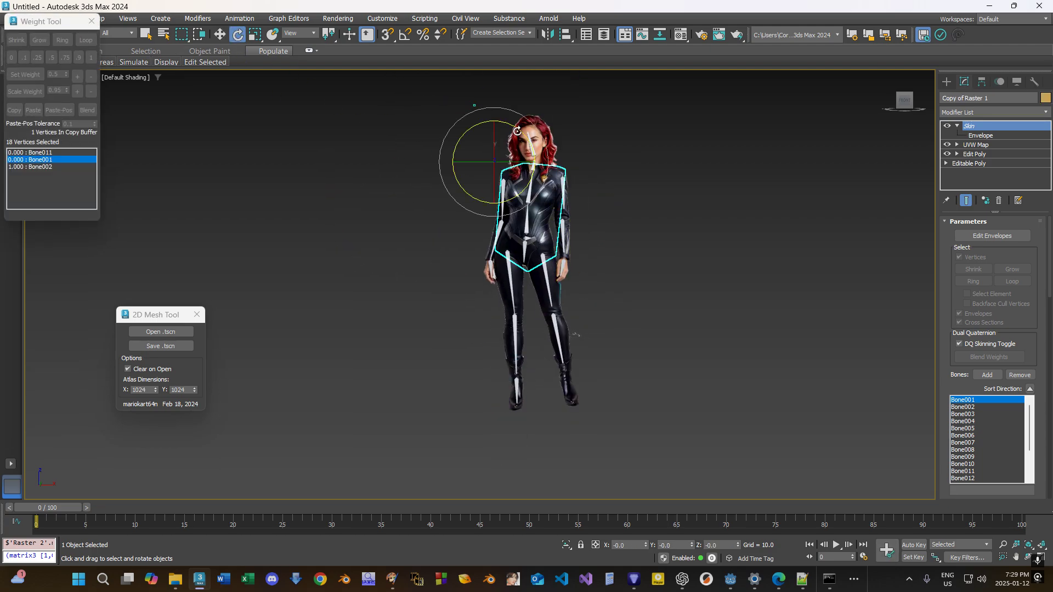
pyautogui.press('F12')
pyautogui.click(222, 35)
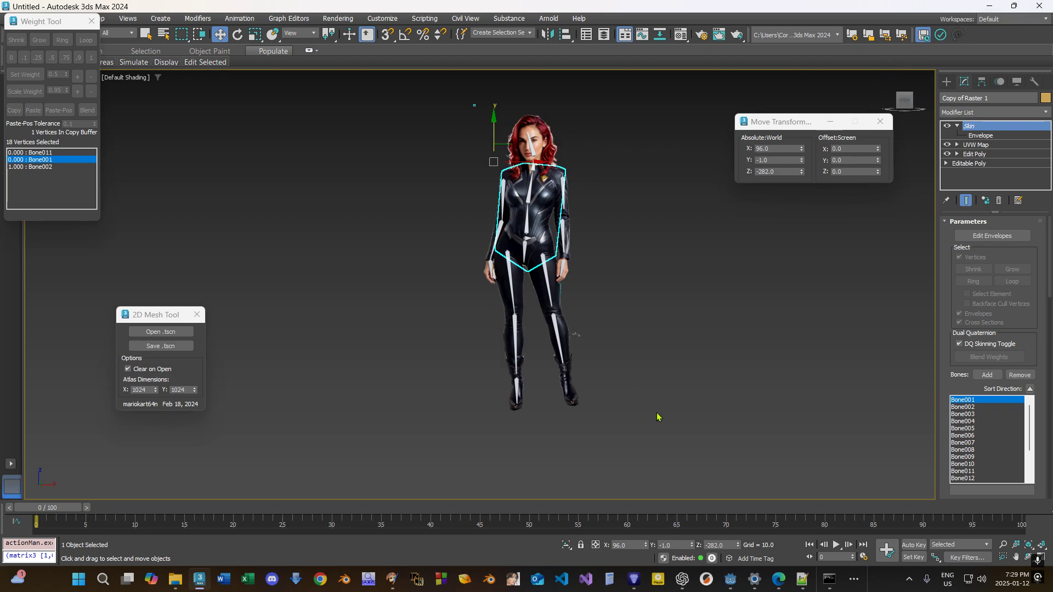
# Select the unmirrored boot mesh Raster 7 to inspect its transform values, and return to the posed character in Godot.
pyautogui.scroll(5, 565, 384)
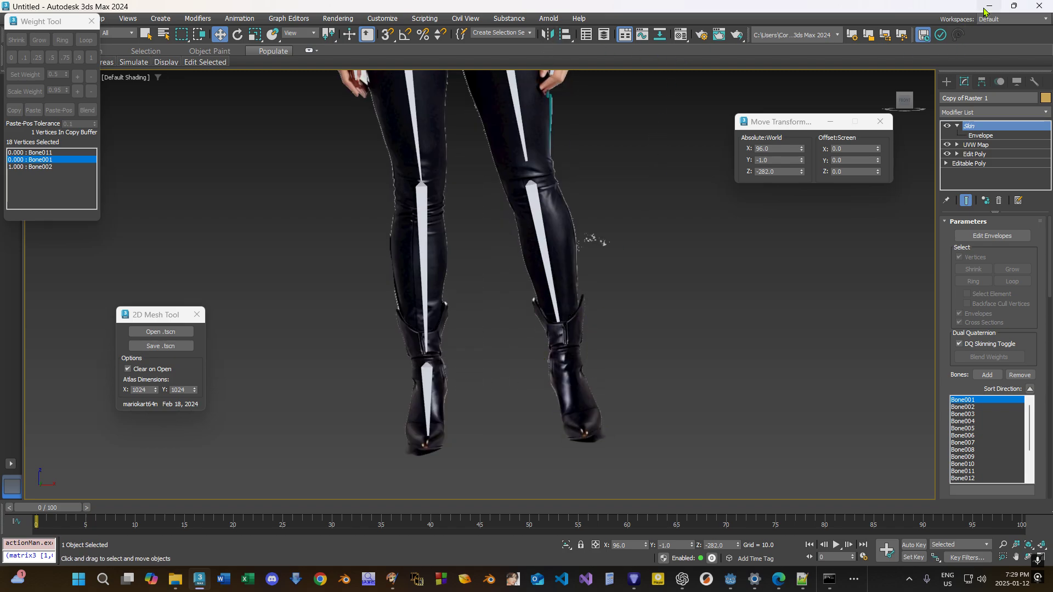
pyautogui.click(444, 328)
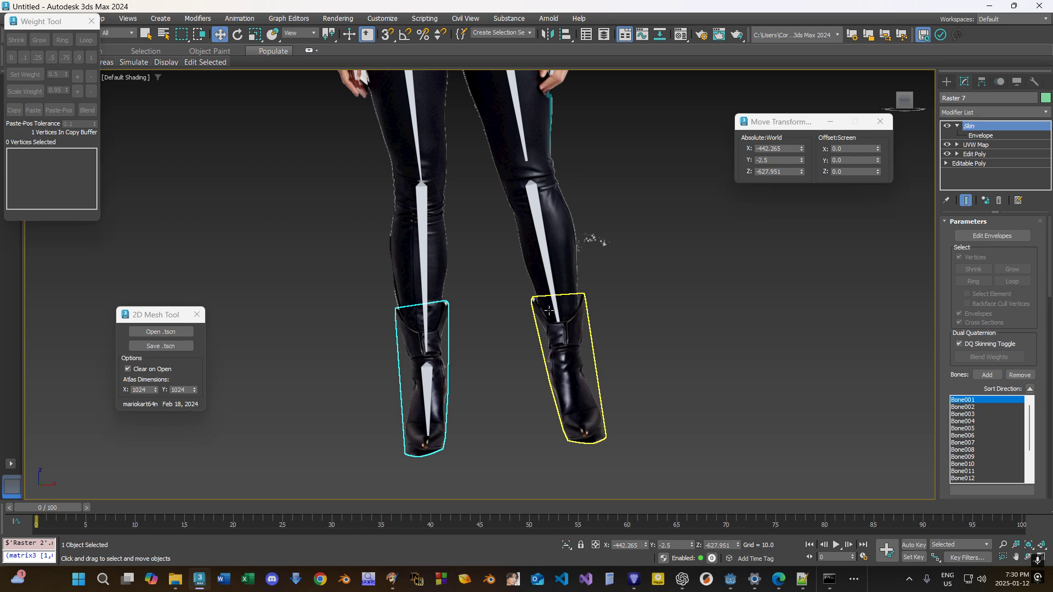
pyautogui.click(989, 6)
pyautogui.scroll(3, 627, 212)
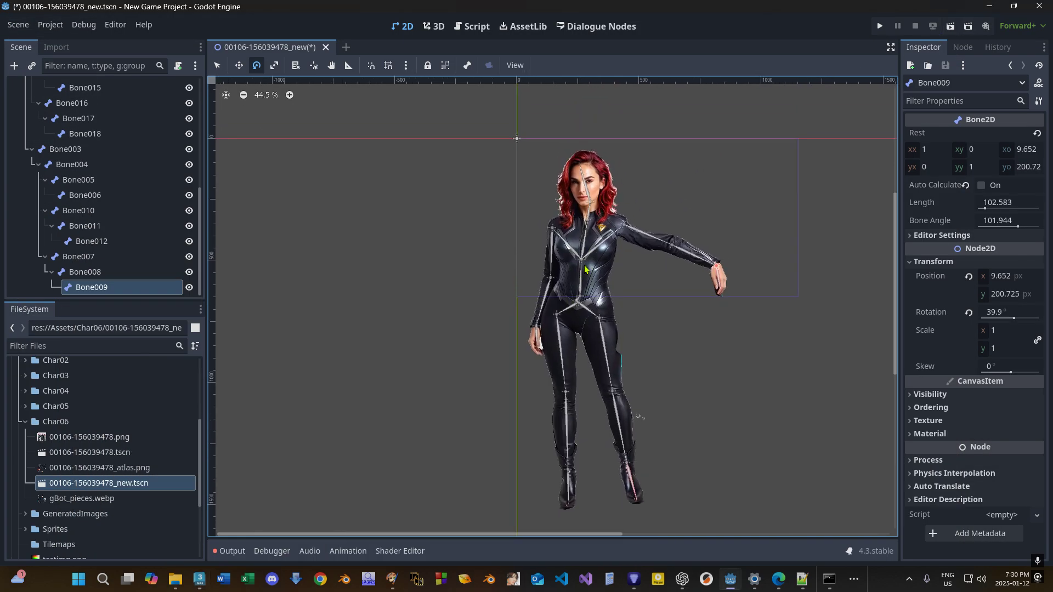
pyautogui.moveTo(658, 173); pyautogui.dragTo(565, 187, button='middle')
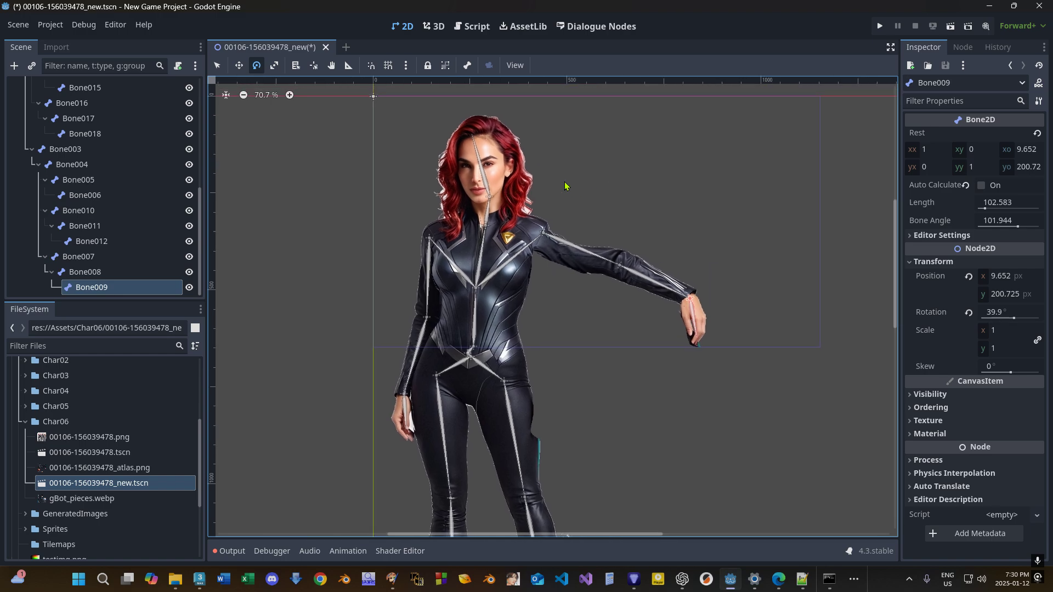